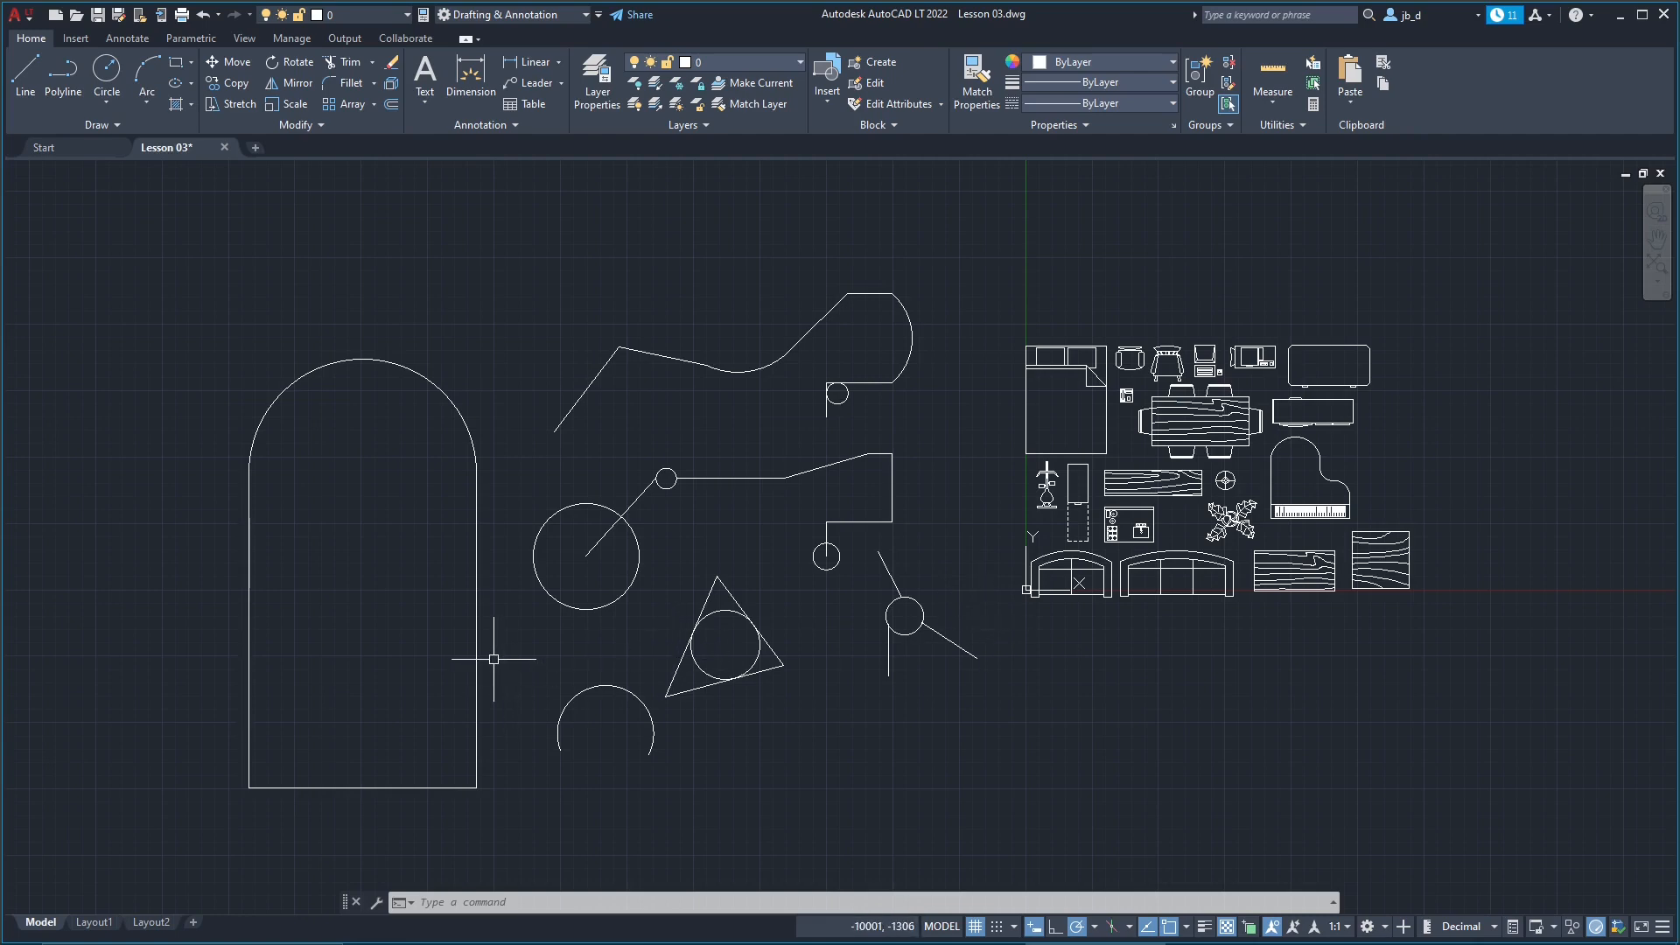
pyautogui.moveTo(745, 675); pyautogui.dragTo(739, 660, button='middle')
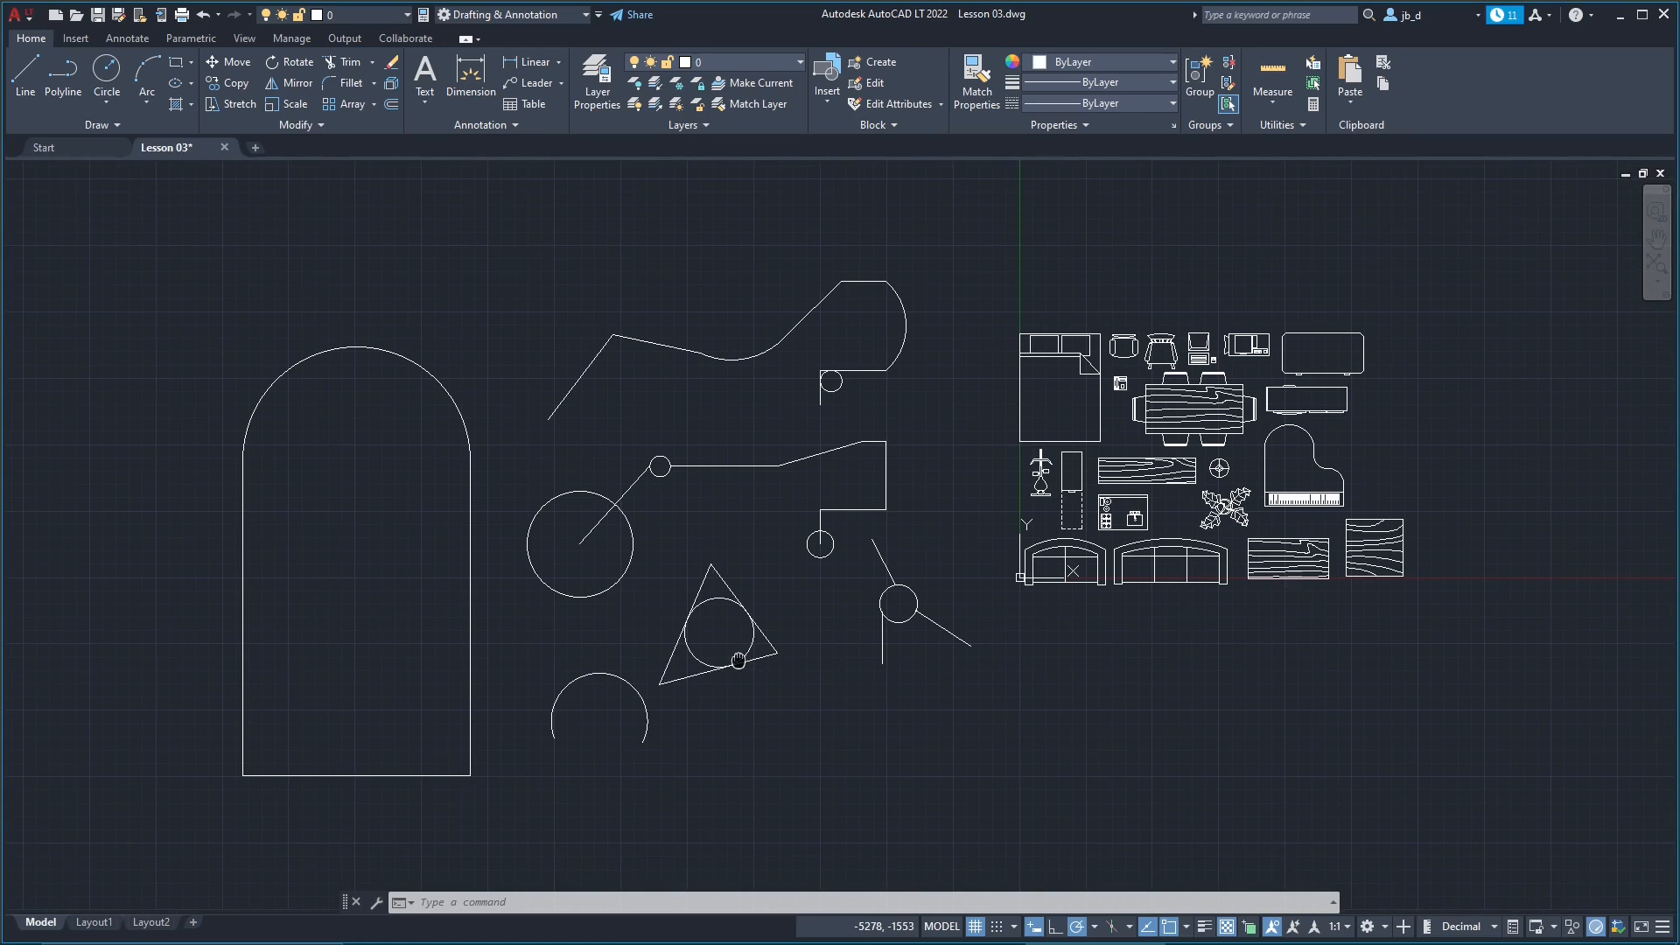
pyautogui.press('Escape')
pyautogui.press('Escape')
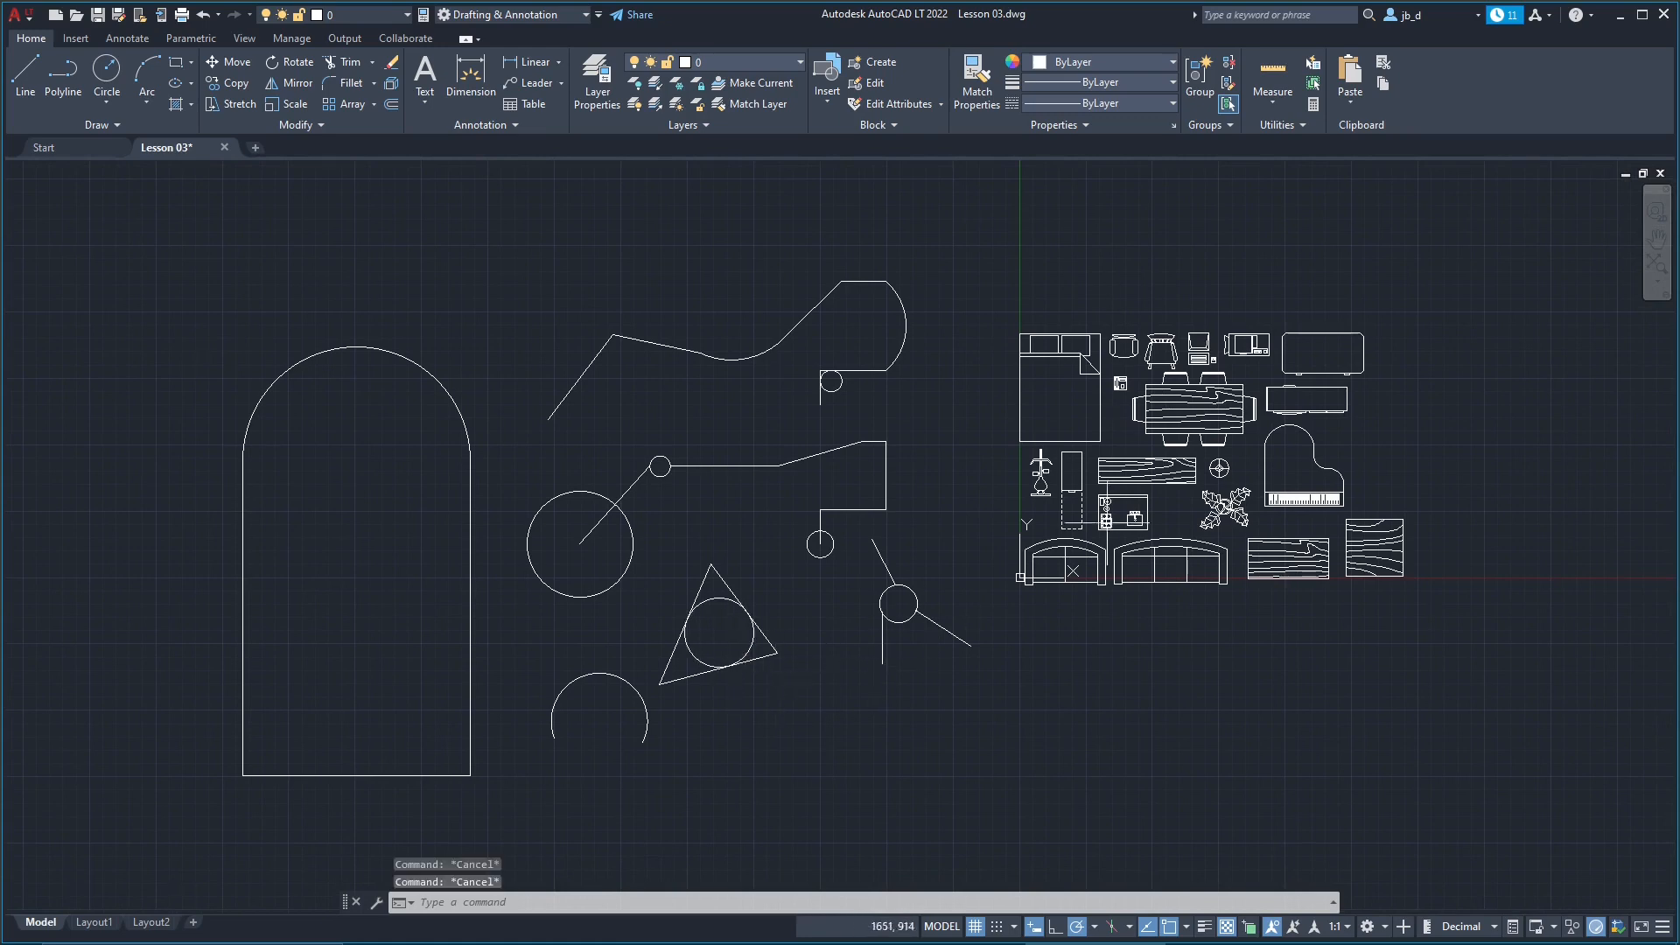
pyautogui.moveTo(1112, 601); pyautogui.dragTo(1017, 587, button='middle')
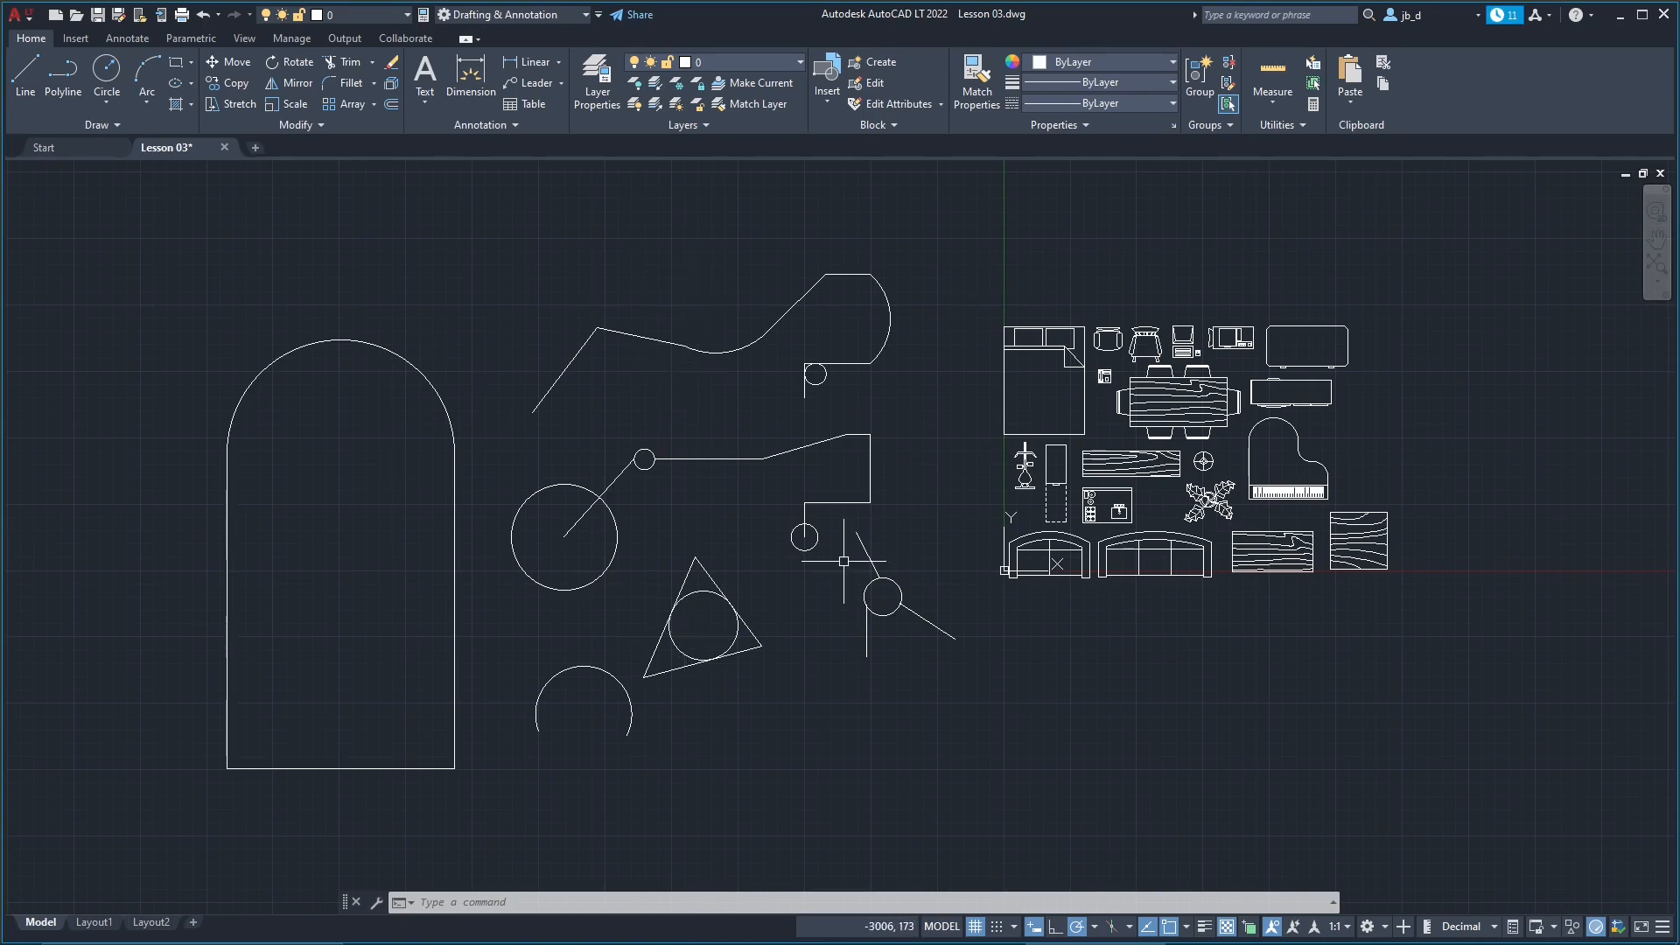
pyautogui.moveTo(910, 545); pyautogui.dragTo(705, 619, button='middle')
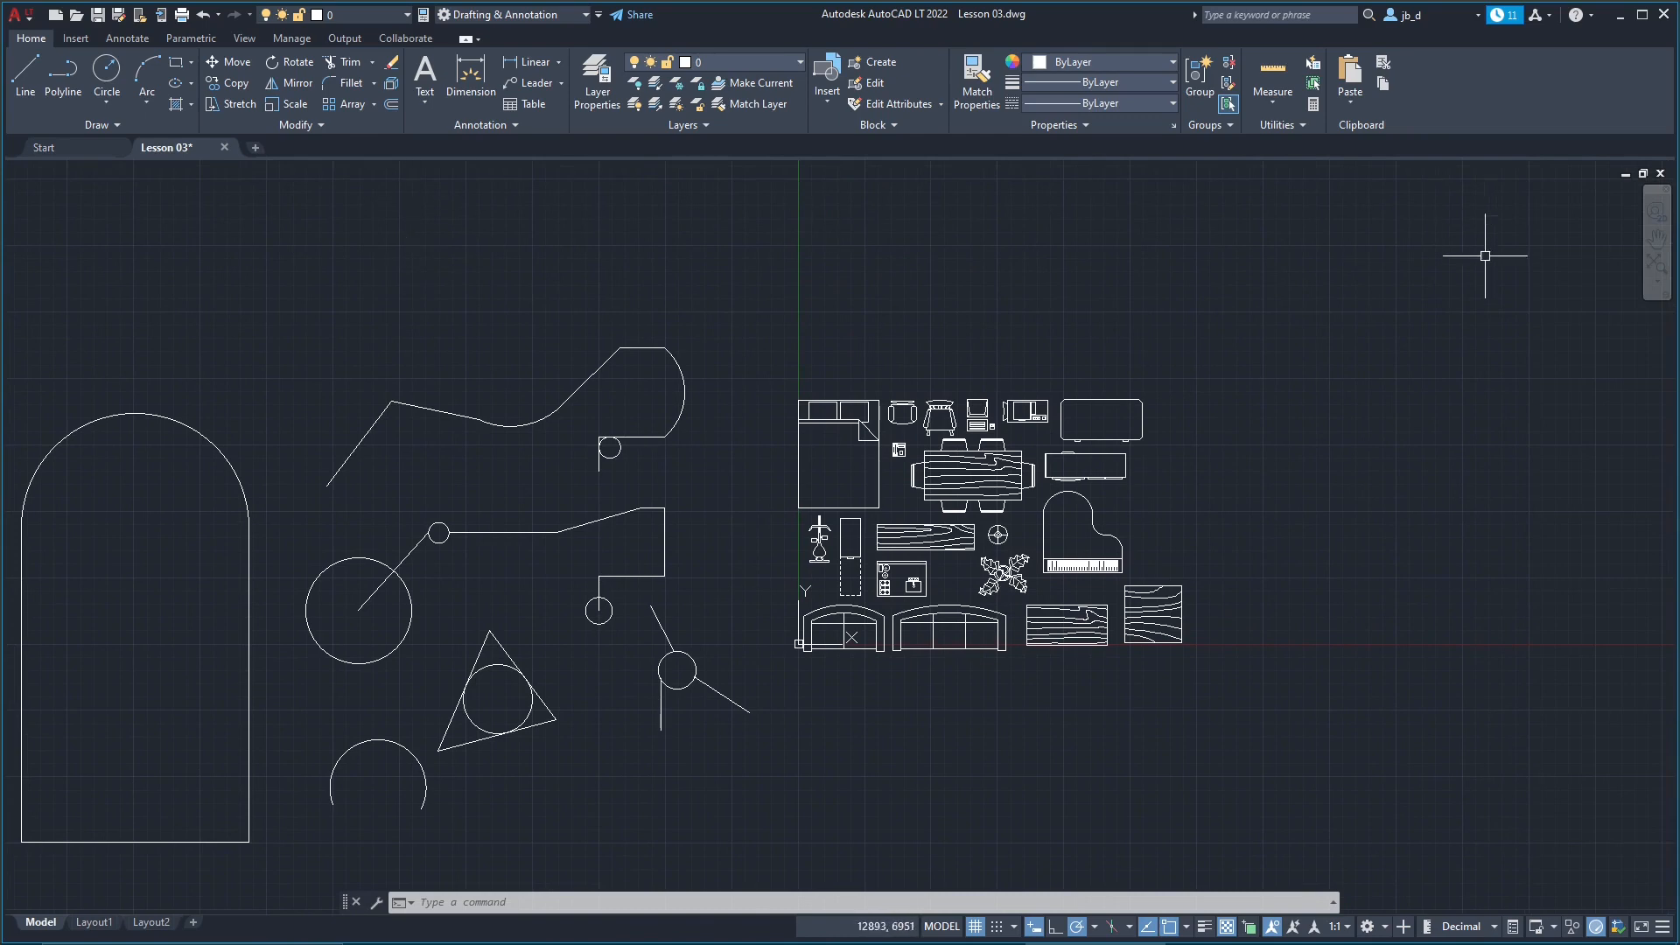
pyautogui.scroll(2, 1058, 674)
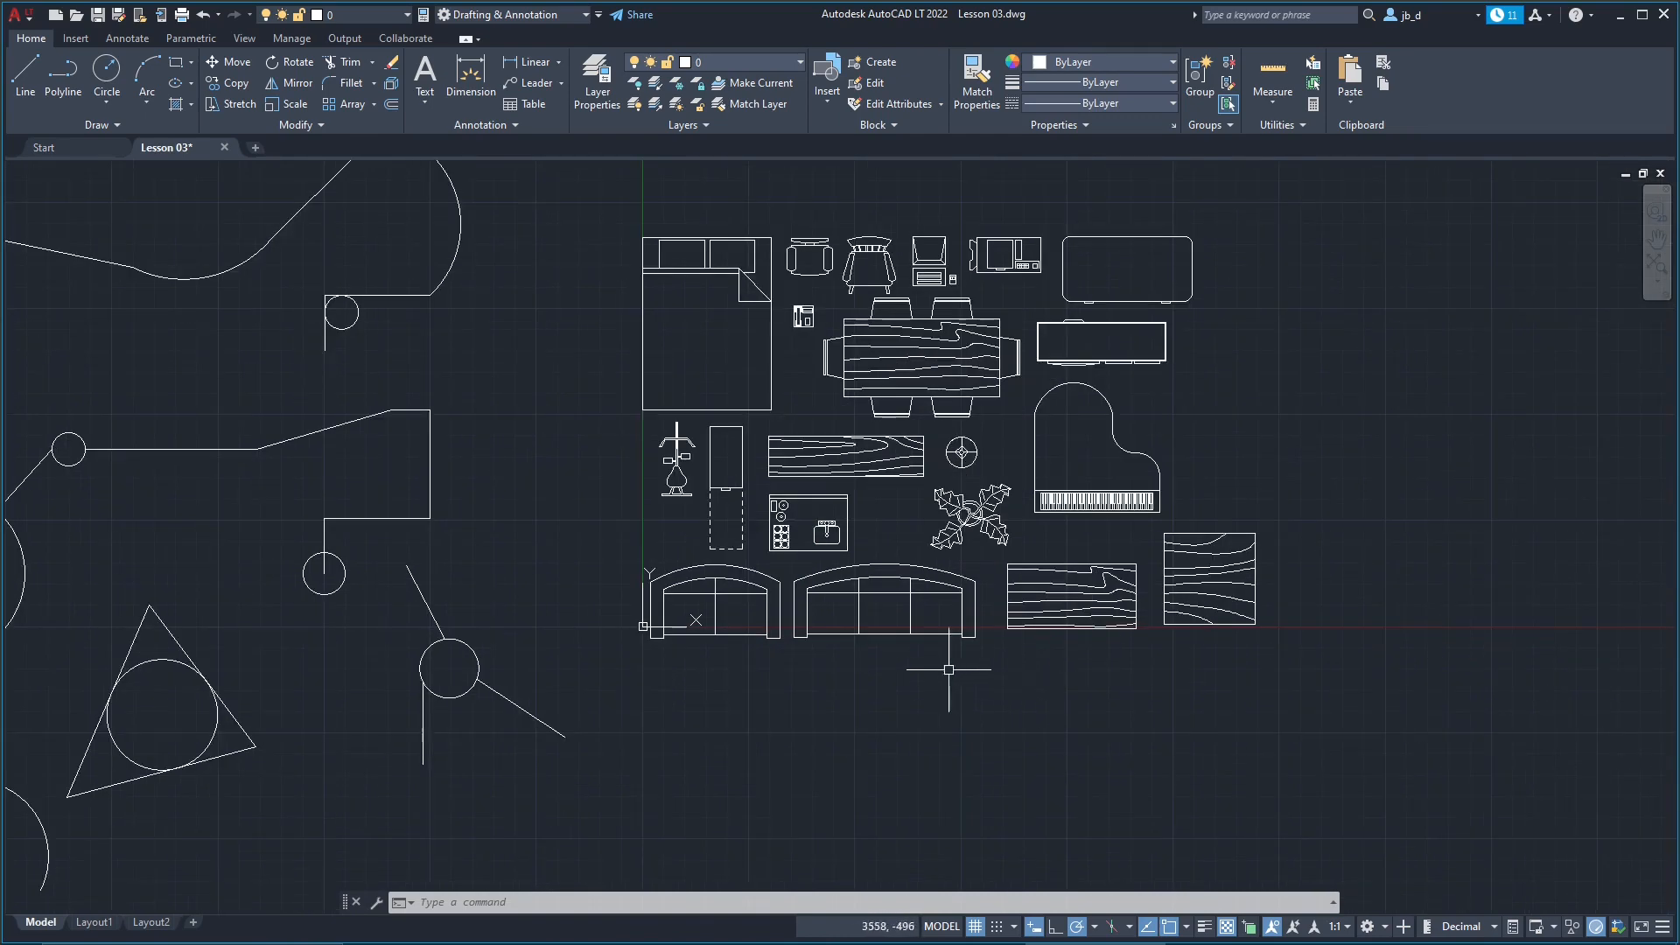
pyautogui.moveTo(506, 601); pyautogui.dragTo(876, 536, button='middle')
pyautogui.scroll(2, 871, 536)
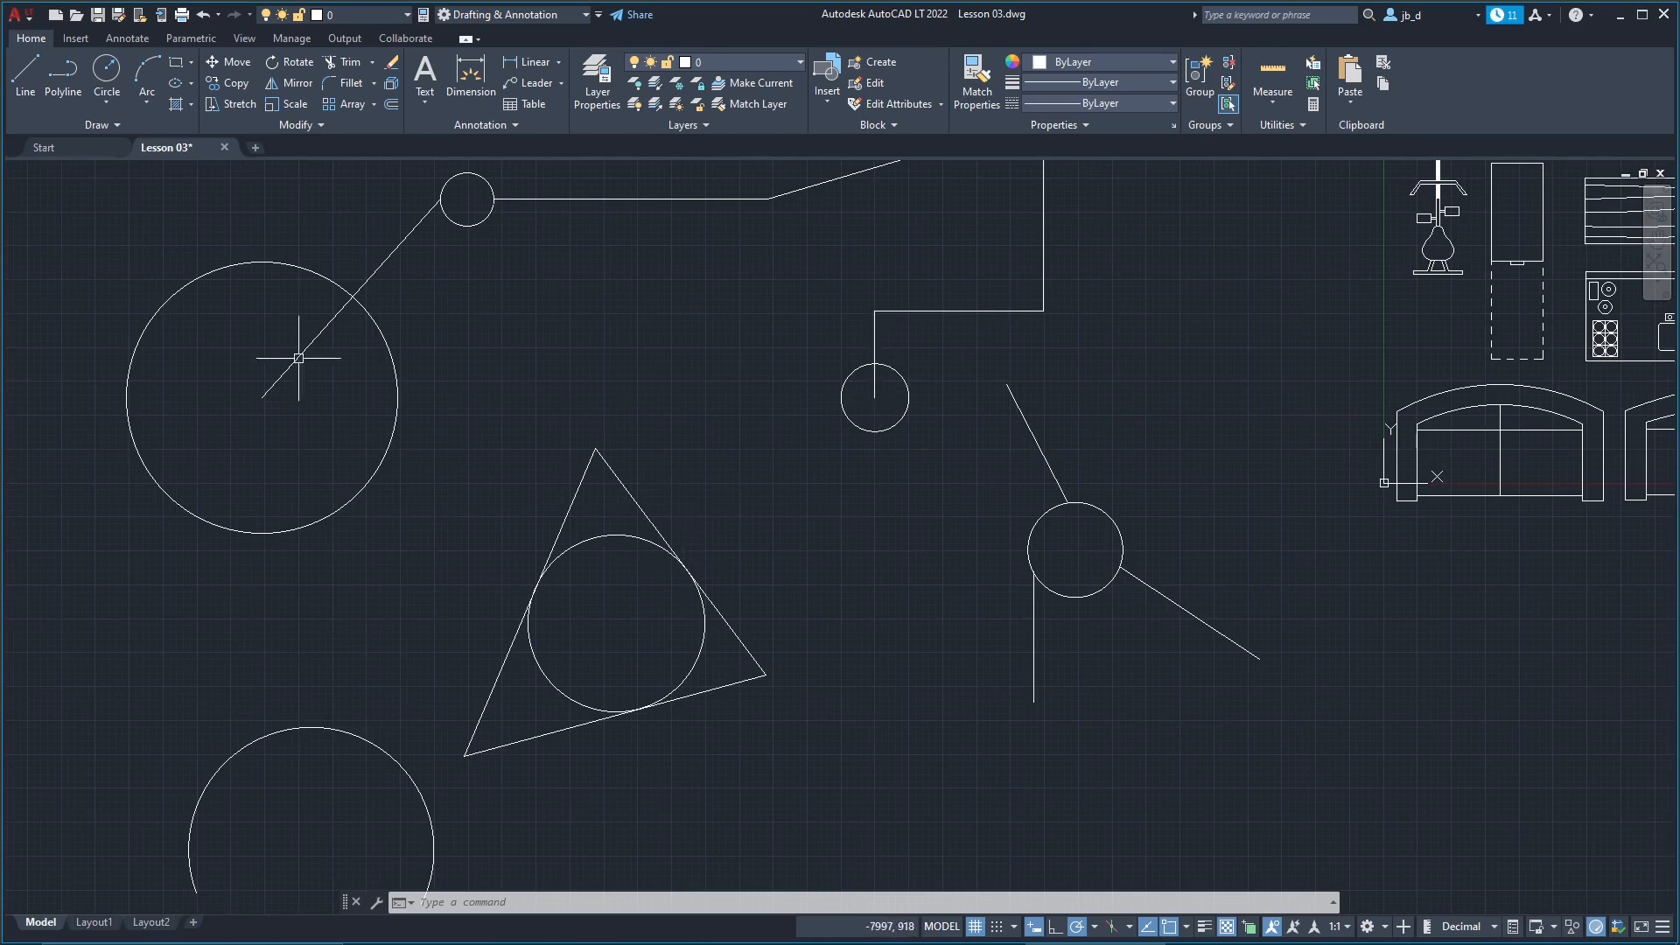
# Step: Turn on selection cycling for overlapping objects
pyautogui.moveTo(266, 341); pyautogui.dragTo(469, 450, button='middle')
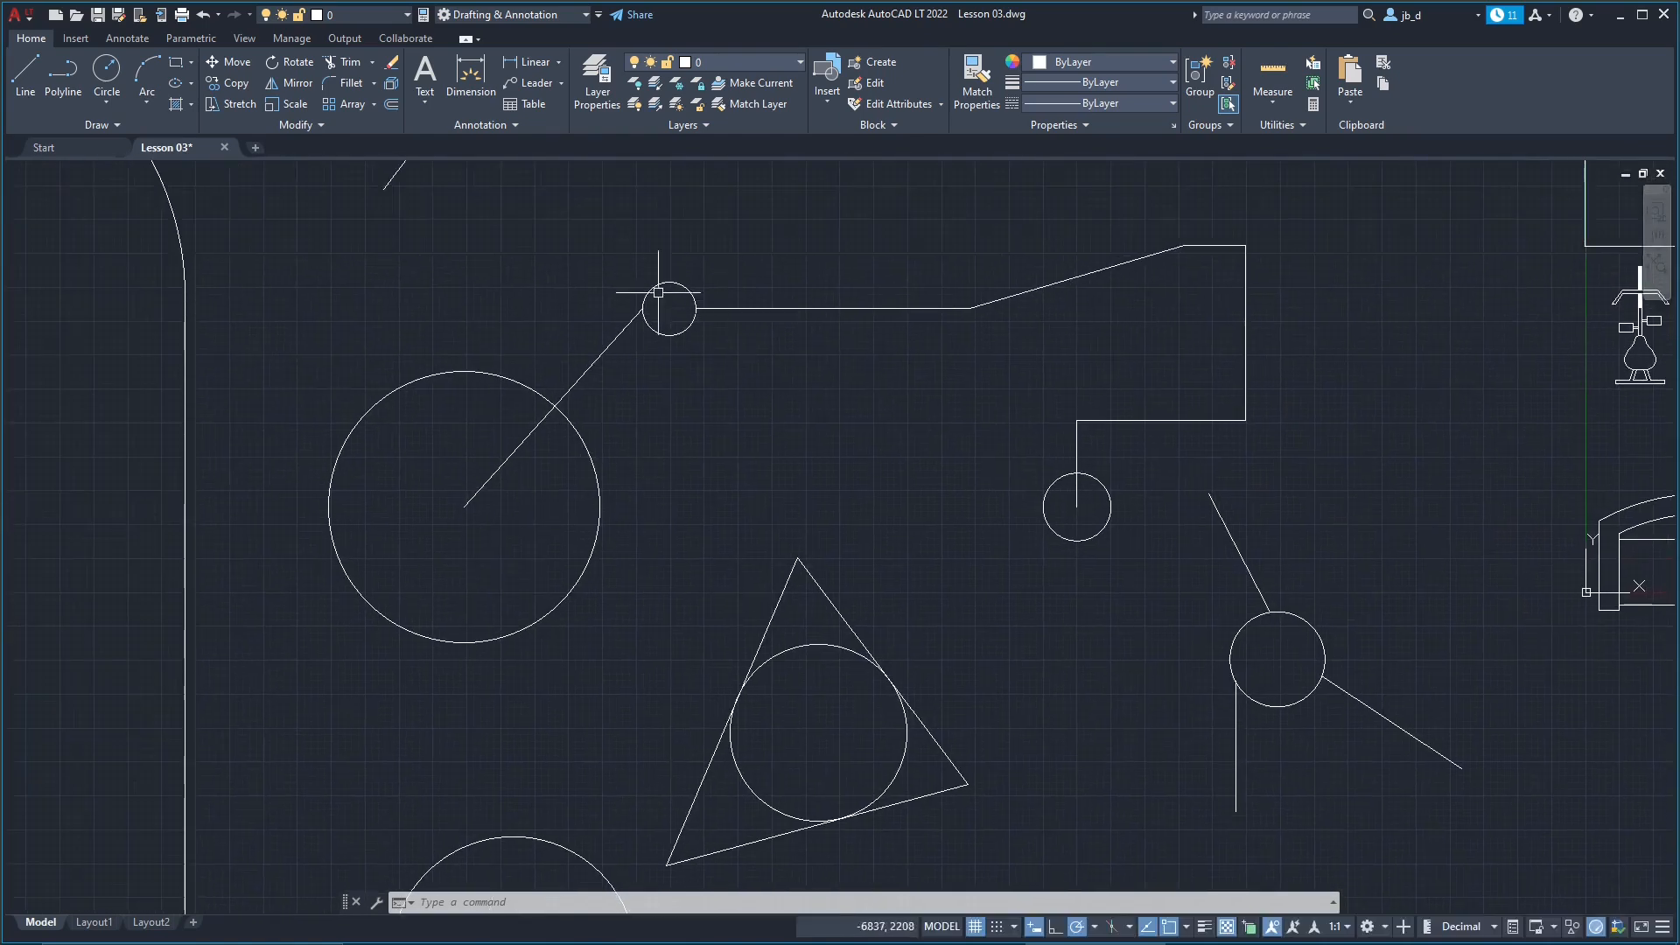
pyautogui.scroll(4, 609, 308)
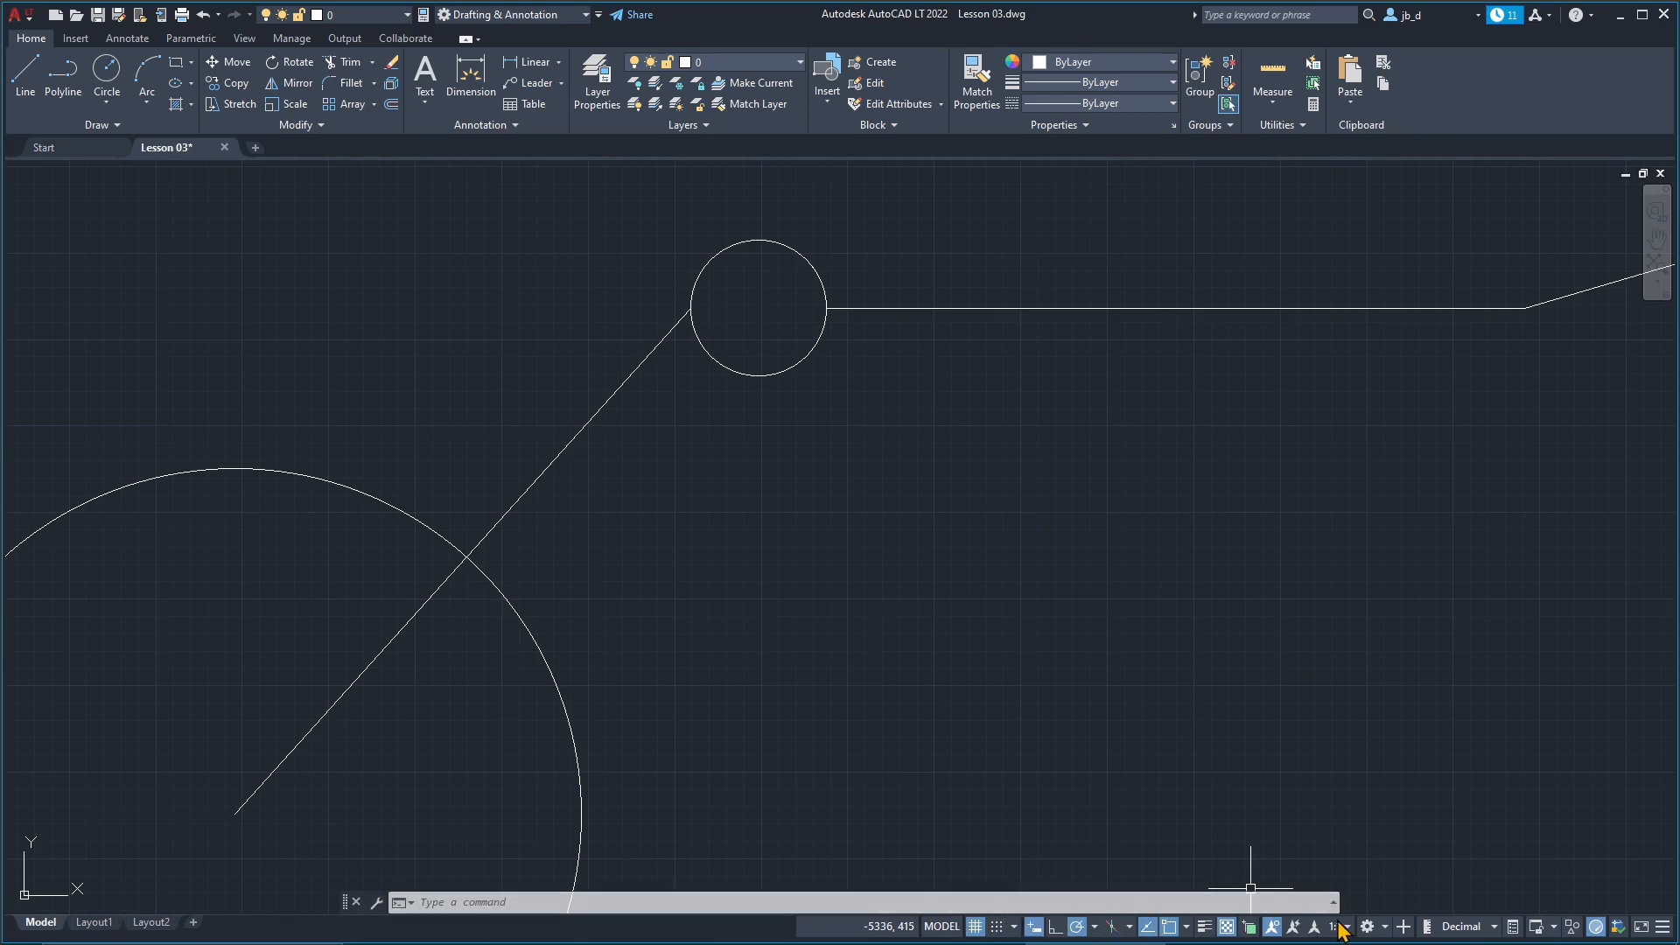
pyautogui.click(1251, 929)
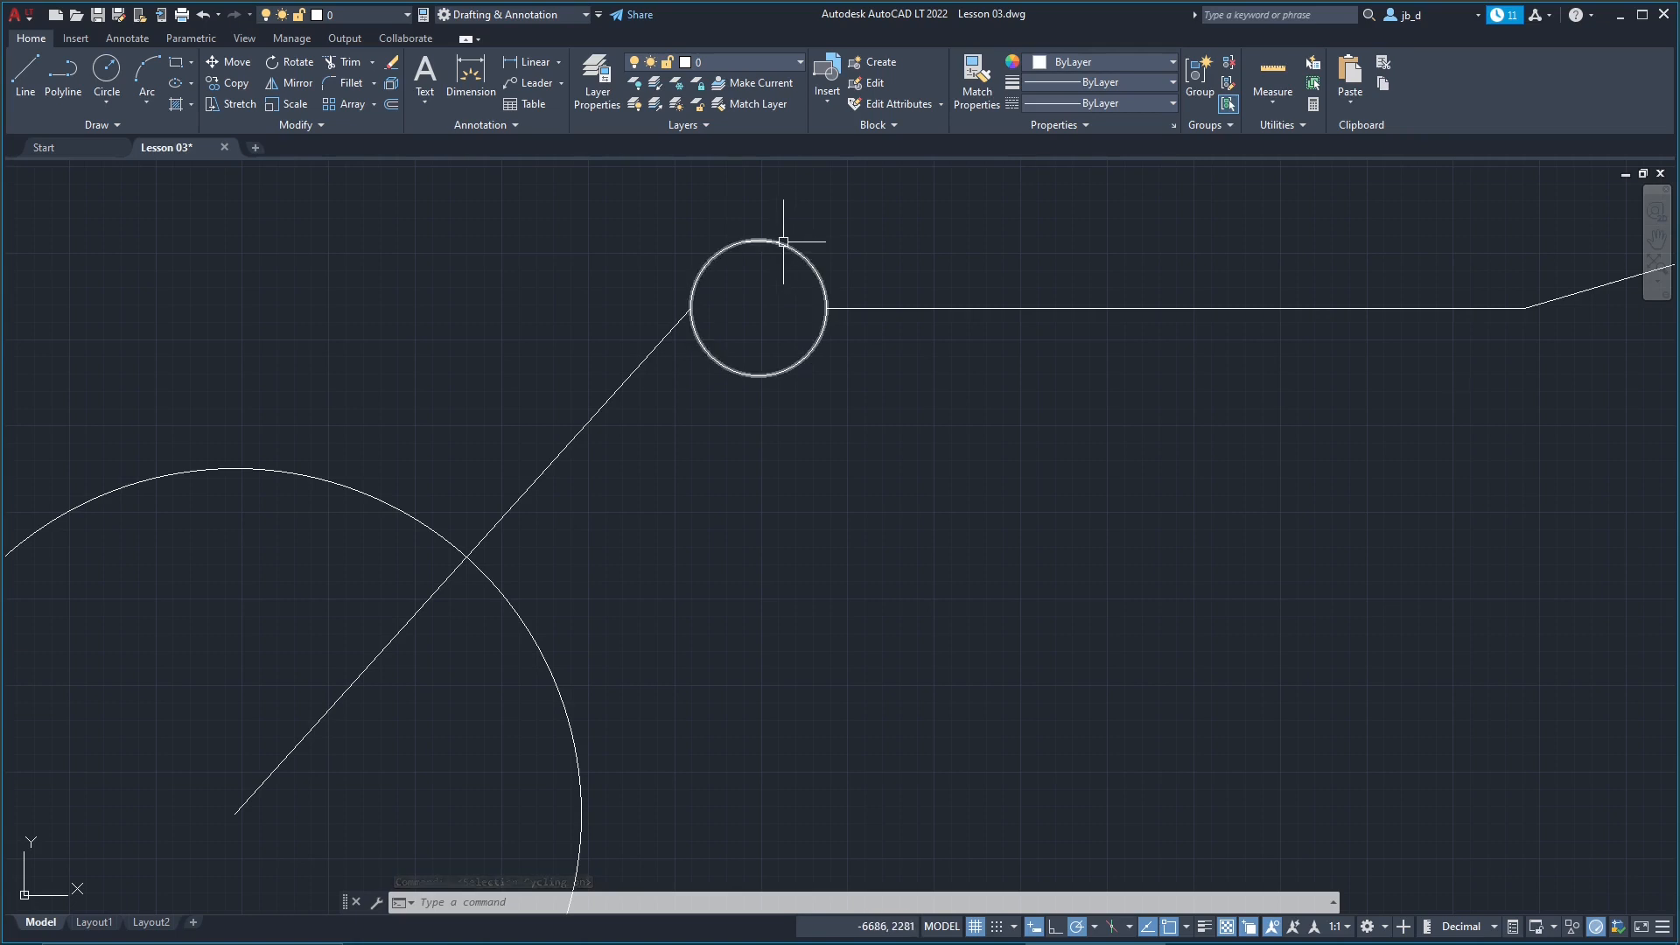
# Step: Use selection cycling where the small circle meets the horizontal line to select the Line, and clear the selection
pyautogui.moveTo(784, 243)
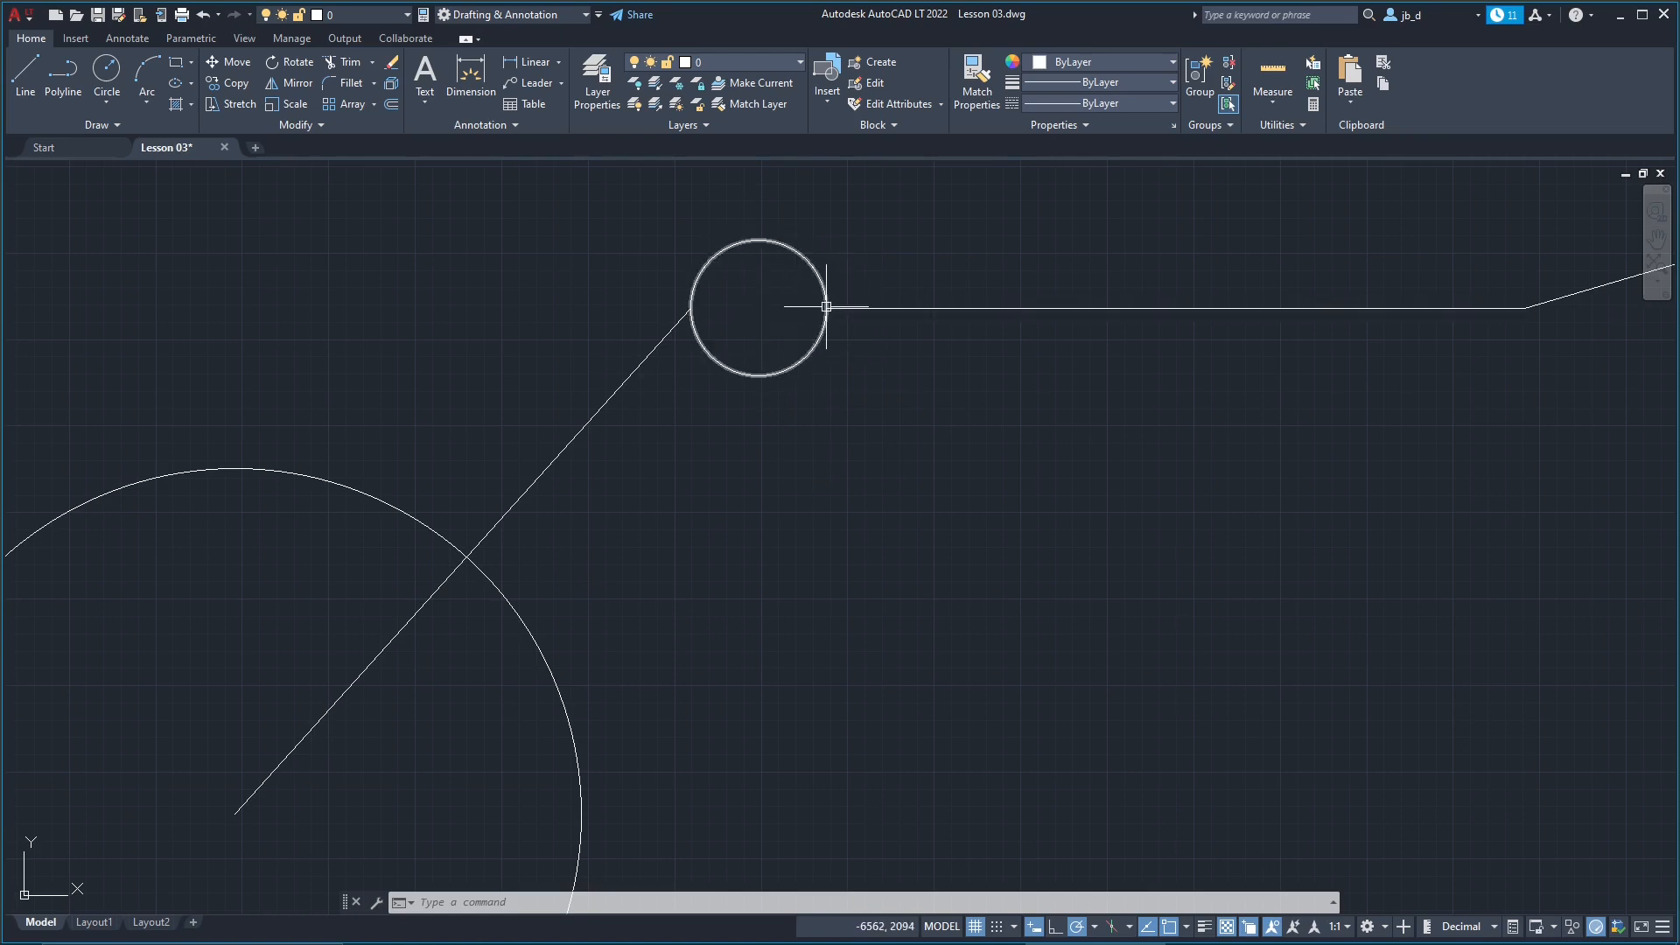
pyautogui.moveTo(826, 307)
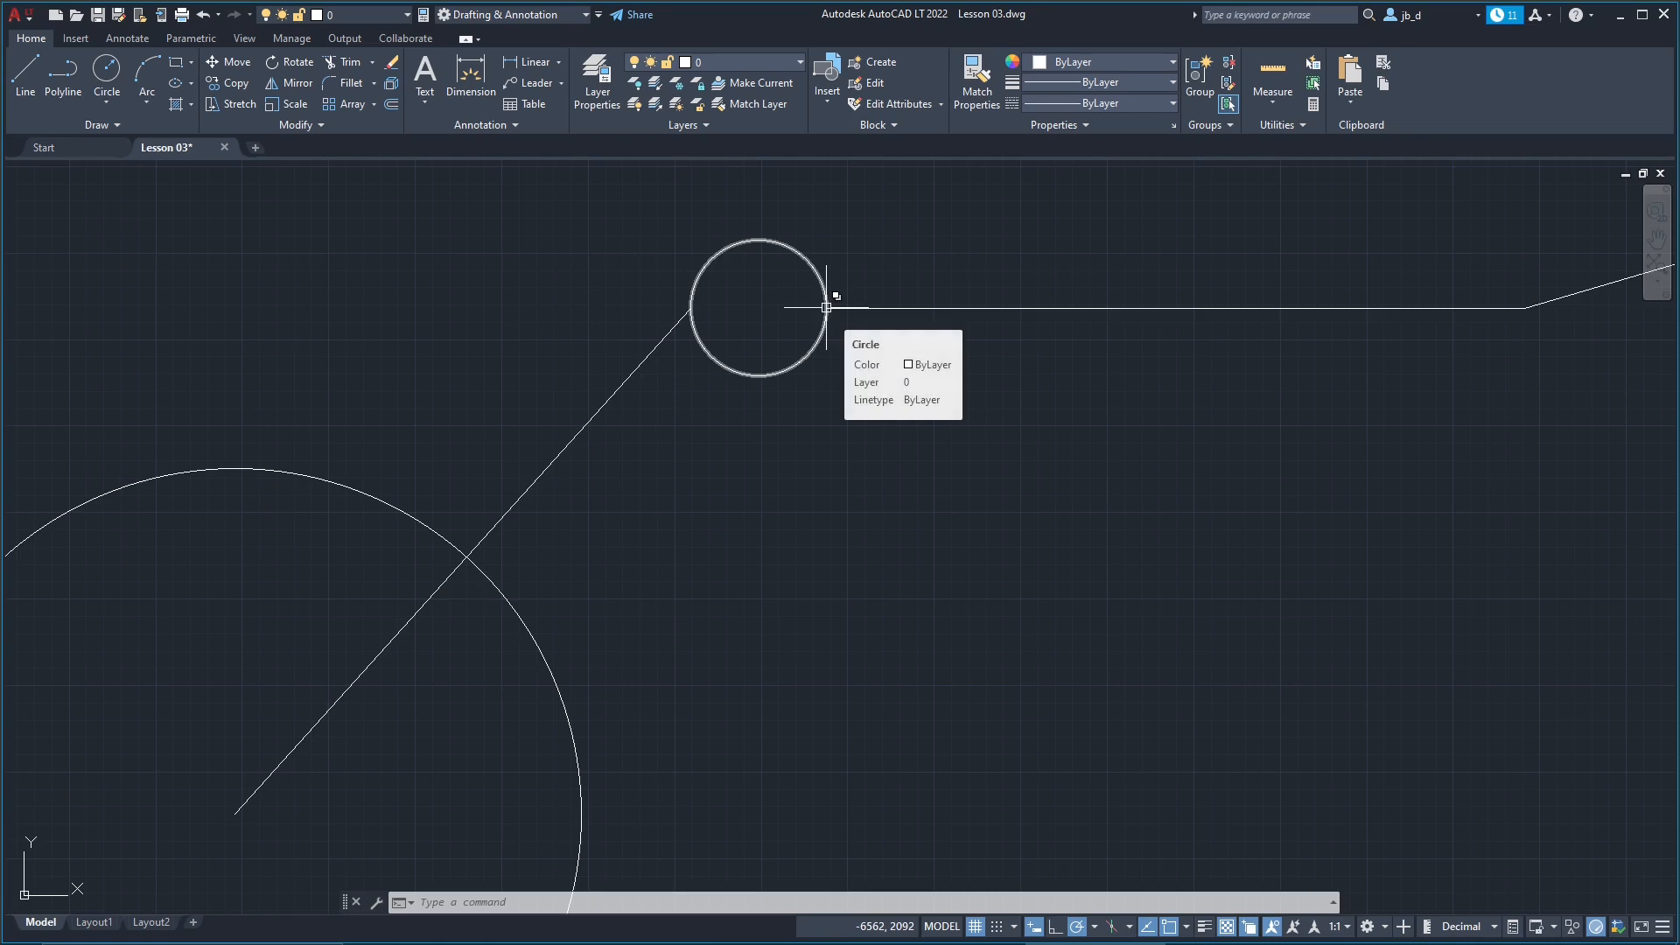
pyautogui.click(826, 308)
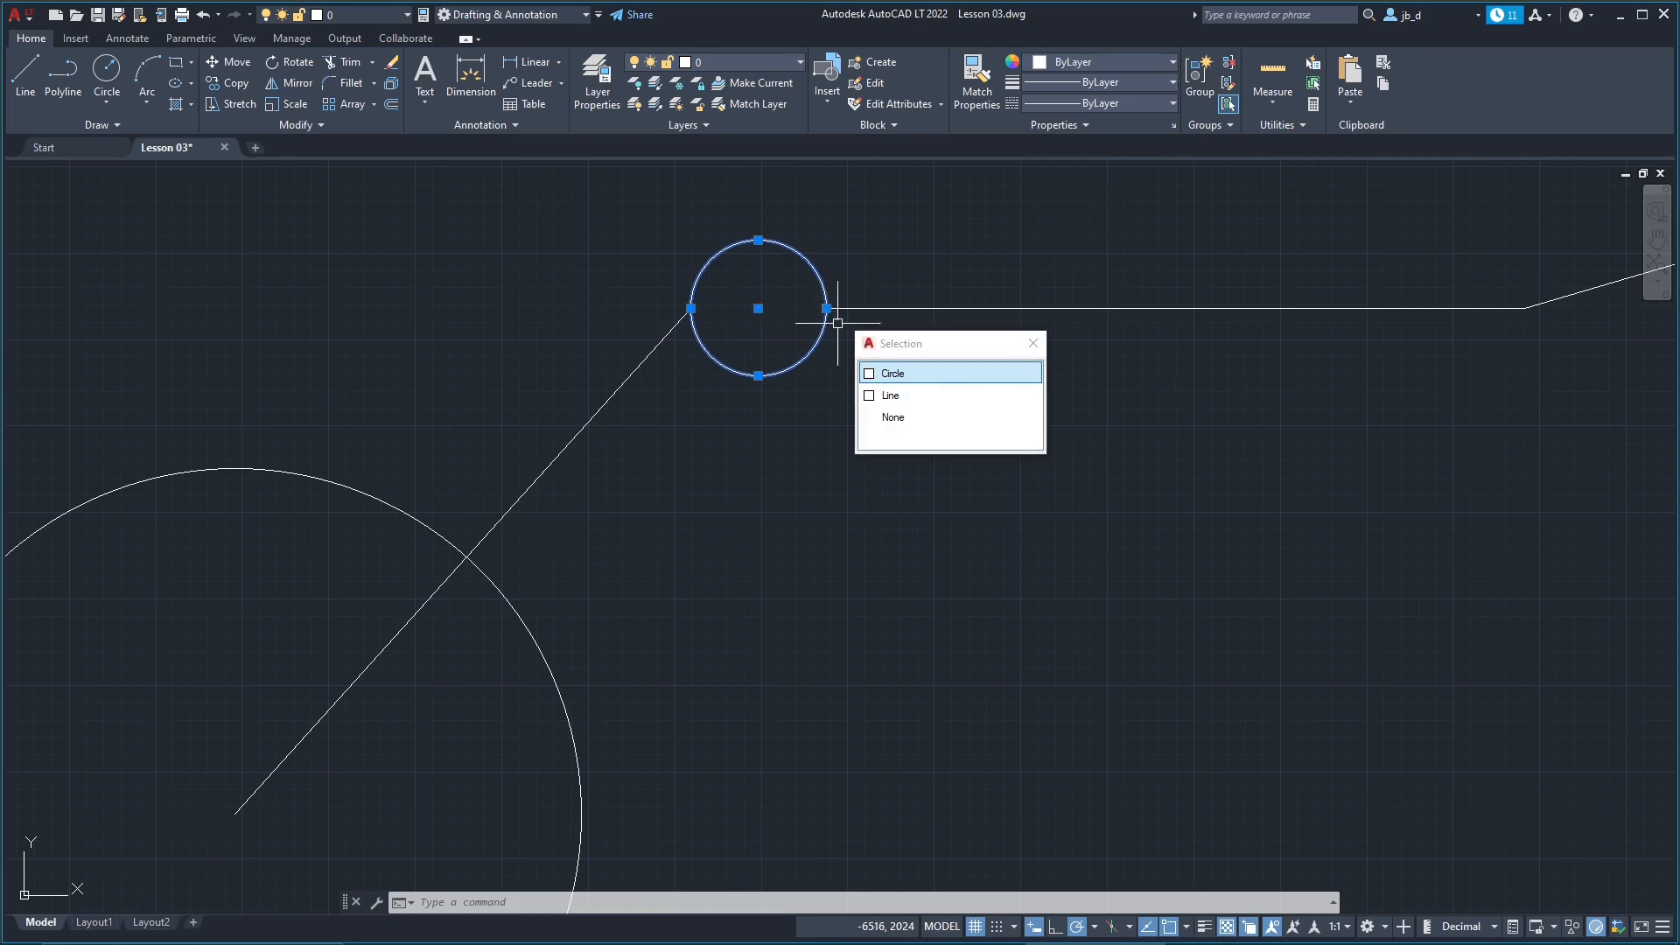
pyautogui.click(891, 395)
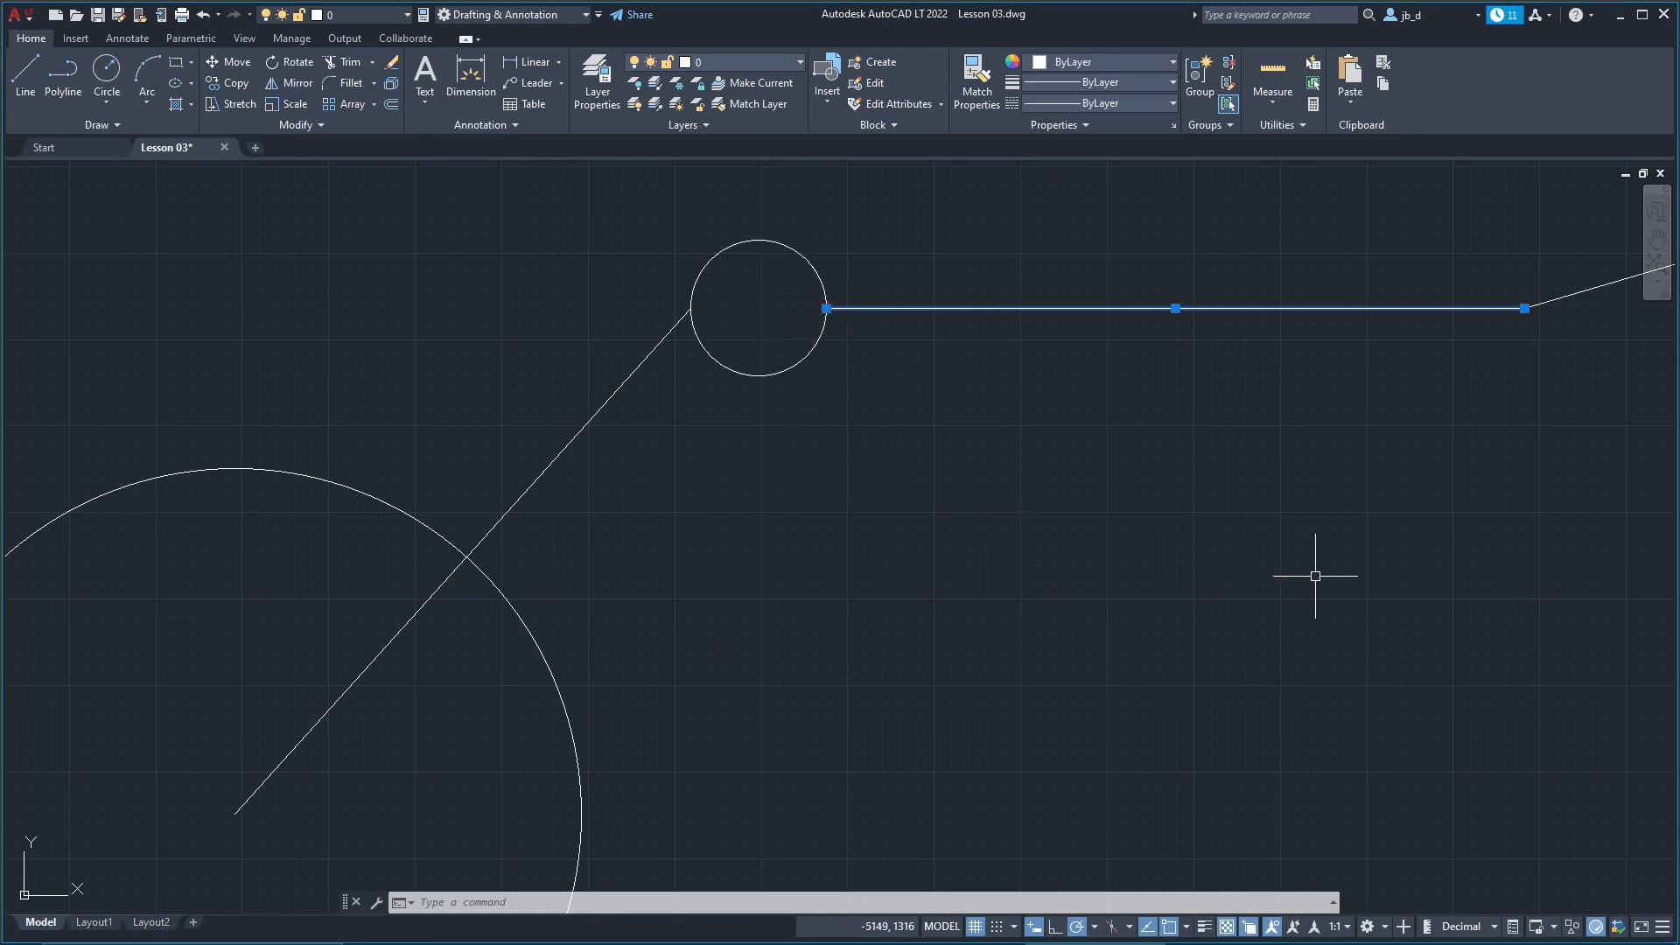
pyautogui.press('Escape')
pyautogui.press('Escape')
pyautogui.scroll(-8, 1196, 815)
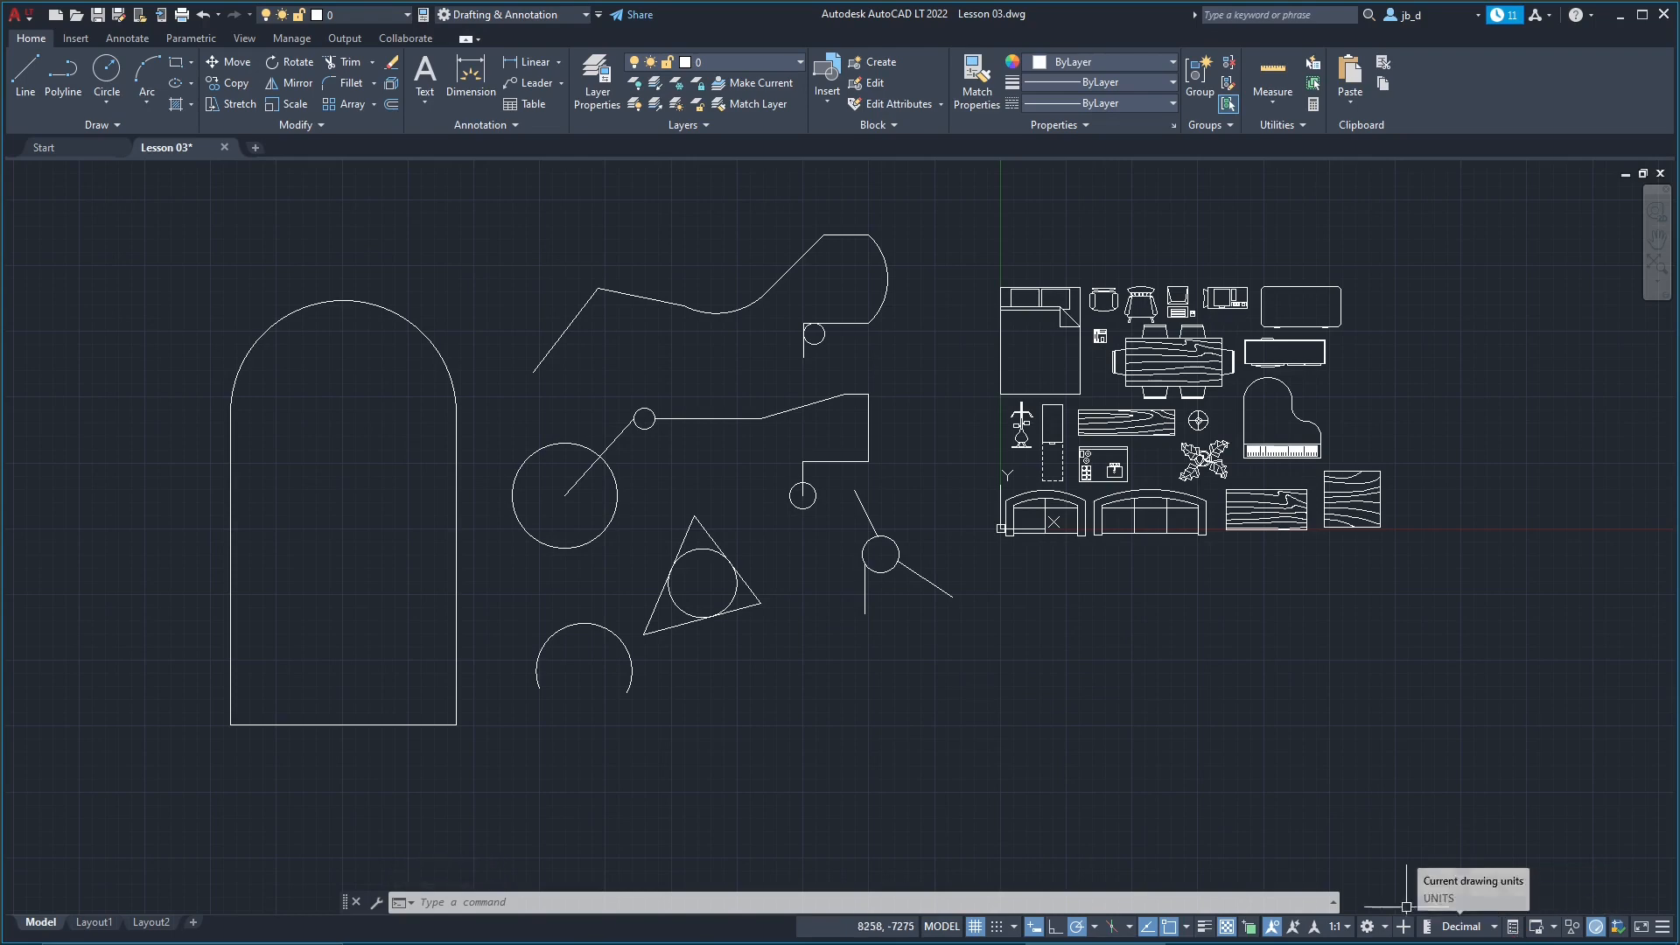
# Step: Select the circle inside the triangle and display its Quick Properties
pyautogui.scroll(3, 692, 652)
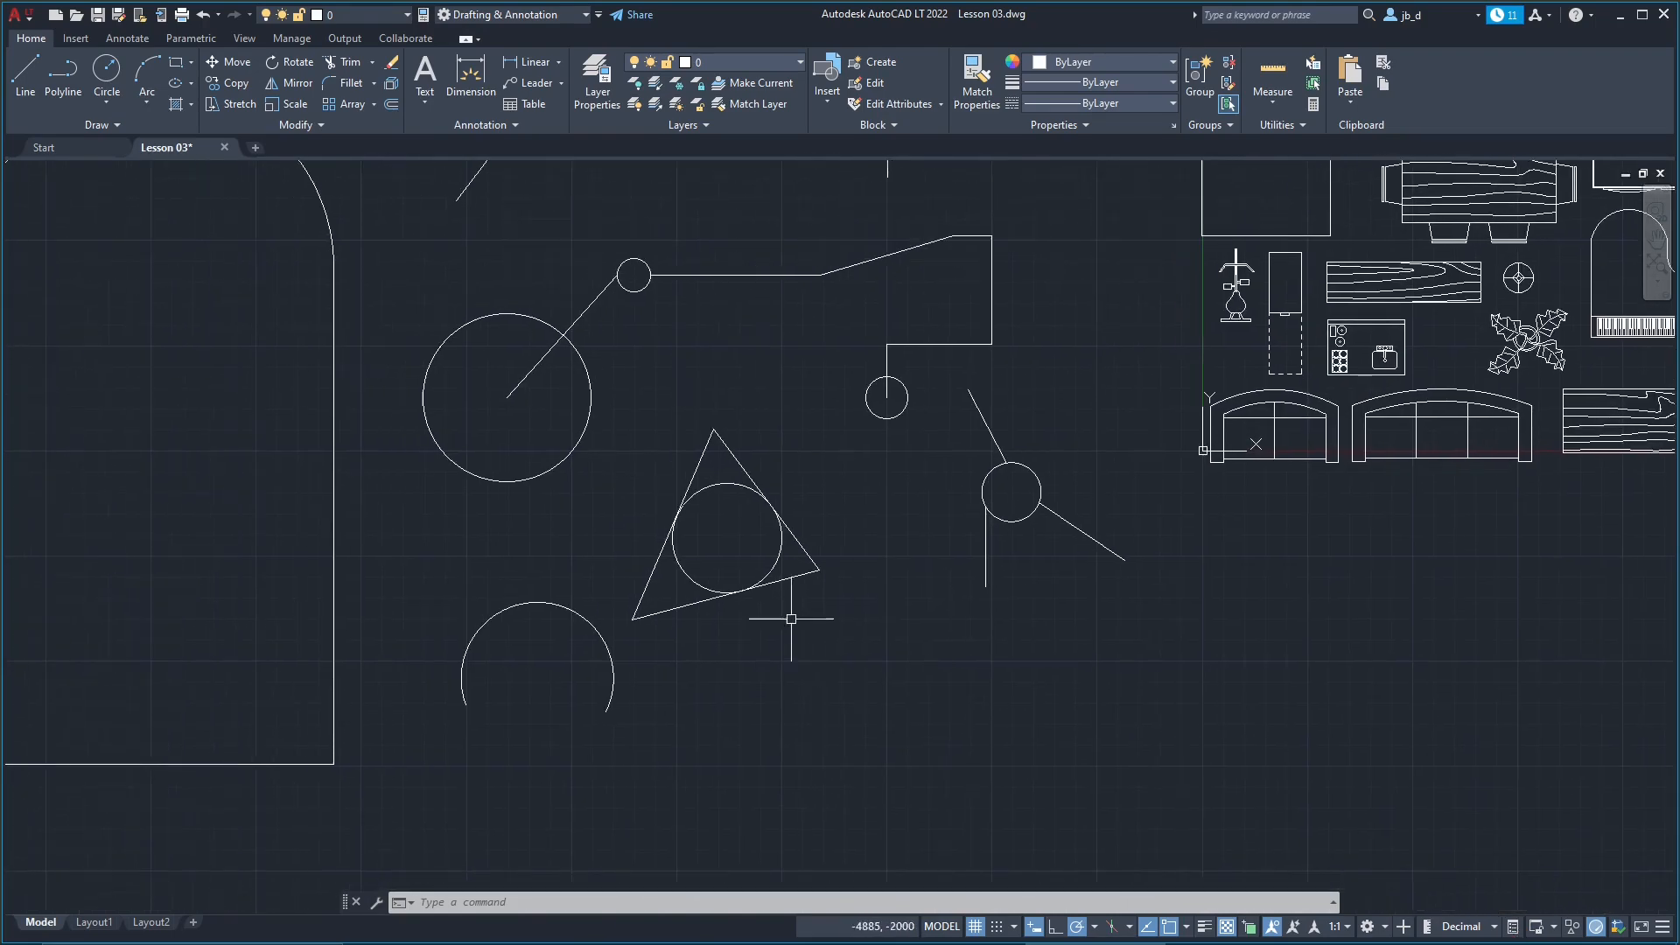
pyautogui.rightClick(784, 540)
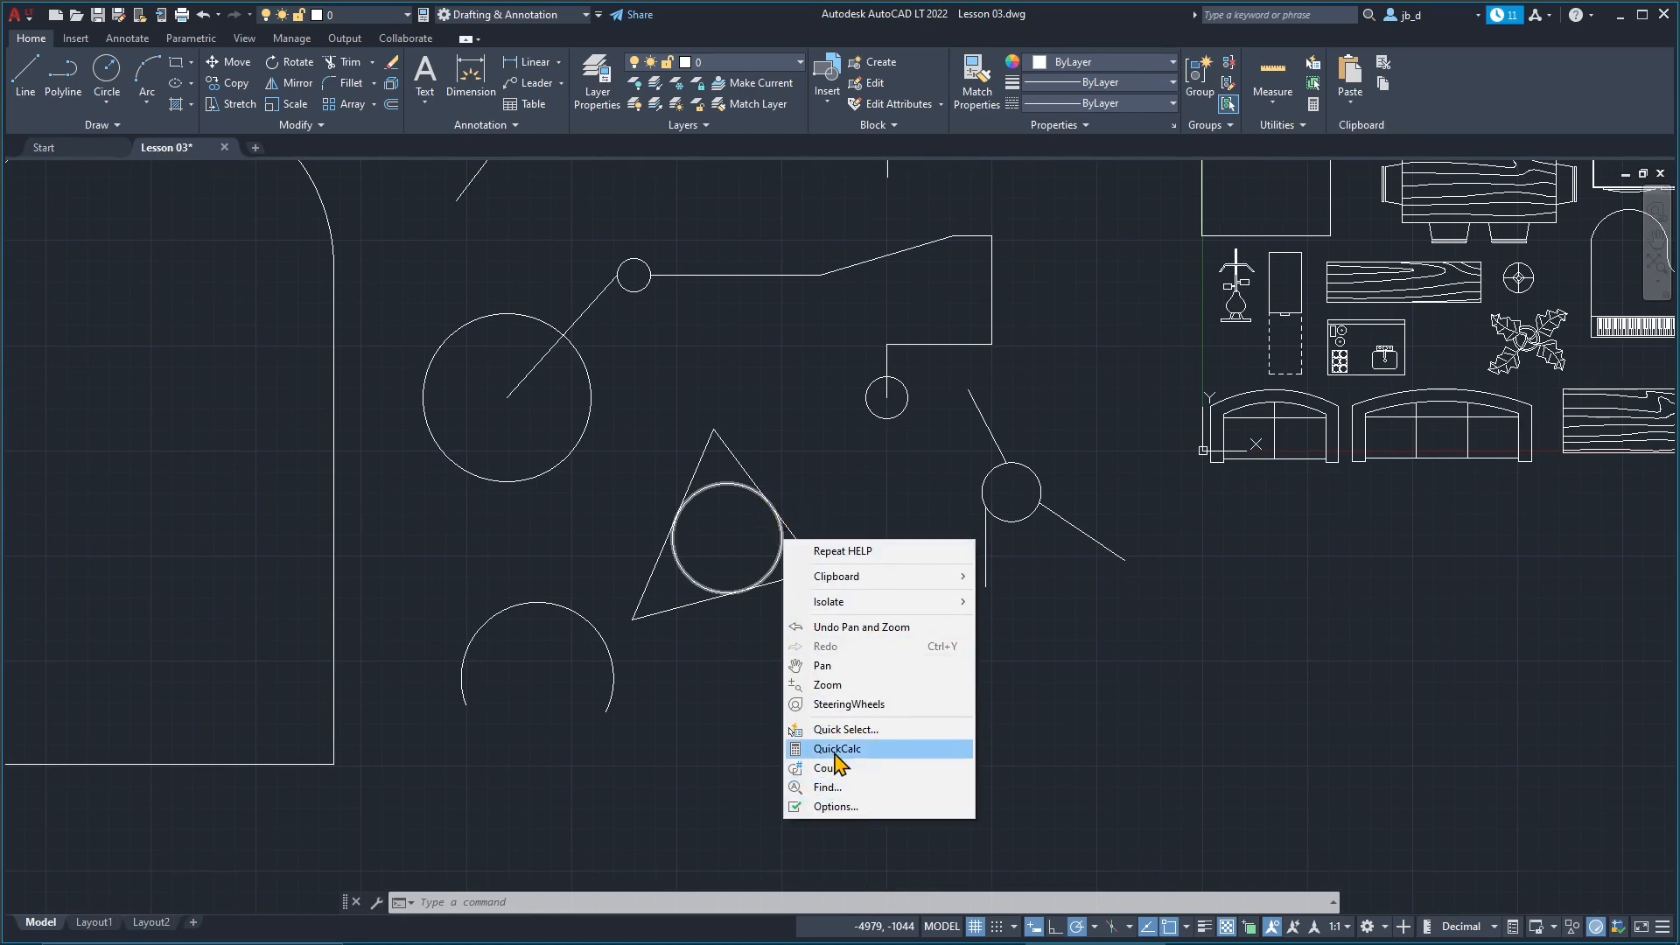
pyautogui.click(750, 604)
pyautogui.scroll(5, 744, 613)
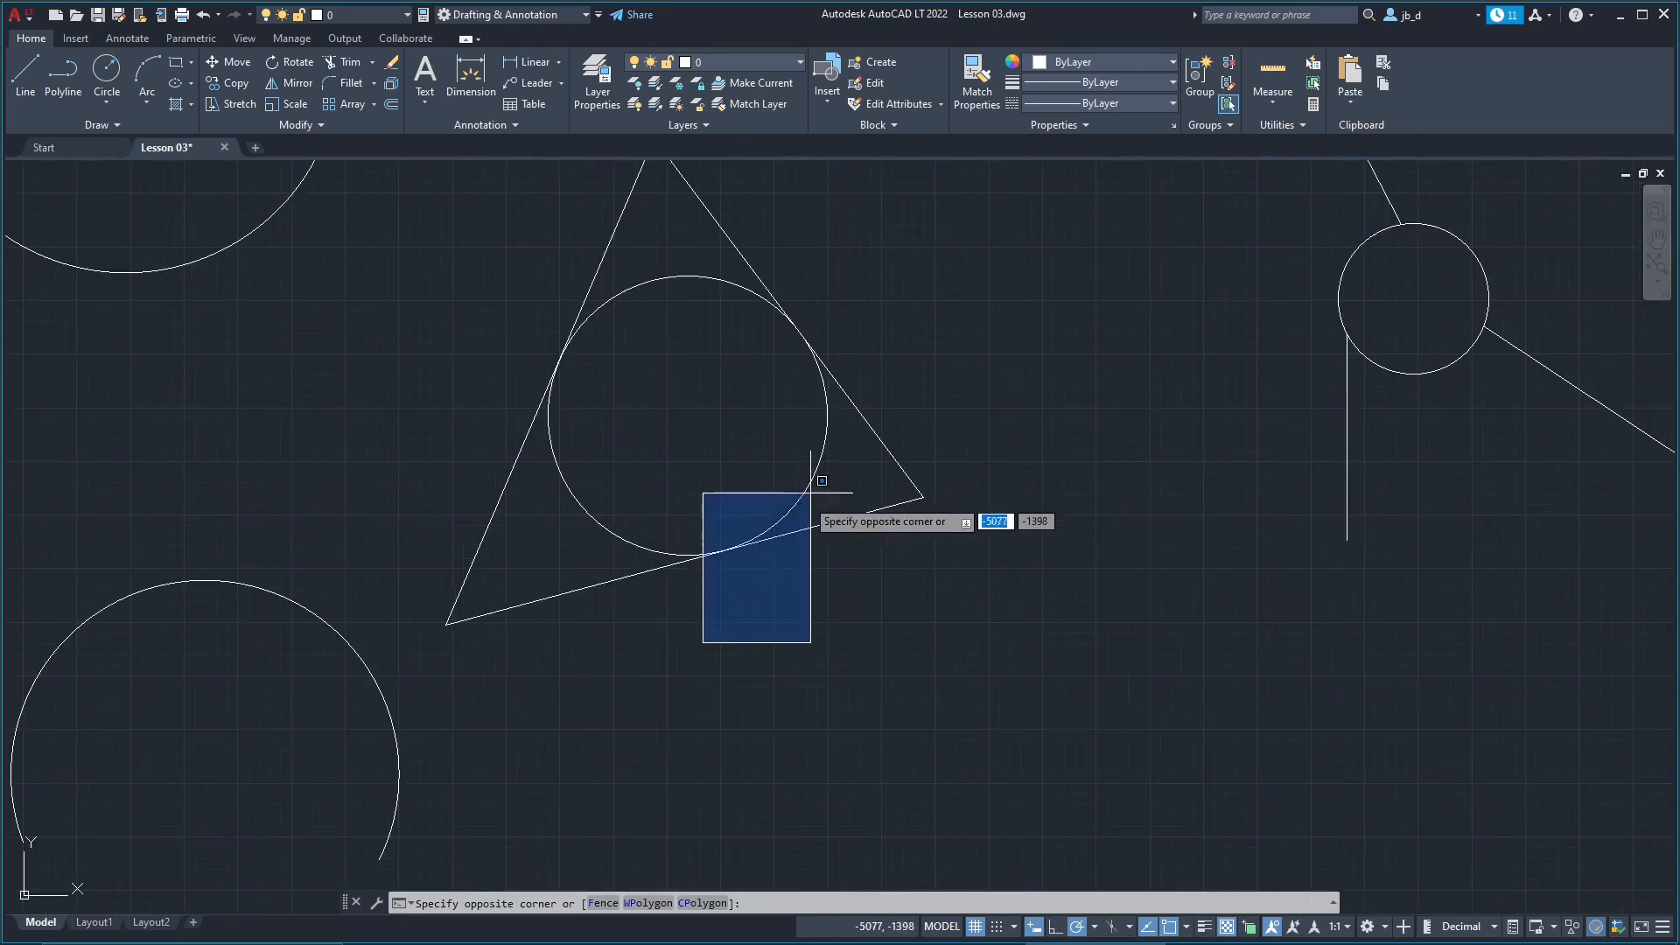
pyautogui.click(827, 447)
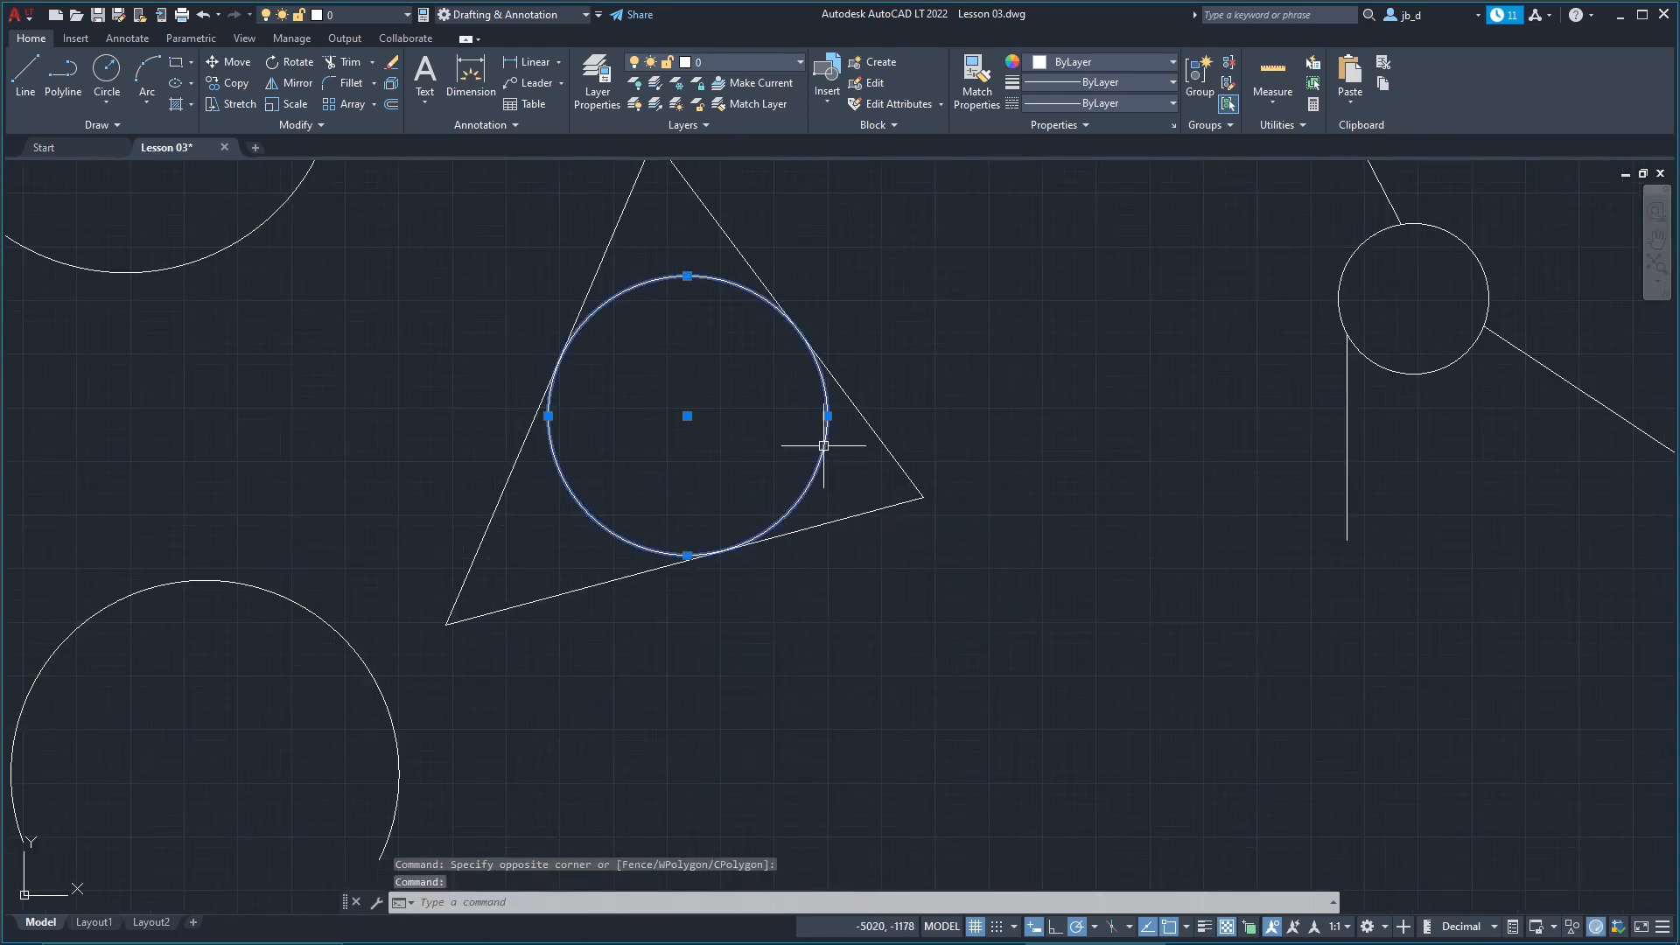
pyautogui.rightClick(825, 449)
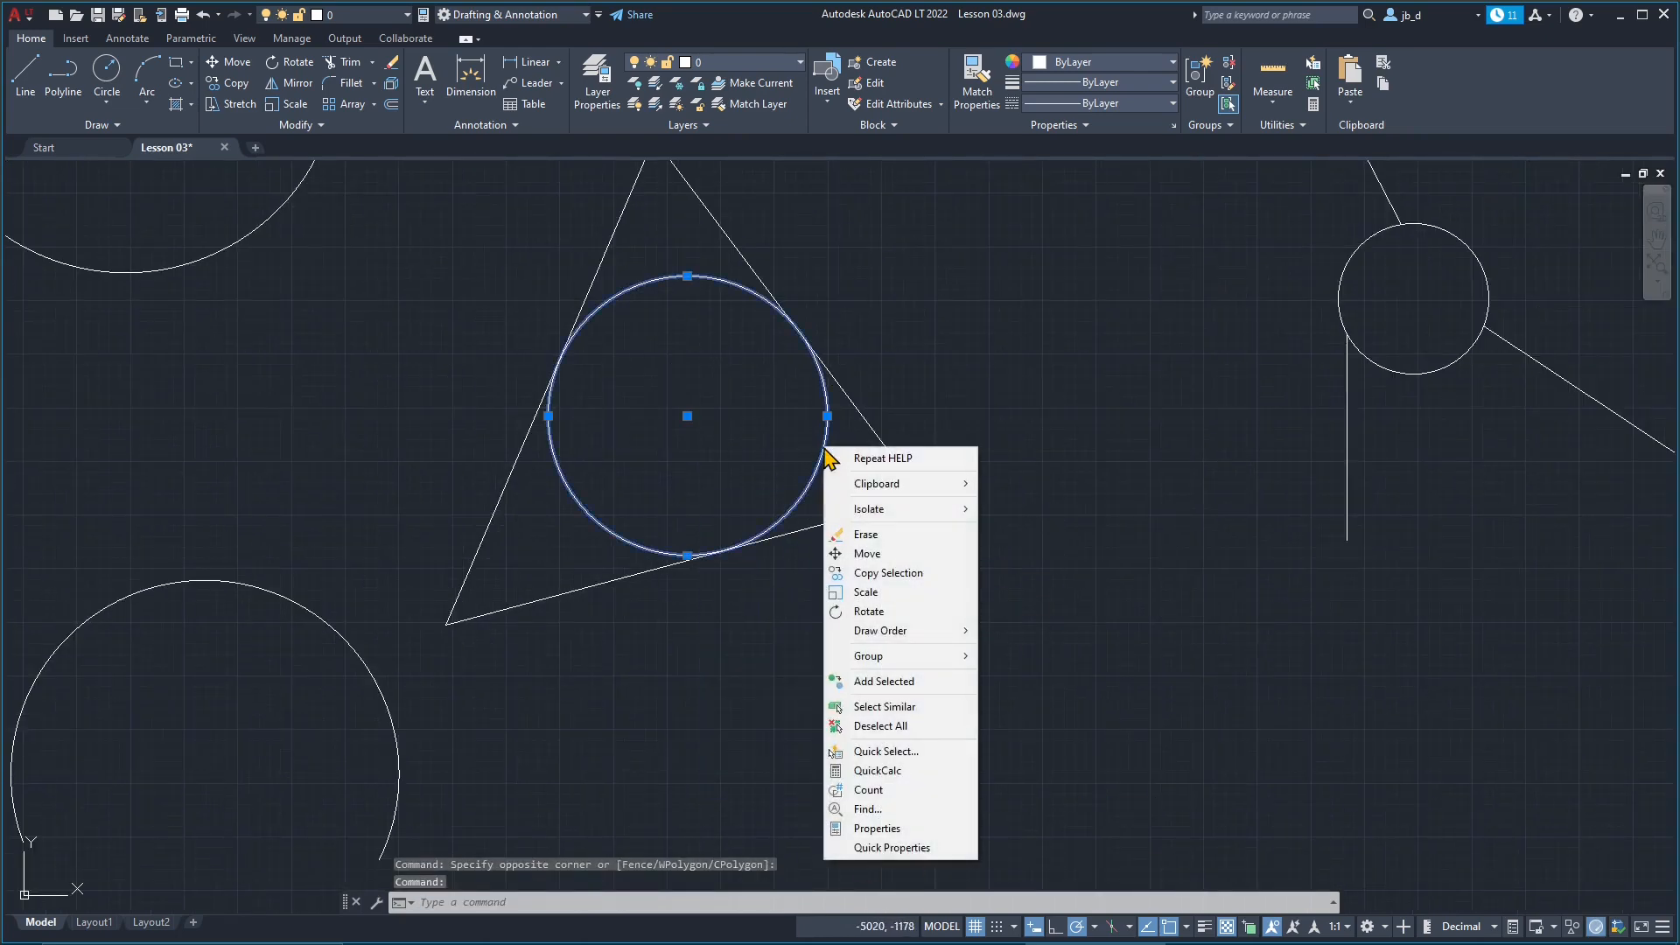
pyautogui.click(888, 849)
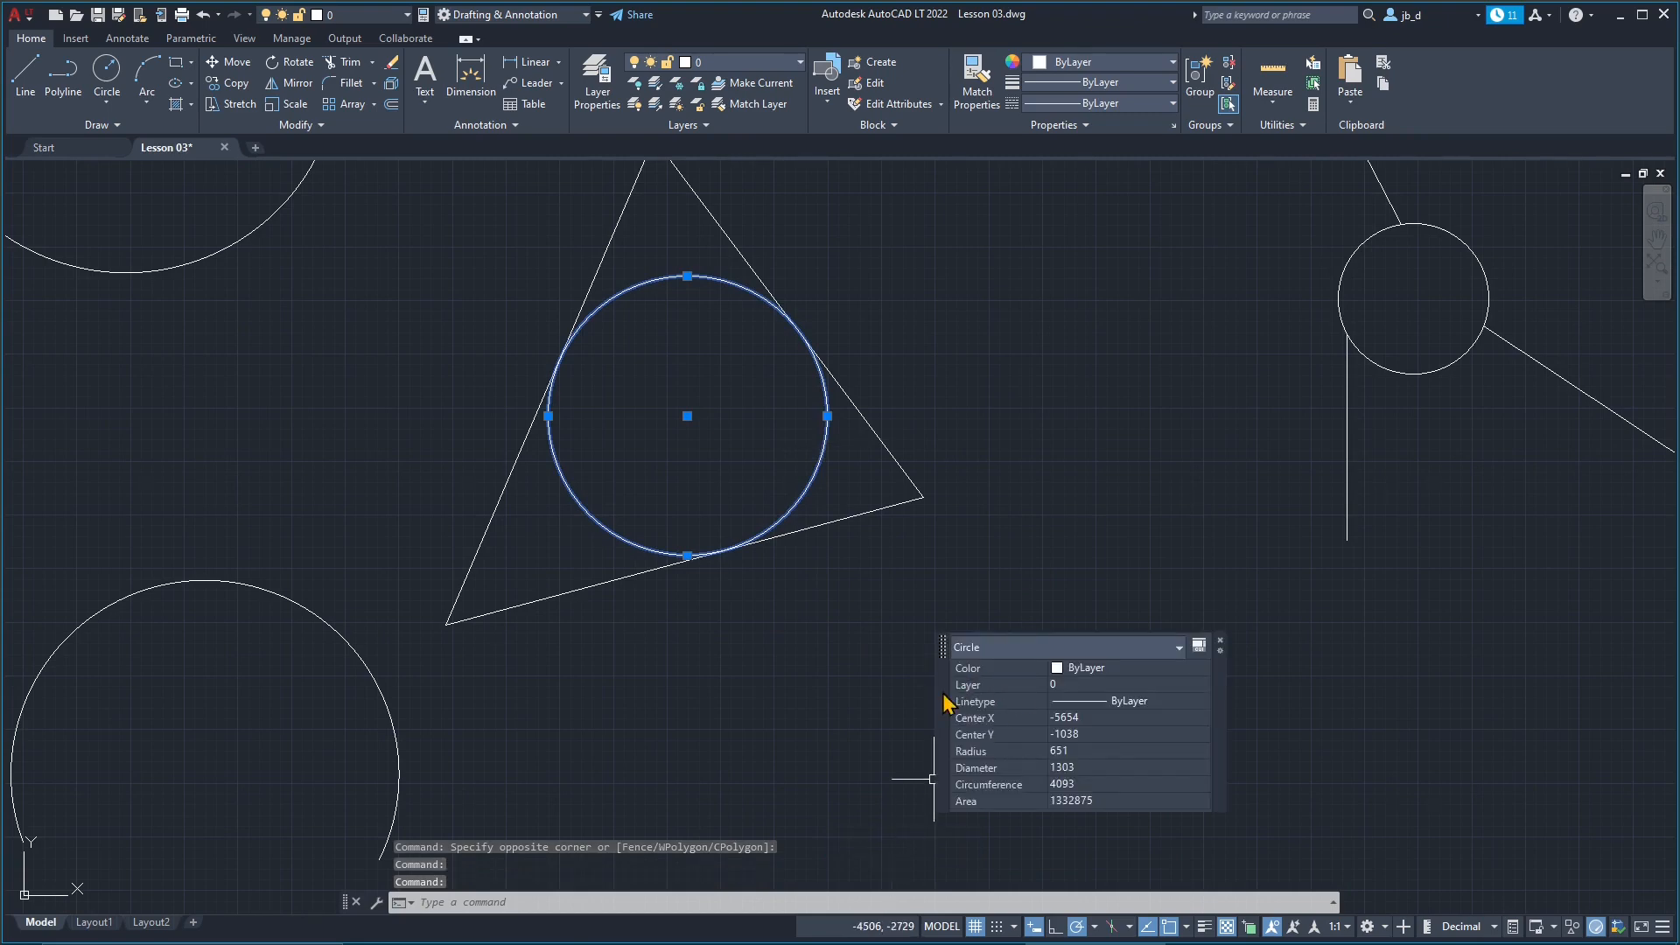
# Step: Move the Quick Properties palette beside the triangle, close it and clear the circle selection
pyautogui.moveTo(943, 695); pyautogui.dragTo(972, 336)
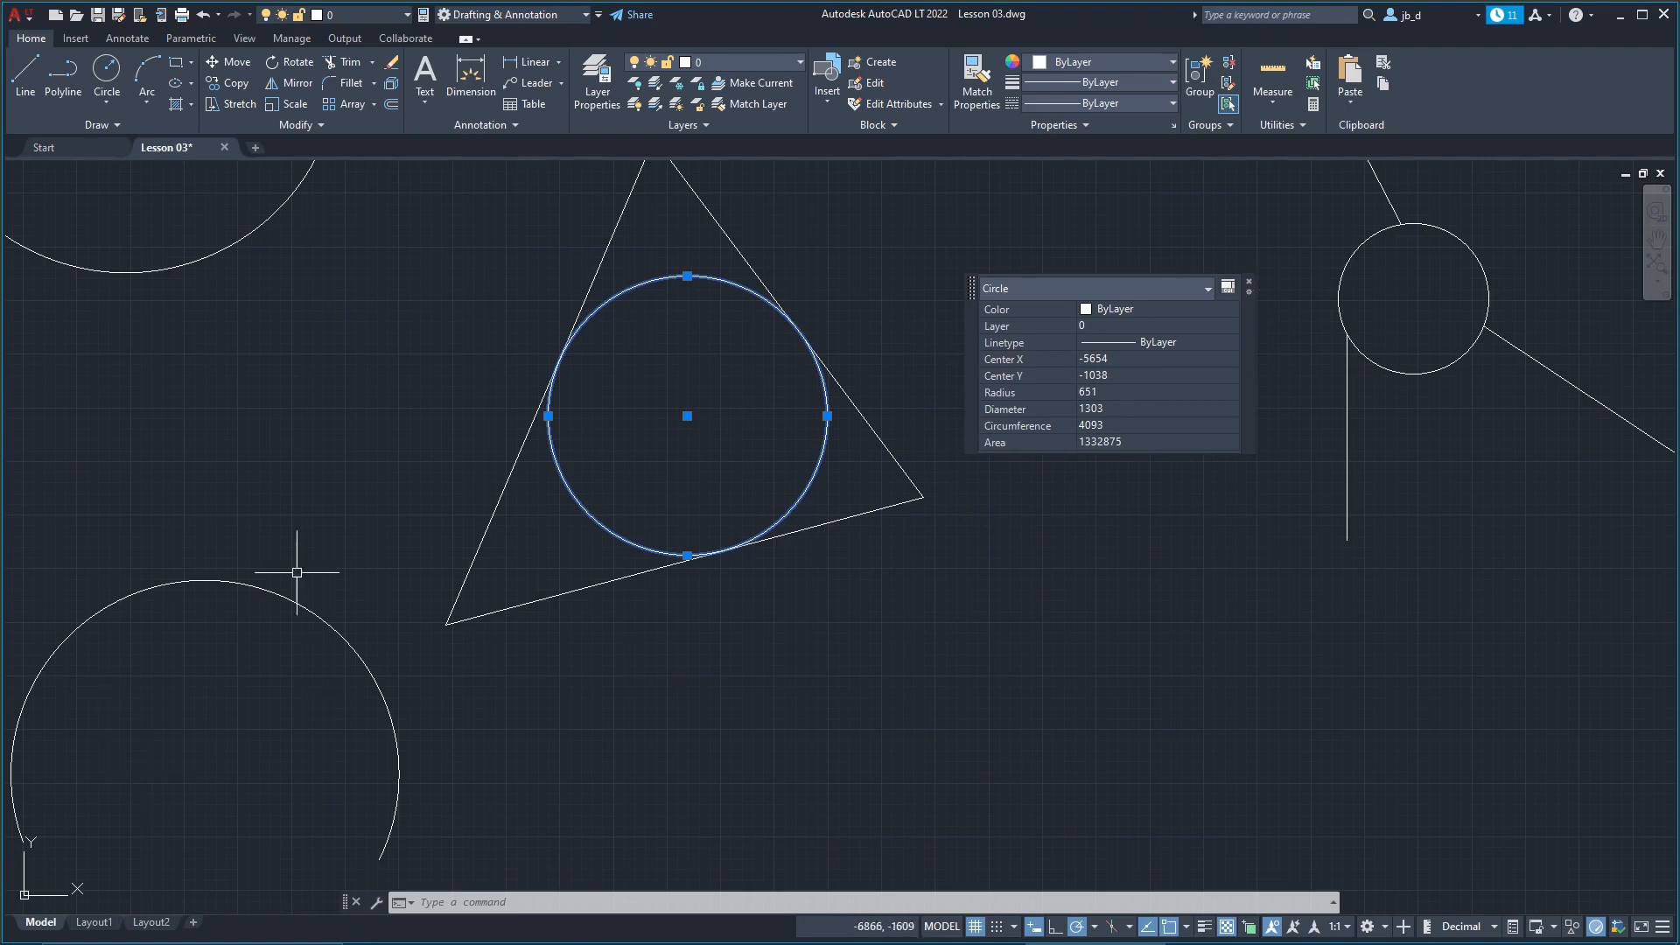
pyautogui.click(1249, 281)
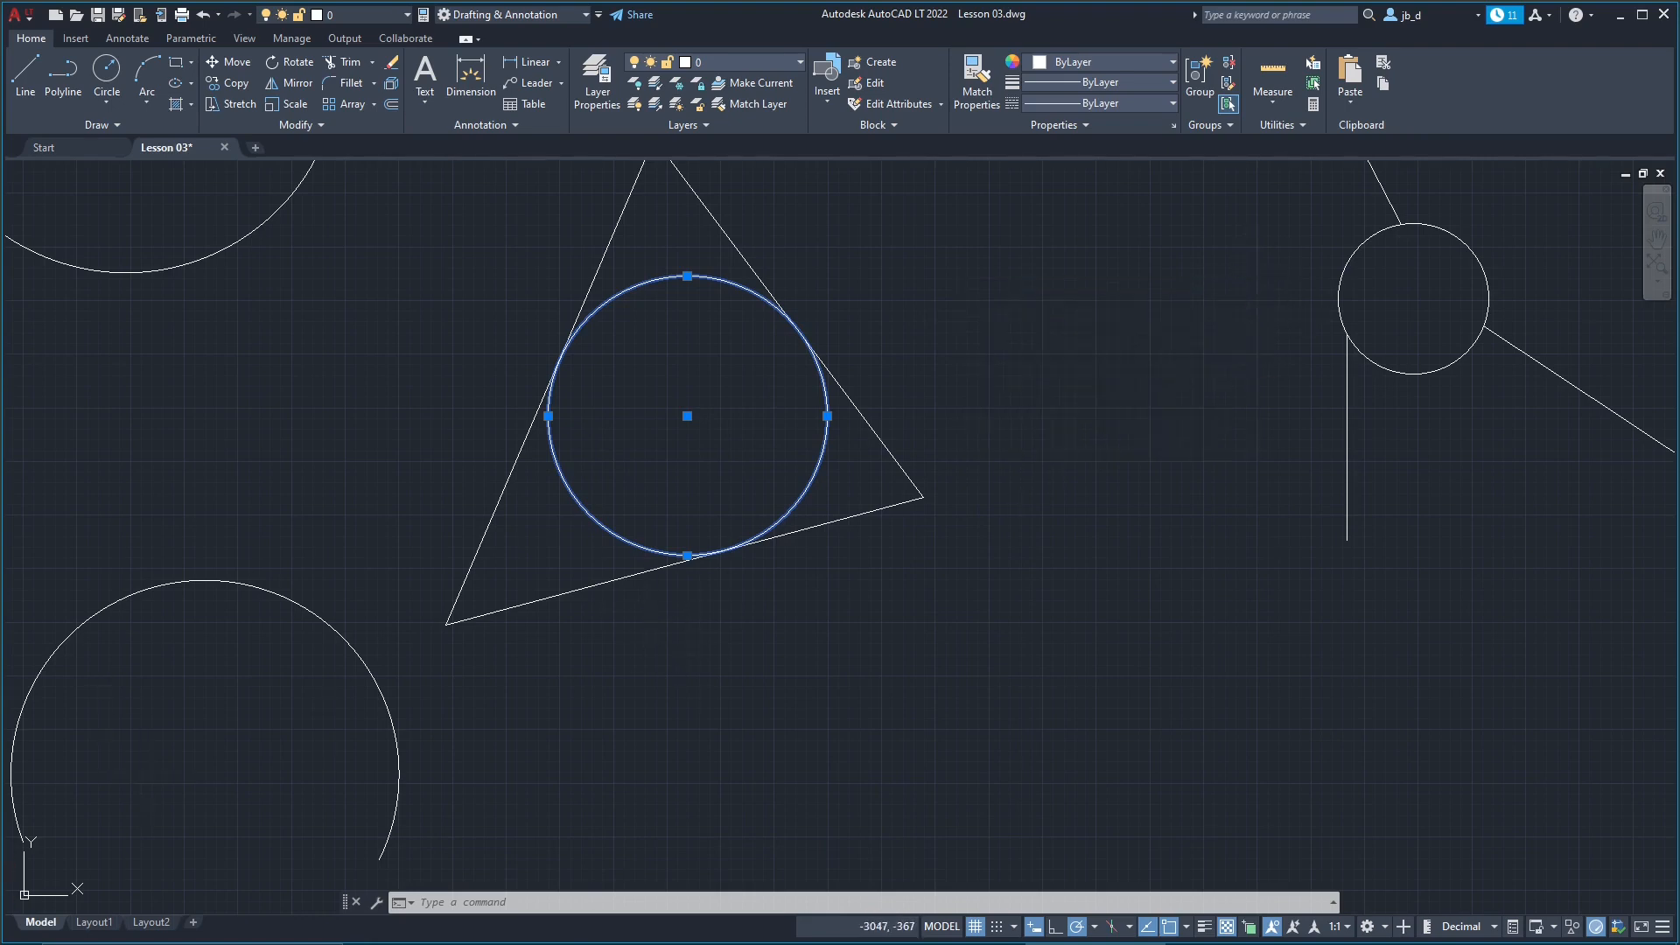
pyautogui.scroll(-4, 1035, 476)
pyautogui.click(975, 525)
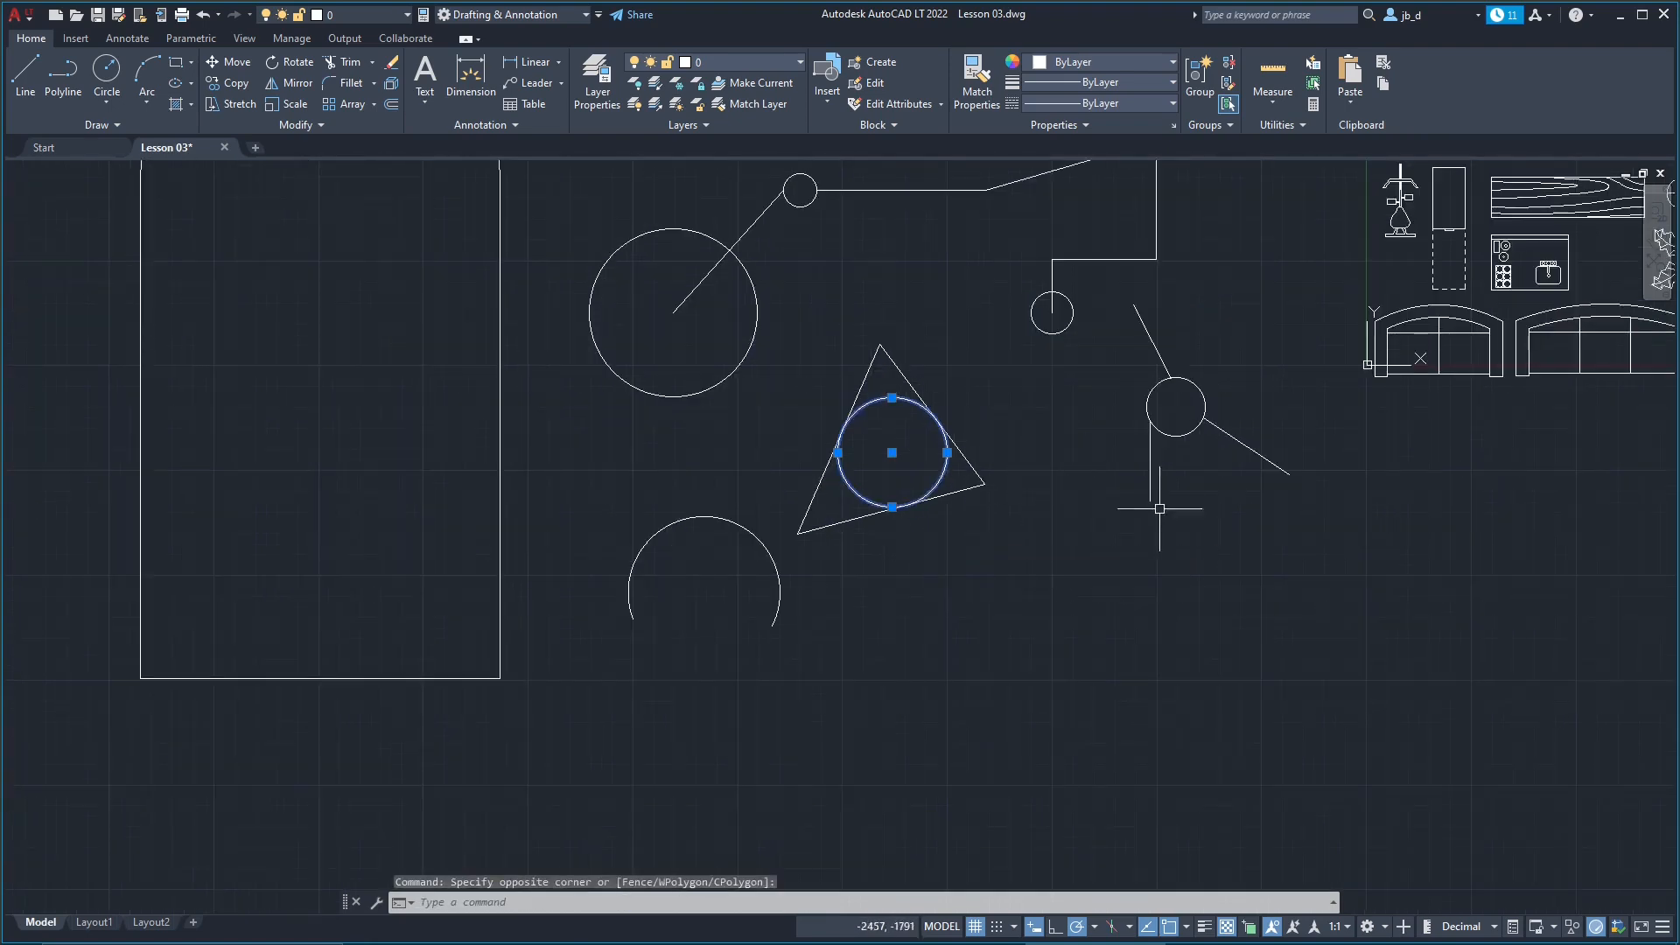
pyautogui.press('Escape')
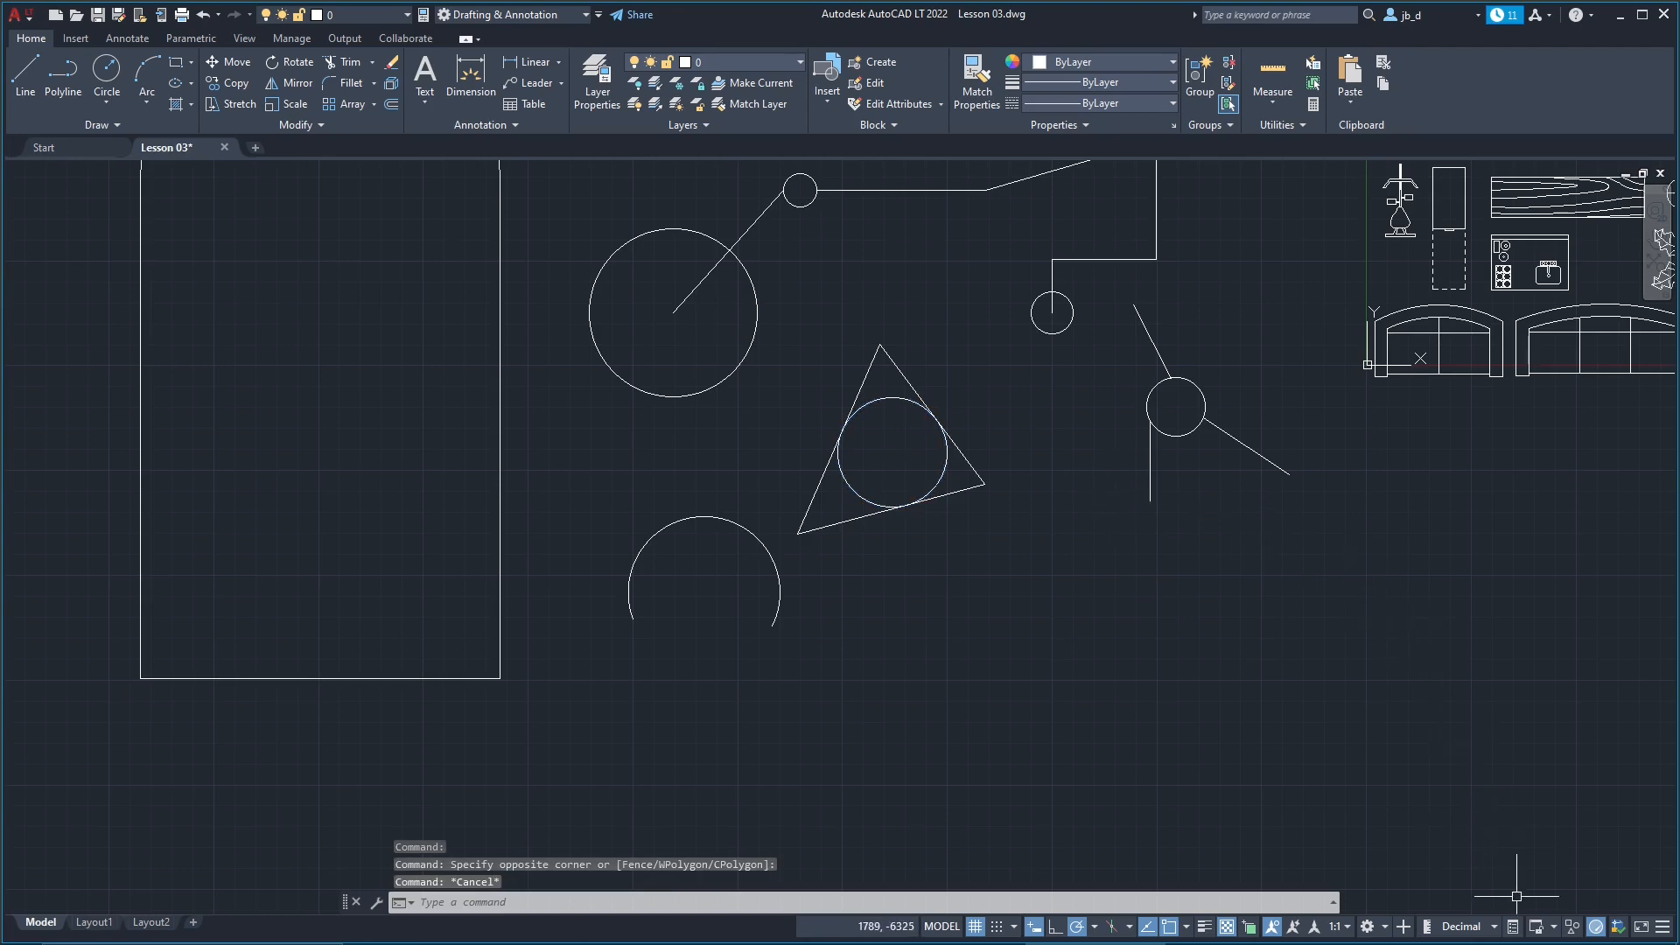
# Step: Turn on automatic Quick Properties and inspect the horizontal line, the upper polyline and the large circle by selecting them
pyautogui.click(1519, 930)
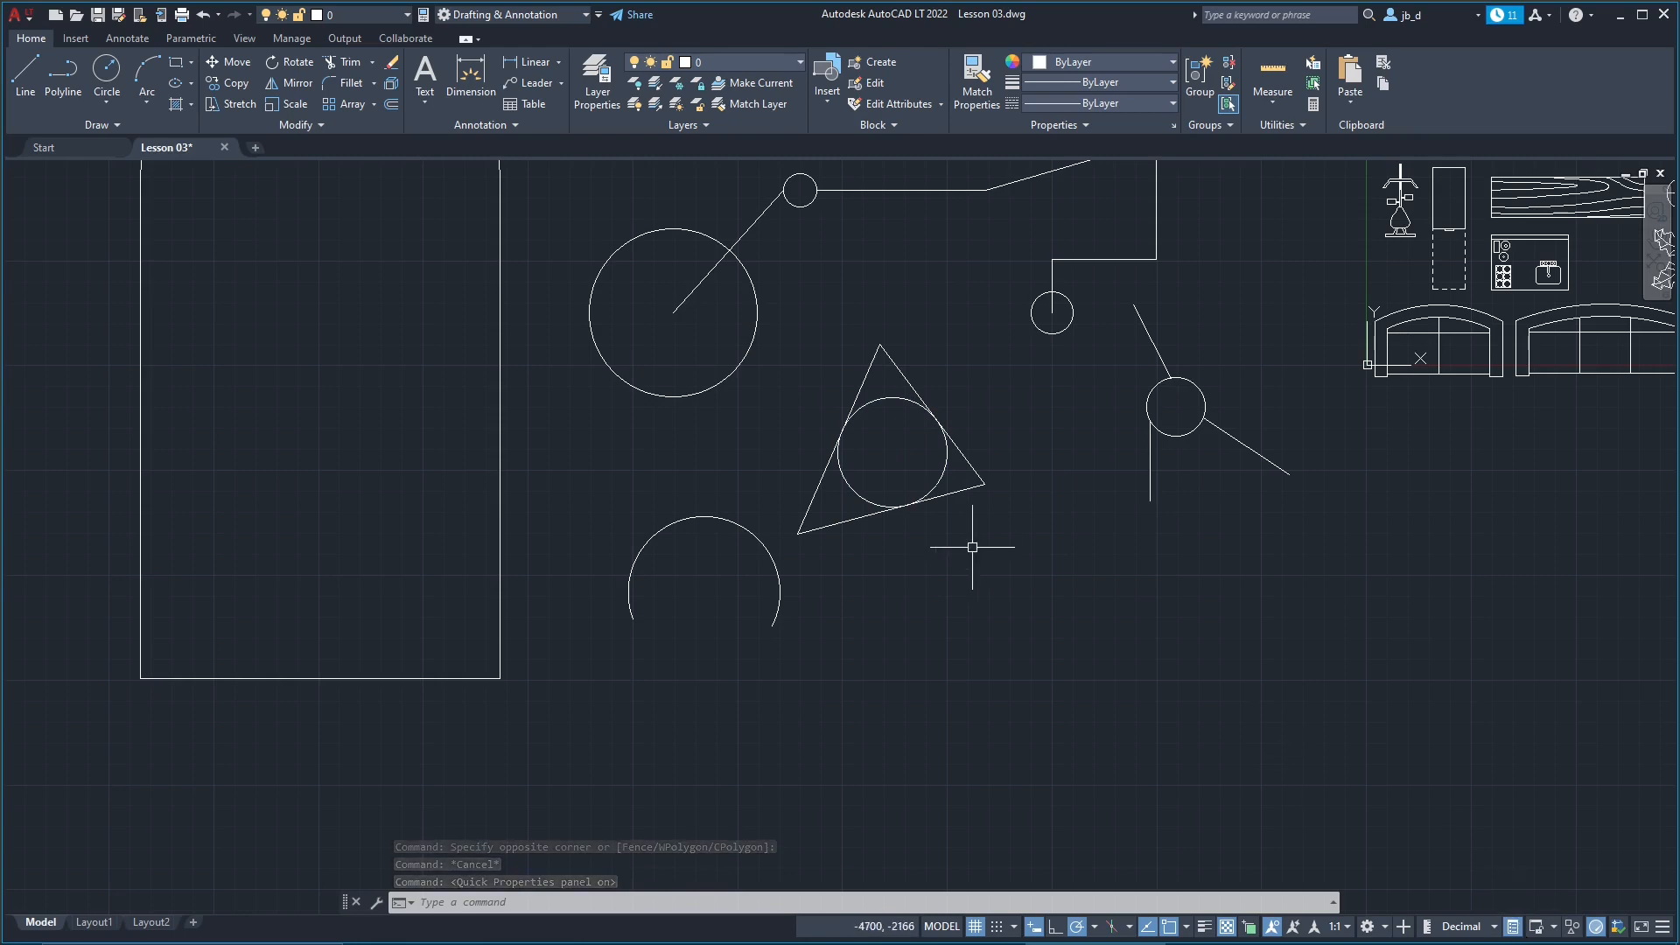
pyautogui.moveTo(1006, 366); pyautogui.dragTo(1125, 490, button='middle')
pyautogui.click(1037, 317)
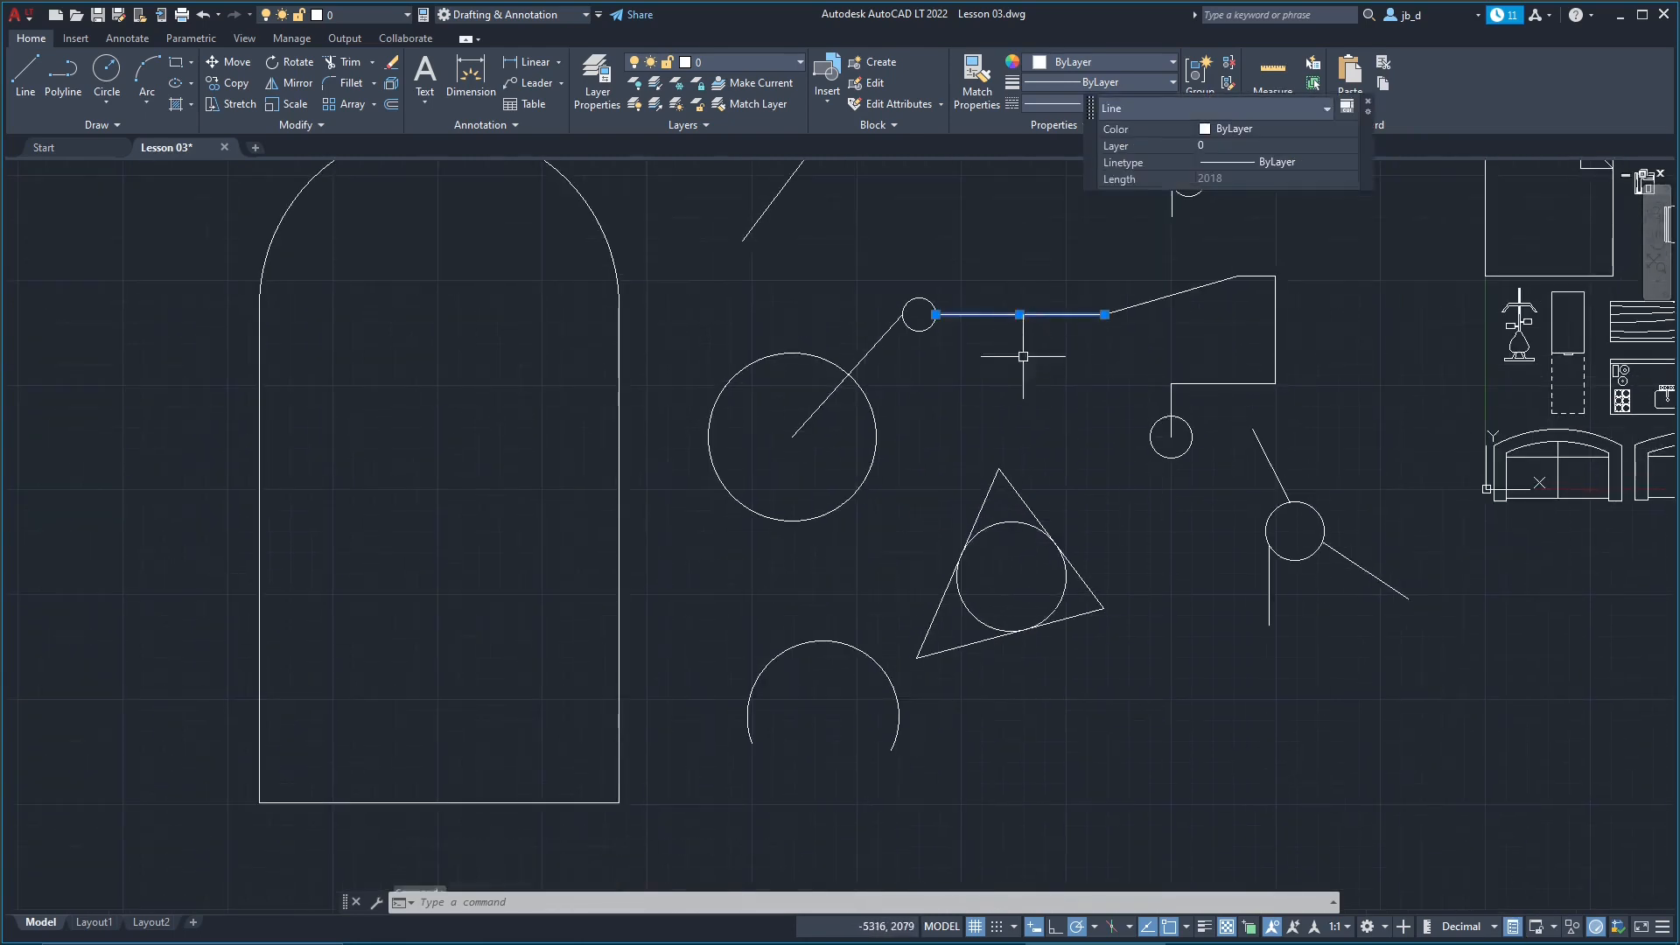
pyautogui.moveTo(975, 309); pyautogui.dragTo(1169, 442, button='middle')
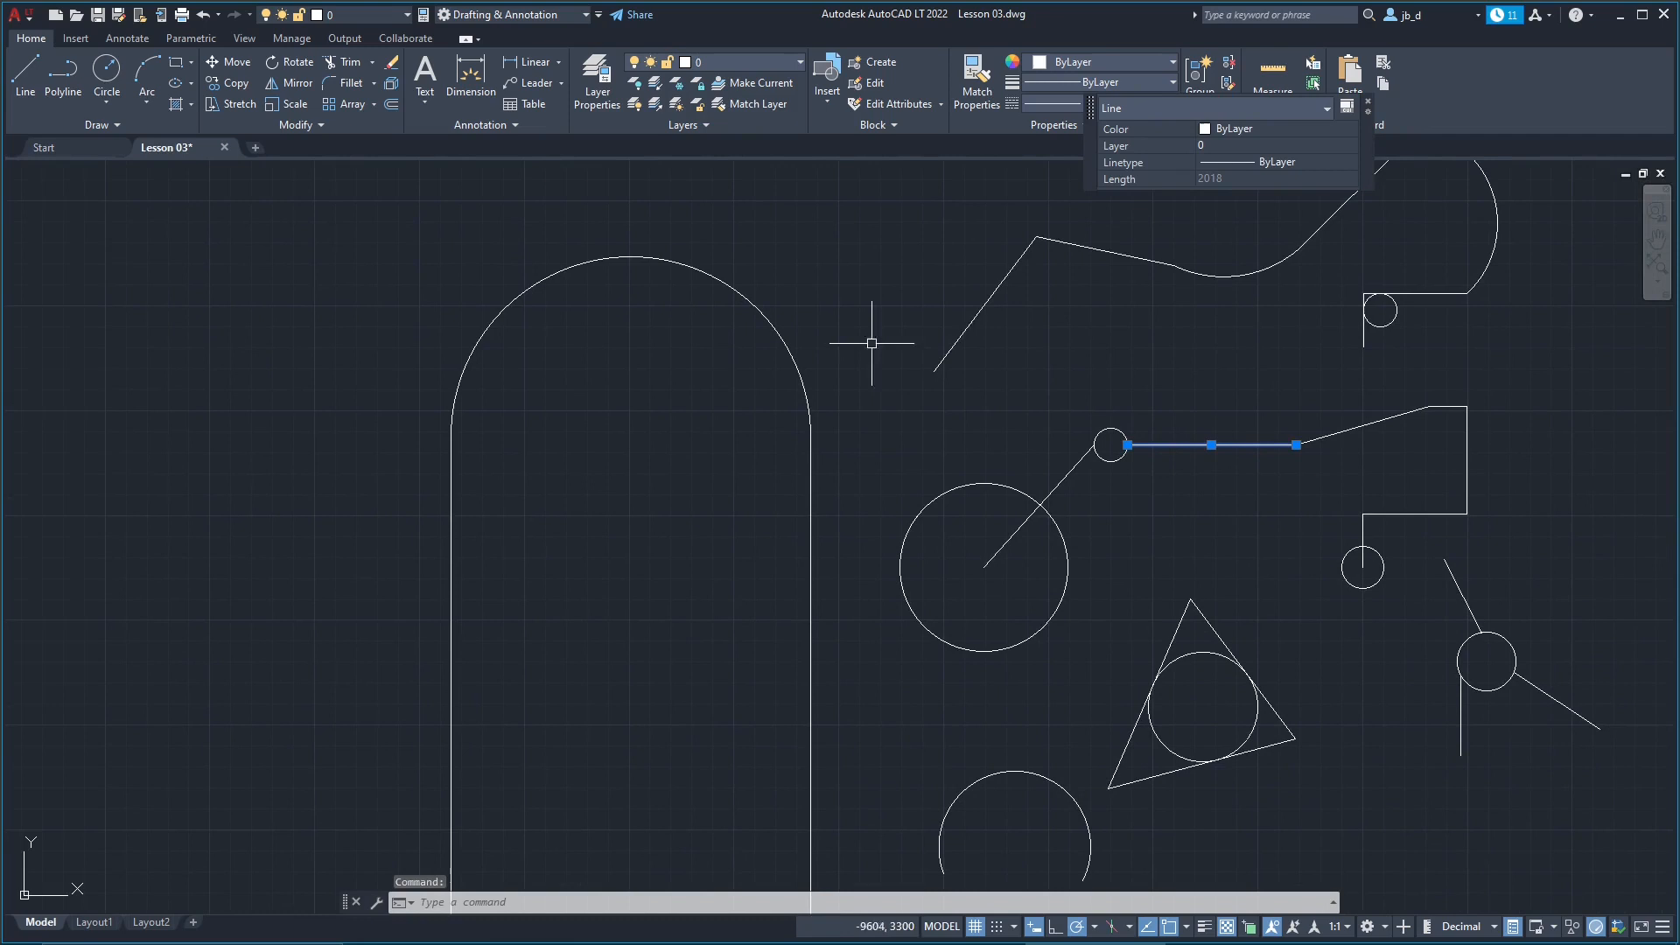
pyautogui.click(959, 342)
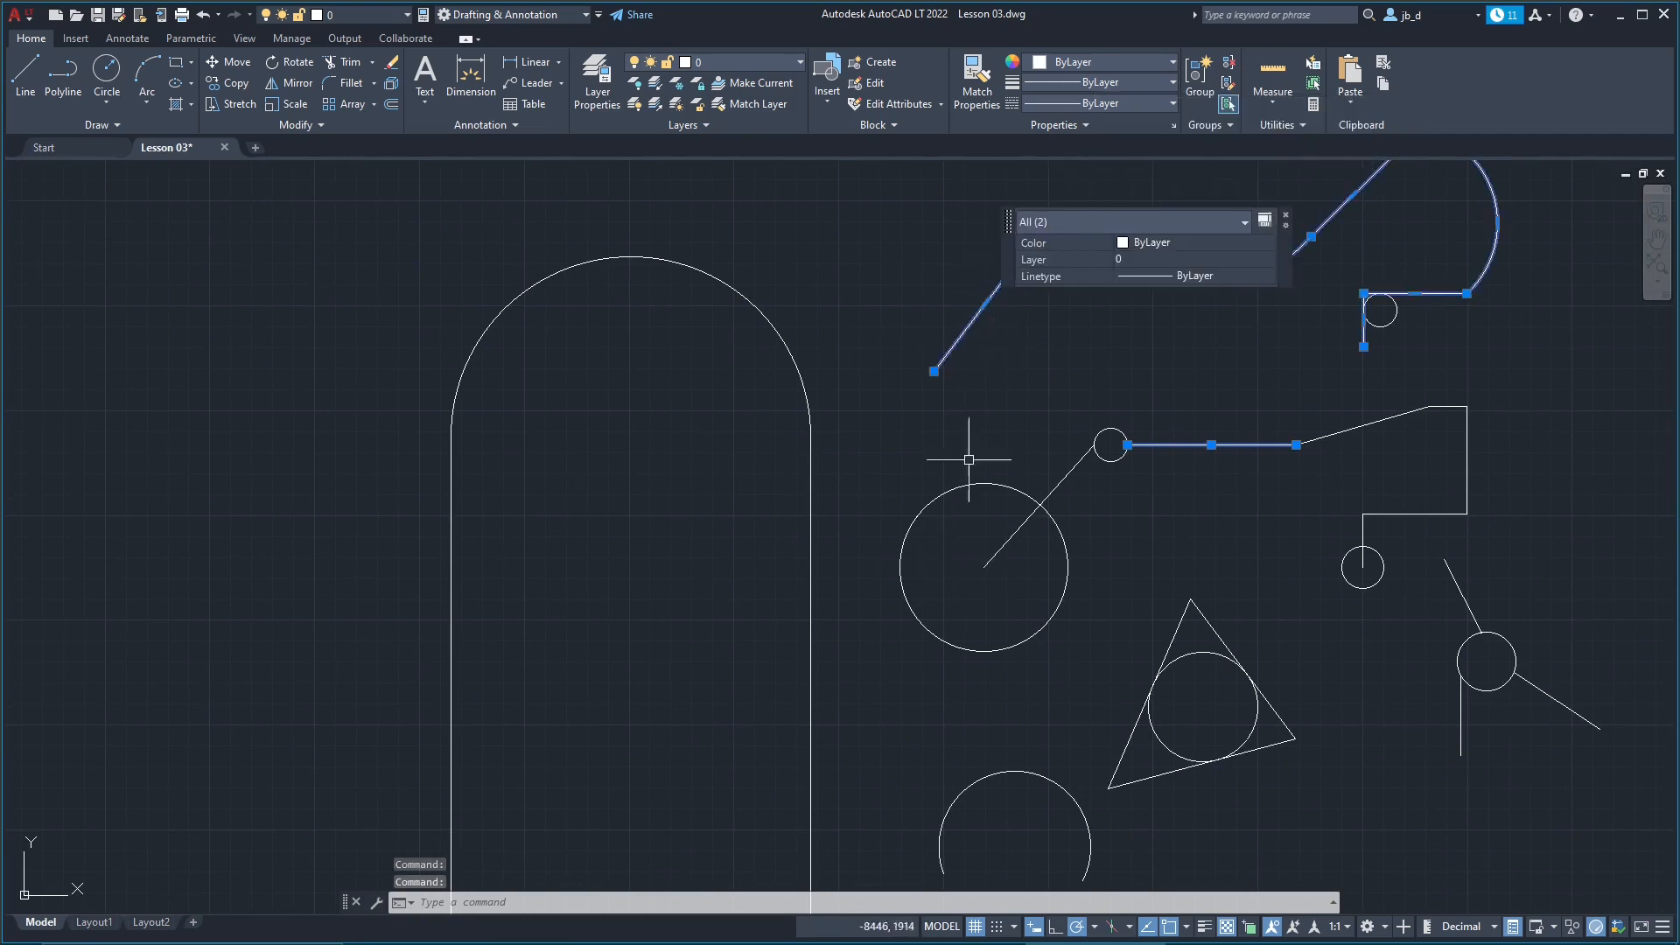
pyautogui.press('Escape')
pyautogui.click(961, 486)
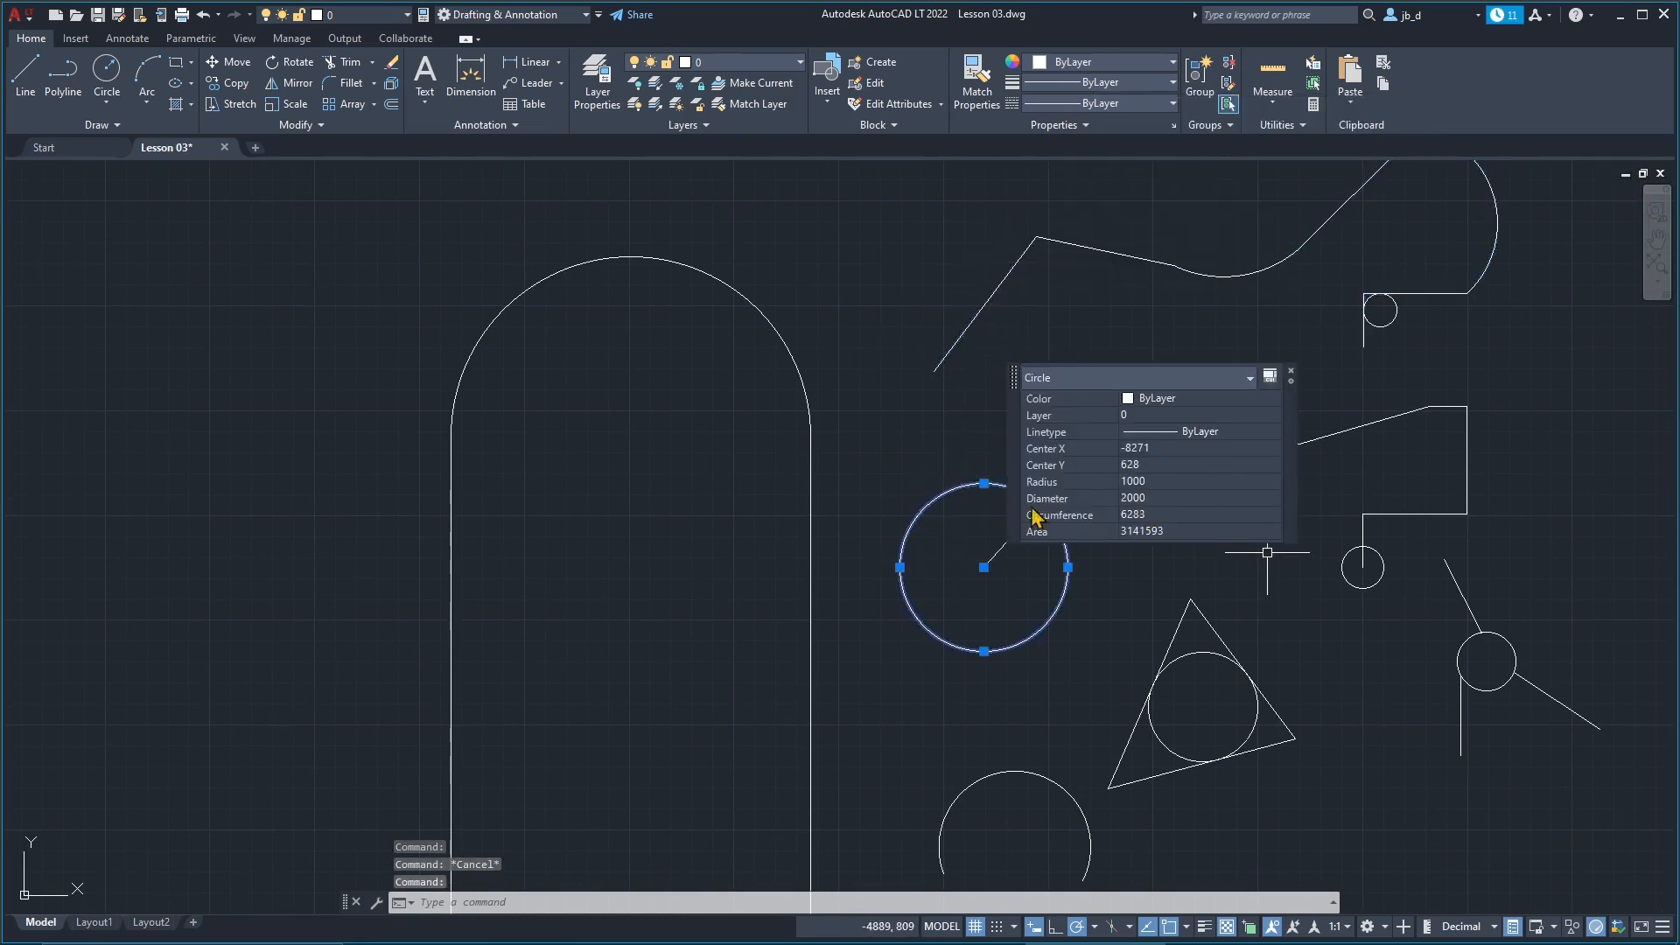
pyautogui.press('Escape')
# Step: Select the arc and the straight-sided polyline of the arched outline, and add the upper curved polyline to the selection
pyautogui.click(810, 404)
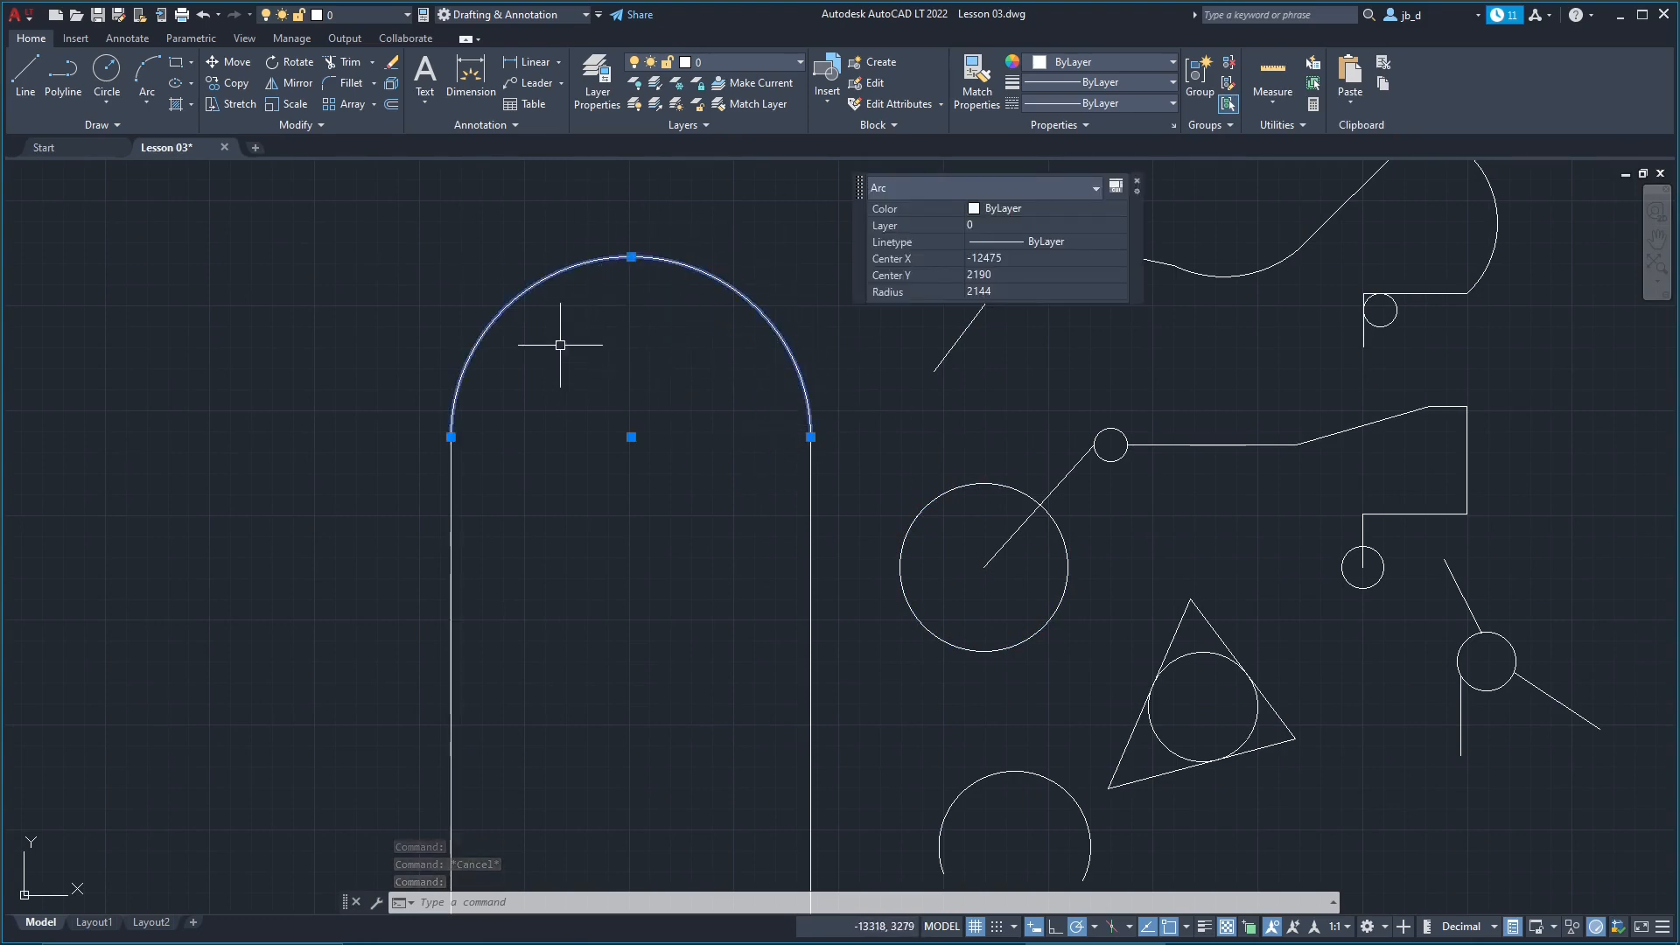
pyautogui.click(809, 469)
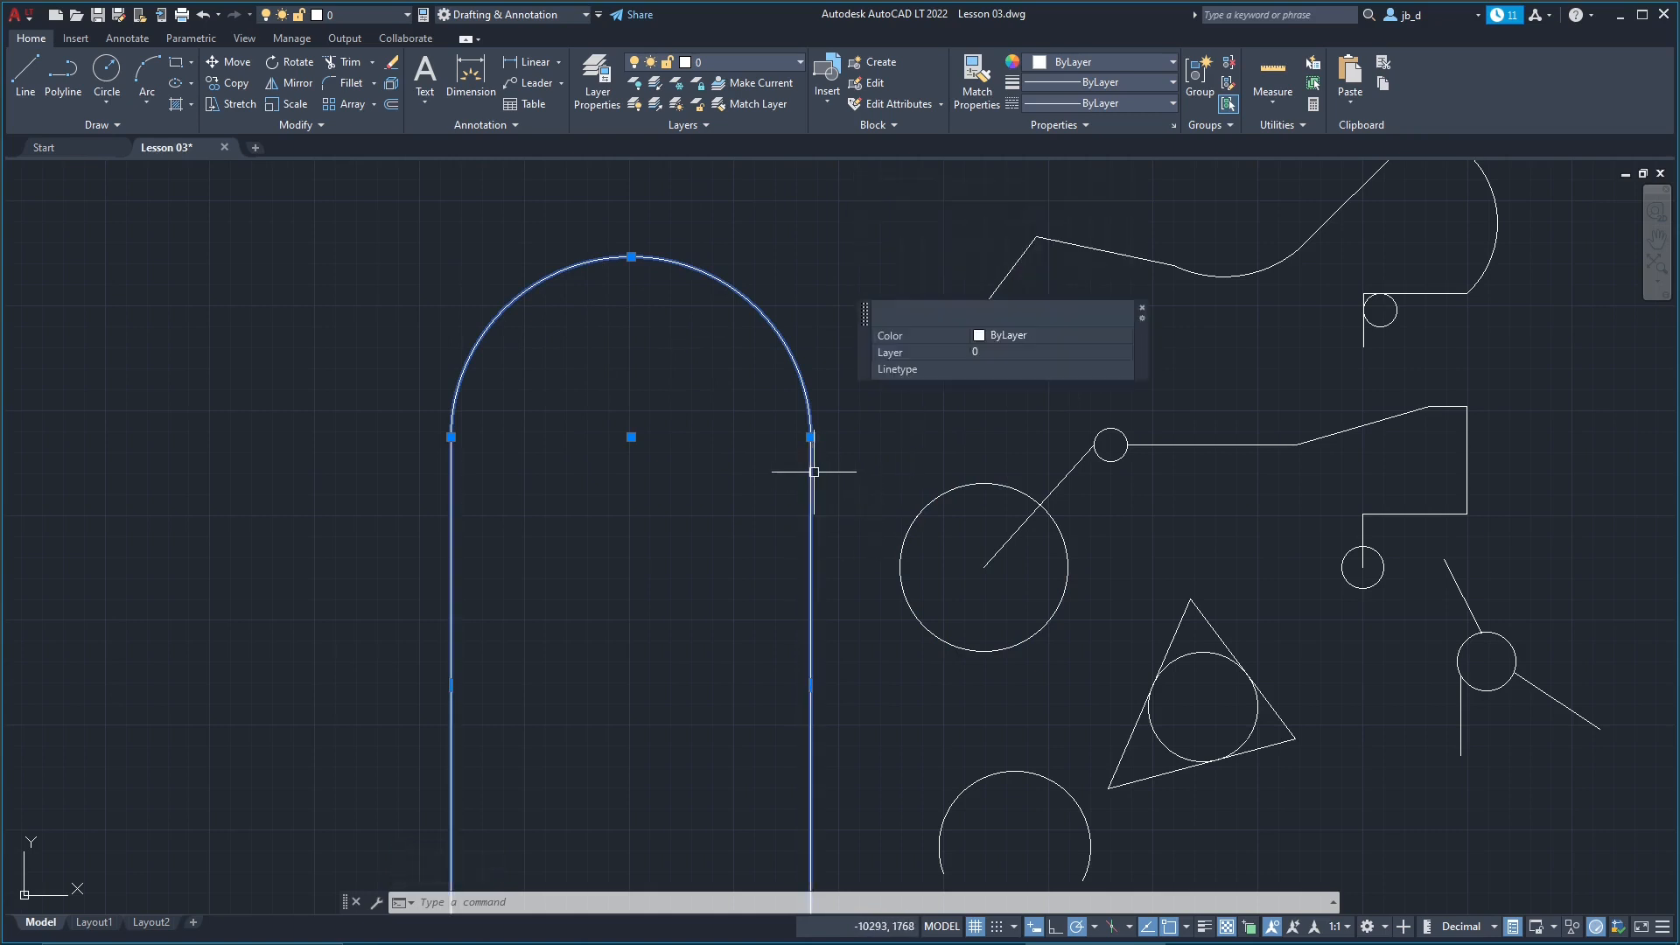
pyautogui.moveTo(671, 580); pyautogui.dragTo(585, 437, button='middle')
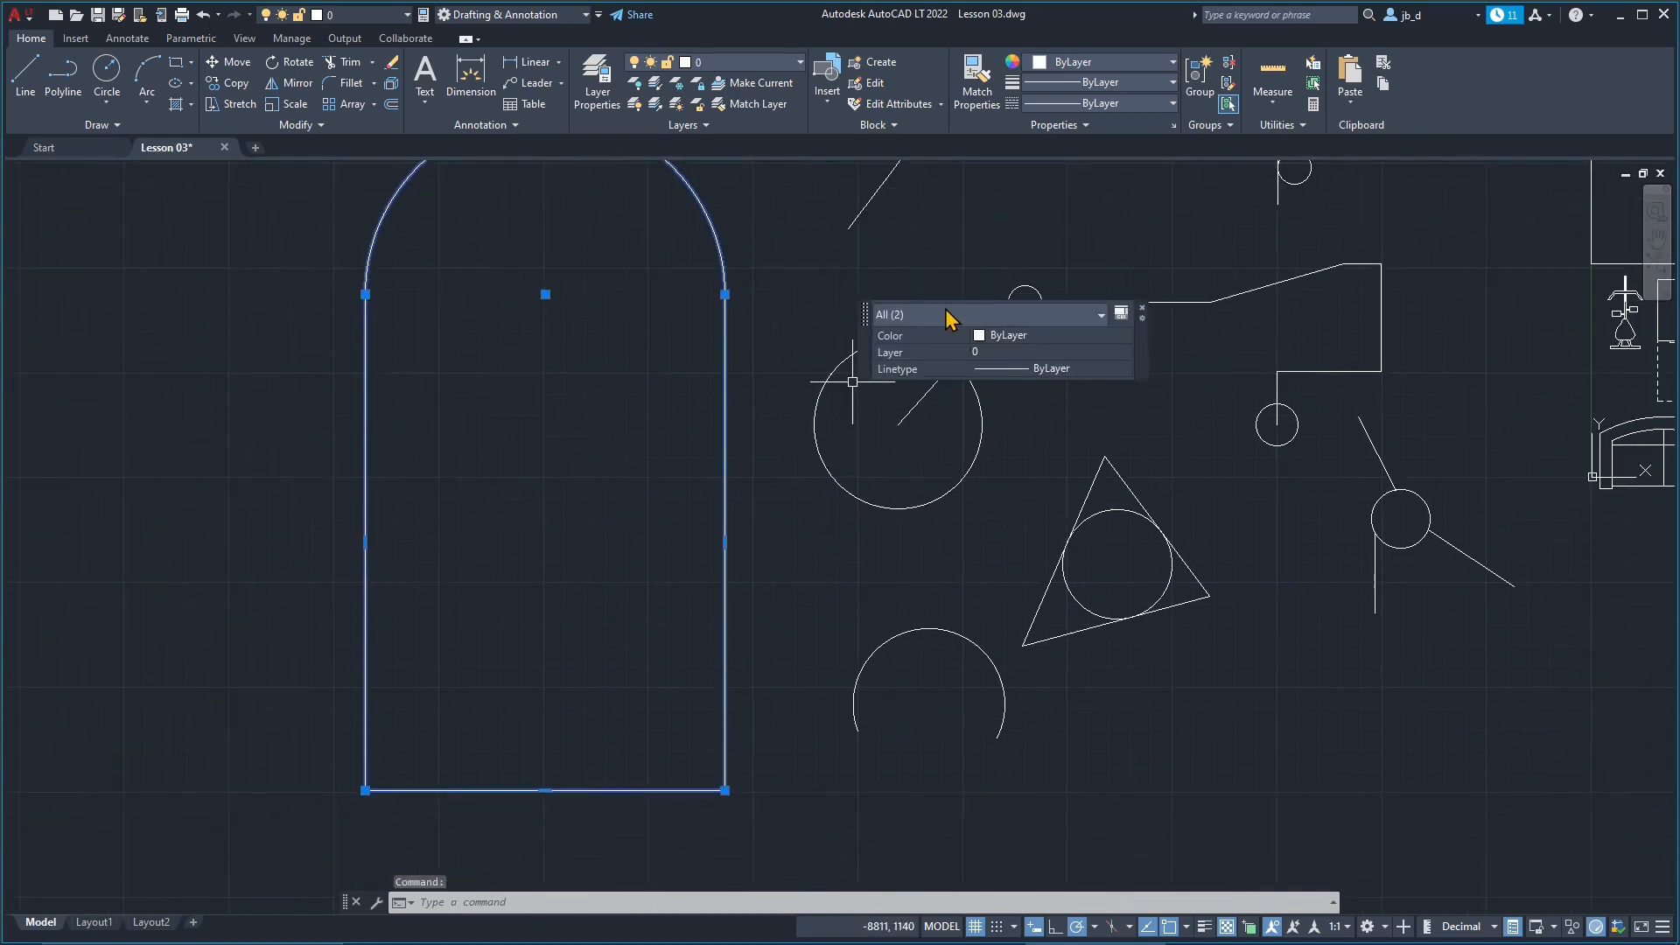
pyautogui.moveTo(796, 544); pyautogui.dragTo(656, 653, button='middle')
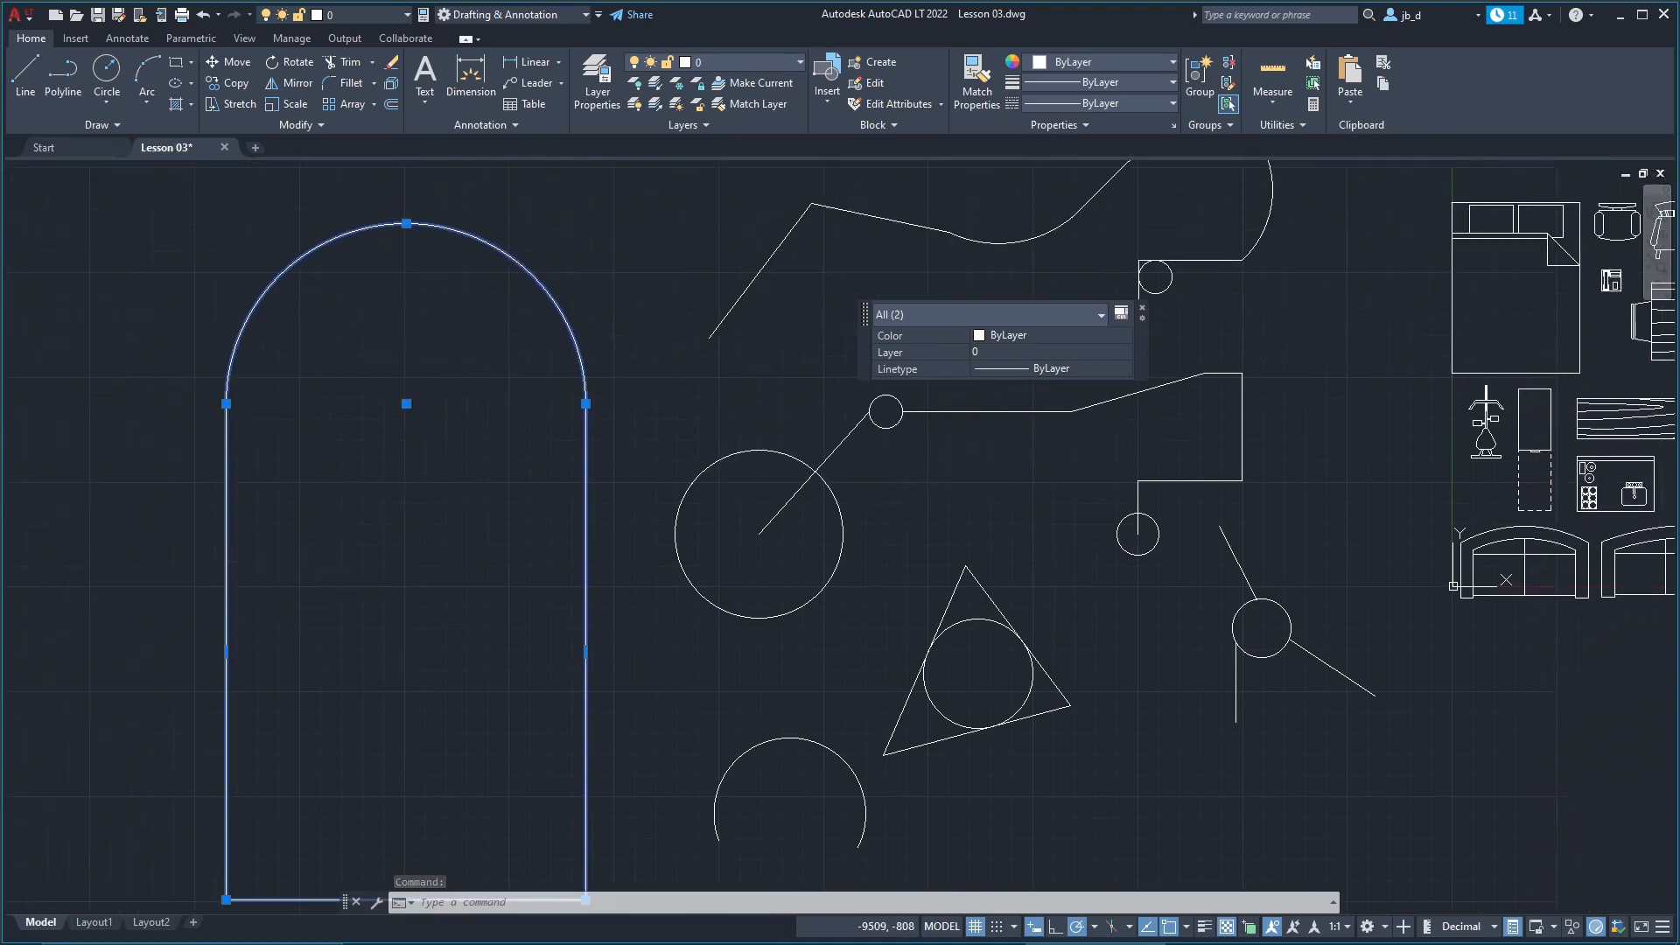
pyautogui.click(976, 238)
# Step: Move the Quick Properties palette above the upper polyline, filter the mixed selection by Arc and by Polyline, and clear the selection
pyautogui.moveTo(992, 393); pyautogui.dragTo(791, 536, button='middle')
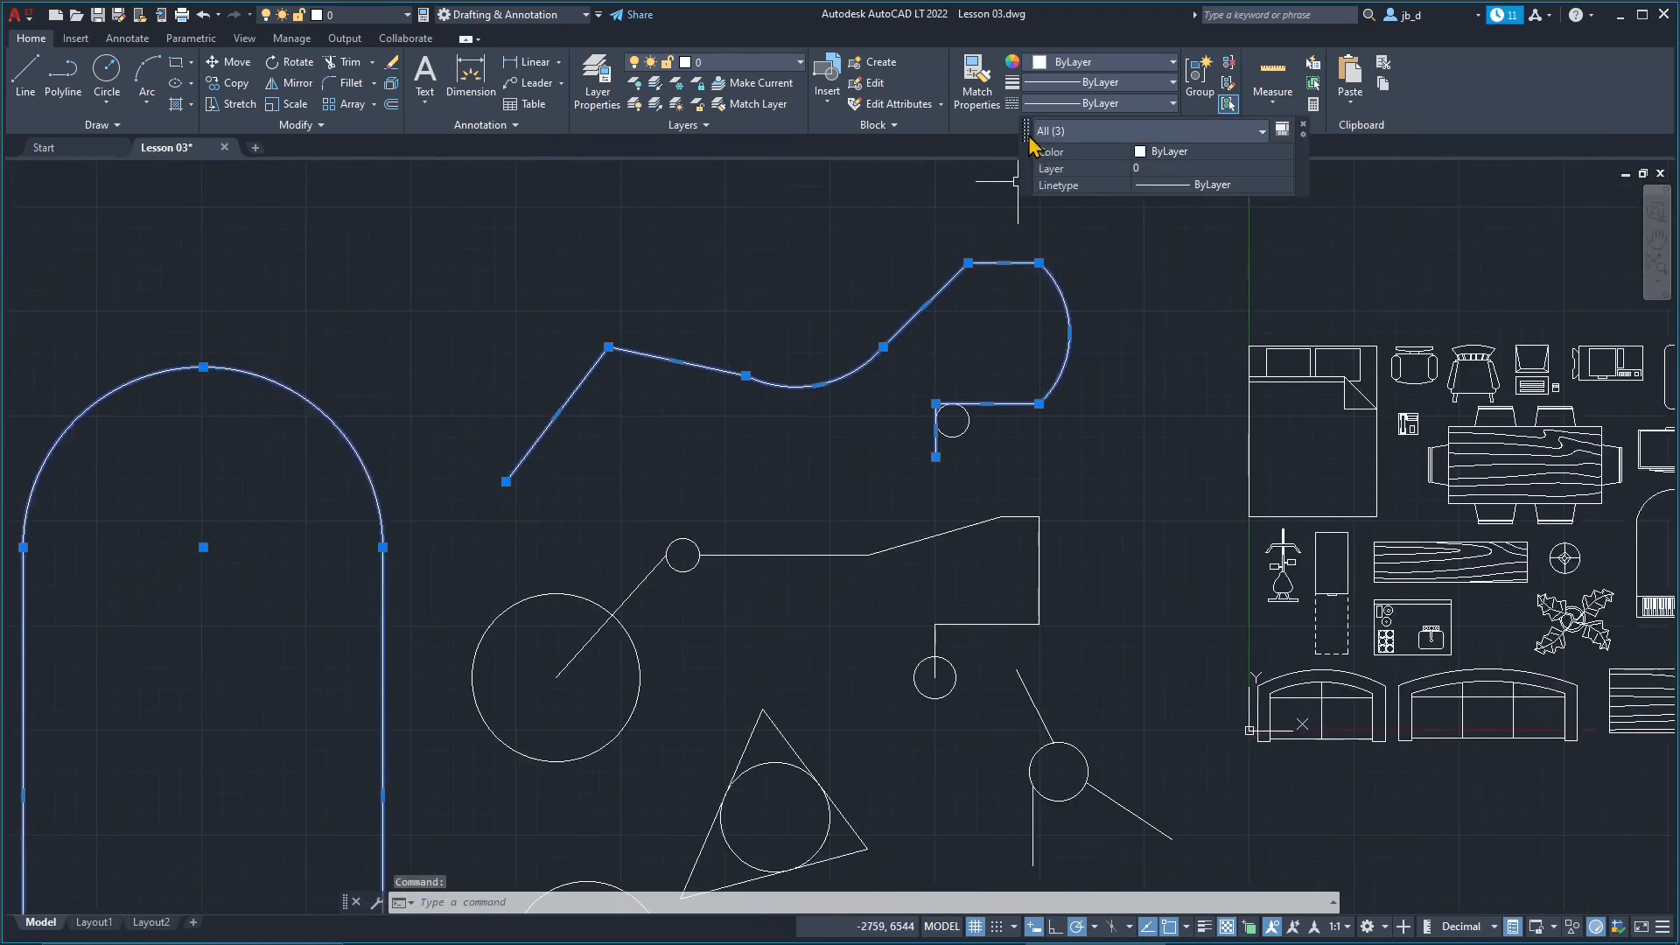
pyautogui.moveTo(1031, 147); pyautogui.dragTo(610, 241)
pyautogui.click(667, 228)
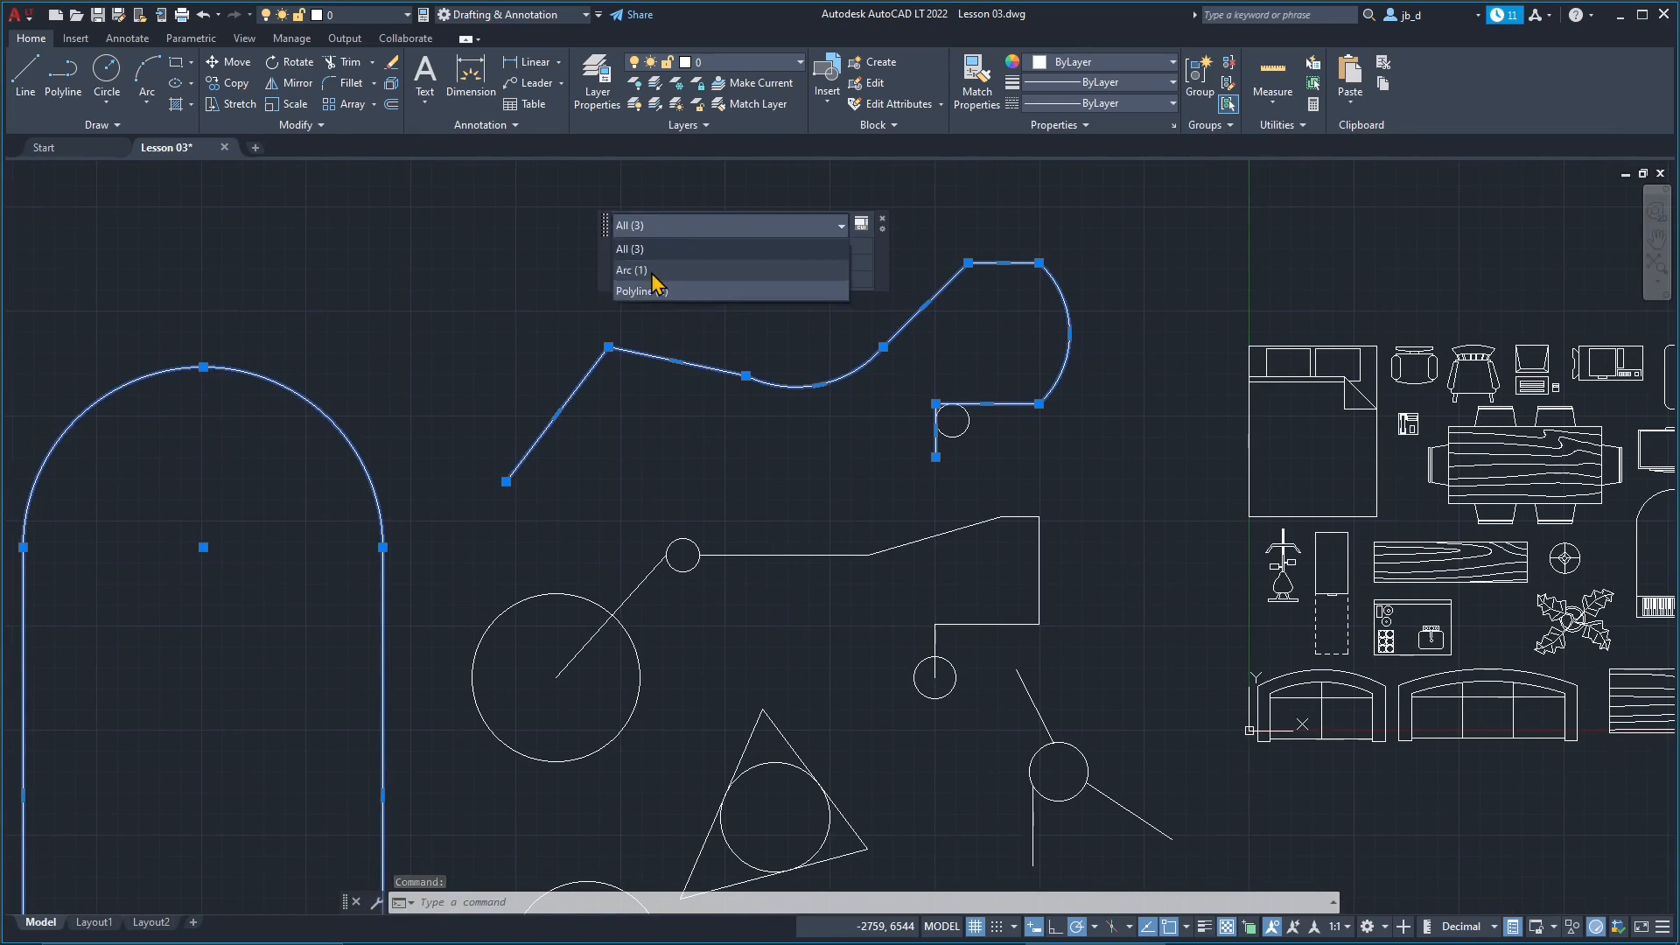
pyautogui.click(652, 271)
pyautogui.click(676, 228)
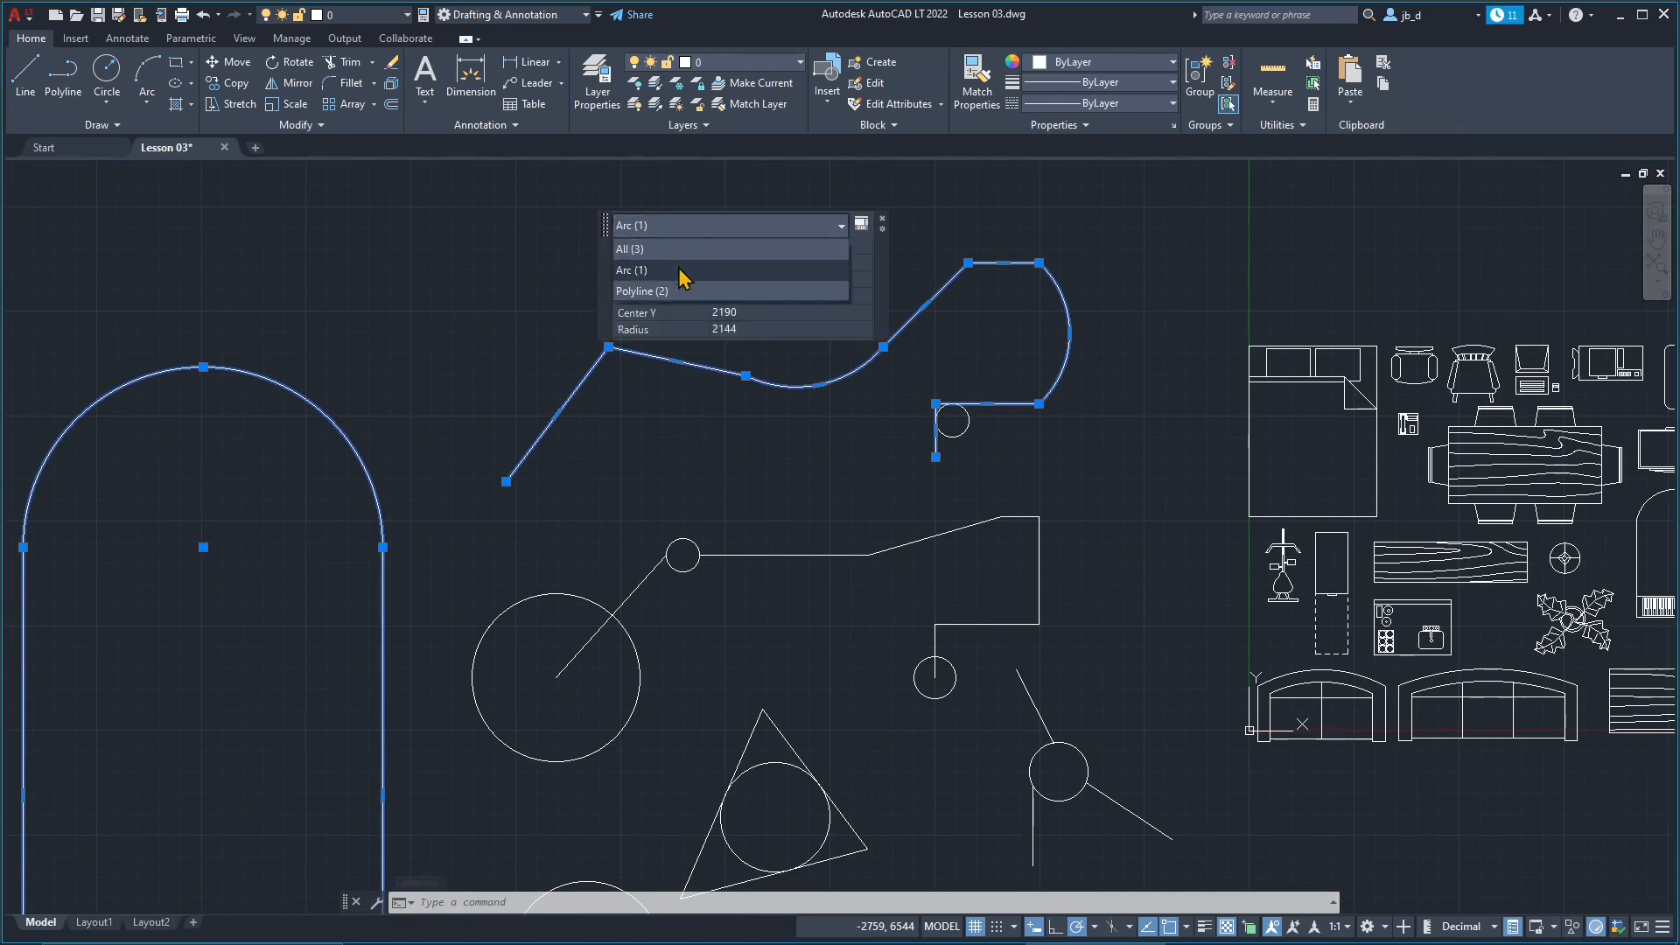
pyautogui.click(687, 289)
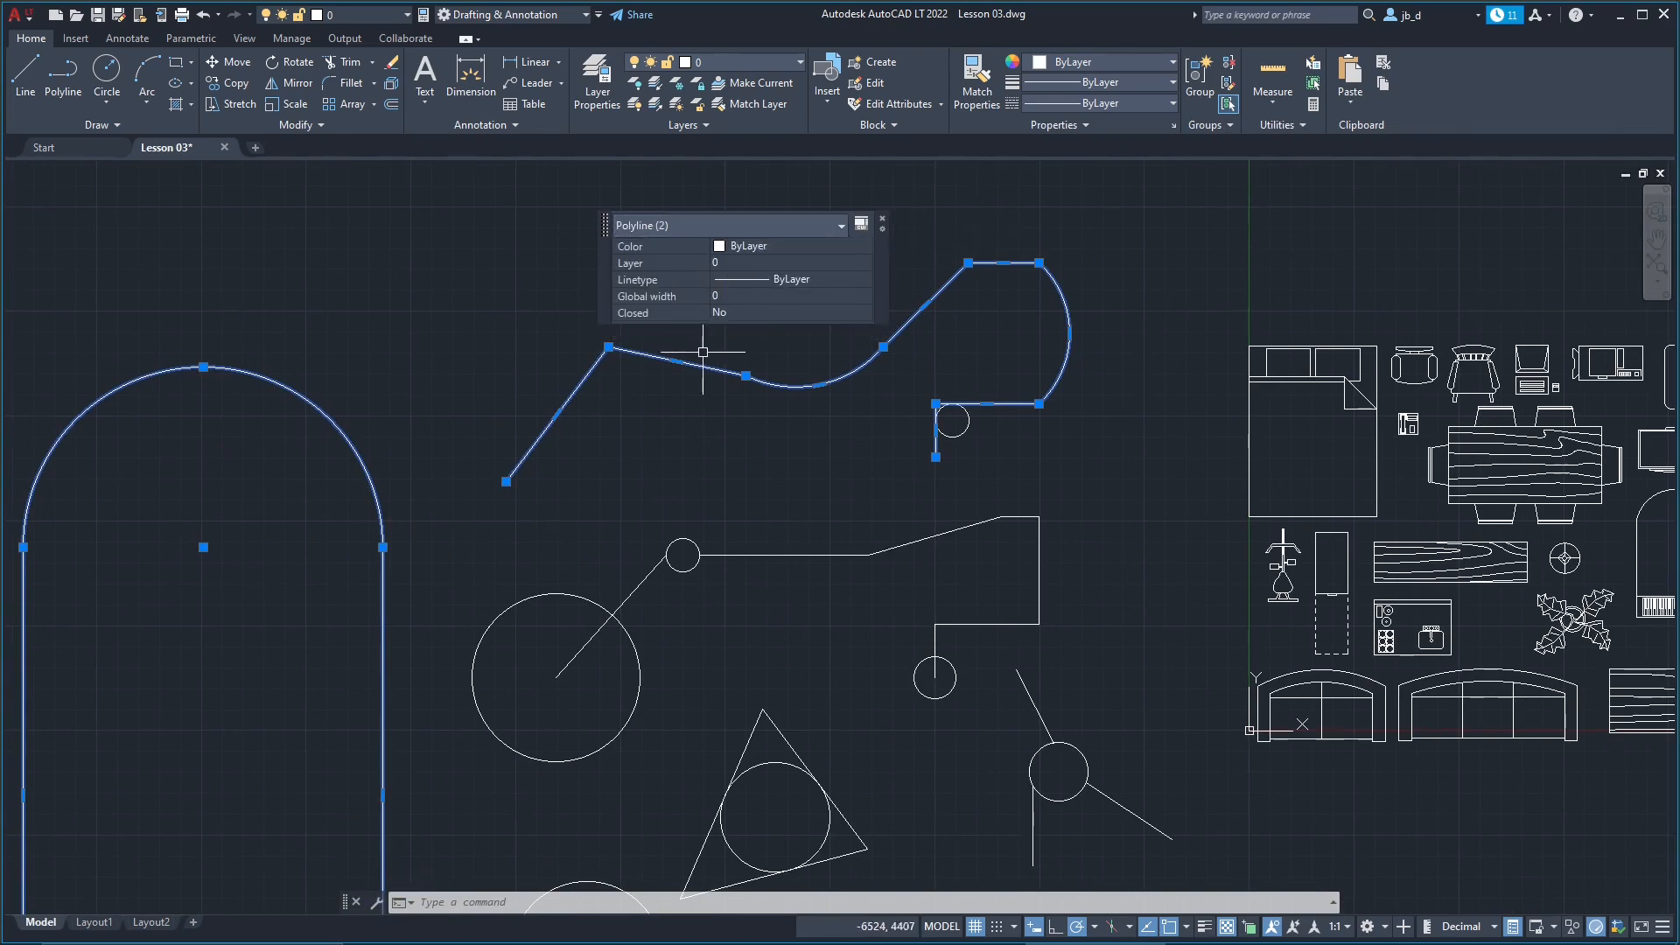
pyautogui.press('Escape')
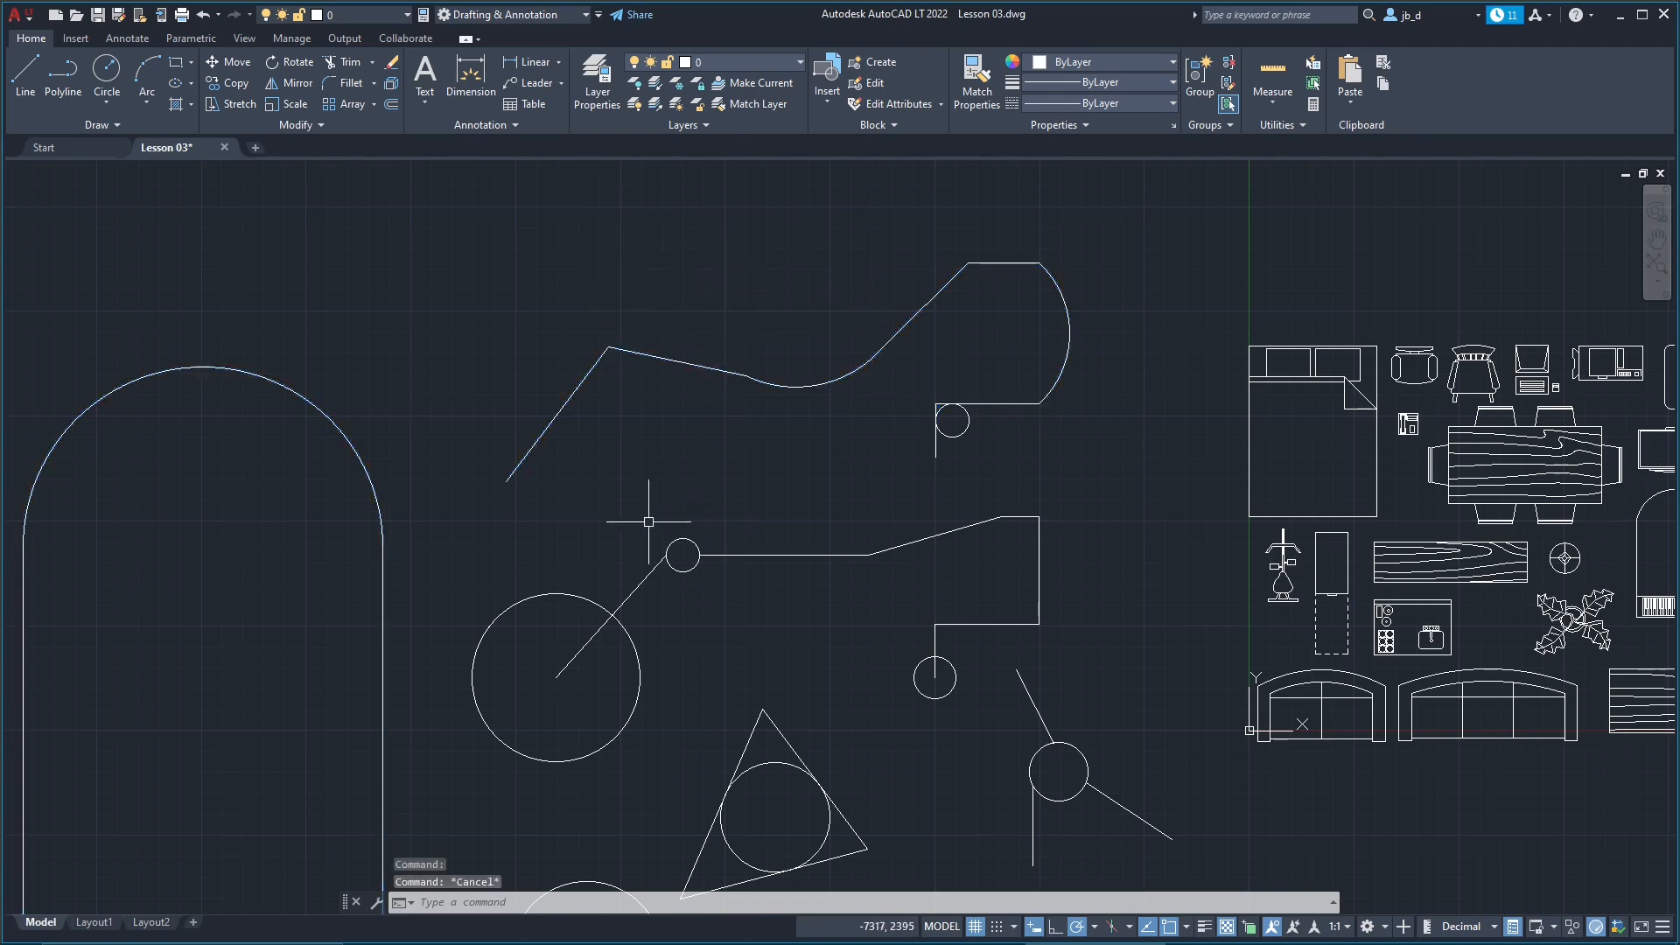
# Step: Inspect the upper curved polyline's Quick Properties, clear the selection and turn off automatic Quick Properties
pyautogui.moveTo(632, 532); pyautogui.dragTo(1023, 392, button='middle')
pyautogui.scroll(-4, 1023, 392)
pyautogui.scroll(3, 1094, 376)
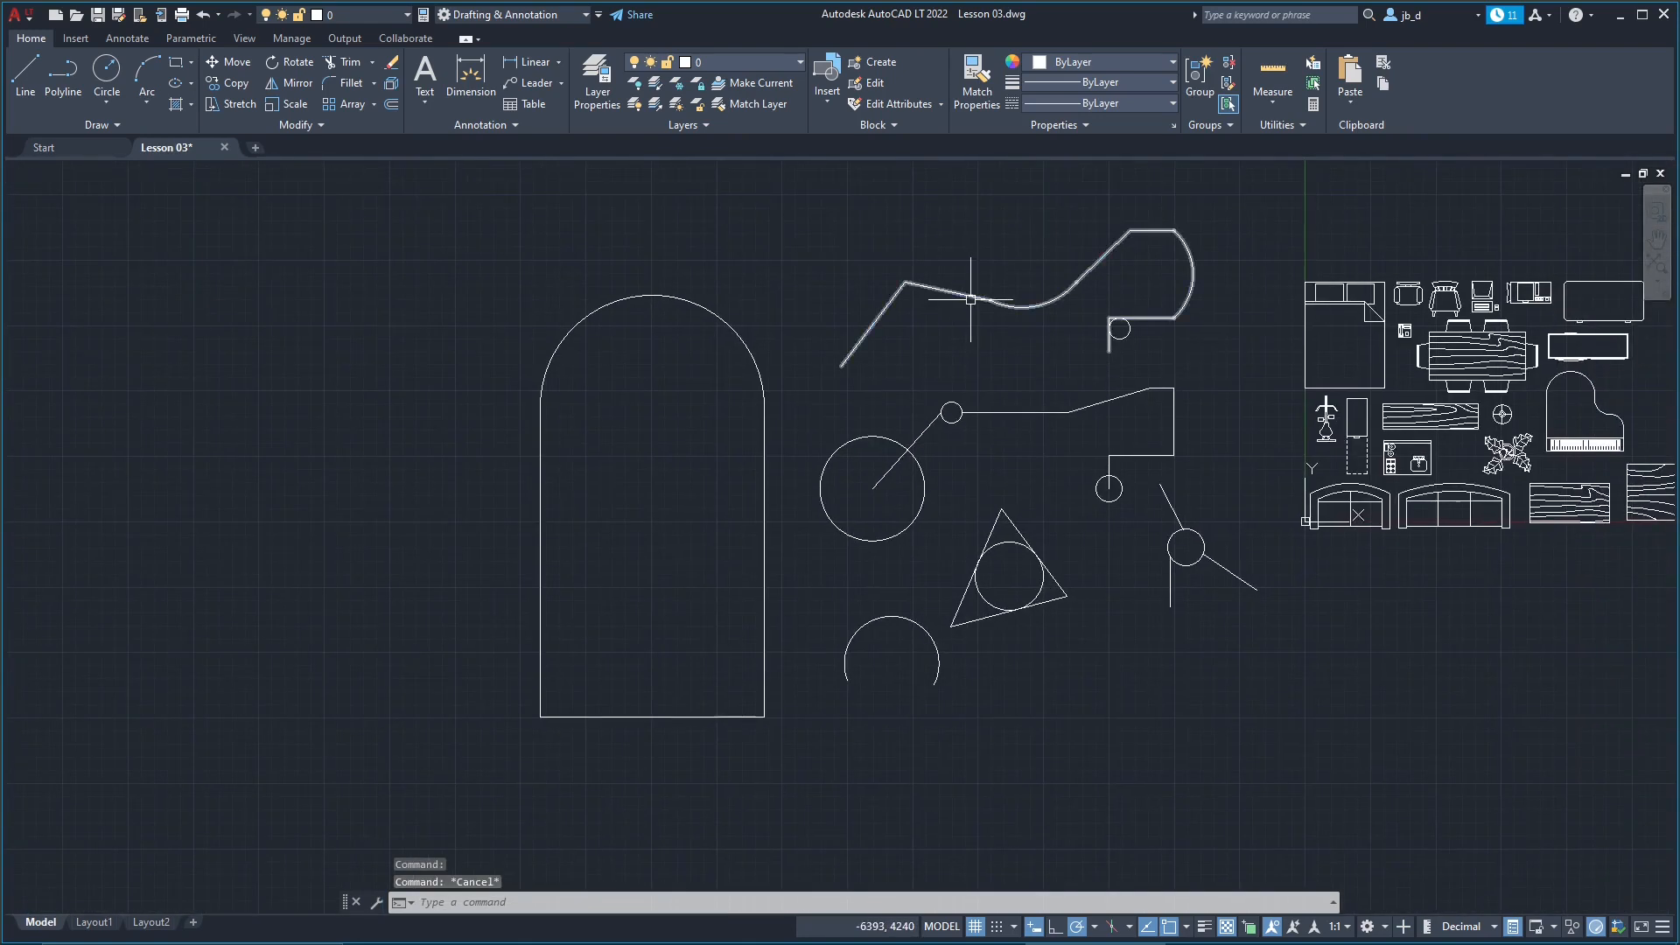
pyautogui.click(972, 299)
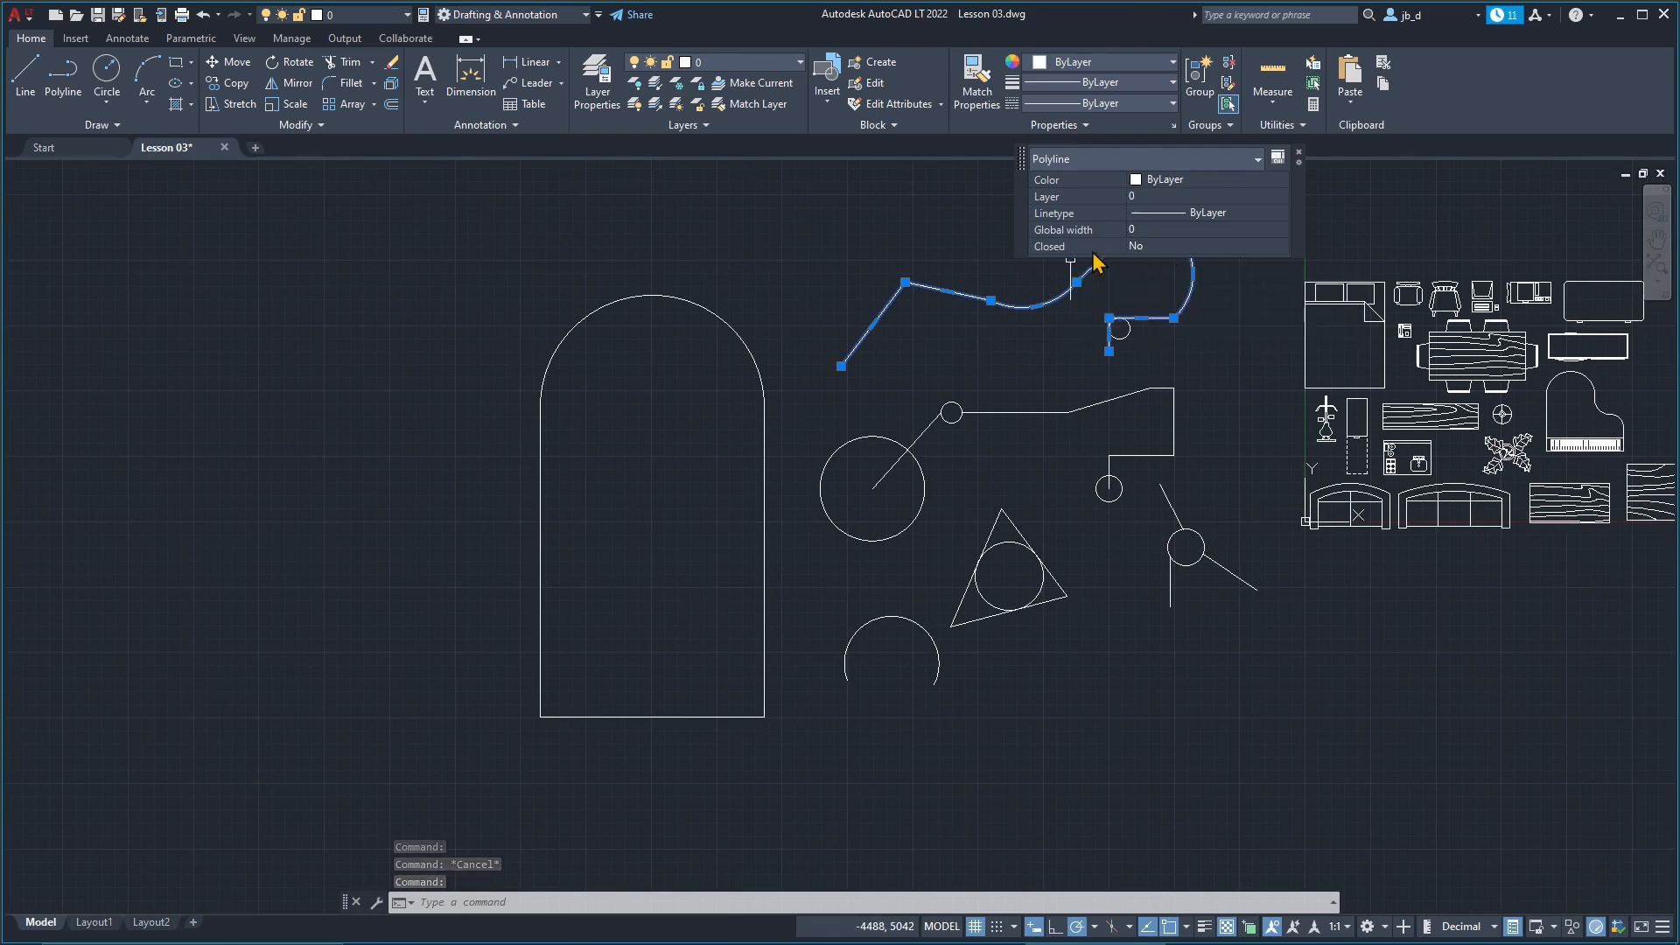
pyautogui.press('Escape')
pyautogui.moveTo(1591, 732); pyautogui.dragTo(1511, 724, button='middle')
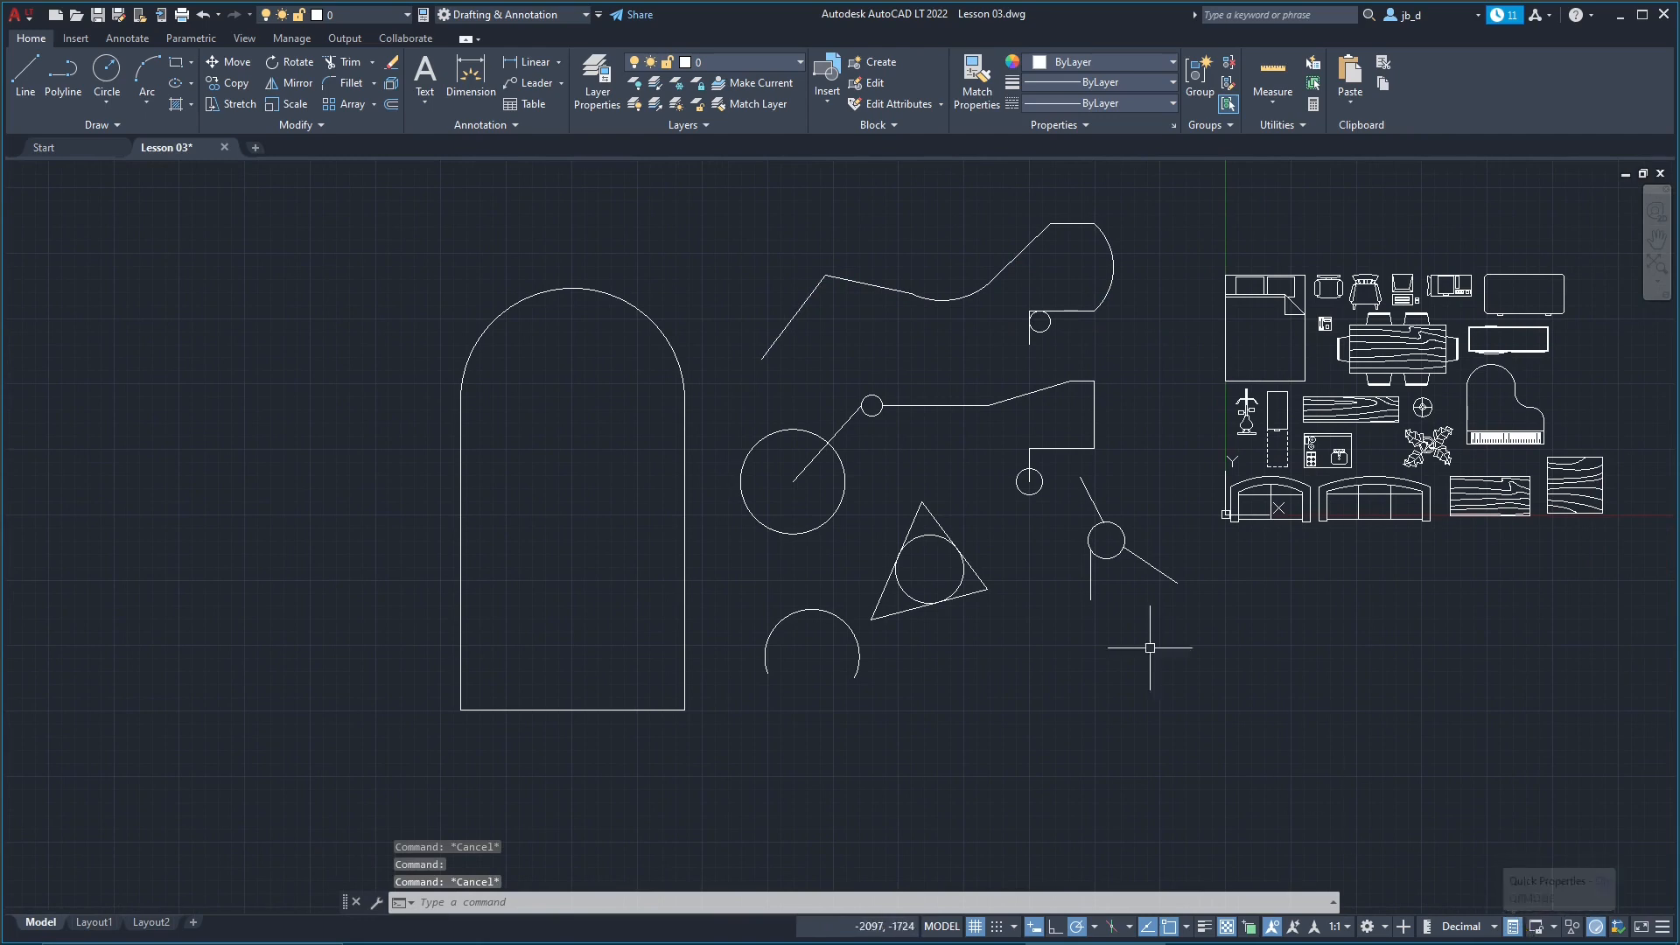
pyautogui.click(1514, 927)
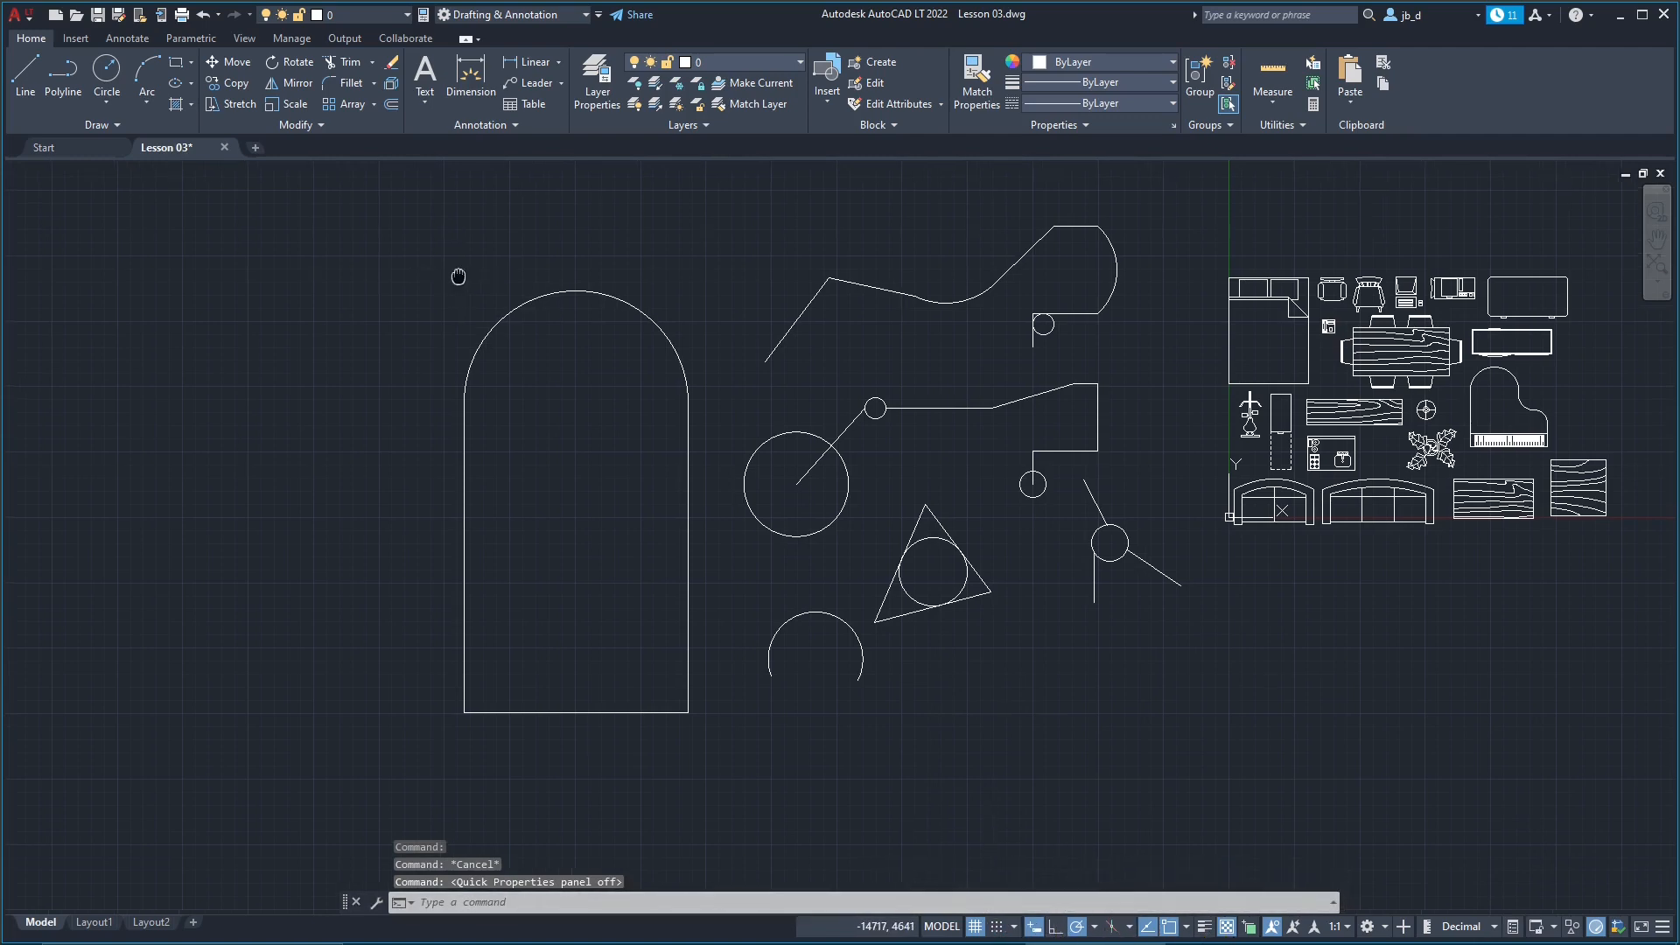
pyautogui.moveTo(458, 271)
pyautogui.mouseDown(button='middle')
pyautogui.moveTo(397, 354)
pyautogui.moveTo(333, 350)
pyautogui.mouseUp(button='middle')
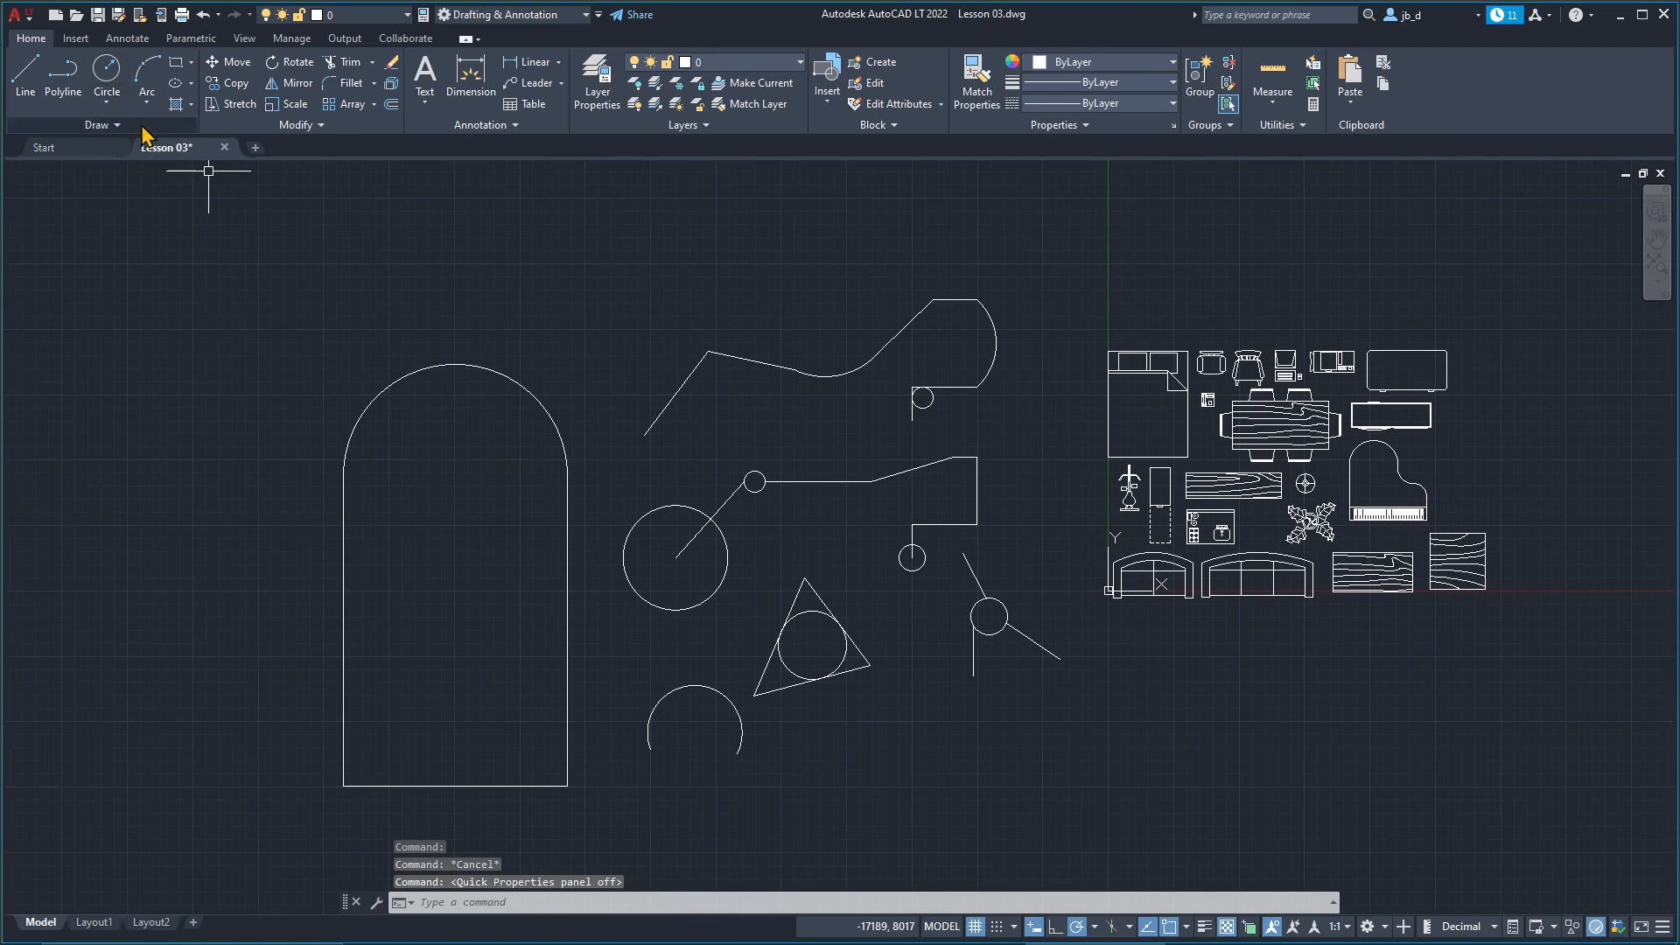
pyautogui.click(190, 63)
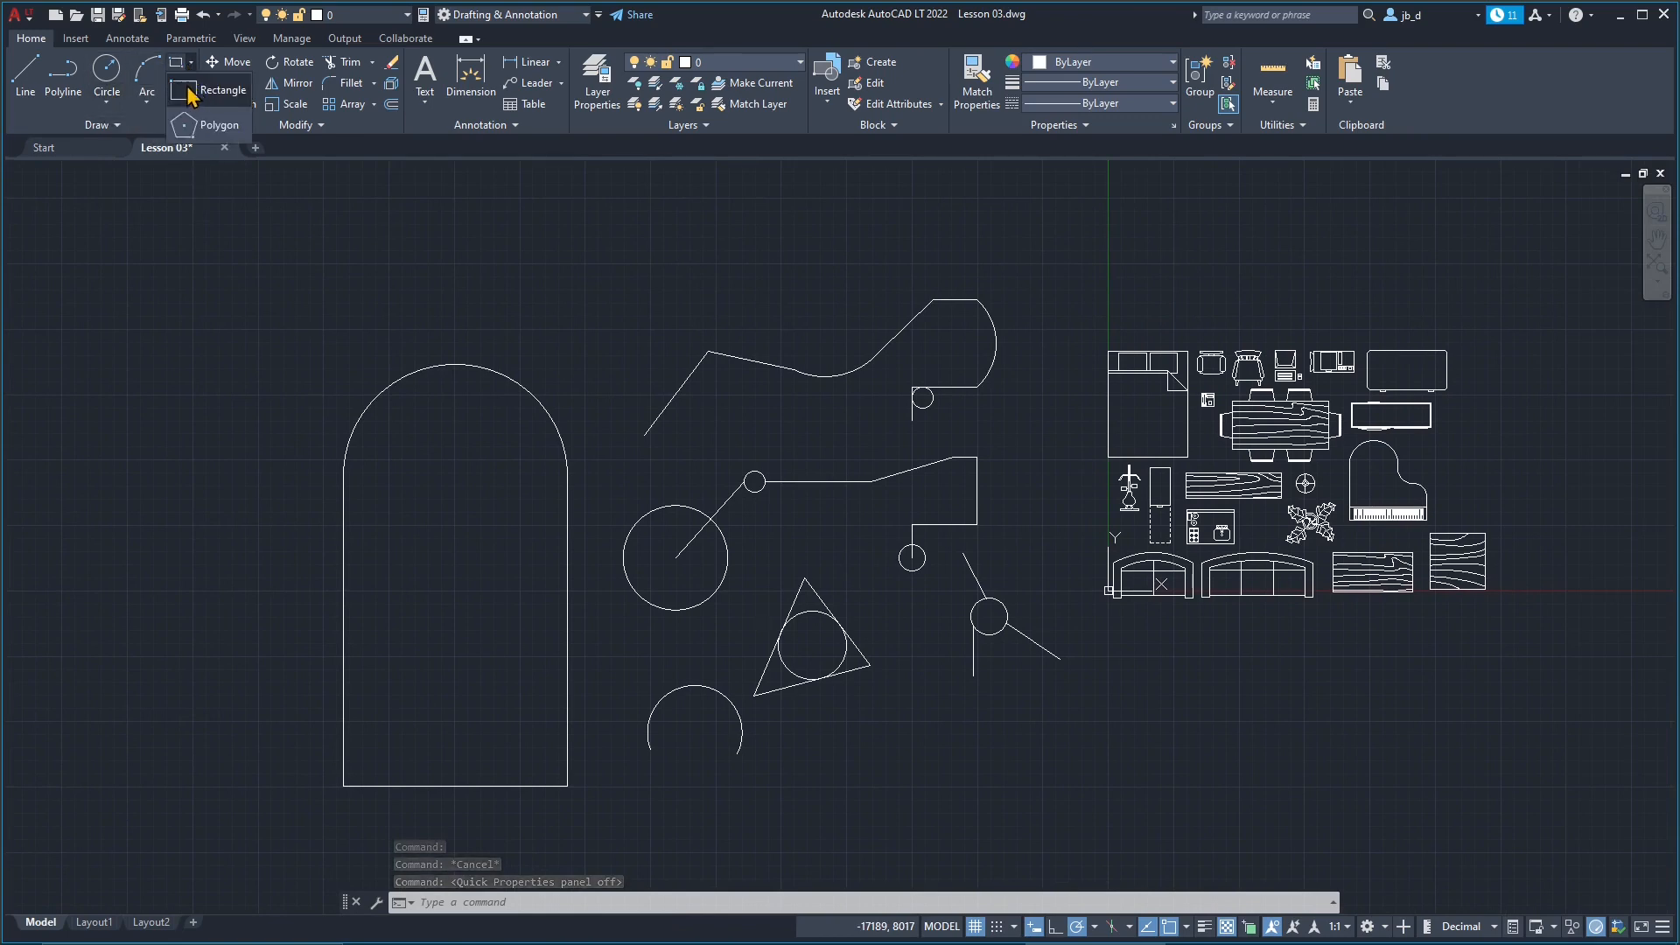
pyautogui.click(202, 88)
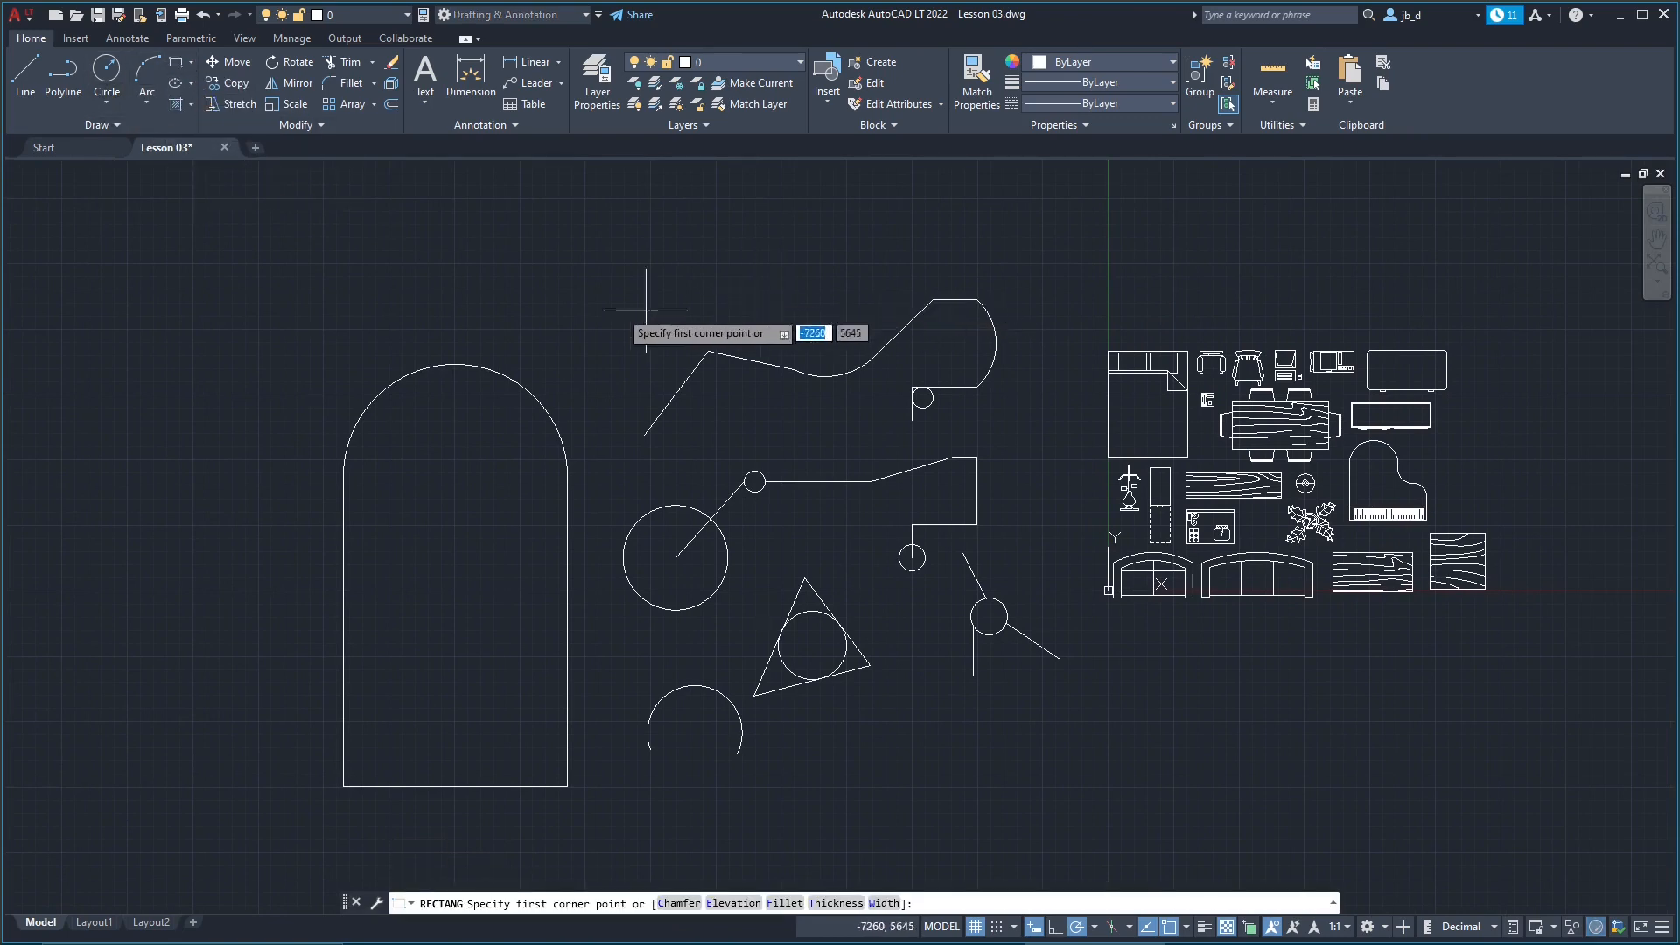
pyautogui.moveTo(584, 259); pyautogui.dragTo(645, 481, button='middle')
pyautogui.scroll(2, 652, 460)
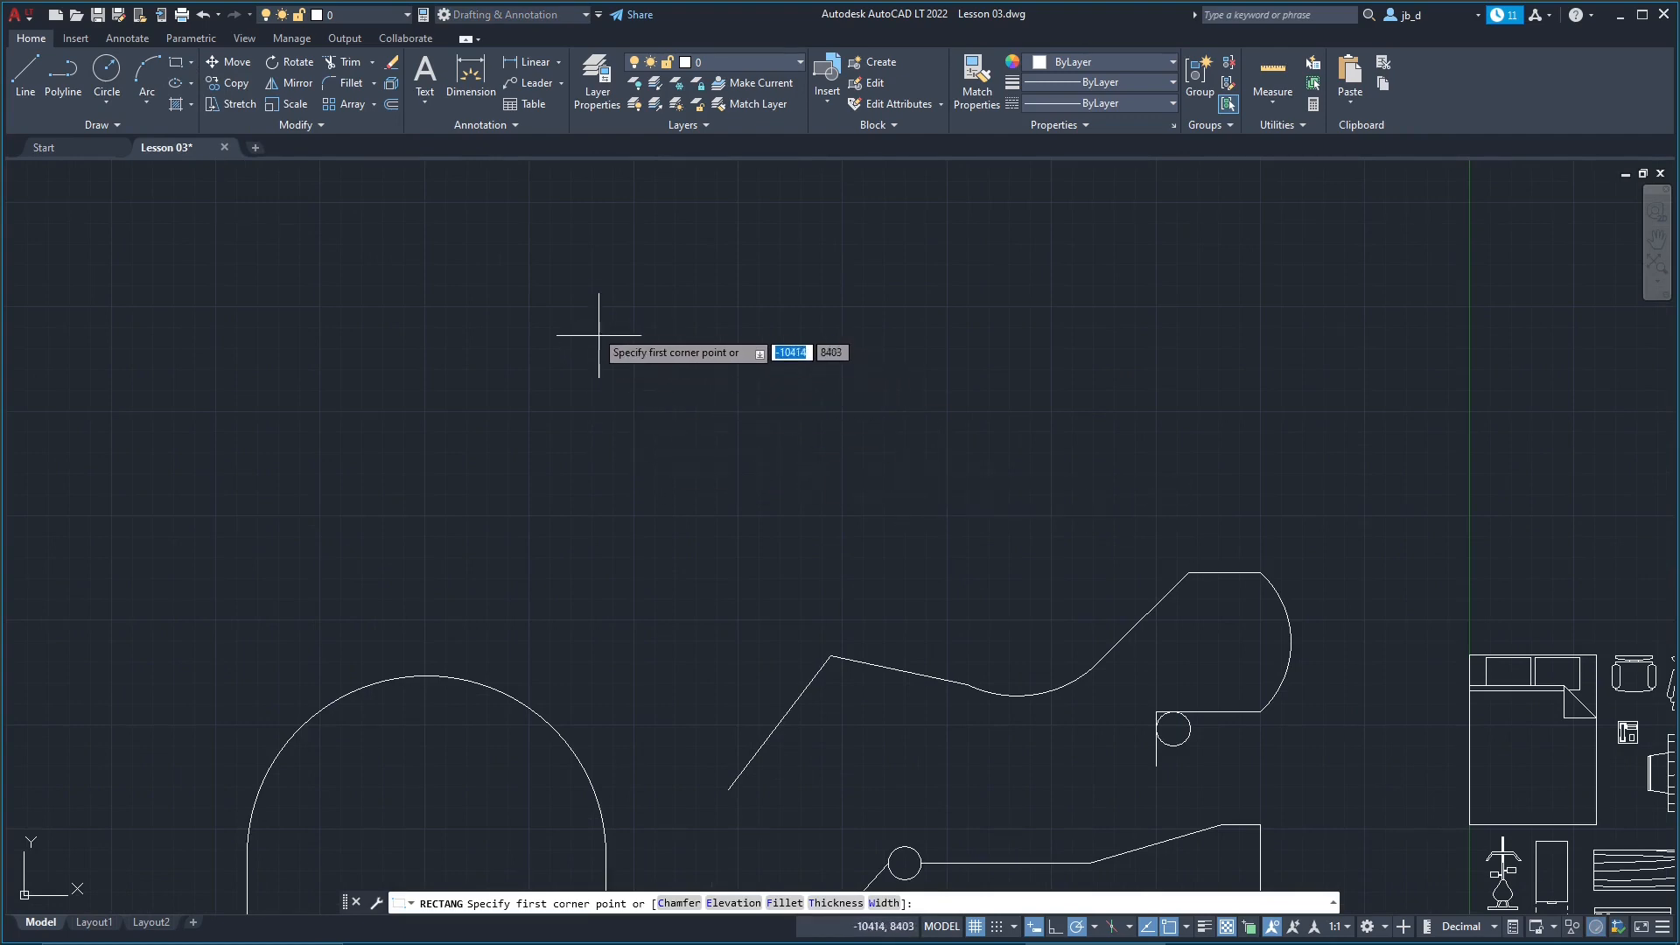
pyautogui.click(512, 274)
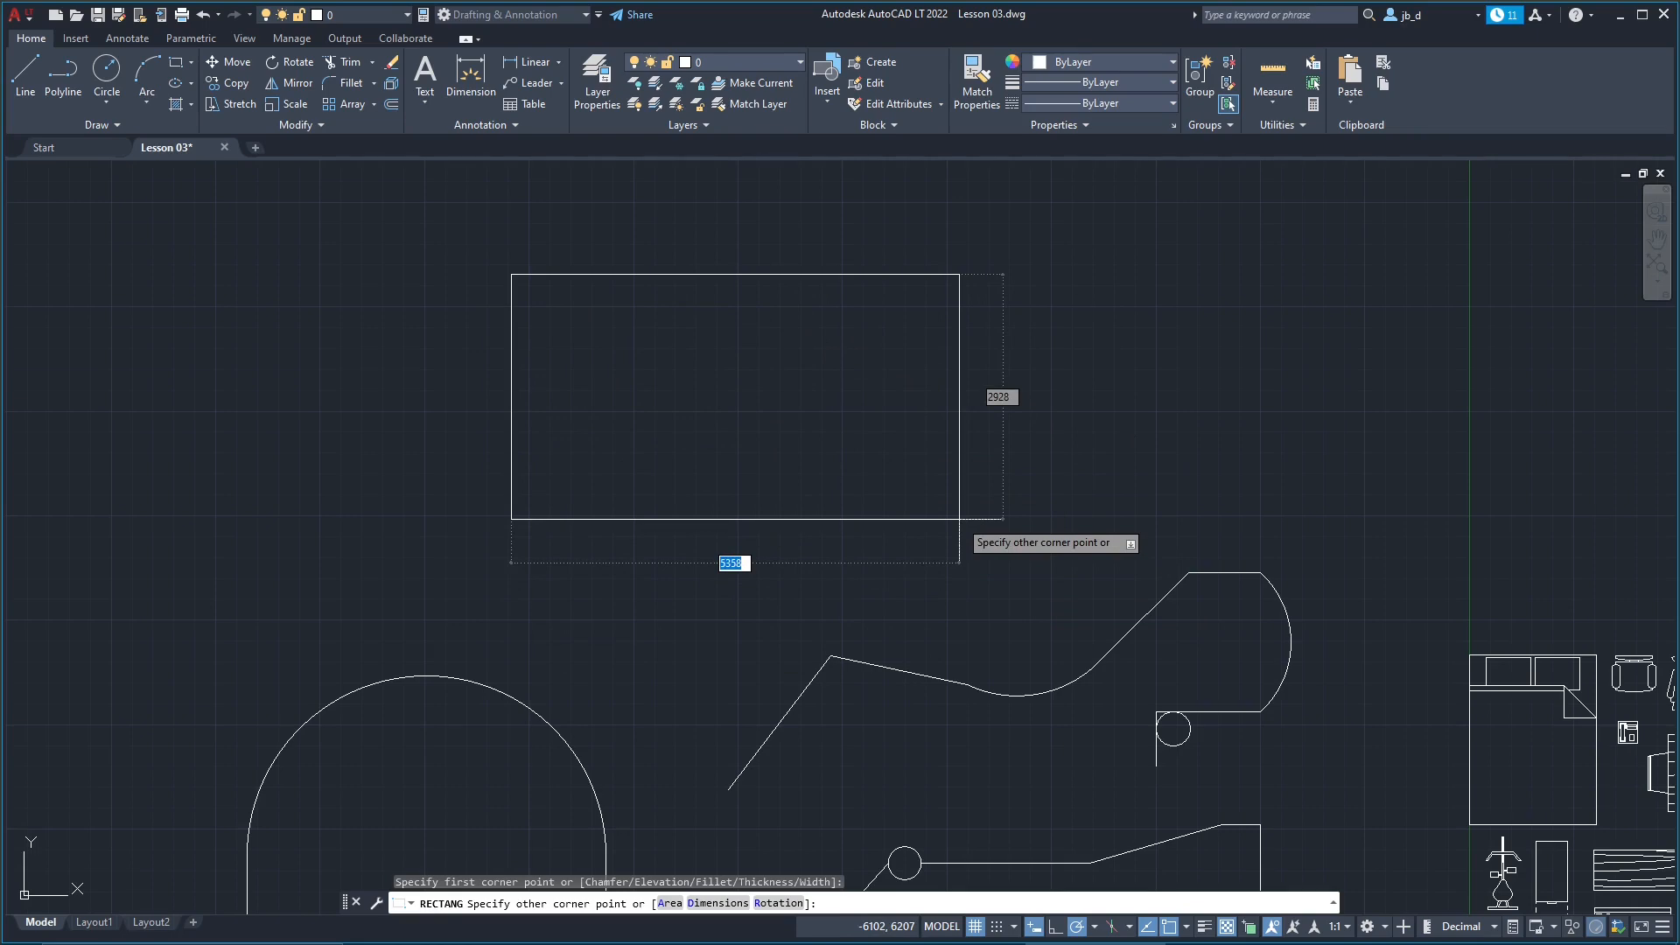
pyautogui.press('Escape')
pyautogui.press('Escape')
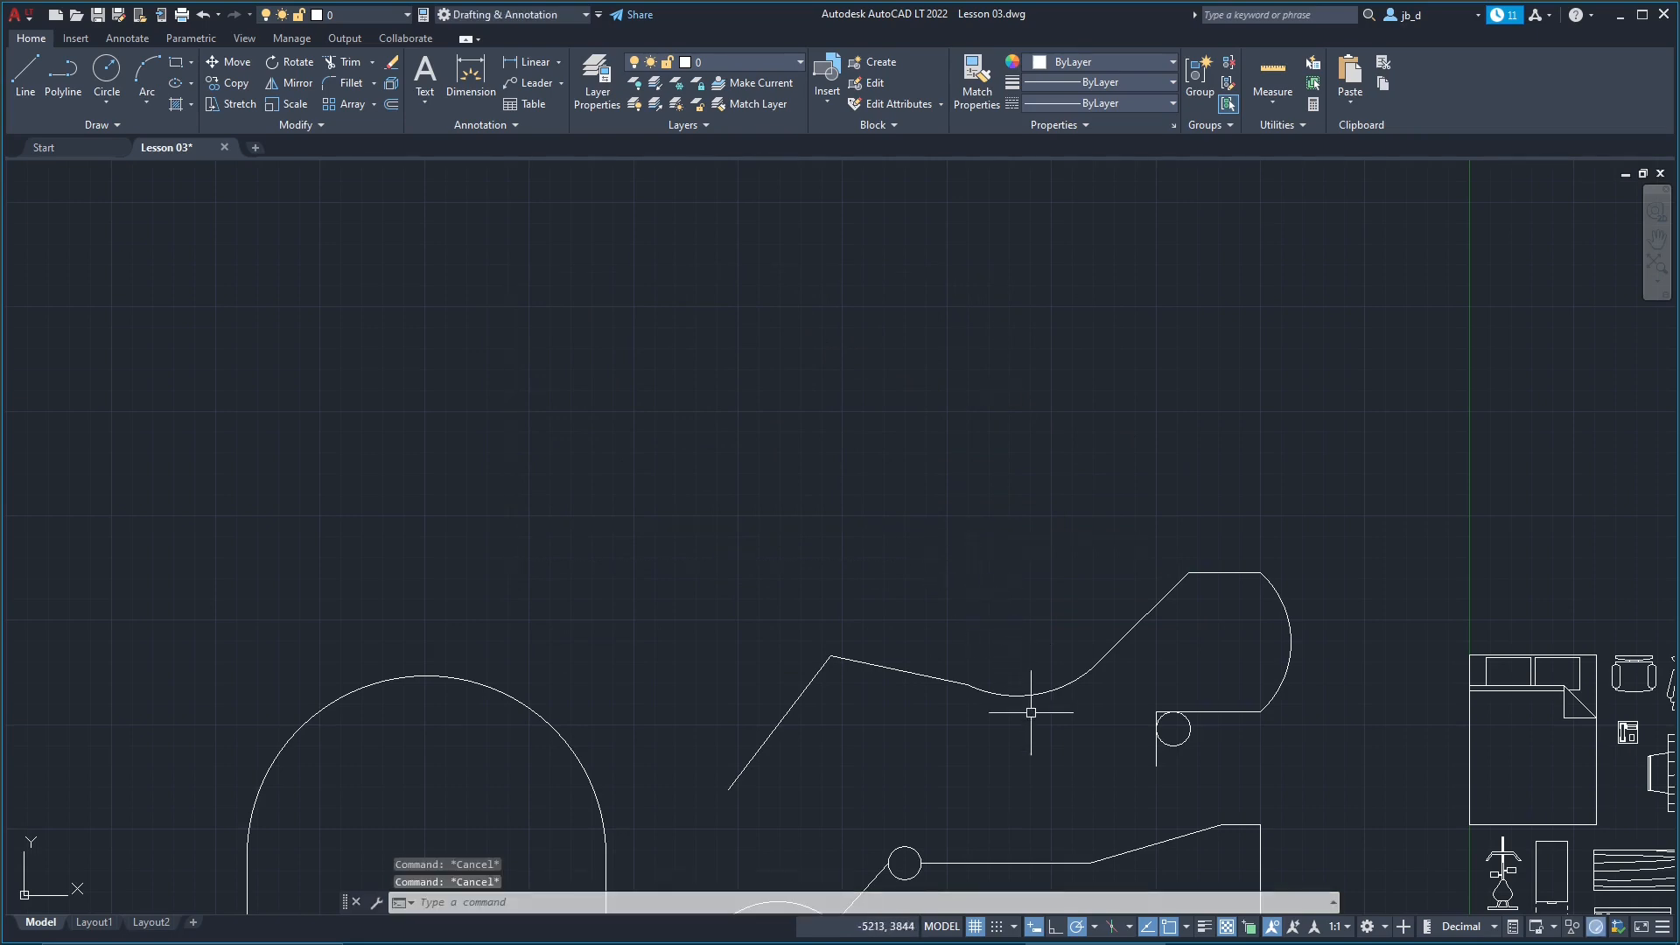
# Step: Turn off Dynamic Input and try out a rectangle and a line above the upper polyline without completing them
pyautogui.click(1034, 928)
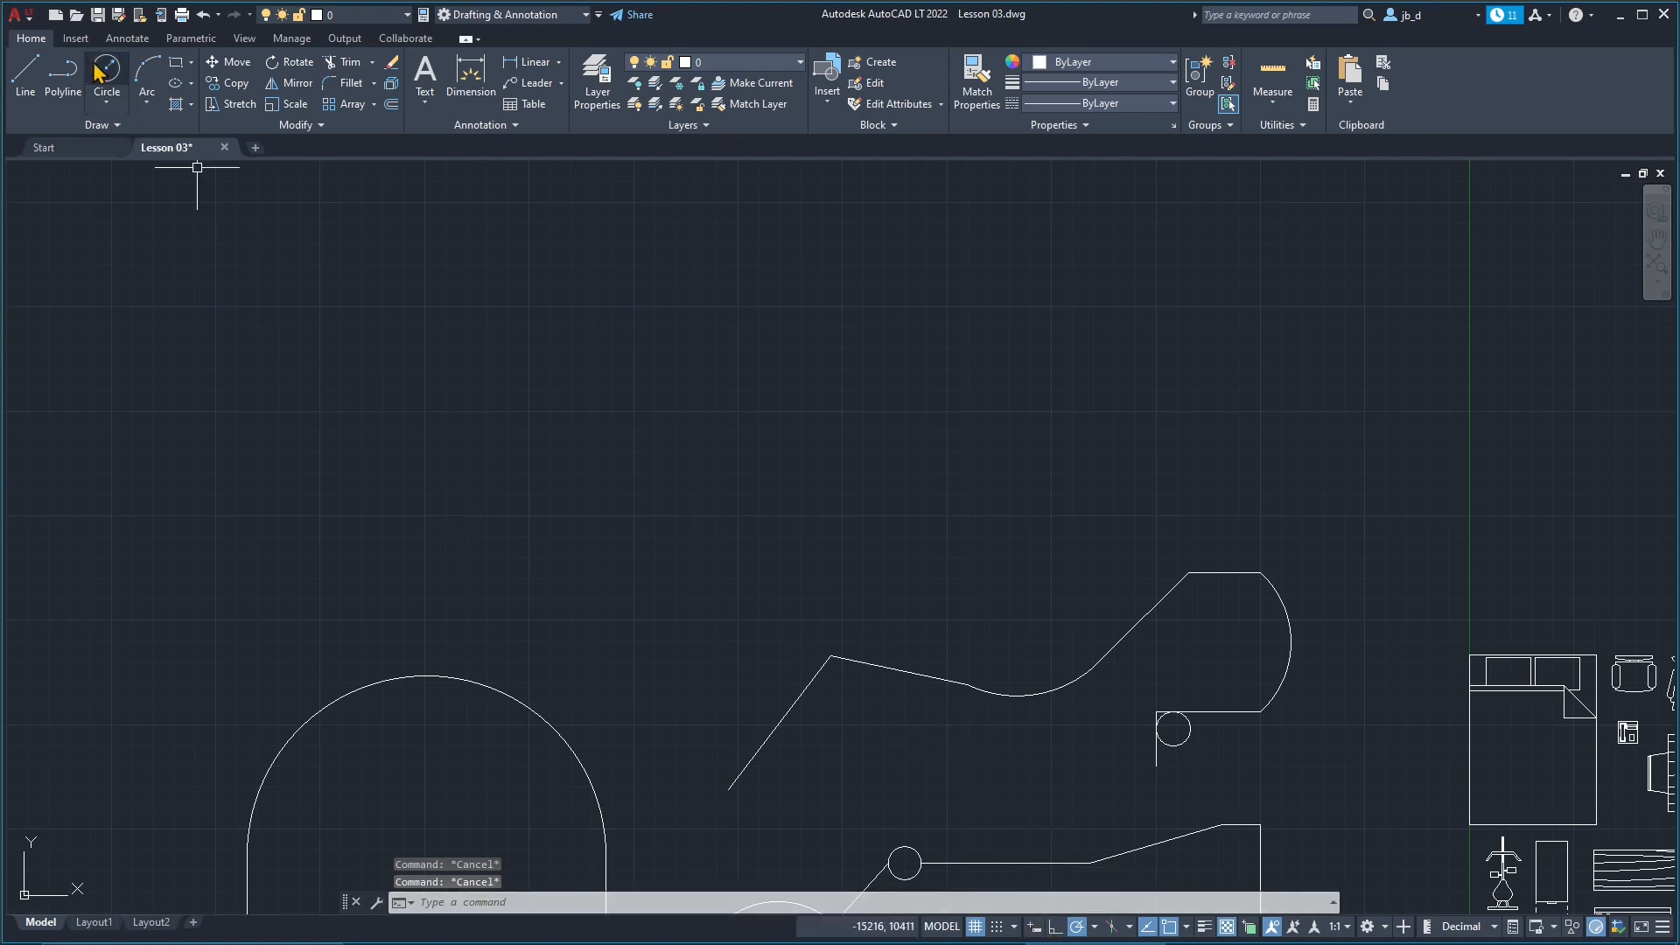
pyautogui.click(176, 63)
pyautogui.click(629, 317)
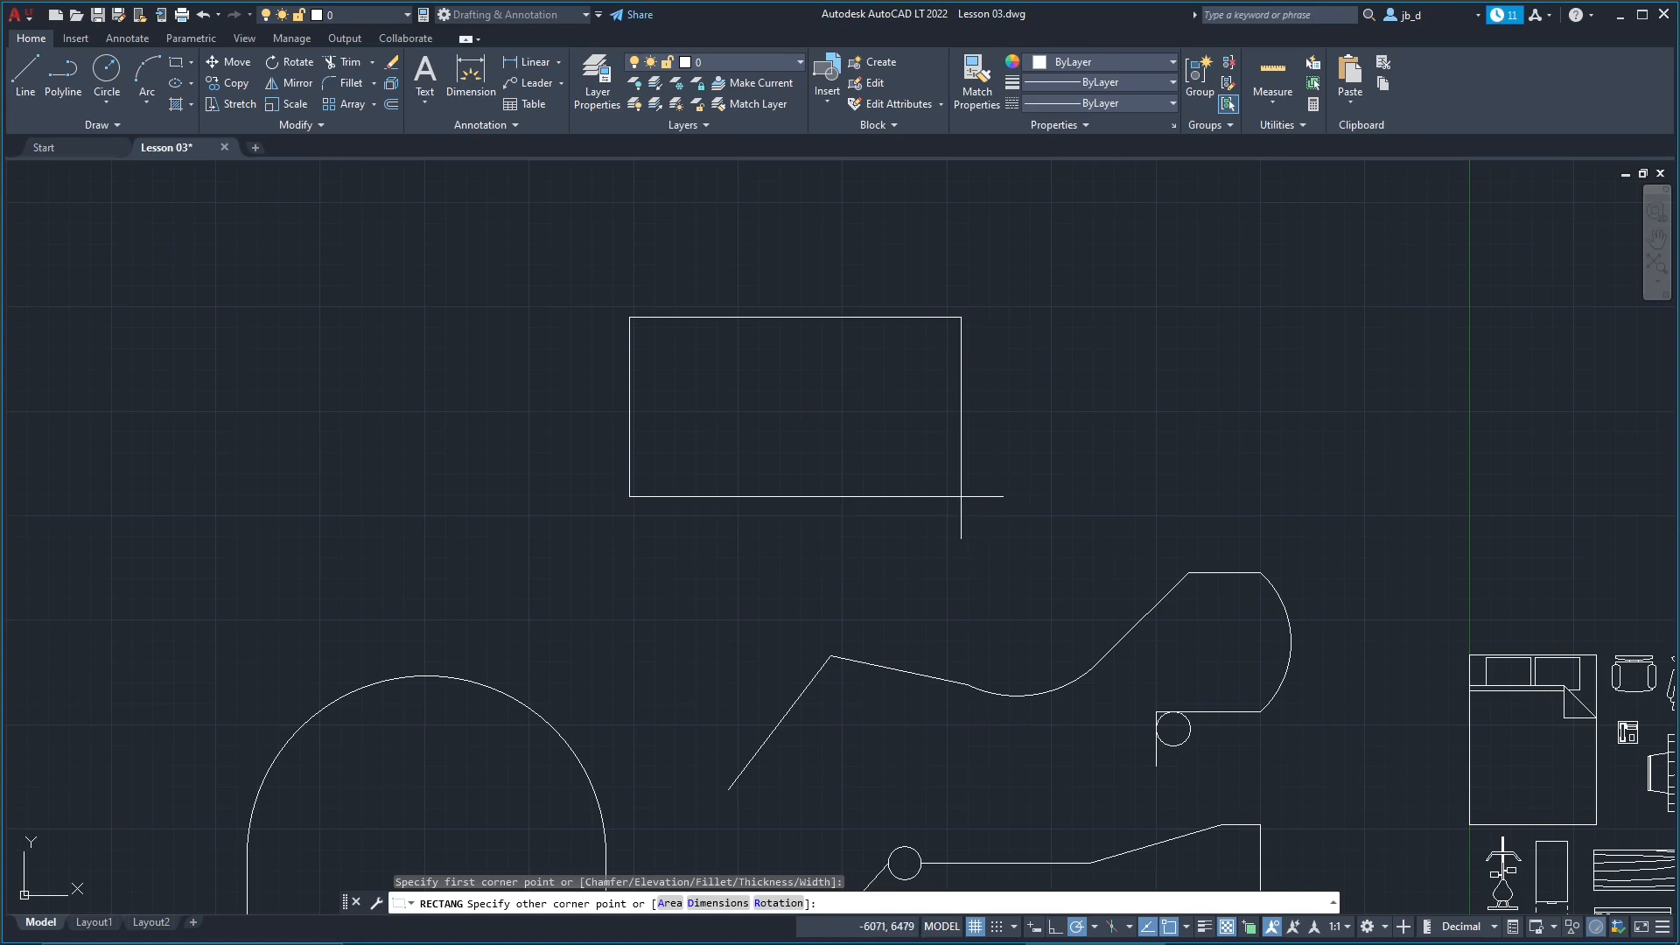
pyautogui.click(25, 74)
pyautogui.click(712, 560)
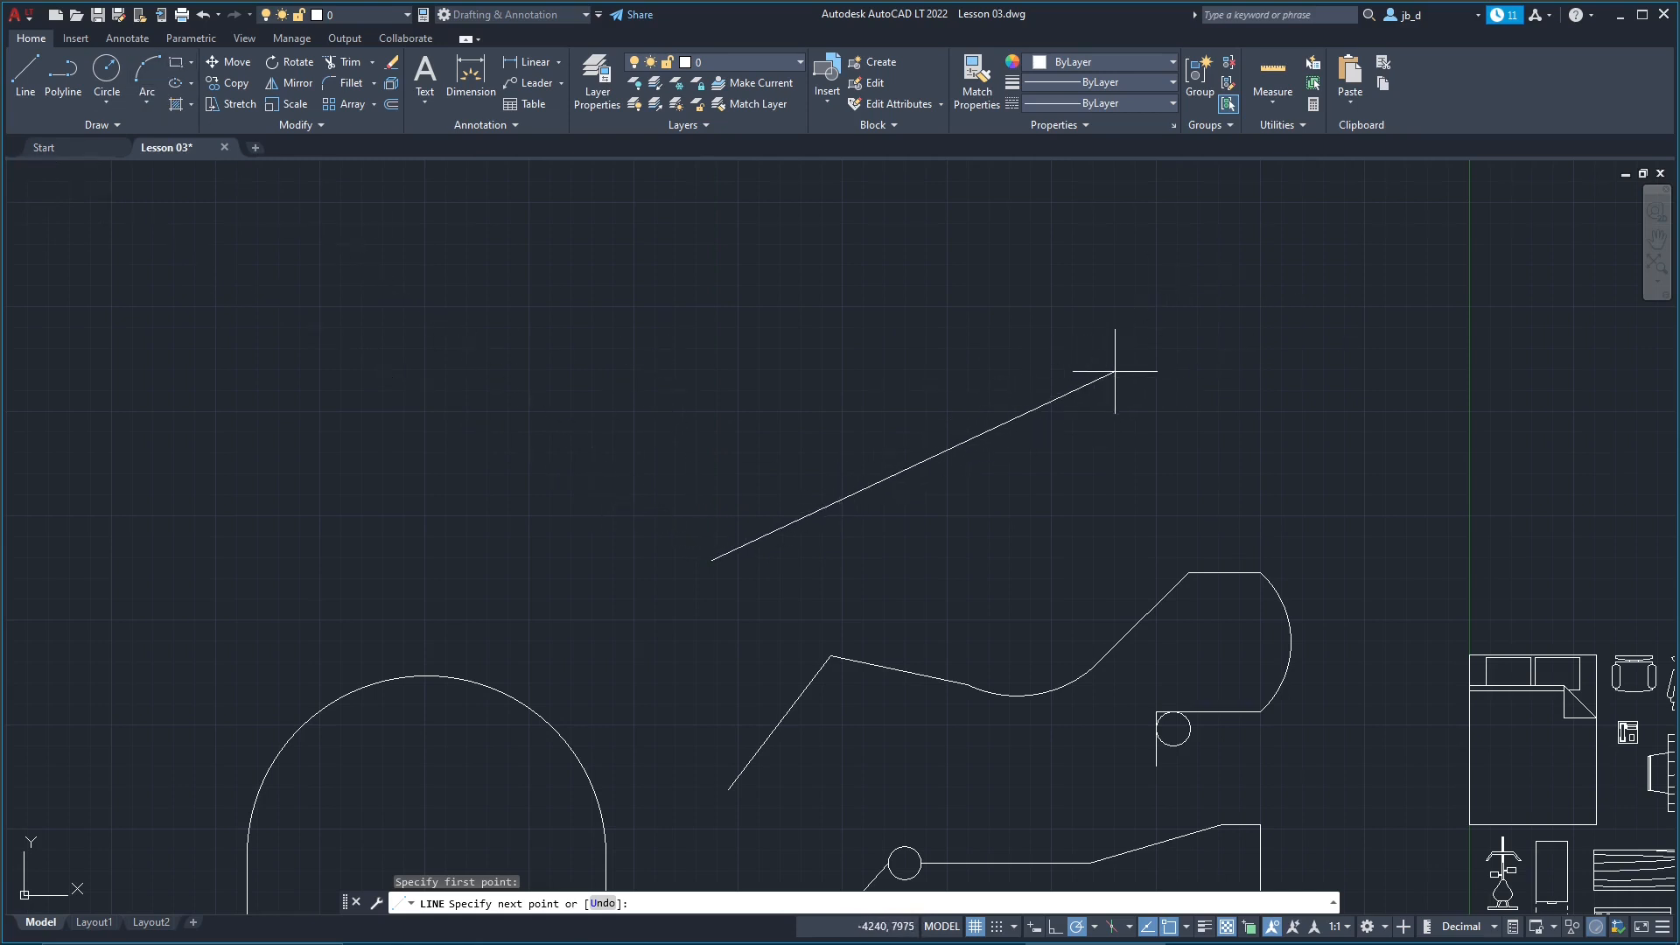
pyautogui.press('Escape')
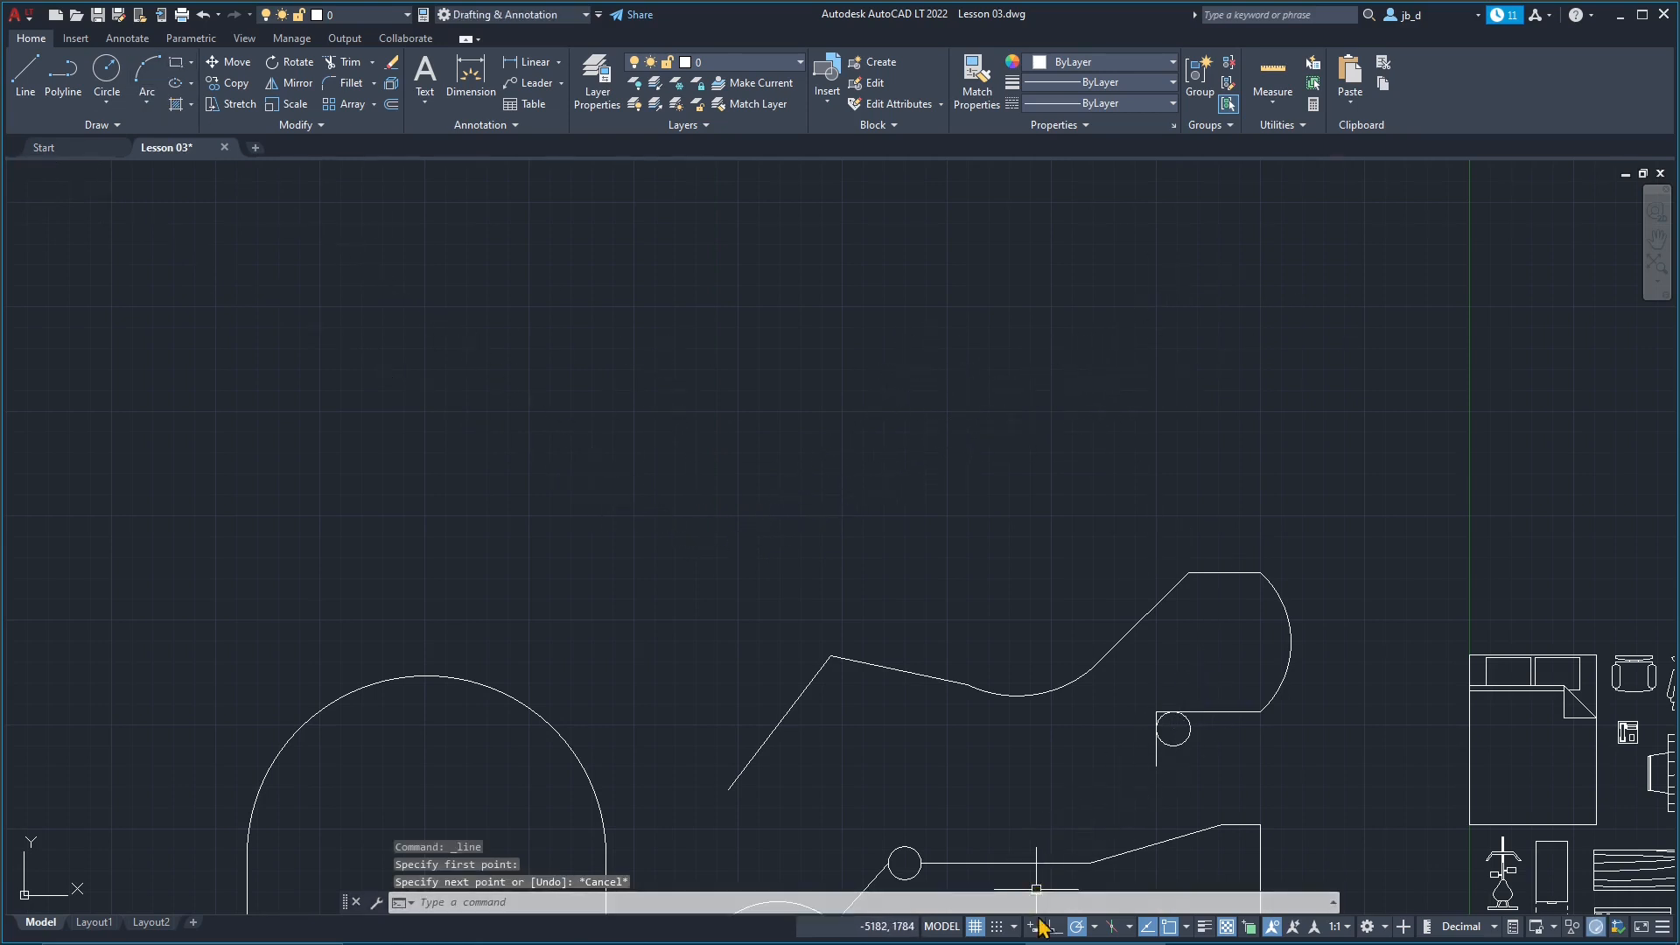
# Step: With Dynamic Input on, draw a rectangle 800 wide and 2200 high in the empty area above the existing shapes
pyautogui.click(176, 62)
pyautogui.click(617, 286)
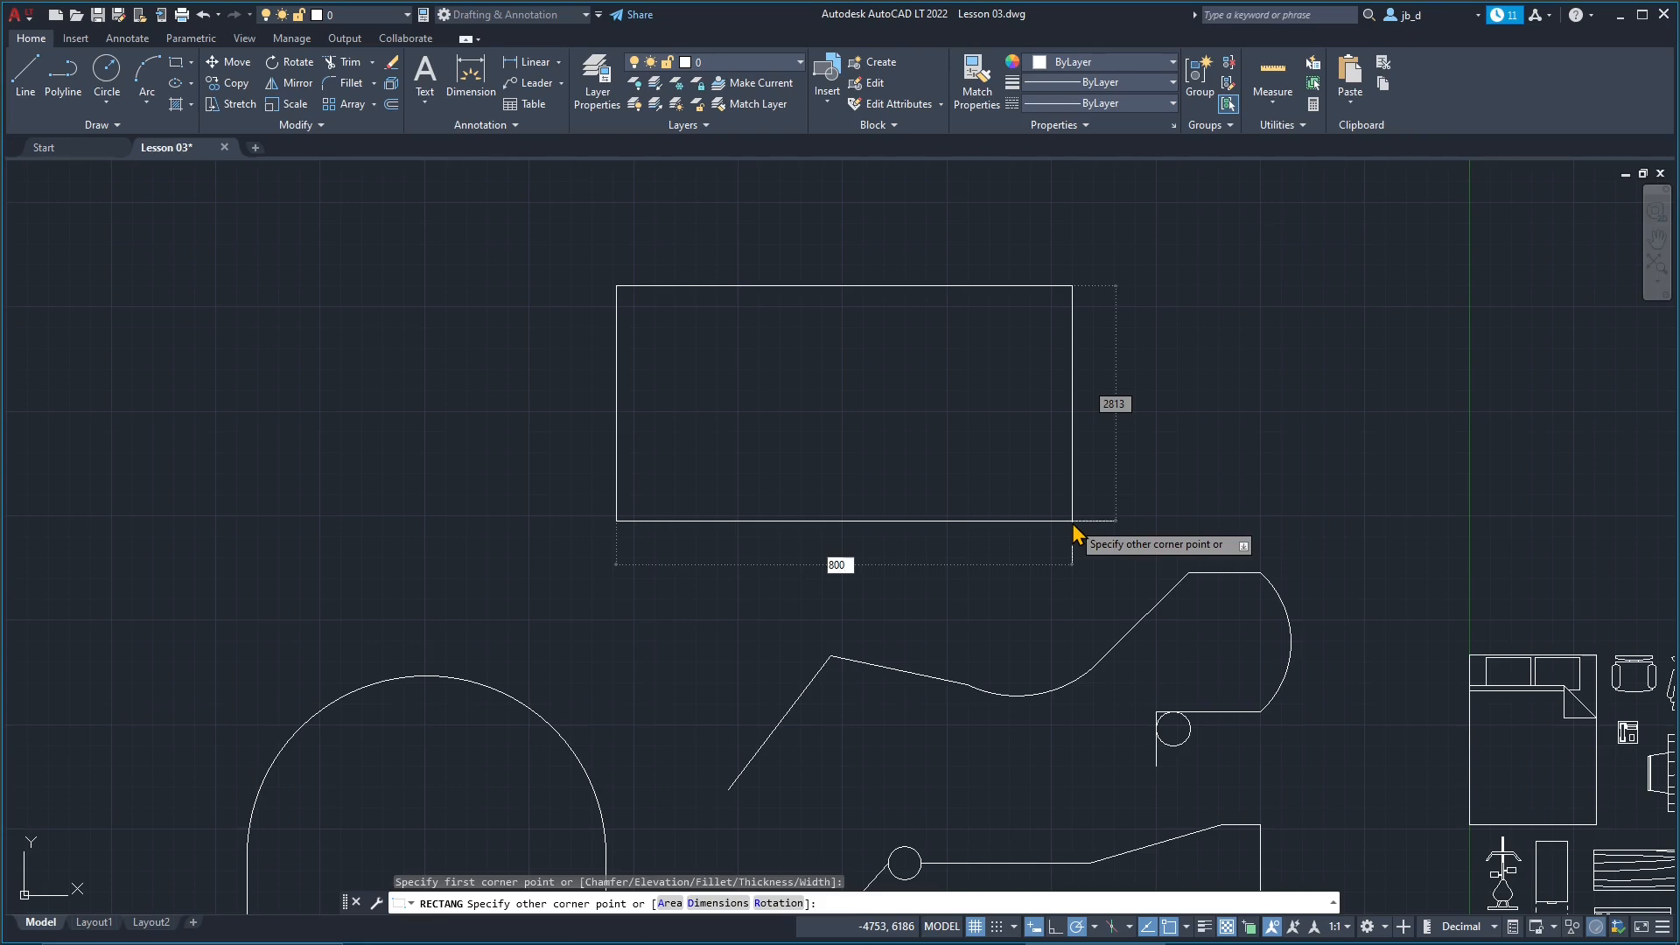
pyautogui.press('Tab')
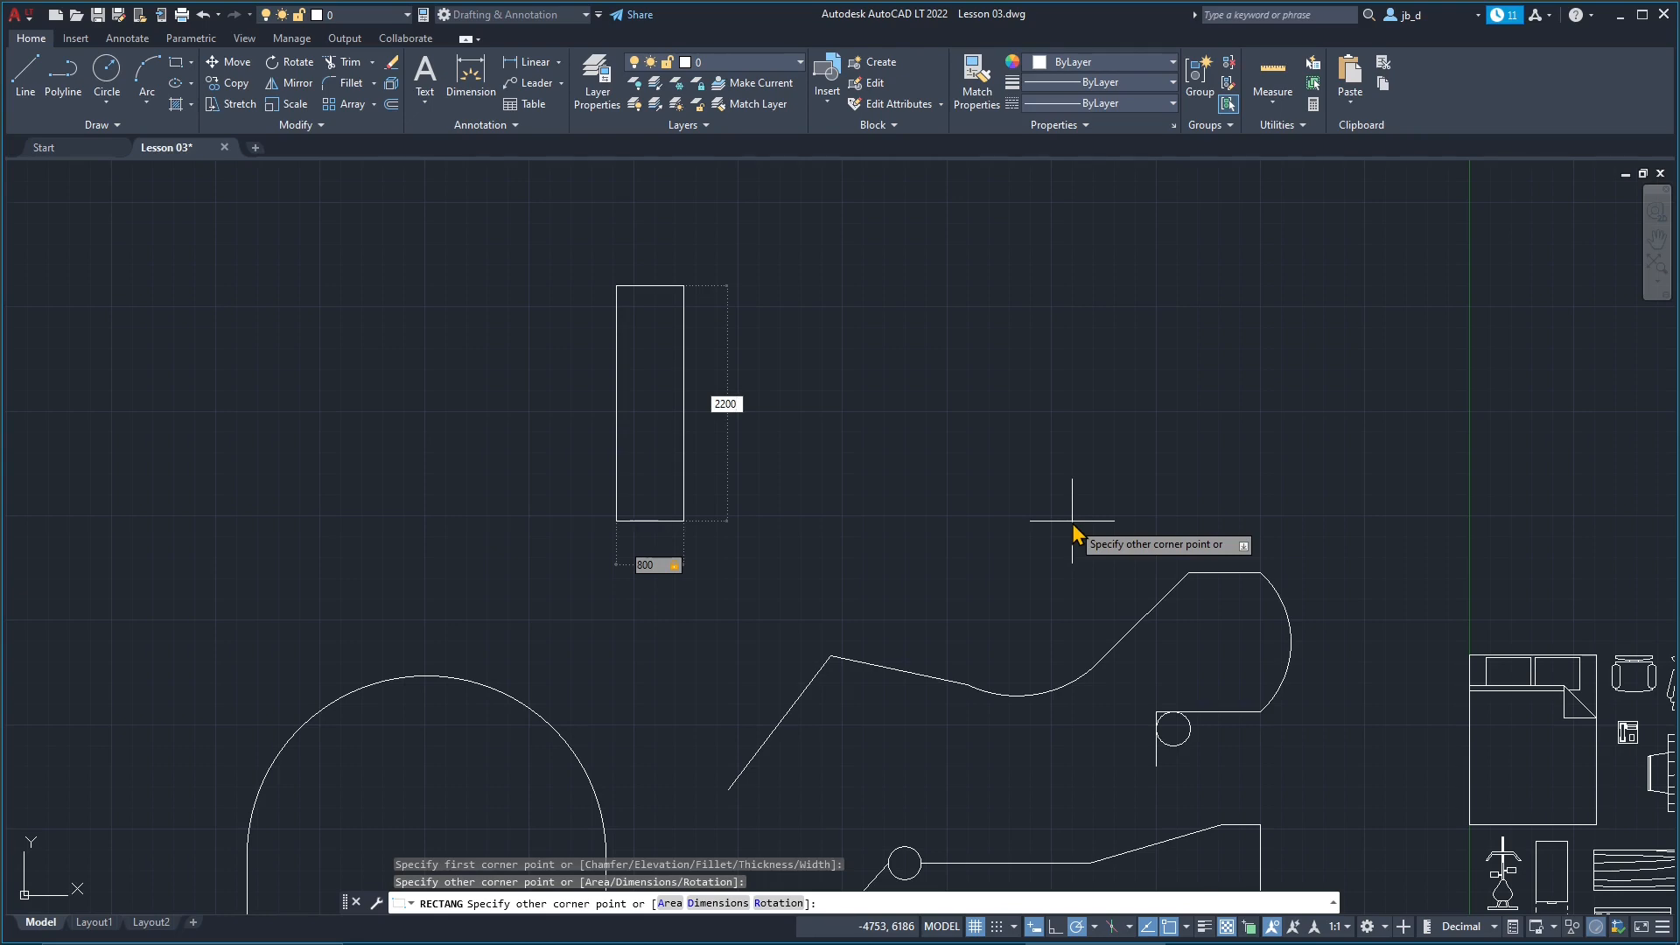
pyautogui.press('Return')
pyautogui.scroll(2, 487, 300)
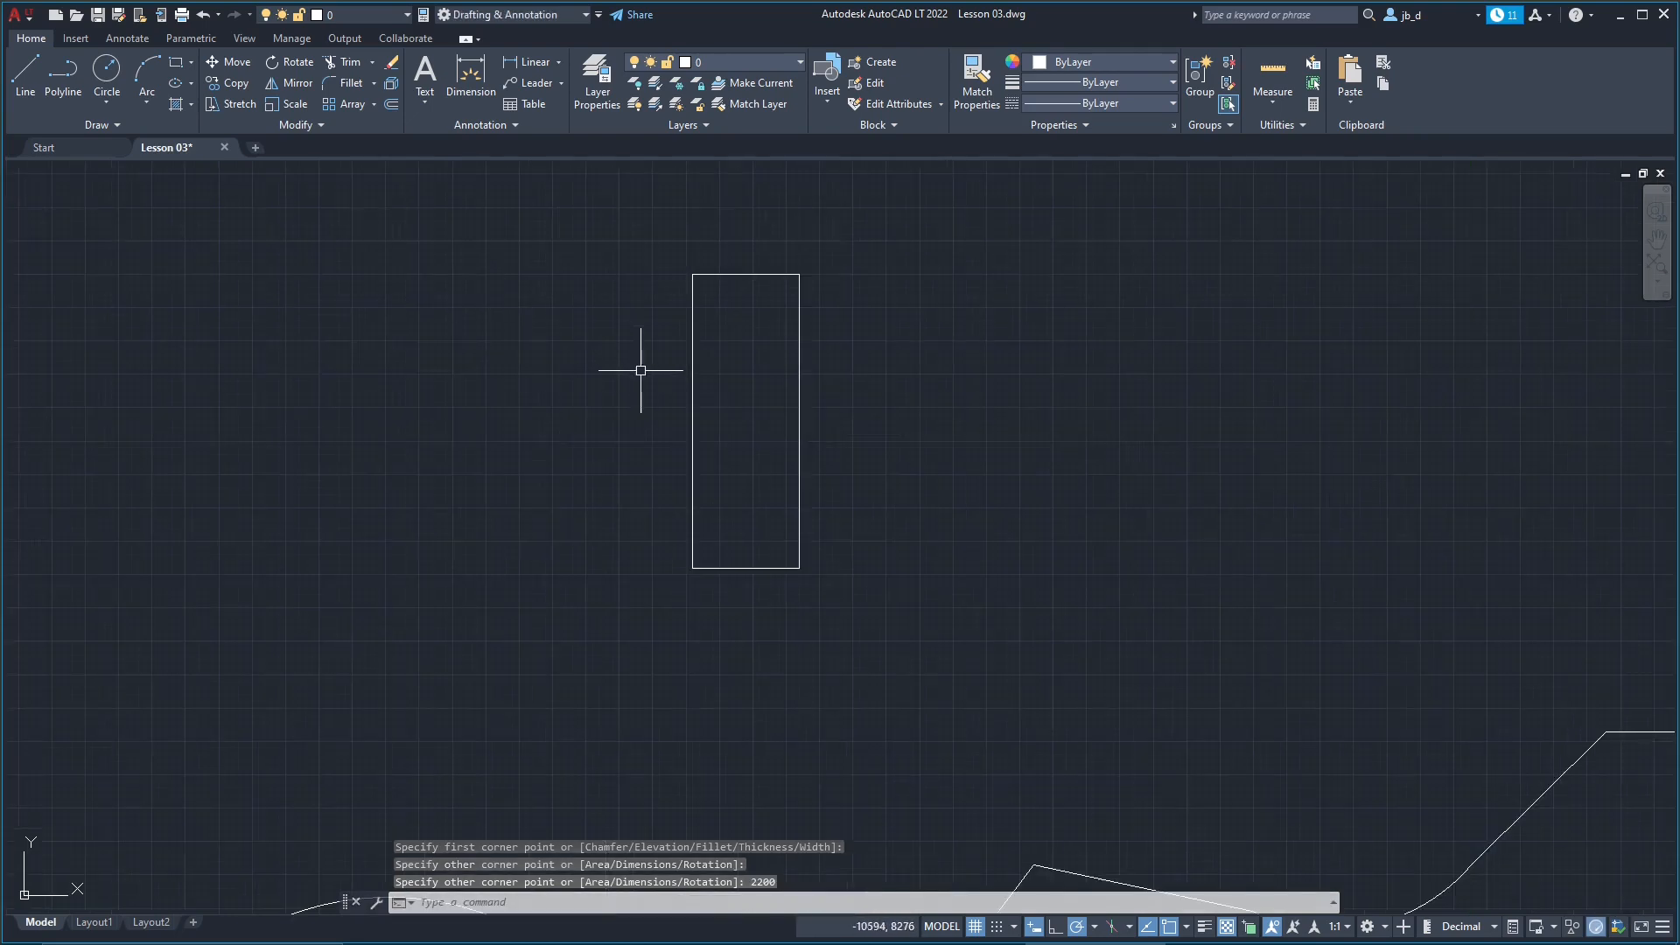
# Step: Select the new rectangle to inspect it, and clear the selection
pyautogui.click(769, 280)
pyautogui.scroll(-1, 553, 294)
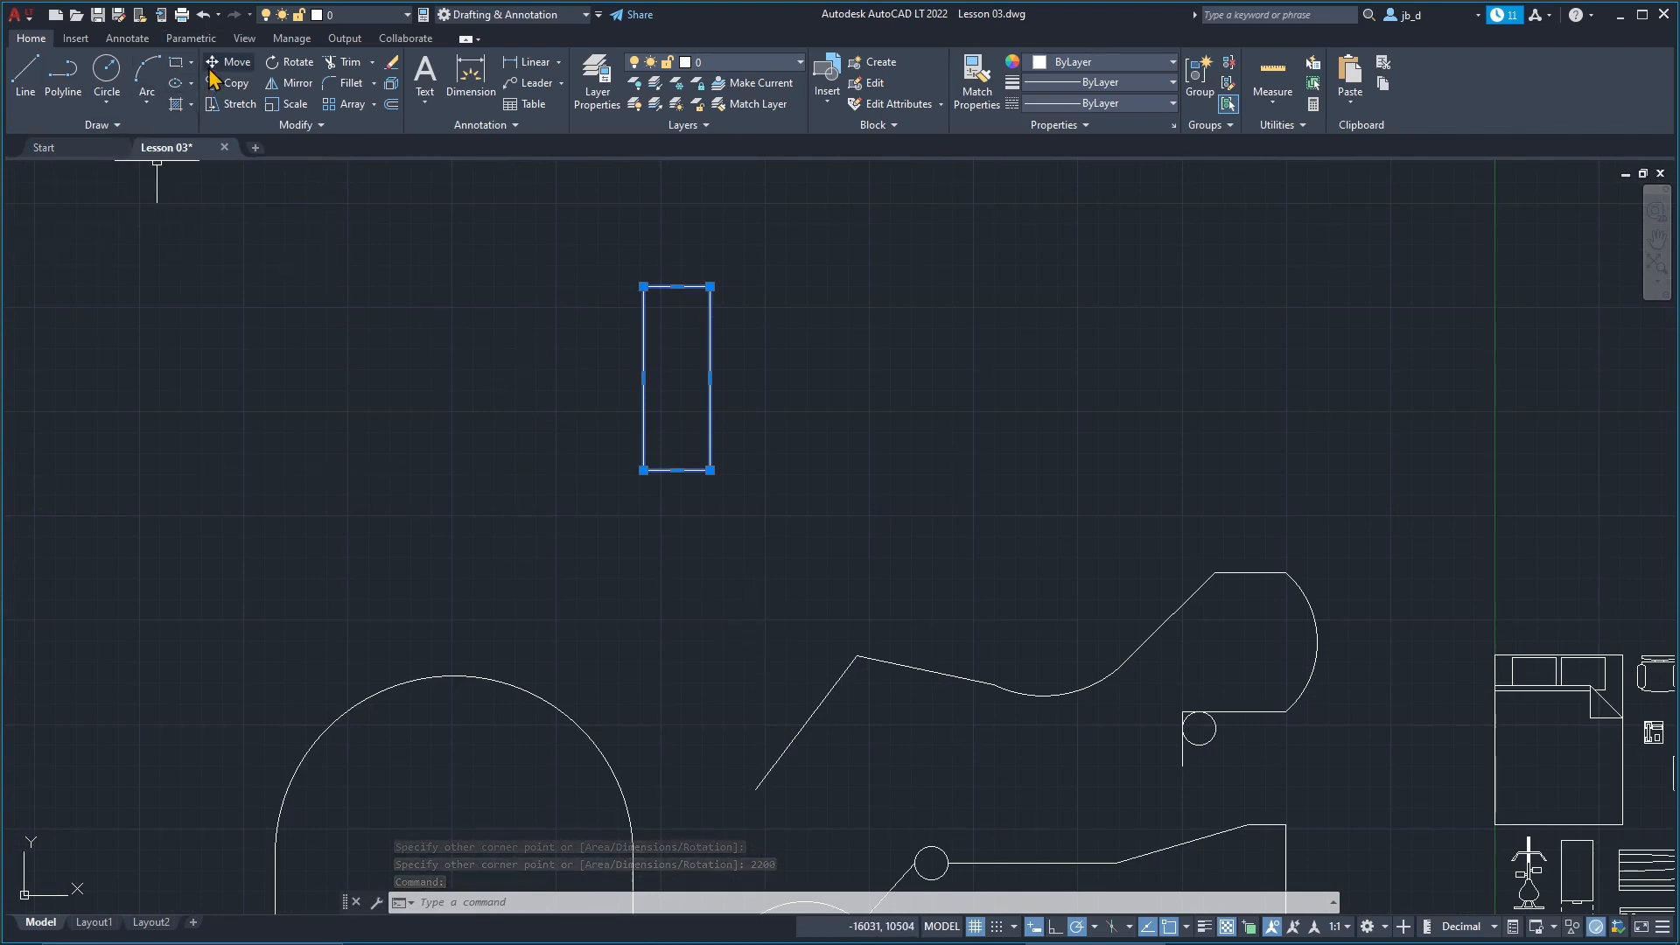
pyautogui.scroll(2, 711, 353)
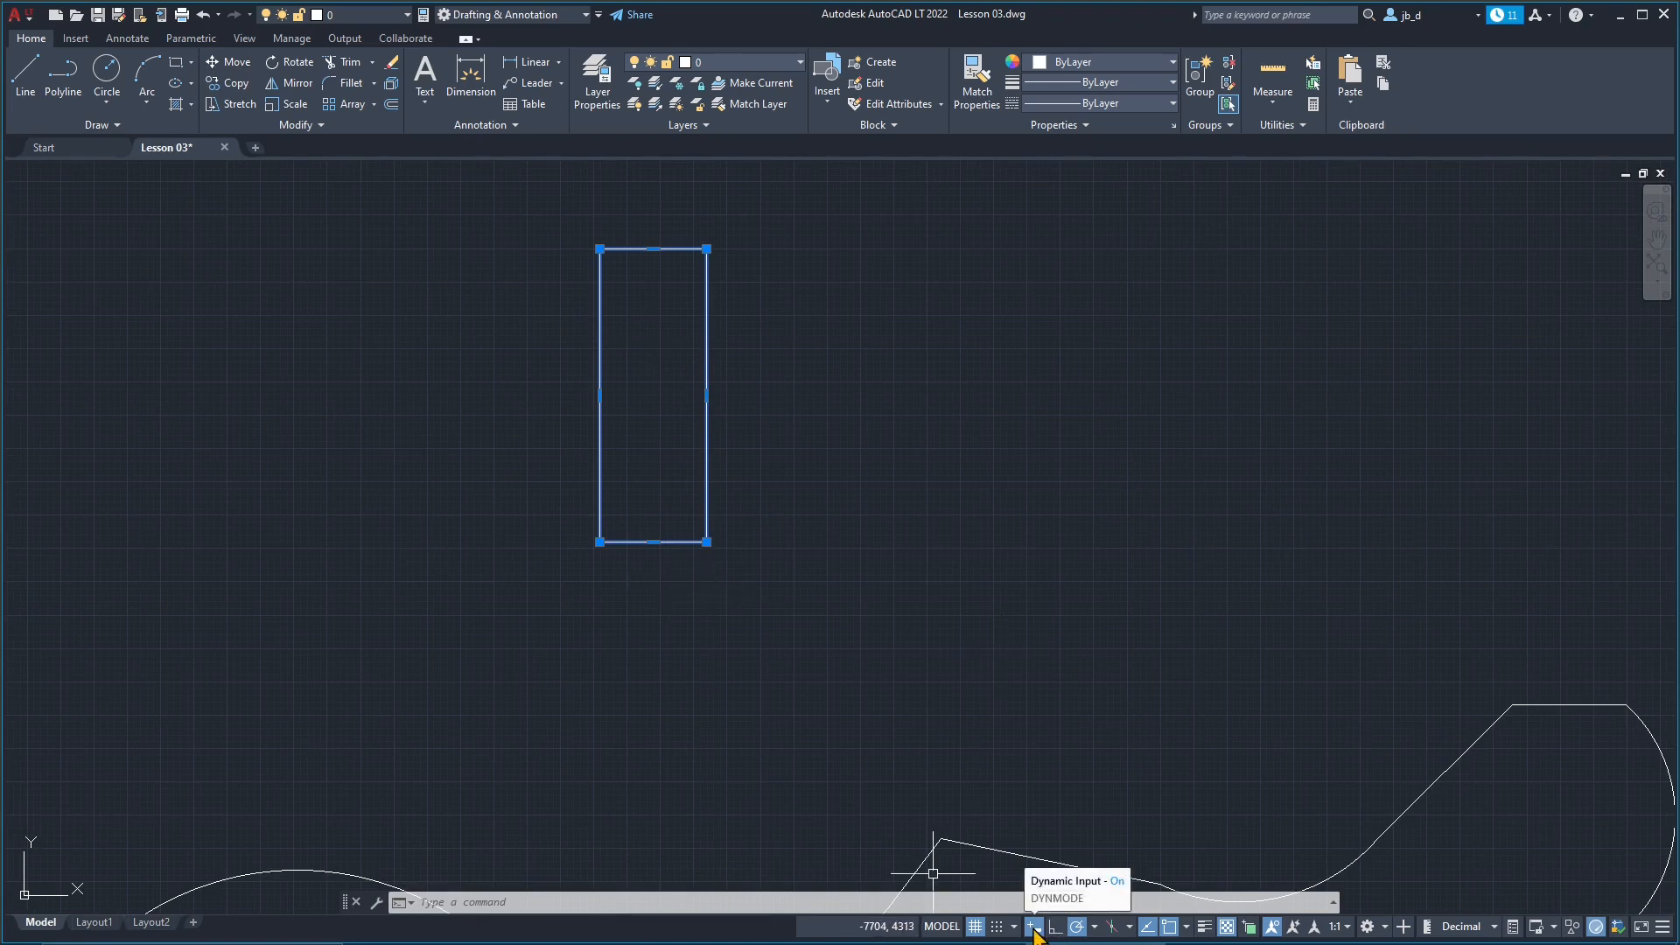
pyautogui.press('Escape')
# Step: Start another rectangle with its Fillet option set to a radius of 5
pyautogui.moveTo(855, 405); pyautogui.dragTo(772, 526, button='middle')
pyautogui.click(180, 63)
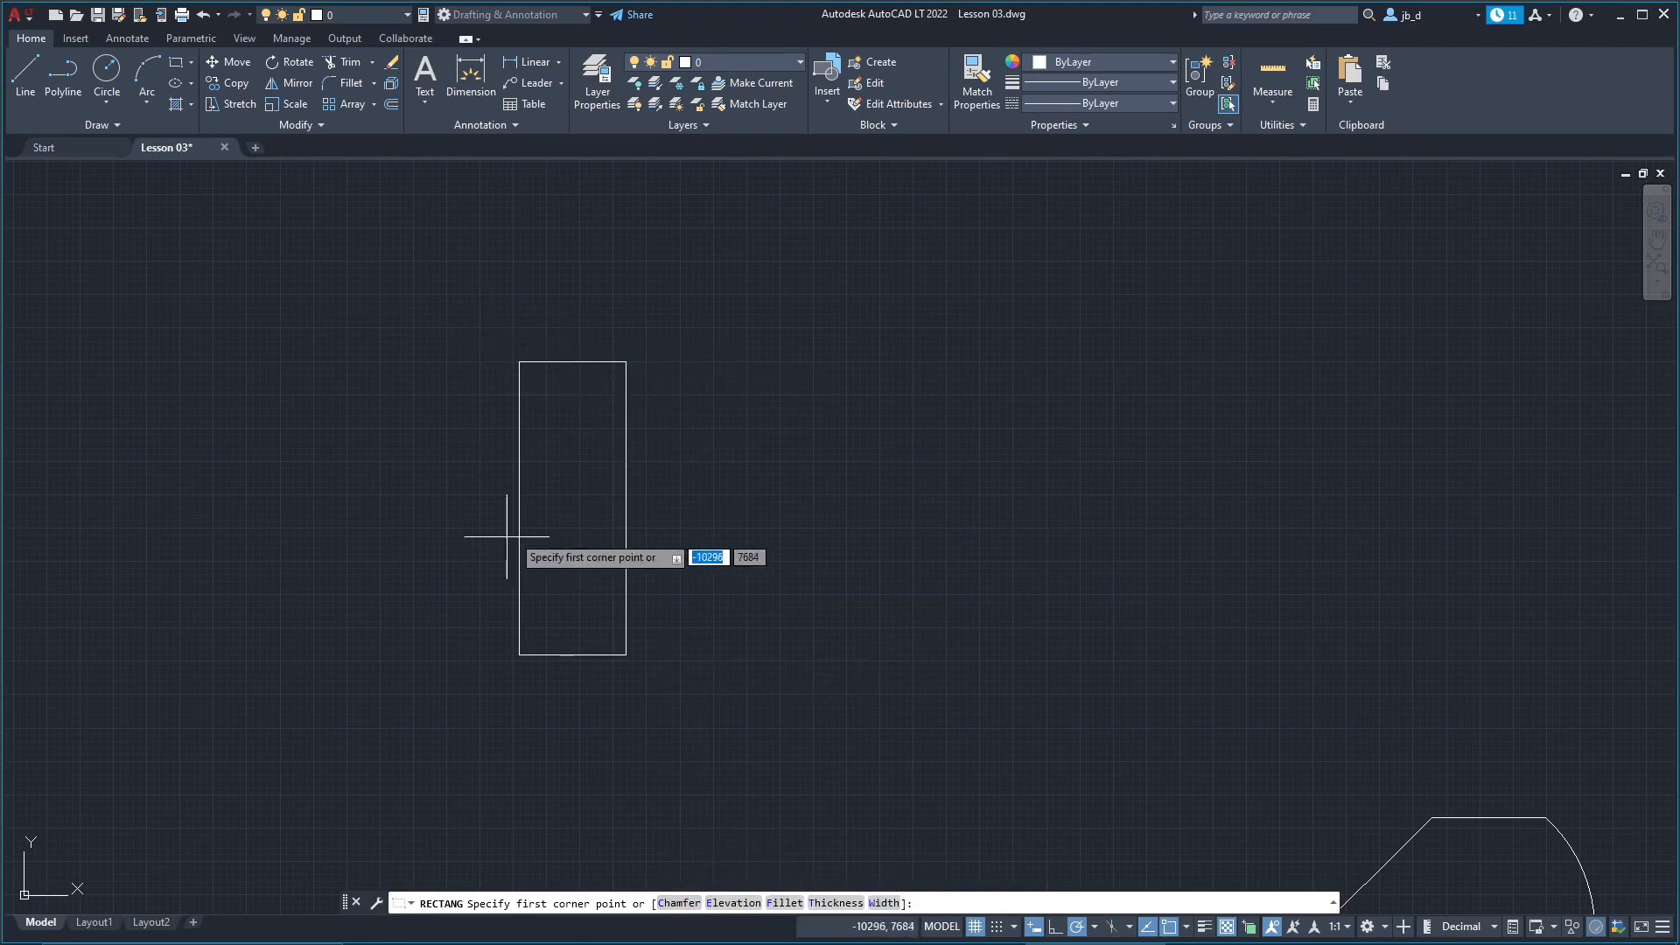
pyautogui.click(795, 906)
pyautogui.scroll(2, 799, 552)
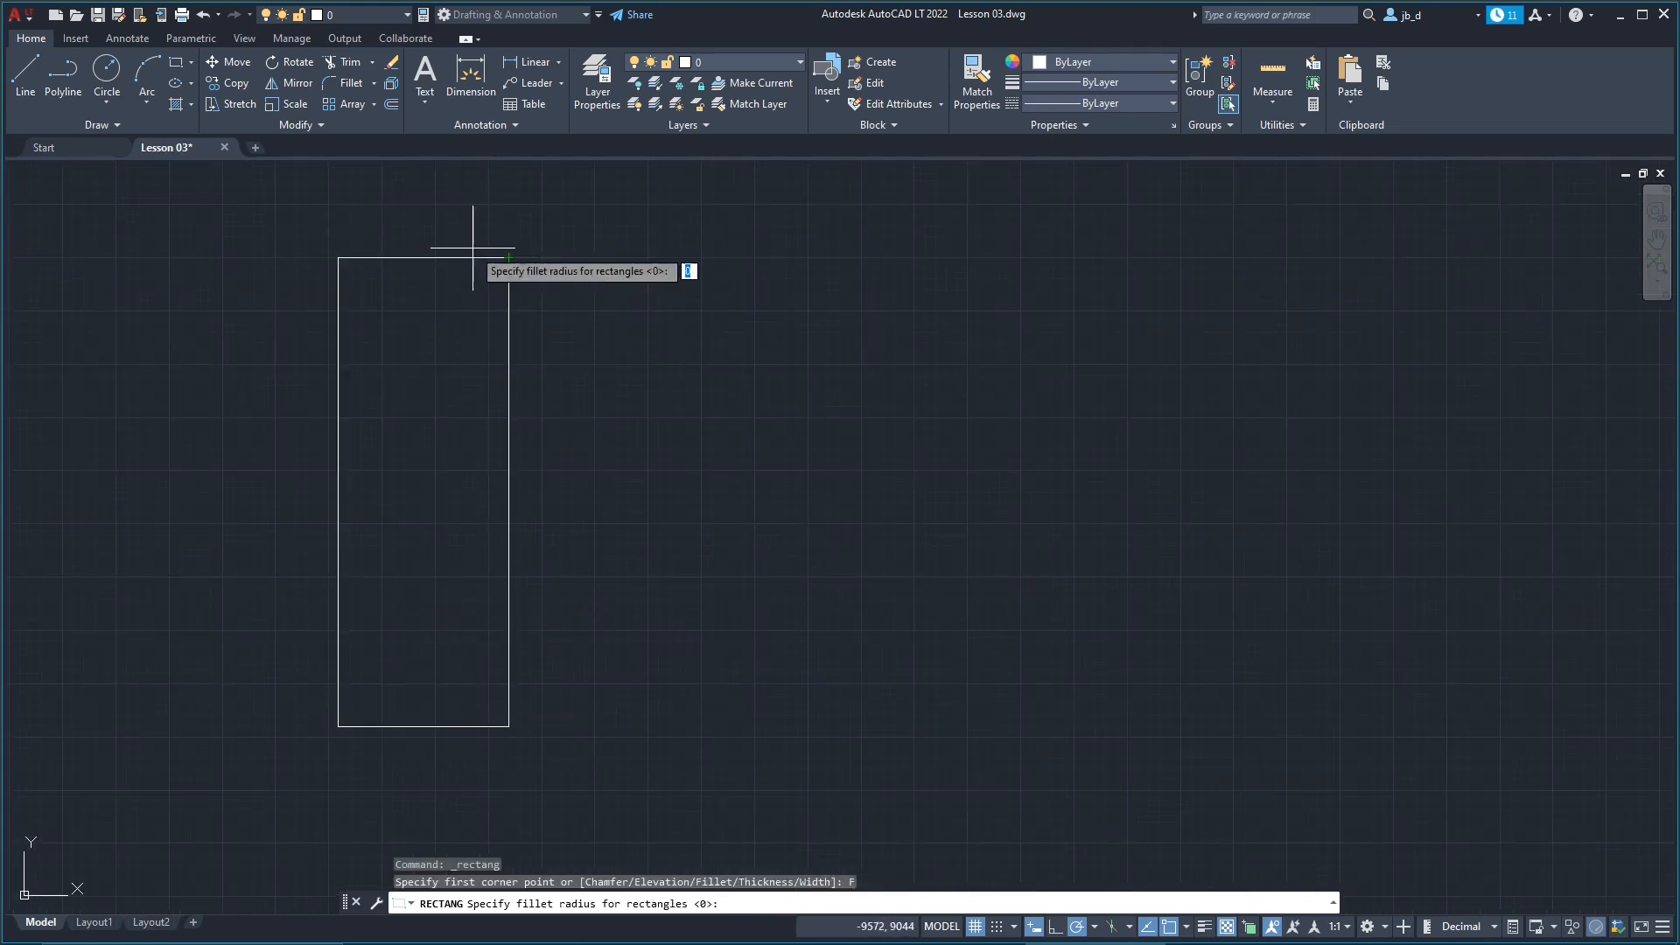
pyautogui.moveTo(856, 602); pyautogui.dragTo(813, 584, button='middle')
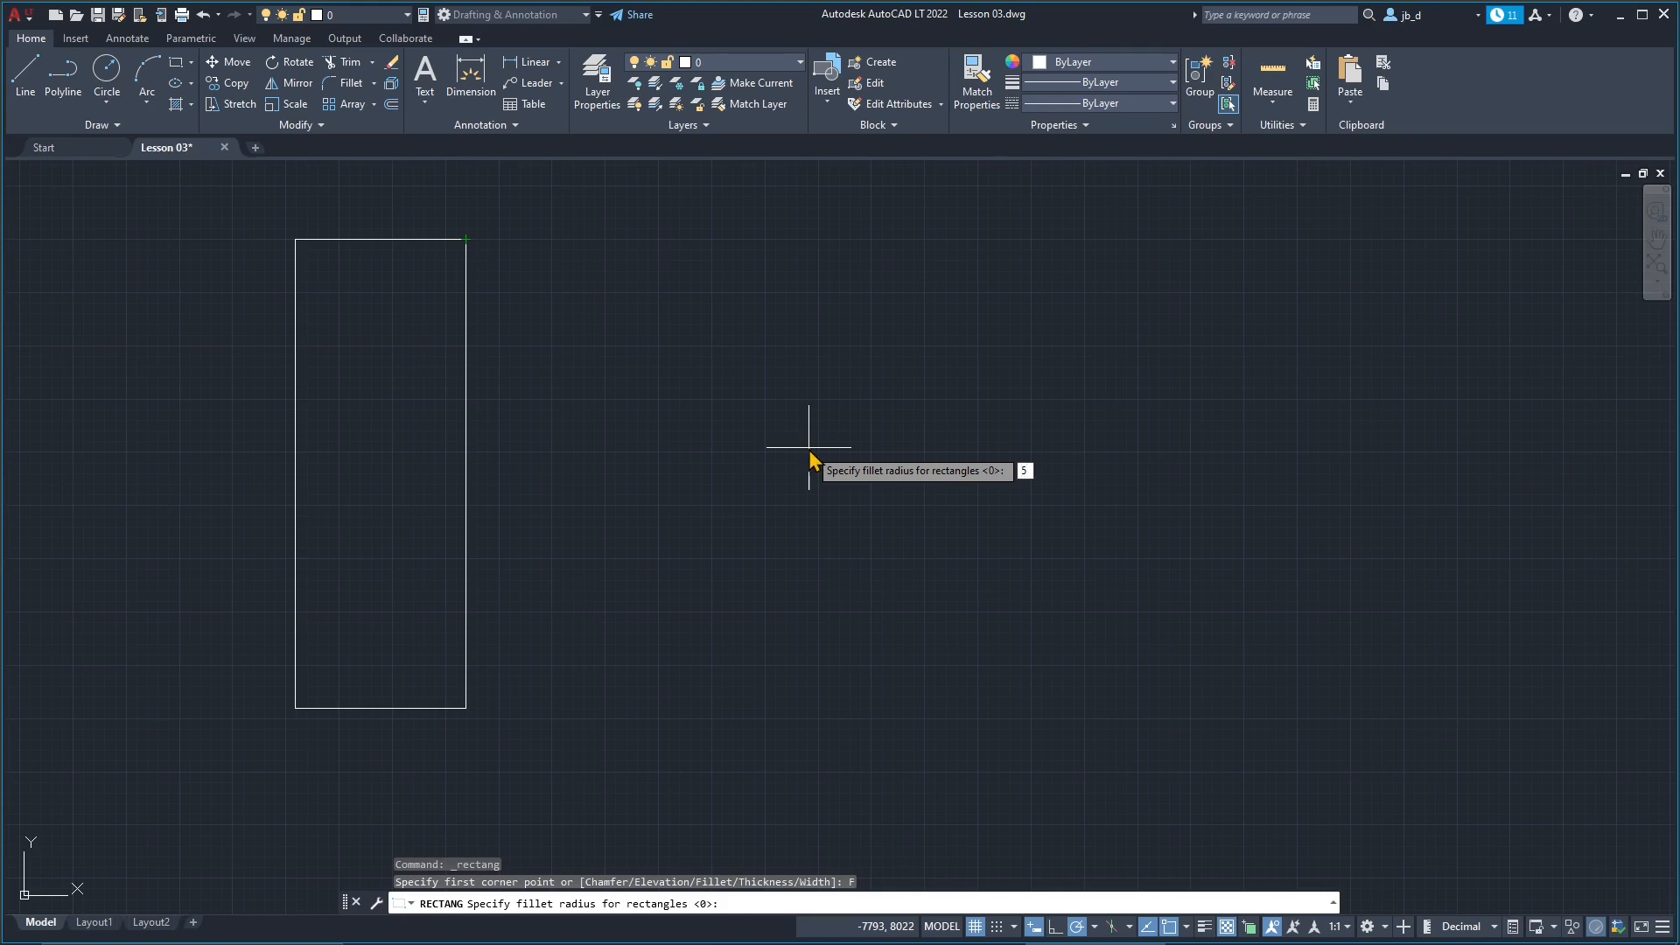
pyautogui.press('Return')
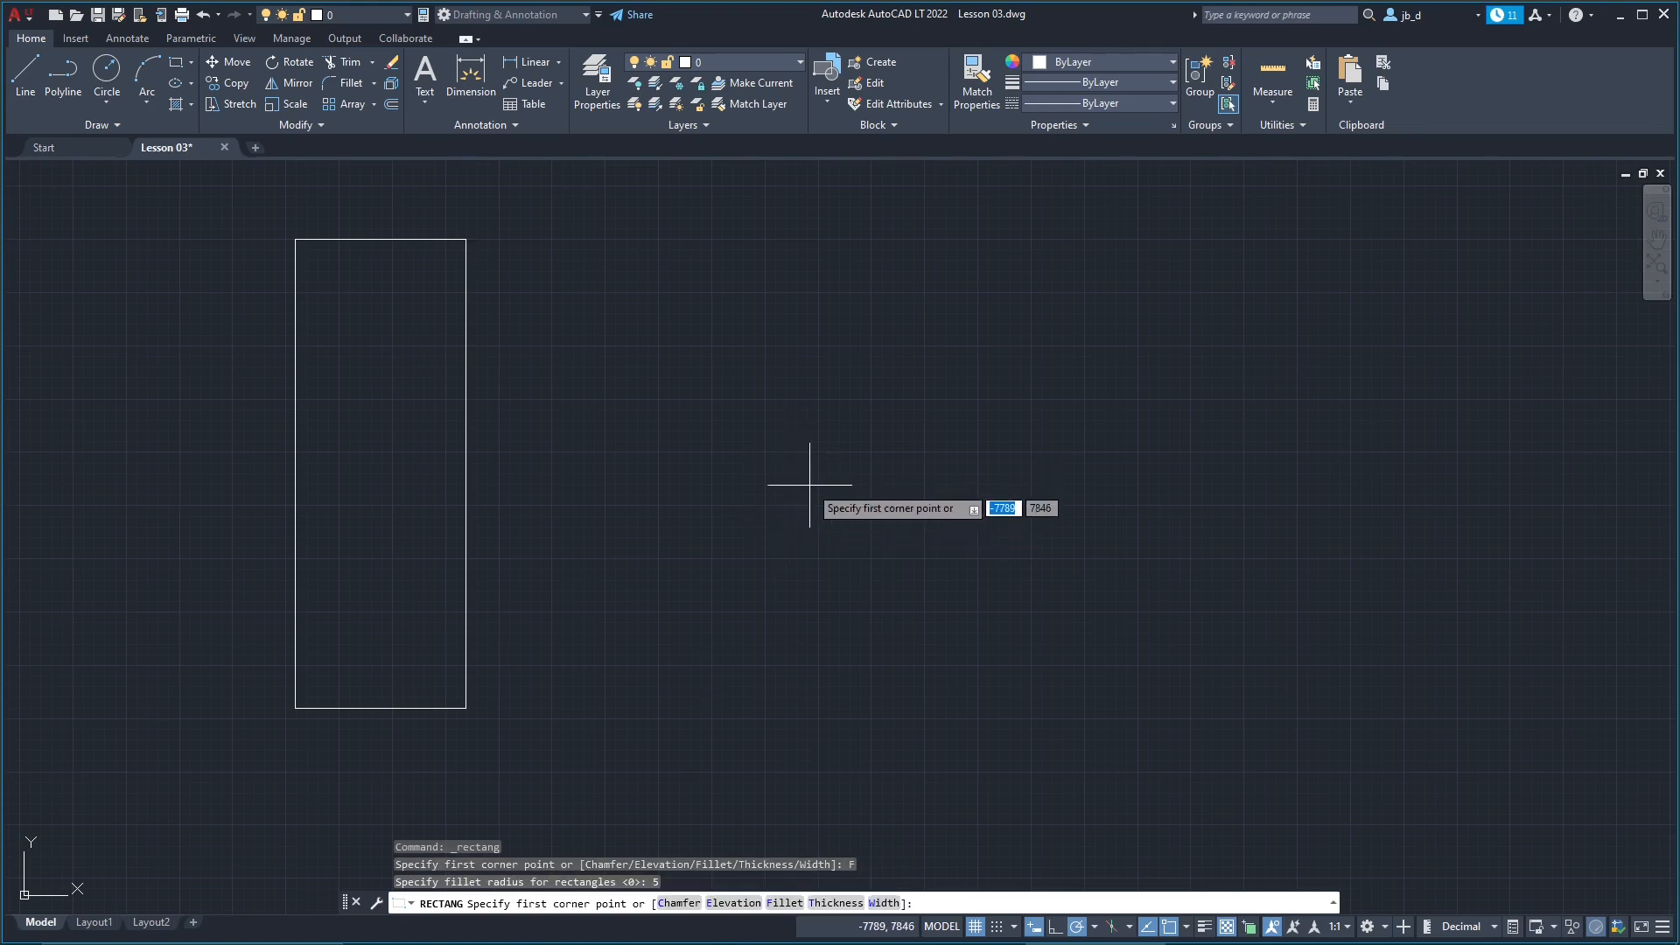
# Step: Draw a small upright rectangle with the filleted corners in the empty area beside the 800 by 2200 rectangle
pyautogui.scroll(3, 666, 587)
pyautogui.moveTo(666, 588); pyautogui.dragTo(1033, 523, button='middle')
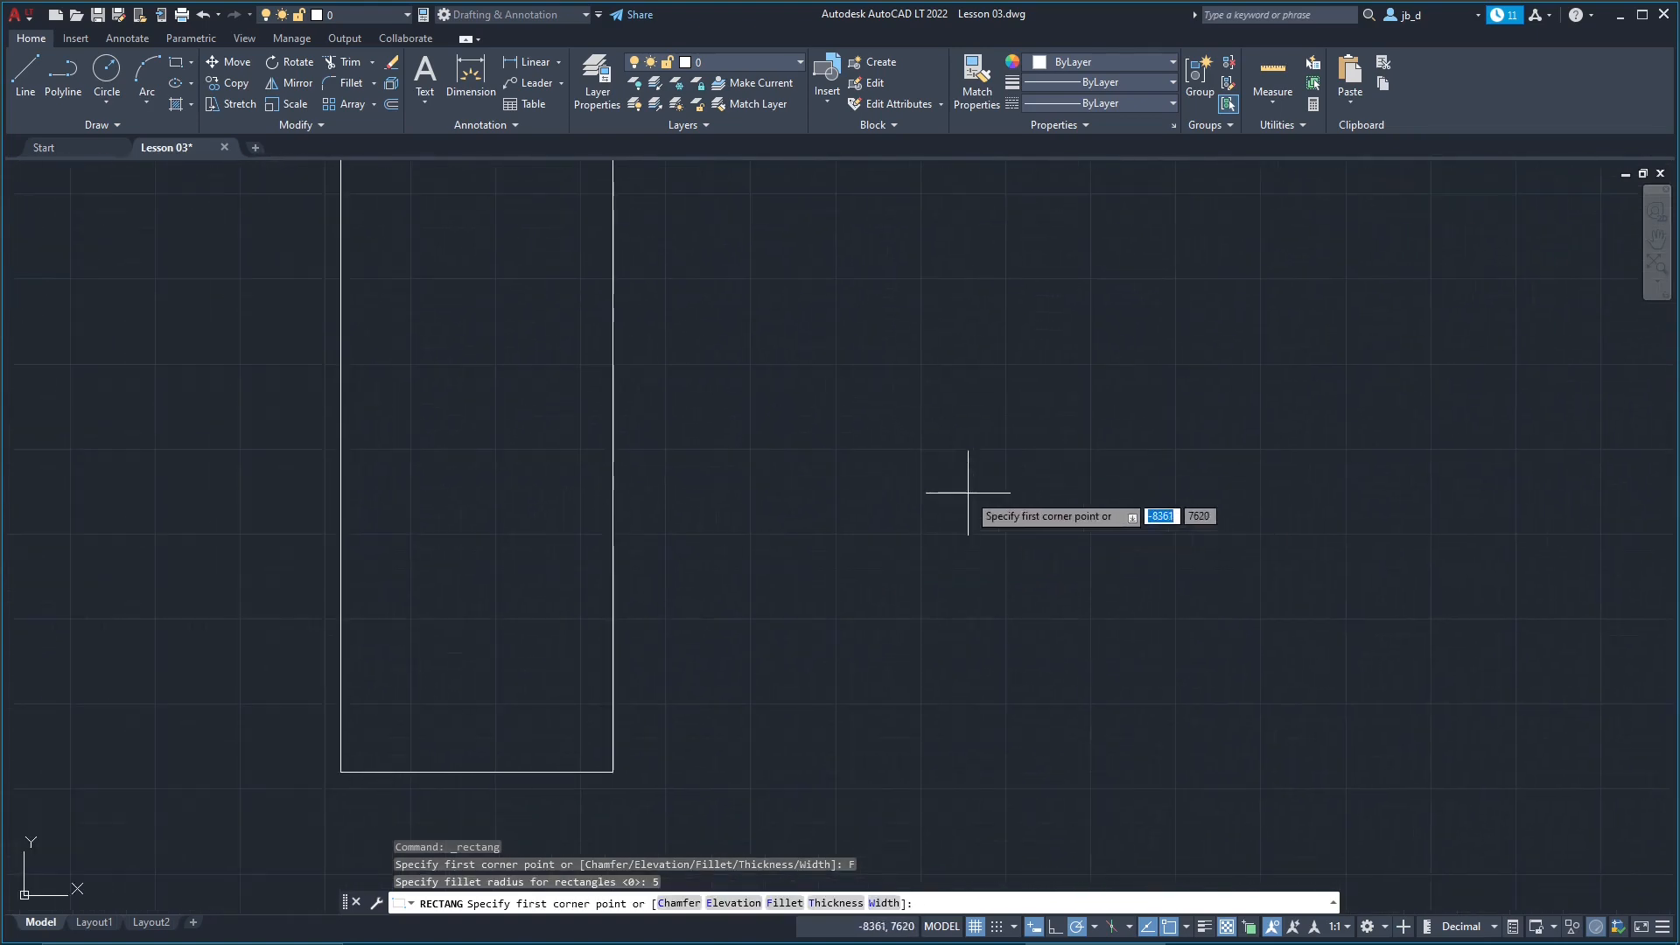
pyautogui.click(880, 503)
pyautogui.scroll(6, 902, 569)
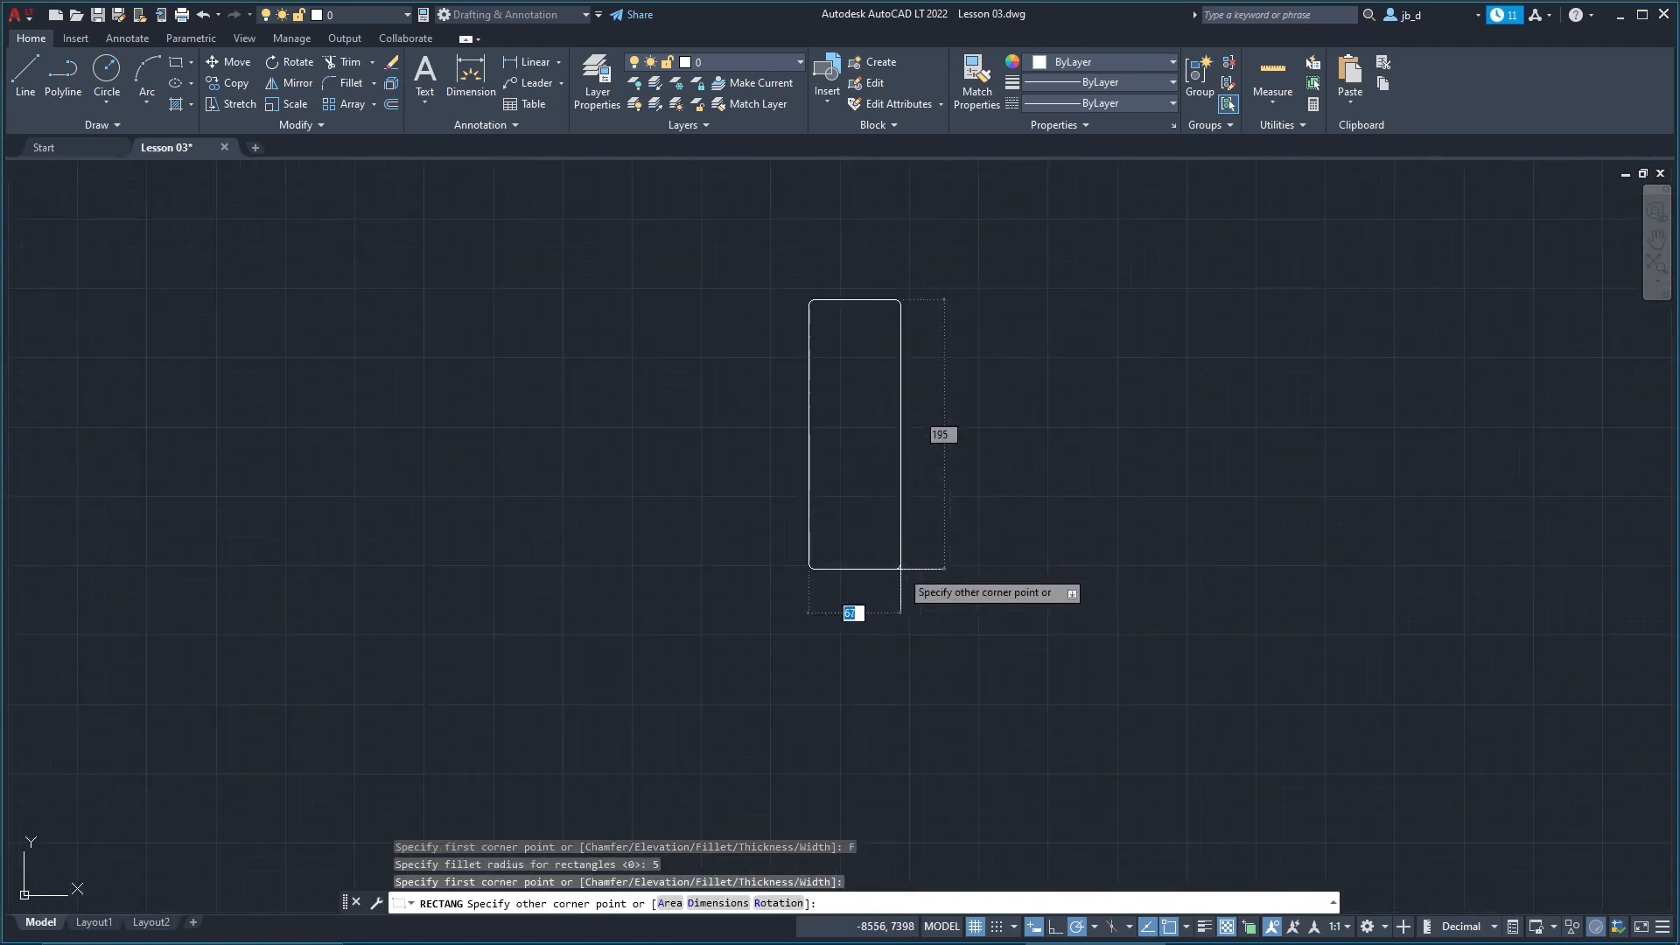
pyautogui.scroll(4, 964, 561)
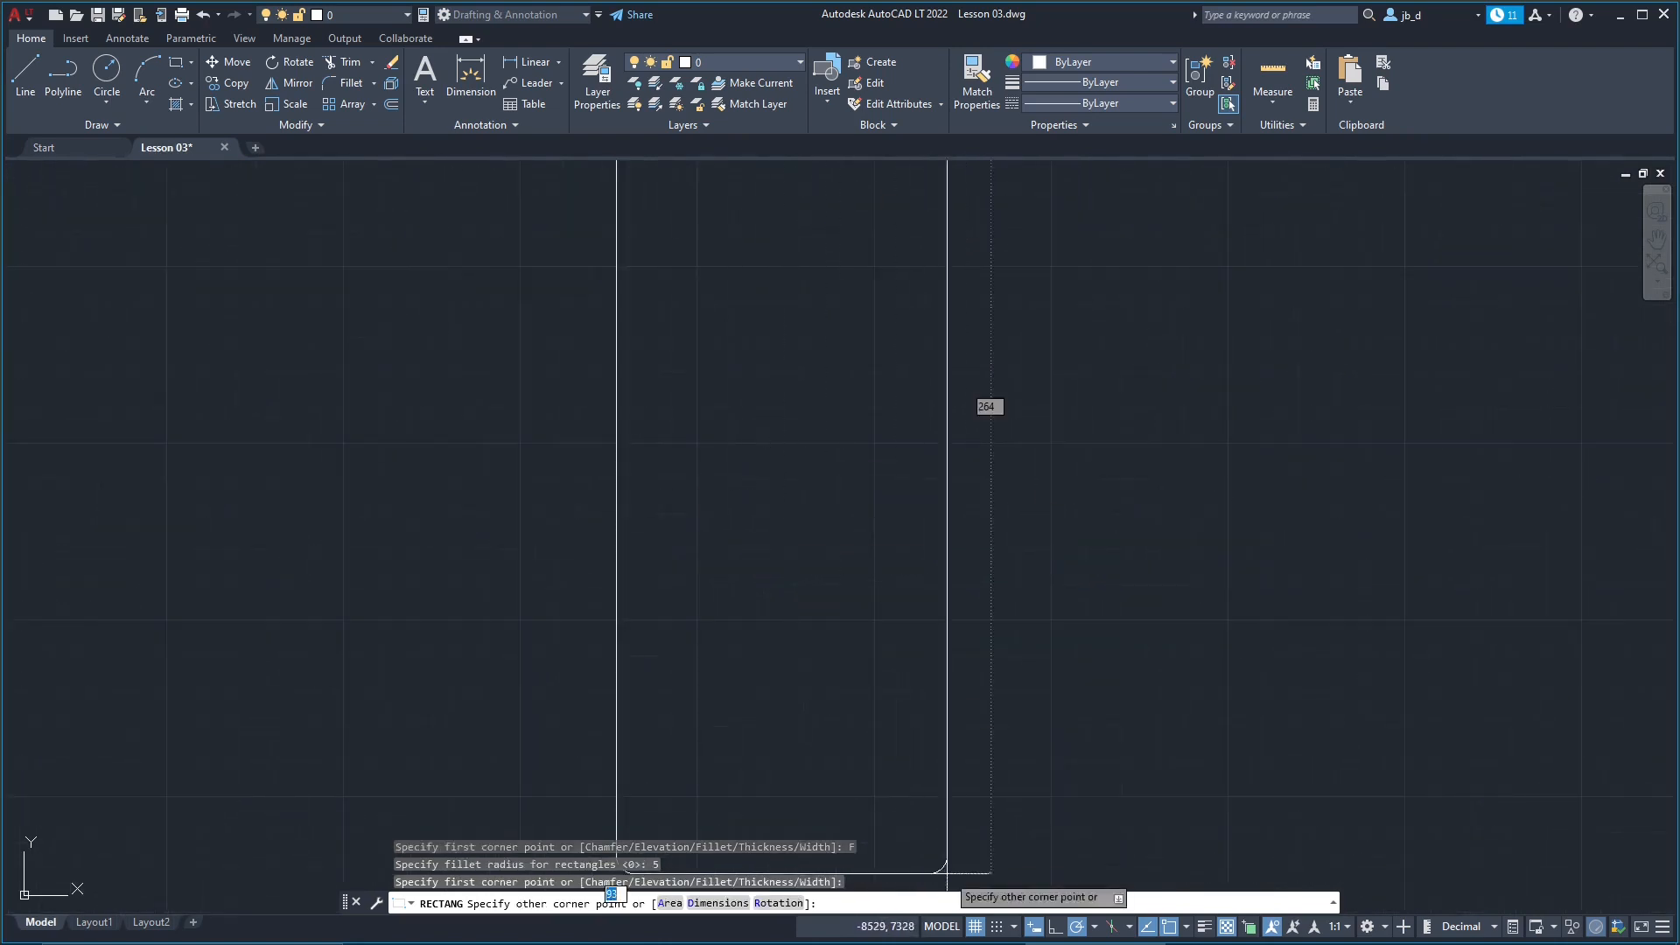
pyautogui.scroll(-3, 954, 876)
pyautogui.scroll(-2, 818, 506)
pyautogui.scroll(4, 818, 506)
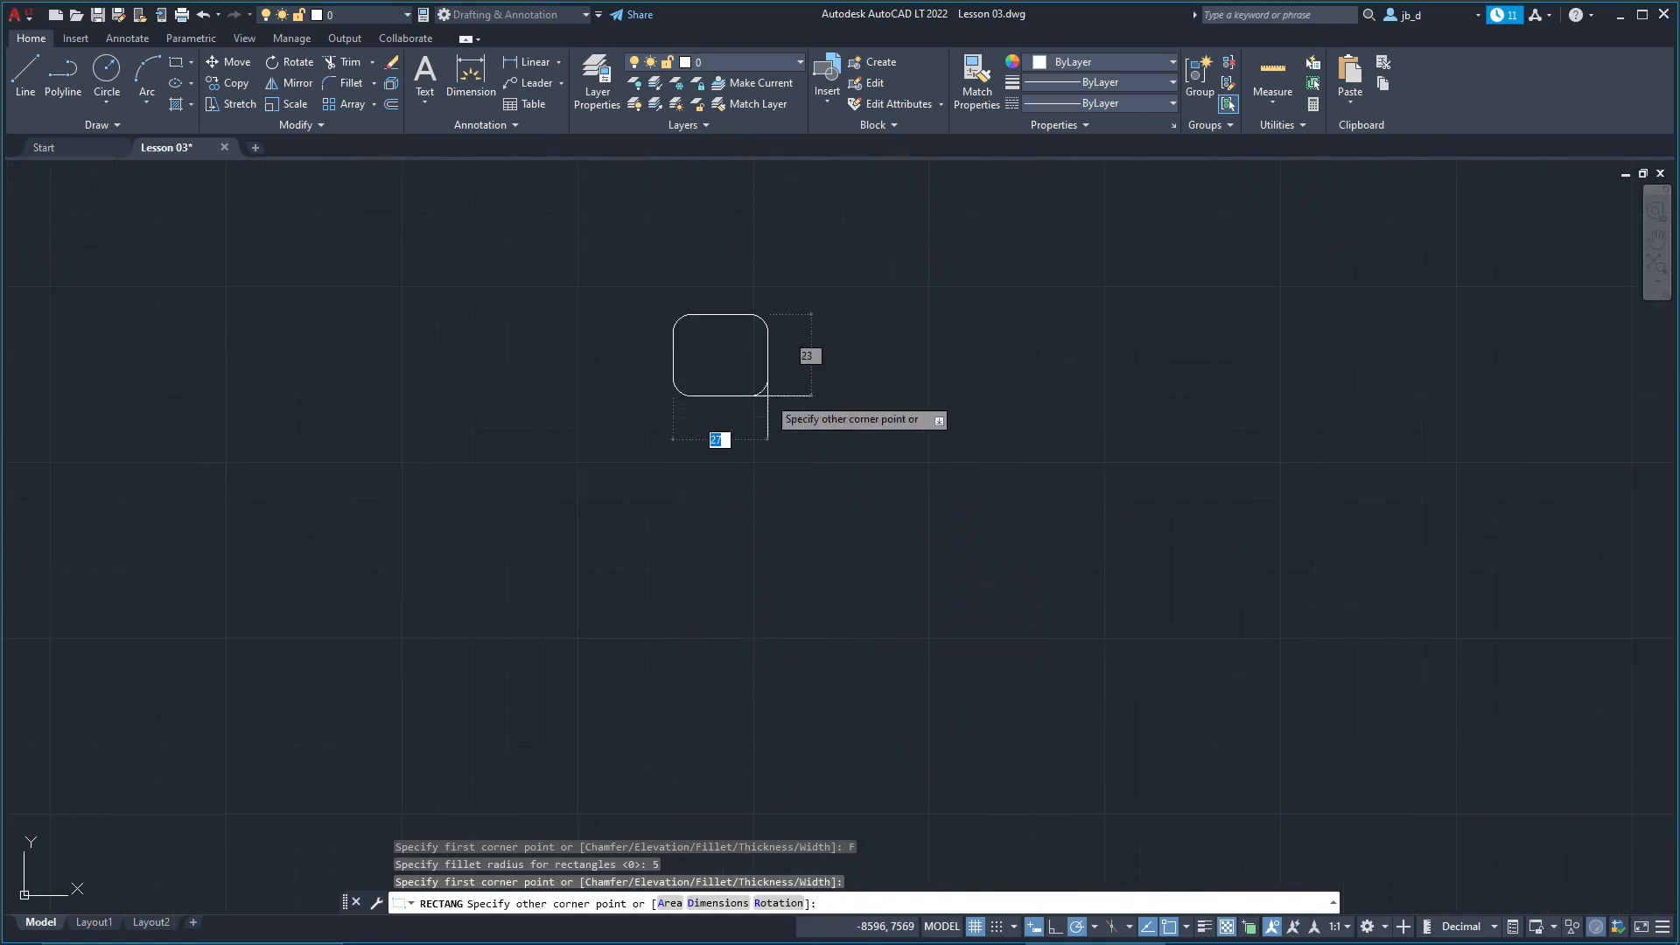
pyautogui.scroll(4, 757, 389)
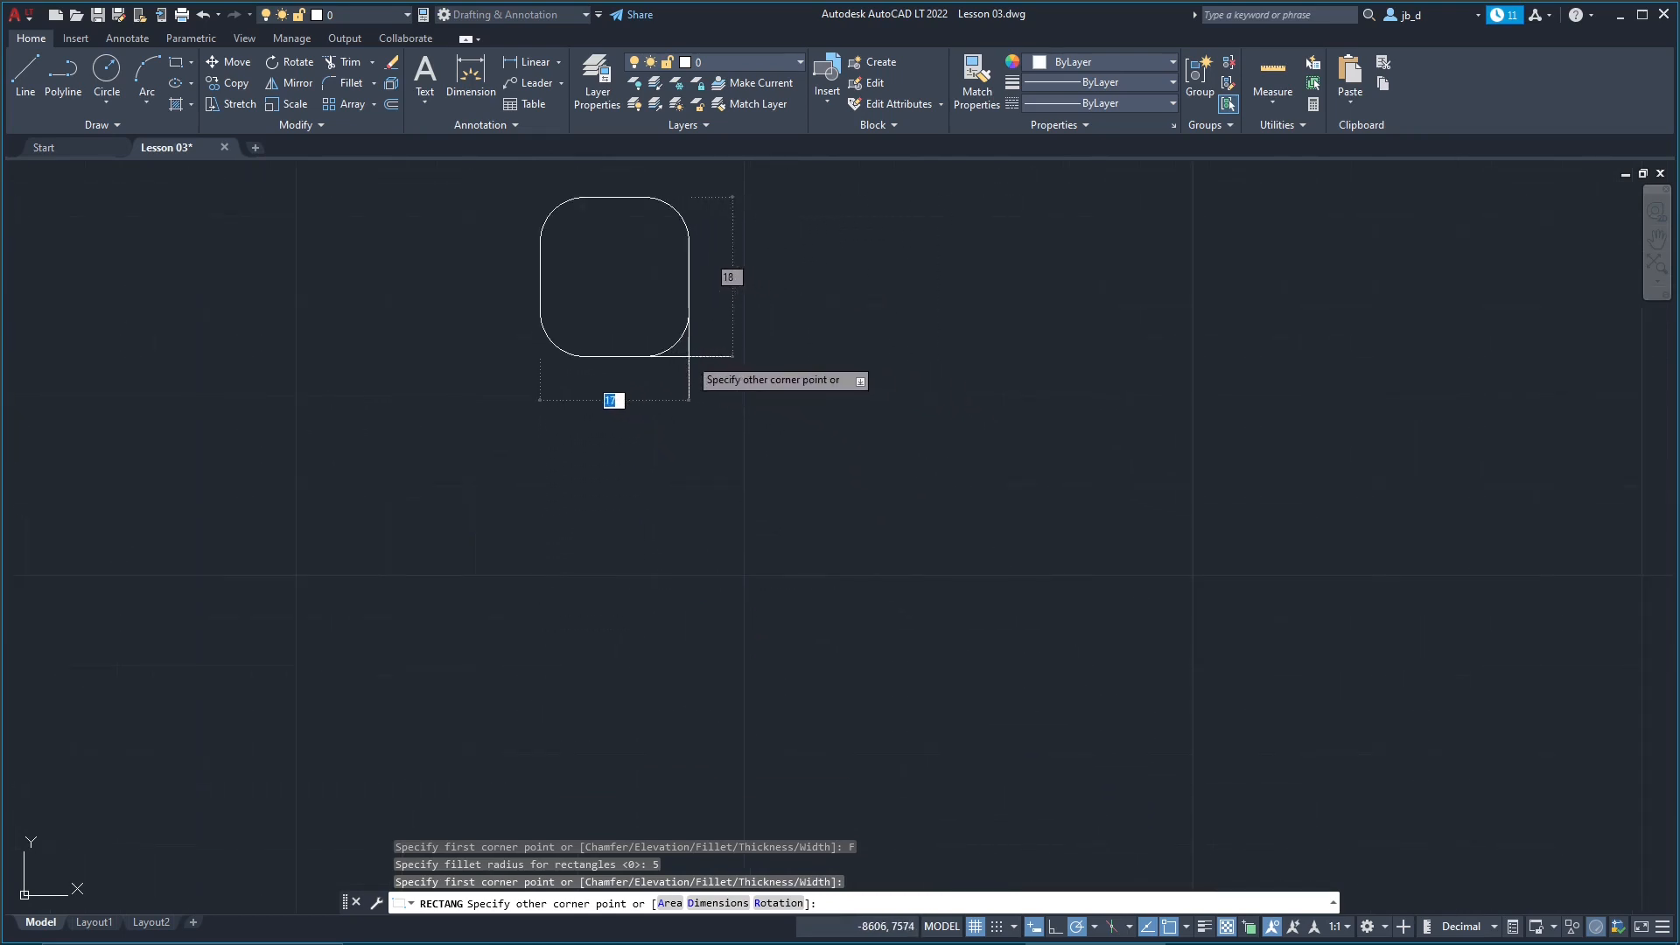
pyautogui.scroll(-4, 731, 425)
pyautogui.scroll(3, 714, 411)
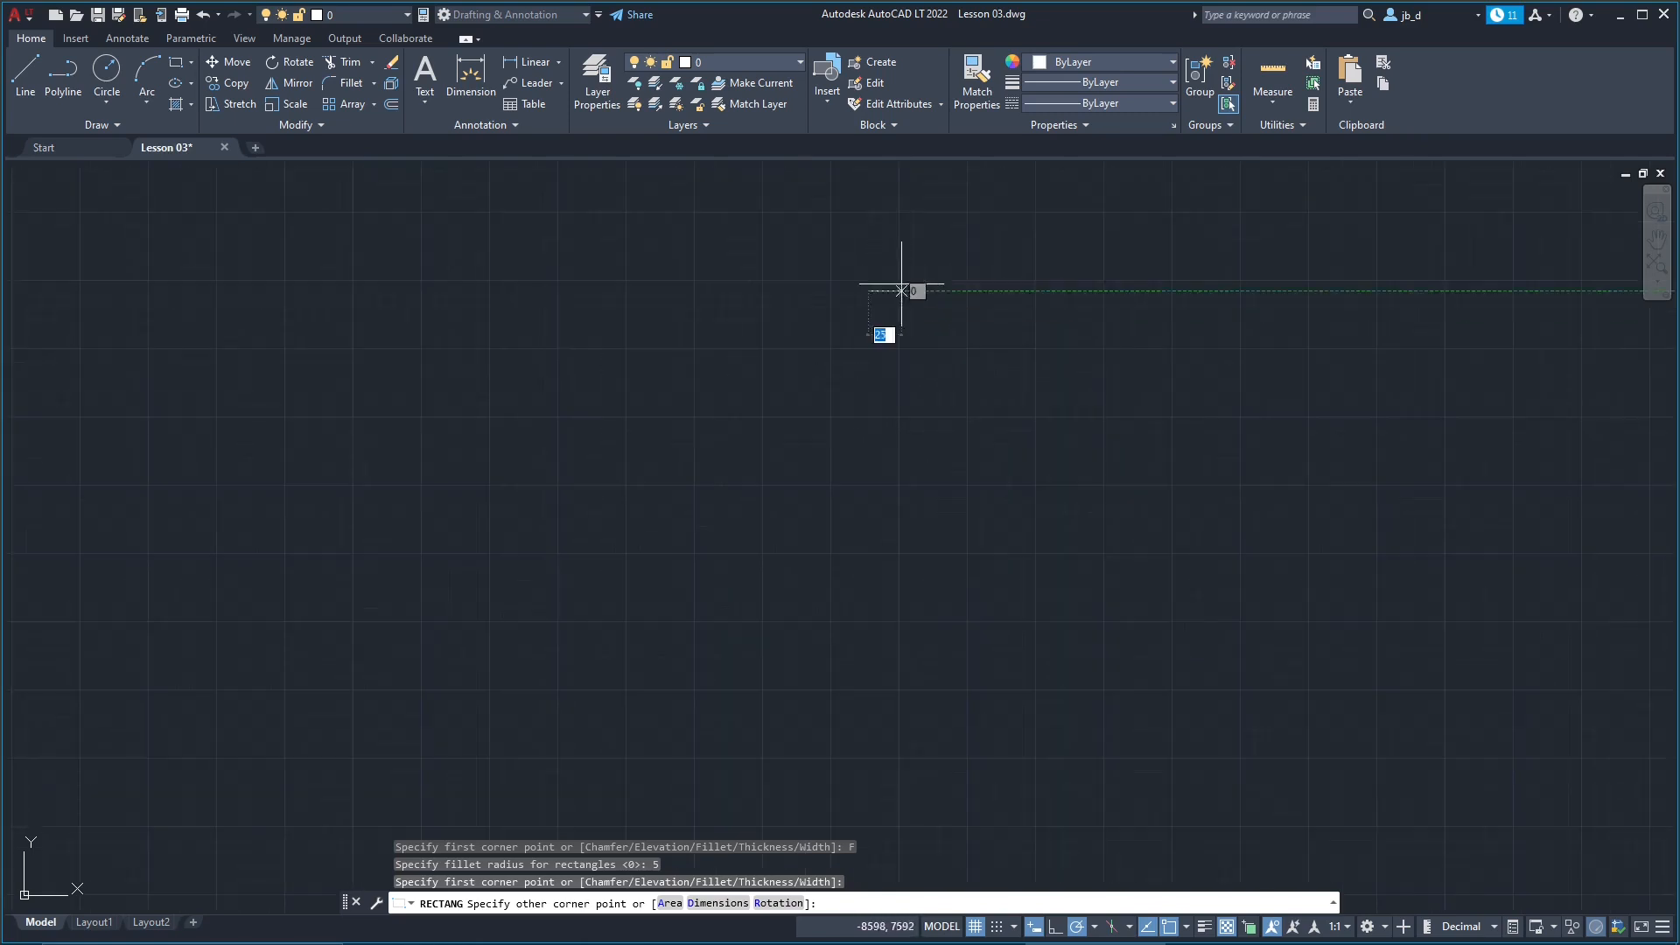
pyautogui.scroll(2, 1005, 609)
pyautogui.scroll(-2, 999, 692)
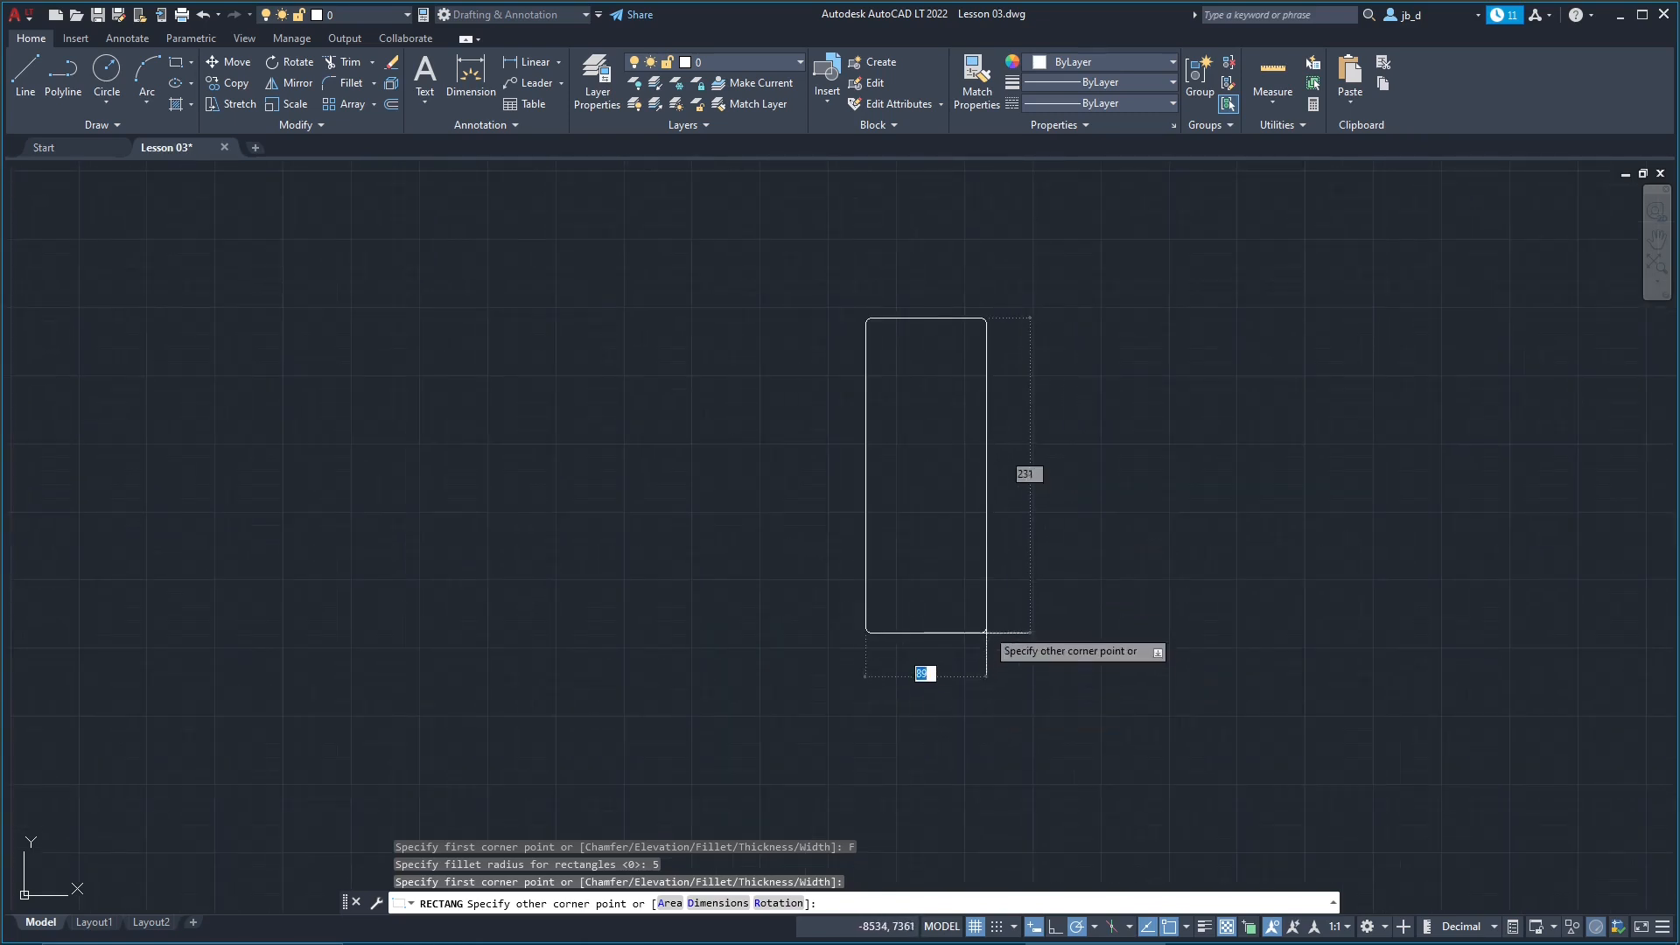
pyautogui.click(984, 583)
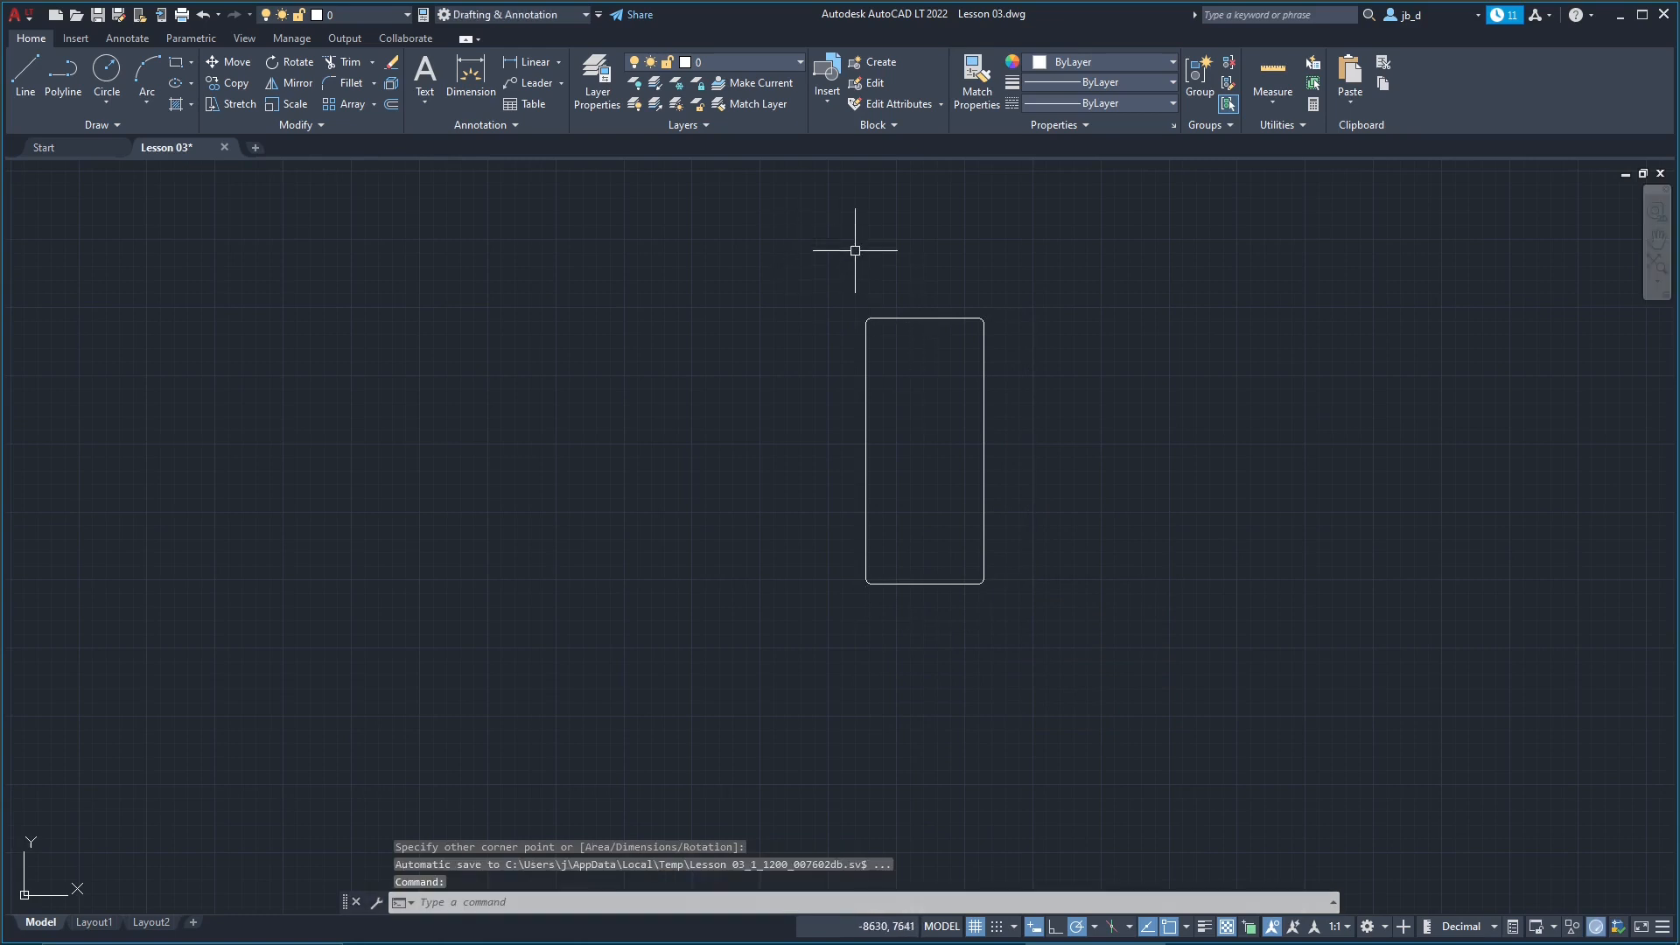
# Step: Start another rectangle and set its Fillet option to a radius of 0
pyautogui.scroll(2, 964, 525)
pyautogui.moveTo(895, 423); pyautogui.dragTo(799, 532, button='middle')
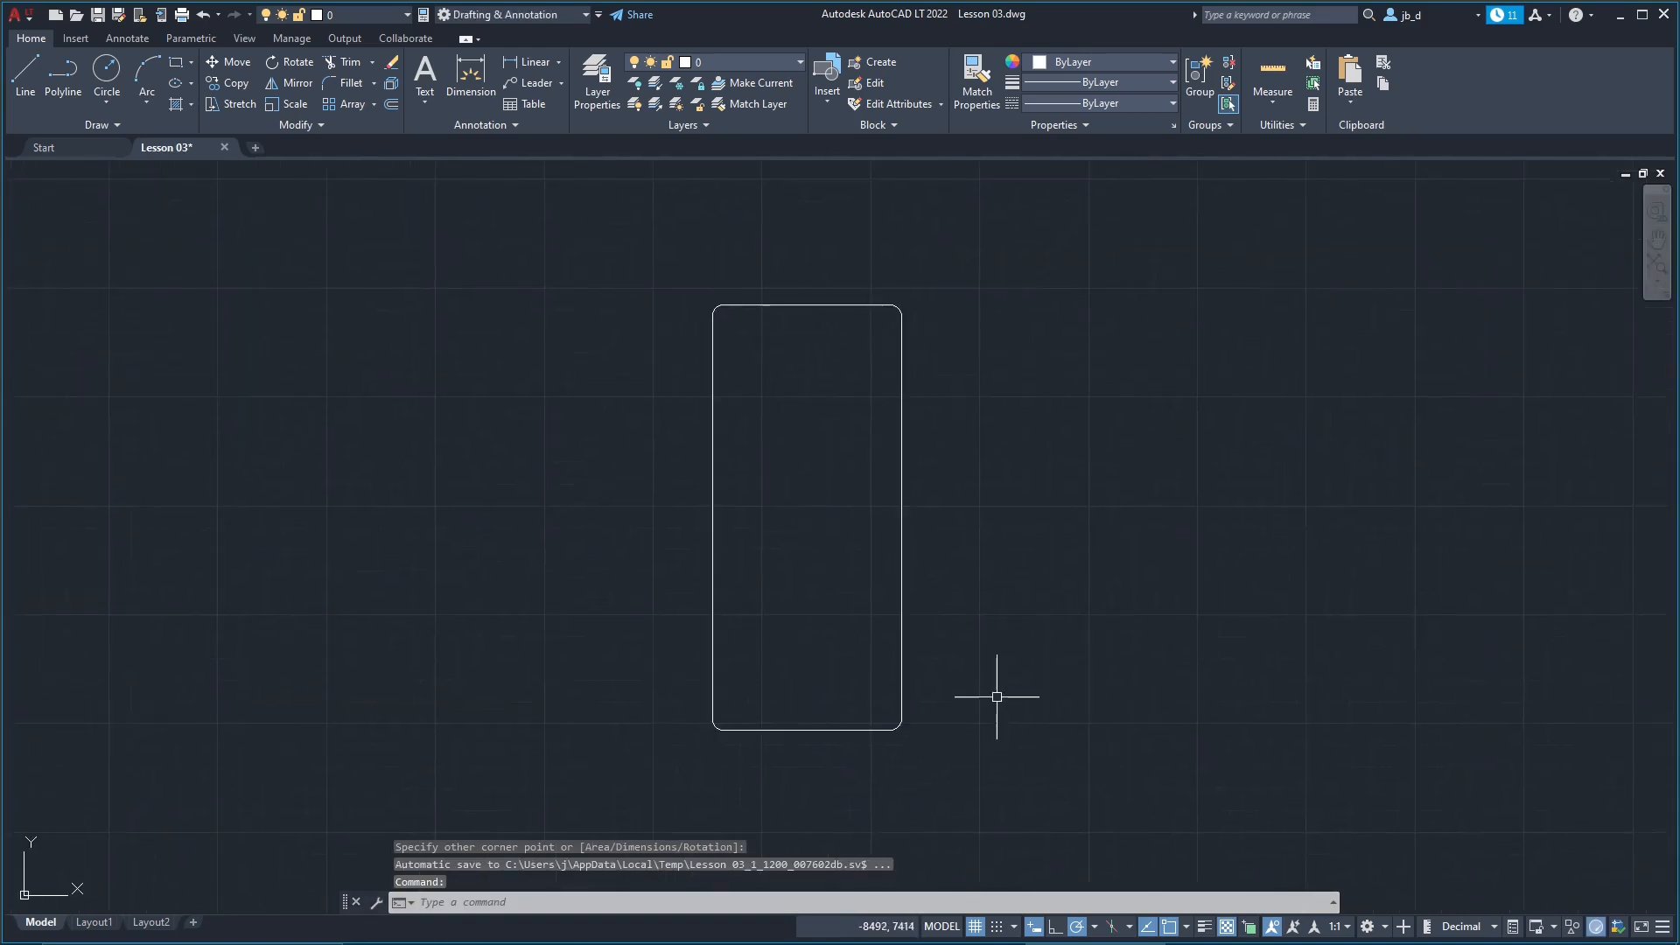
pyautogui.moveTo(1252, 615); pyautogui.dragTo(1159, 592, button='middle')
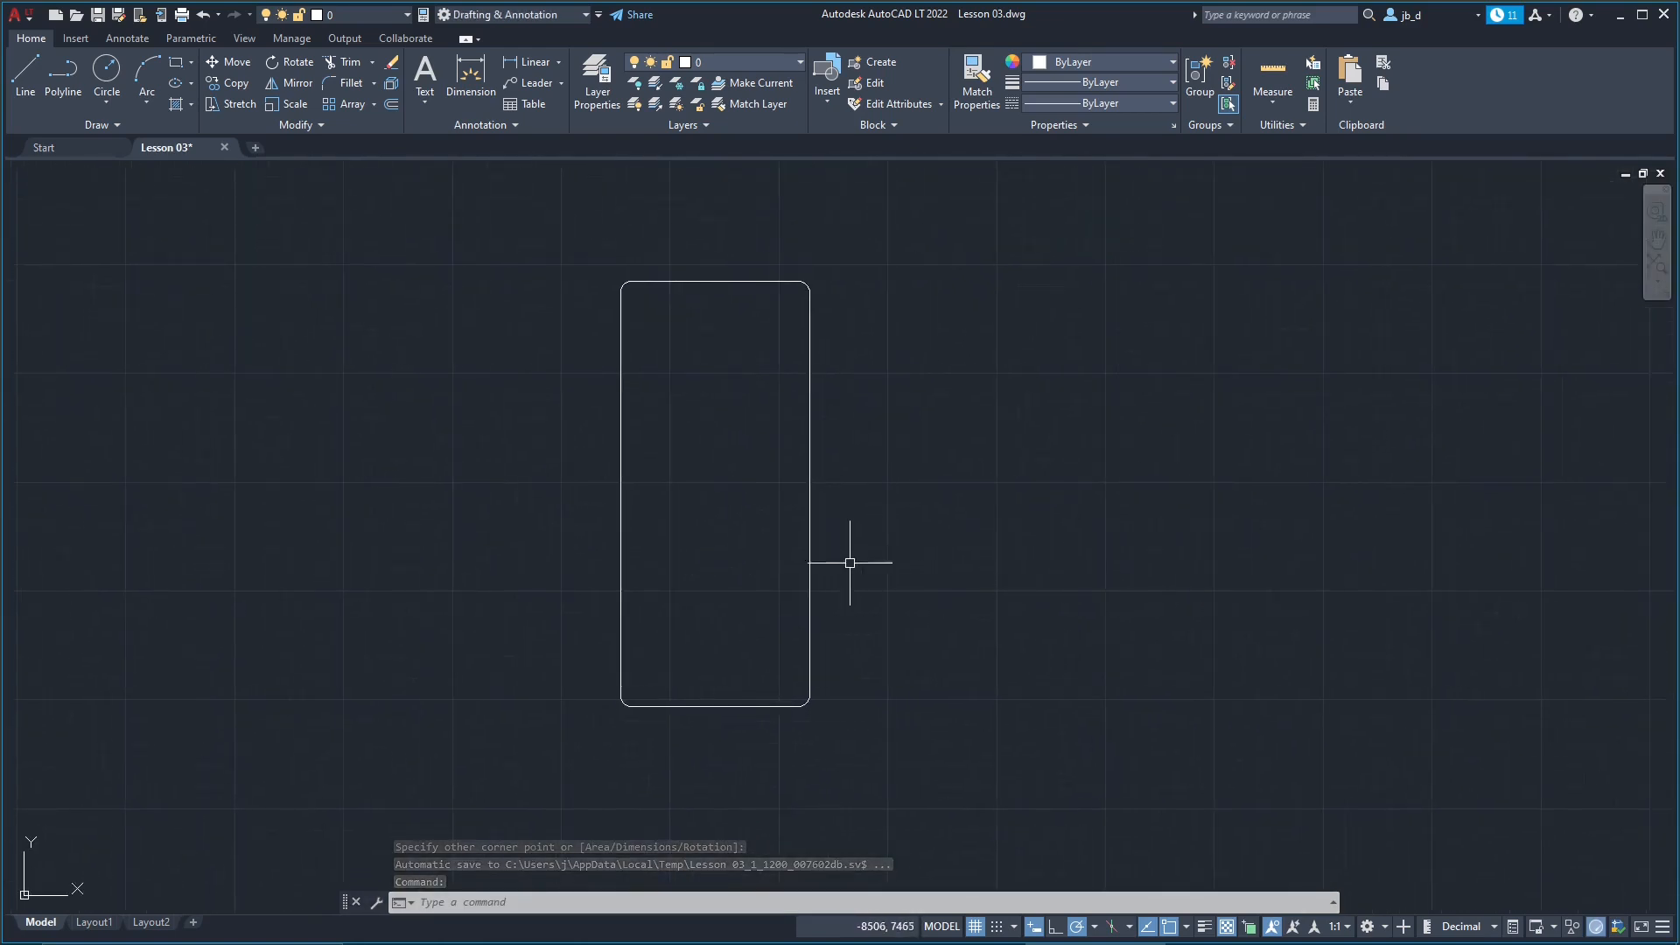
pyautogui.scroll(-2, 780, 555)
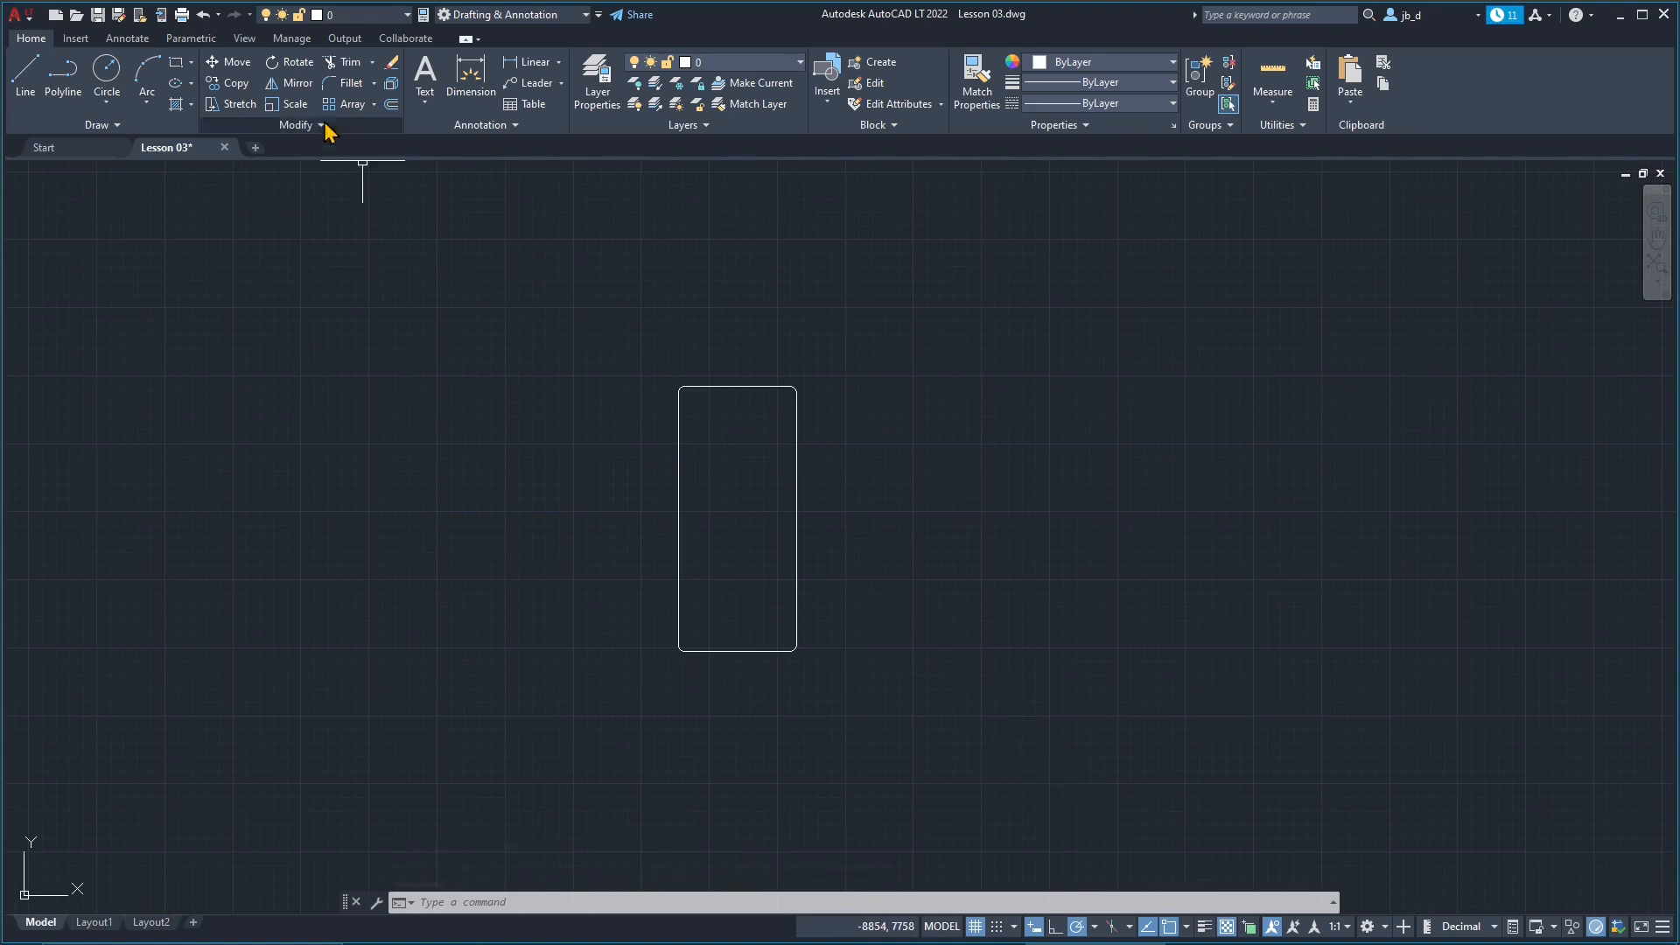
pyautogui.click(176, 62)
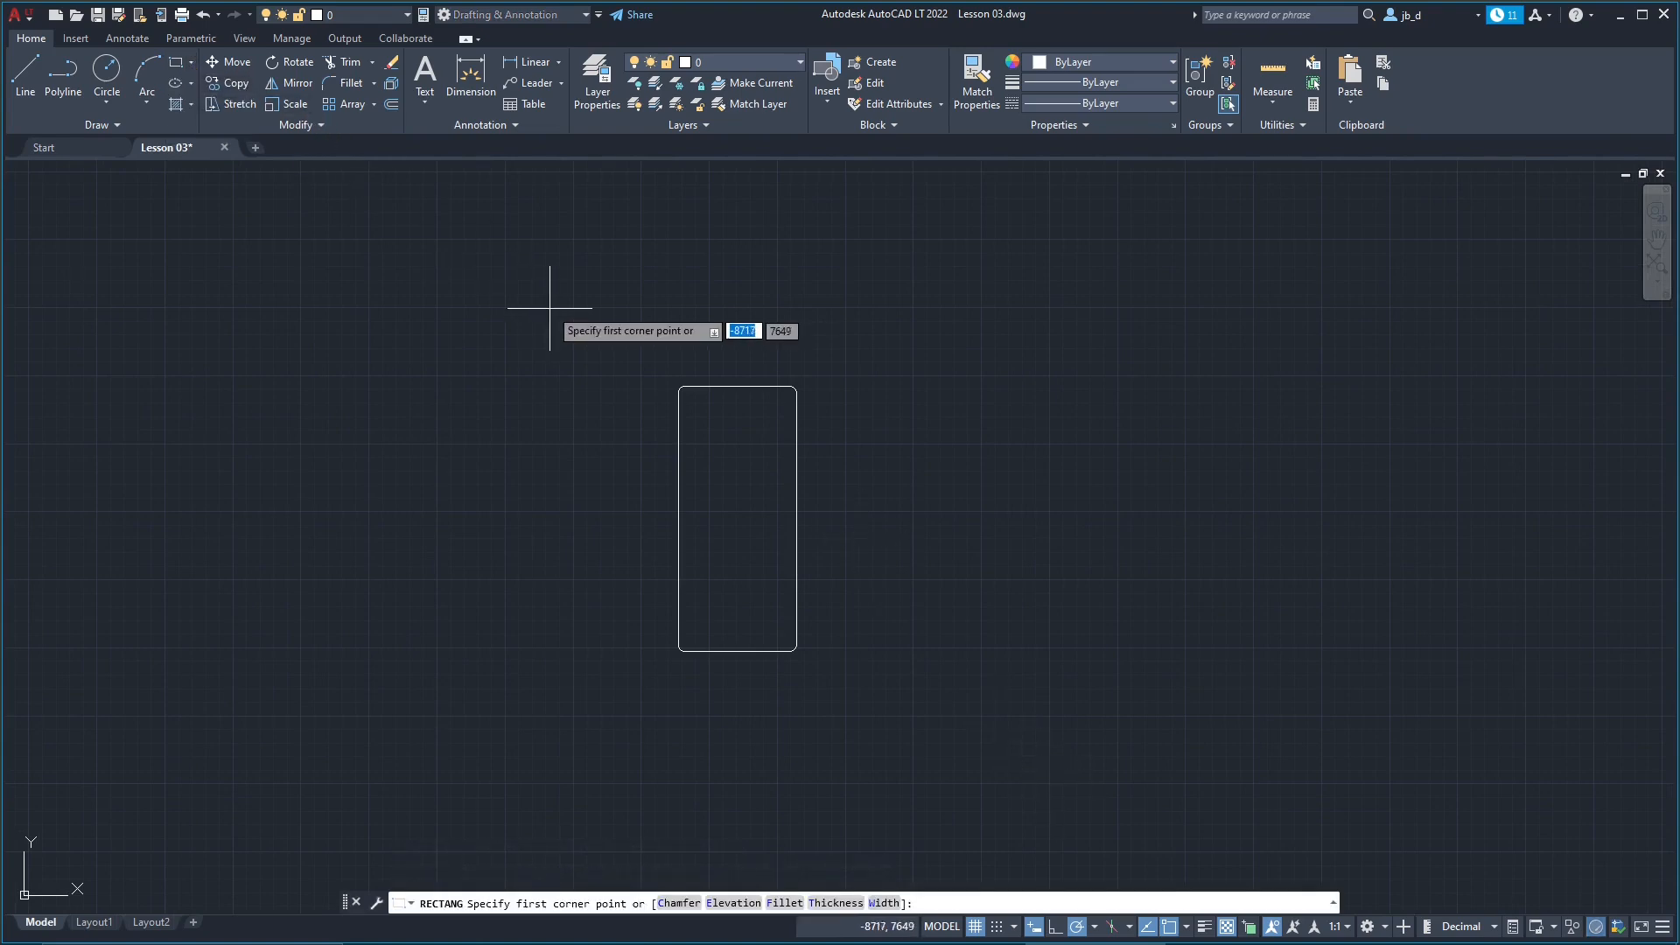
pyautogui.moveTo(983, 512); pyautogui.dragTo(897, 490, button='middle')
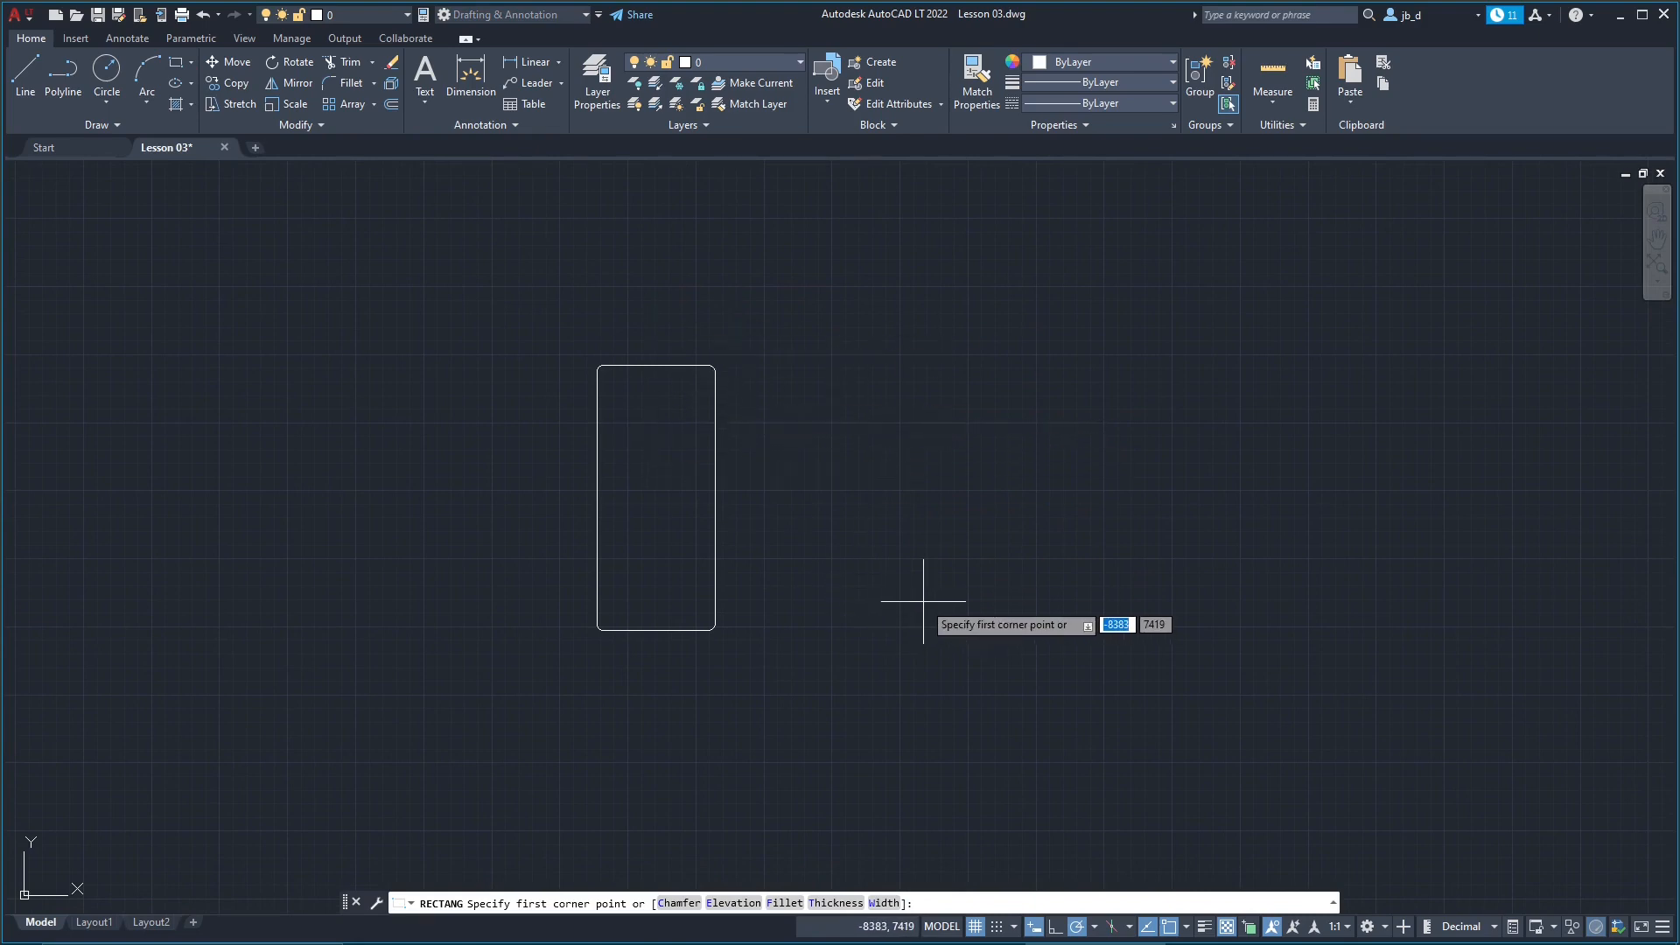
pyautogui.scroll(2, 910, 601)
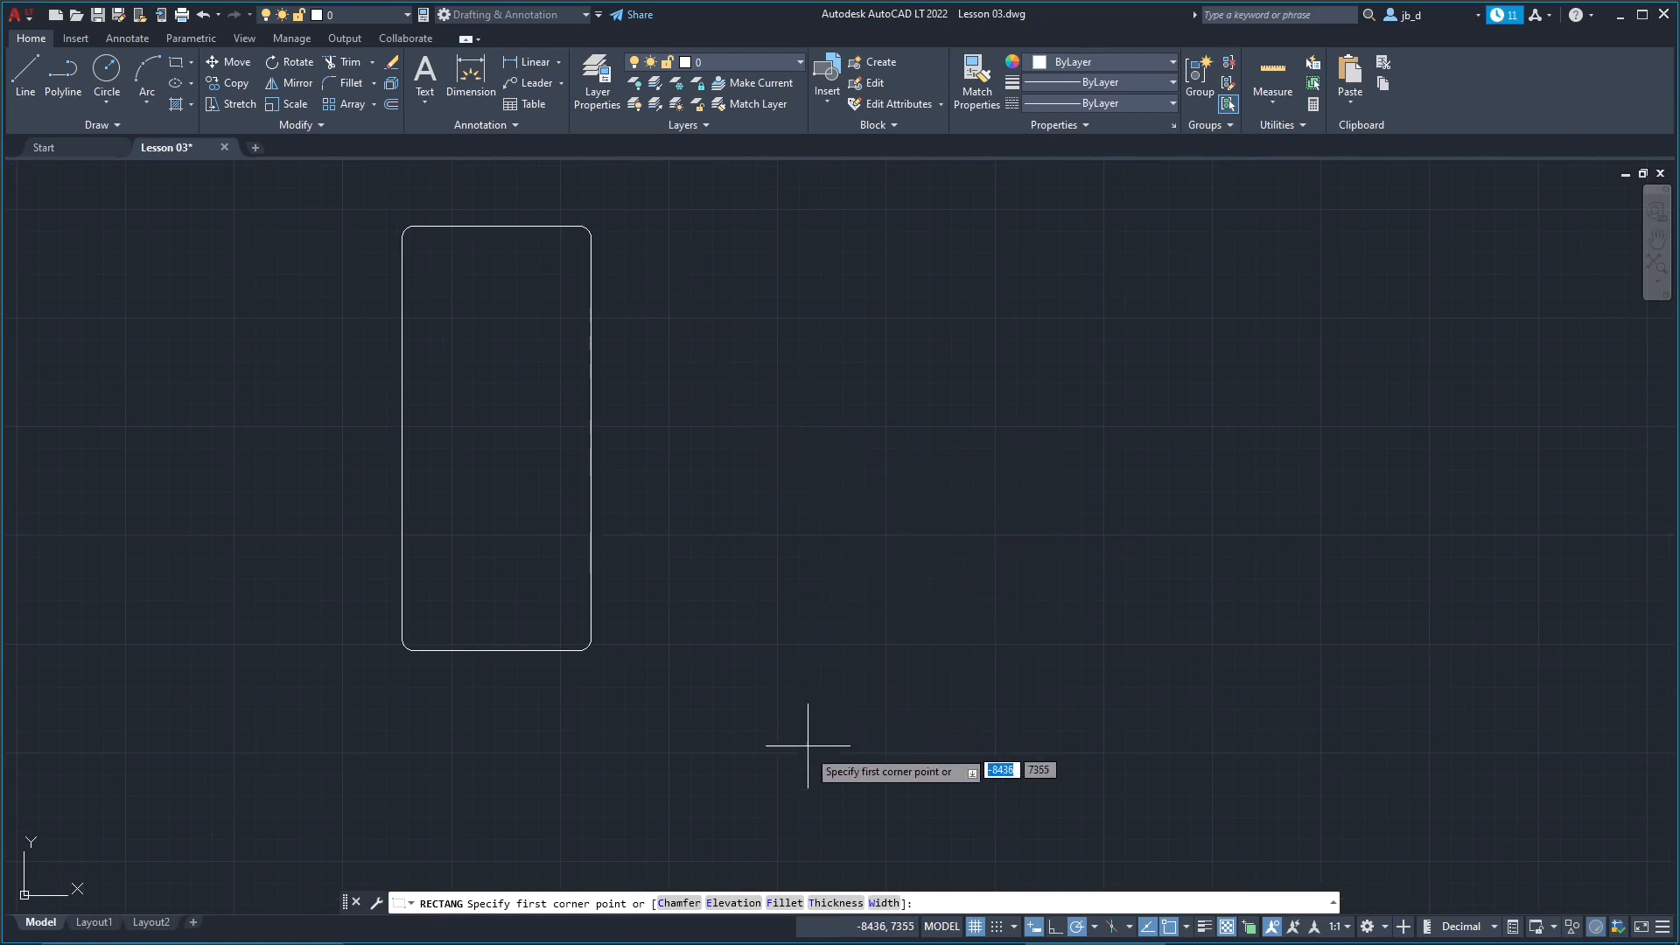
pyautogui.click(785, 904)
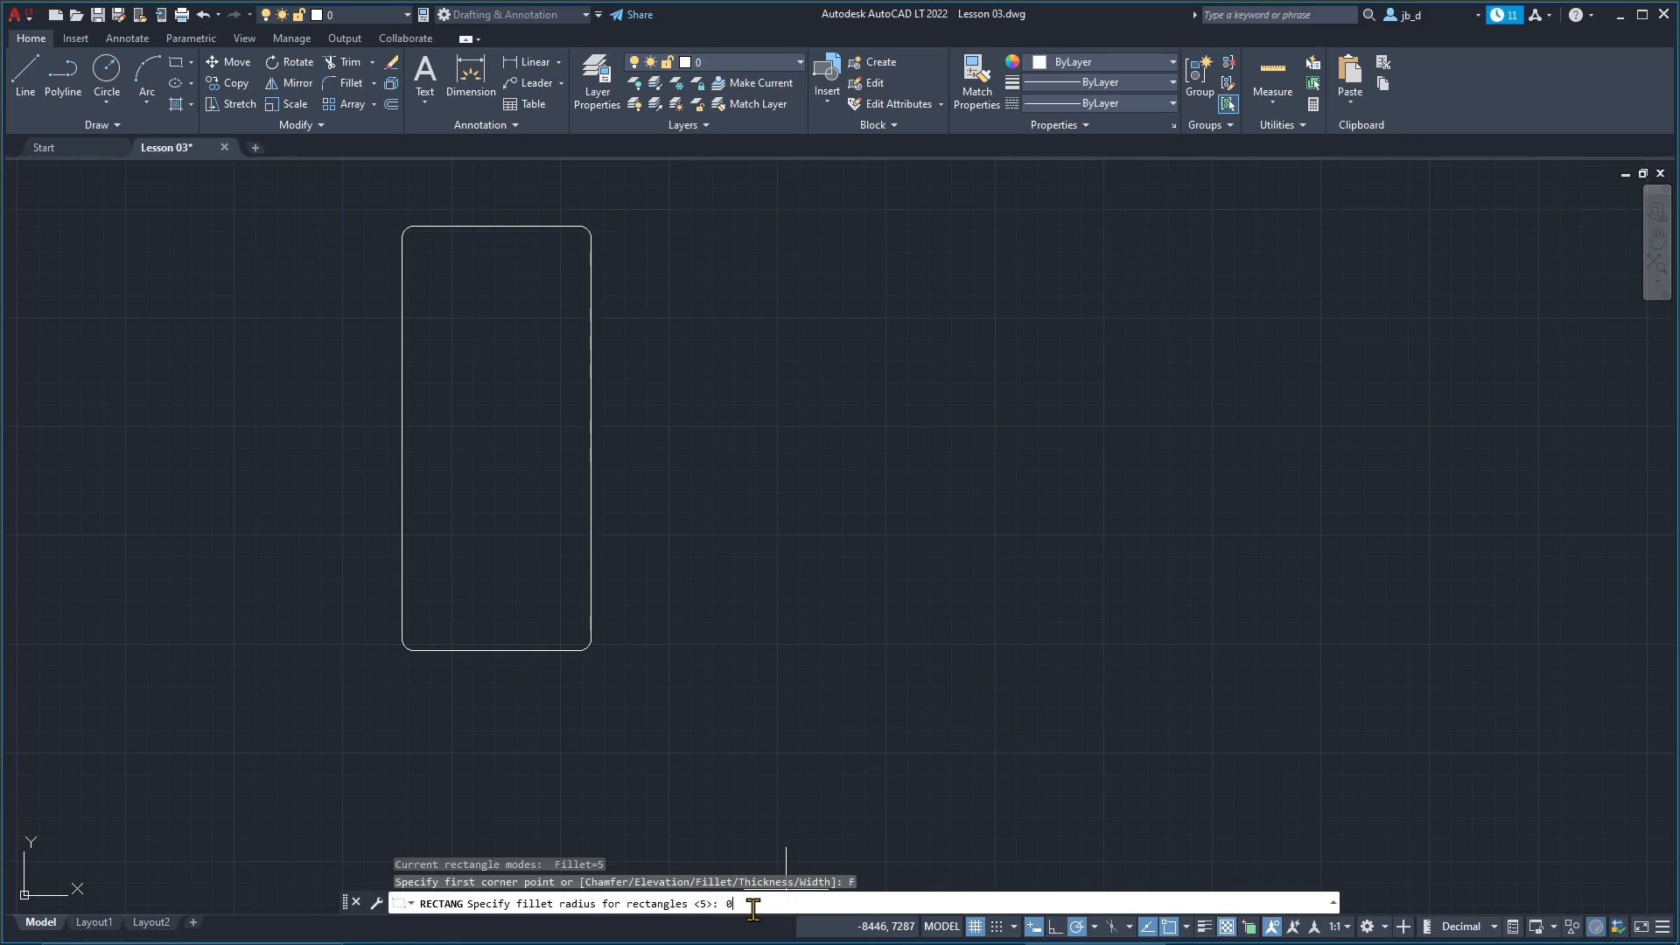
pyautogui.press('Return')
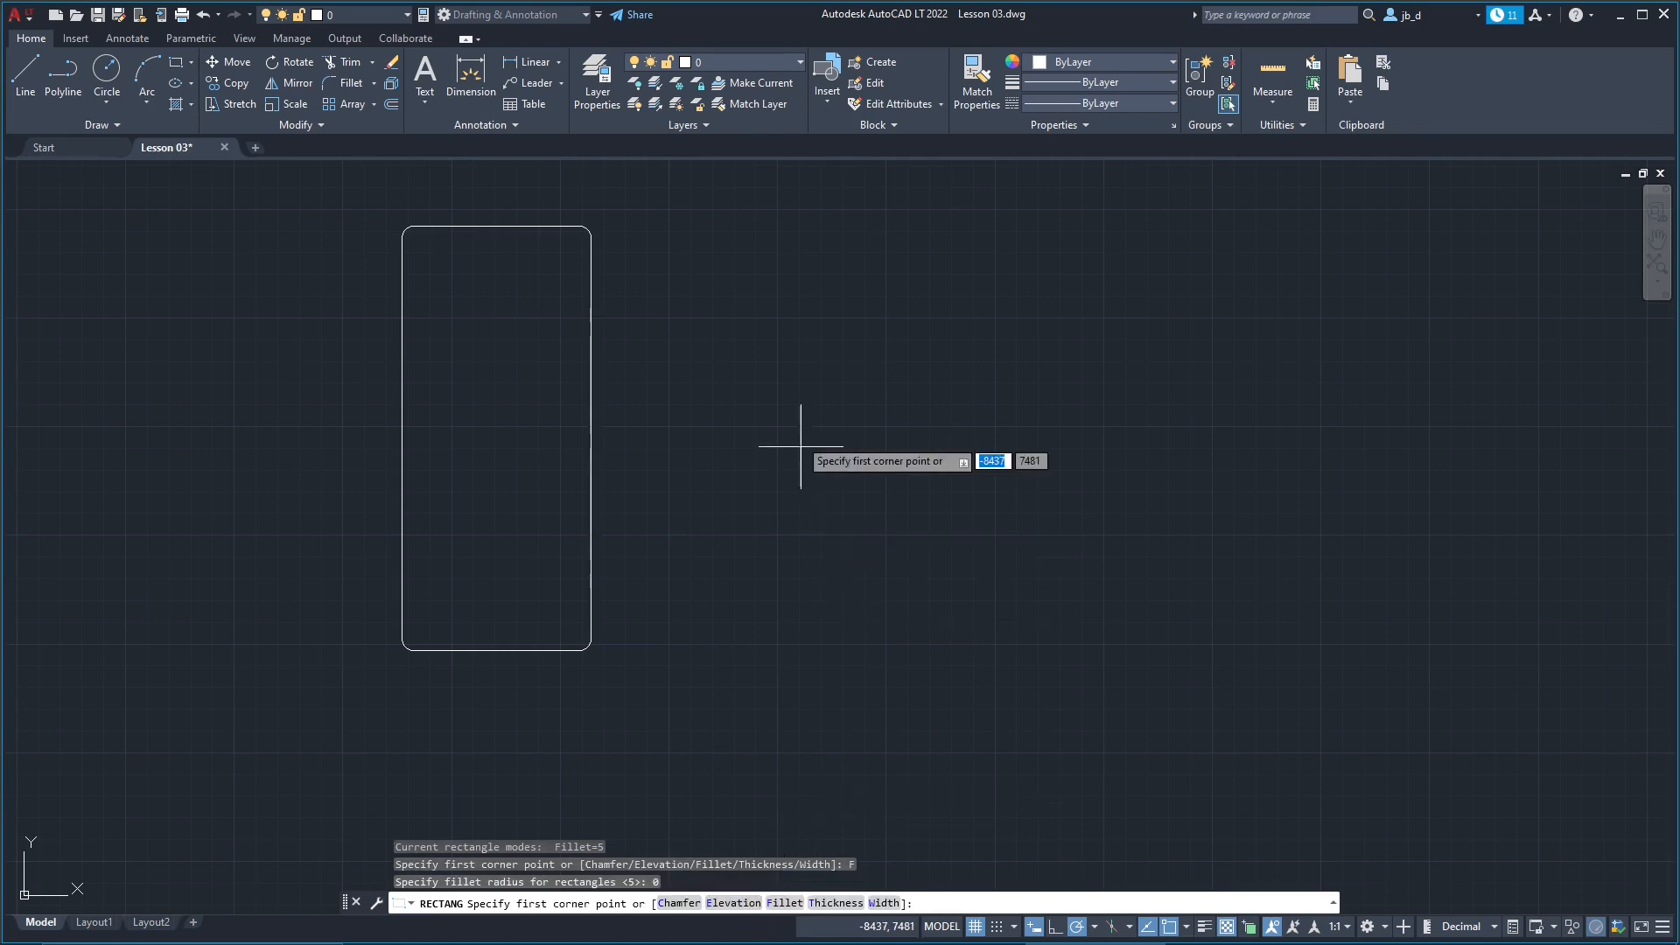
# Step: Draw a 100 by 100 square with sharp corners to the right of the small filleted rectangle
pyautogui.click(789, 306)
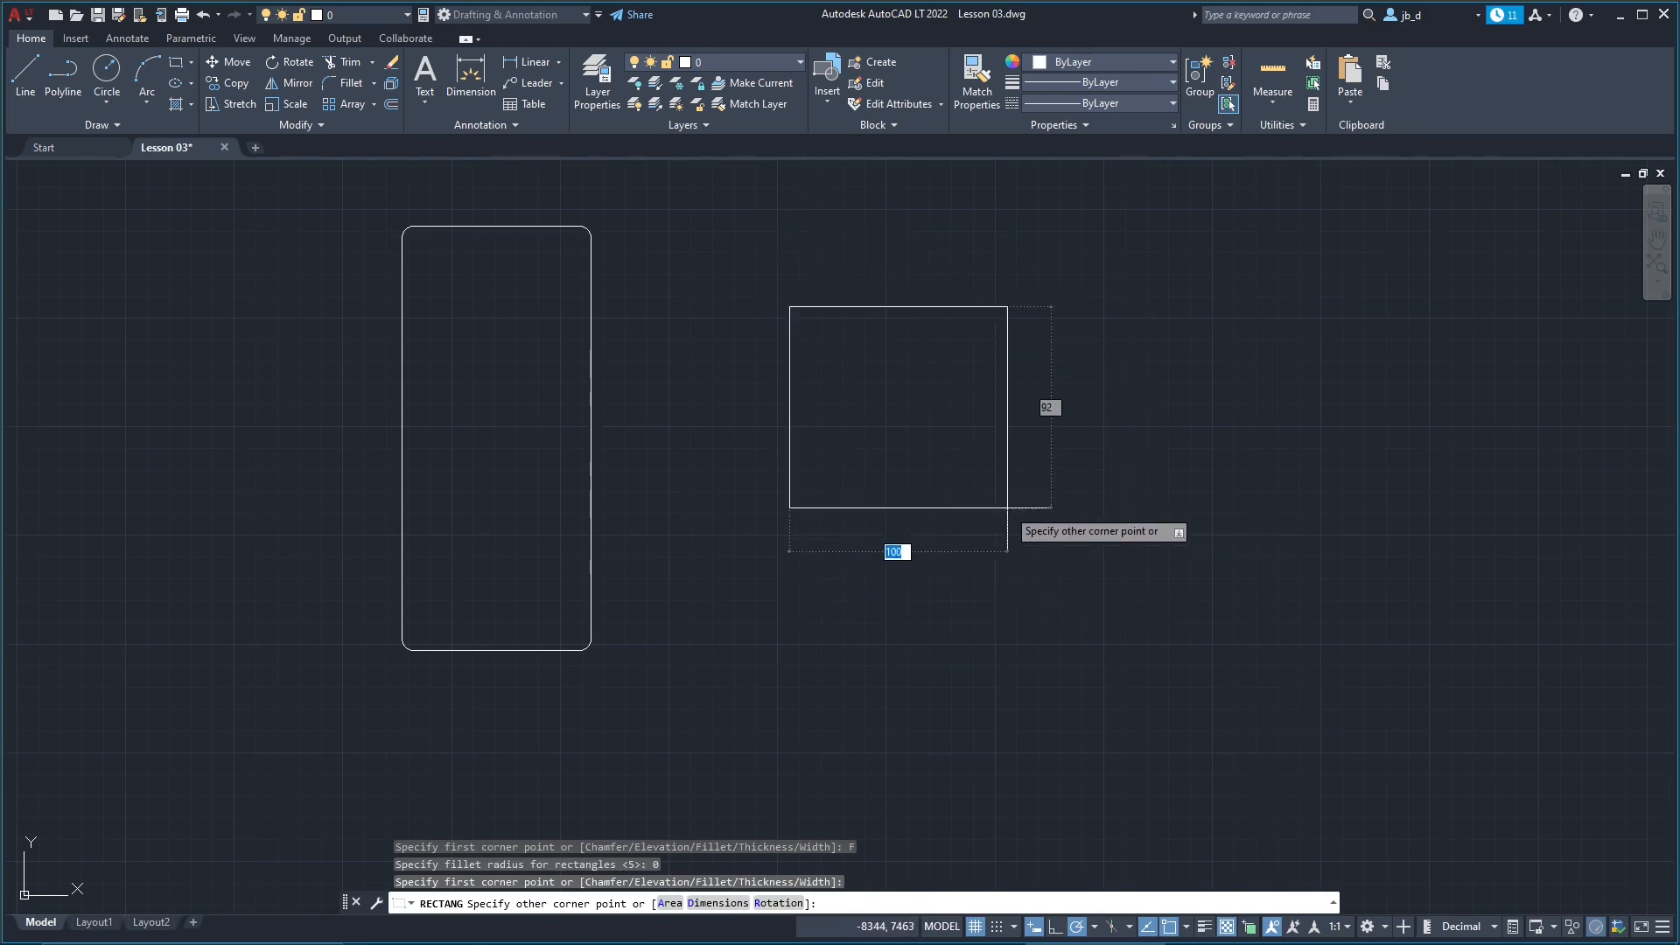
pyautogui.press('Tab')
pyautogui.write('100')
pyautogui.press('Return')
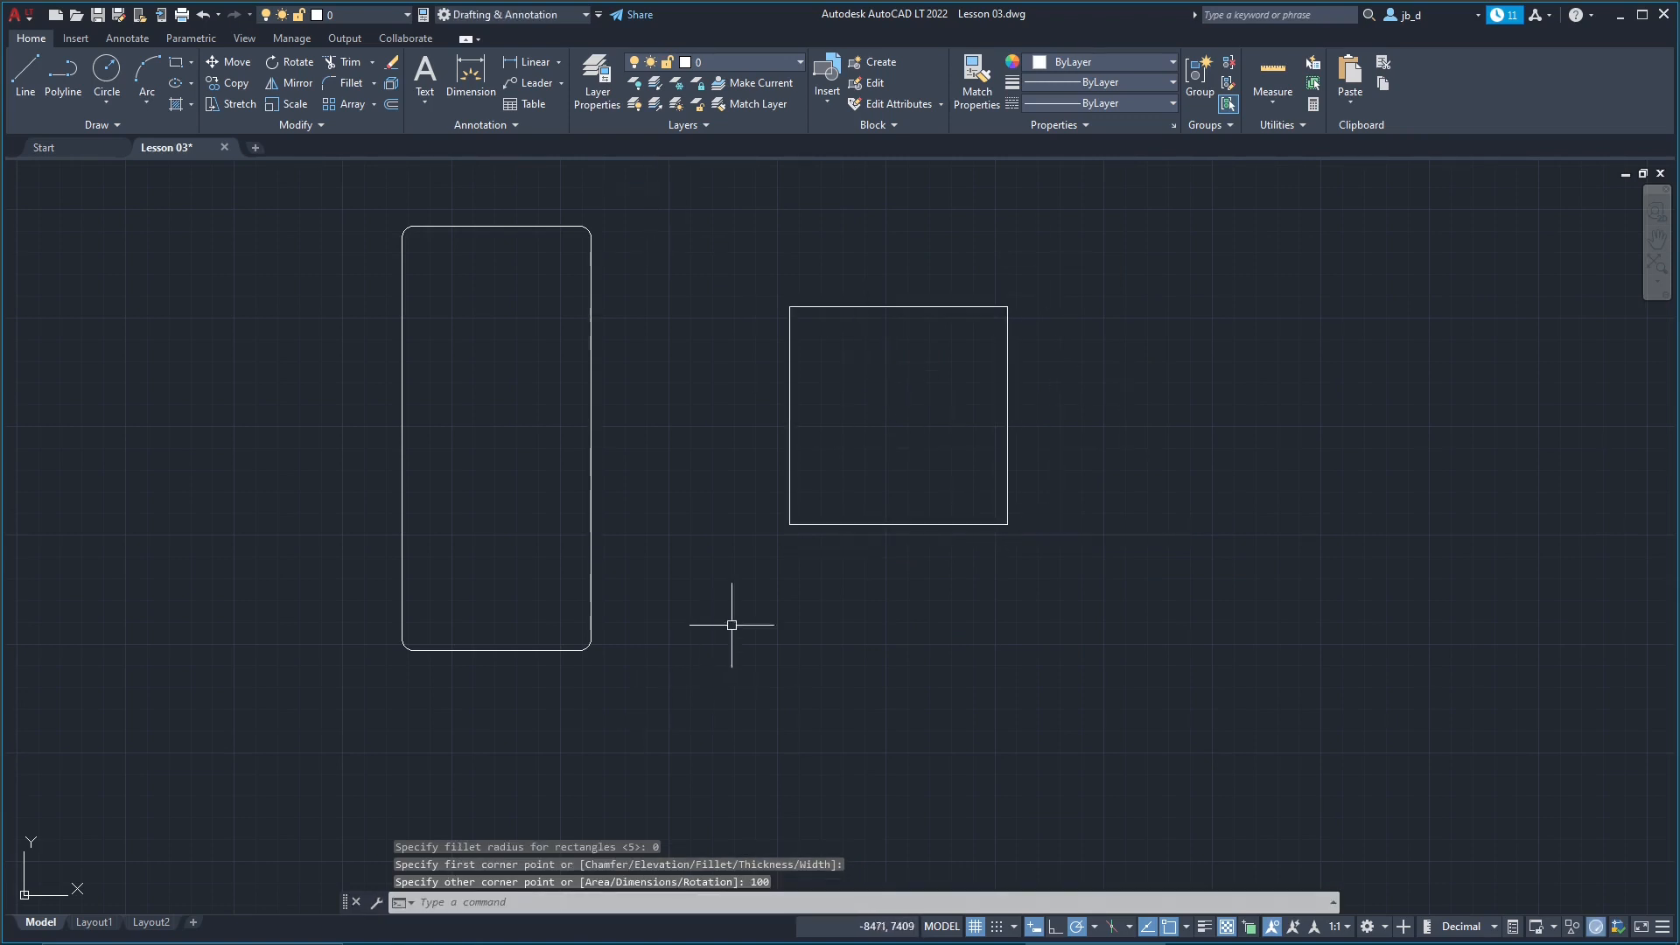
# Step: Start another rectangle with its Chamfer option set to 1 for both the first and second distances
pyautogui.moveTo(891, 583); pyautogui.dragTo(800, 590, button='middle')
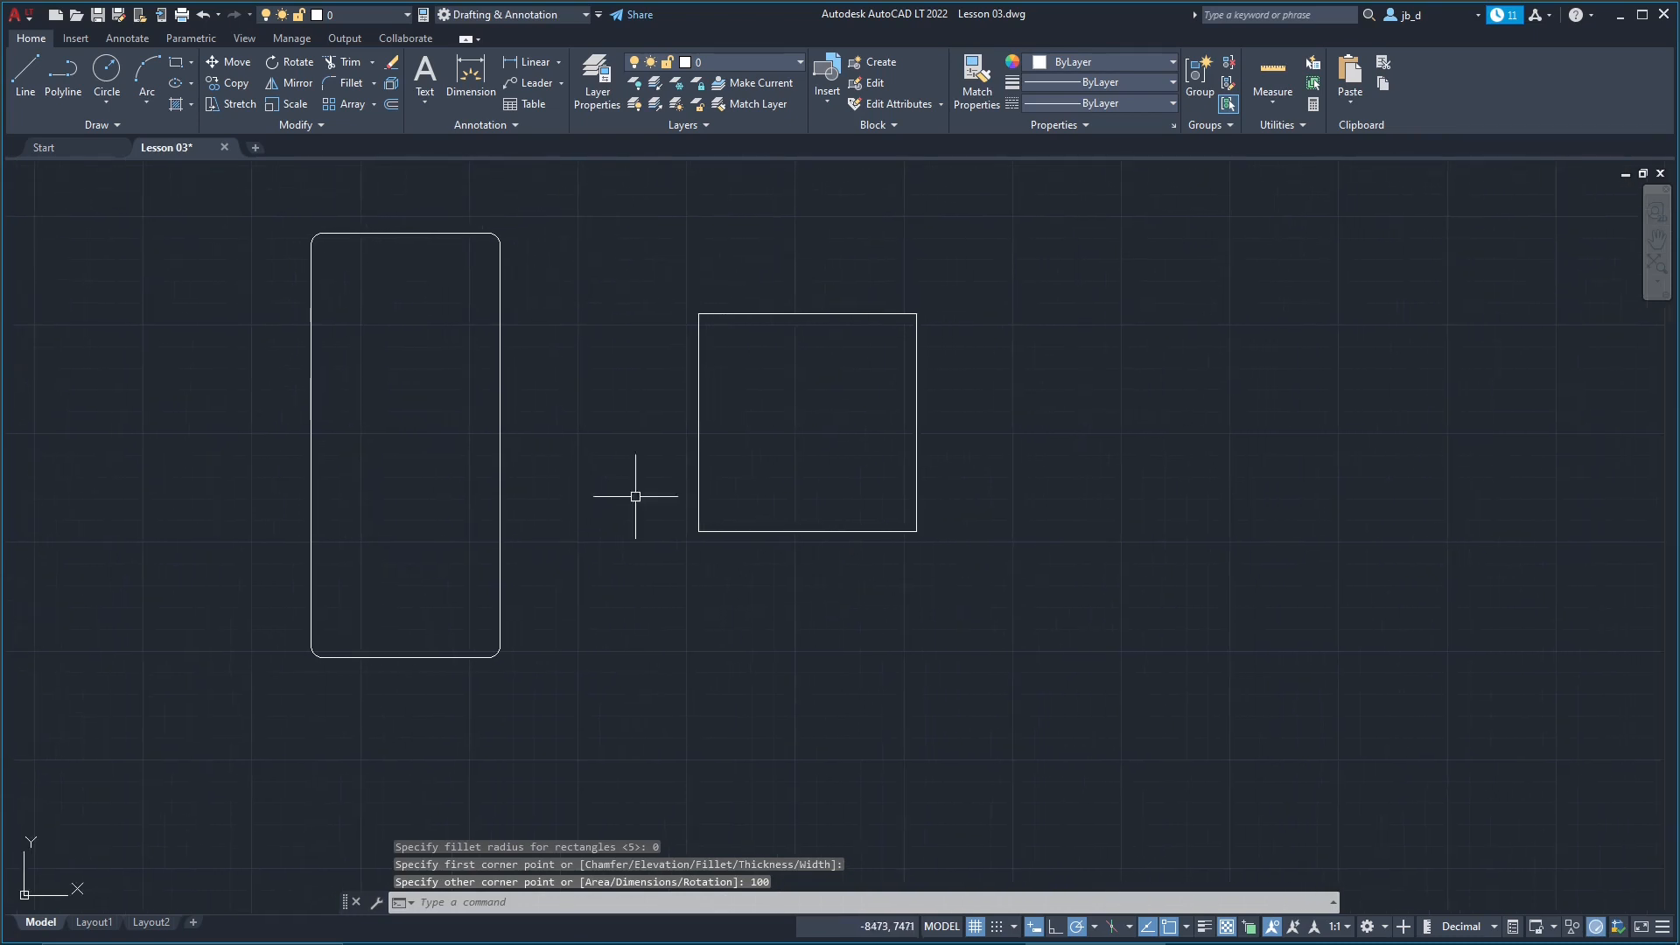
pyautogui.click(190, 62)
pyautogui.click(221, 94)
pyautogui.moveTo(1144, 446); pyautogui.dragTo(919, 446, button='middle')
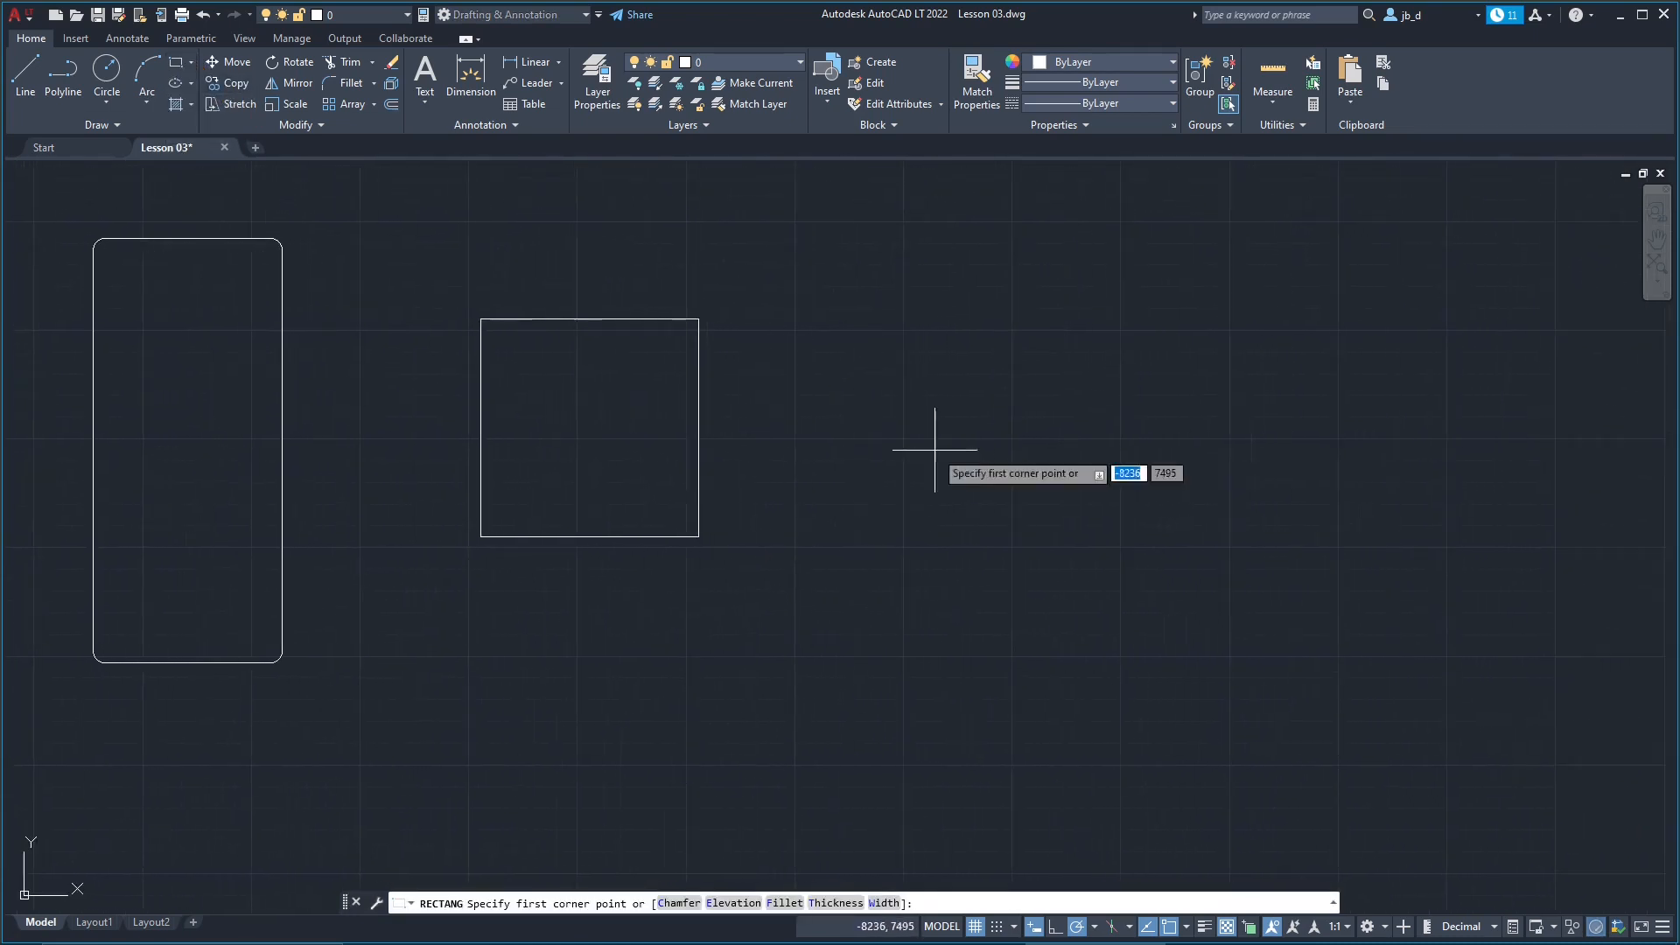
pyautogui.click(679, 903)
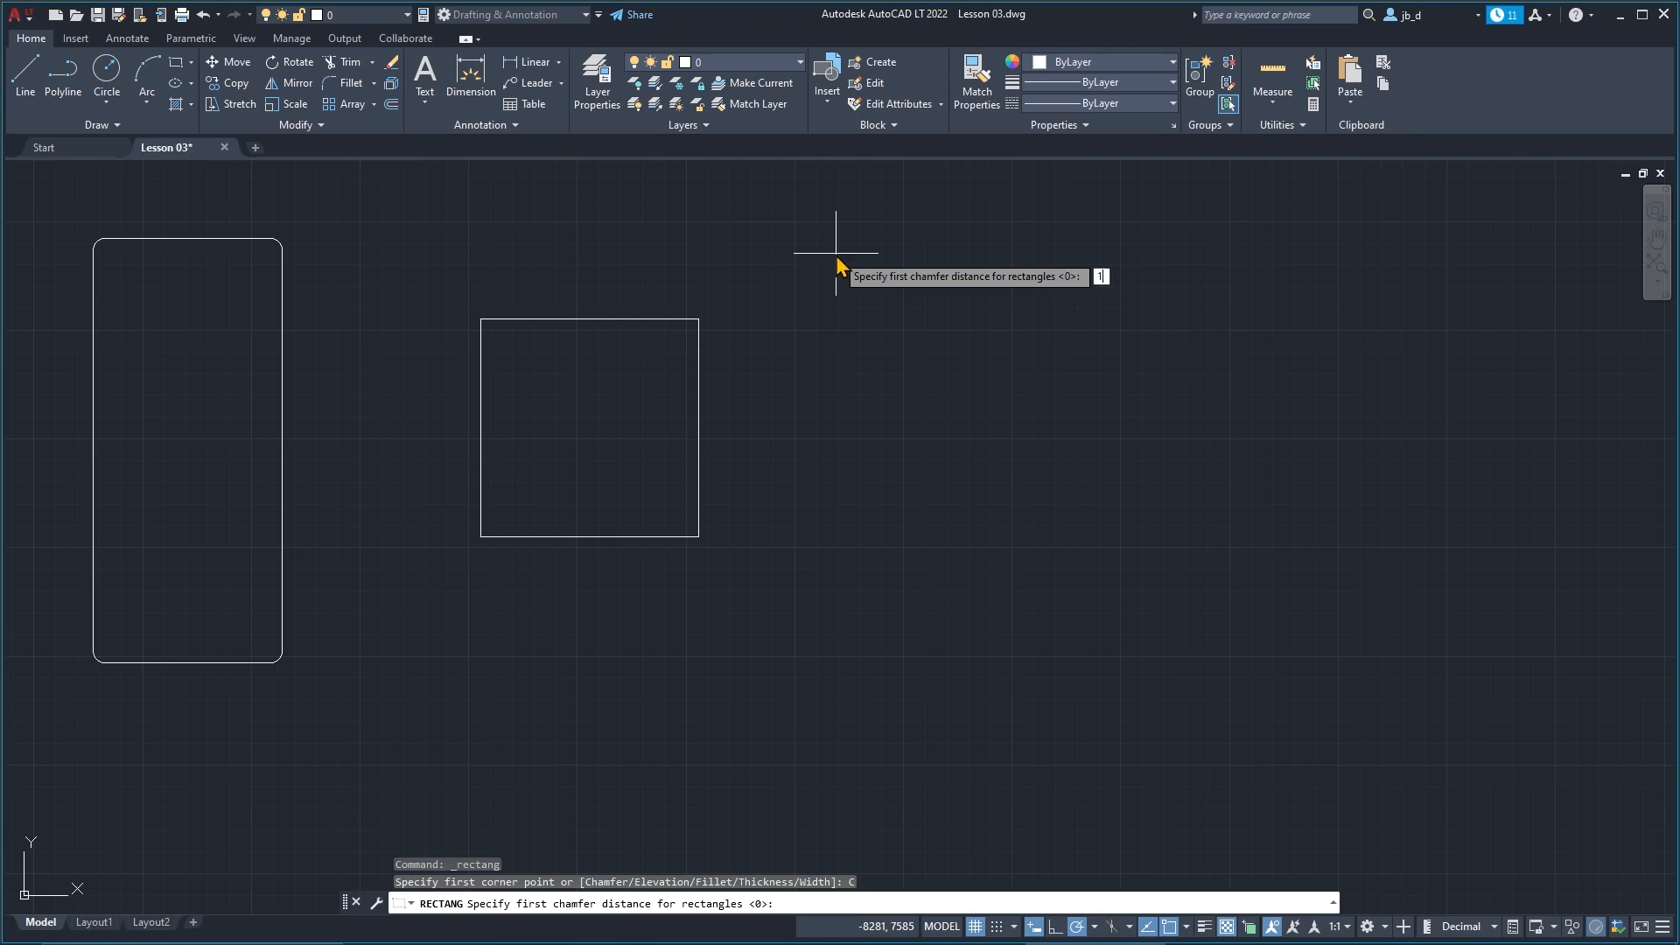
pyautogui.press('Return')
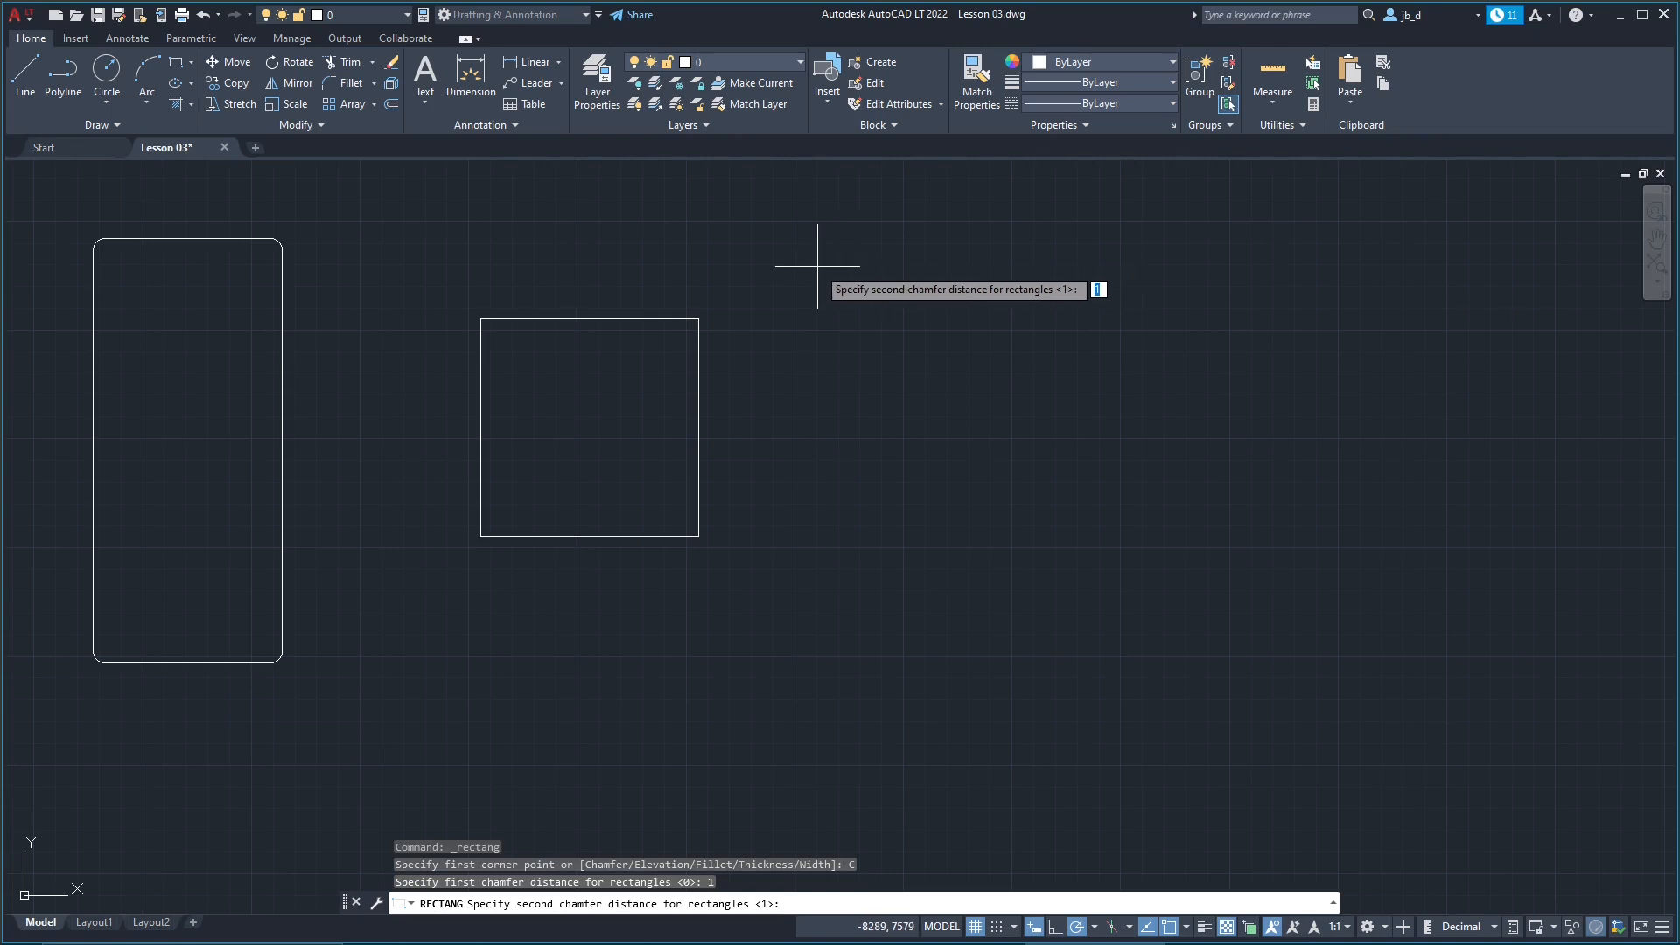
pyautogui.press('Return')
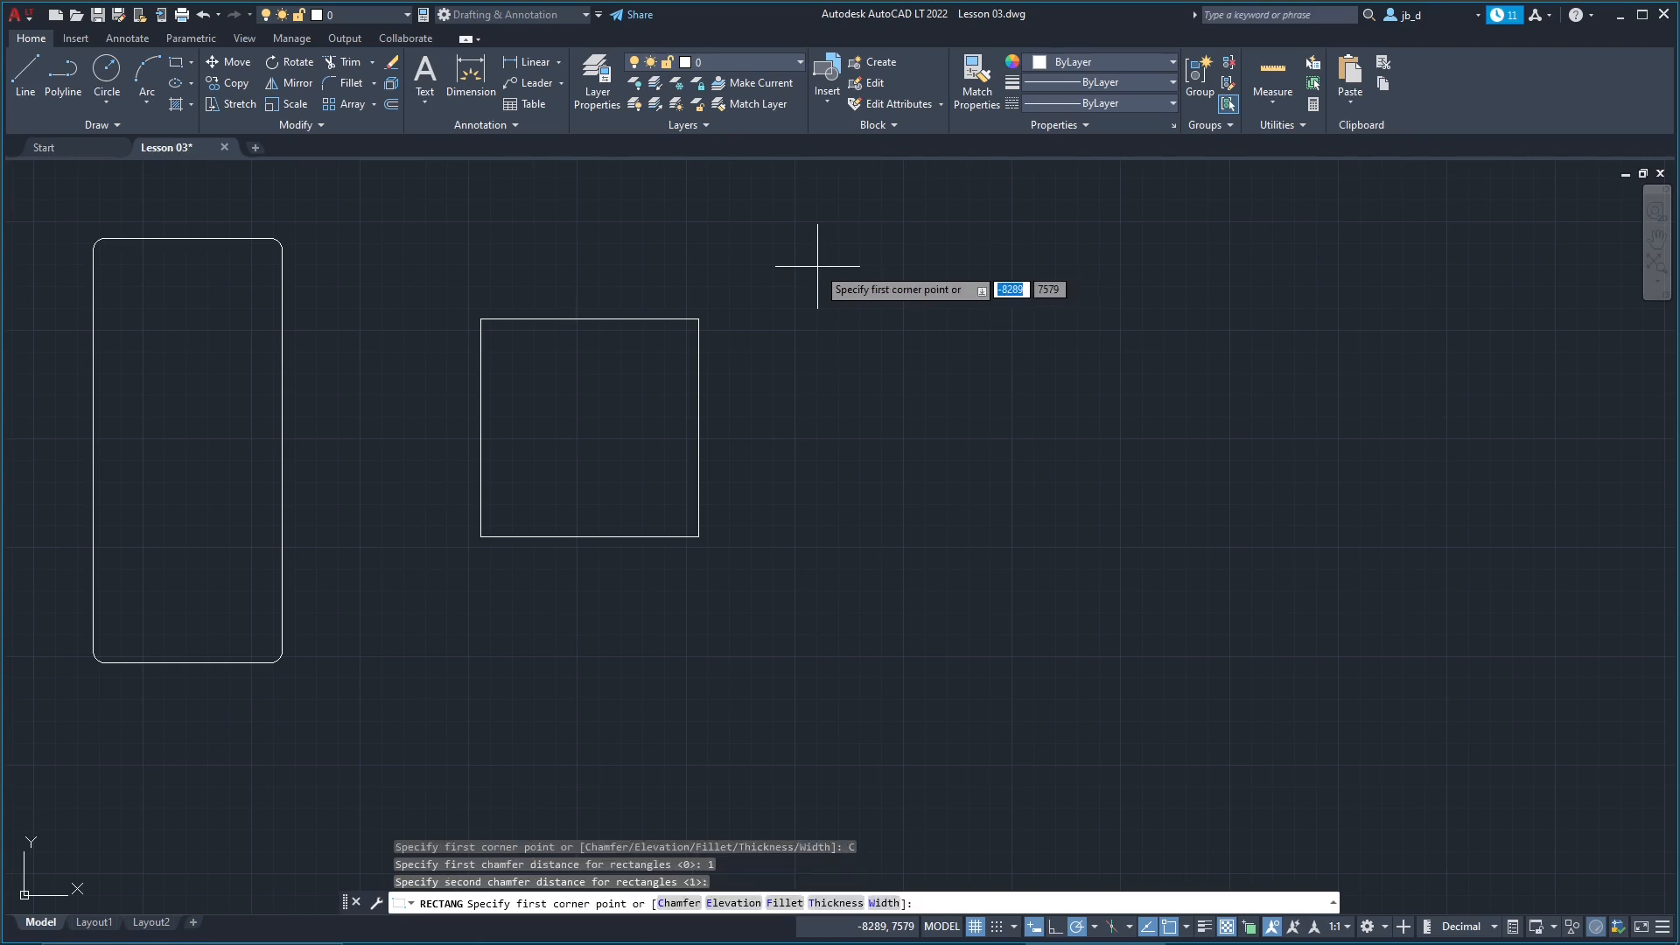
# Step: Draw the chamfered rectangle about 51 wide and 49 high, to the upper right of the 100 by 100 square
pyautogui.click(817, 266)
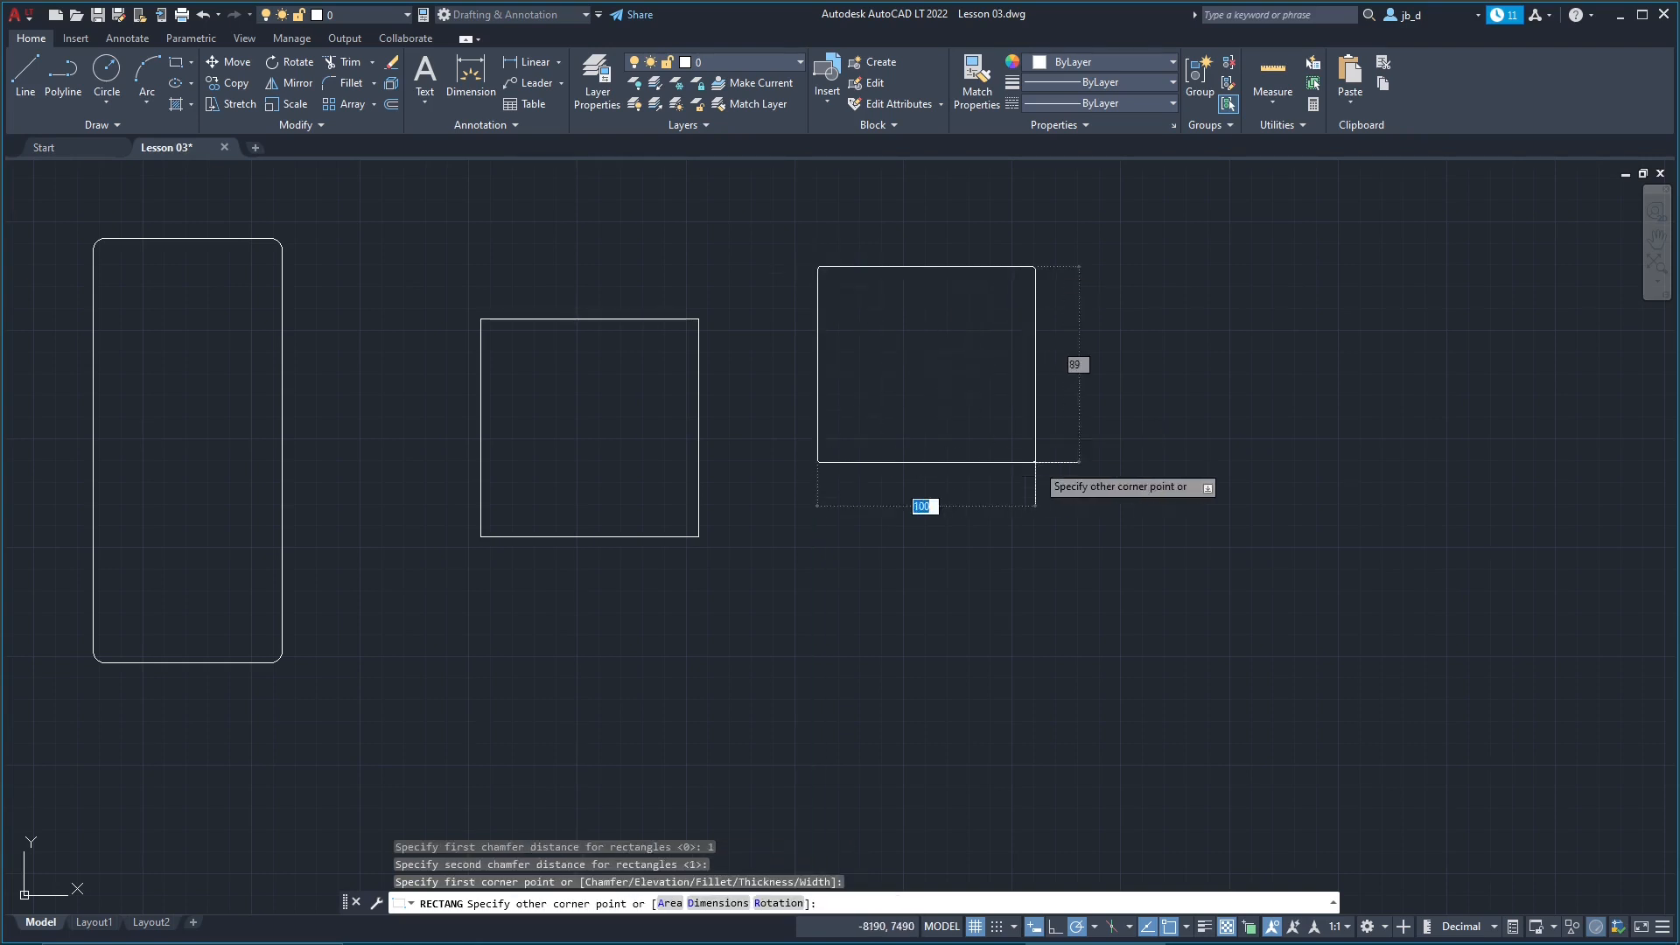
pyautogui.scroll(4, 850, 237)
pyautogui.scroll(2, 851, 237)
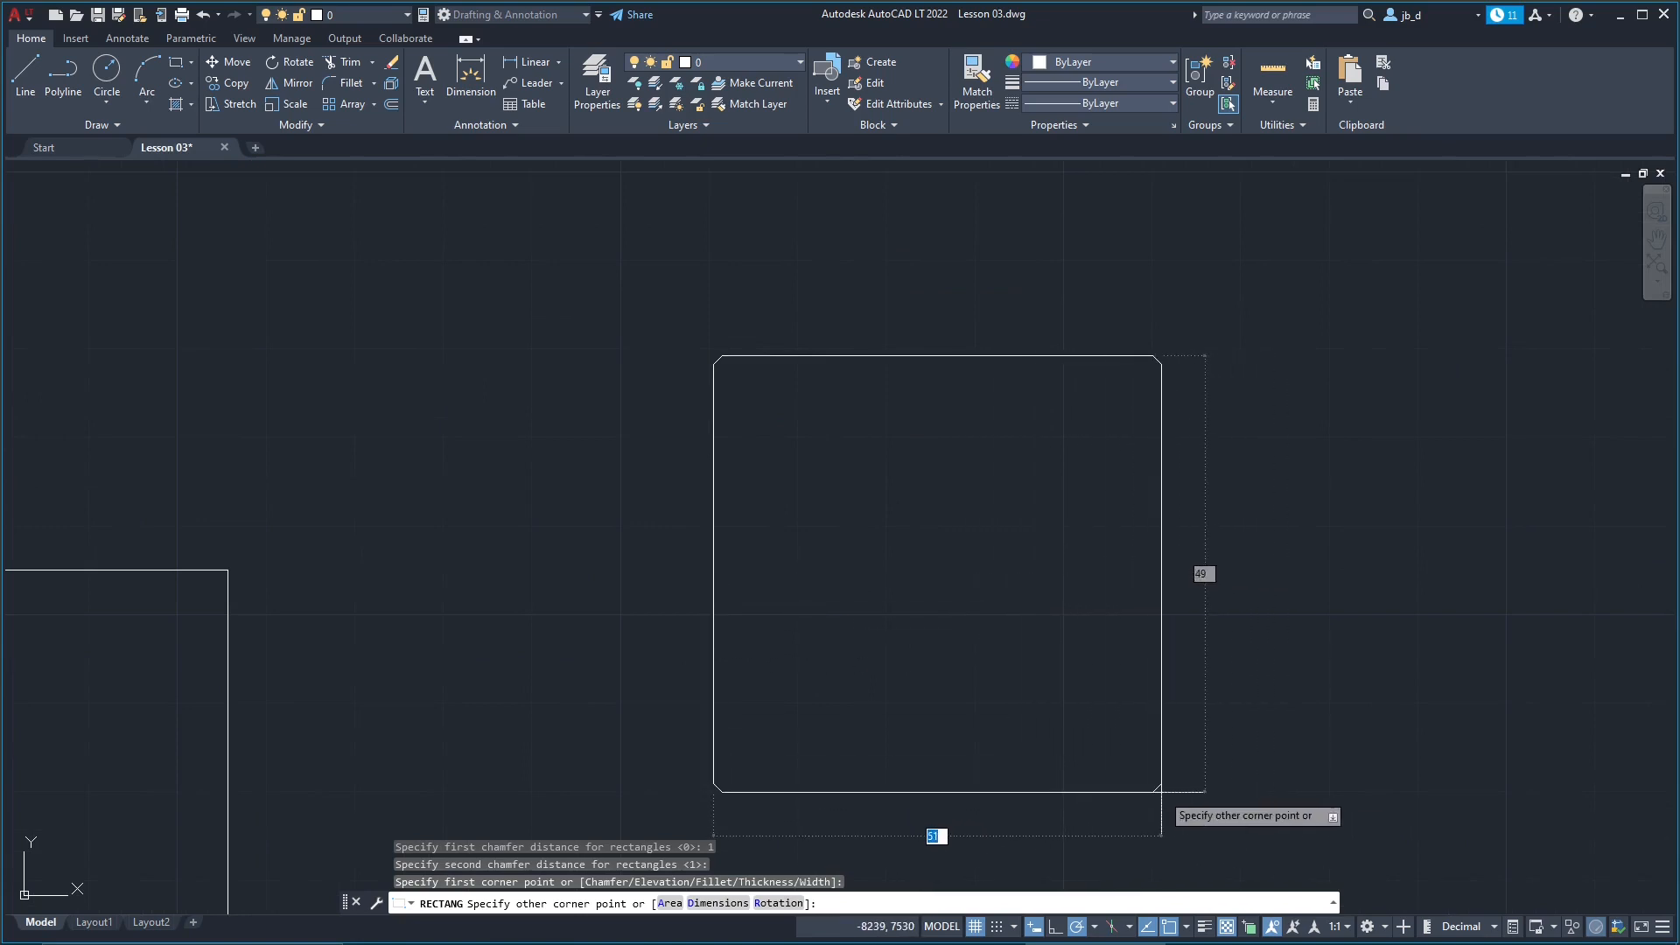
pyautogui.click(1161, 792)
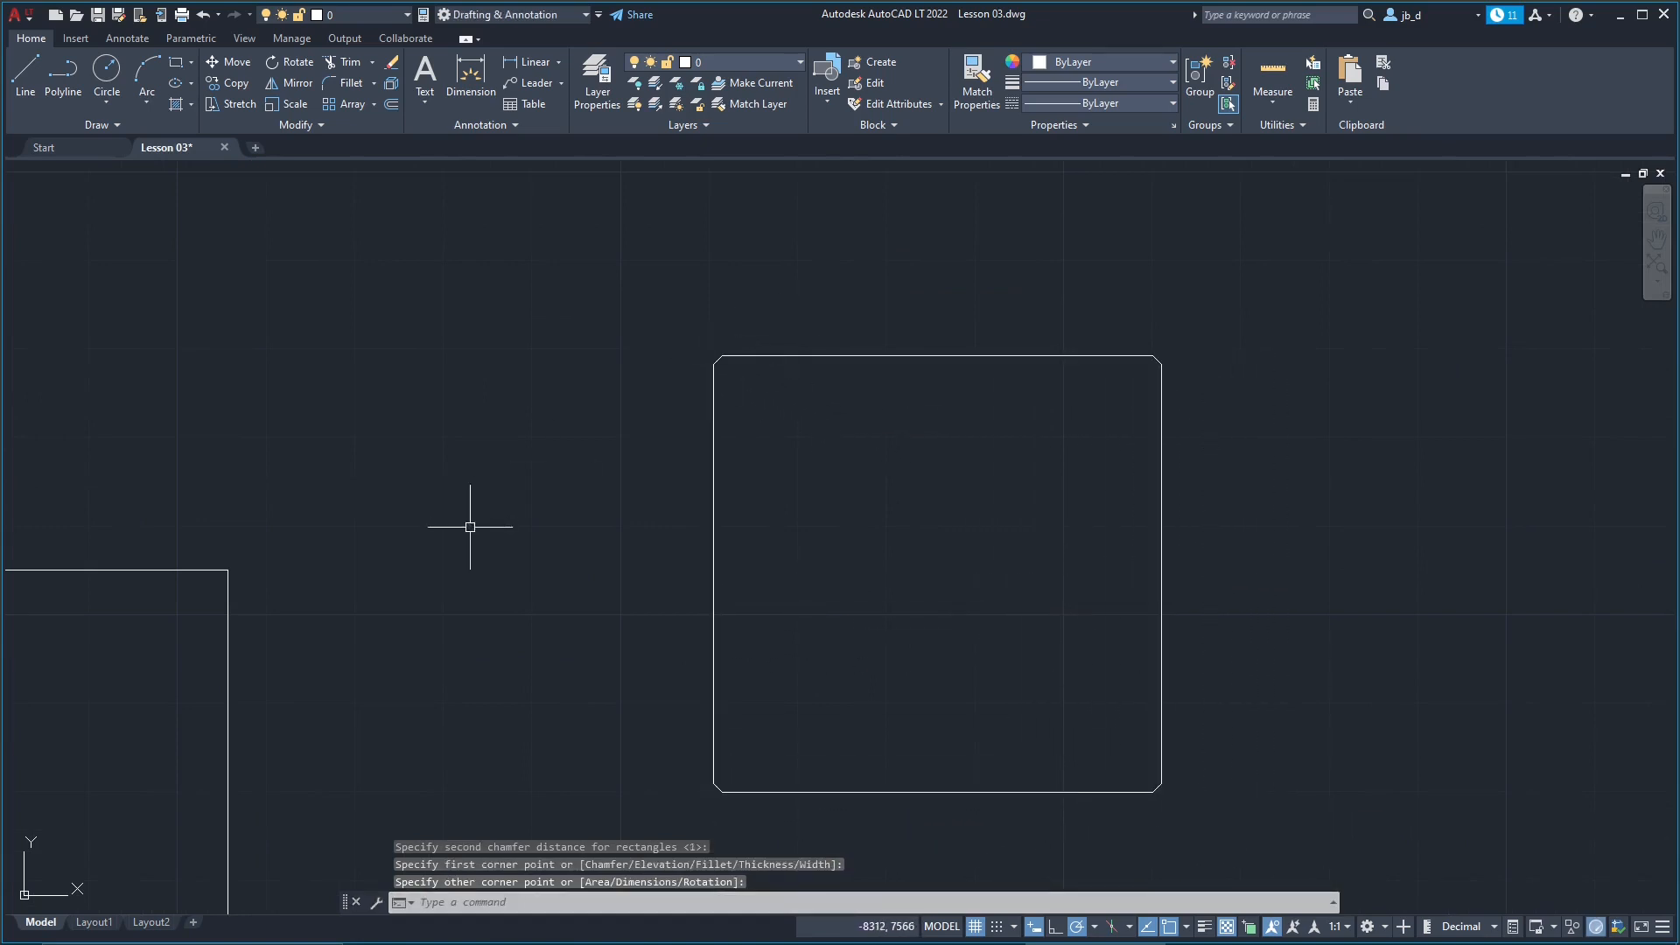
# Step: Draw a 3-sided polygon circumscribed about a circle of radius about 413, with a horizontal base, to the right of the small rectangles
pyautogui.scroll(-2, 928, 407)
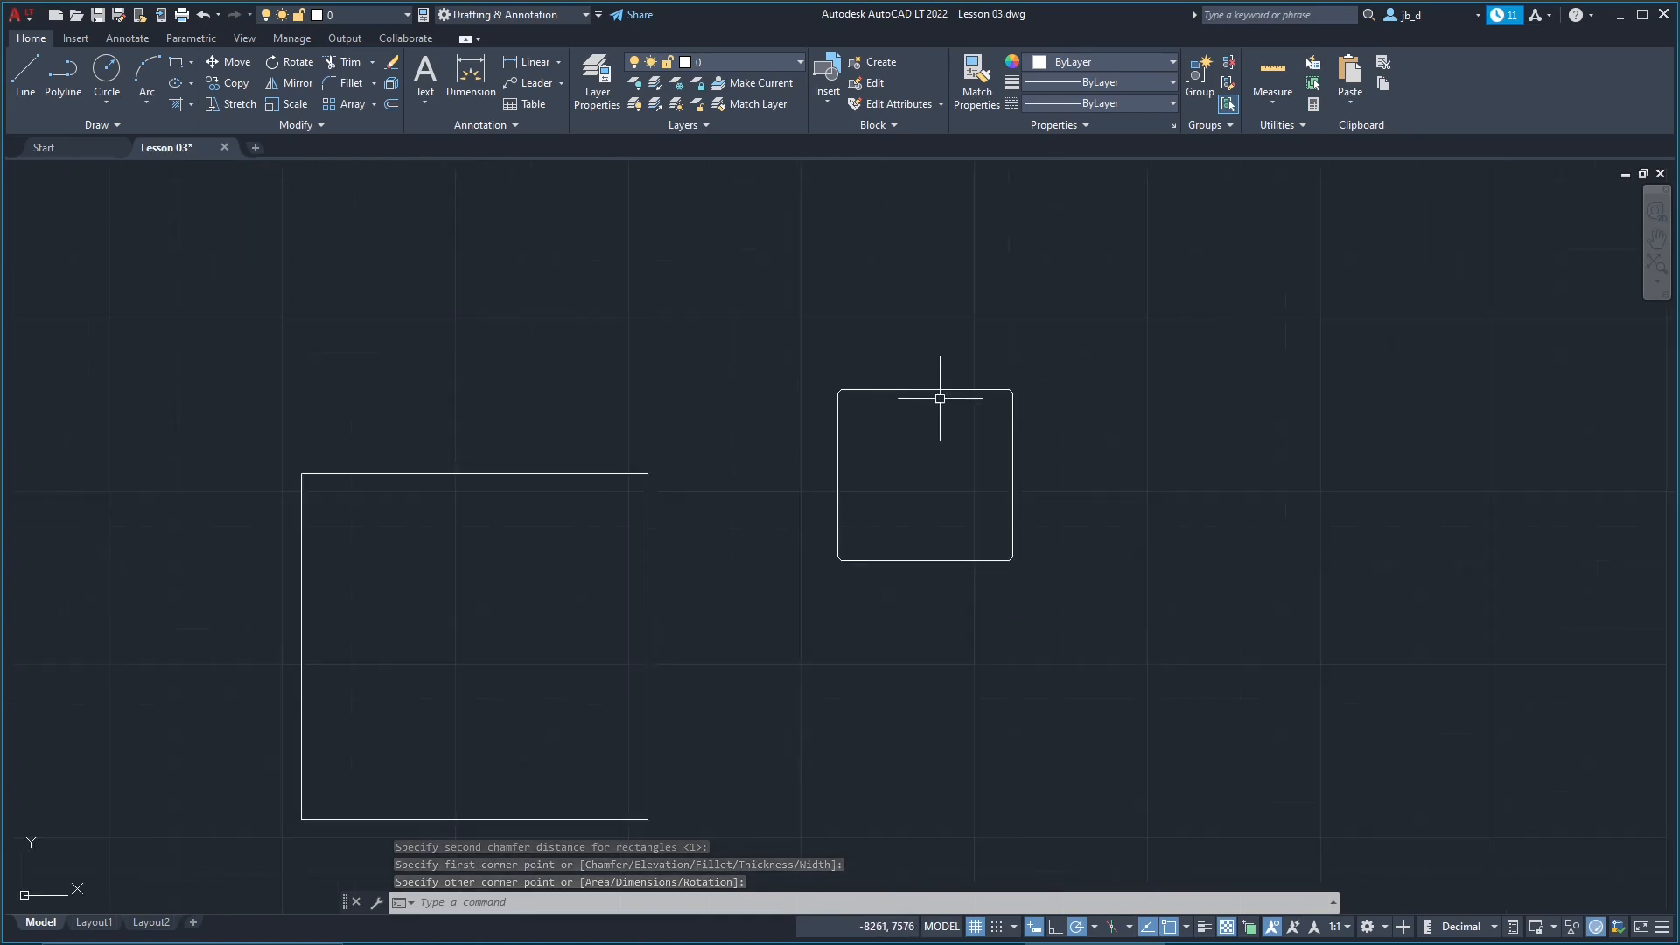
pyautogui.scroll(-15, 940, 398)
pyautogui.scroll(4, 877, 509)
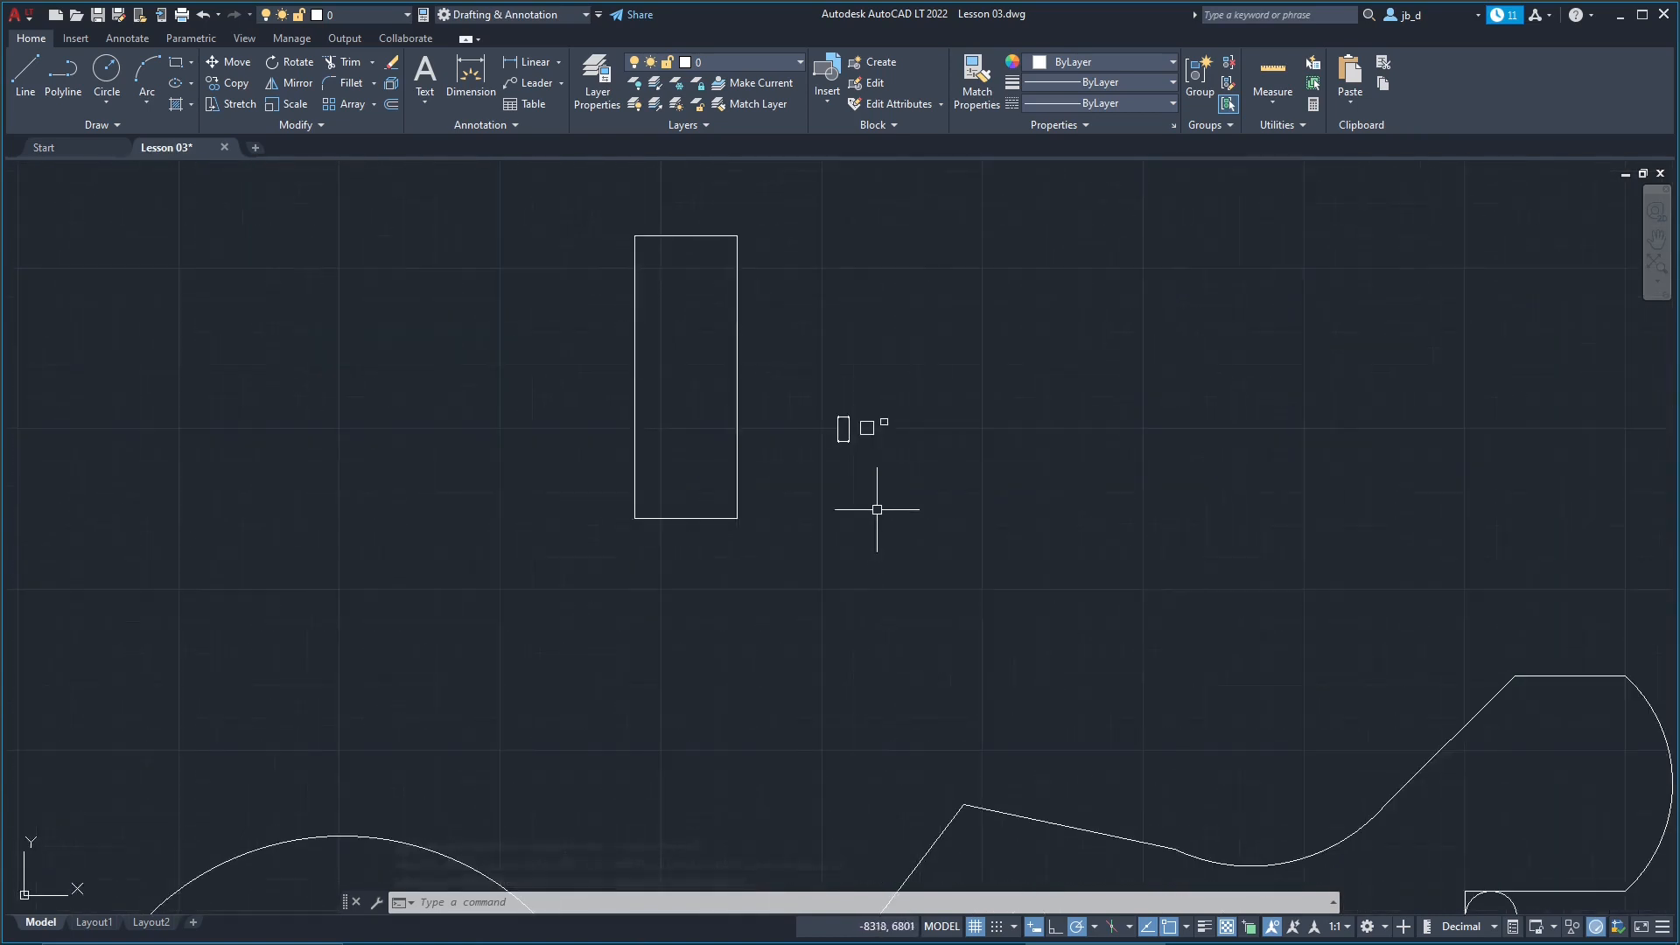
pyautogui.moveTo(1001, 589)
pyautogui.mouseDown(button='middle')
pyautogui.moveTo(799, 484)
pyautogui.moveTo(776, 416)
pyautogui.moveTo(841, 571)
pyautogui.mouseUp(button='middle')
pyautogui.click(191, 62)
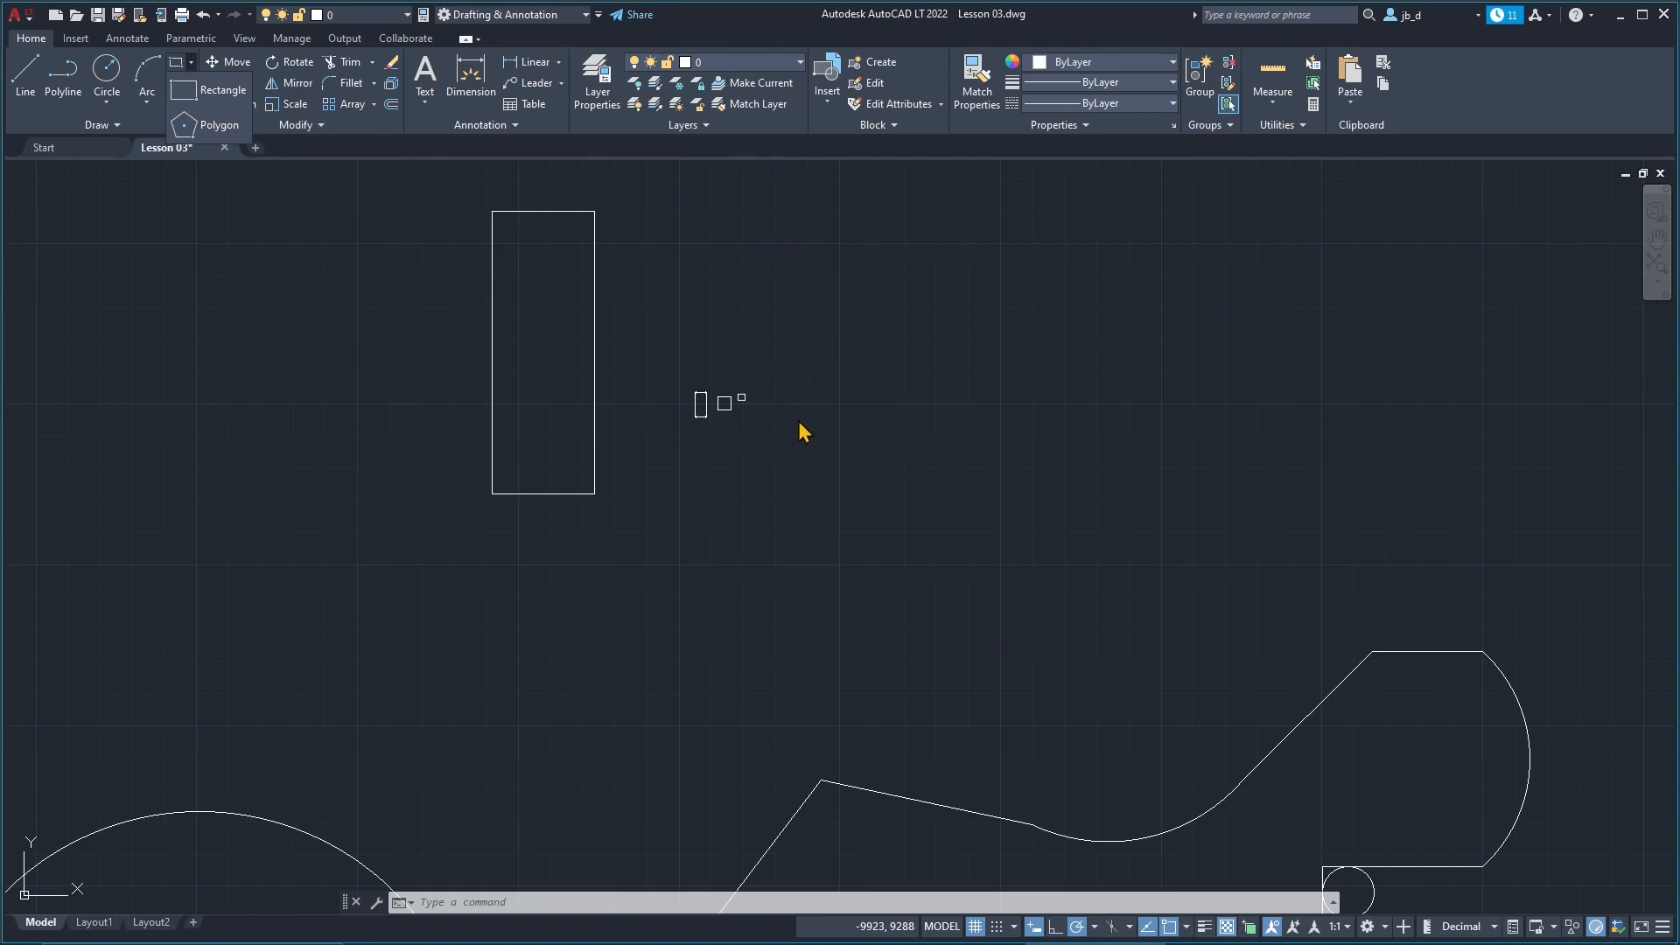
pyautogui.scroll(2, 798, 420)
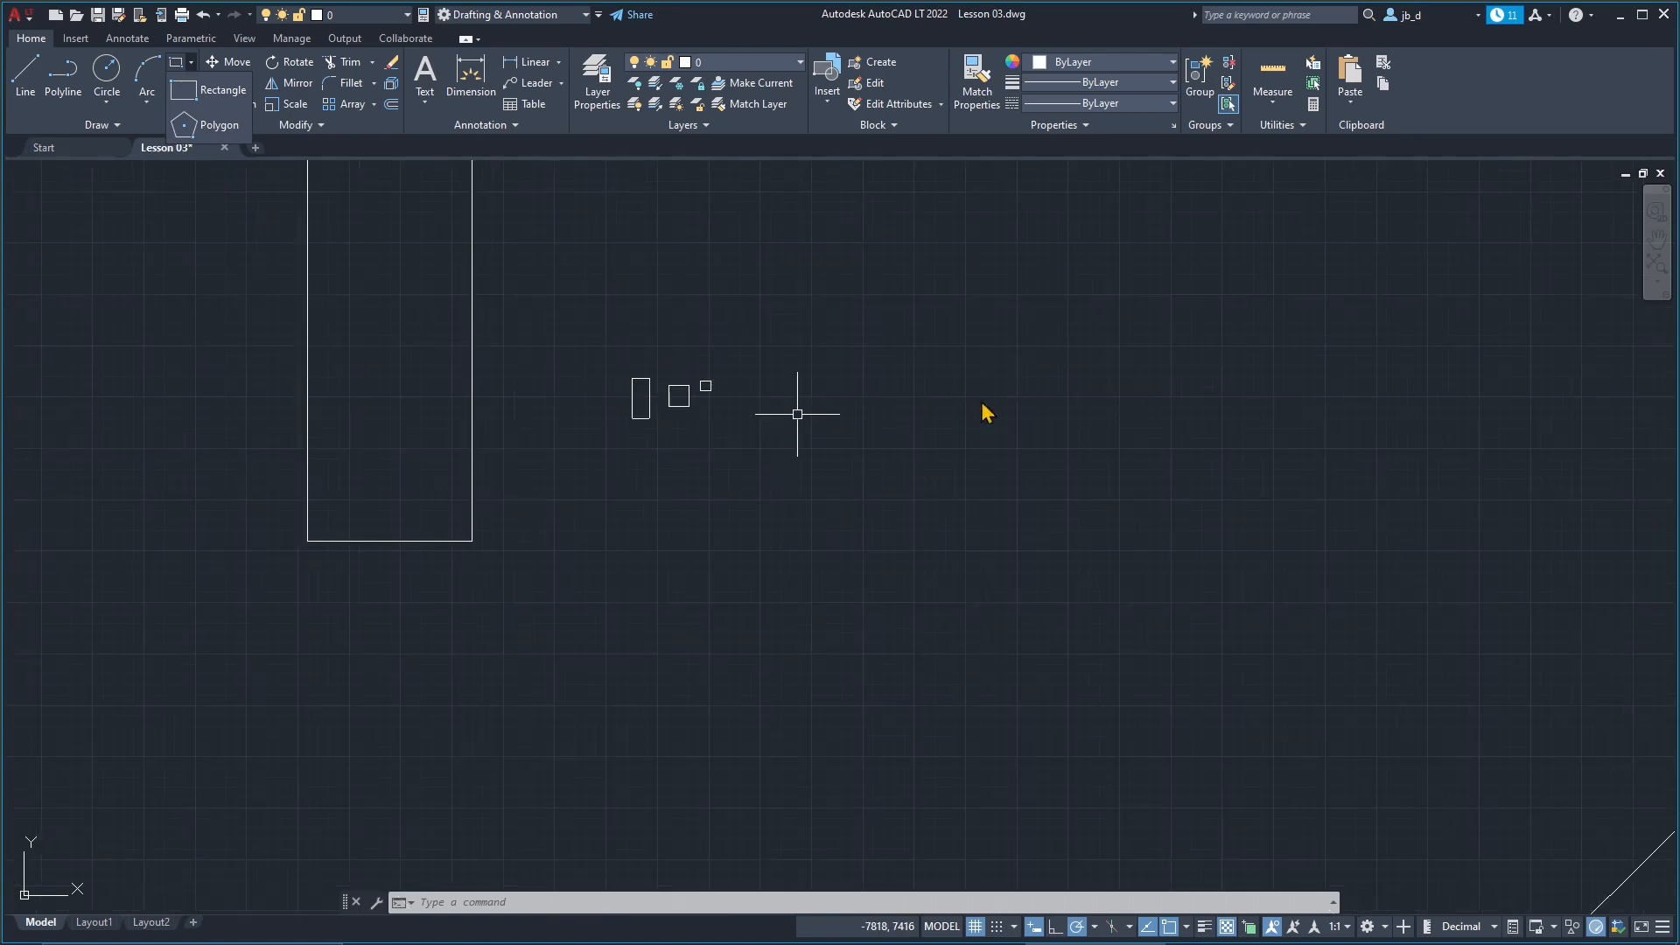
pyautogui.click(203, 127)
pyautogui.moveTo(931, 510)
pyautogui.mouseDown(button='middle')
pyautogui.moveTo(713, 555)
pyautogui.moveTo(615, 523)
pyautogui.mouseUp(button='middle')
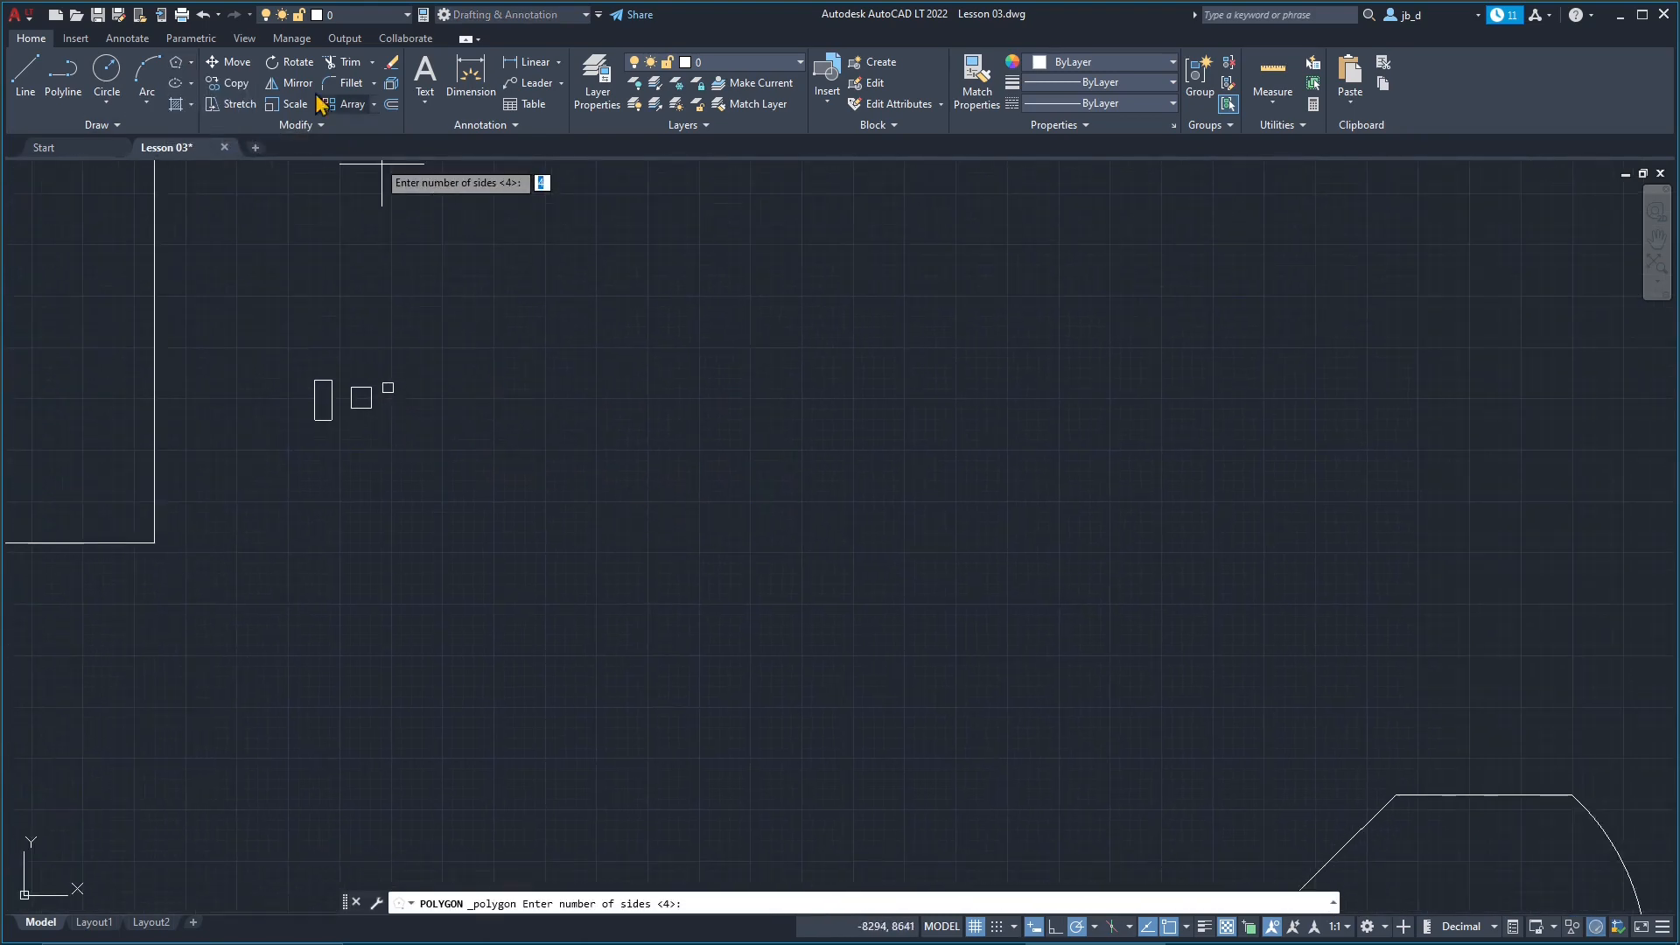
pyautogui.click(188, 65)
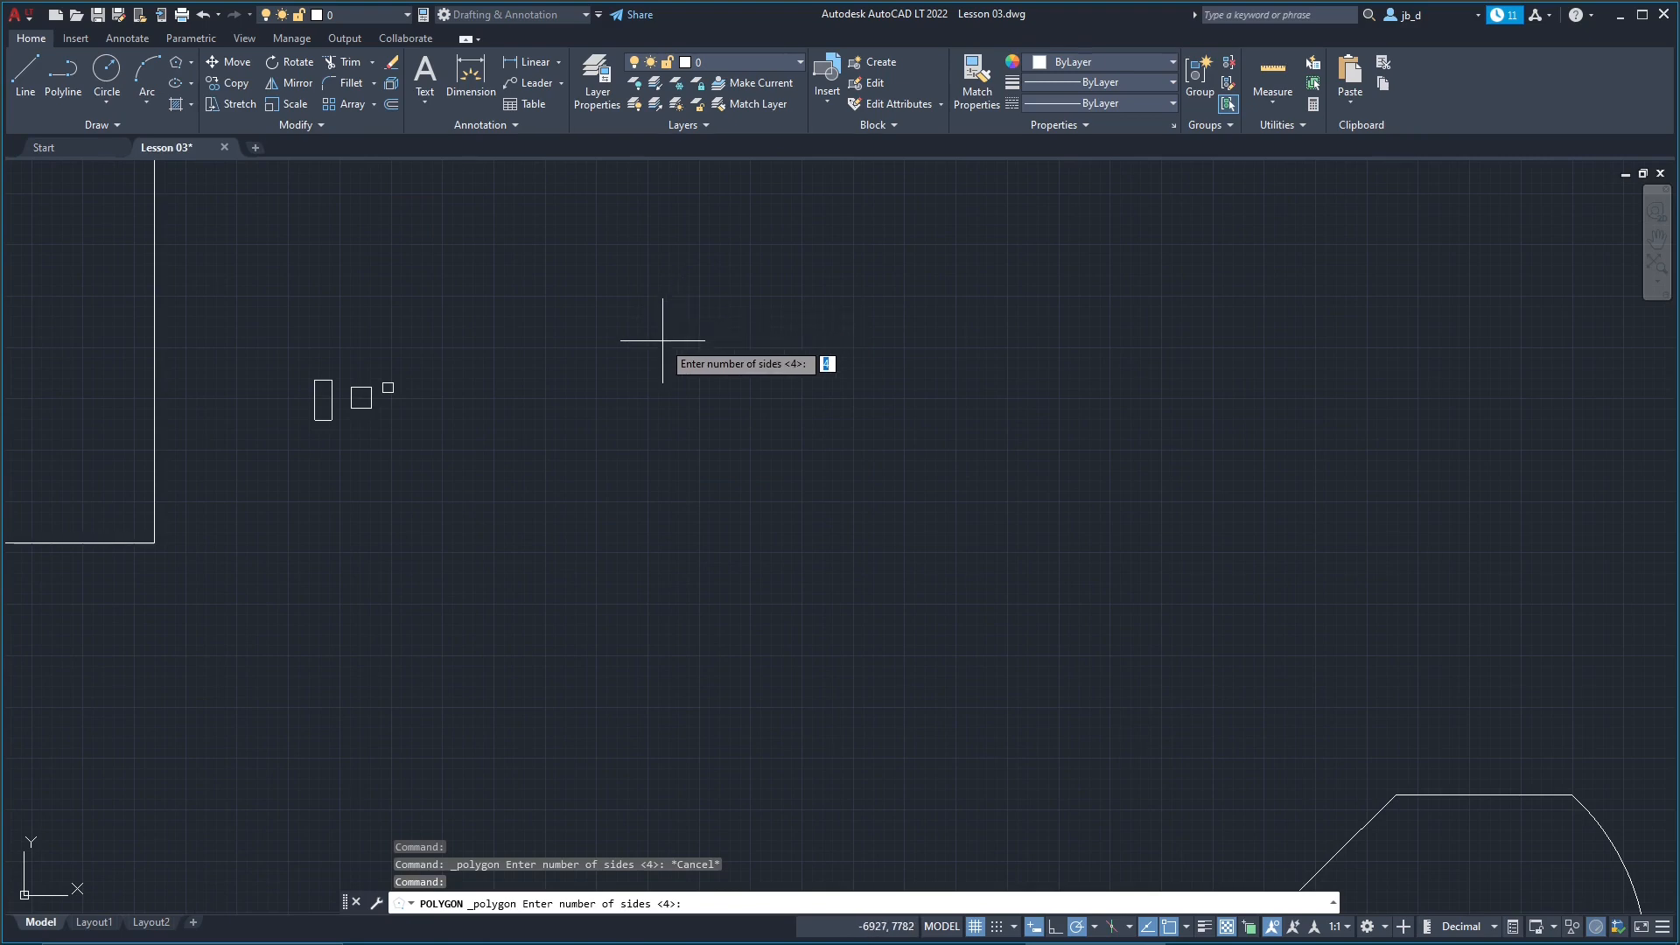
pyautogui.write('3')
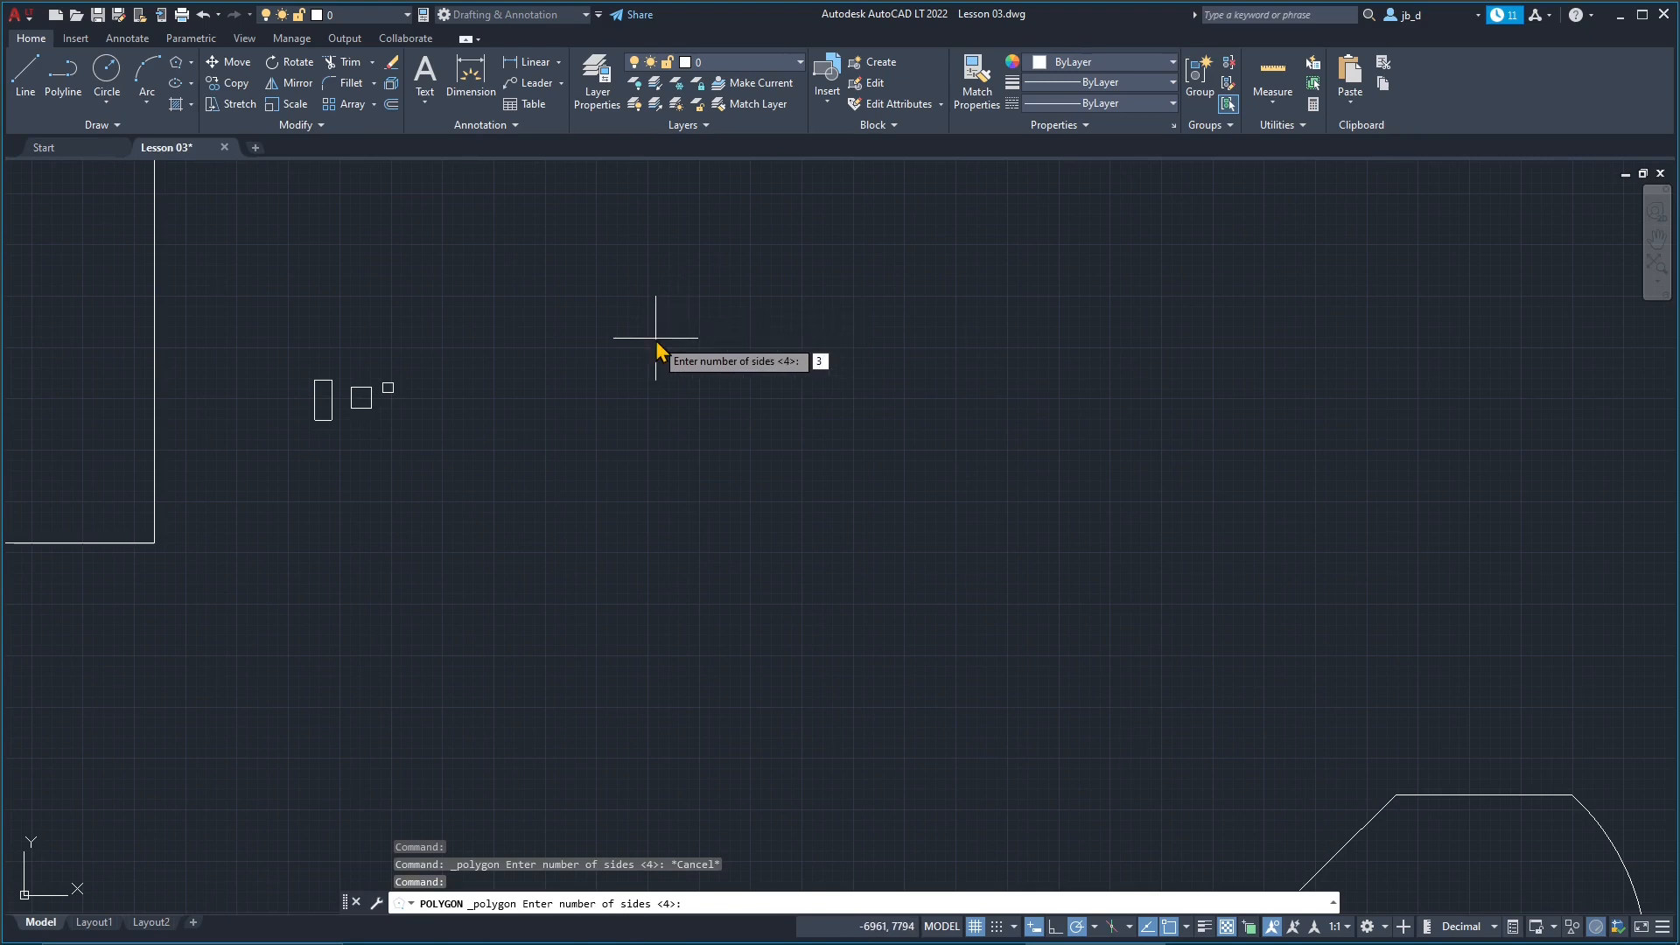
pyautogui.press('Return')
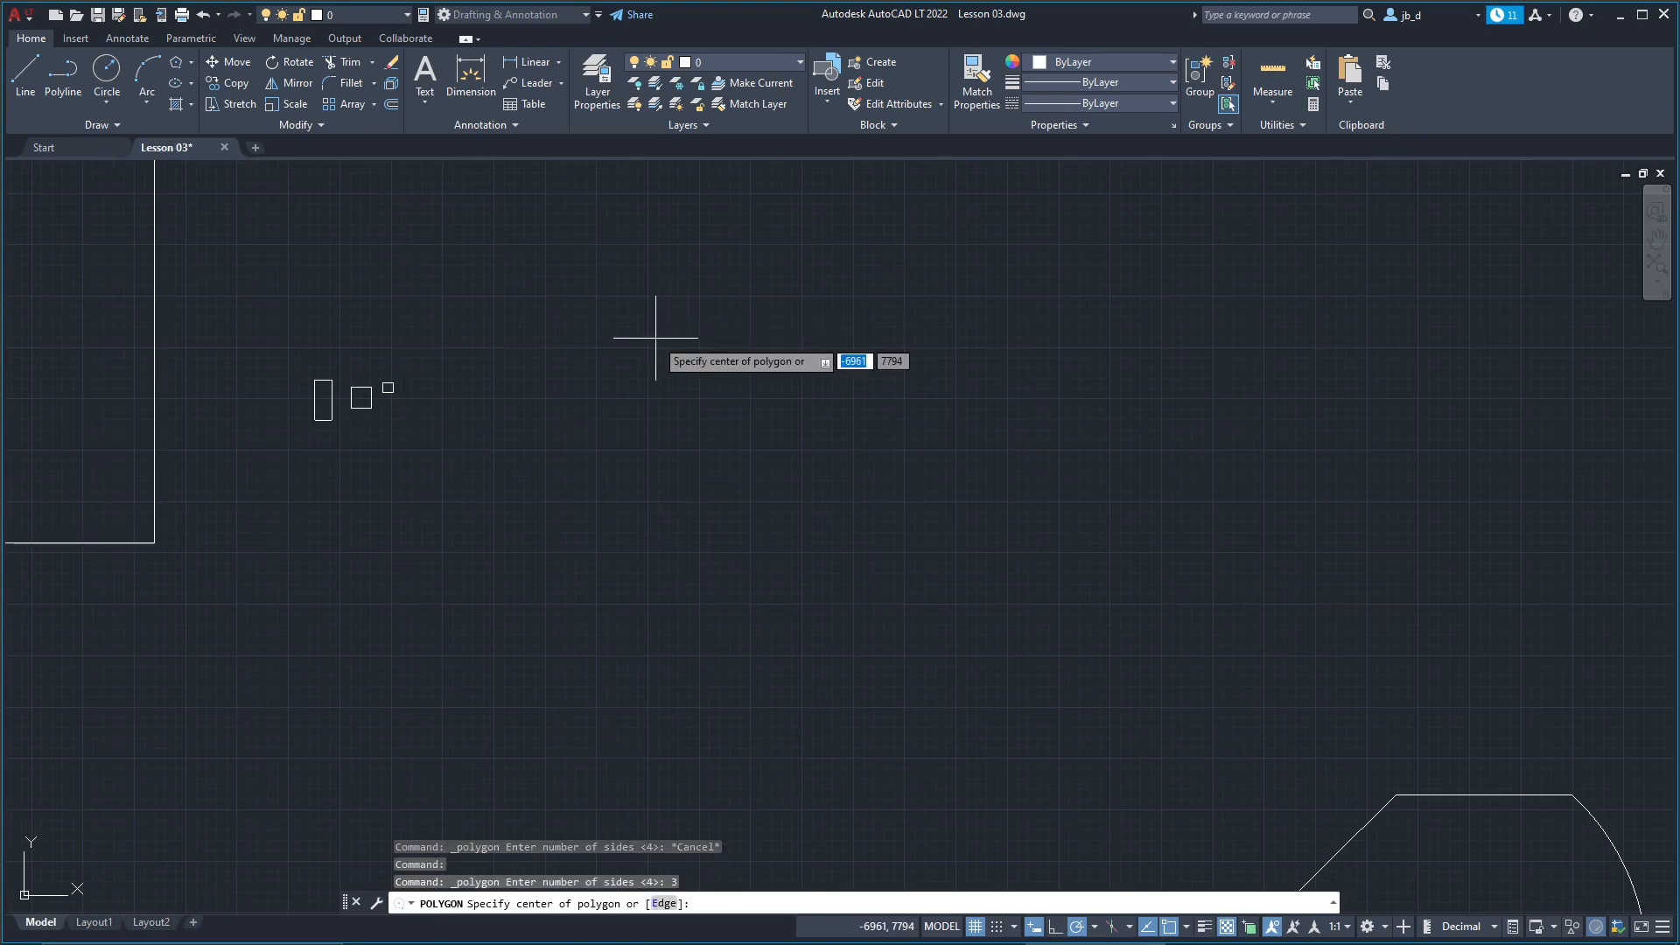
pyautogui.click(635, 361)
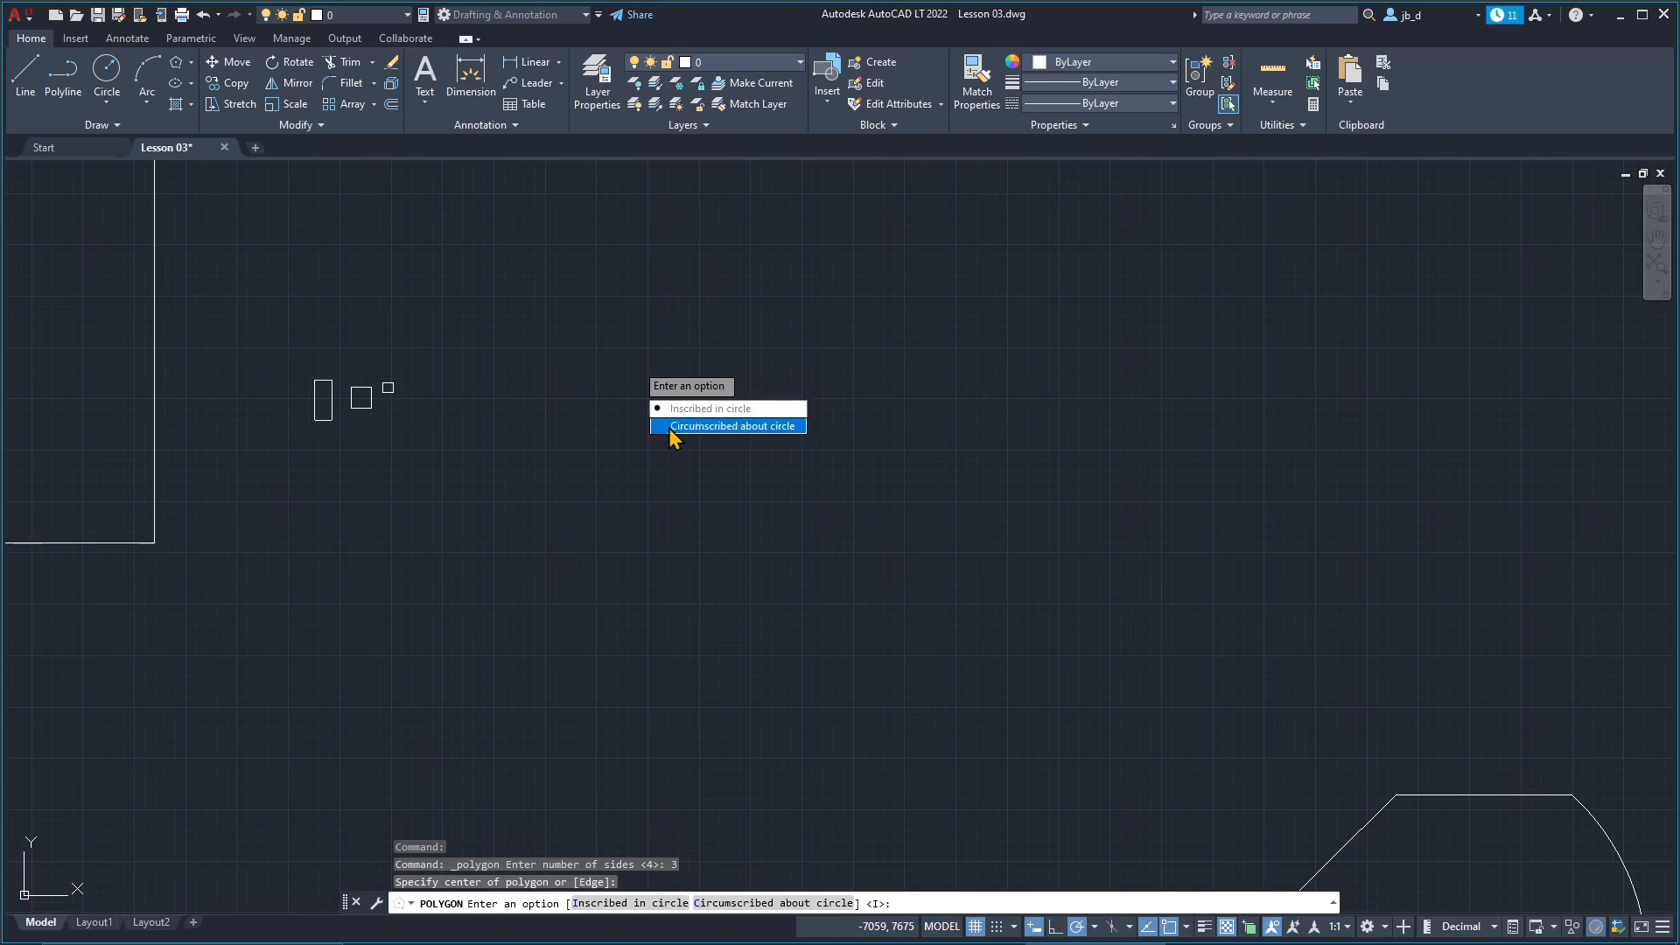
pyautogui.click(752, 428)
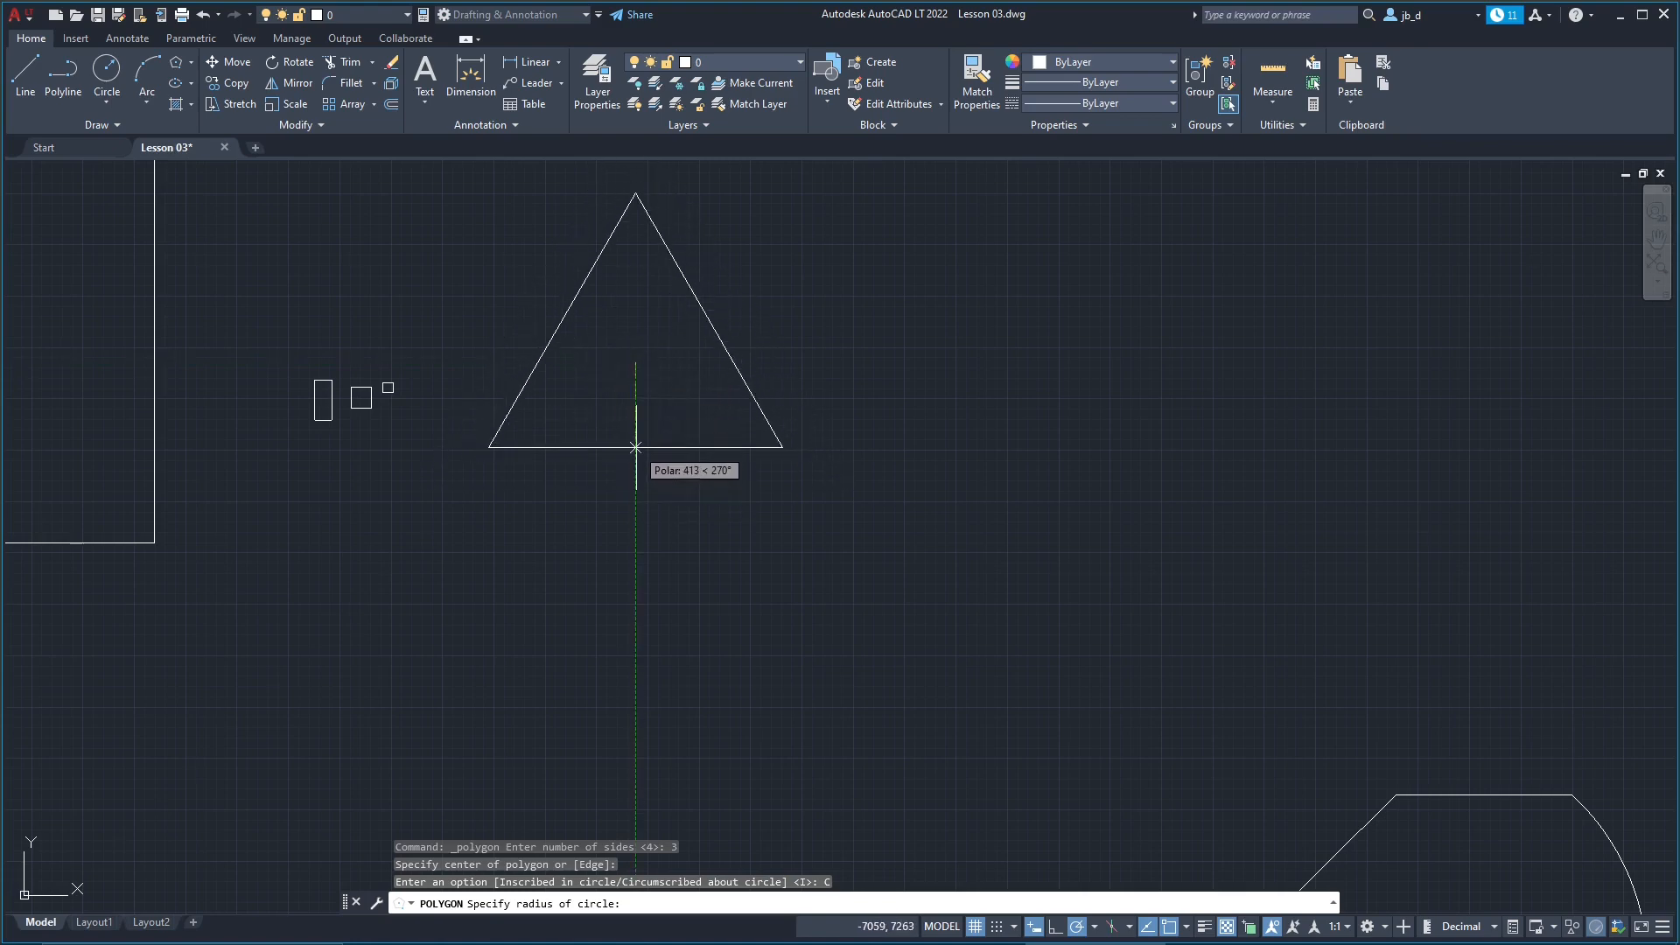
pyautogui.click(635, 448)
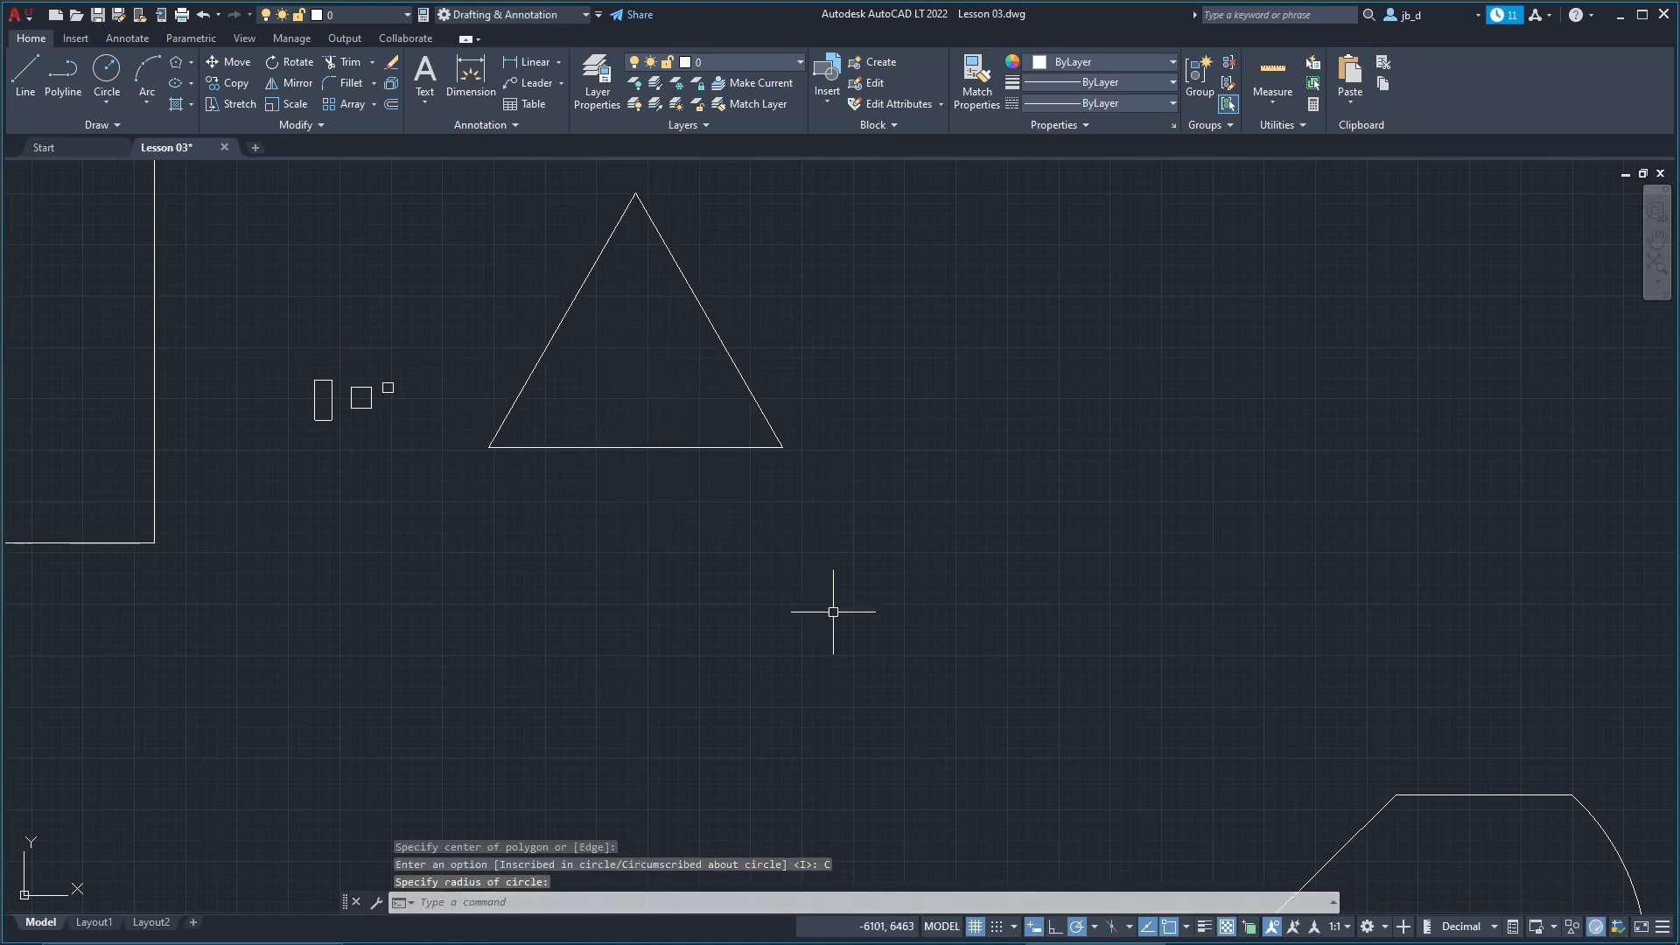
# Step: Draw a 3-sided polygon inscribed in the circle inside the large tilted triangle, centred on it with a vertex at the triangle's left tangent point
pyautogui.moveTo(725, 500); pyautogui.dragTo(747, 607, button='middle')
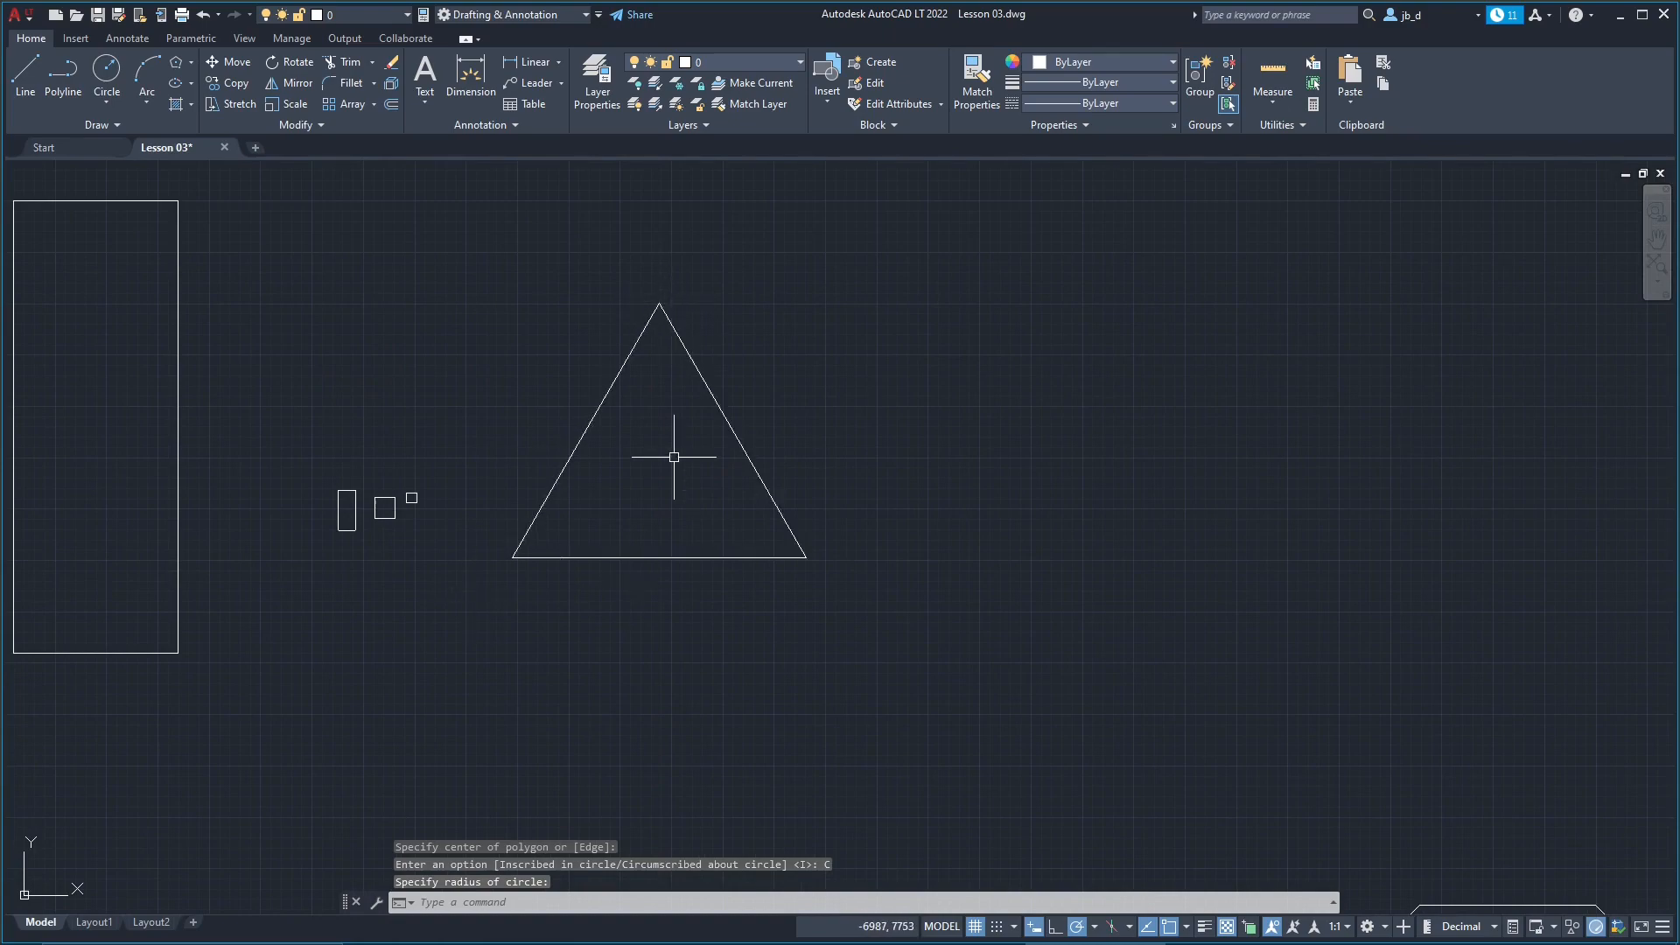
pyautogui.scroll(-2, 674, 457)
pyautogui.scroll(-4, 608, 489)
pyautogui.moveTo(596, 457); pyautogui.dragTo(647, 208, button='middle')
pyautogui.scroll(3, 767, 686)
pyautogui.scroll(2, 717, 589)
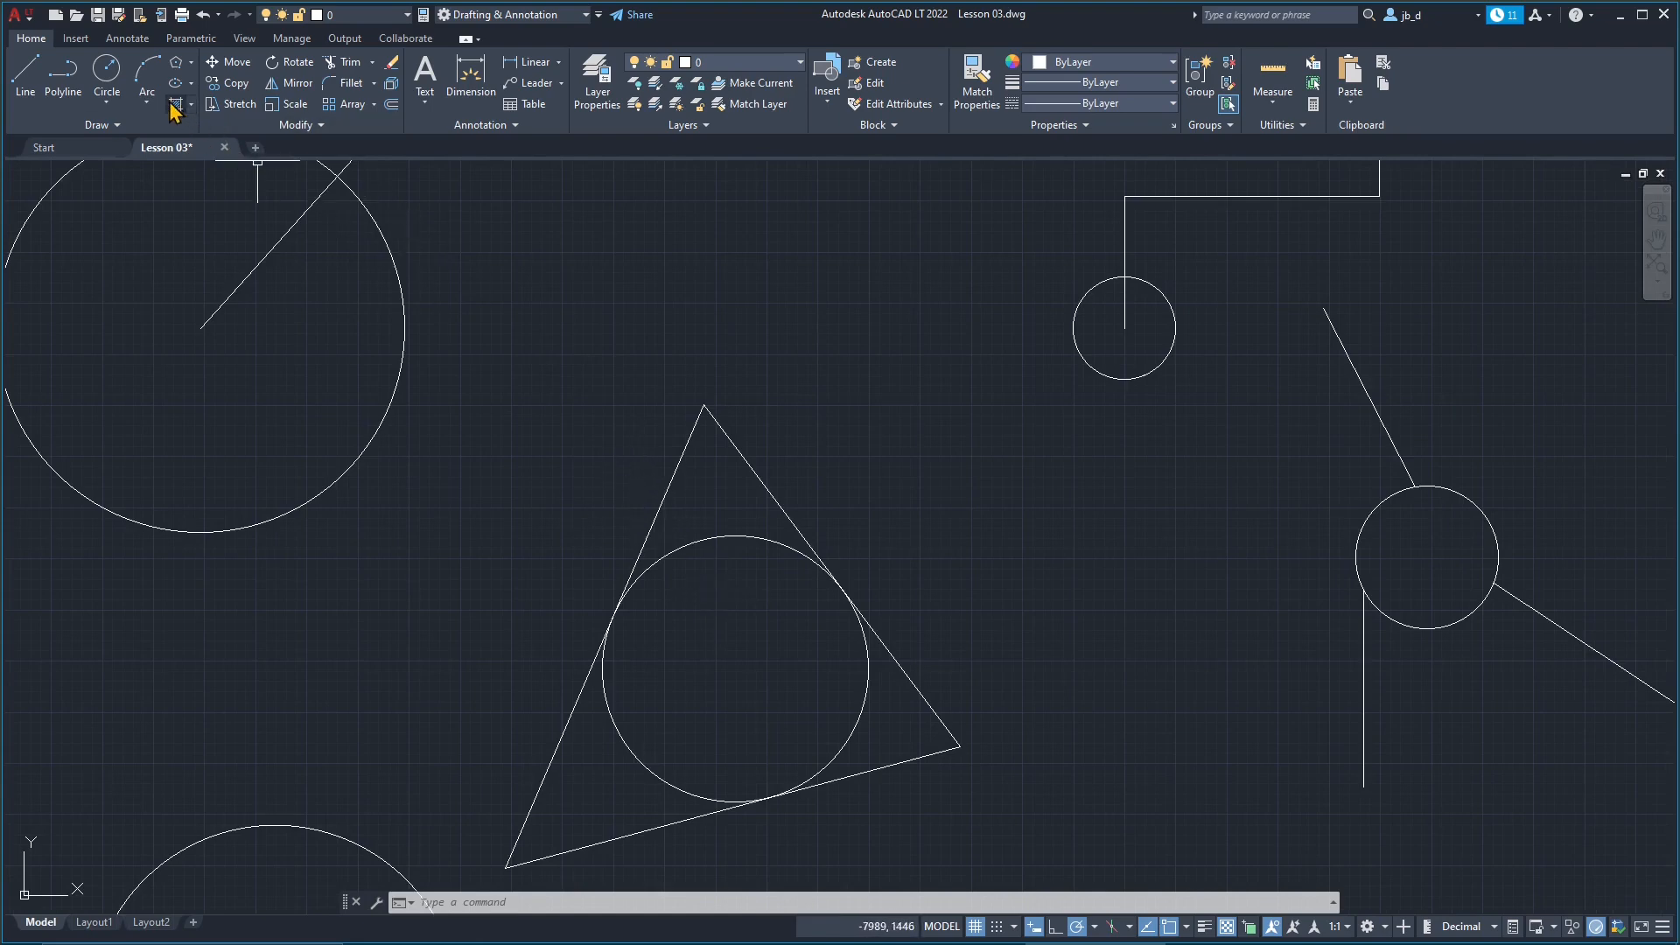
pyautogui.click(190, 63)
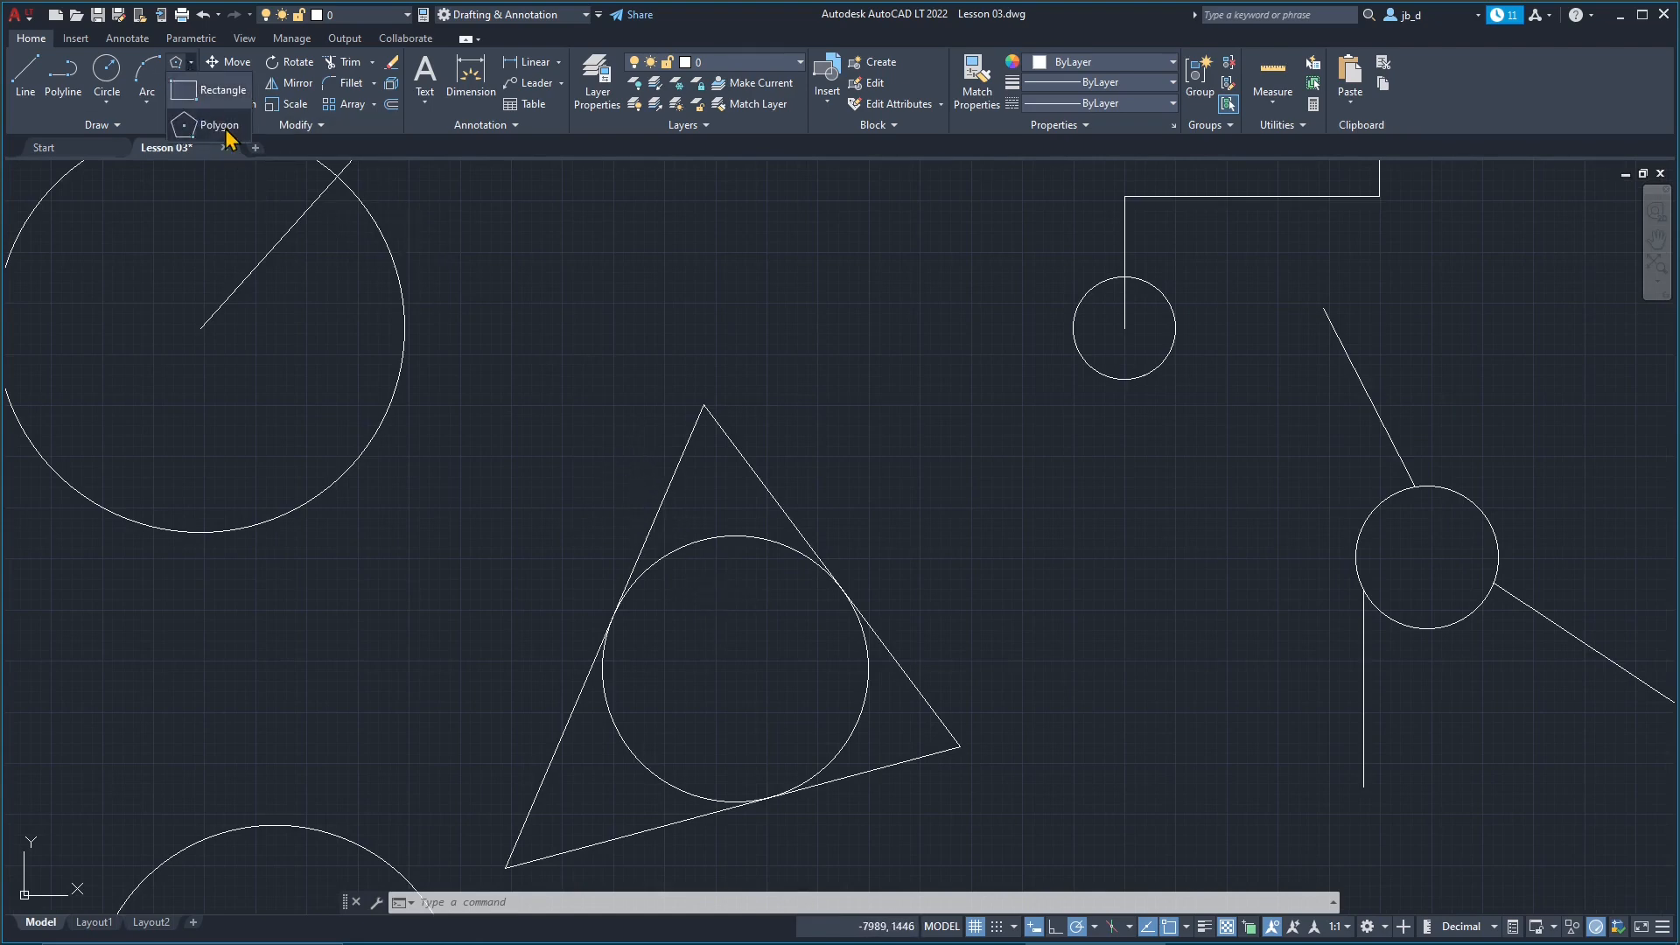
pyautogui.click(221, 125)
pyautogui.moveTo(656, 667); pyautogui.dragTo(618, 500, button='middle')
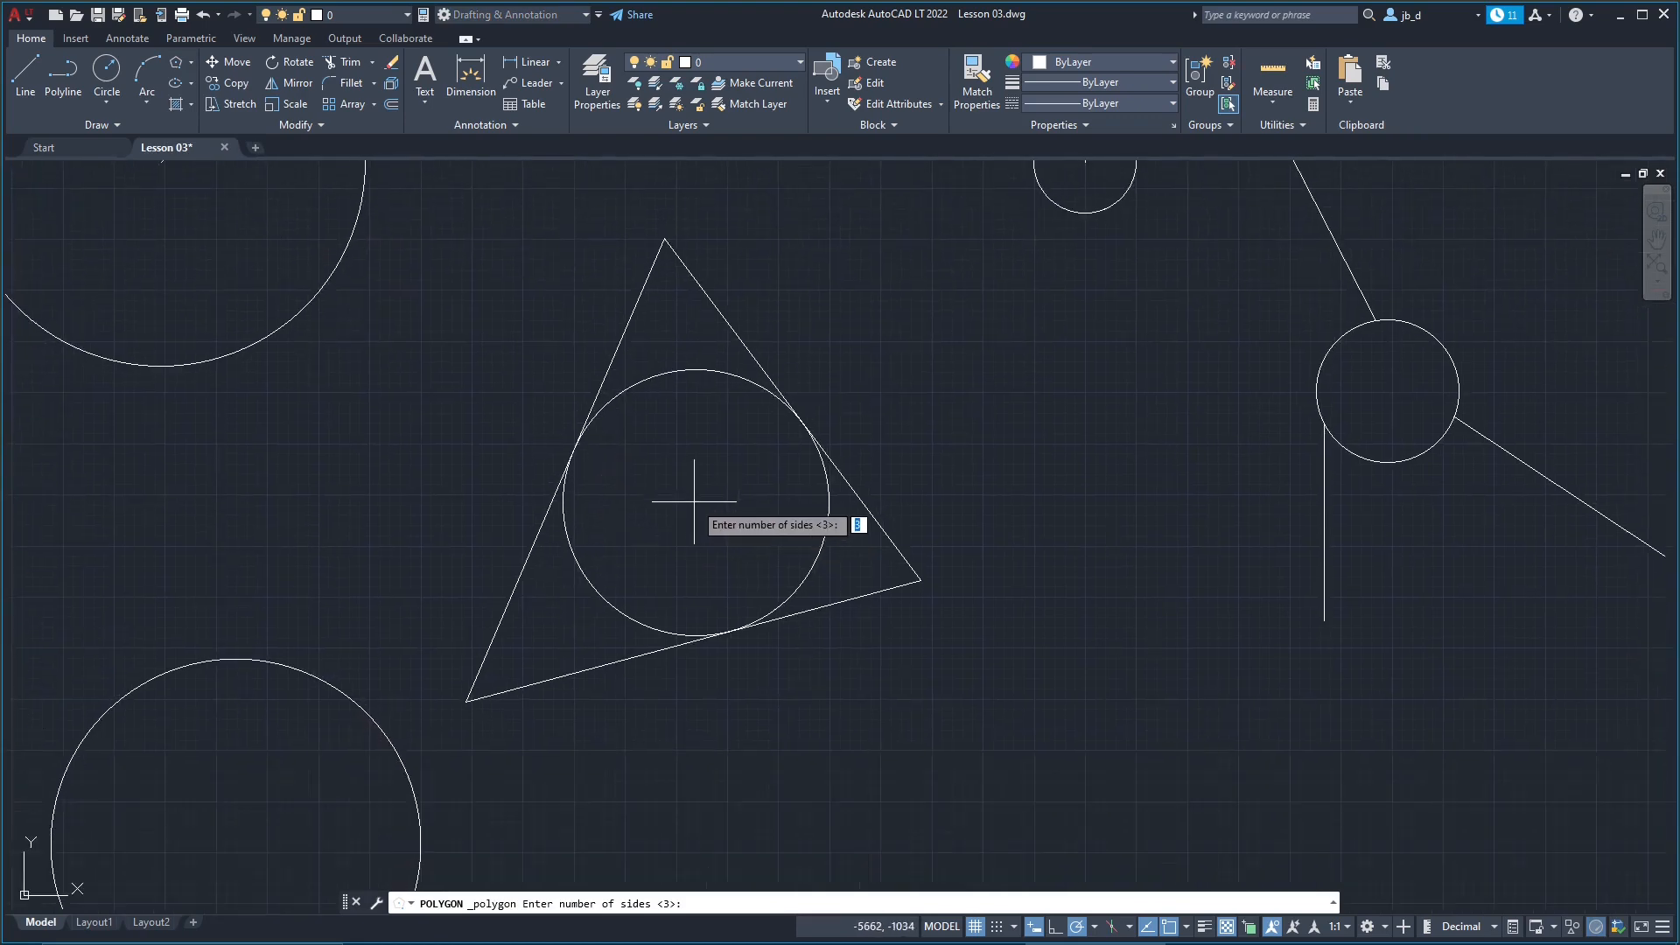
pyautogui.press('Return')
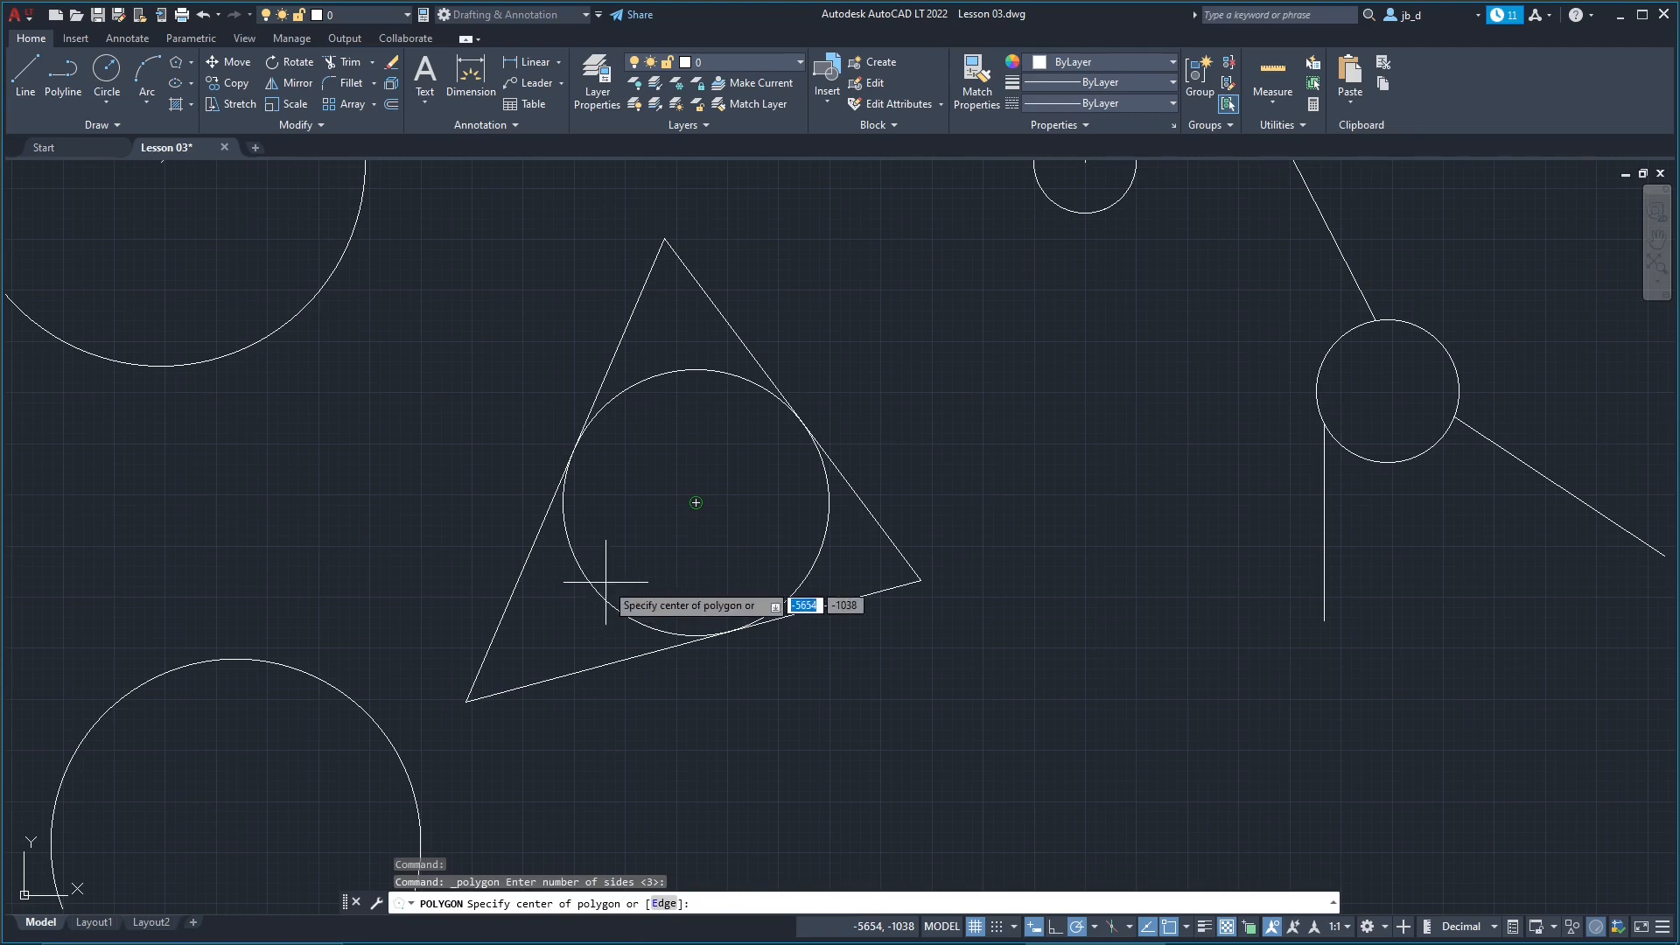
pyautogui.click(704, 524)
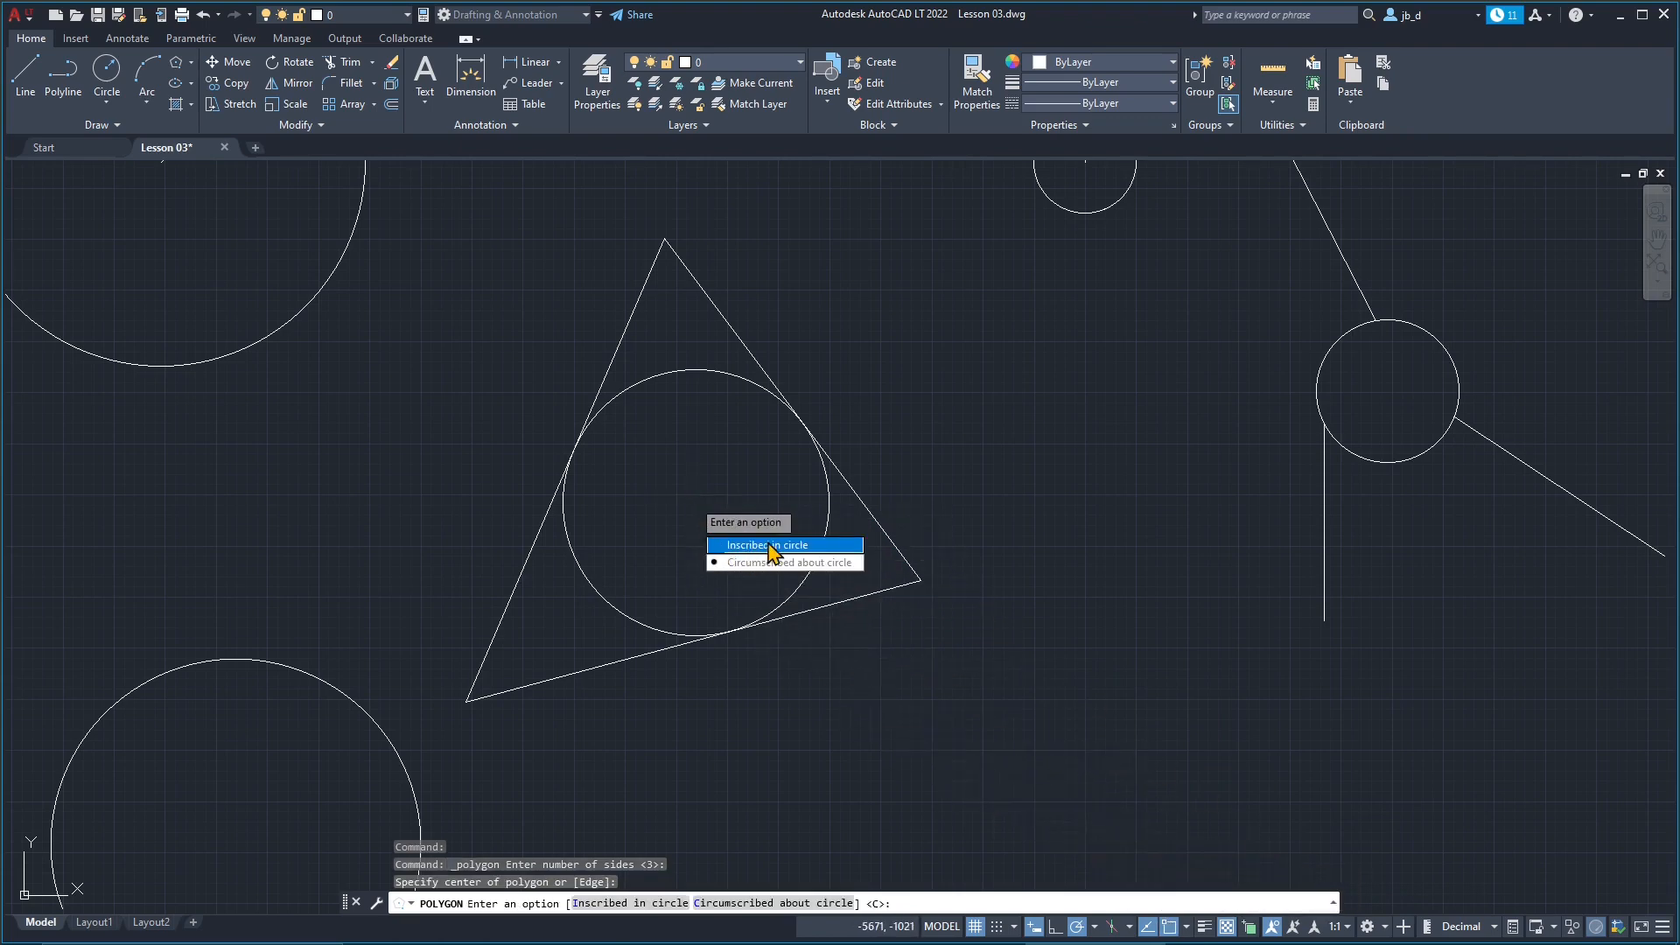
pyautogui.press('Return')
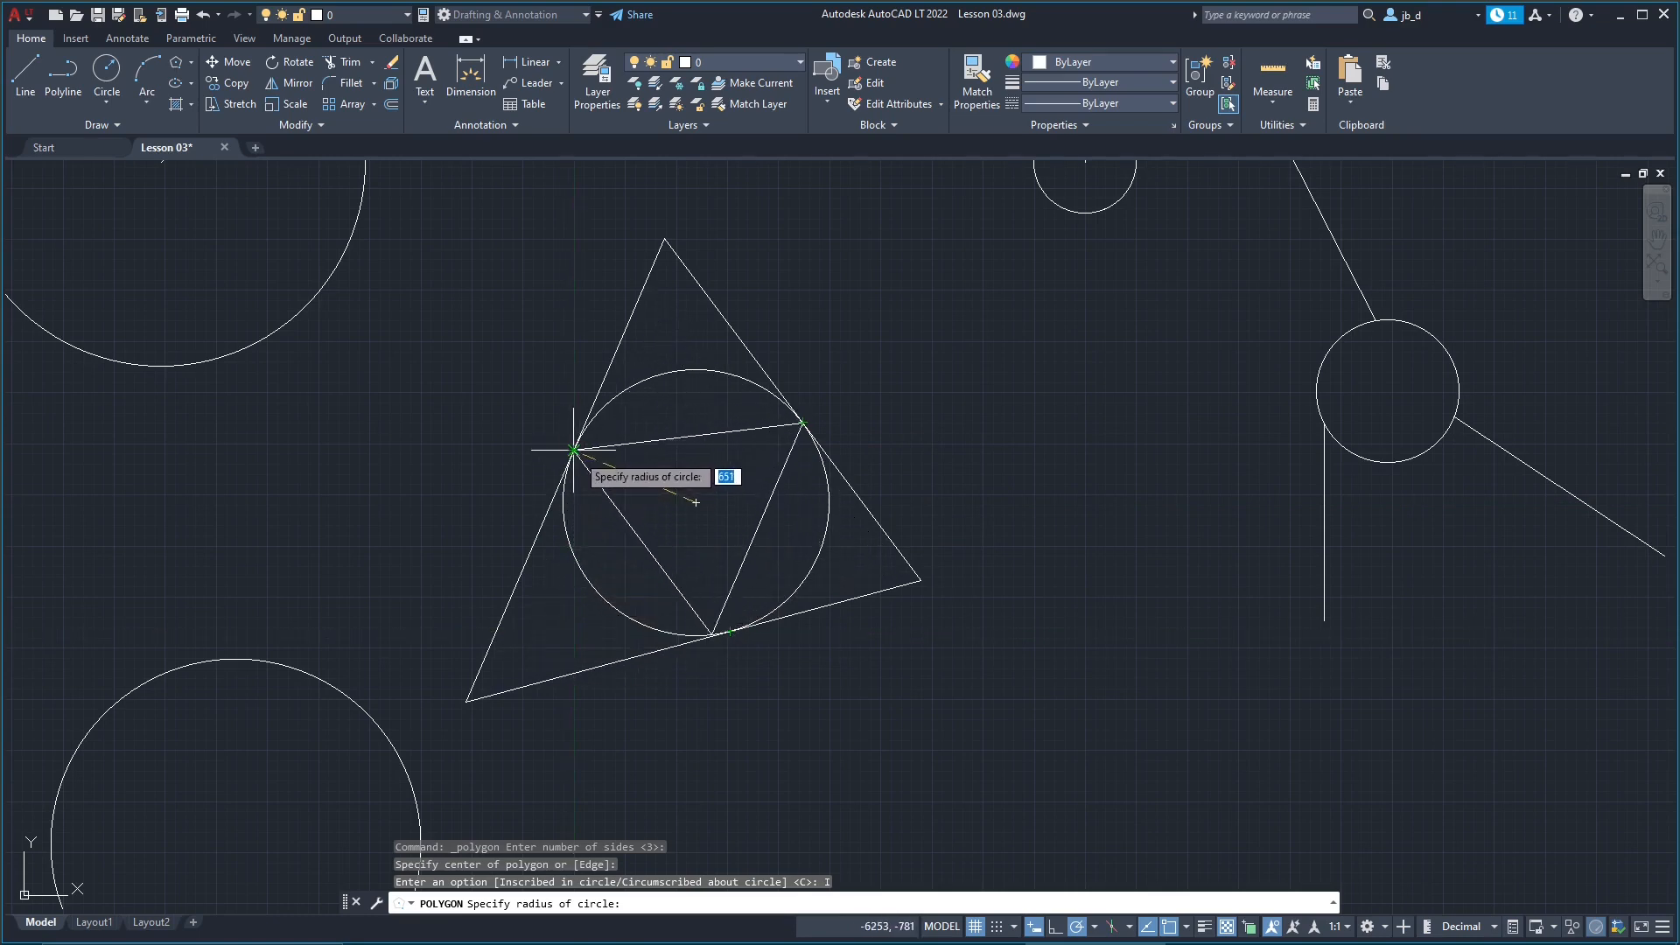
pyautogui.click(574, 450)
pyautogui.scroll(-2, 814, 685)
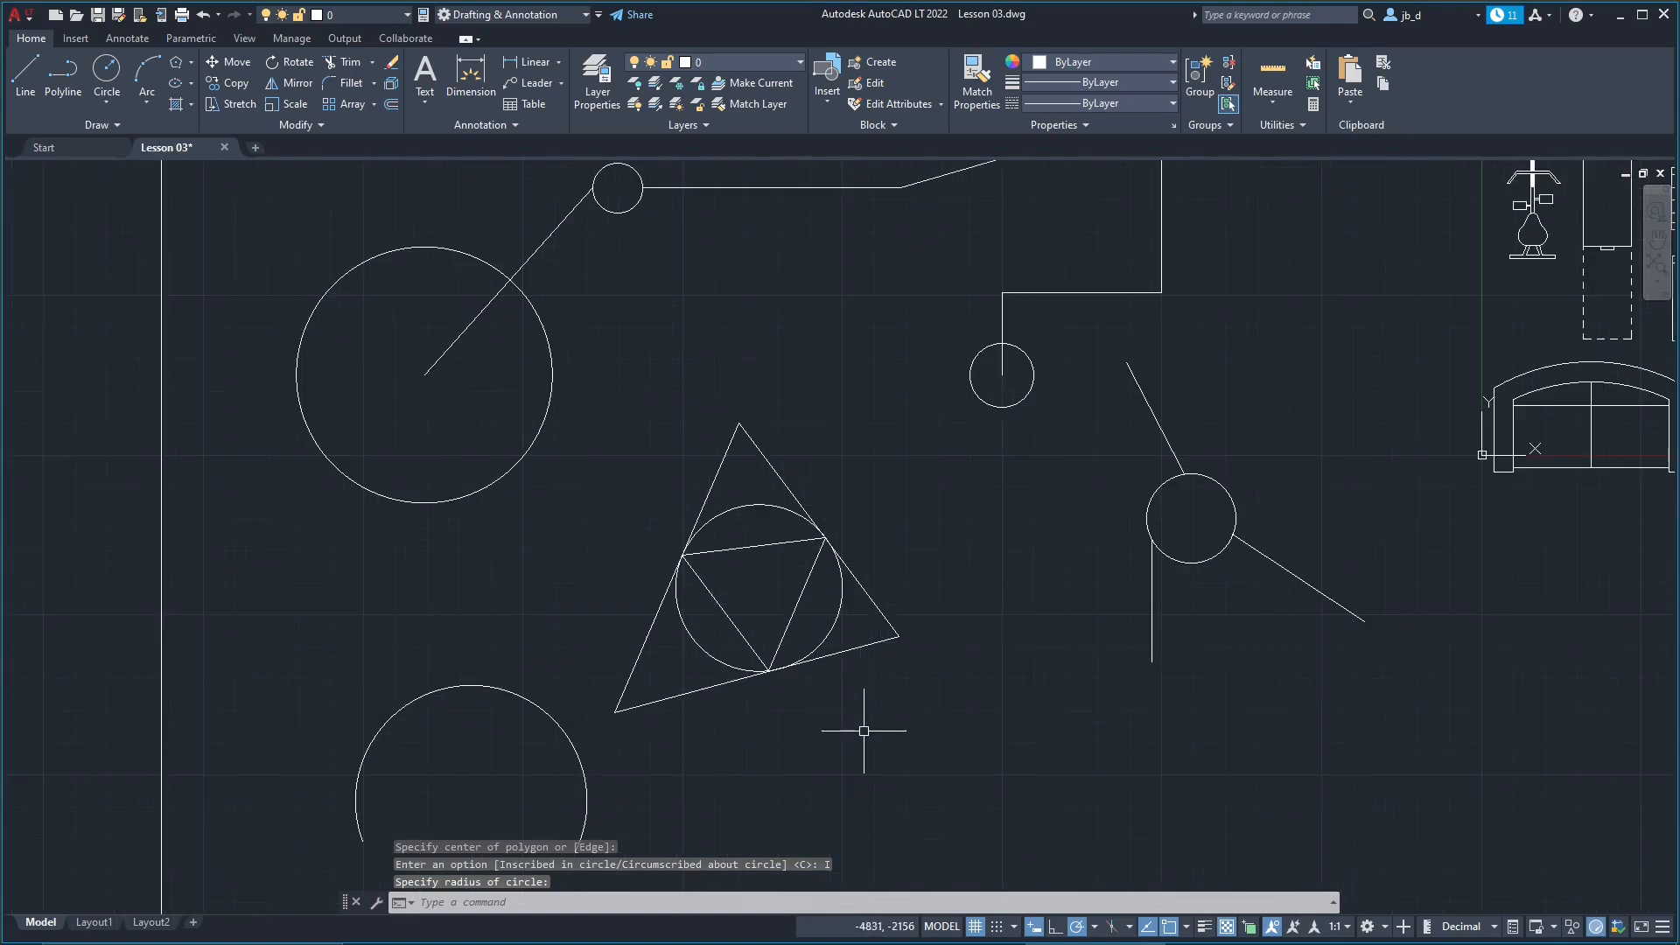
pyautogui.press('Escape')
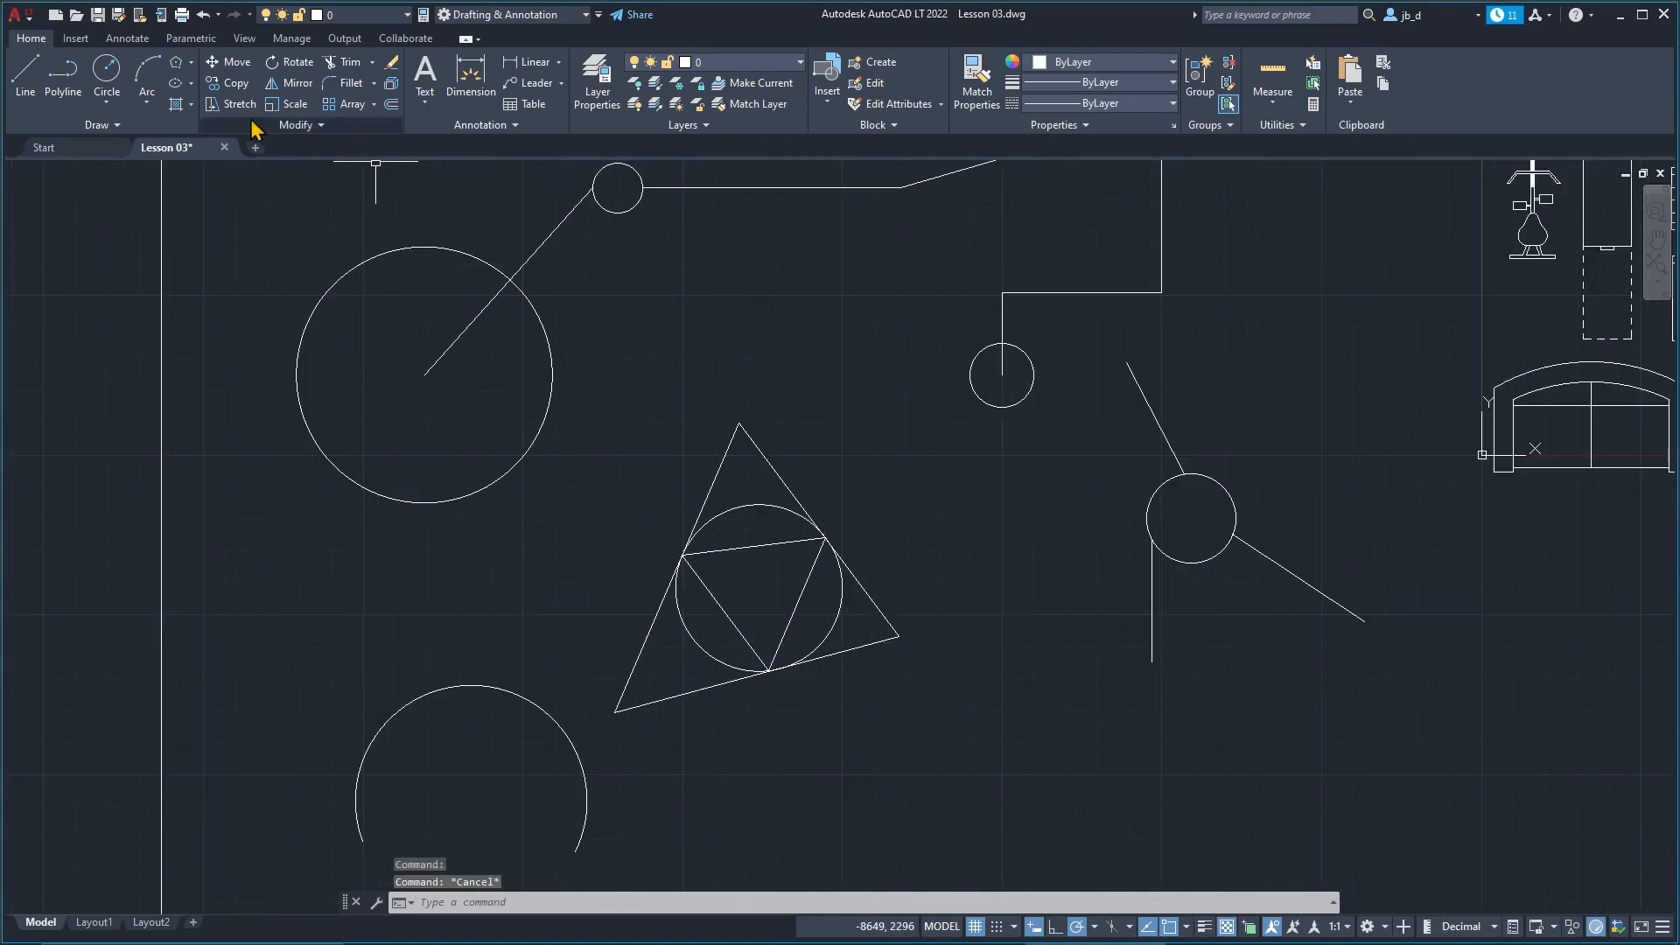
# Step: Draw an upright 4-sided polygon circumscribed about a circle of radius about 570, to the right of the new triangle, using Ortho mode
pyautogui.click(179, 63)
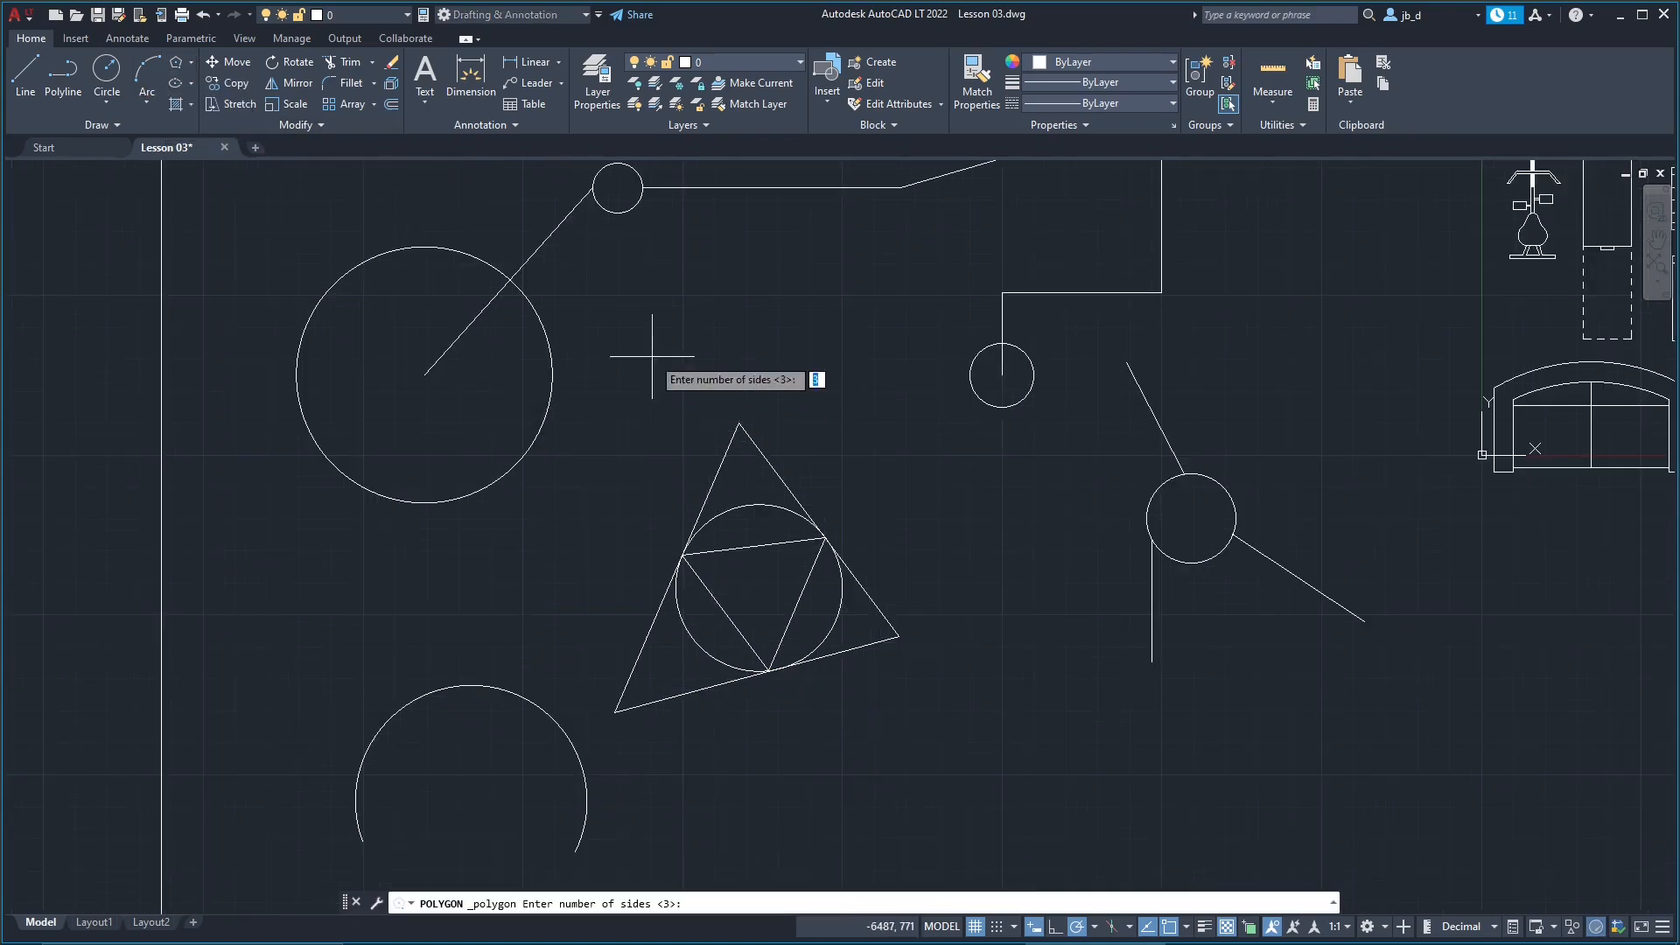
pyautogui.scroll(-4, 525, 647)
pyautogui.scroll(5, 619, 289)
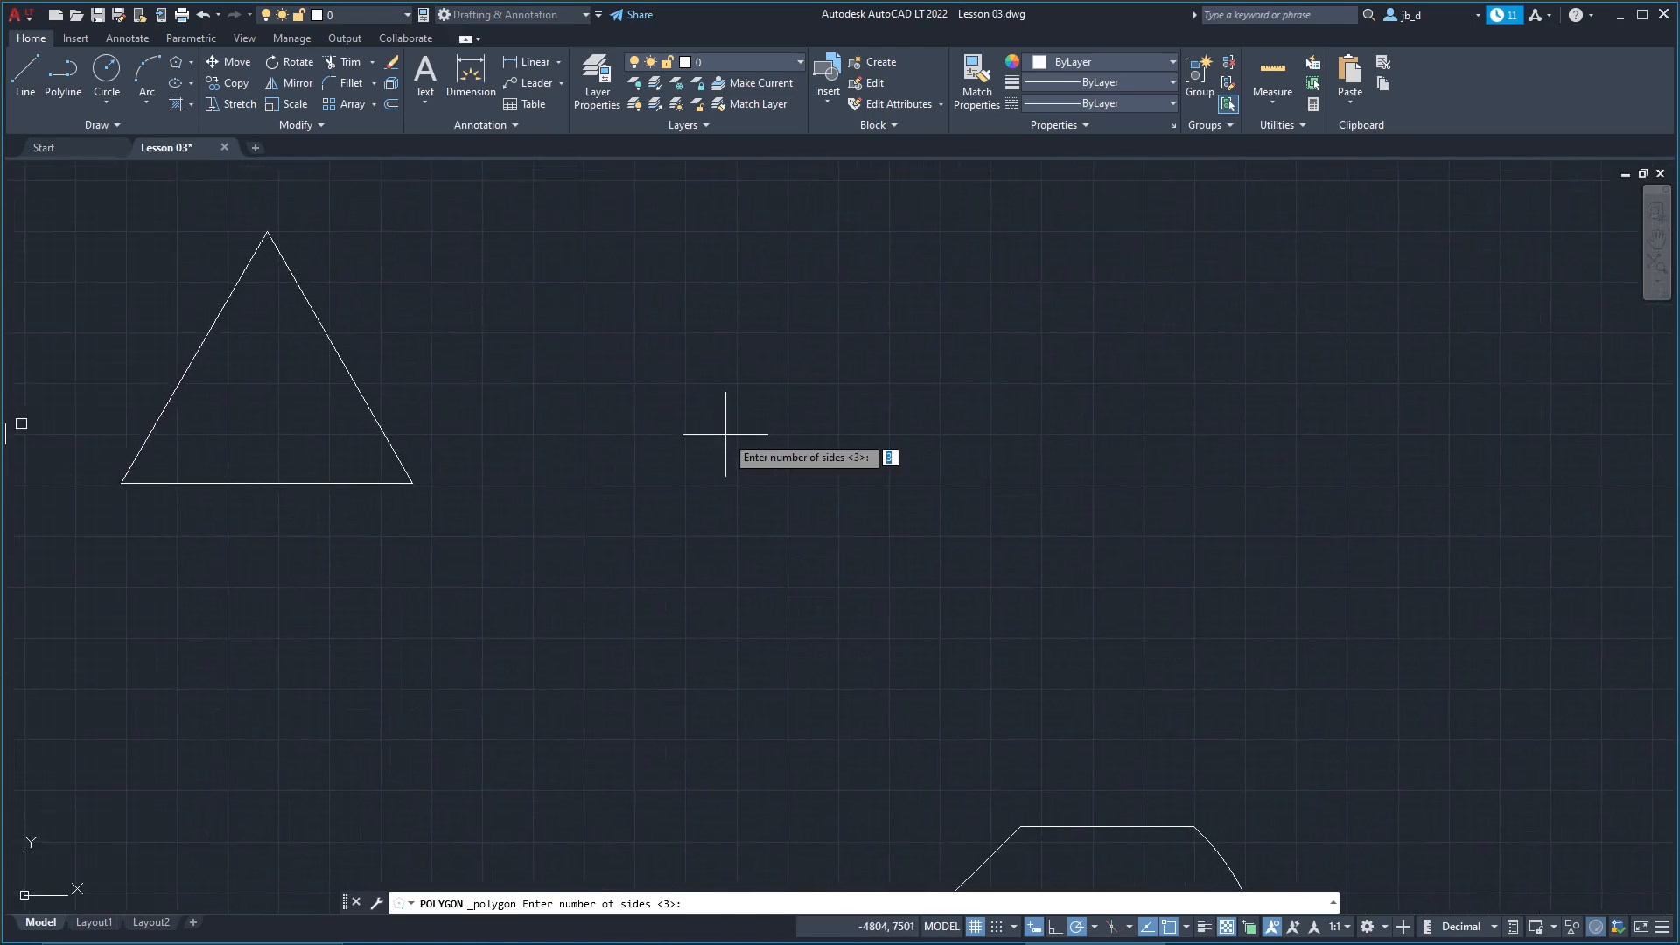
pyautogui.write('4')
pyautogui.press('Return')
pyautogui.click(696, 390)
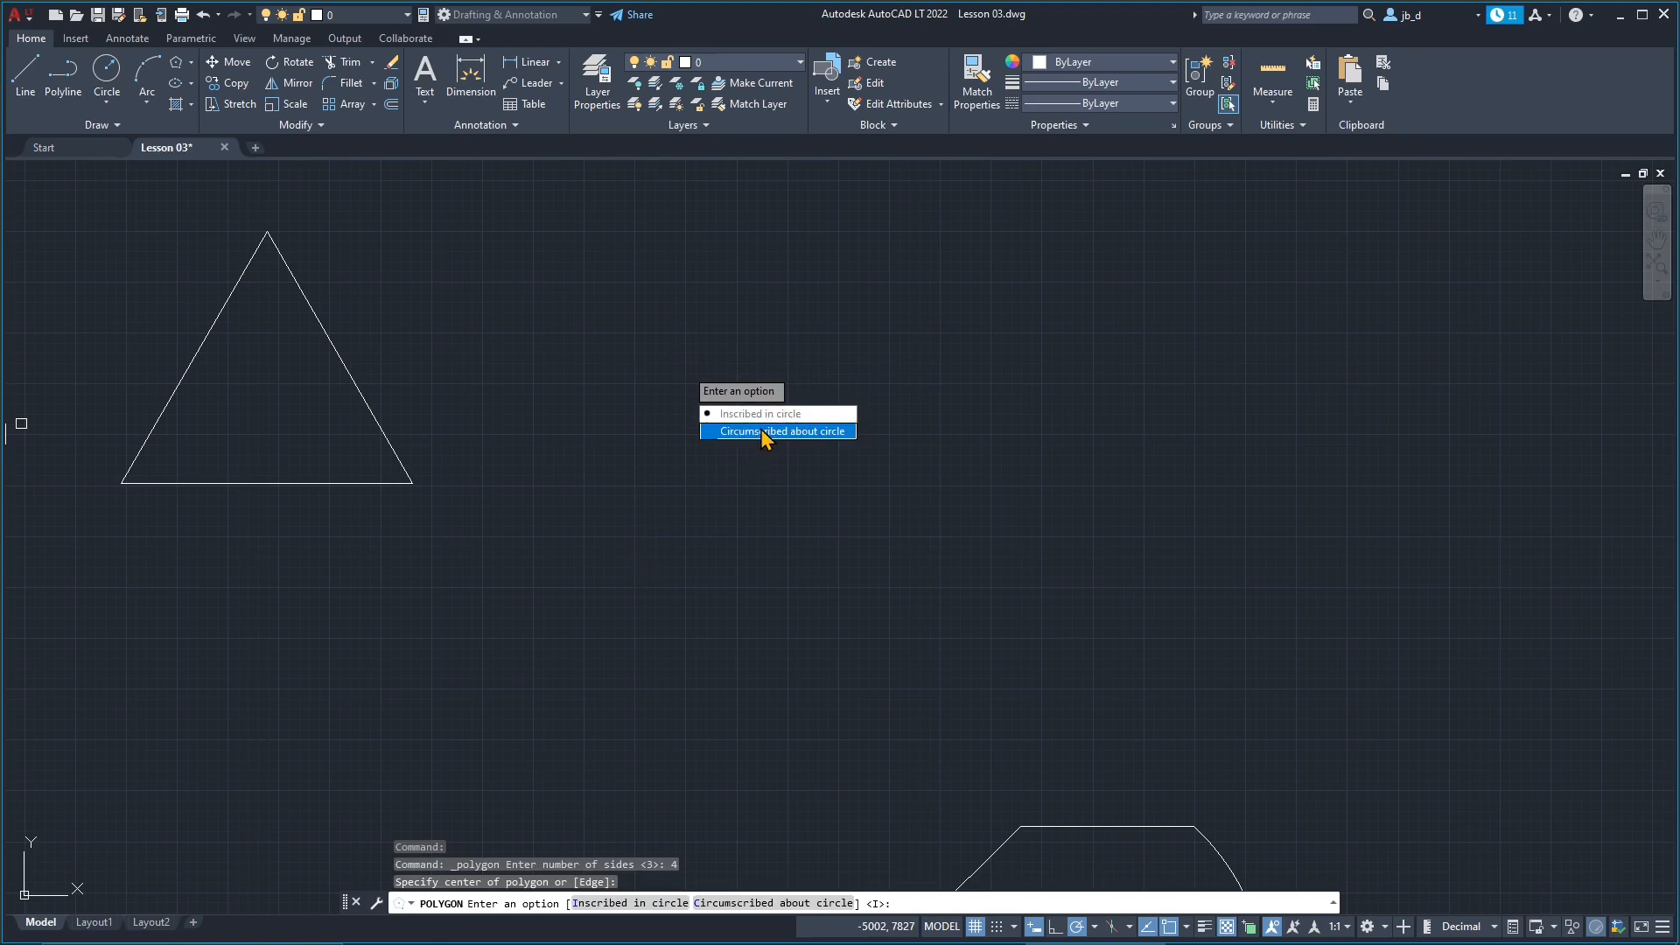
pyautogui.click(767, 431)
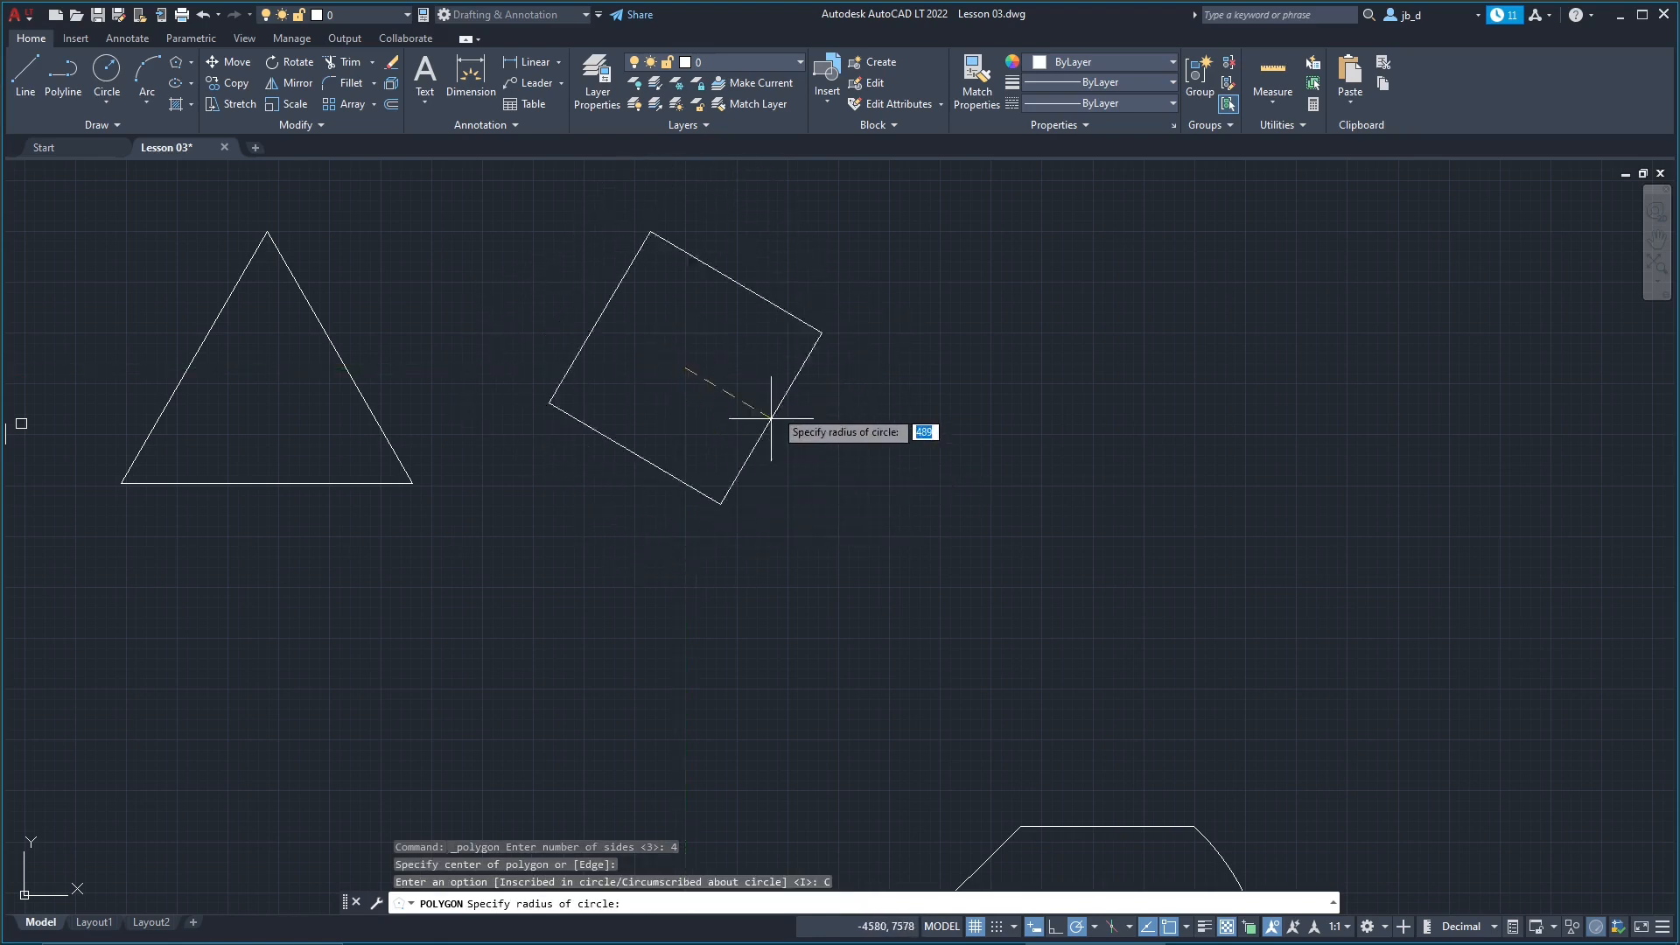
pyautogui.press('F8')
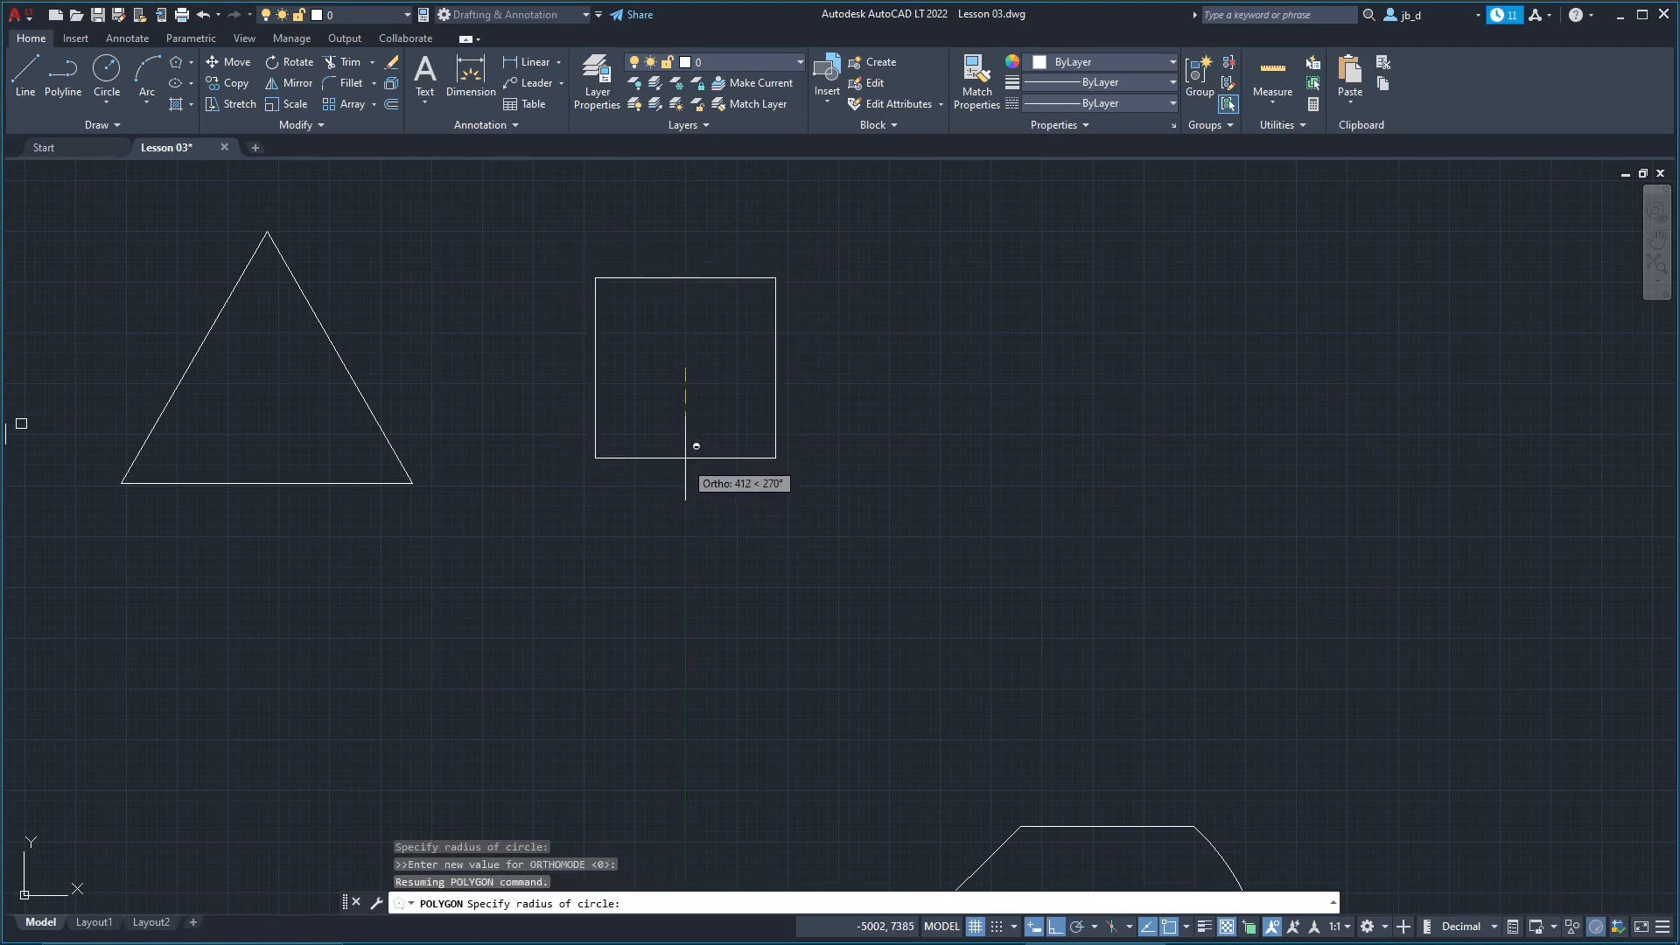
pyautogui.press('F8')
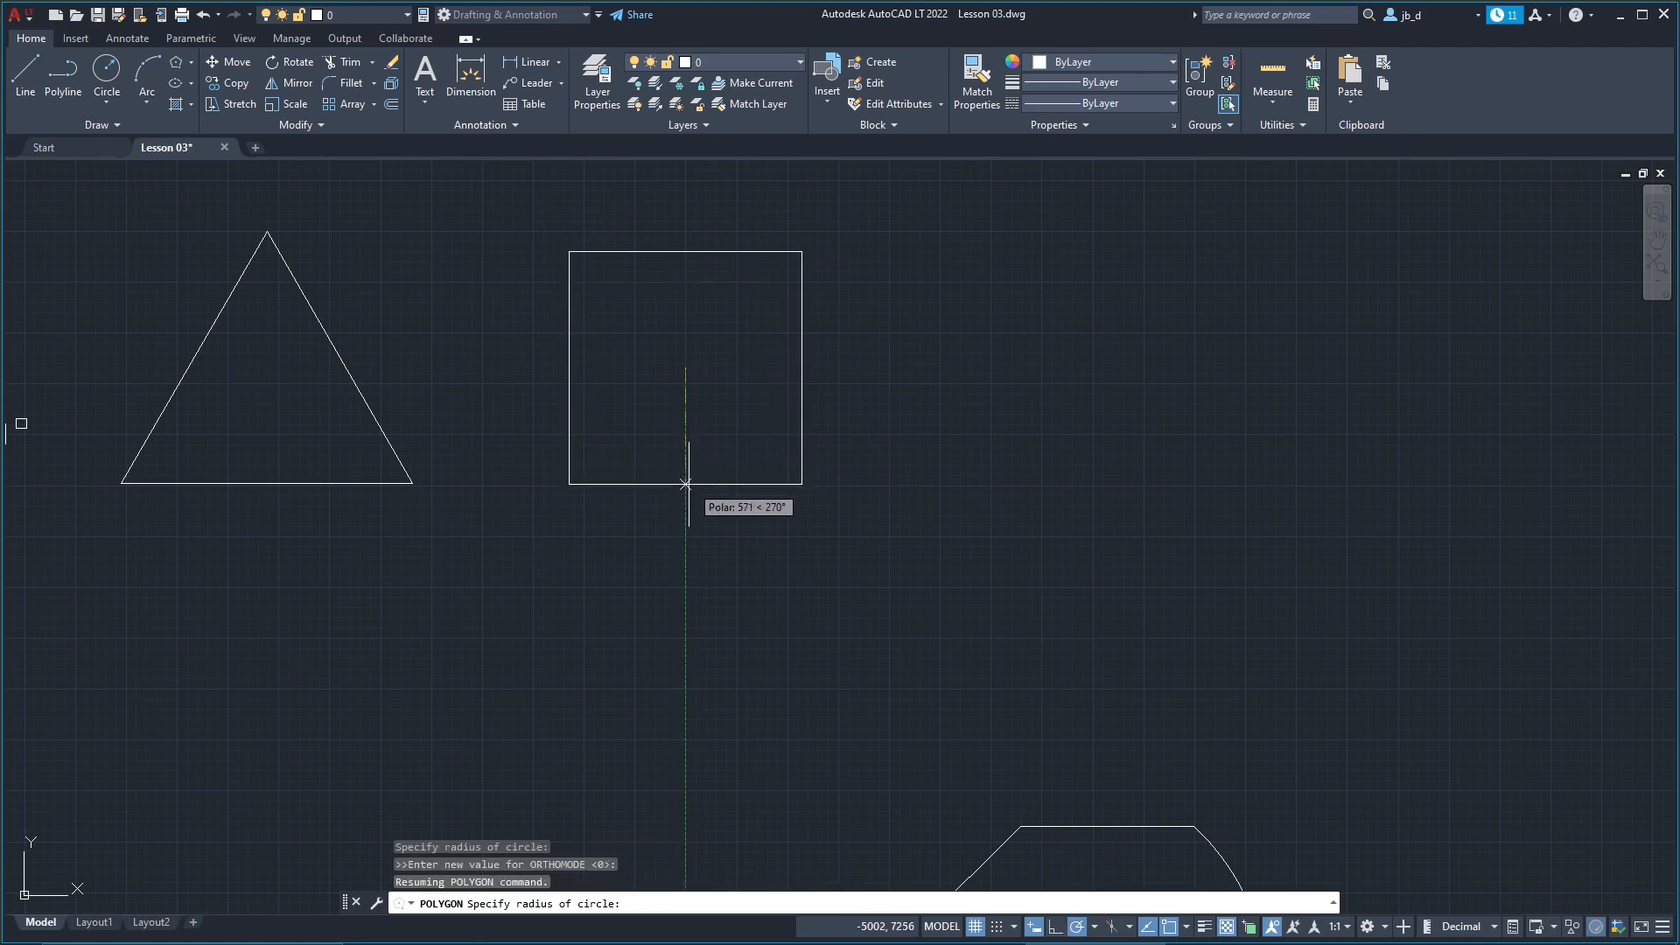
pyautogui.press('F8')
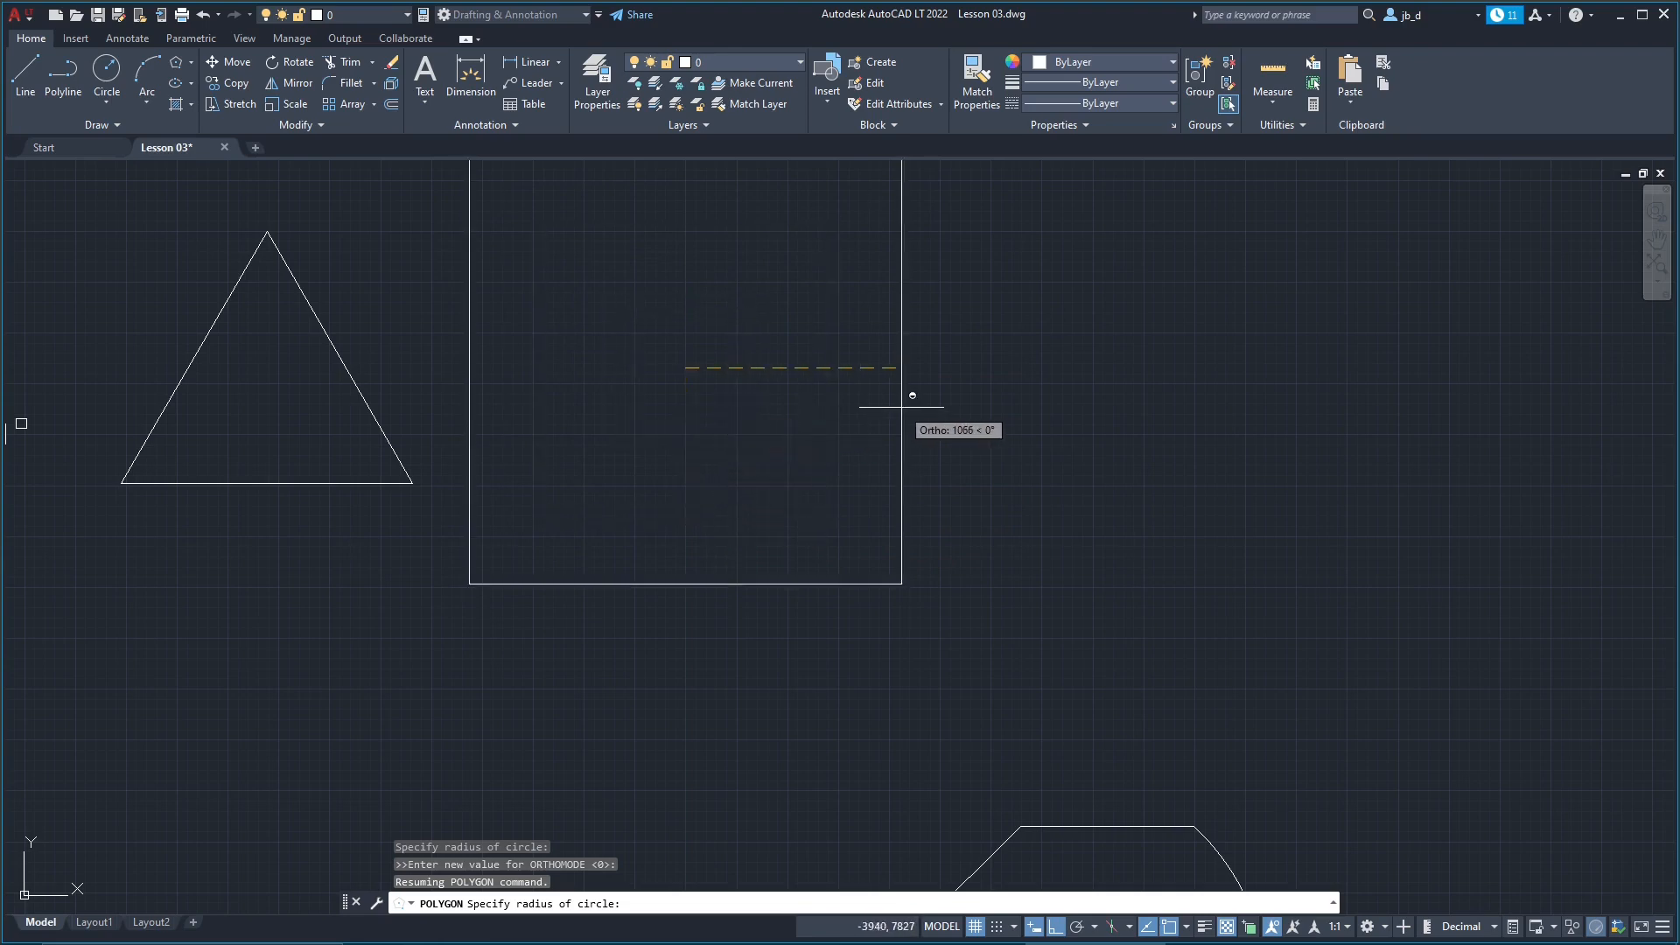
pyautogui.press('F8')
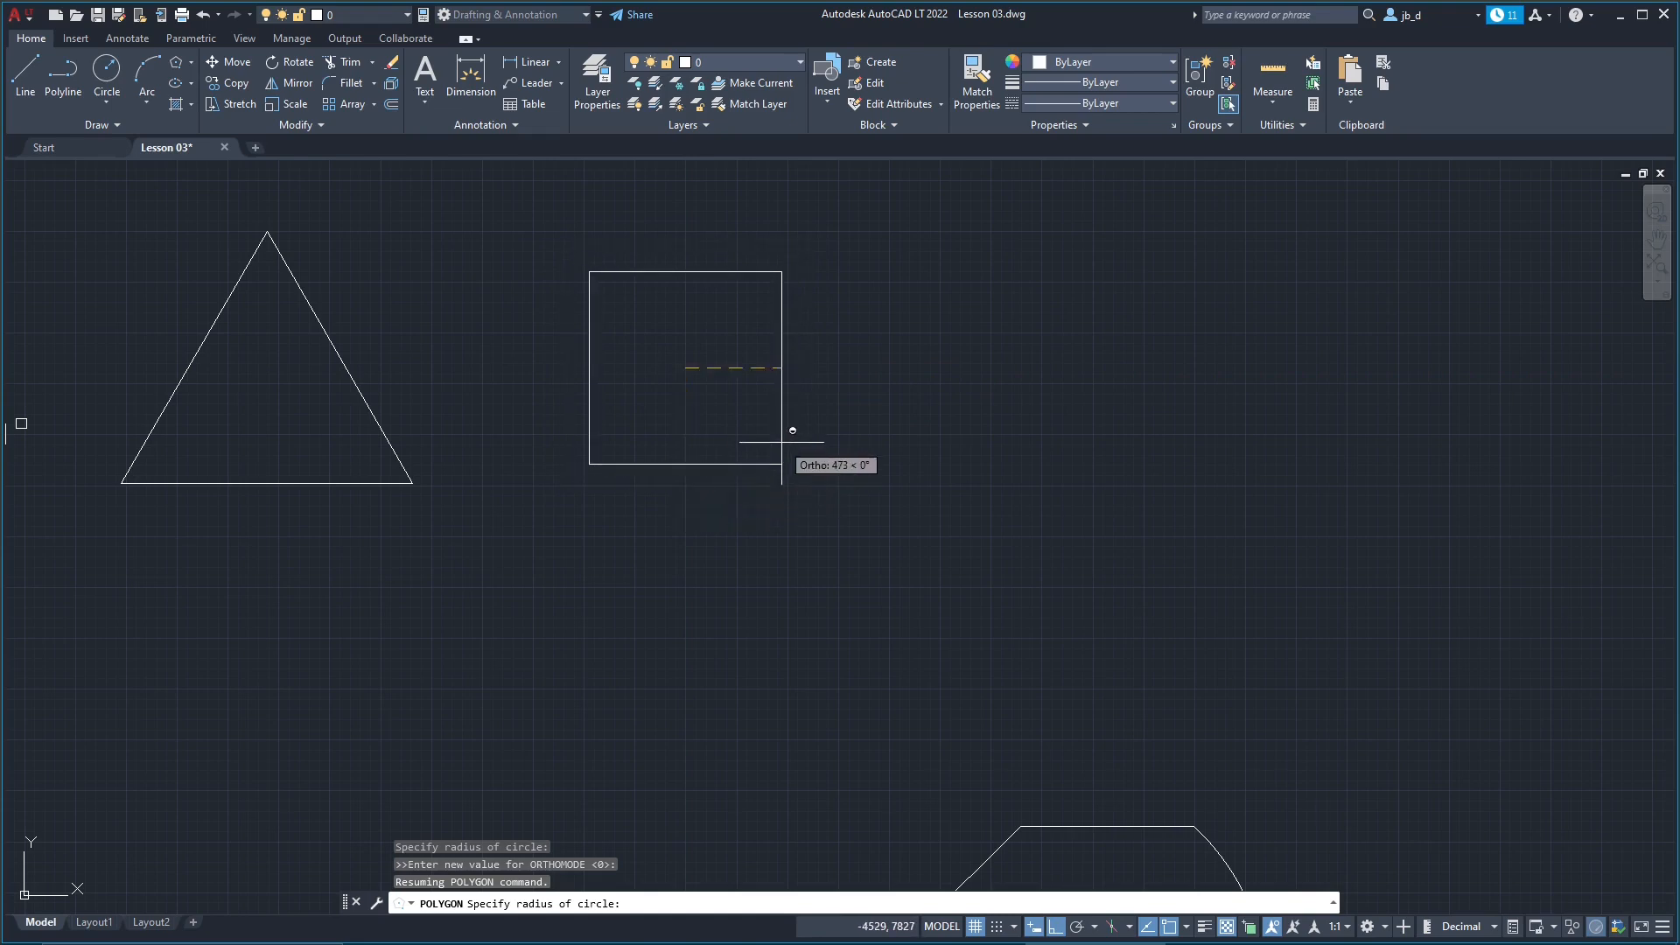
pyautogui.click(687, 477)
pyautogui.moveTo(715, 503); pyautogui.dragTo(716, 534, button='middle')
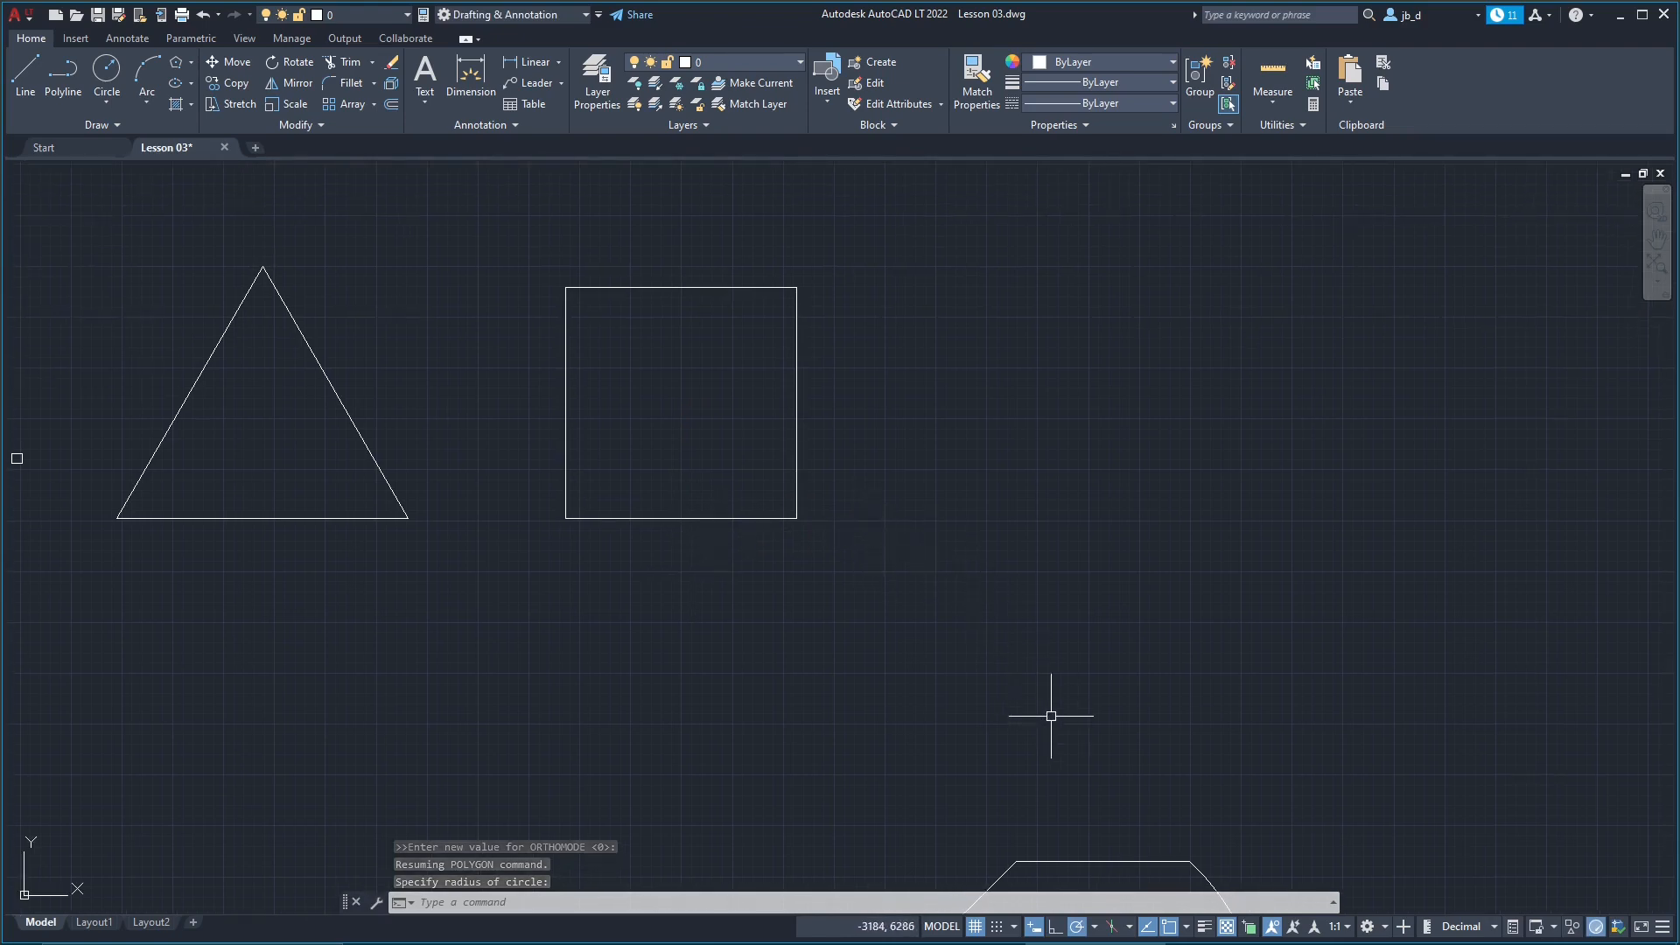
# Step: With Ortho mode on, draw a descending stepped line of seven alternating horizontal and vertical segments to the right of the large square
pyautogui.click(1056, 927)
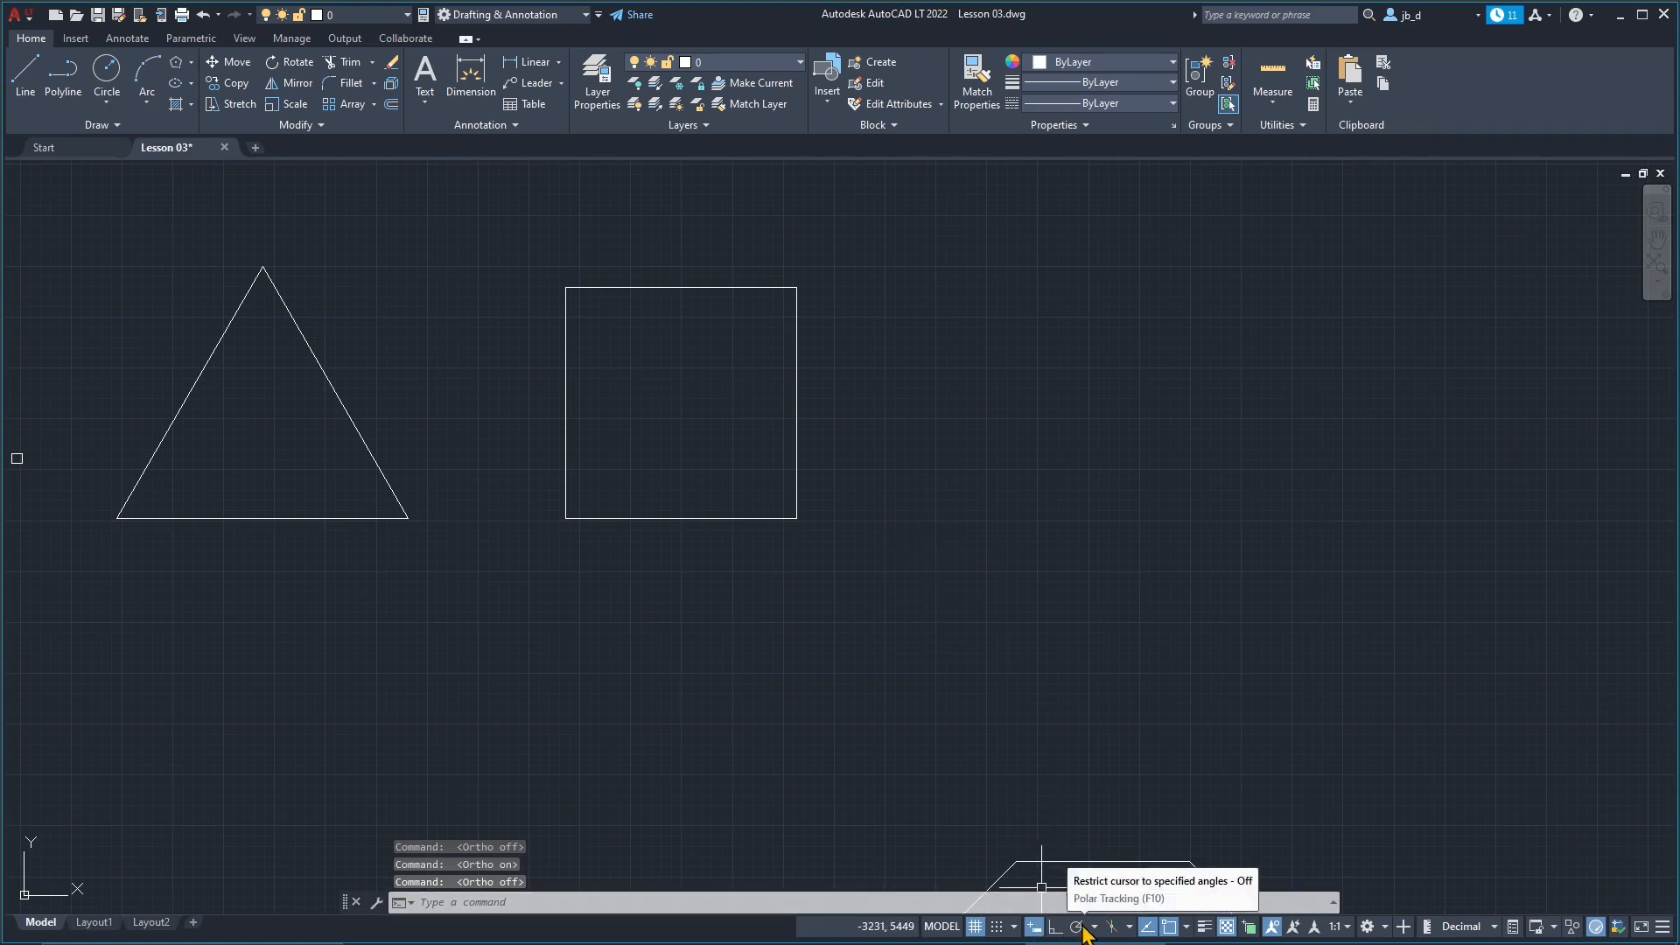
pyautogui.moveTo(1036, 391); pyautogui.dragTo(926, 550, button='middle')
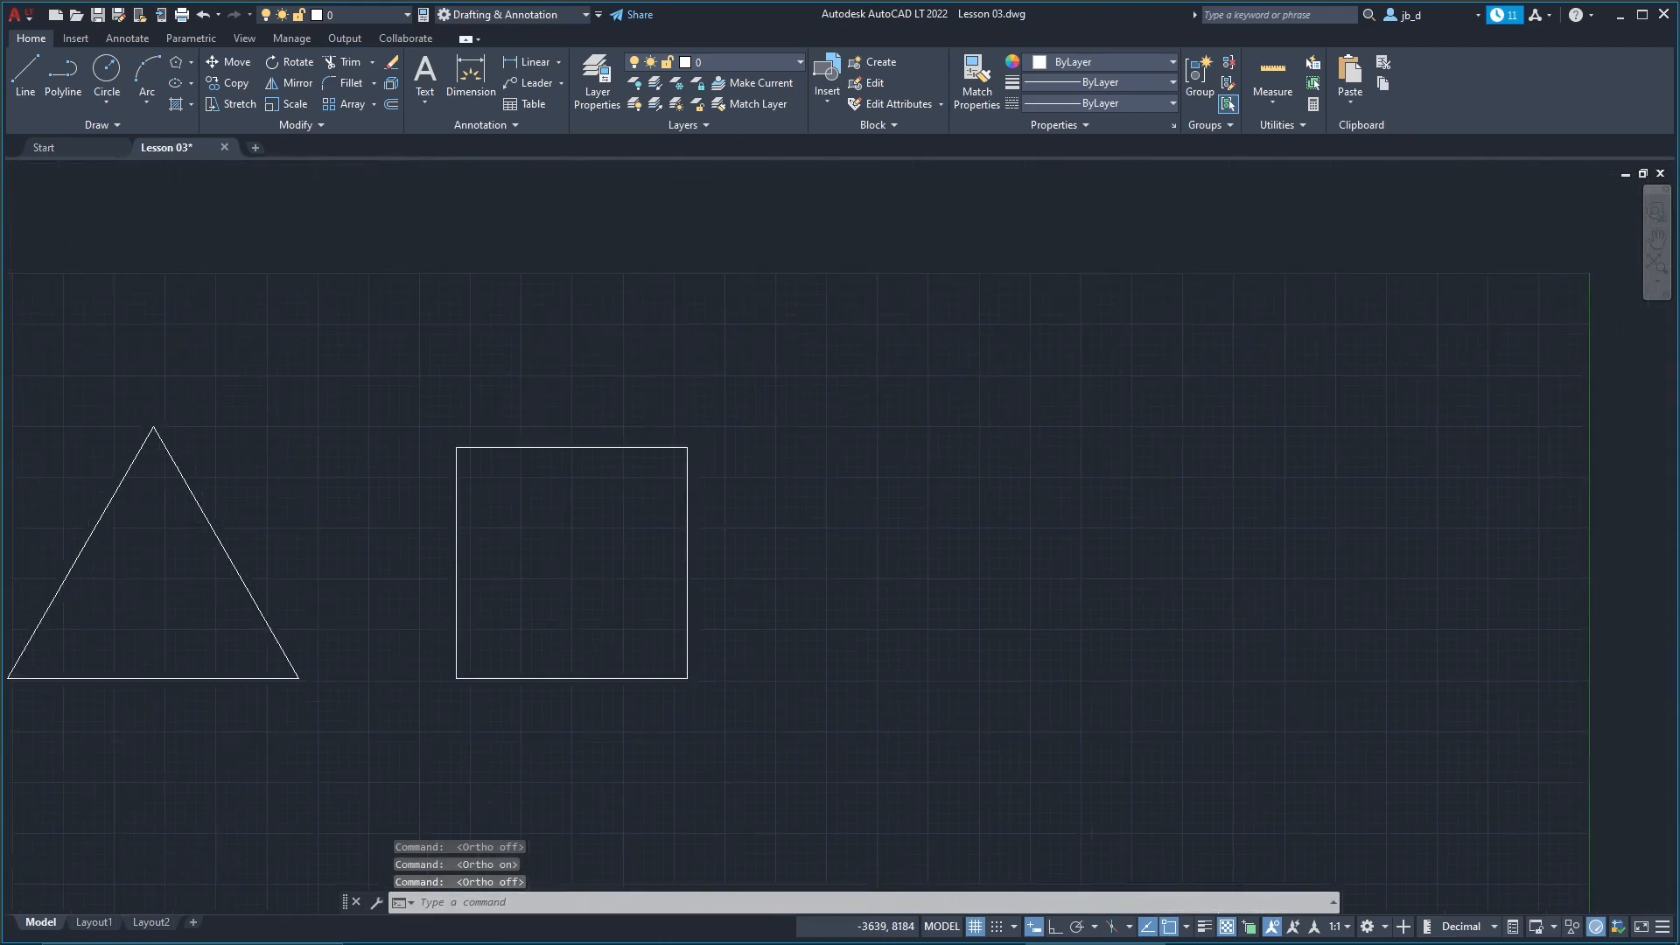
pyautogui.moveTo(1161, 811); pyautogui.dragTo(1223, 747, button='middle')
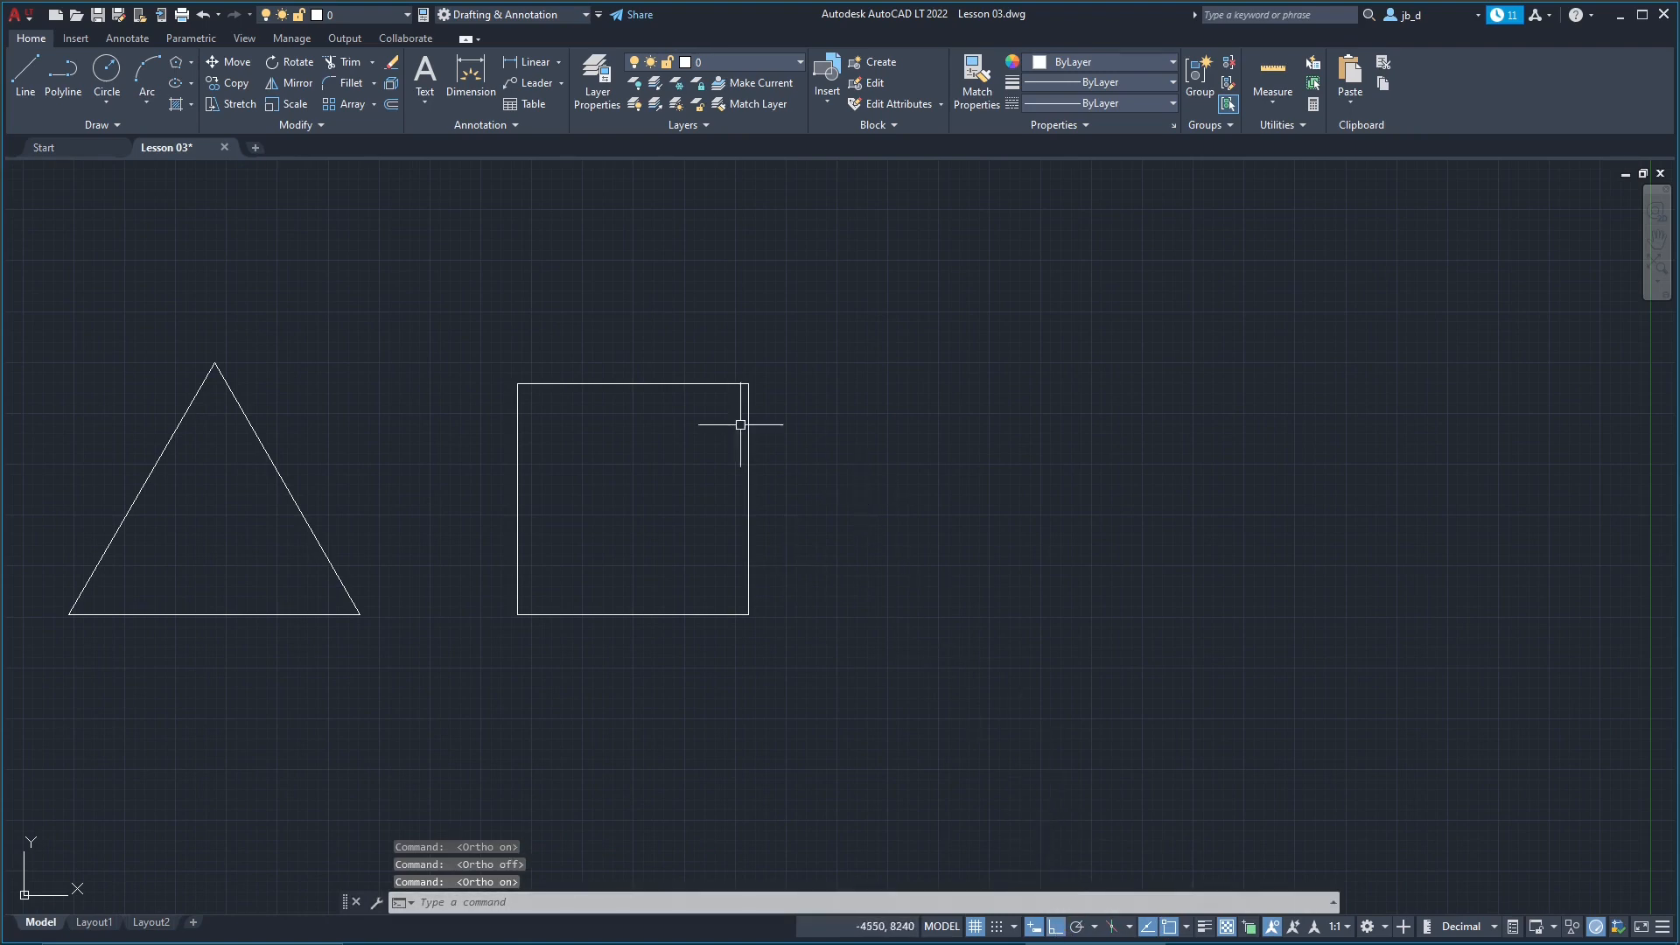
pyautogui.click(26, 74)
pyautogui.moveTo(920, 515); pyautogui.dragTo(799, 460, button='middle')
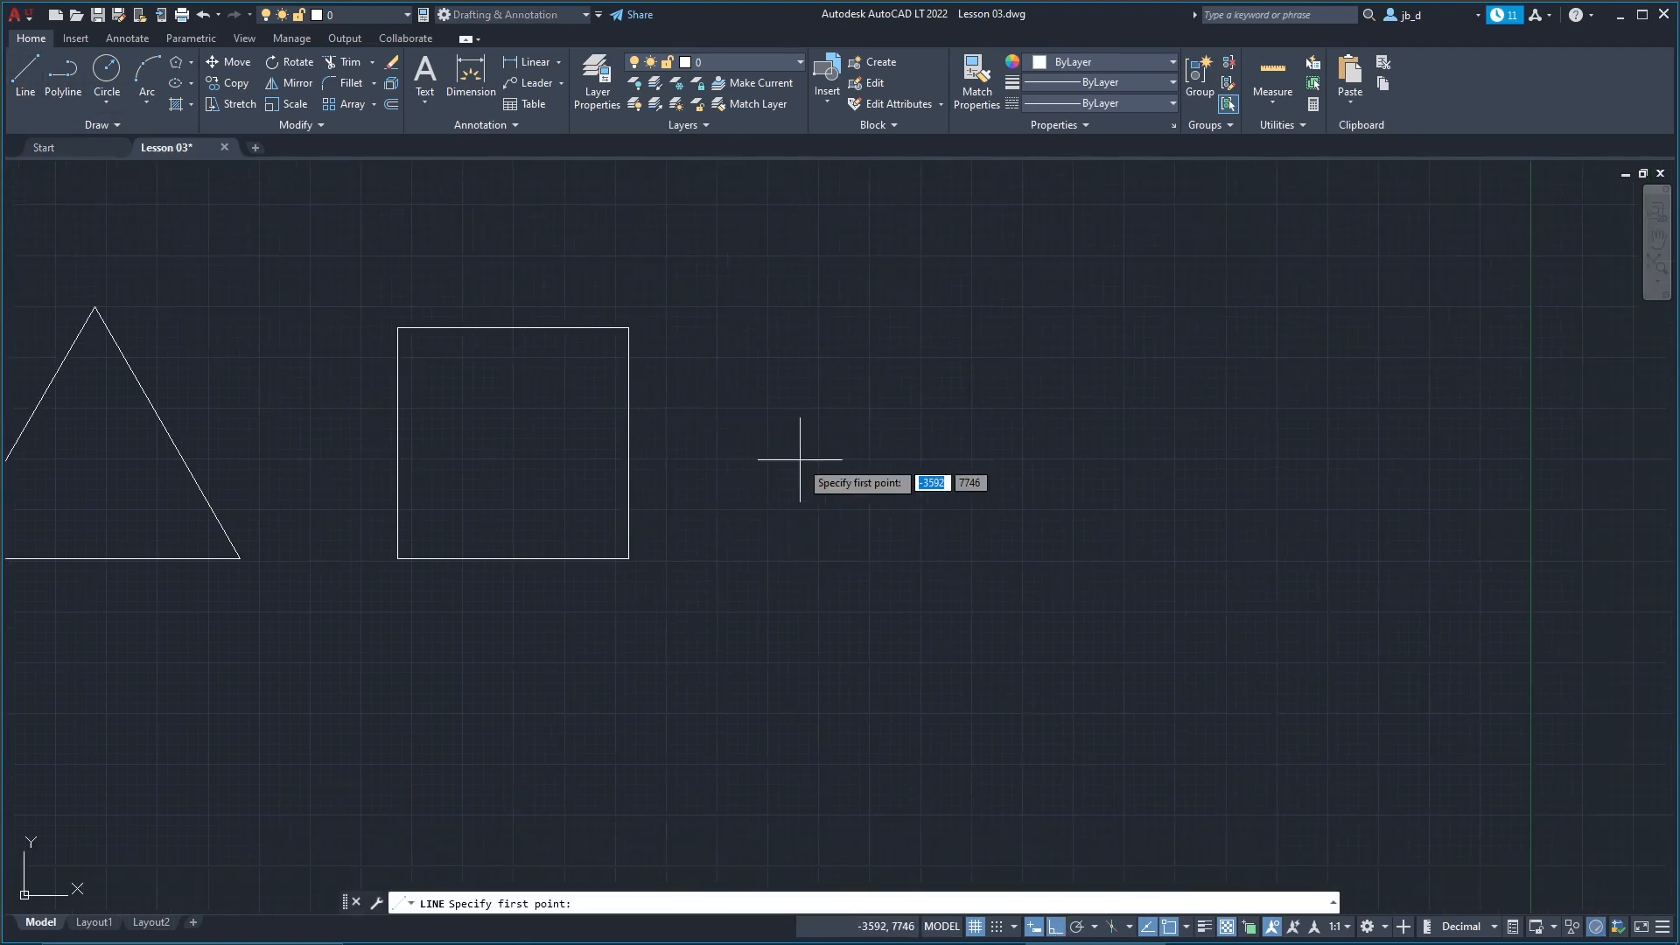
pyautogui.click(744, 426)
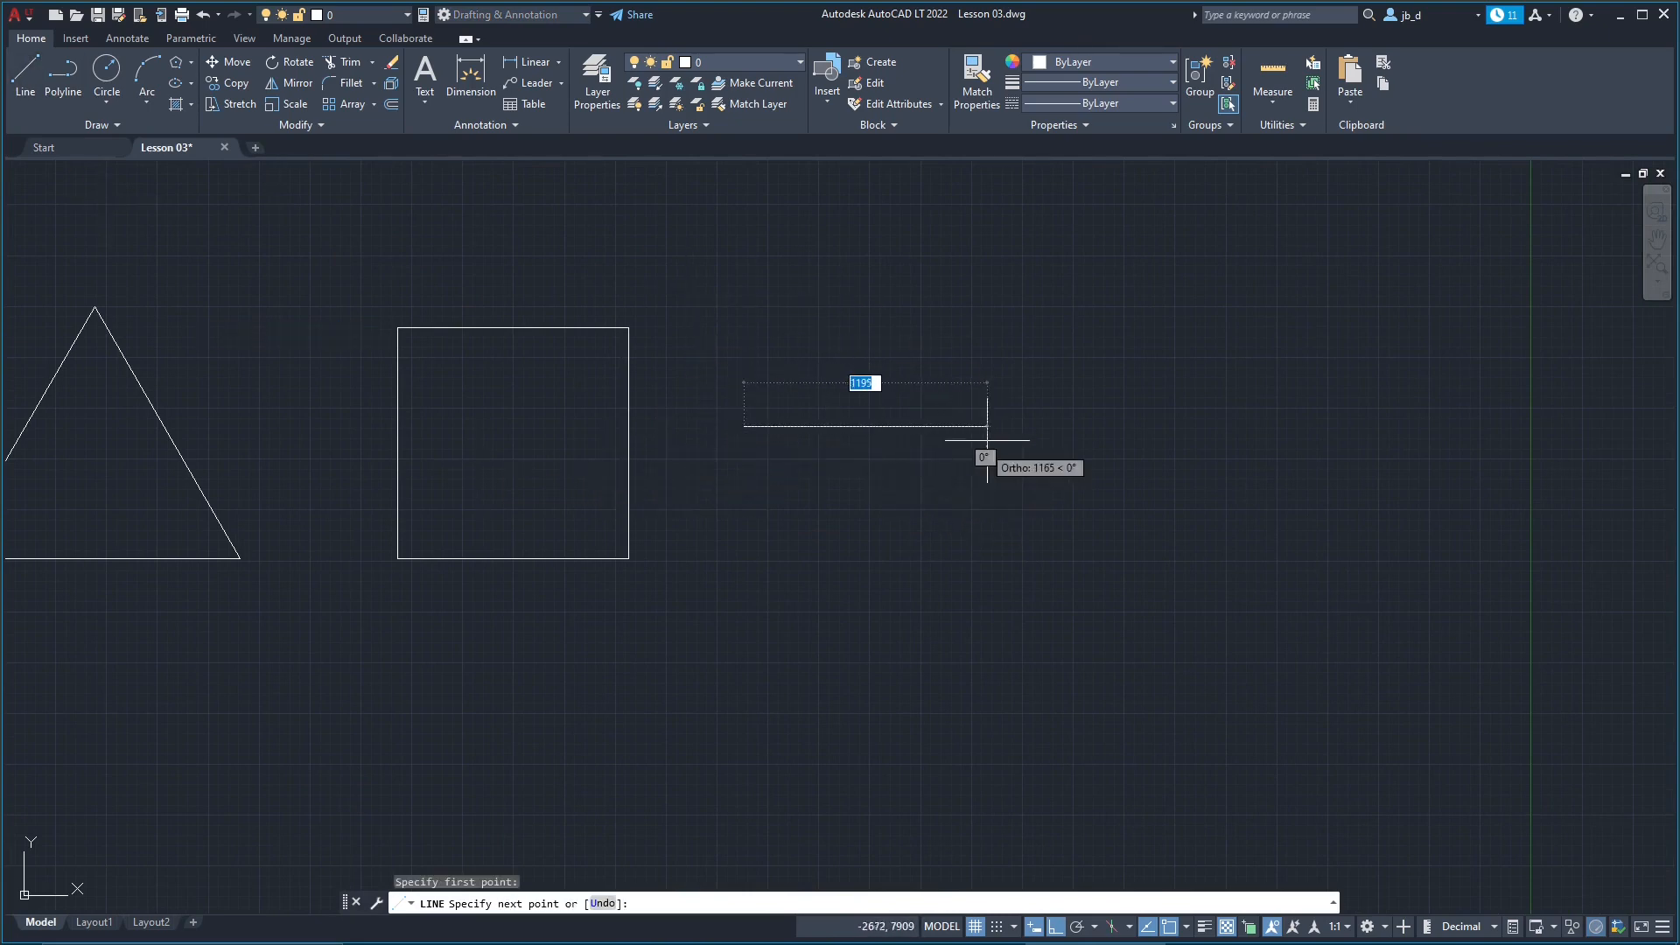
pyautogui.click(923, 442)
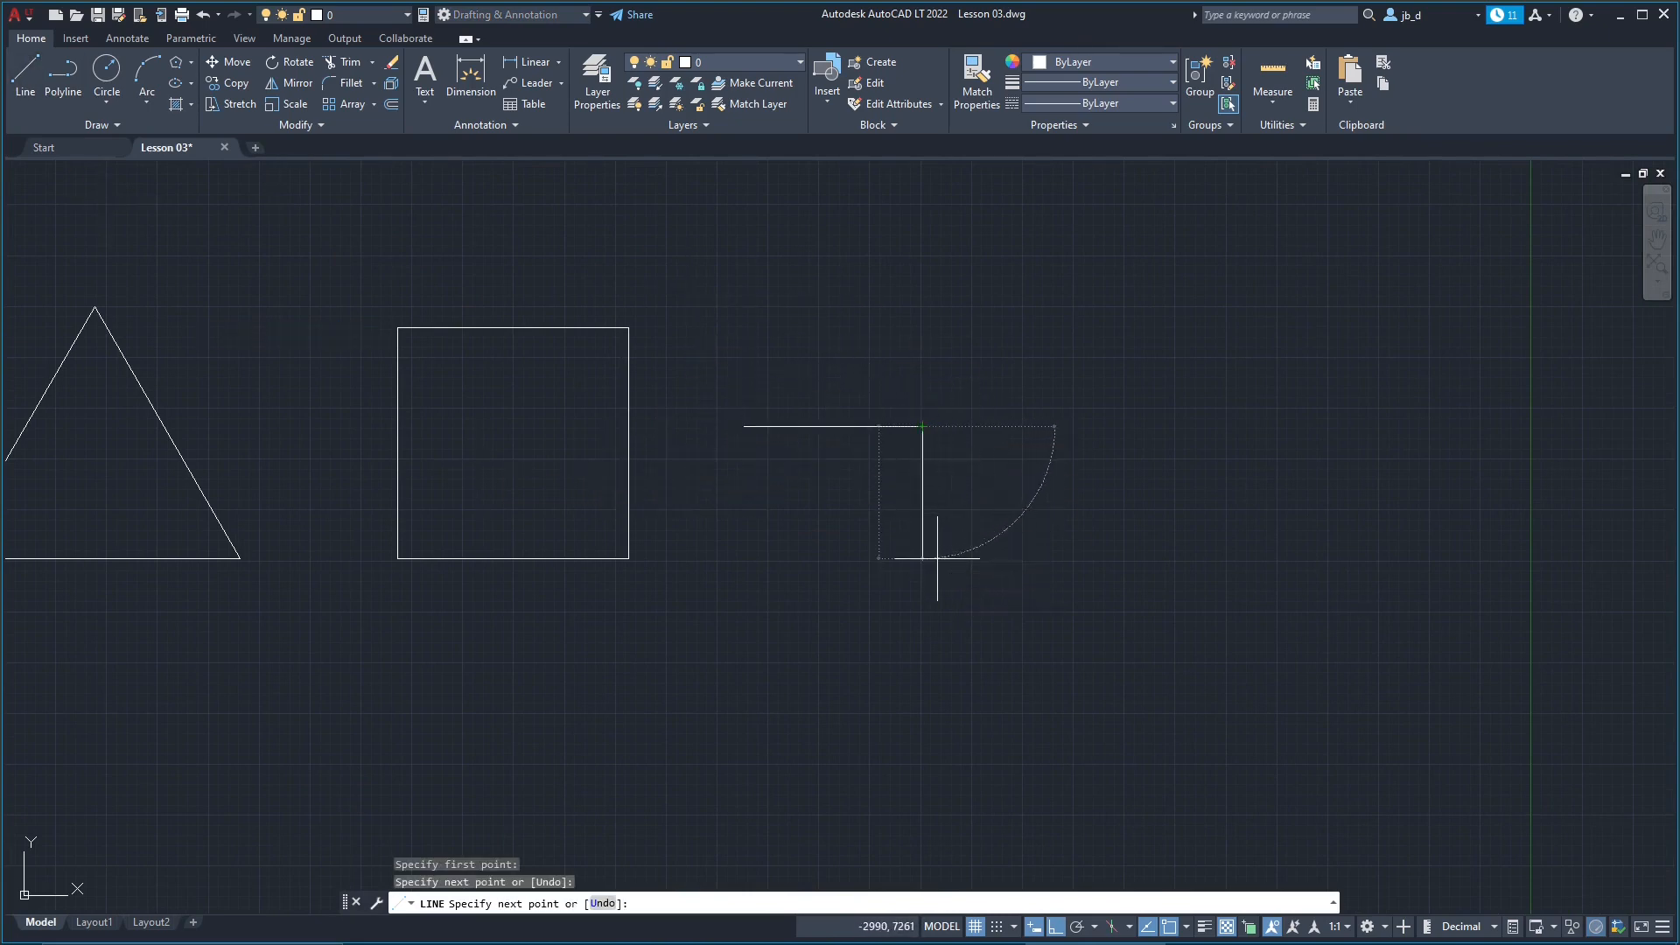
pyautogui.click(930, 559)
pyautogui.click(1036, 558)
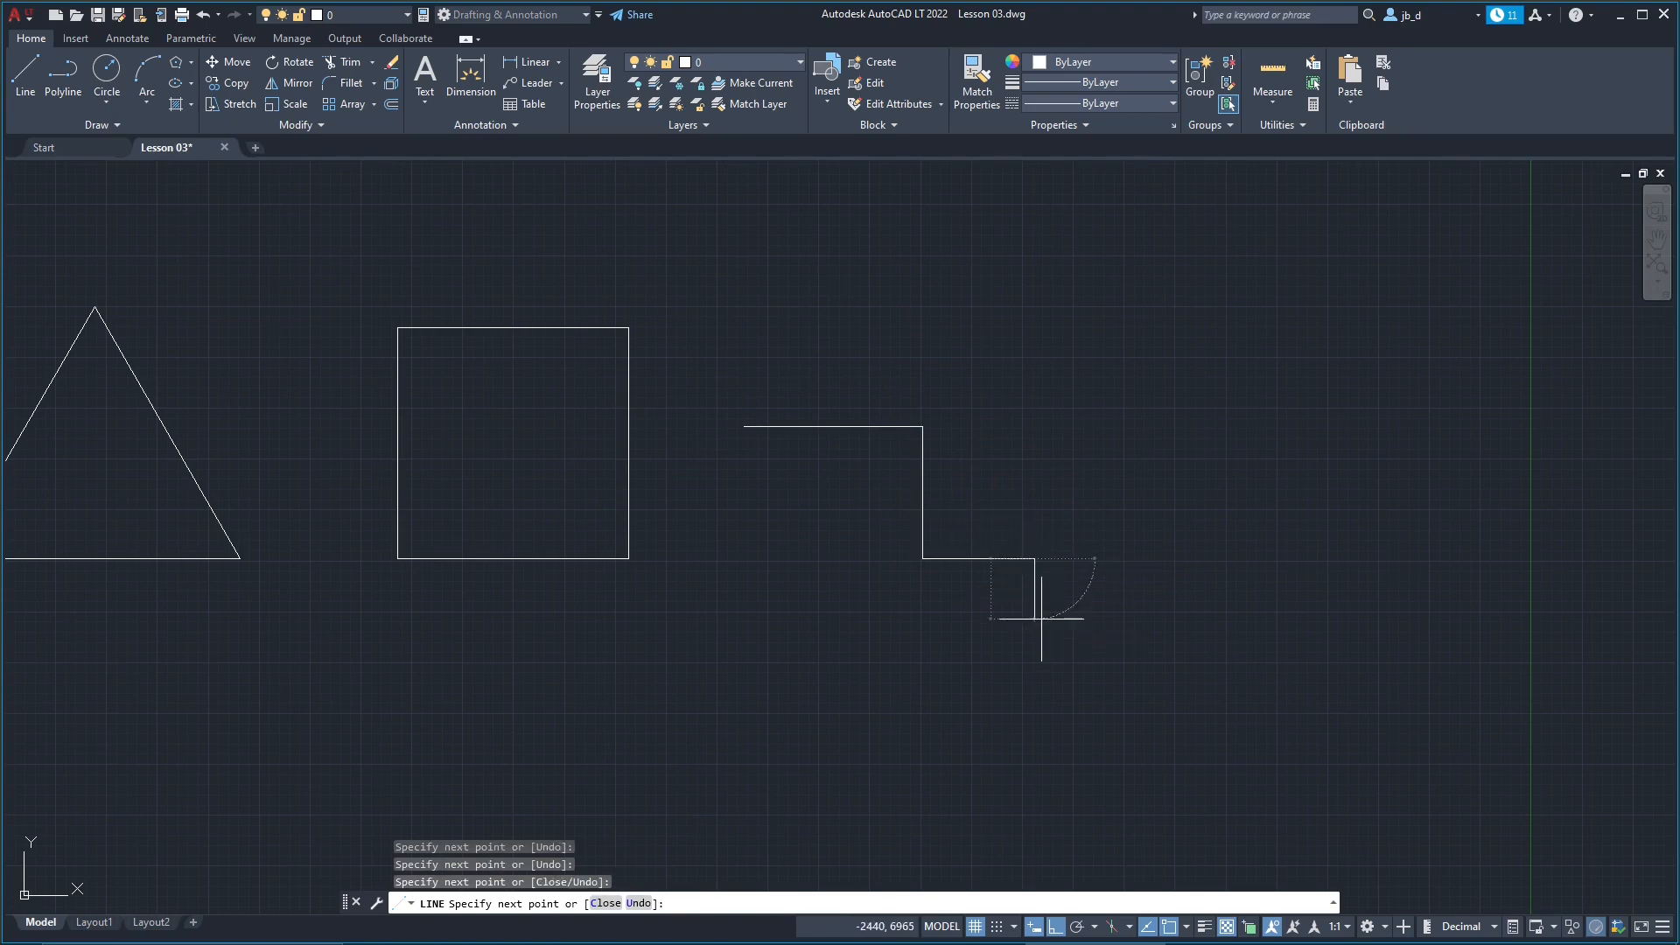
pyautogui.click(1036, 618)
pyautogui.click(1223, 618)
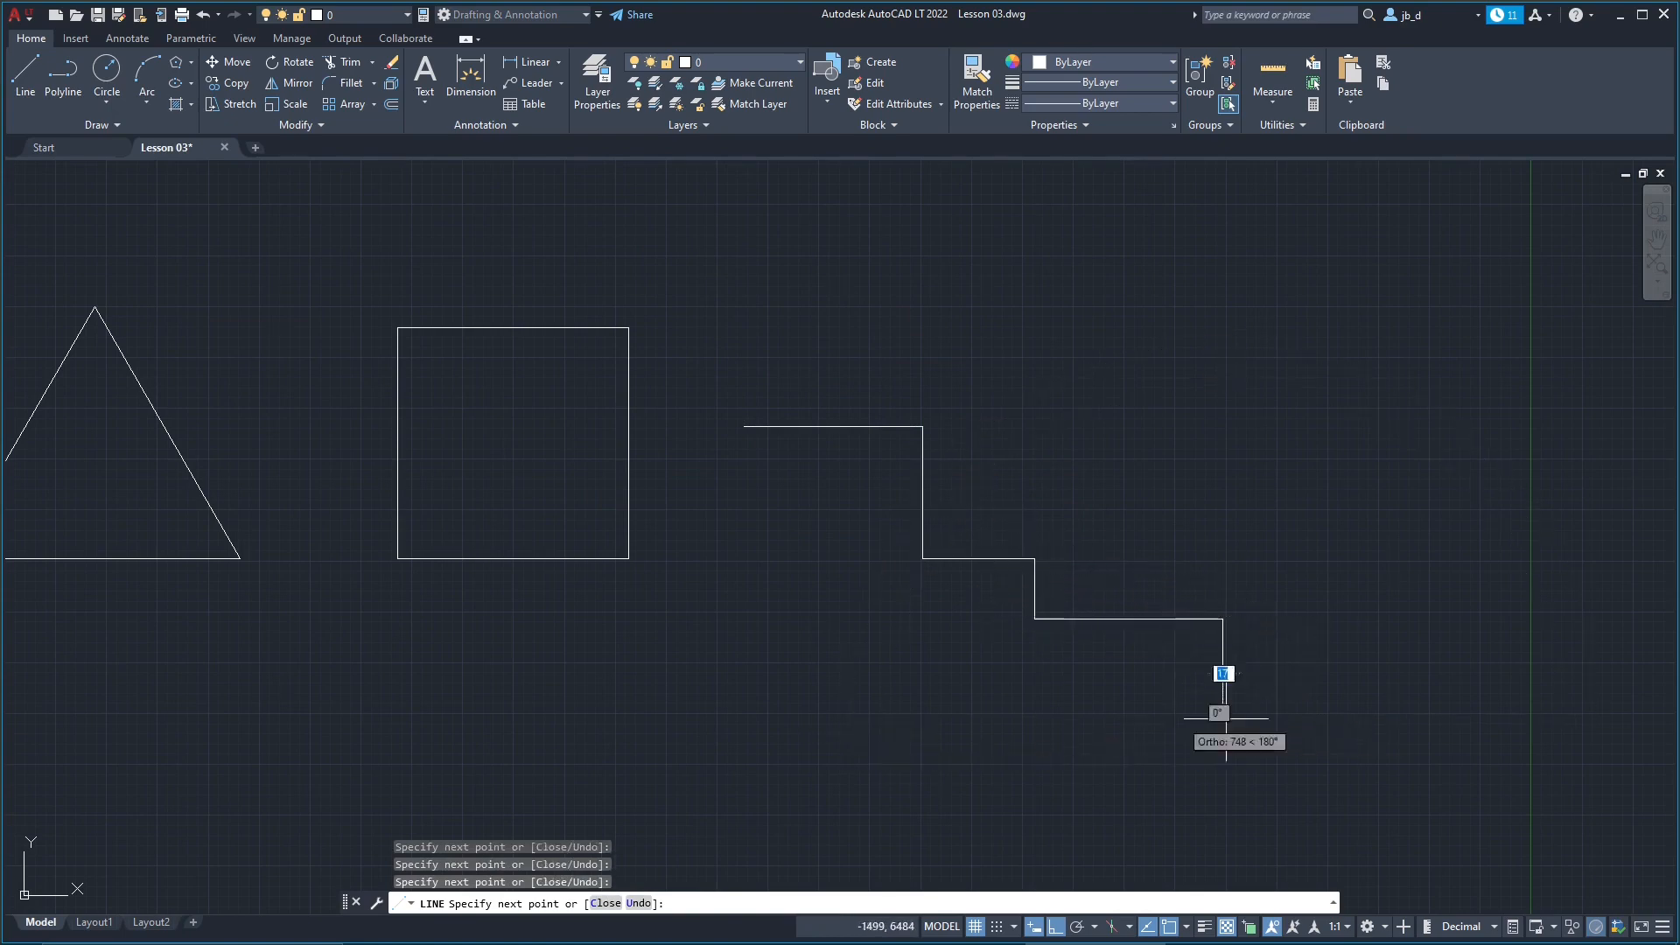
pyautogui.click(1226, 717)
pyautogui.click(1304, 716)
pyautogui.press('Escape')
pyautogui.press('Escape')
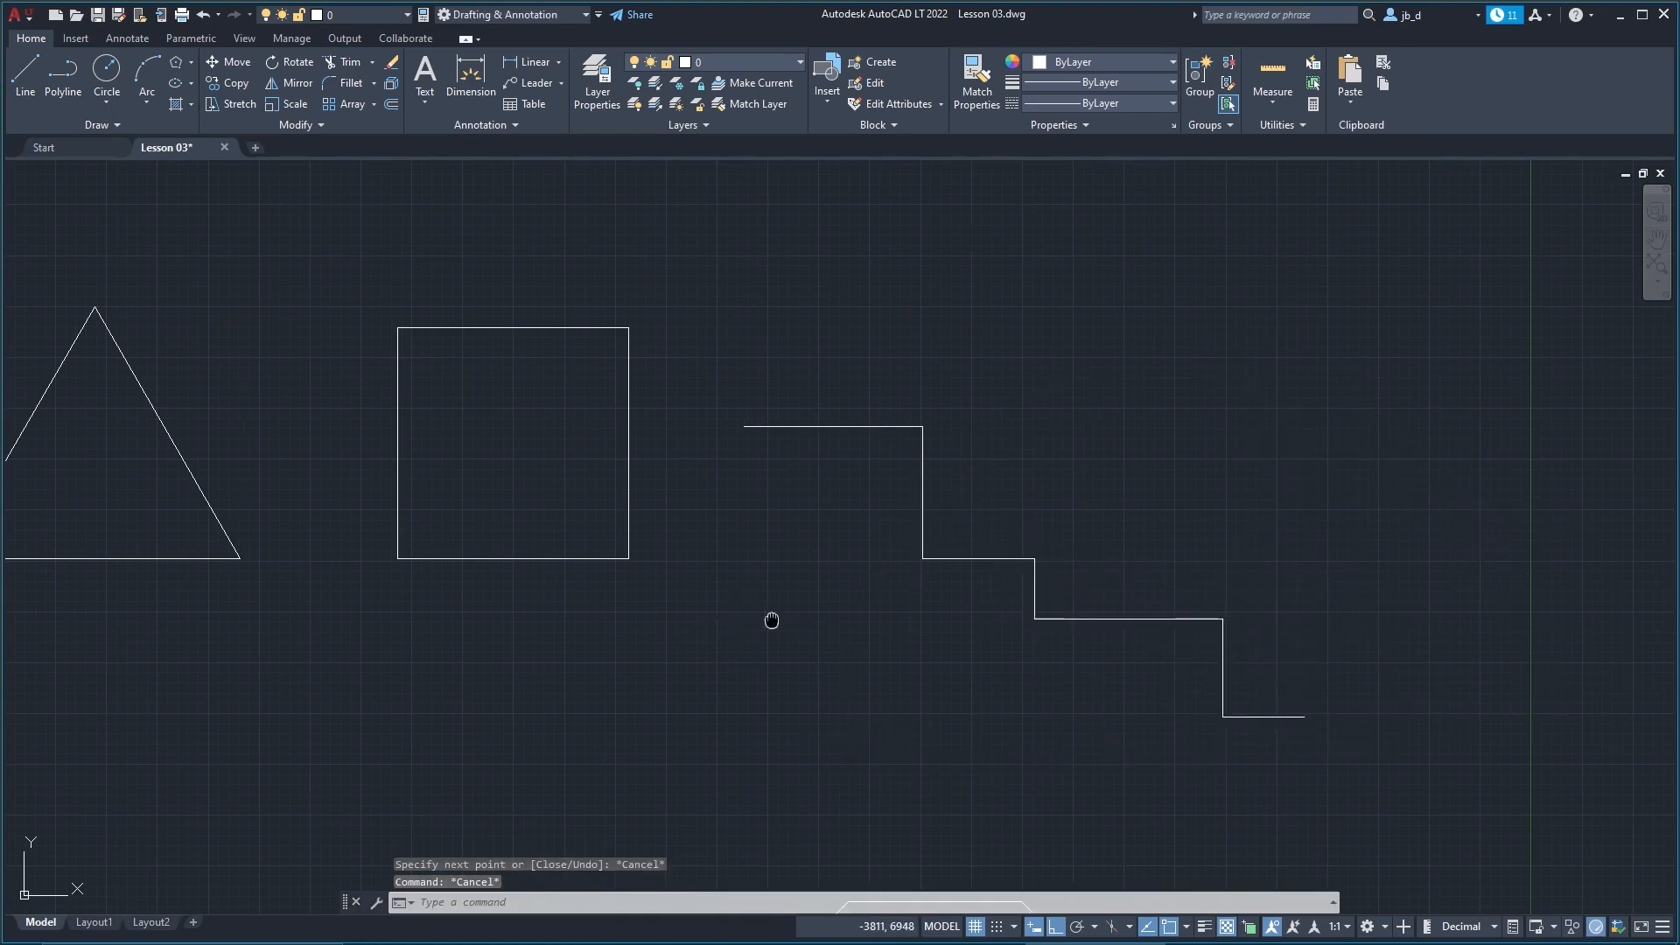
# Step: With Ortho mode off, draw a freehand zigzag line of five slanted segments above the stepped line
pyautogui.moveTo(772, 621); pyautogui.dragTo(840, 585, button='middle')
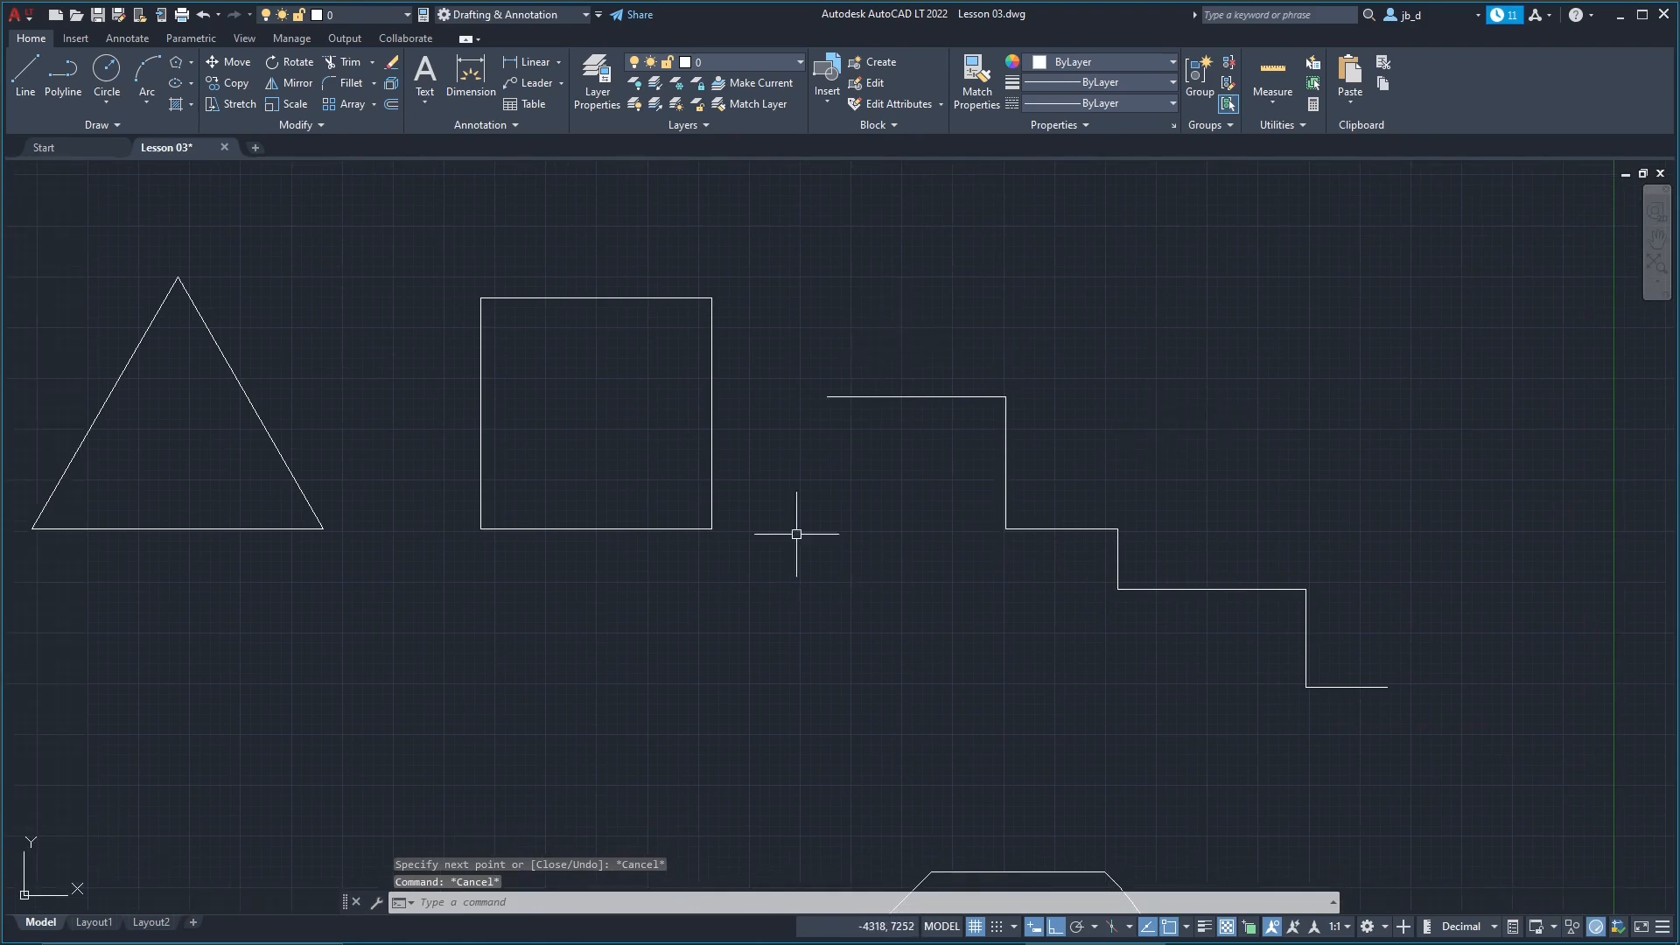
pyautogui.moveTo(951, 559); pyautogui.dragTo(881, 559, button='middle')
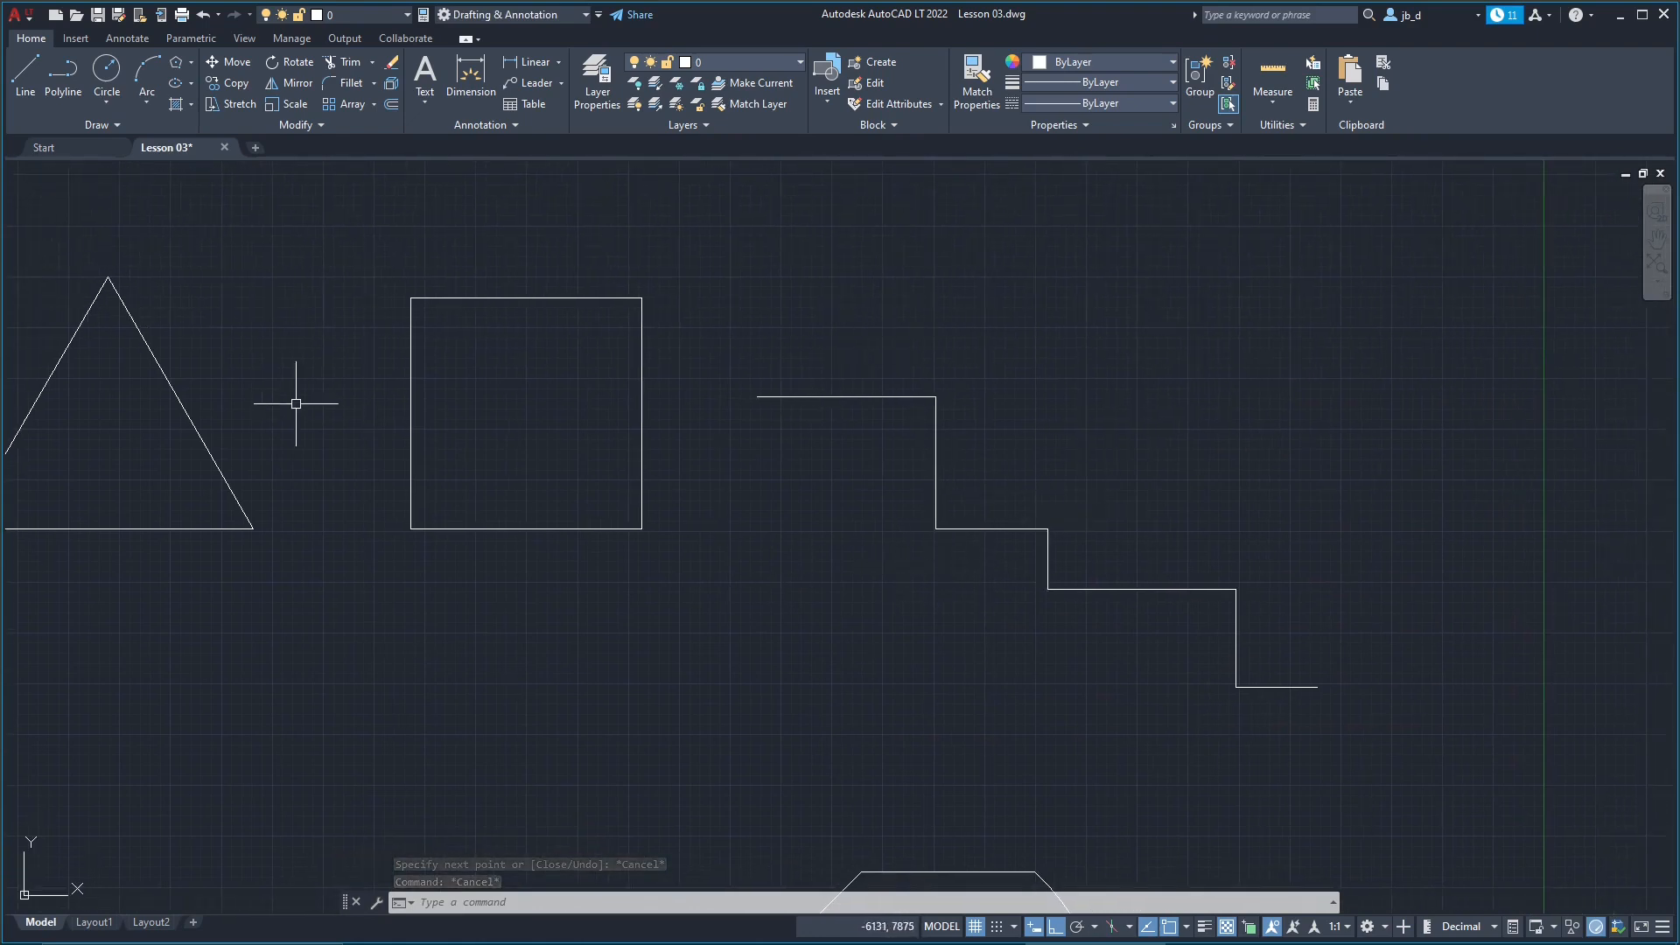
pyautogui.click(1057, 926)
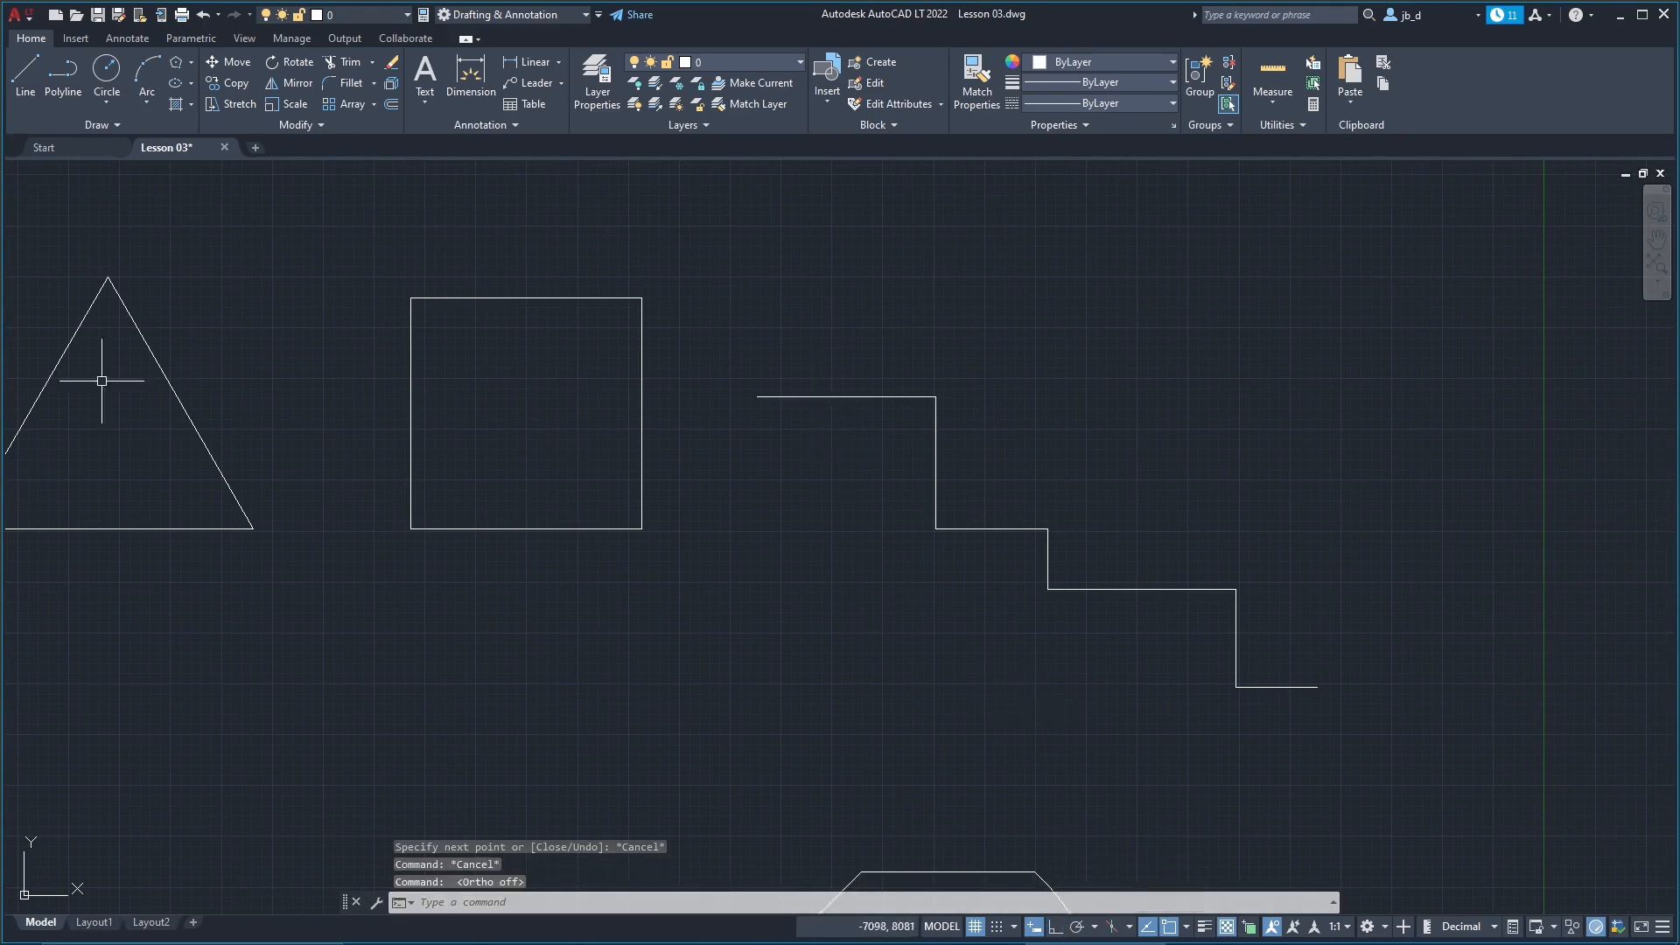
pyautogui.click(41, 79)
pyautogui.moveTo(904, 499); pyautogui.dragTo(887, 582, button='middle')
pyautogui.click(827, 346)
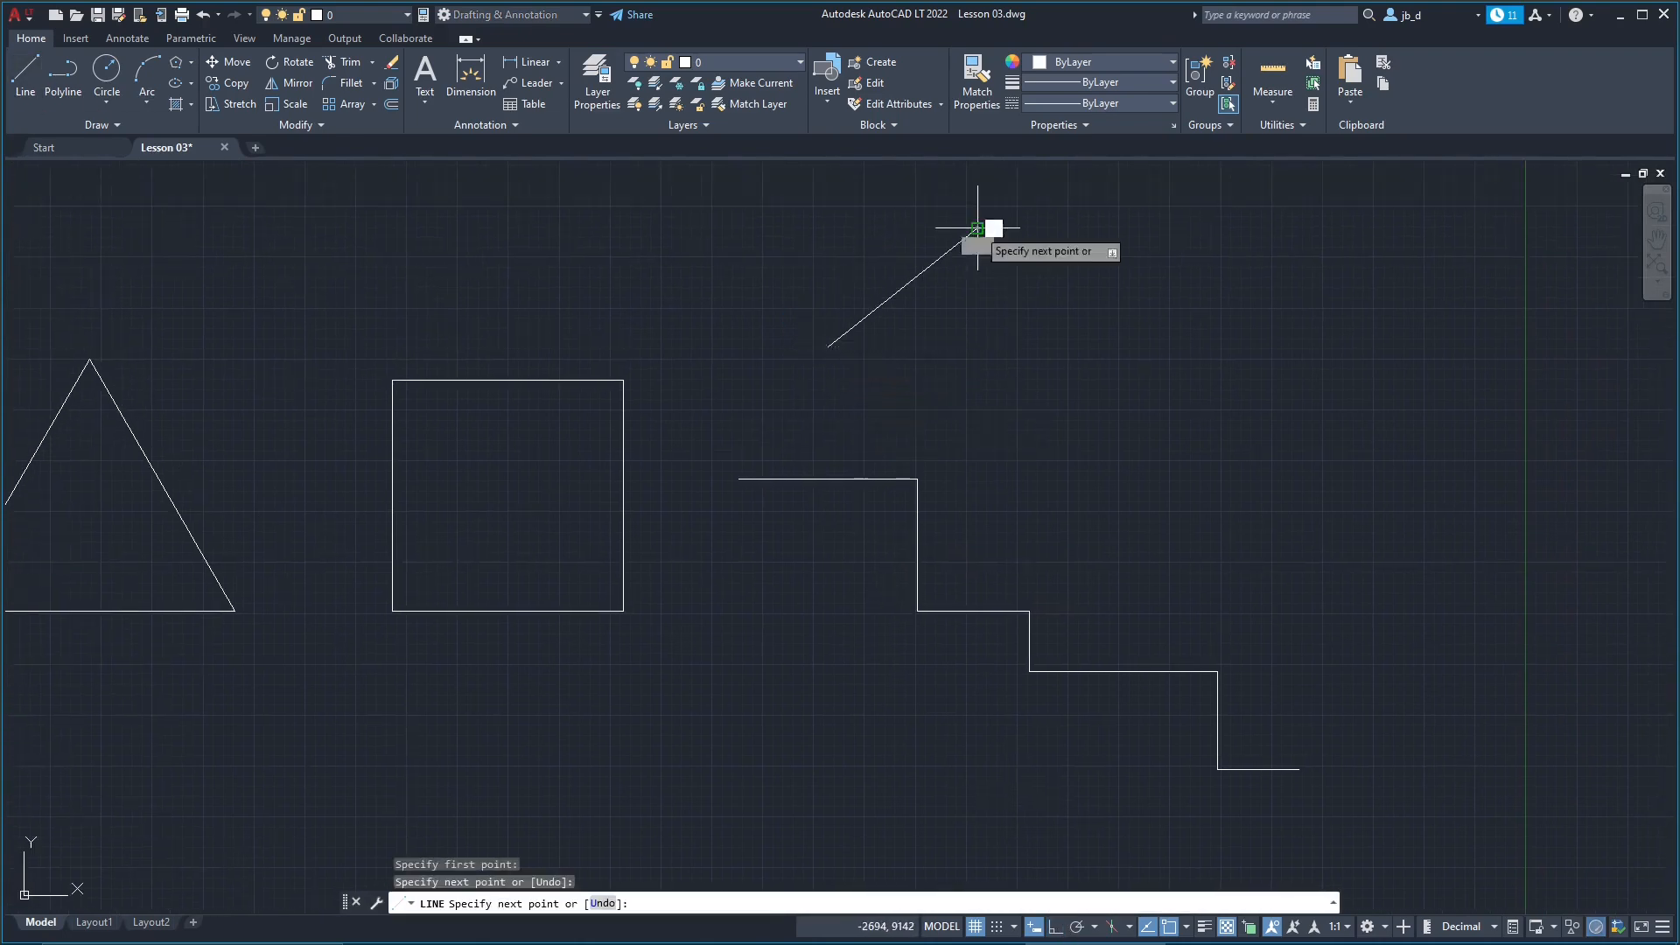
pyautogui.click(979, 229)
pyautogui.click(1092, 456)
pyautogui.click(1180, 278)
pyautogui.click(1258, 396)
pyautogui.click(1286, 341)
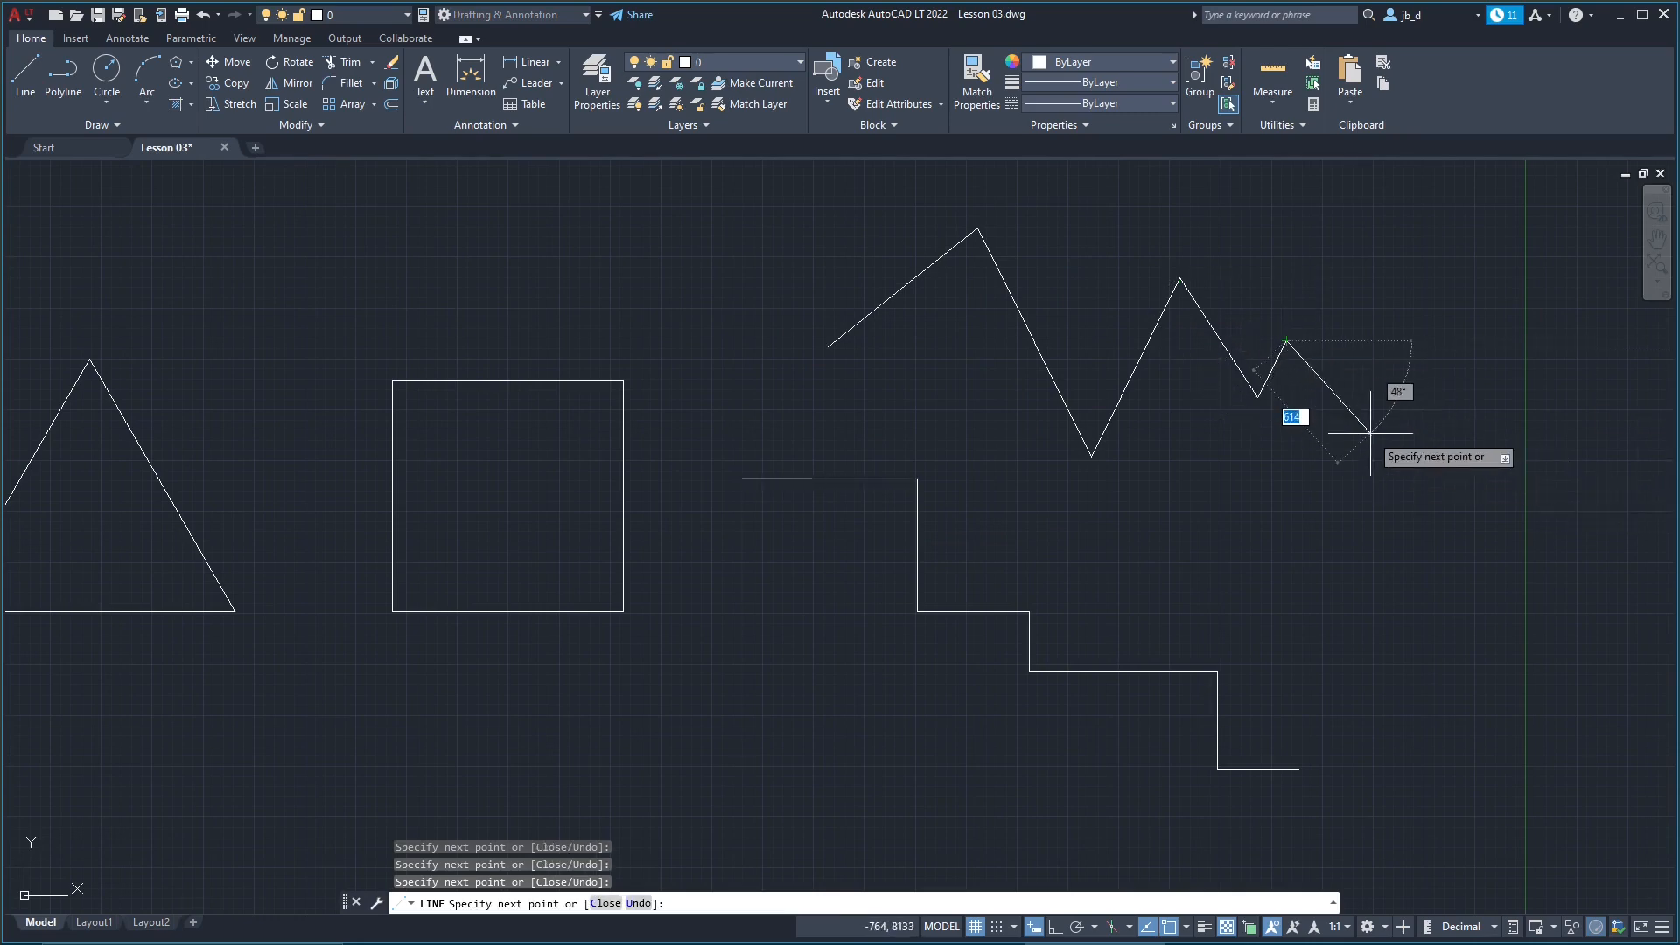
pyautogui.press('Escape')
# Step: Draw a 5-sided polygon with the Edge option, using the large square's top edge from its left to its right corner
pyautogui.moveTo(585, 519); pyautogui.dragTo(718, 522, button='middle')
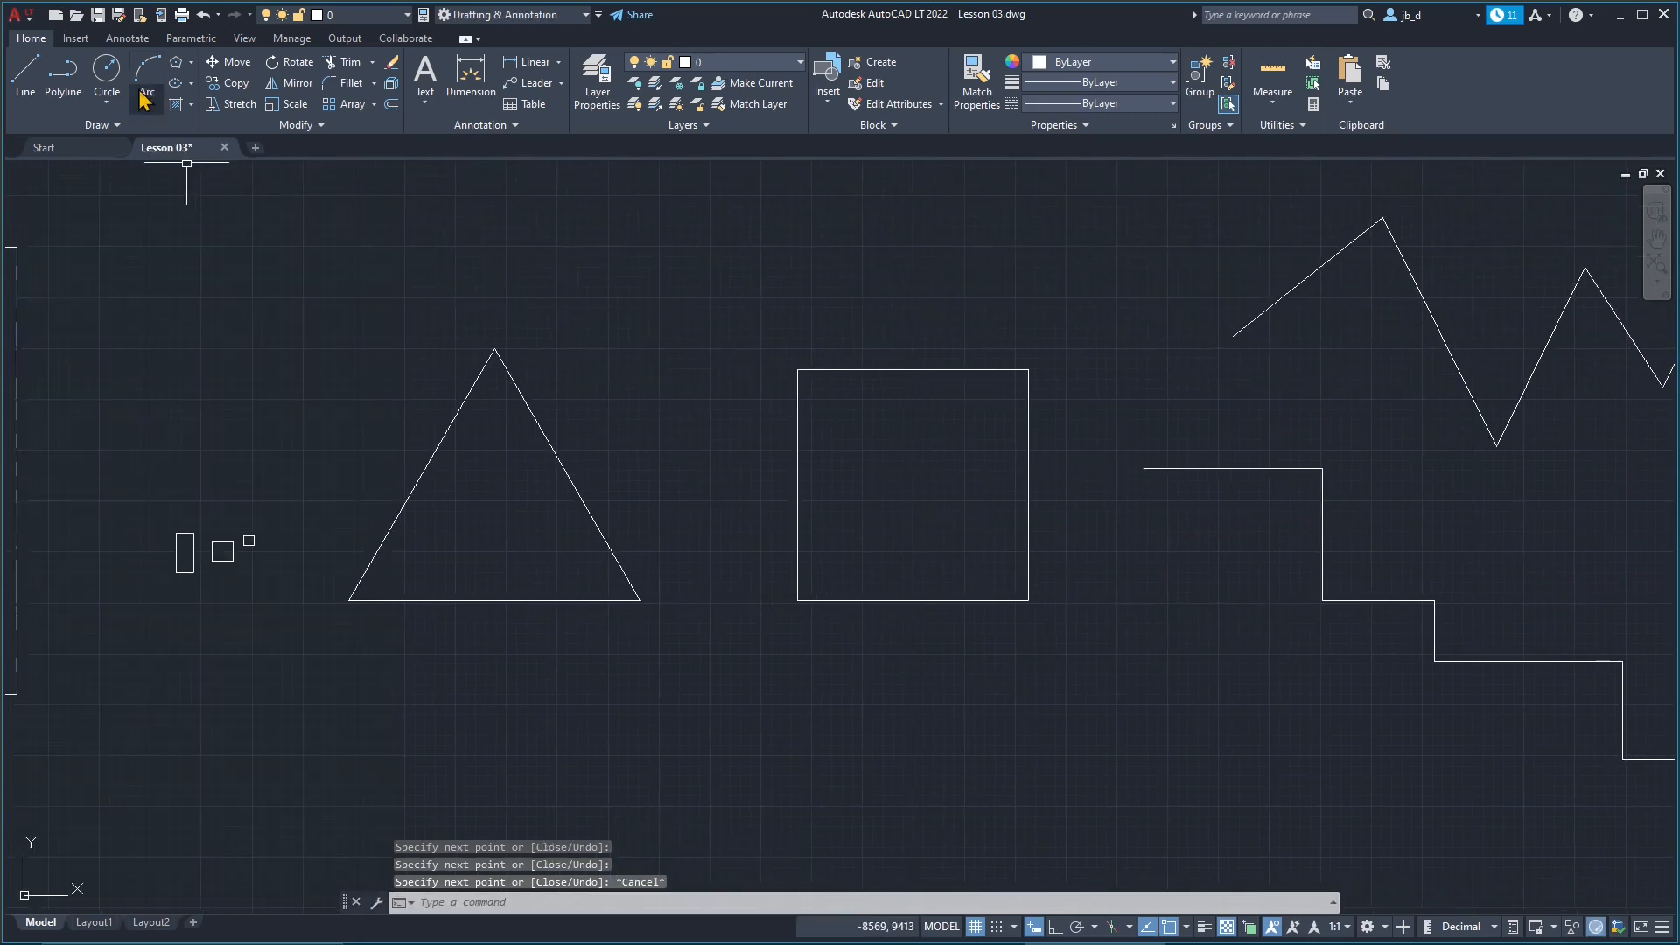
pyautogui.click(190, 62)
pyautogui.click(197, 124)
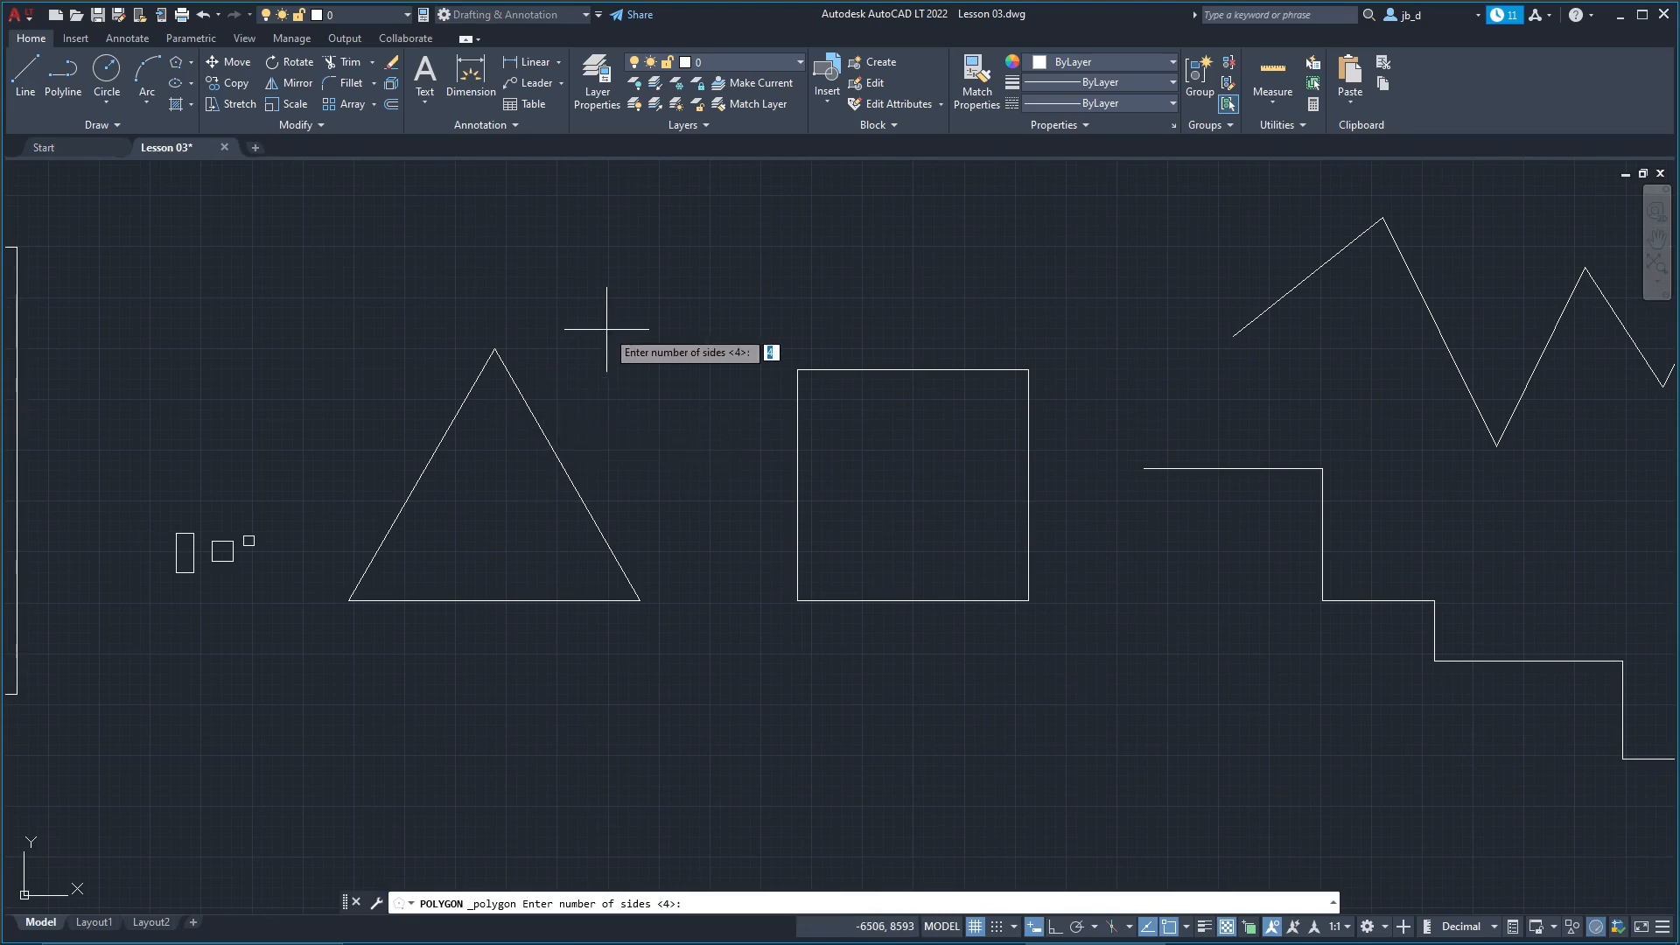
pyautogui.press('Return')
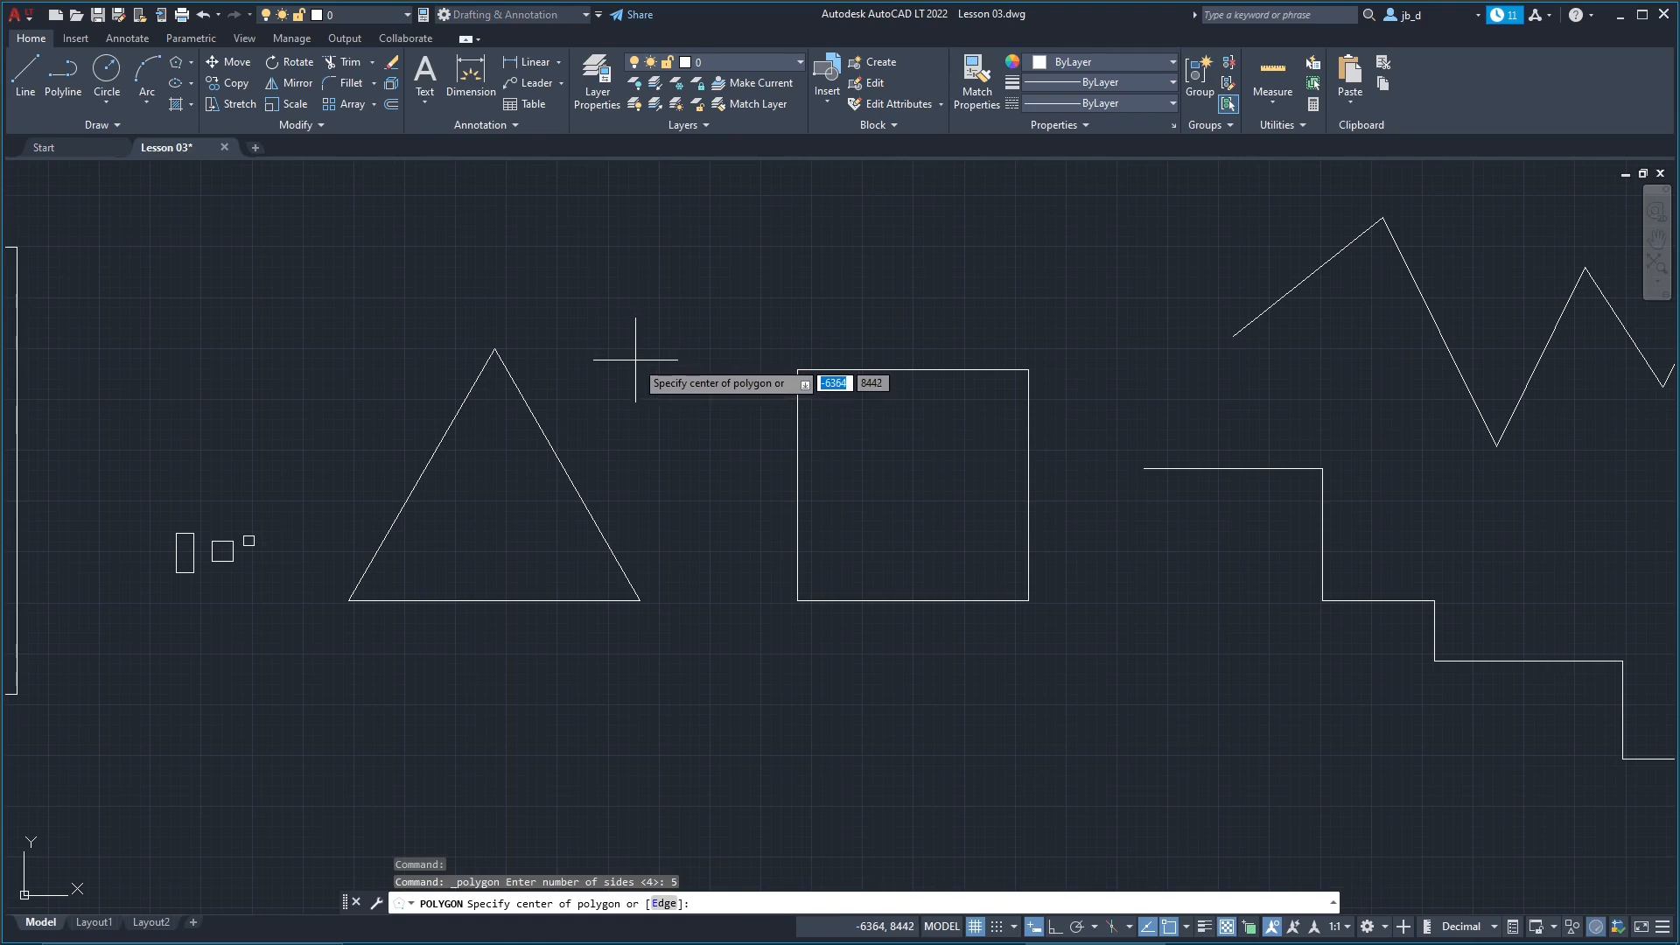
pyautogui.moveTo(731, 348)
pyautogui.mouseDown(button='middle')
pyautogui.moveTo(668, 382)
pyautogui.moveTo(575, 490)
pyautogui.mouseUp(button='middle')
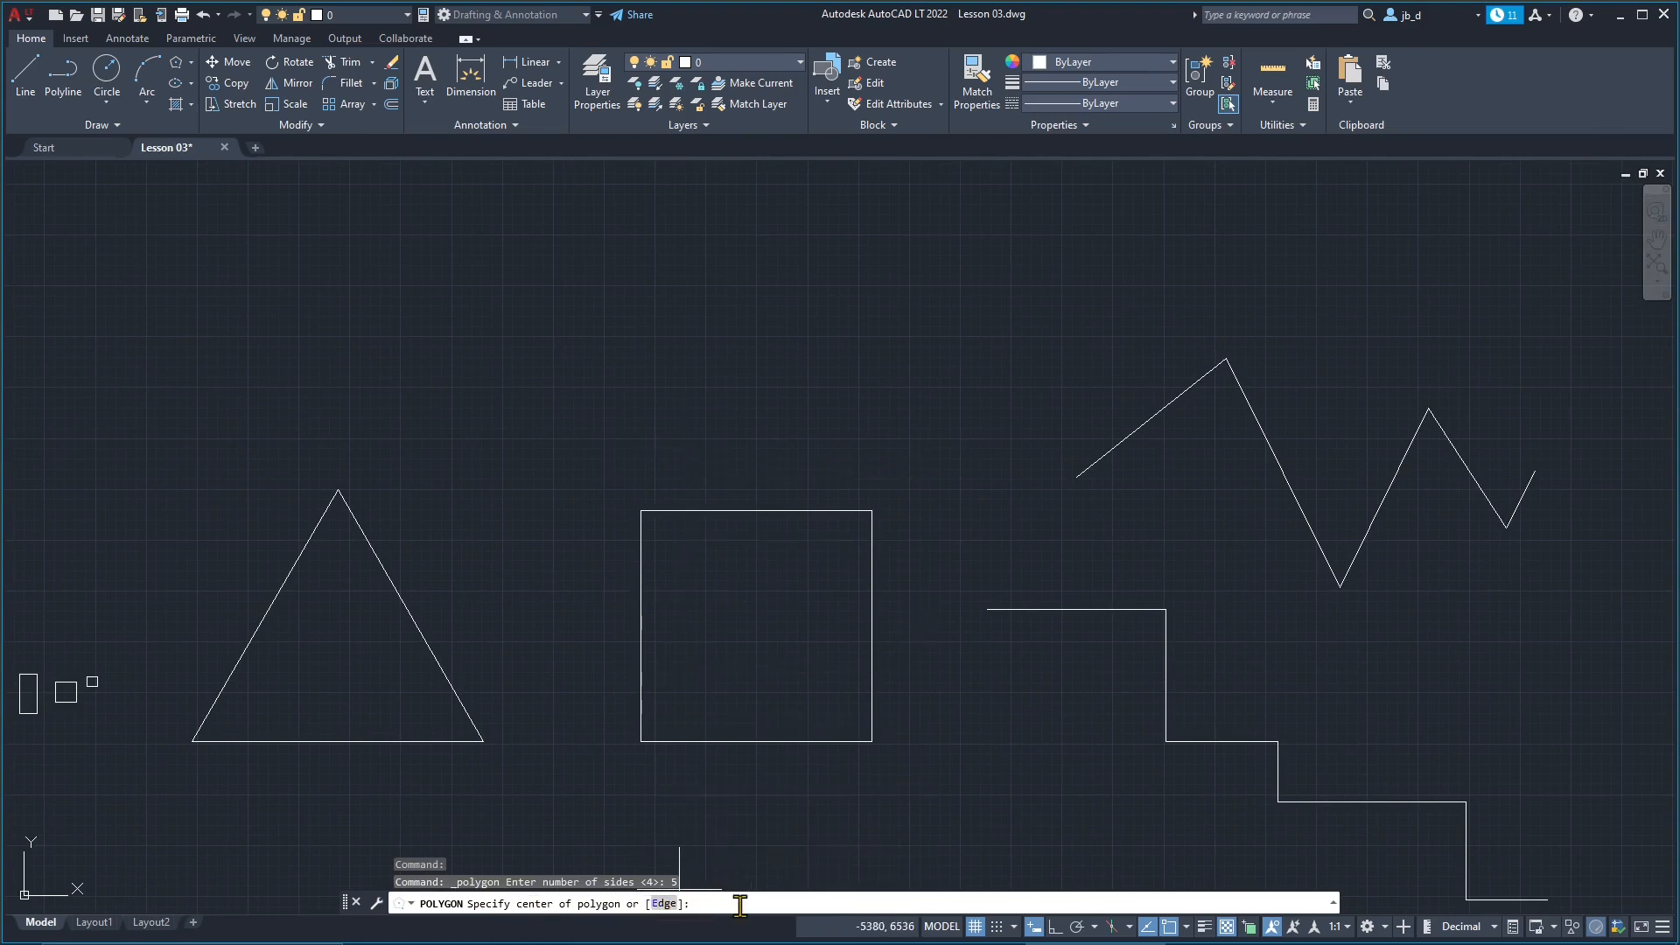
pyautogui.click(663, 904)
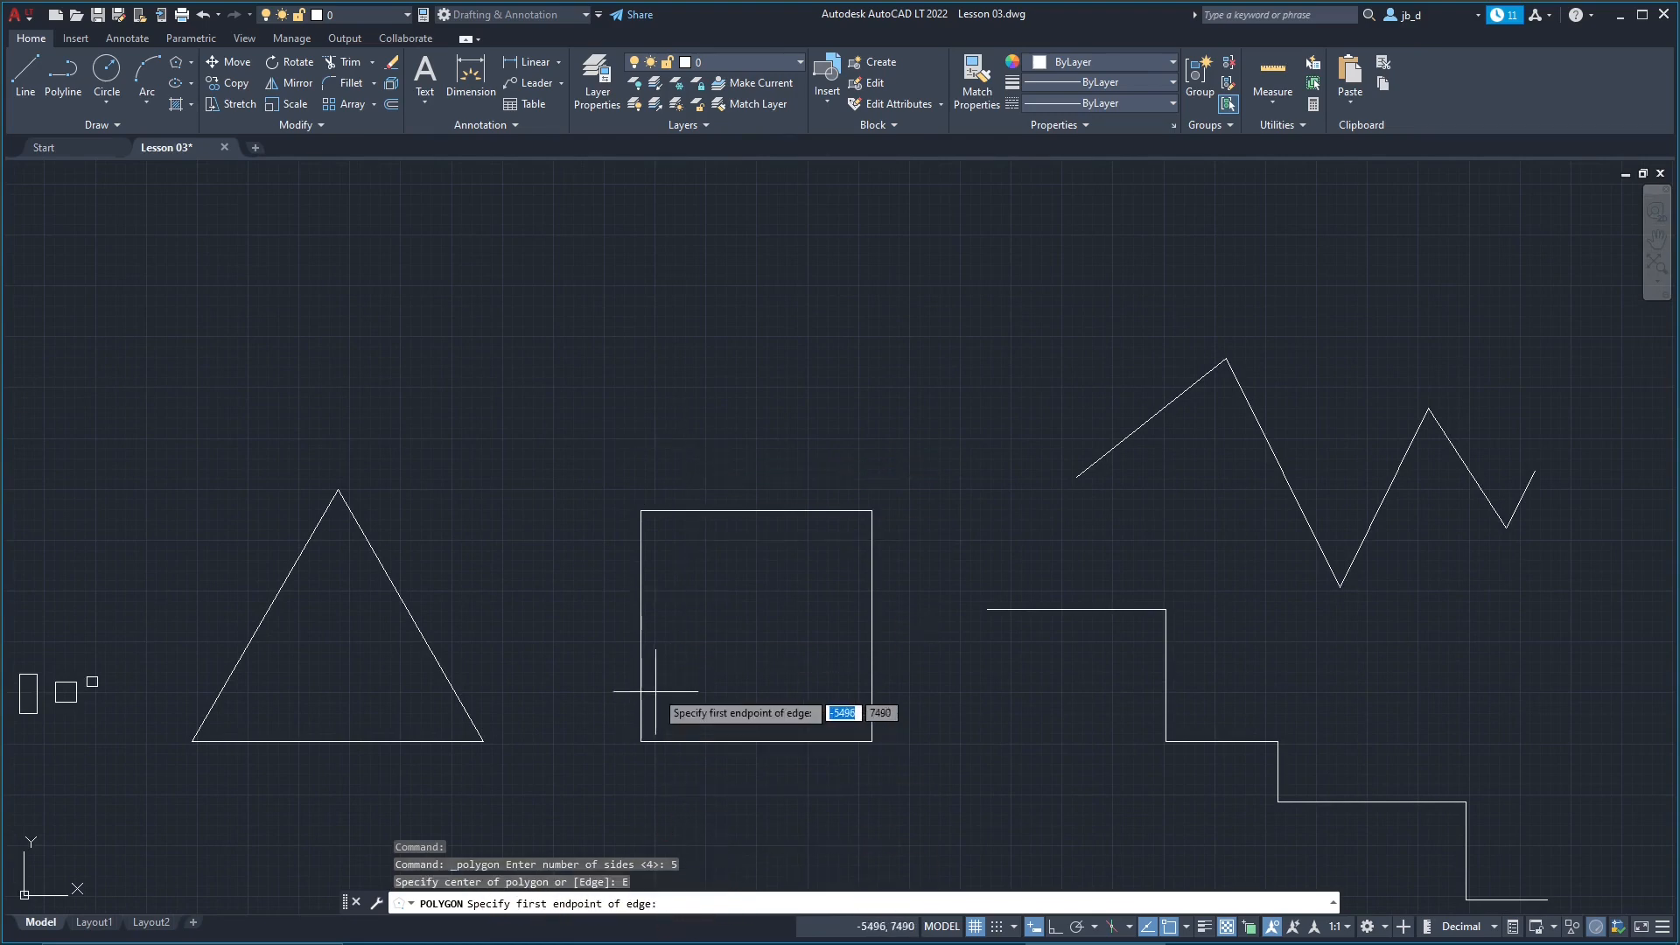
pyautogui.click(641, 510)
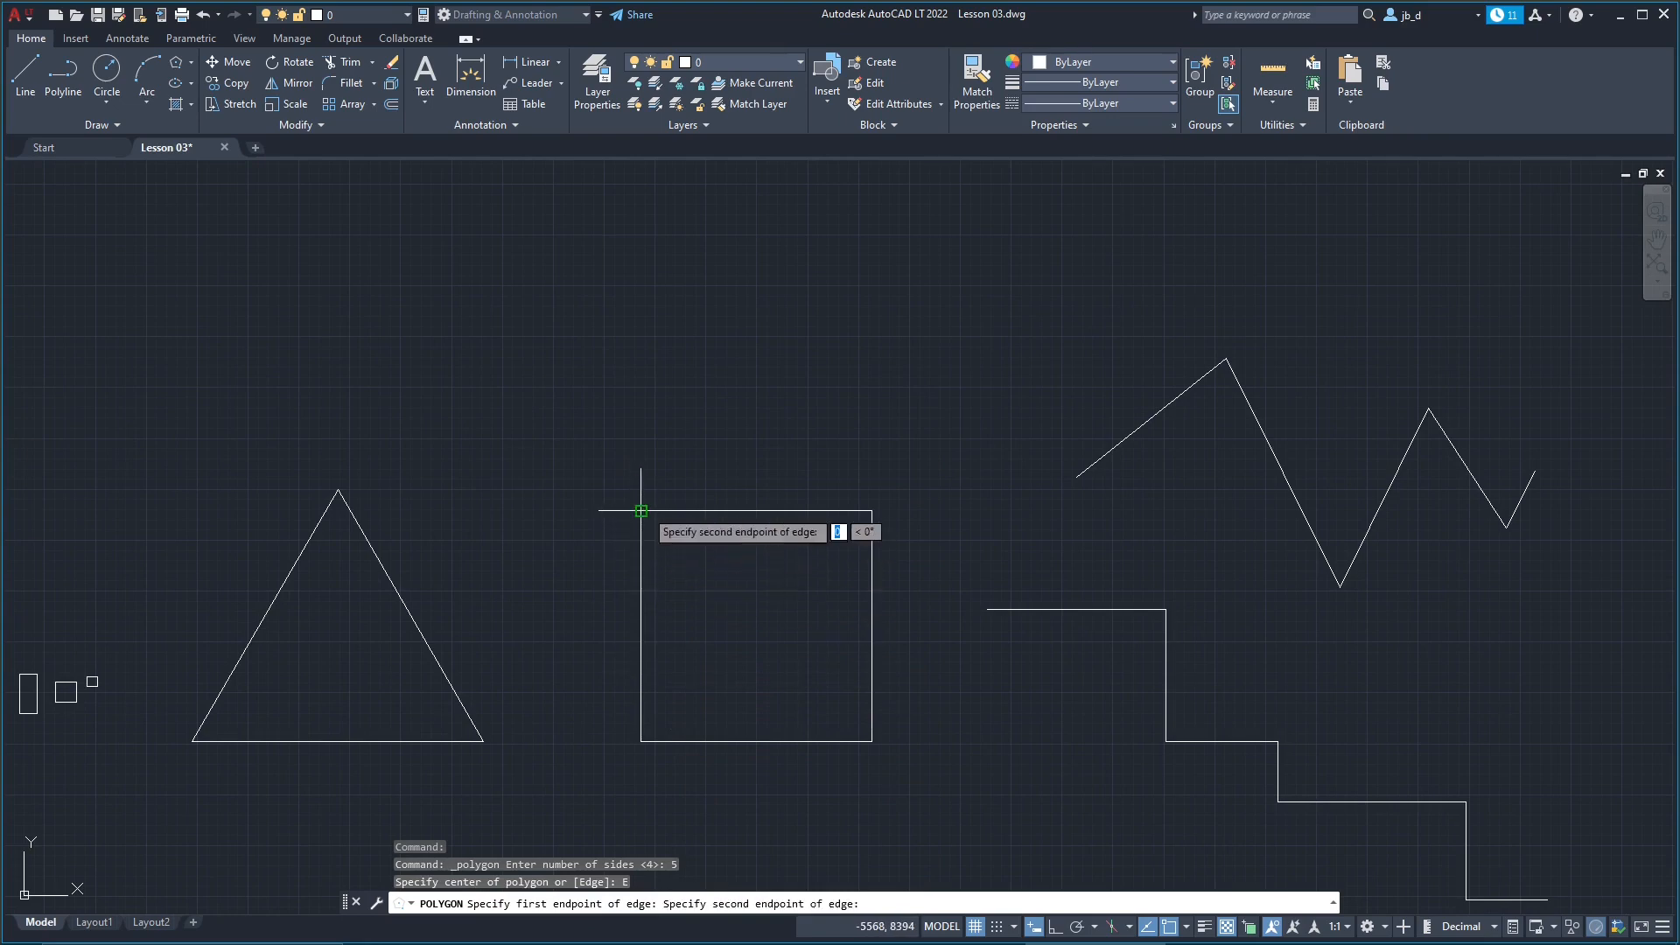
pyautogui.click(872, 511)
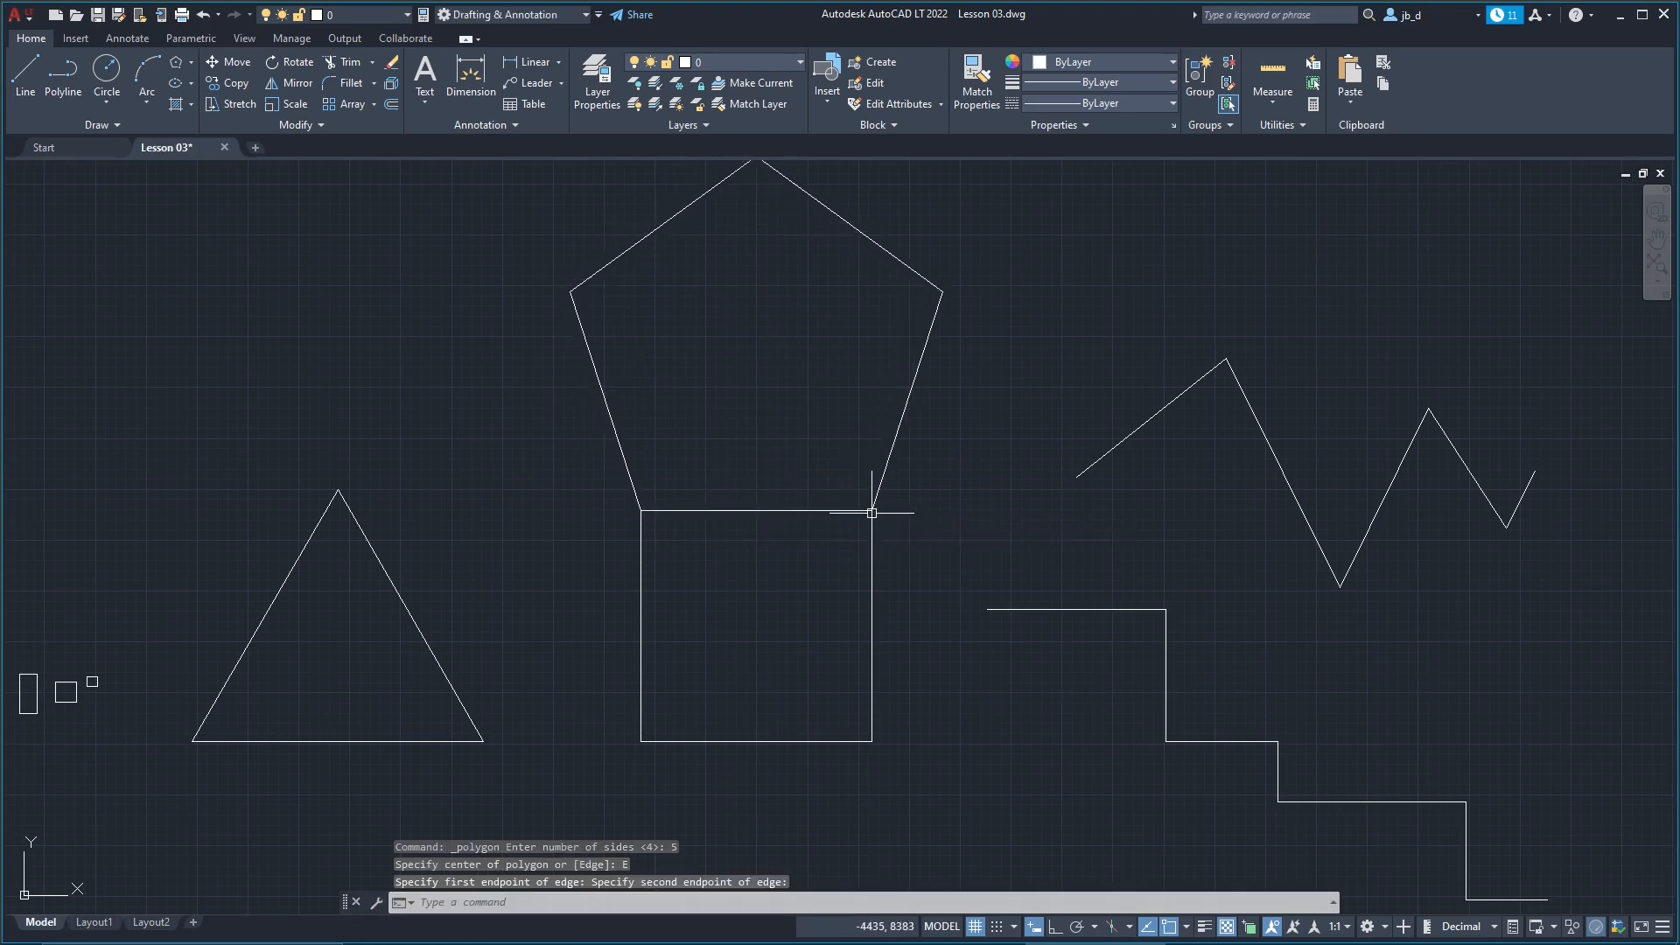
# Step: Move the pentagon upward to leave a small gap above the square
pyautogui.click(881, 475)
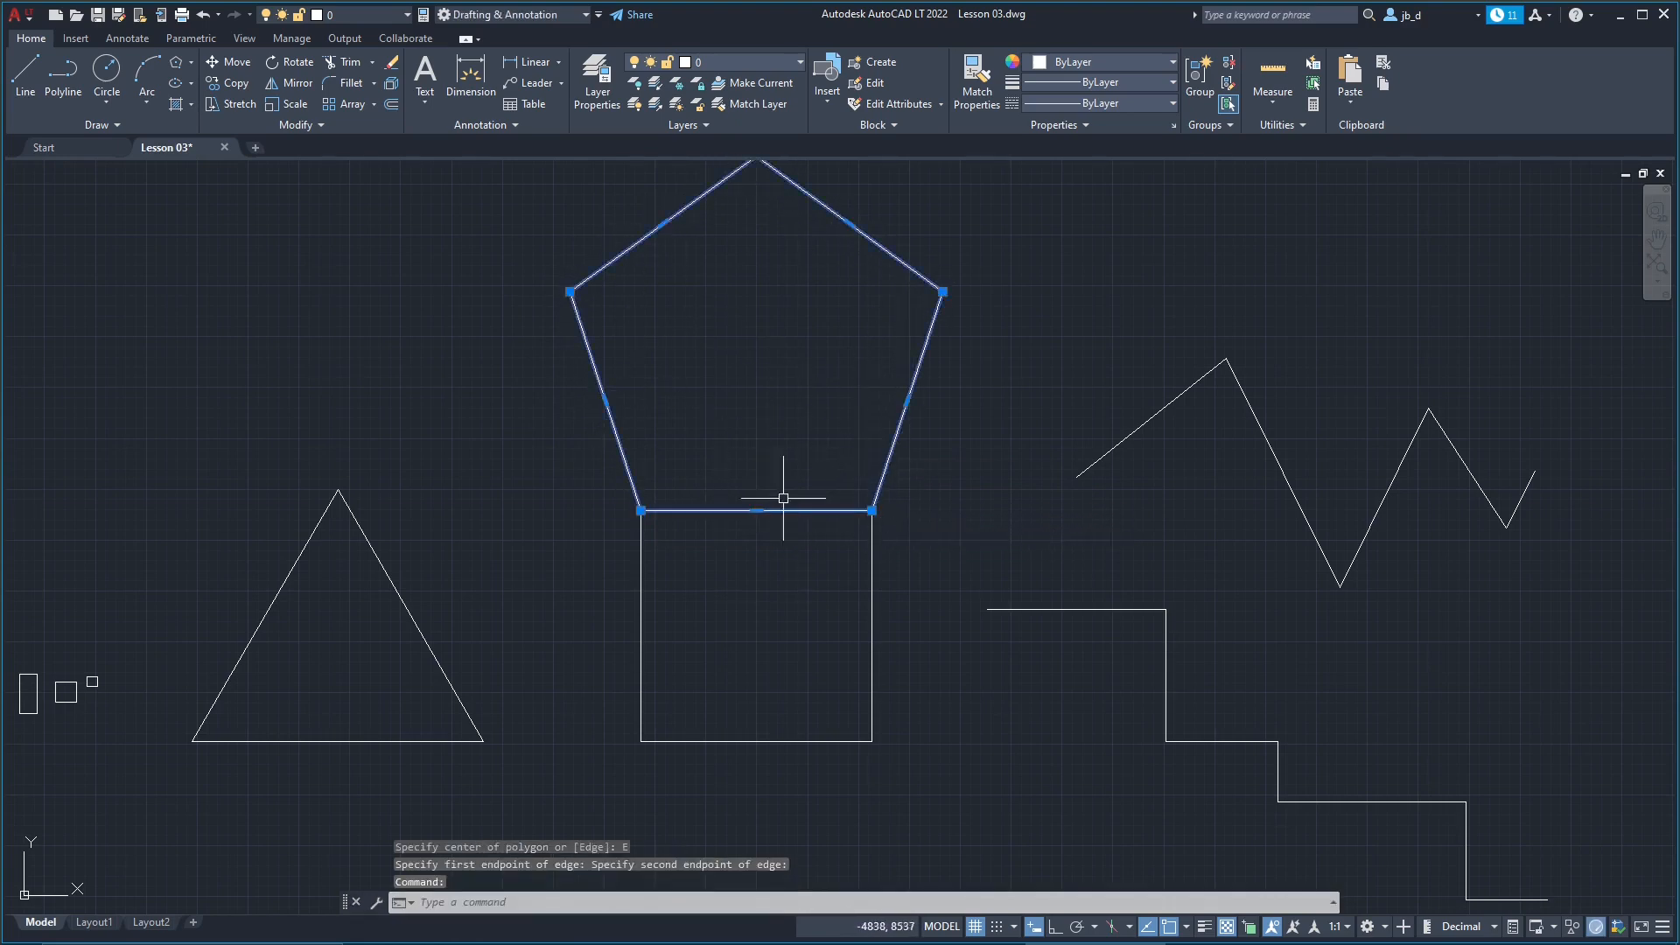
pyautogui.moveTo(764, 593); pyautogui.dragTo(778, 718, button='middle')
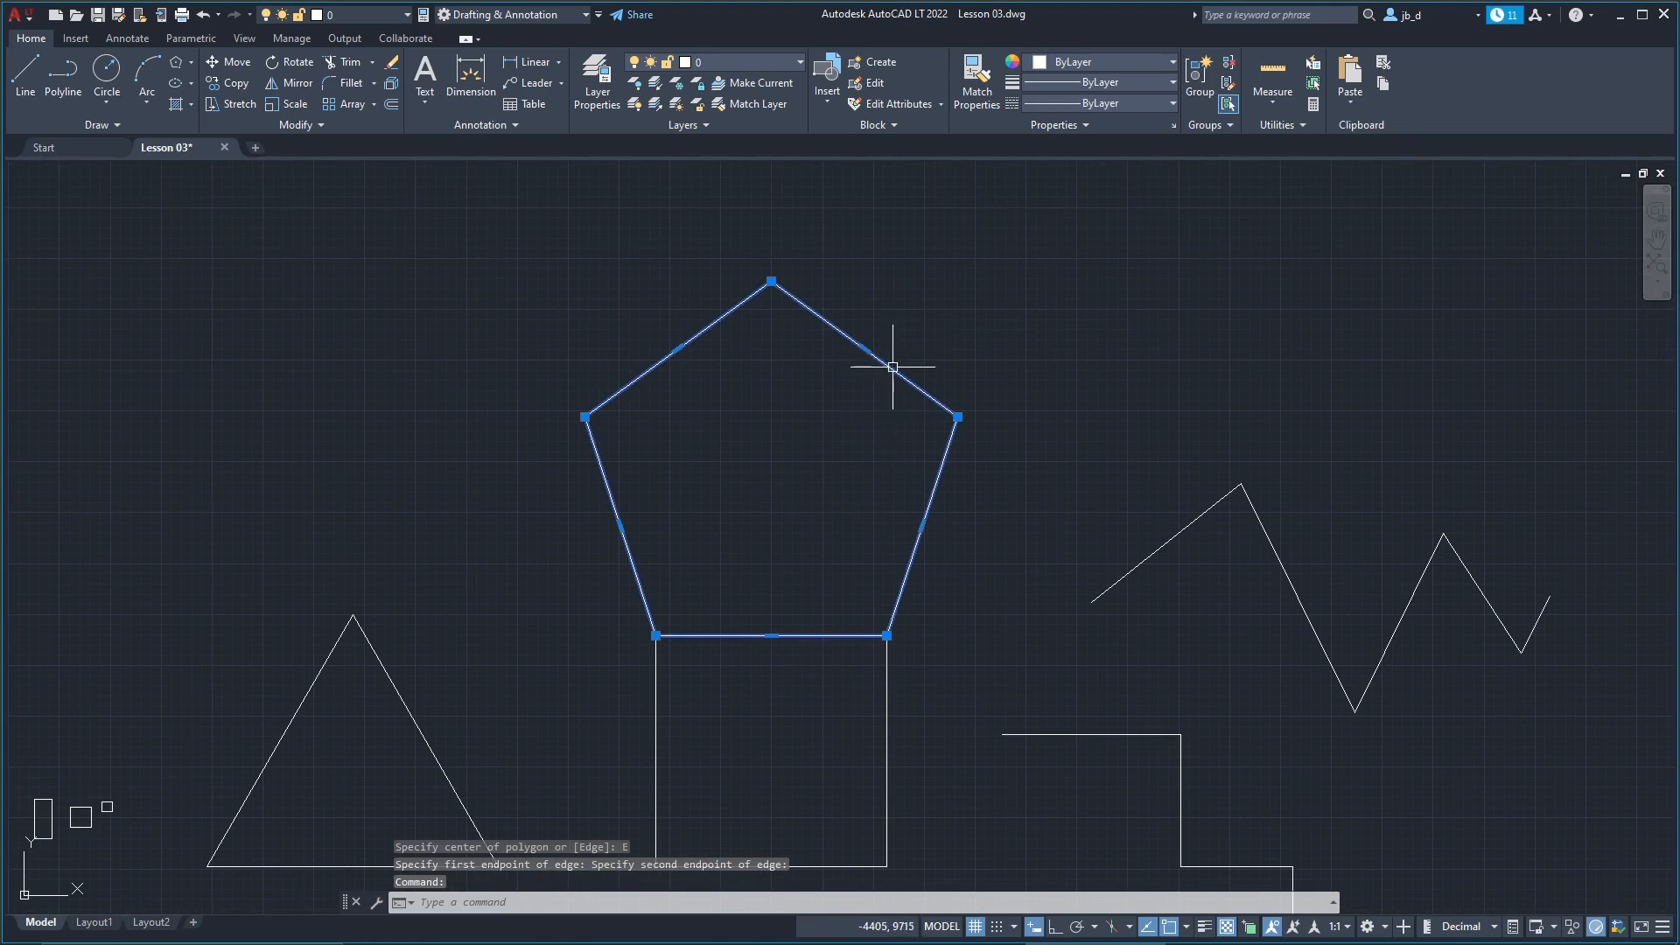
pyautogui.moveTo(893, 366); pyautogui.dragTo(891, 307)
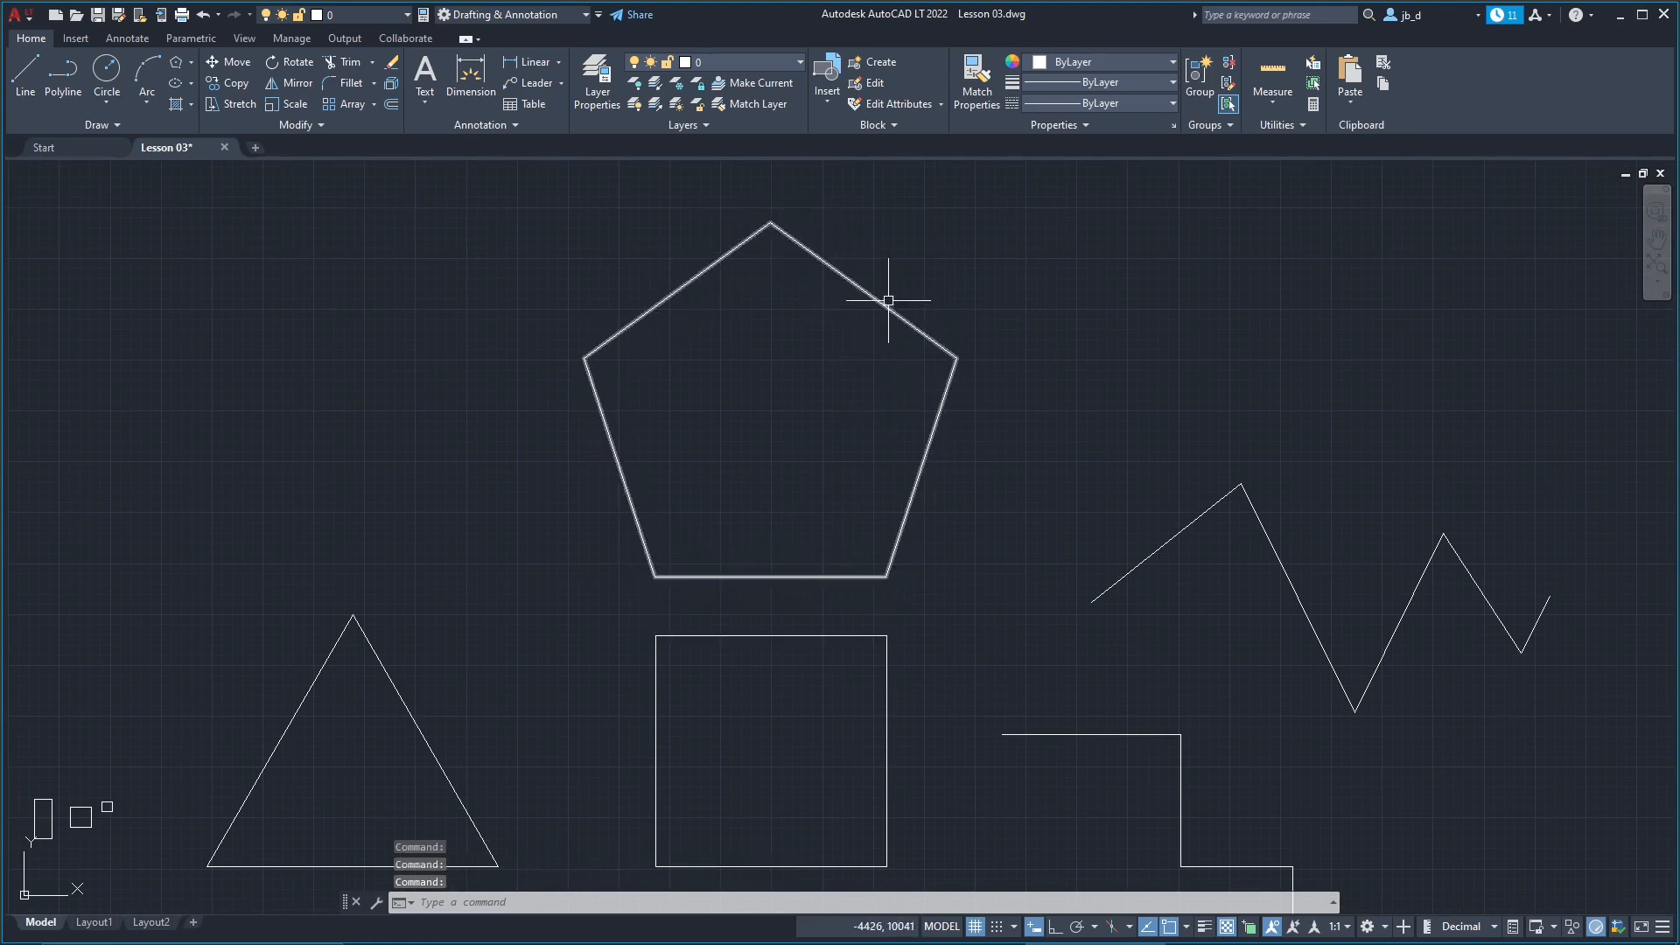
# Step: Stretch the pentagon's right vertex horizontally outward and undo the stretch
pyautogui.click(889, 300)
pyautogui.moveTo(864, 290)
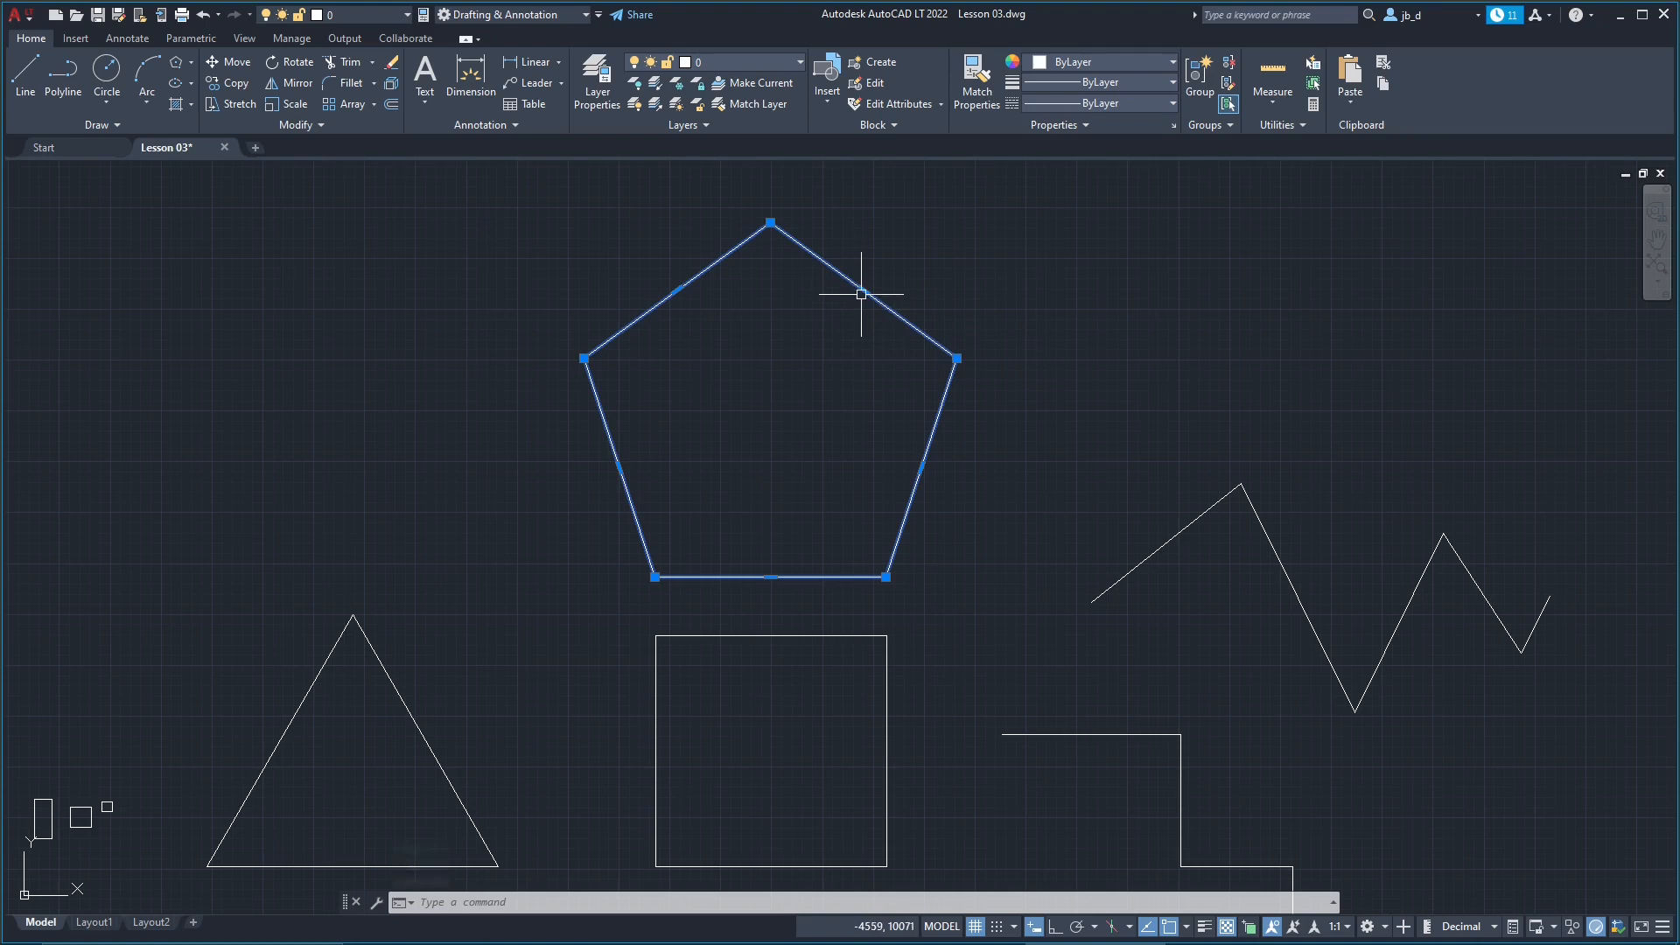
pyautogui.click(957, 358)
pyautogui.click(1051, 357)
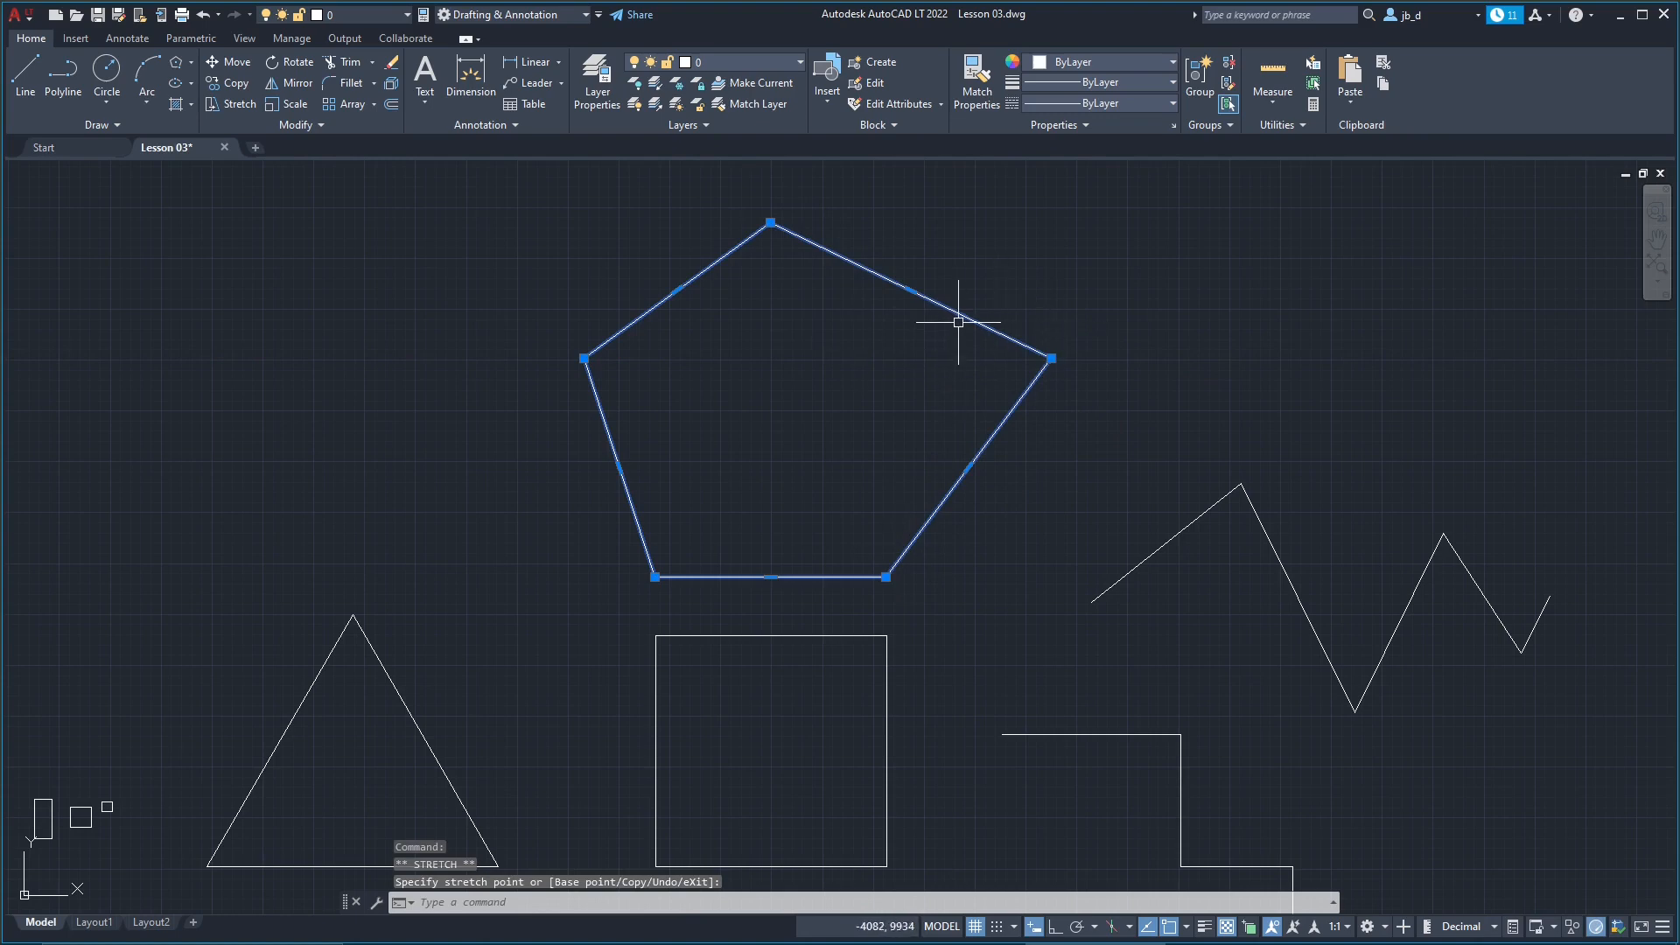
pyautogui.press('Escape')
pyautogui.hotkey('ctrl', 'z')
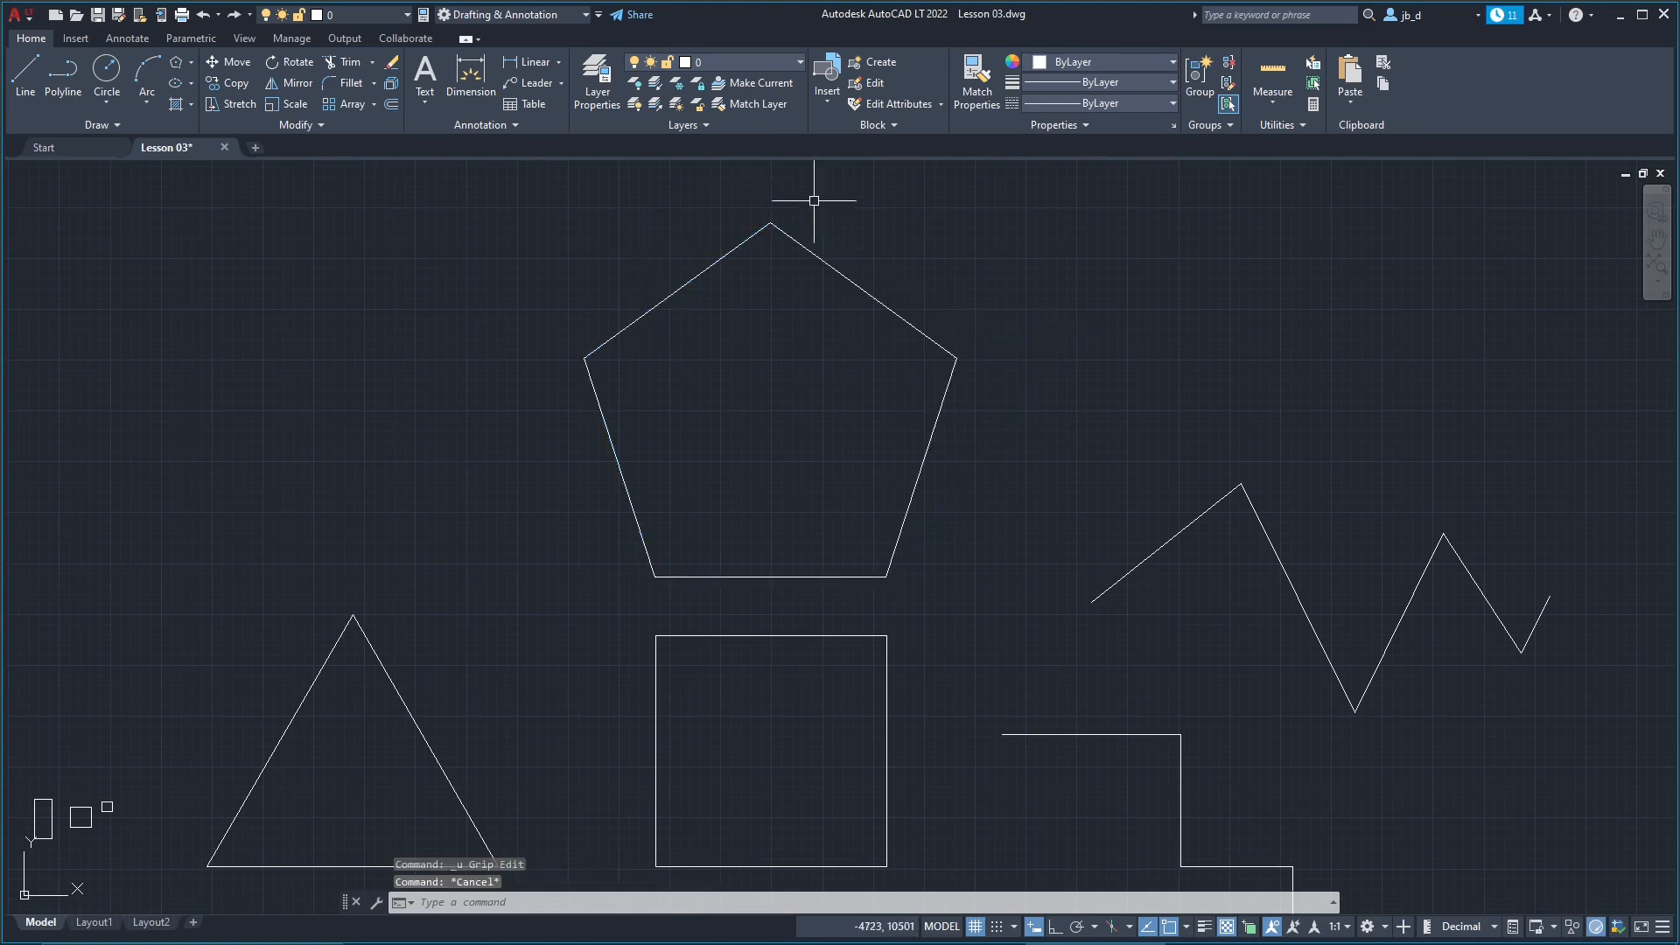
# Step: Try to stretch the pentagon's upper-left edge from its midpoint grip
pyautogui.moveTo(622, 549); pyautogui.dragTo(522, 566, button='middle')
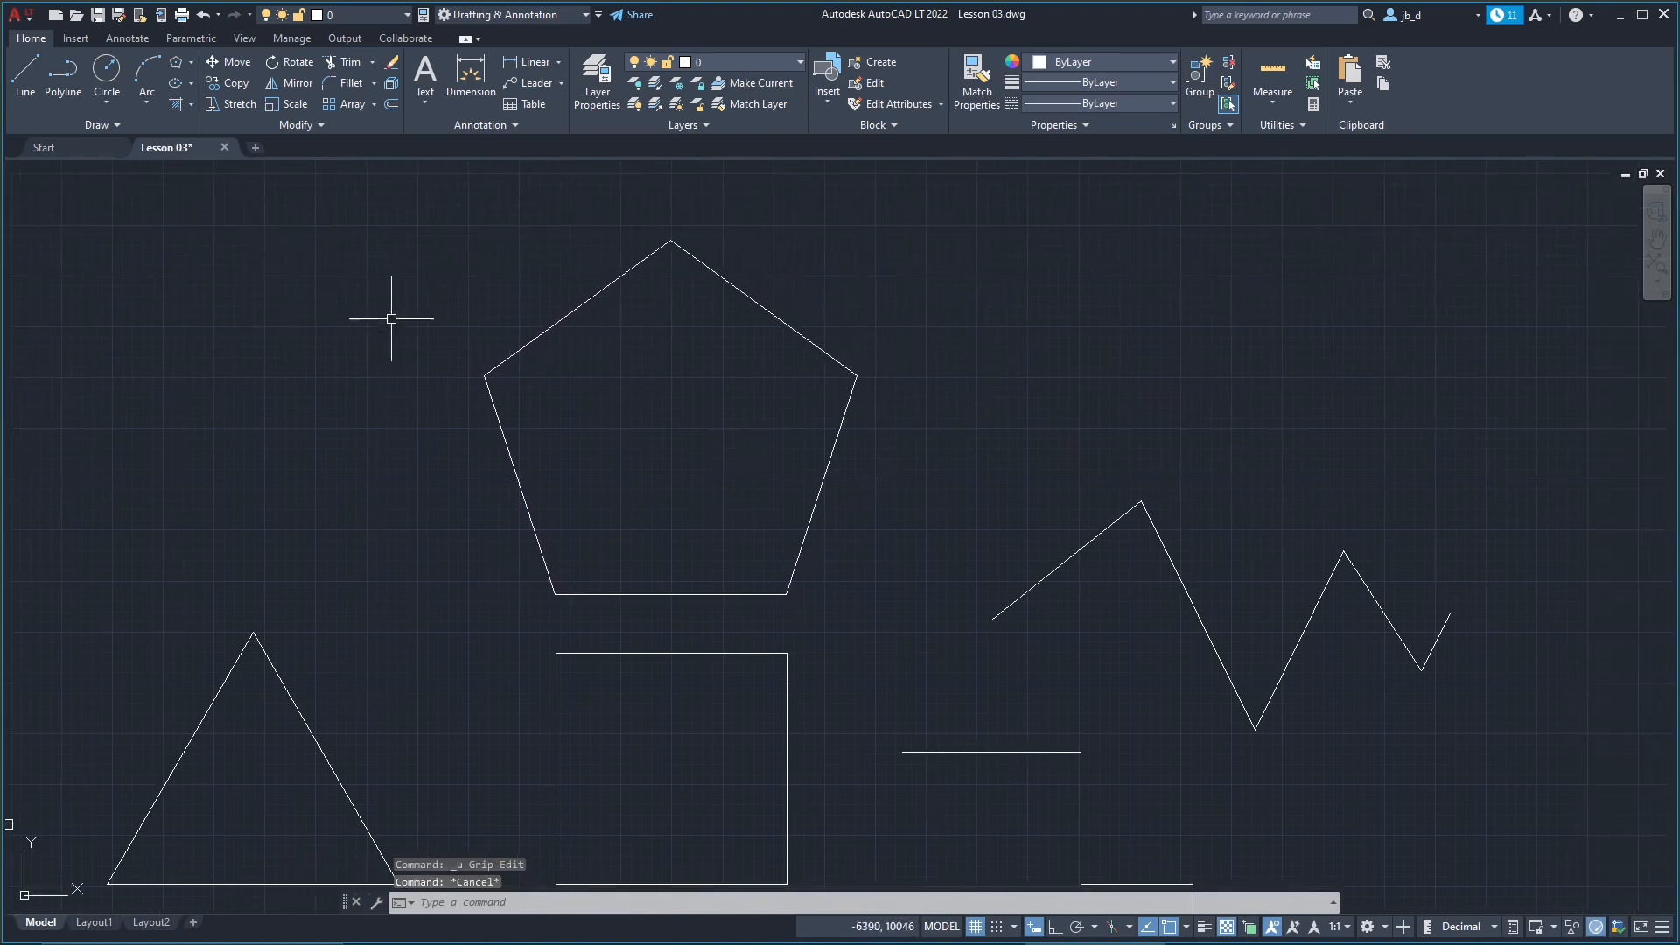
pyautogui.click(514, 352)
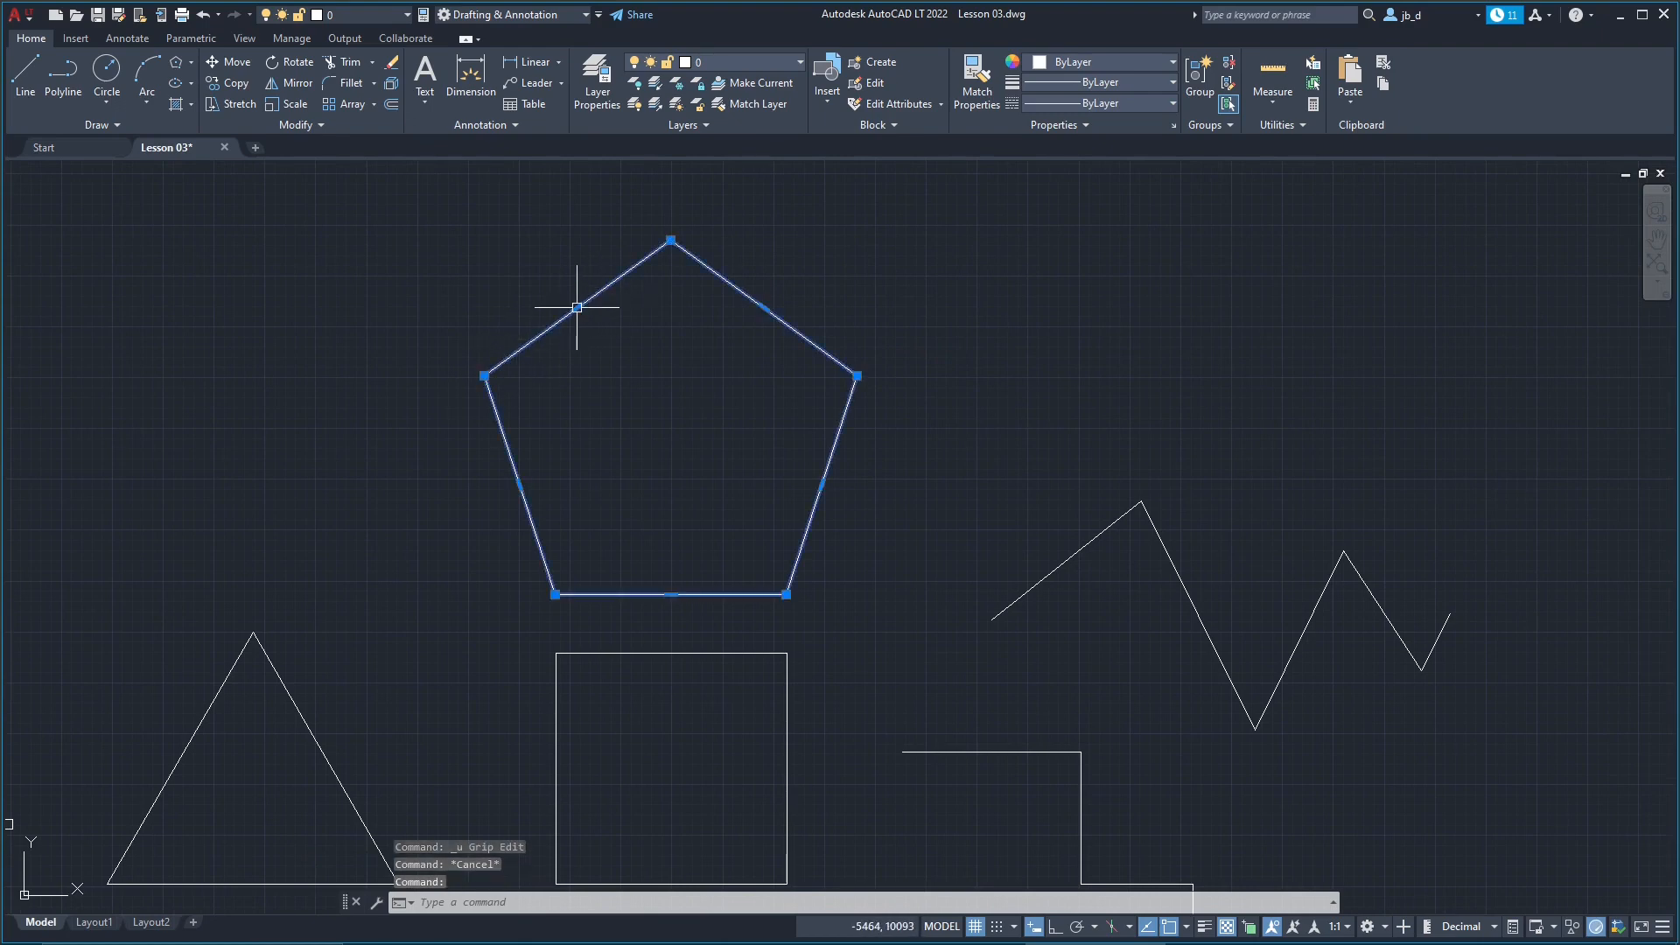
pyautogui.moveTo(577, 307)
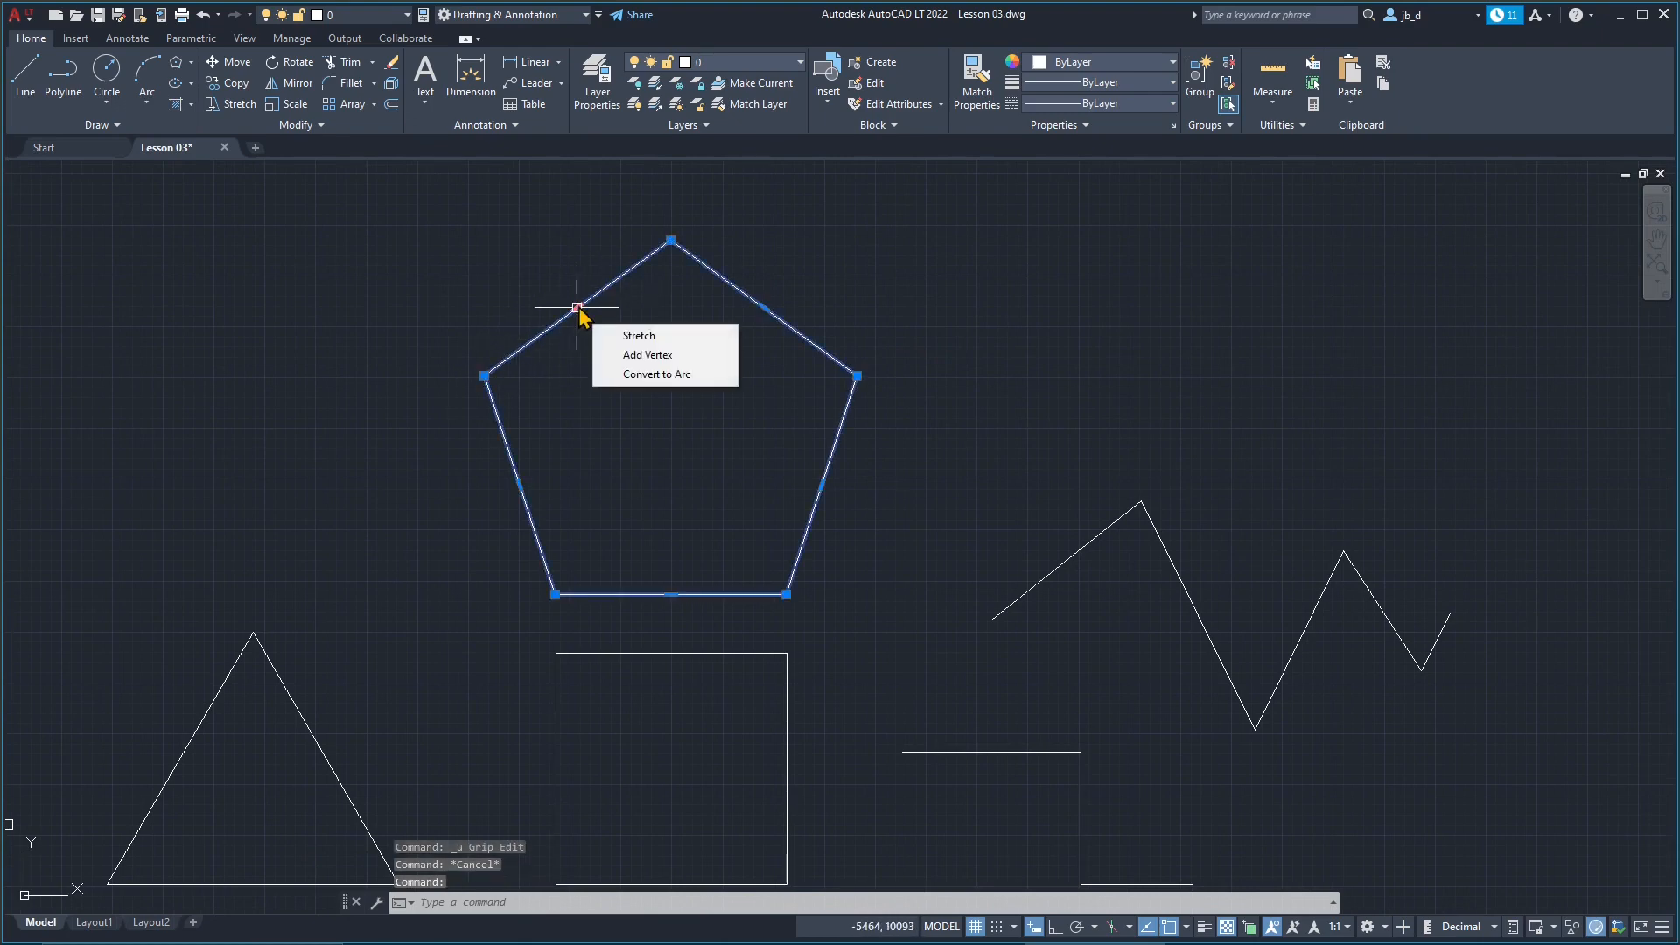
pyautogui.click(631, 342)
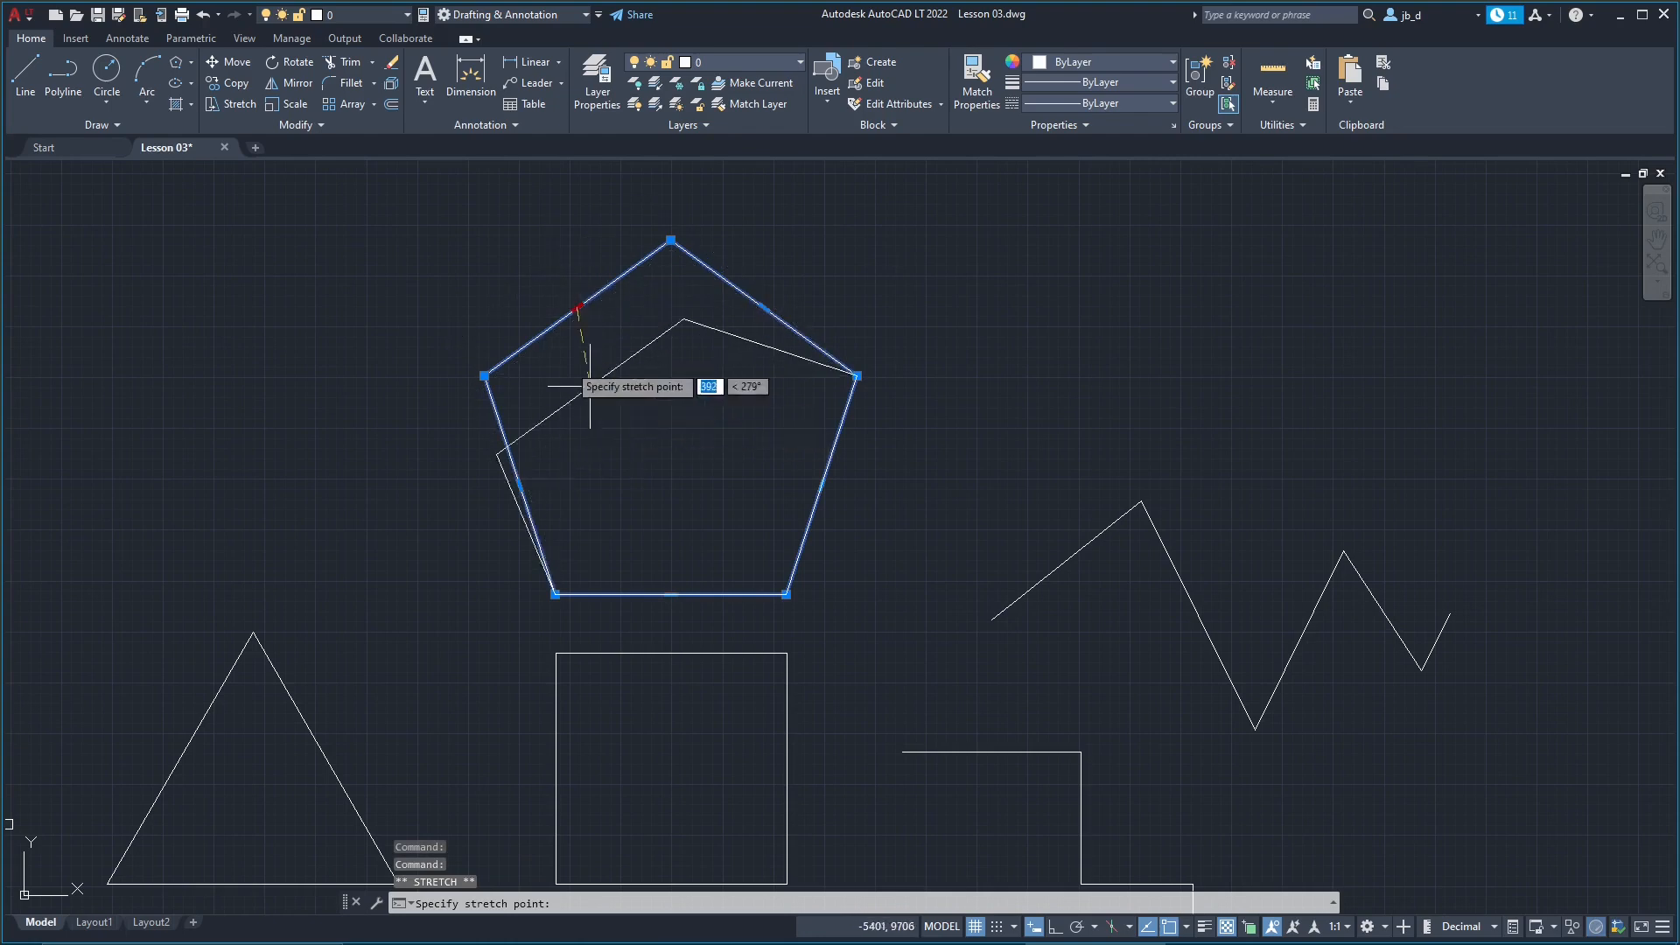
pyautogui.press('Escape')
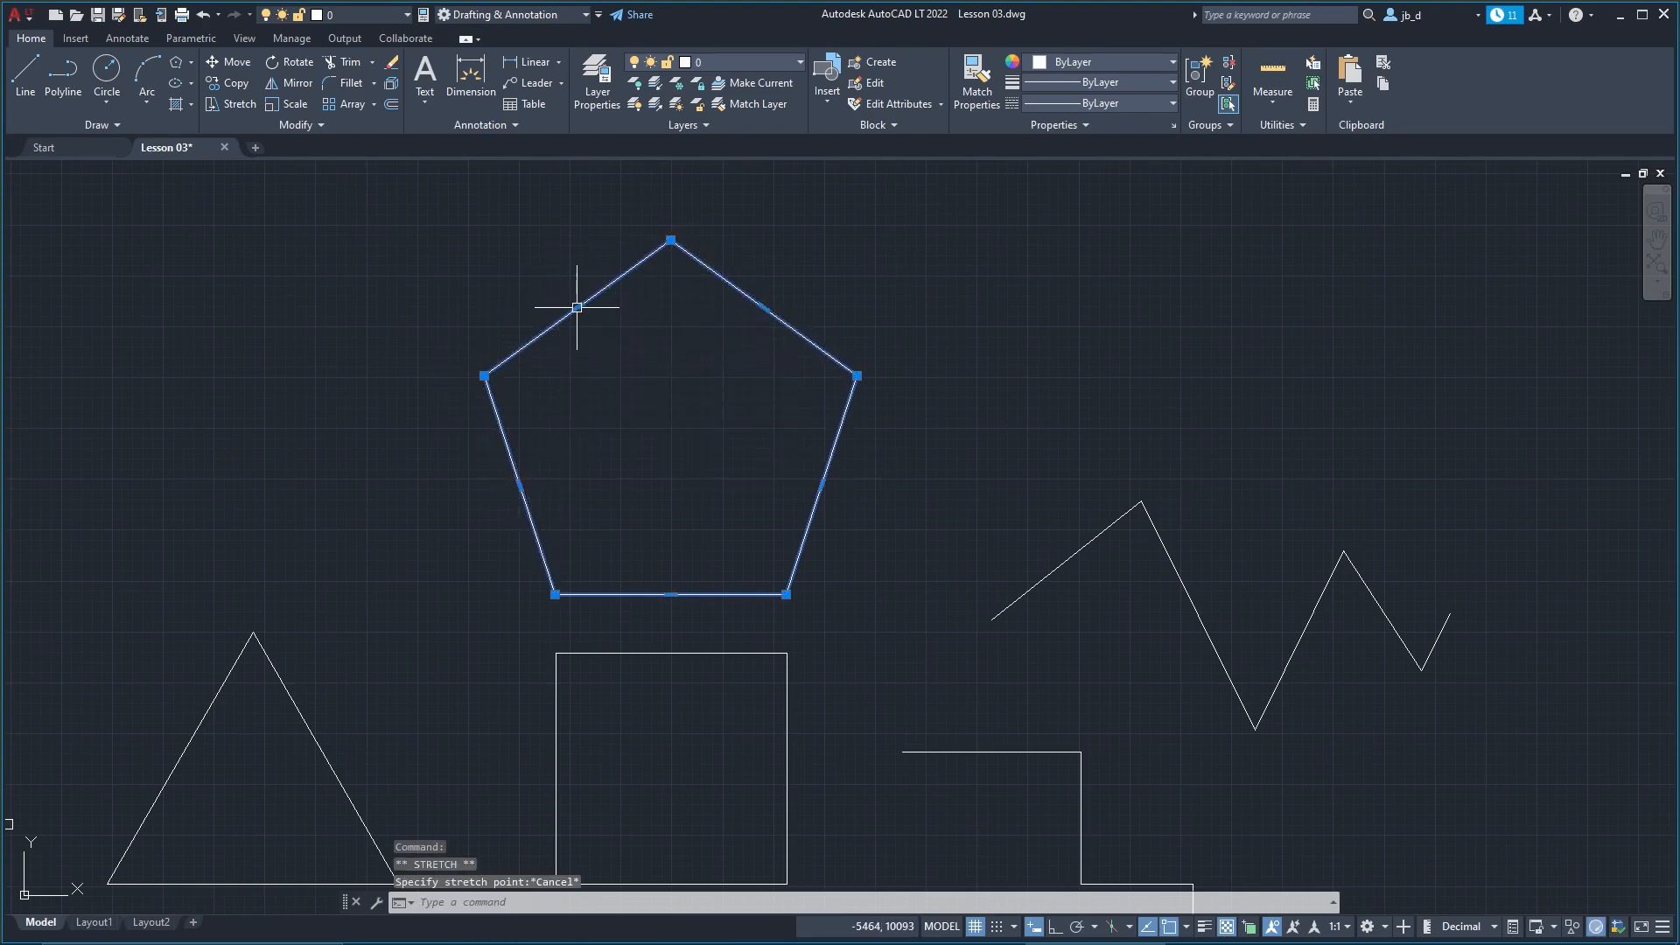
pyautogui.click(579, 308)
pyautogui.press('Escape')
# Step: Convert the pentagon's upper-left edge to an arc that curves into the shape
pyautogui.moveTo(577, 308)
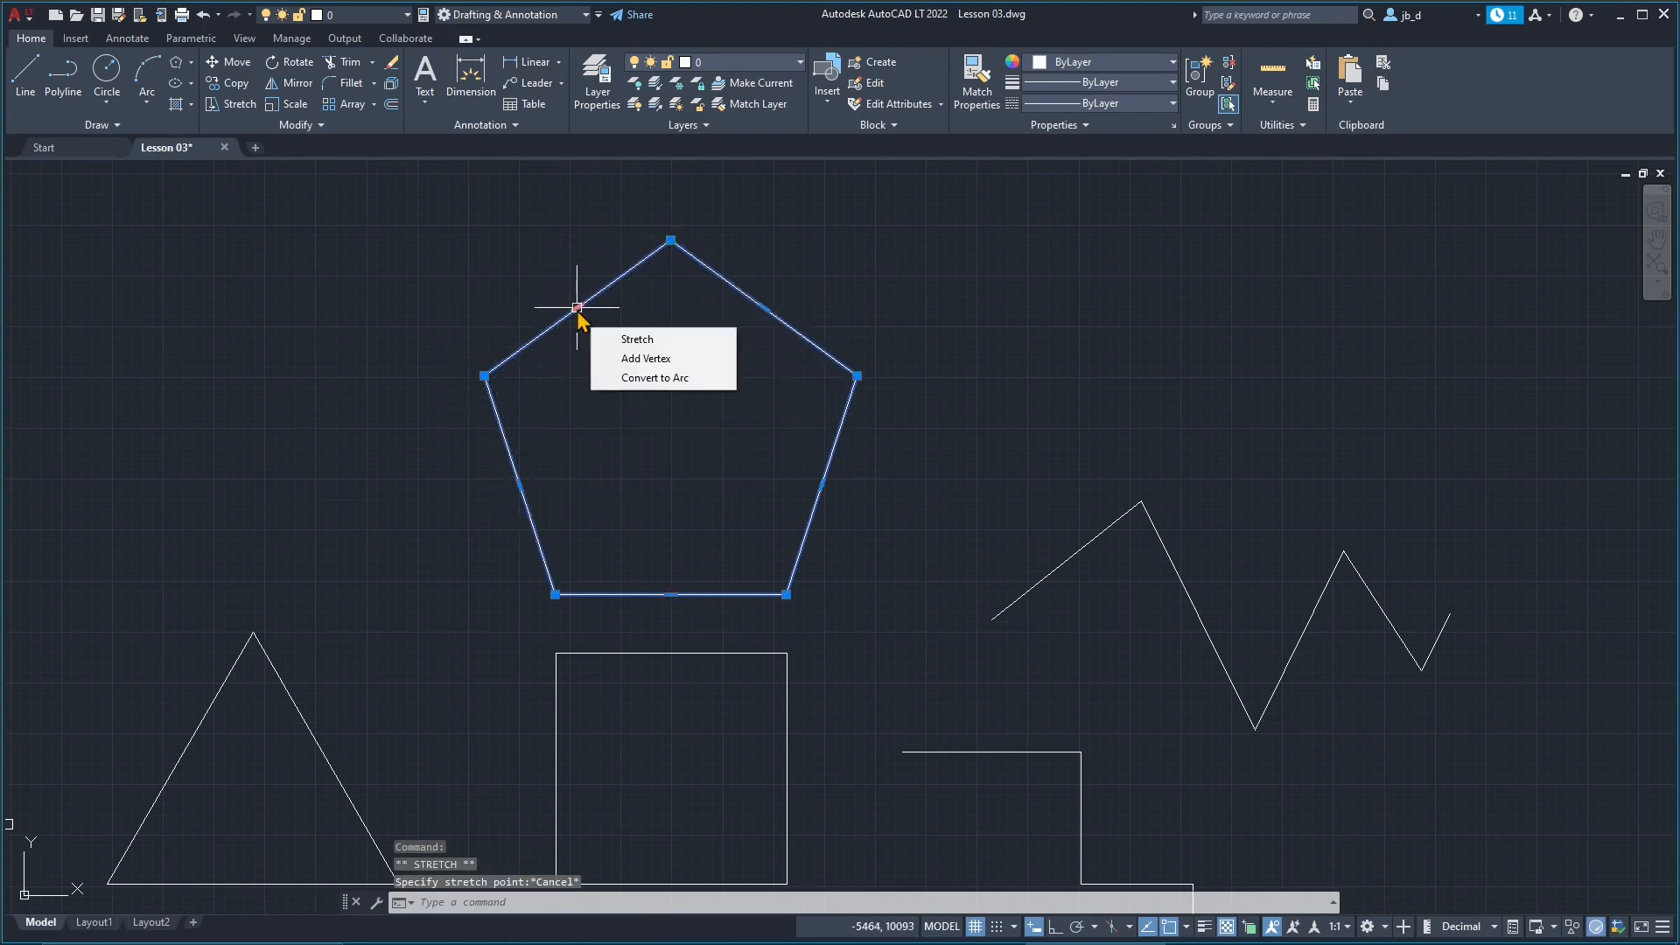
pyautogui.click(683, 379)
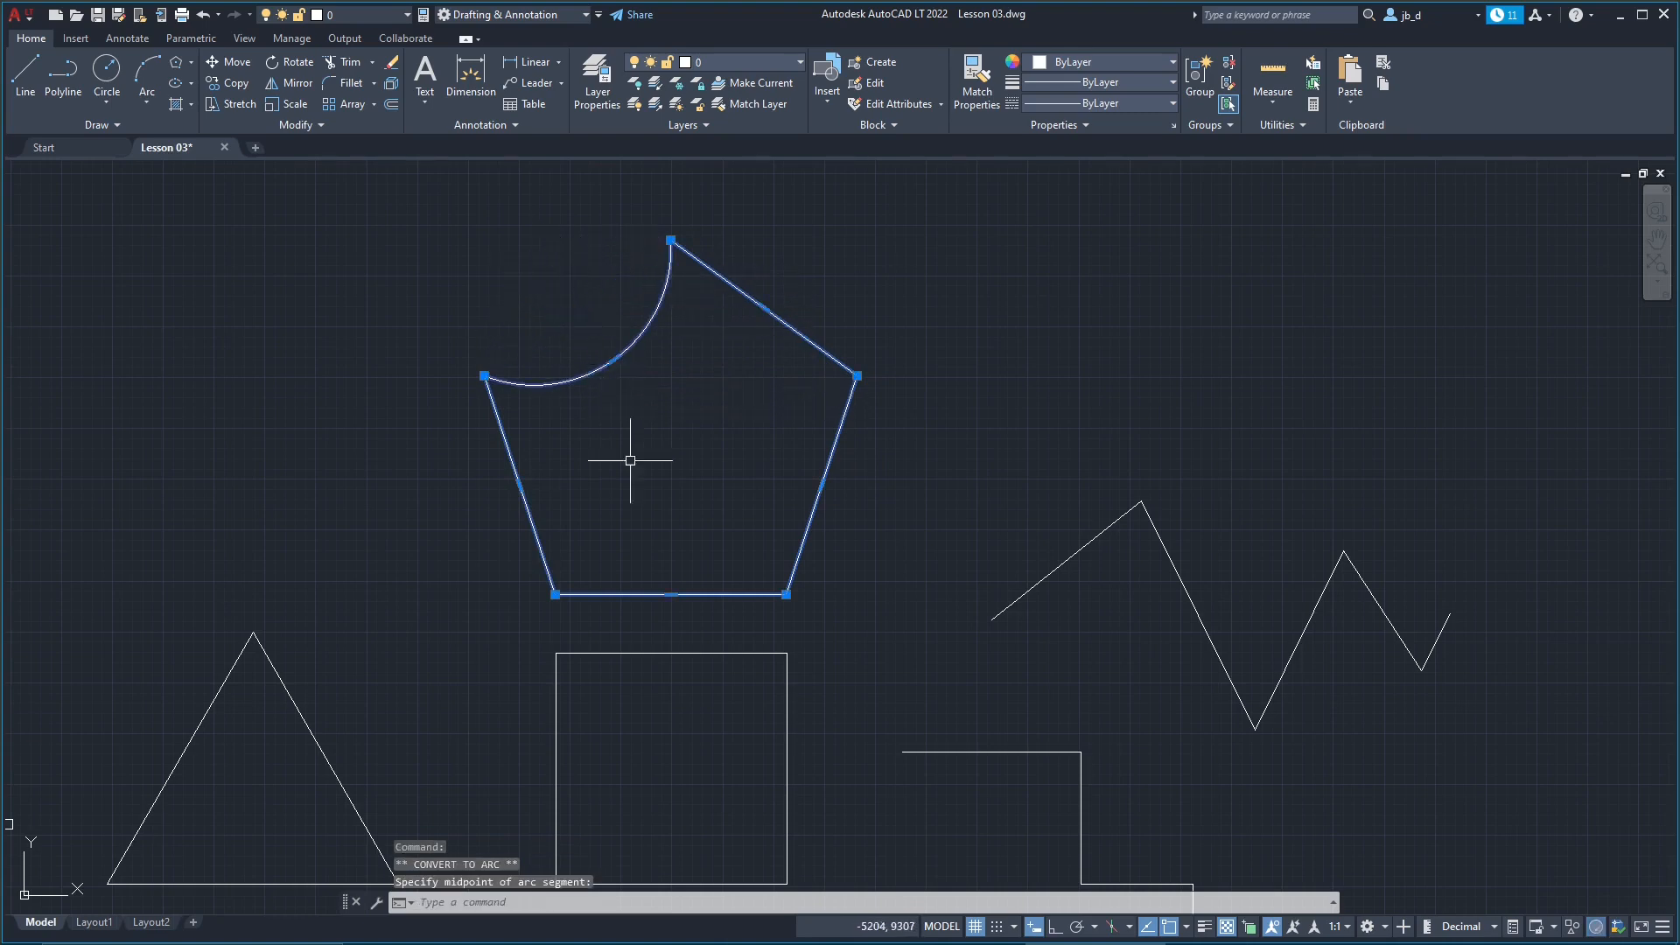
pyautogui.click(608, 356)
# Step: Add a vertex to the pentagon's curved edge and place it outward at the upper left, splitting the edge into two arcs
pyautogui.moveTo(614, 359)
pyautogui.click(687, 409)
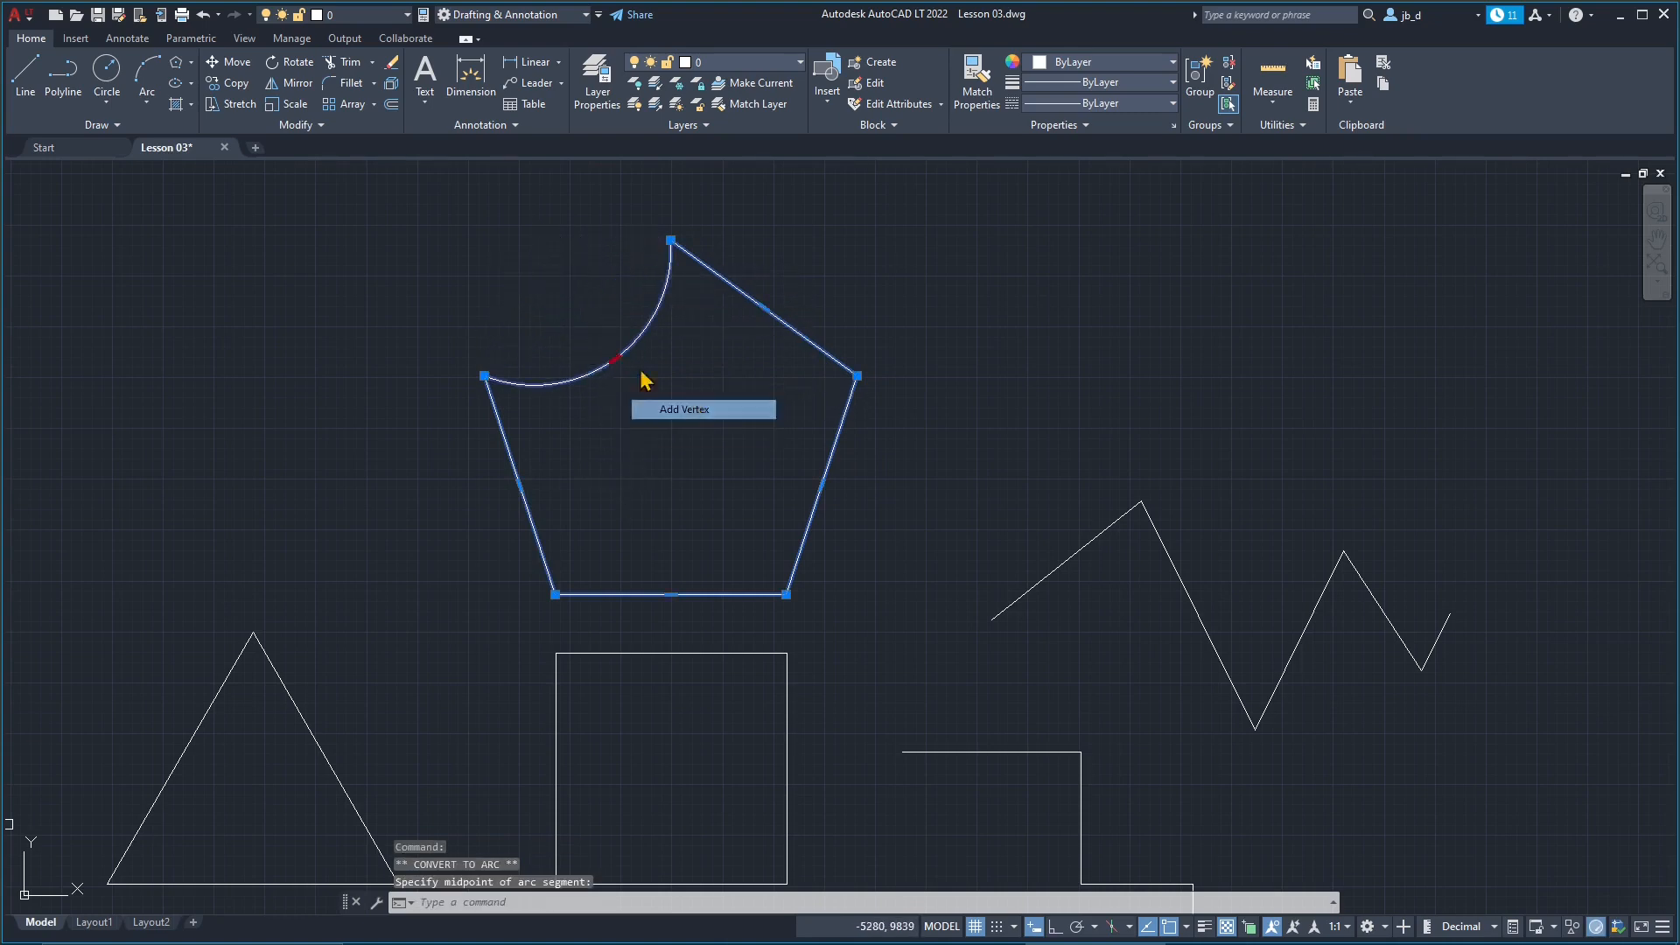
pyautogui.click(575, 298)
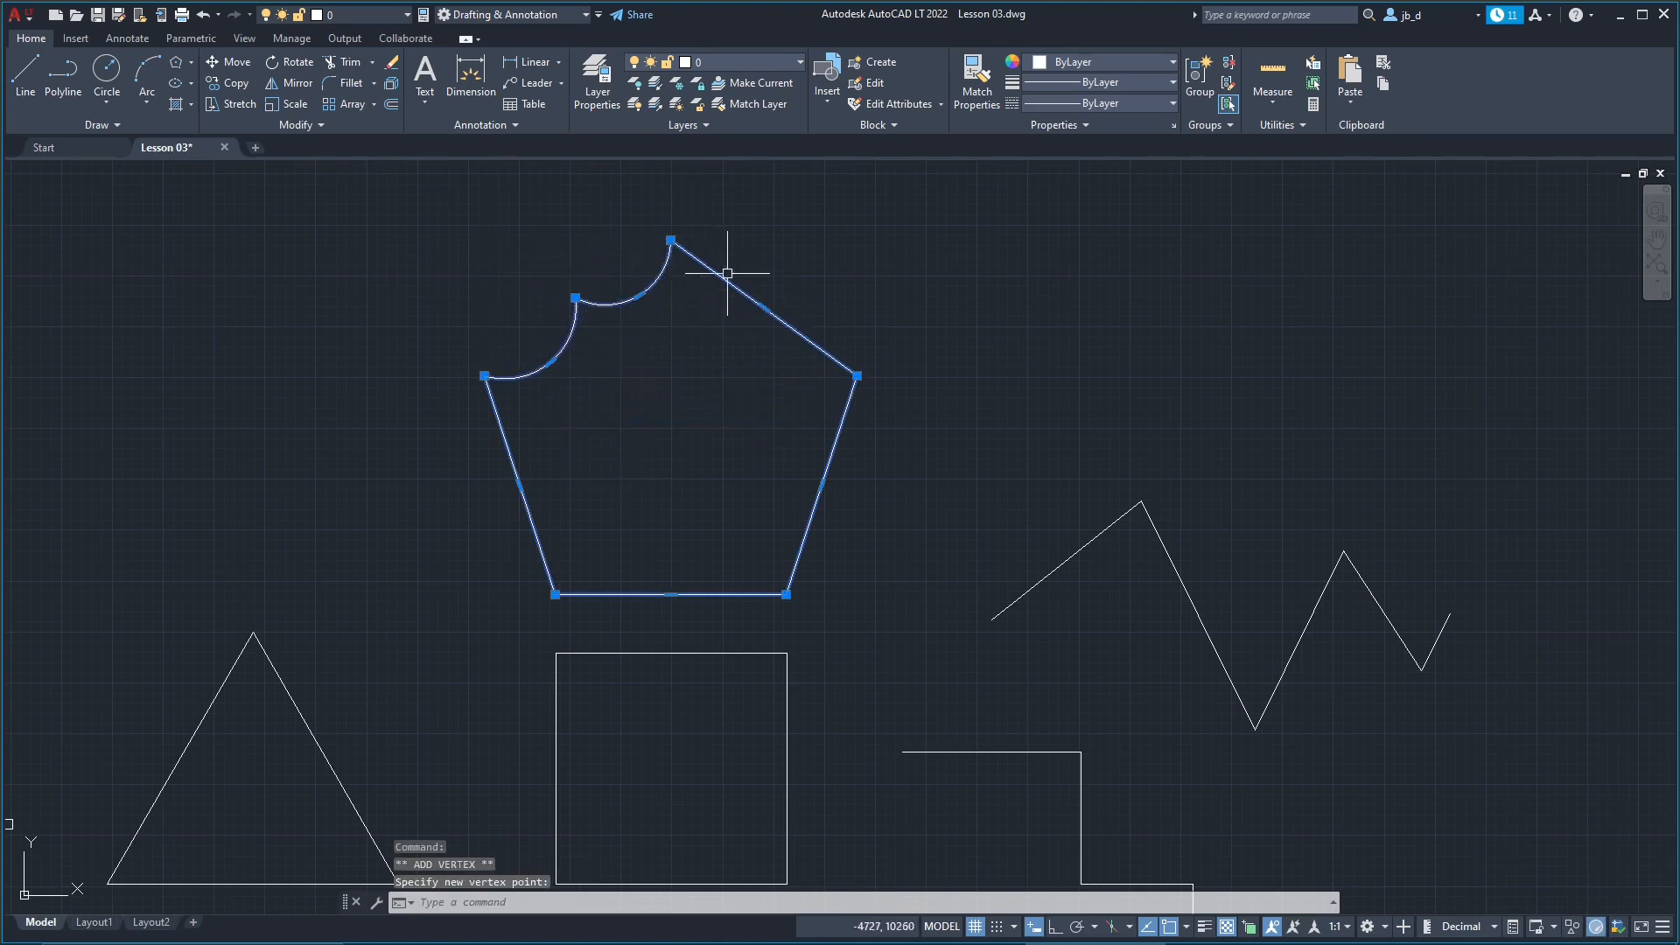
pyautogui.press('Escape')
# Step: Draw an irregular five-sided polyline above the zigzag line and finish it with the Close option at its start point
pyautogui.scroll(-3, 1016, 289)
pyautogui.moveTo(923, 521); pyautogui.dragTo(849, 527, button='middle')
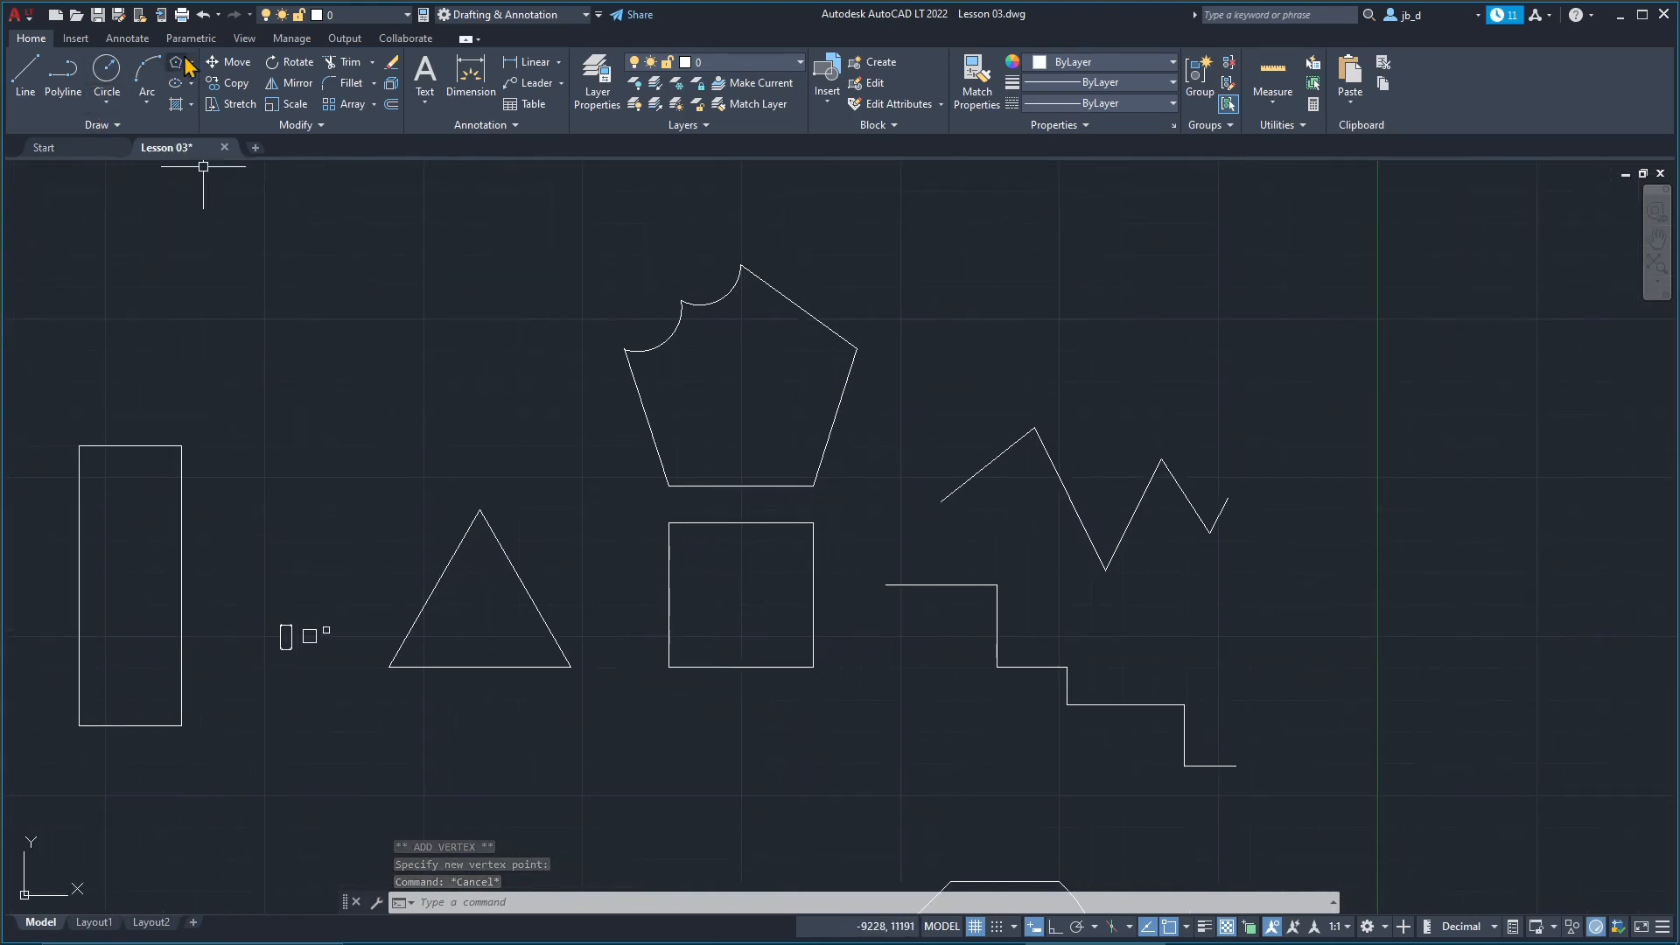
pyautogui.click(63, 74)
pyautogui.moveTo(965, 386); pyautogui.dragTo(661, 404, button='middle')
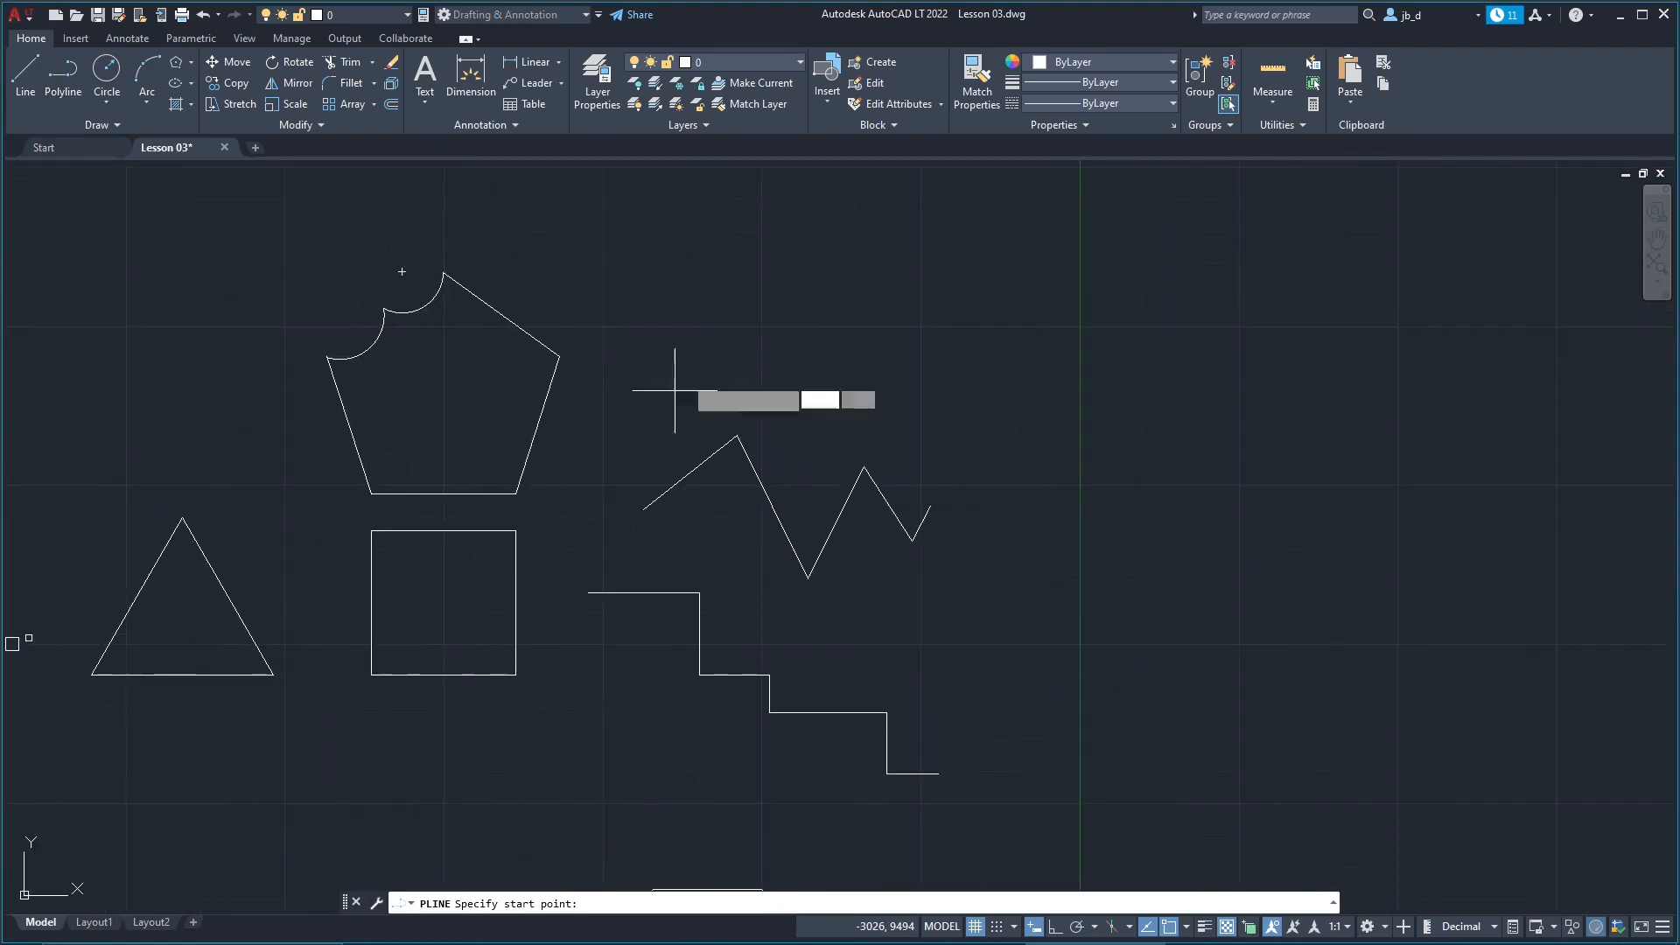
pyautogui.click(698, 241)
pyautogui.moveTo(750, 290); pyautogui.dragTo(711, 366, button='middle')
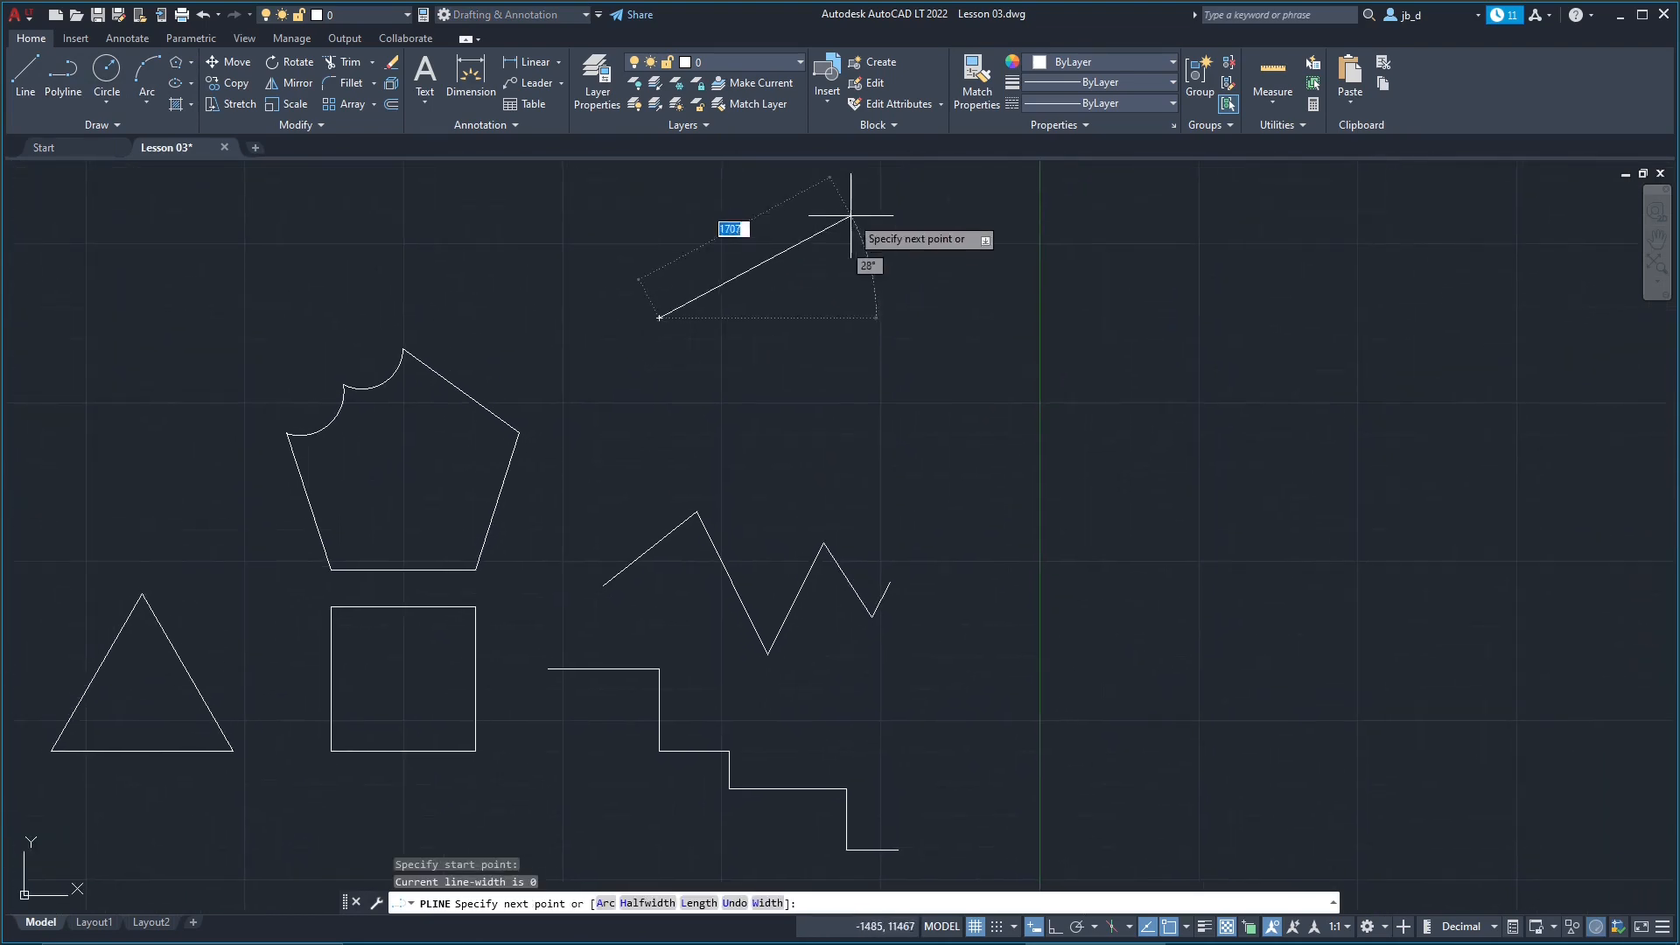
pyautogui.click(799, 245)
pyautogui.click(895, 339)
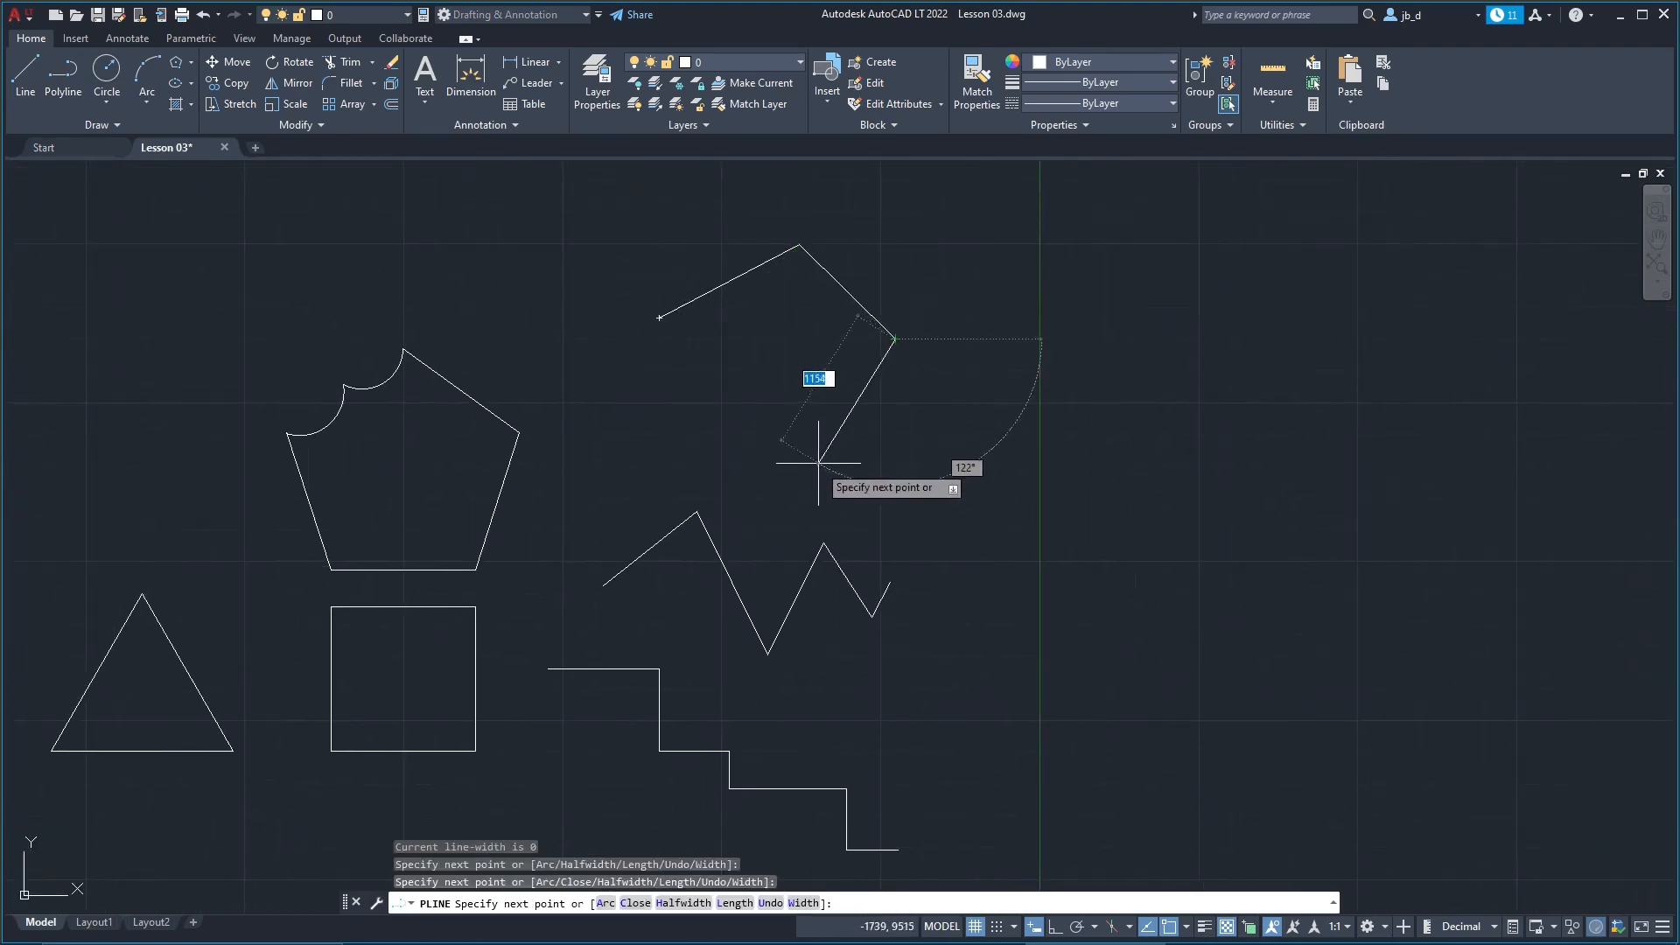
pyautogui.click(832, 484)
pyautogui.click(650, 461)
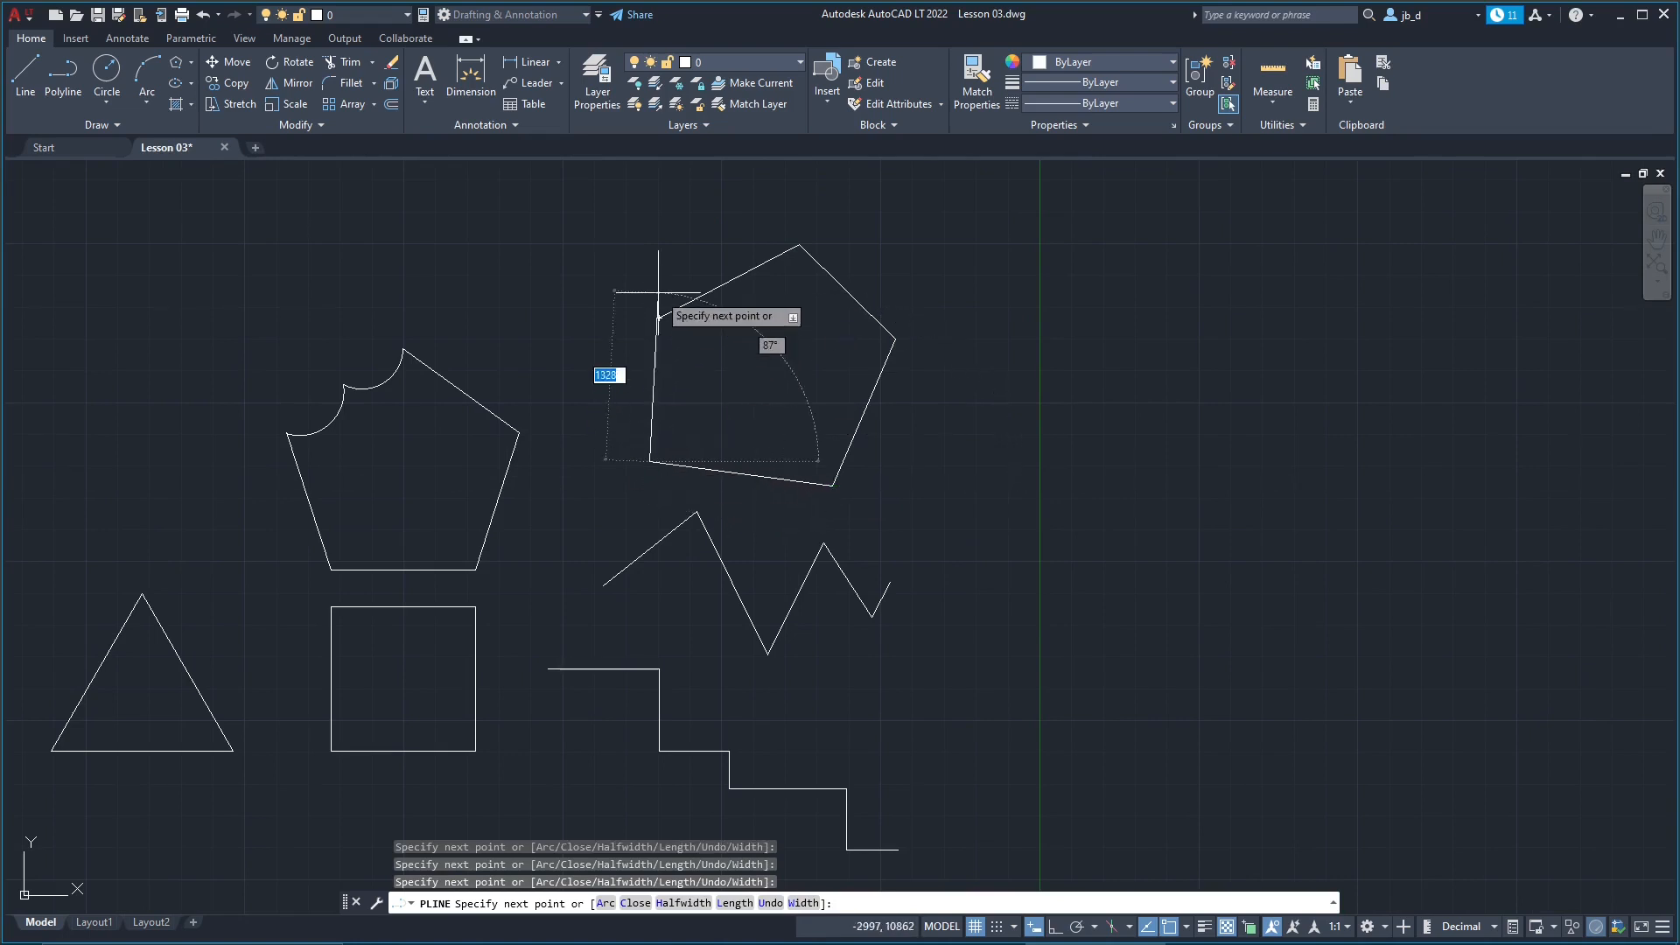
pyautogui.click(660, 317)
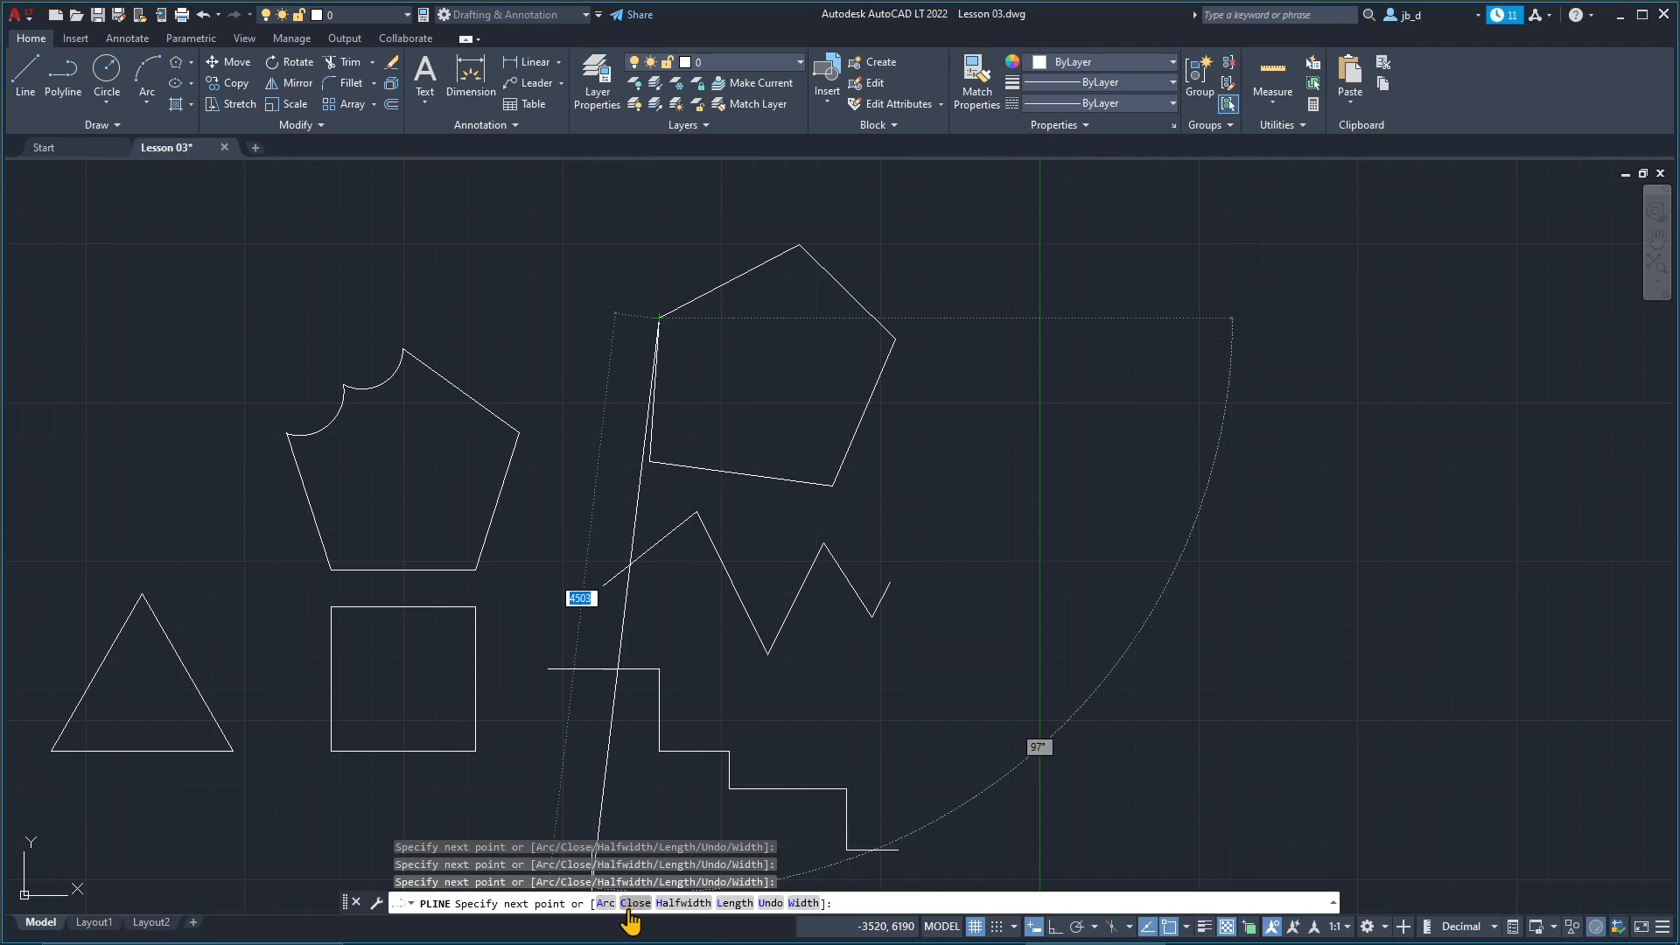
pyautogui.click(635, 906)
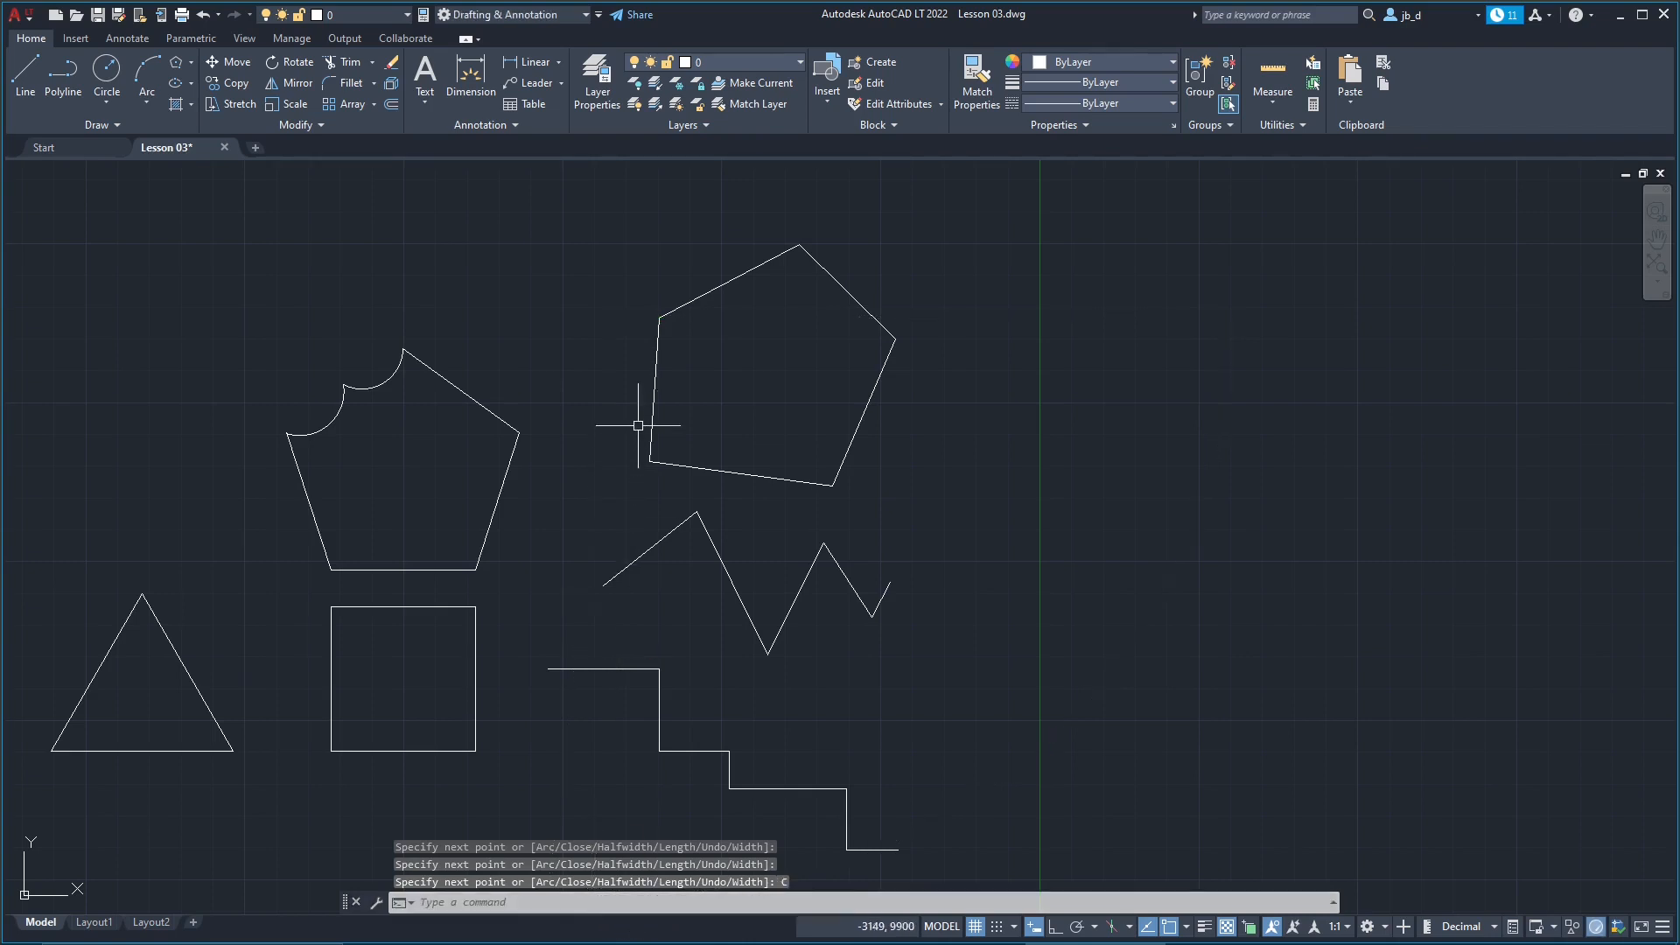
# Step: Show the Quick Properties of the new five-sided polyline beside the shape and check its Closed property
pyautogui.click(750, 477)
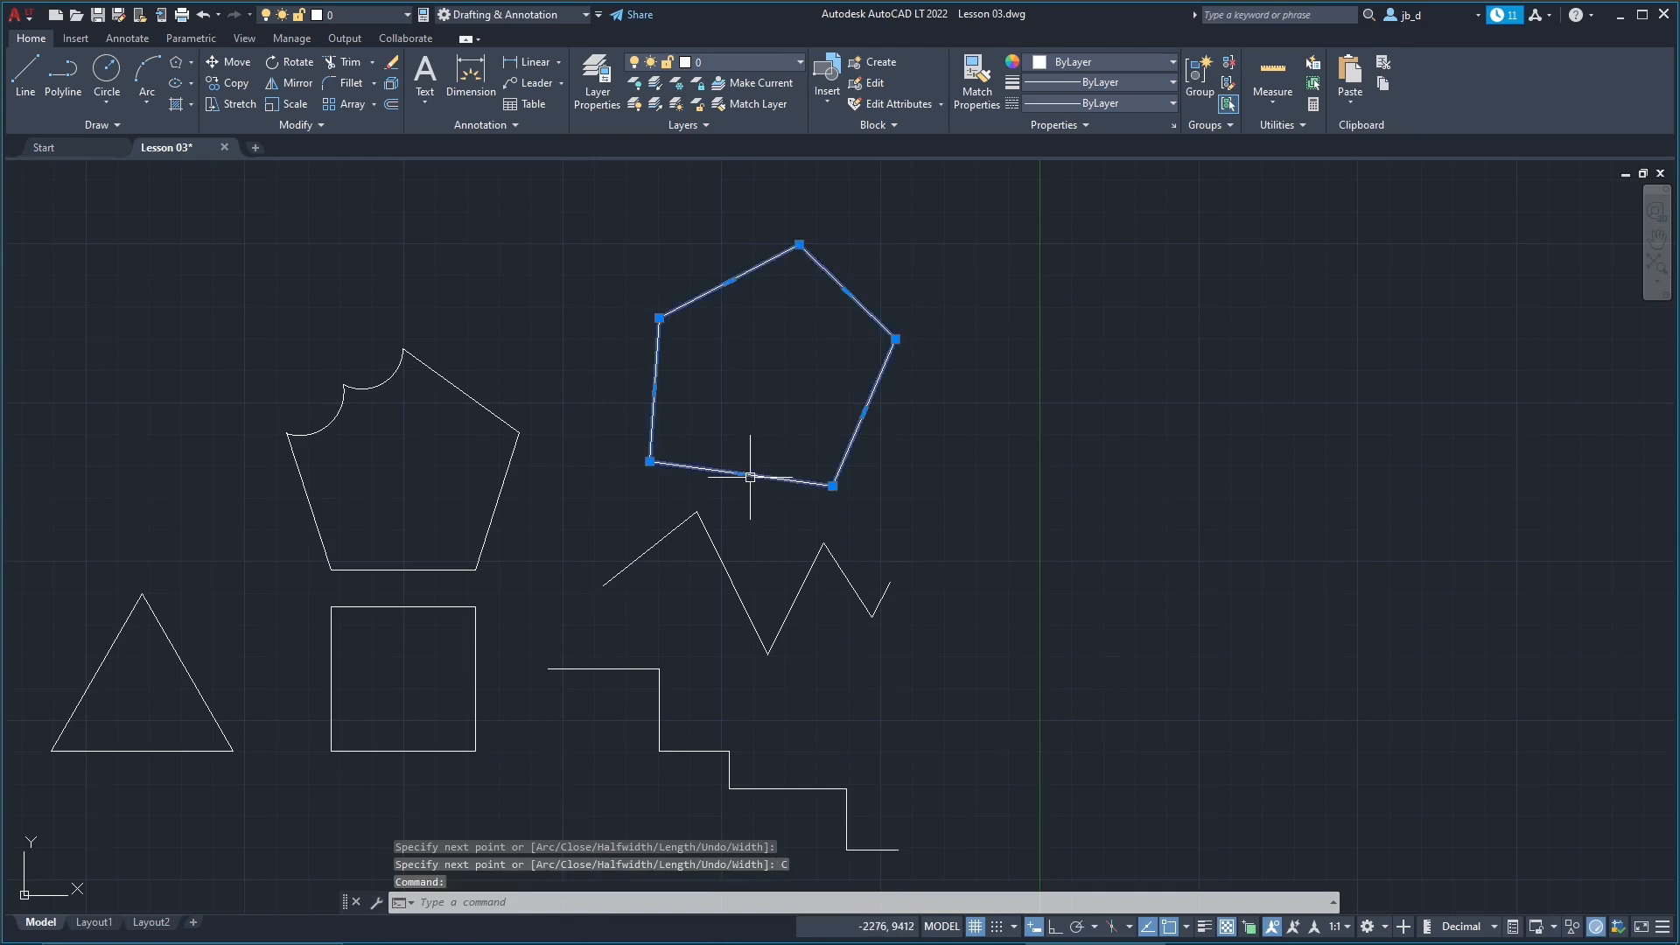
pyautogui.rightClick(883, 360)
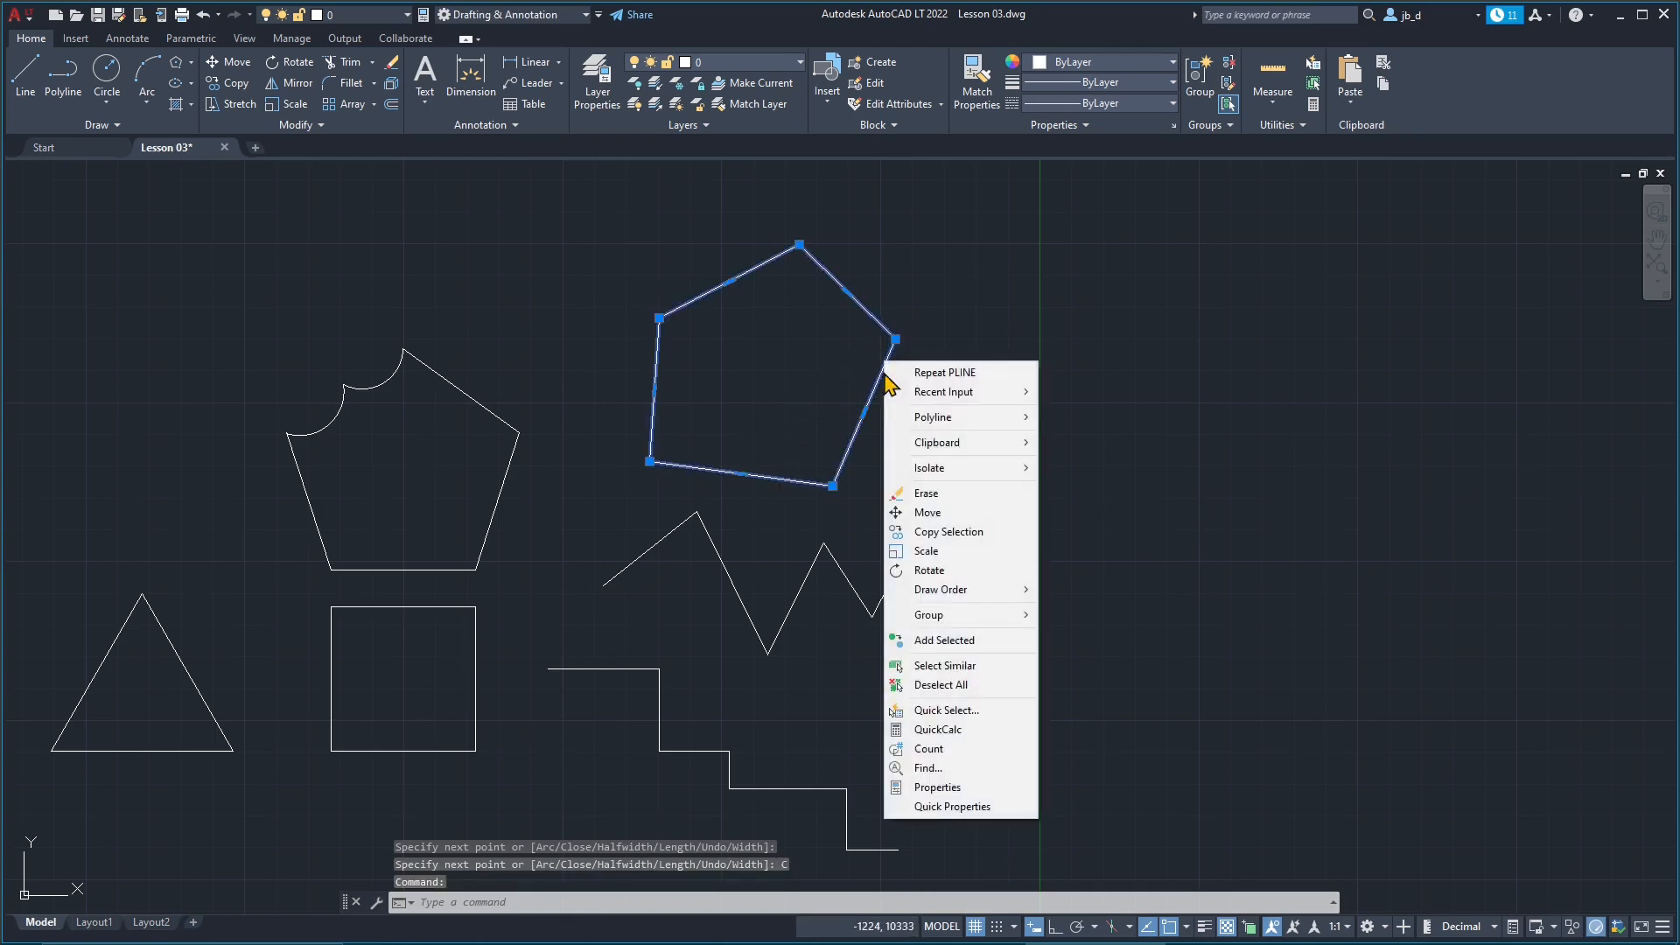
pyautogui.click(919, 802)
pyautogui.moveTo(980, 710); pyautogui.dragTo(942, 312)
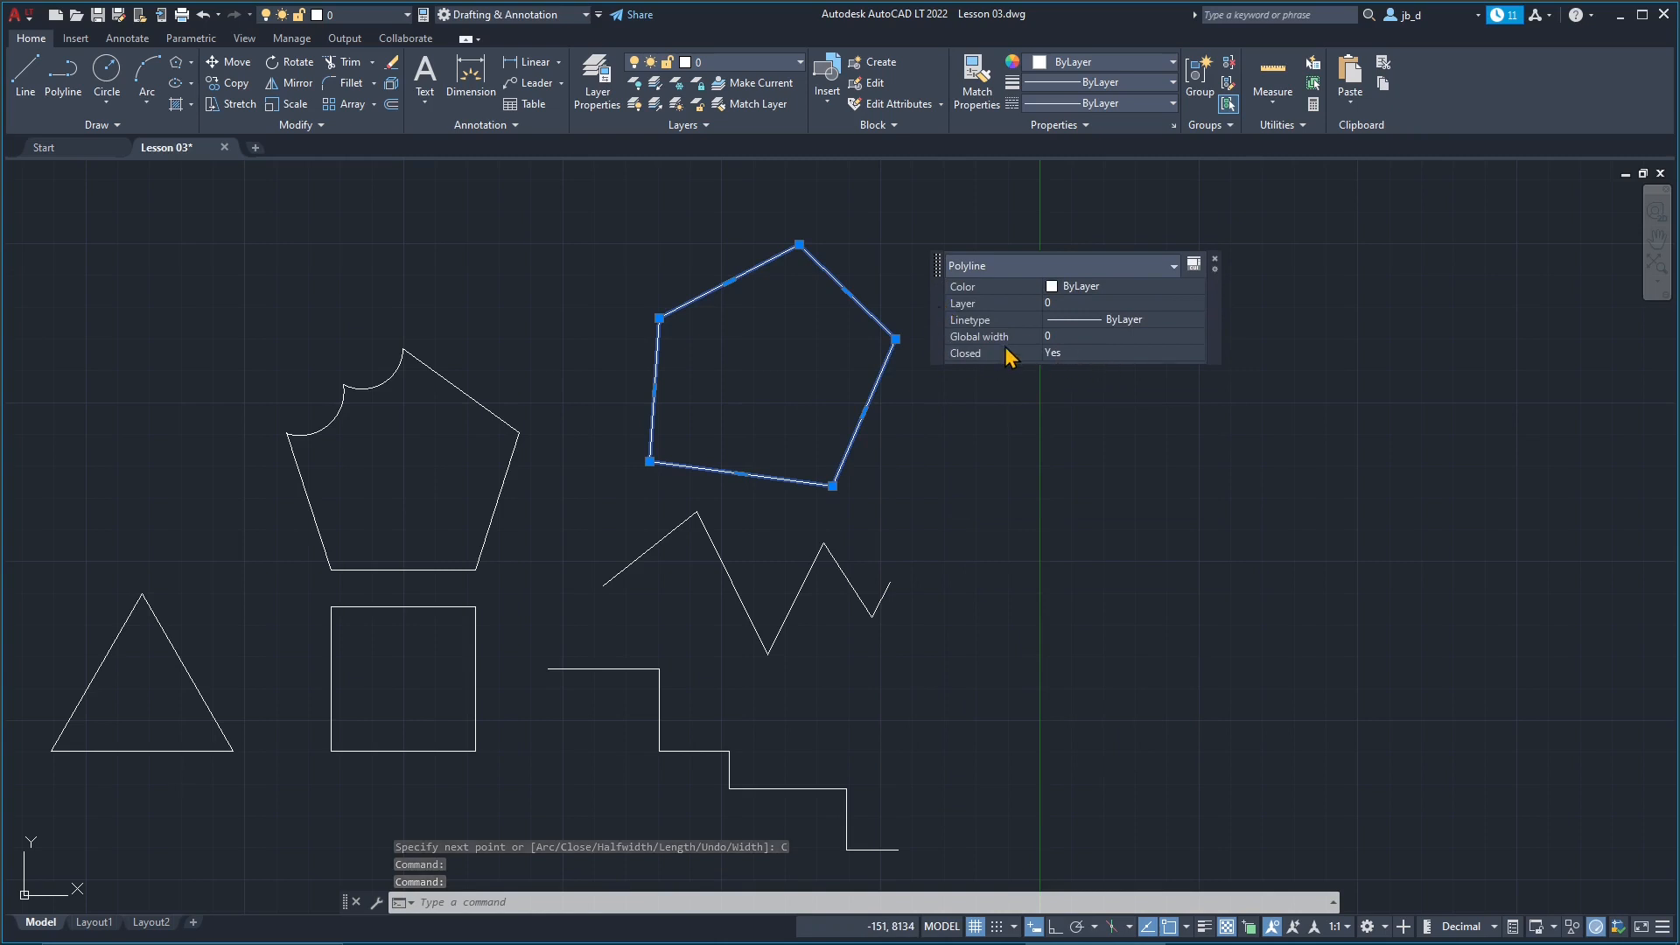
# Step: Check the Closed property of the pentagon with the two arcs in Quick Properties, and clear the selection
pyautogui.click(486, 408)
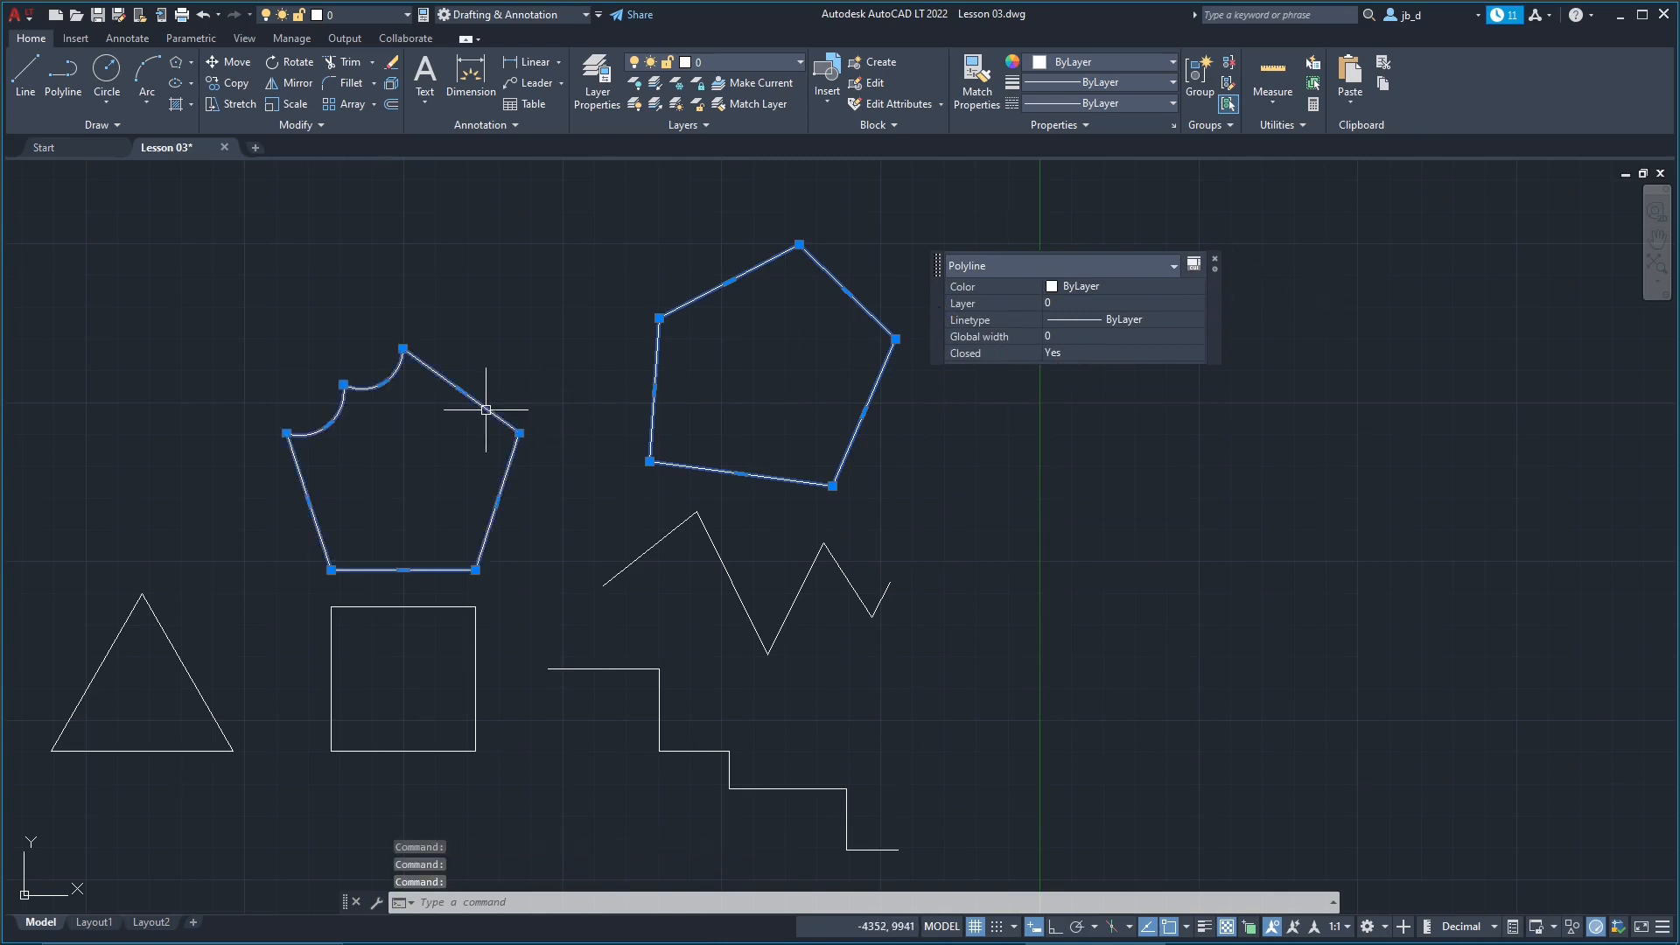
pyautogui.press('Escape')
pyautogui.press('Escape')
pyautogui.click(480, 403)
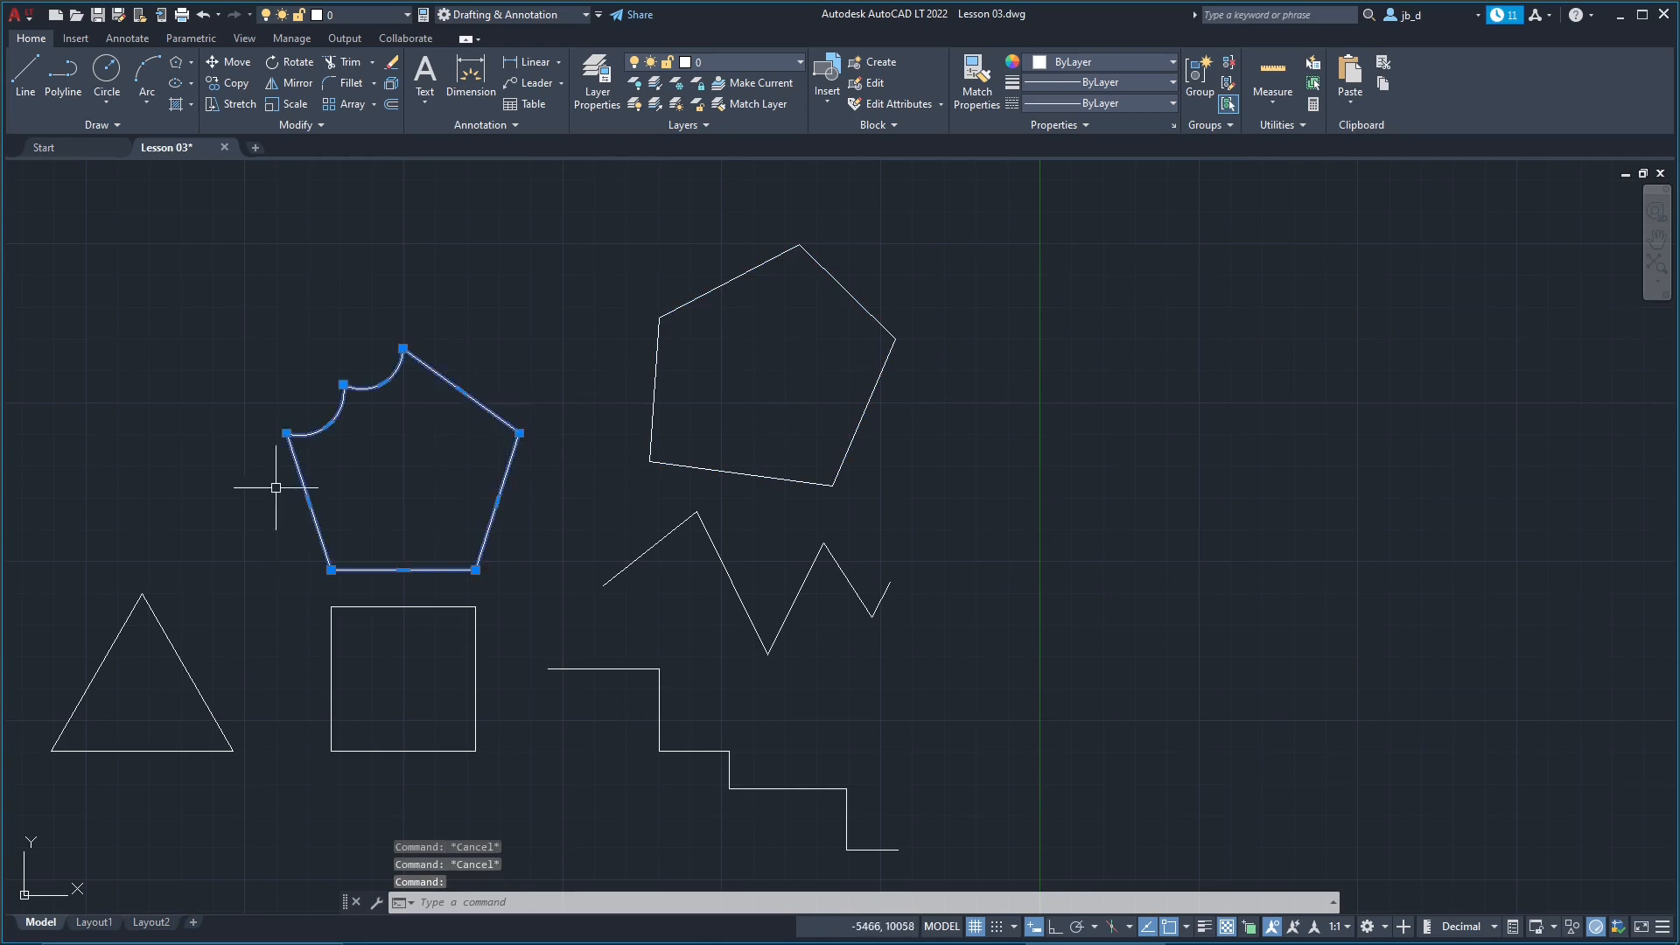
pyautogui.moveTo(378, 498); pyautogui.dragTo(501, 447, button='middle')
pyautogui.rightClick(636, 361)
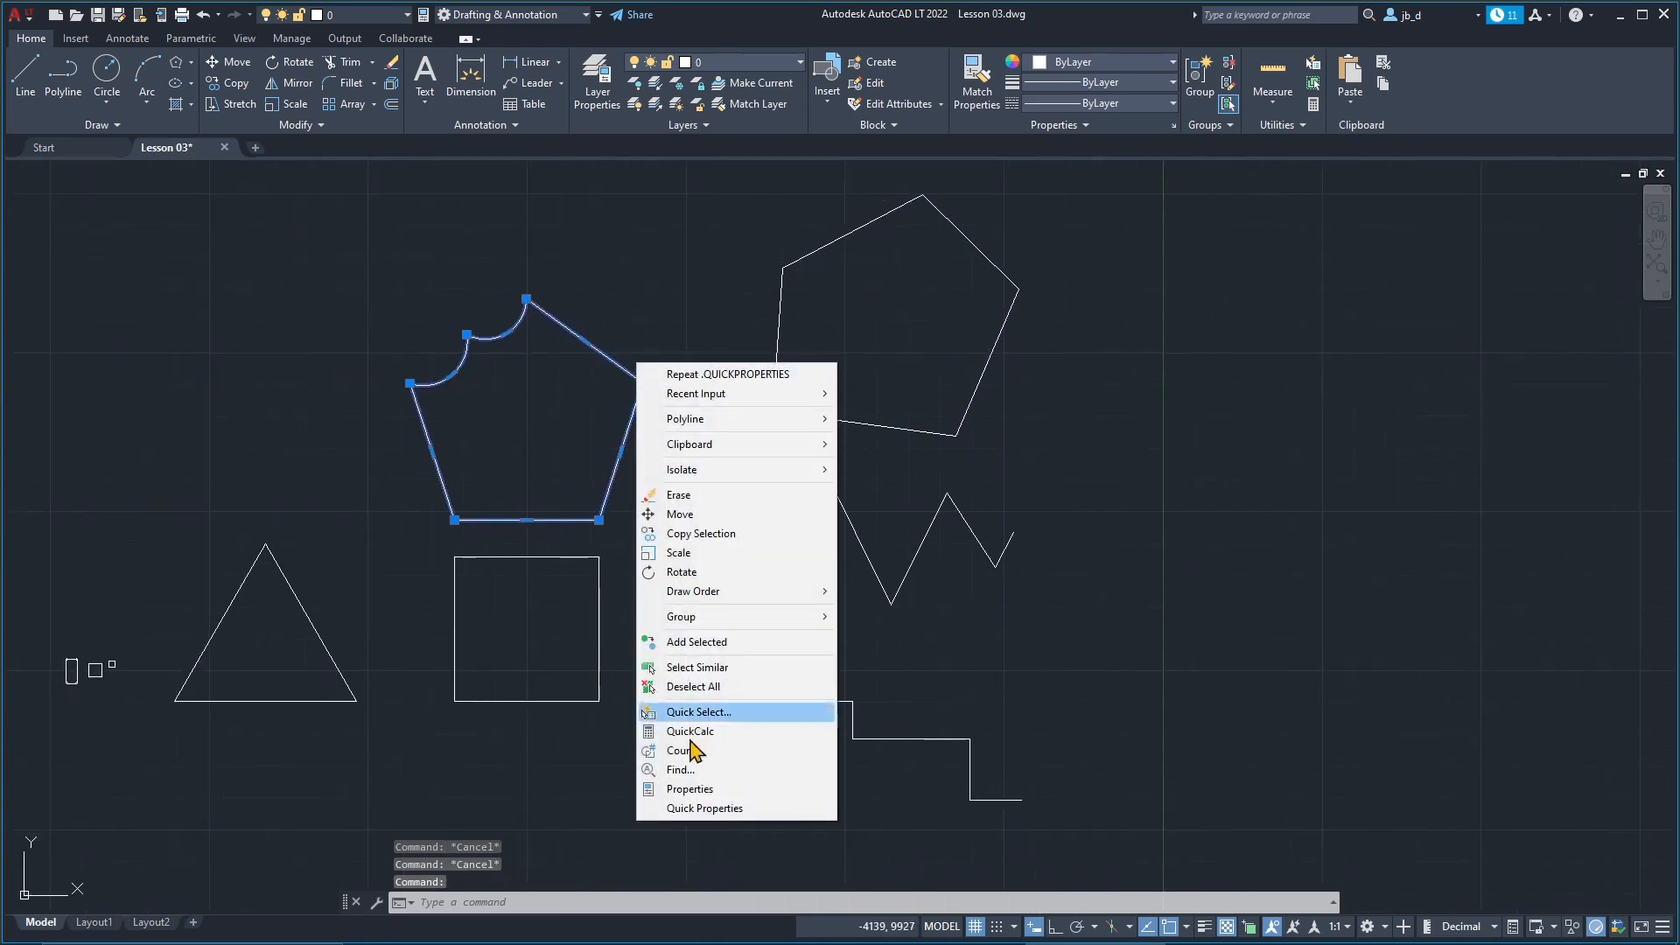
pyautogui.click(700, 799)
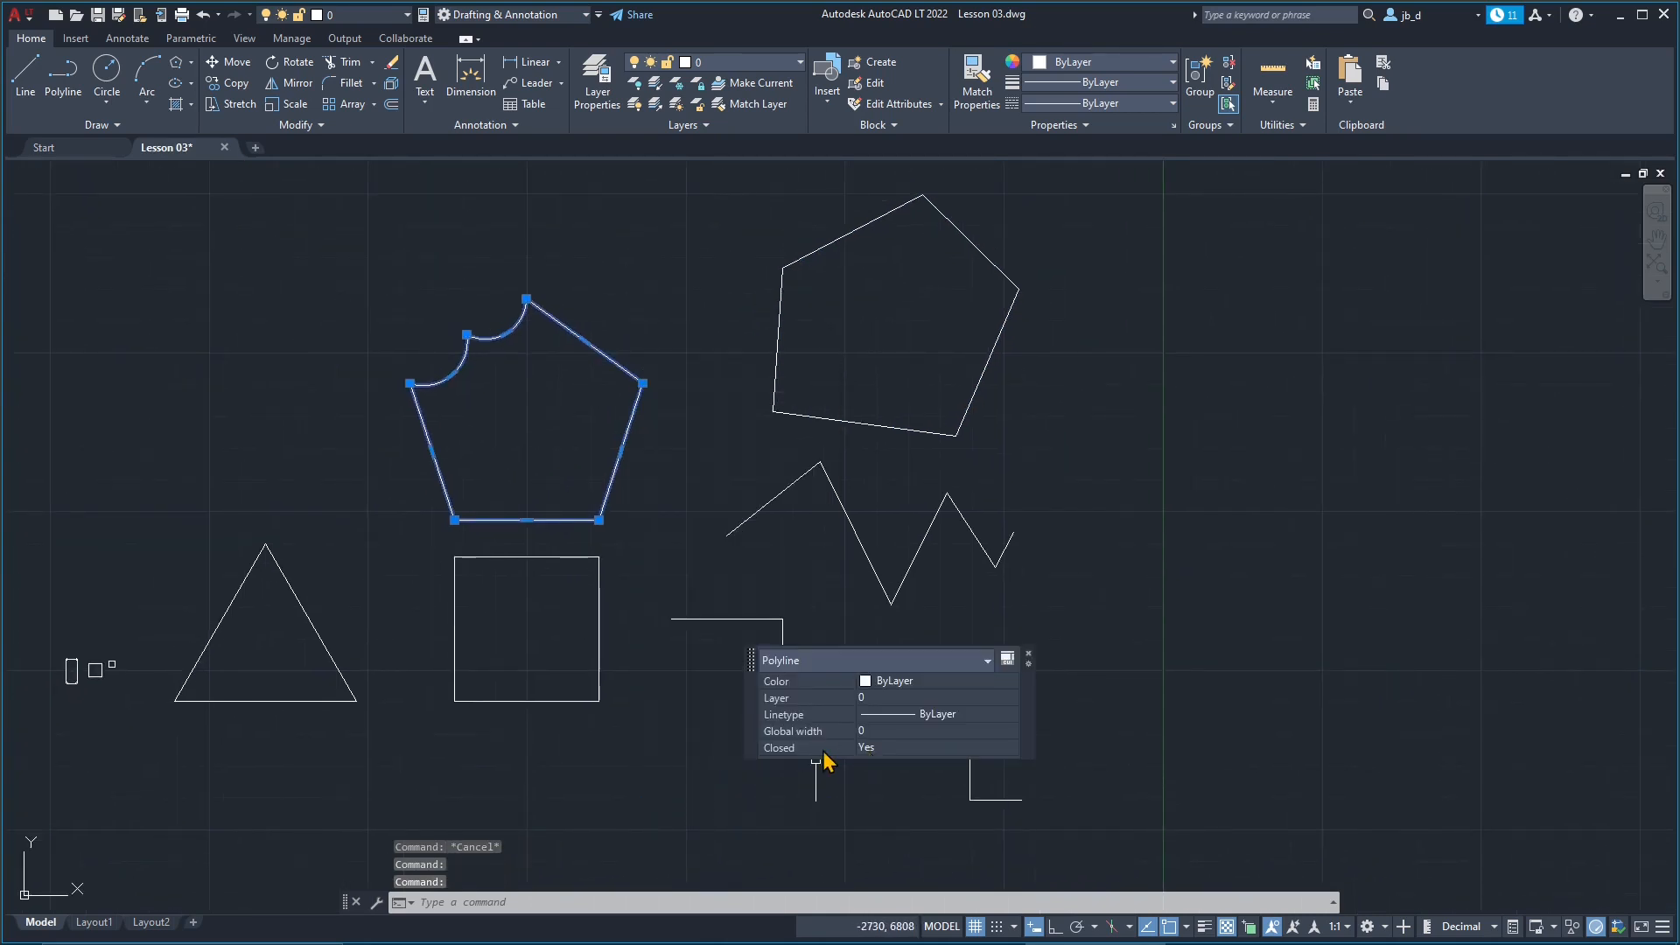
pyautogui.click(1029, 654)
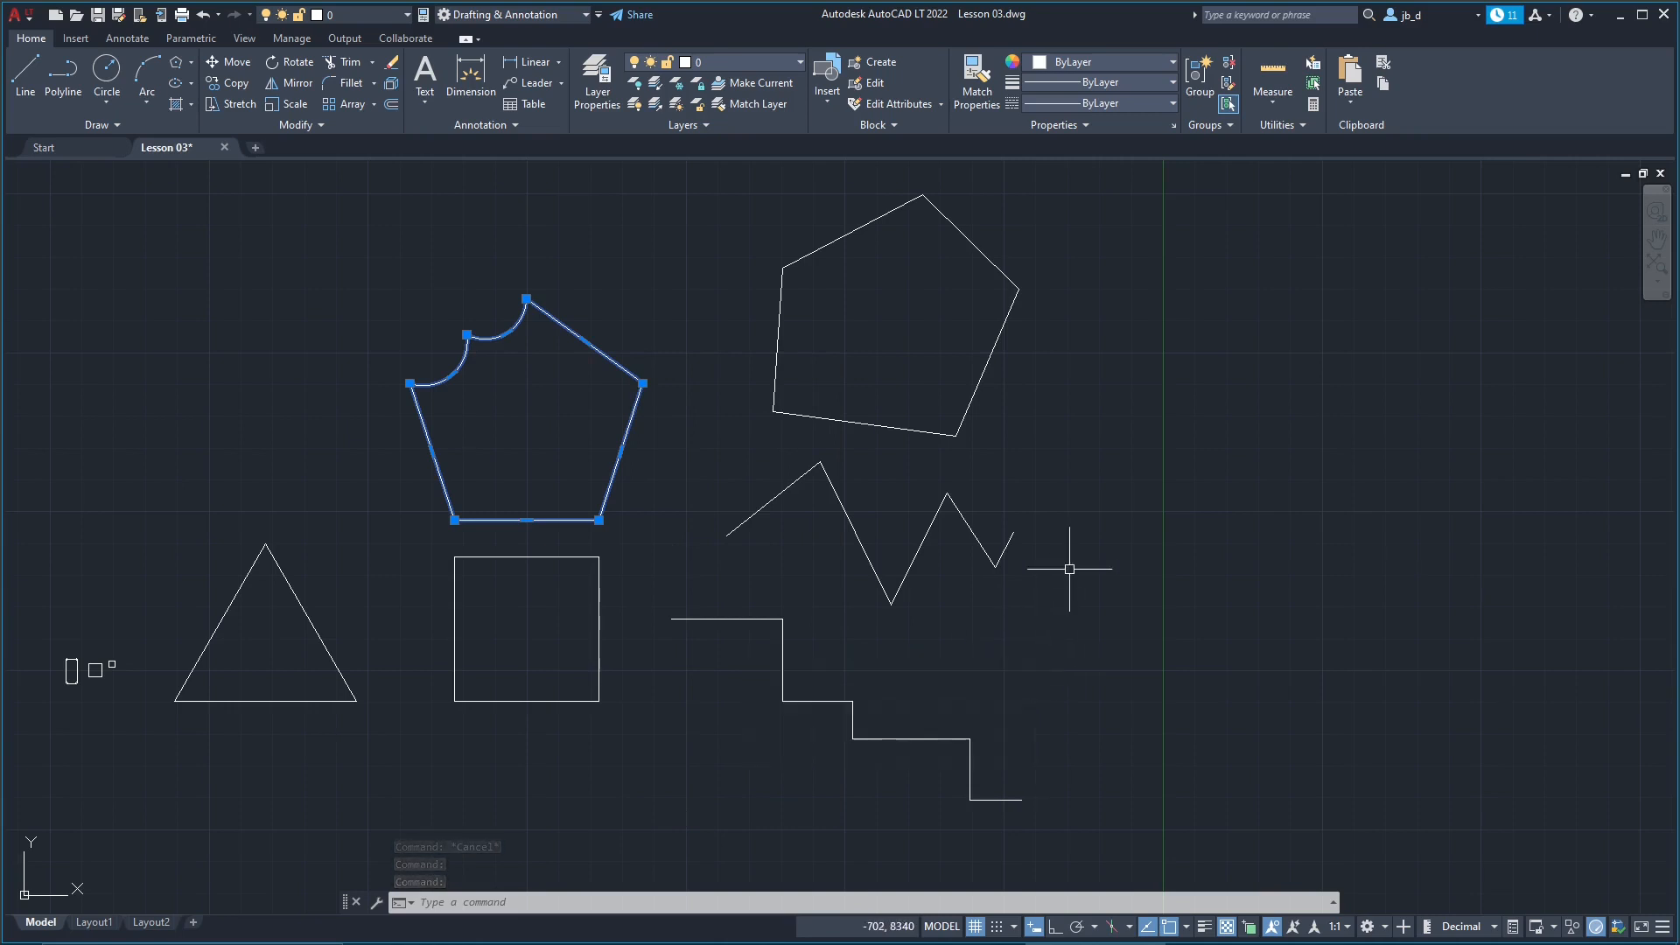
pyautogui.click(1076, 570)
pyautogui.press('Escape')
pyautogui.press('Escape')
pyautogui.scroll(-2, 740, 634)
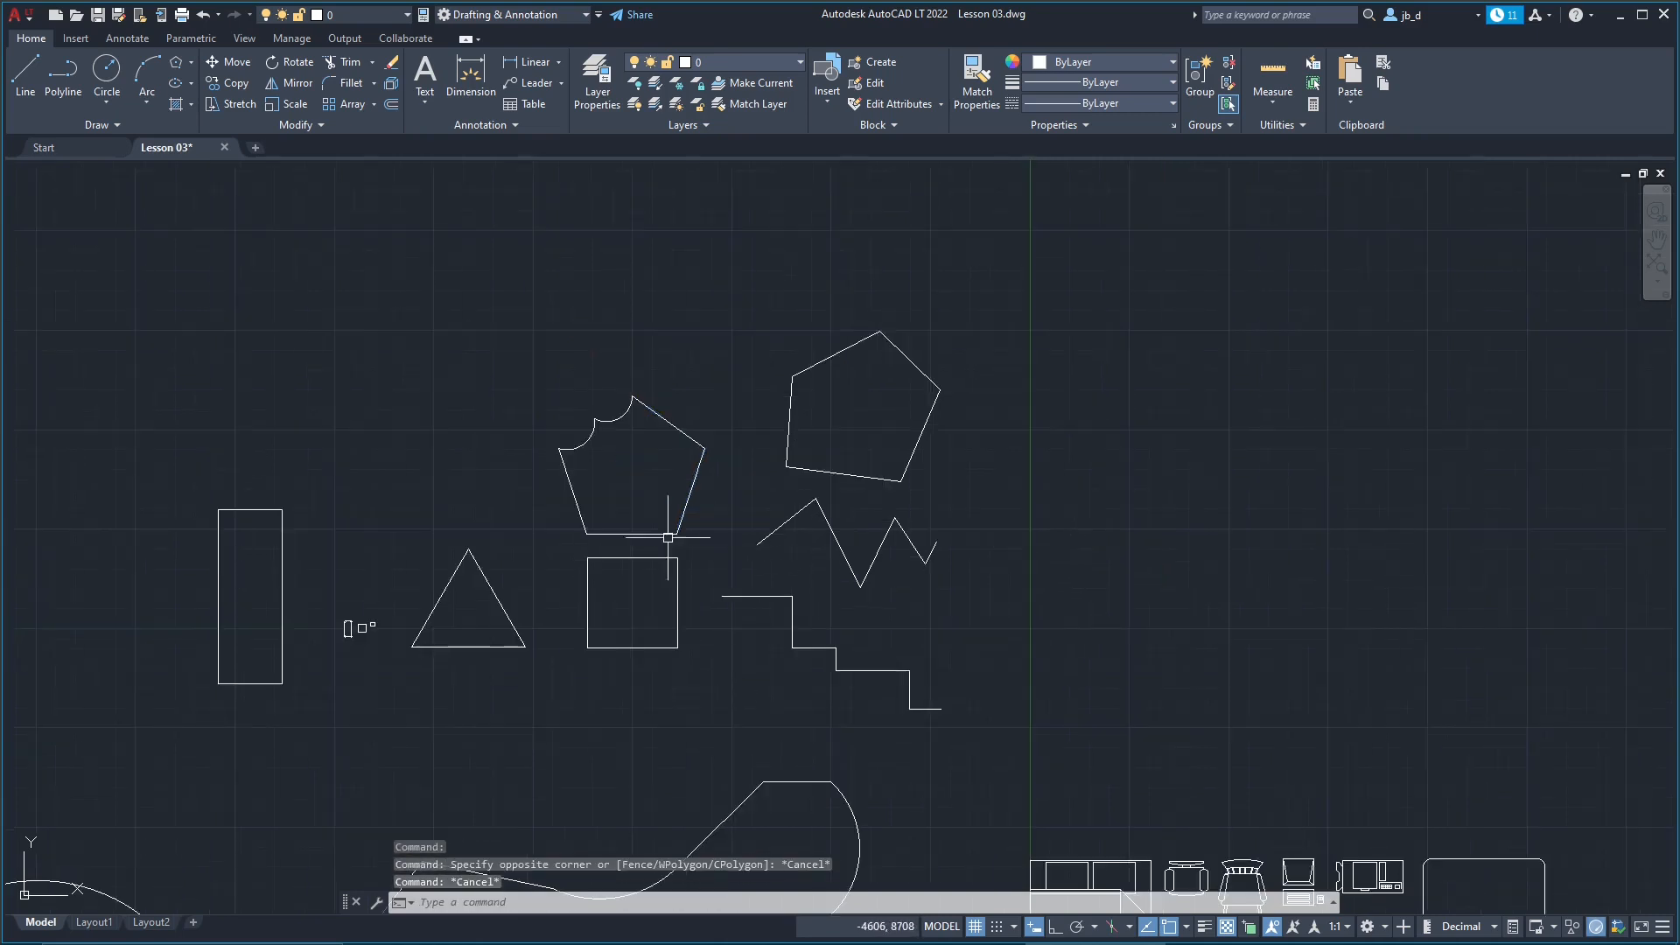
pyautogui.click(193, 62)
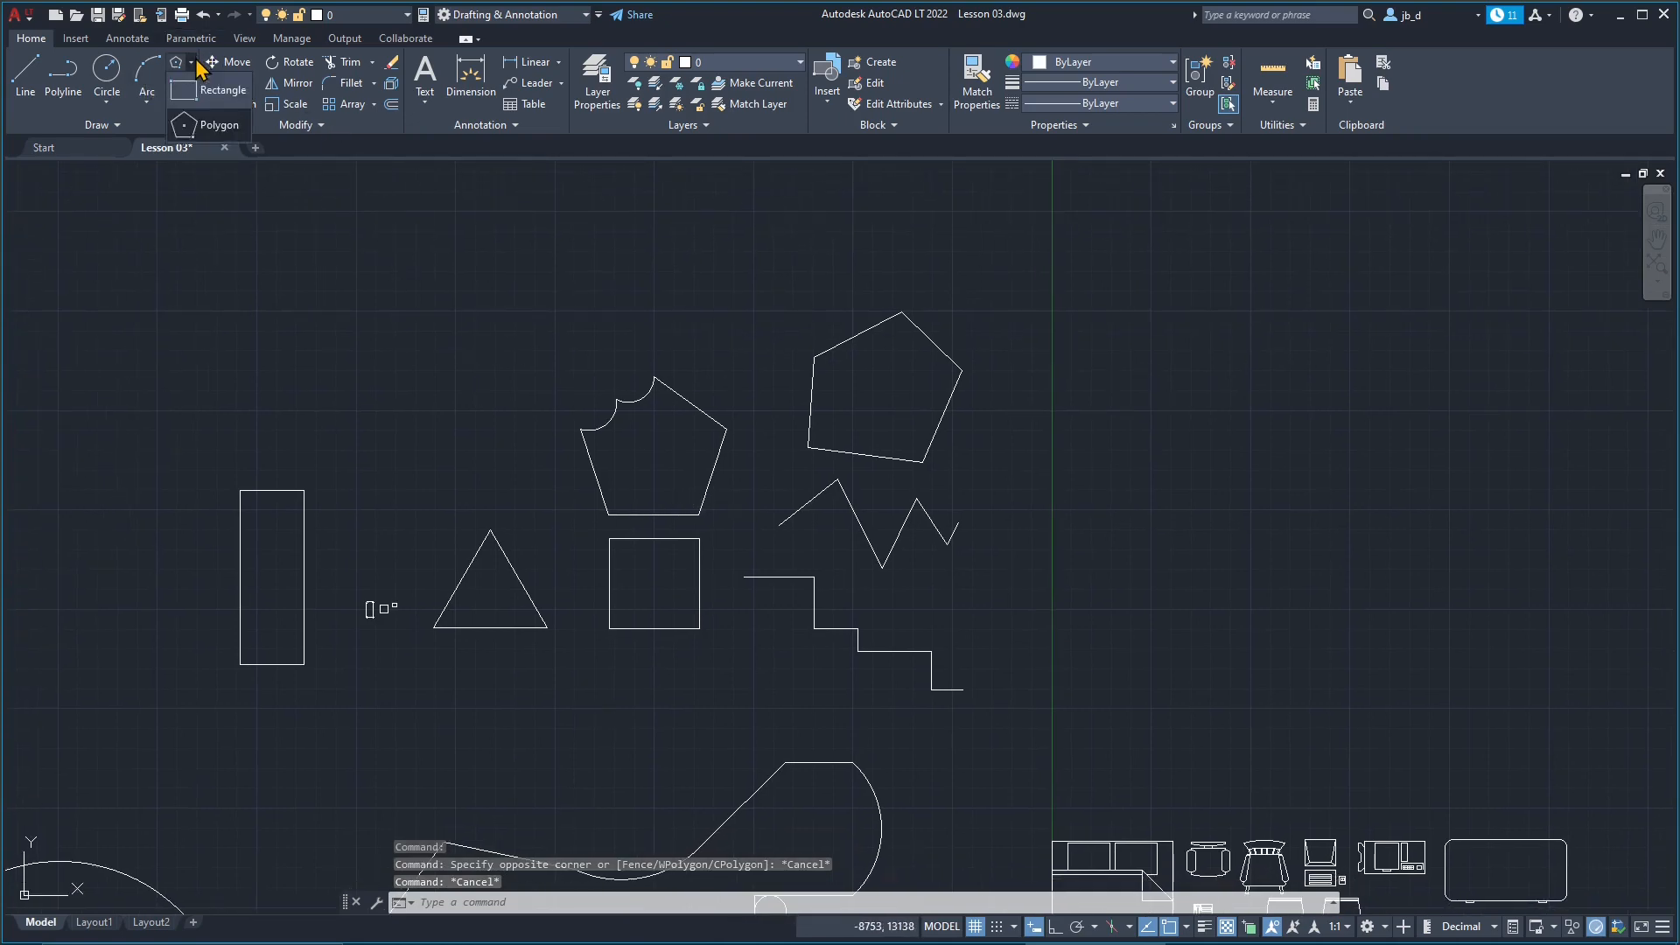
pyautogui.click(197, 130)
pyautogui.press('Escape')
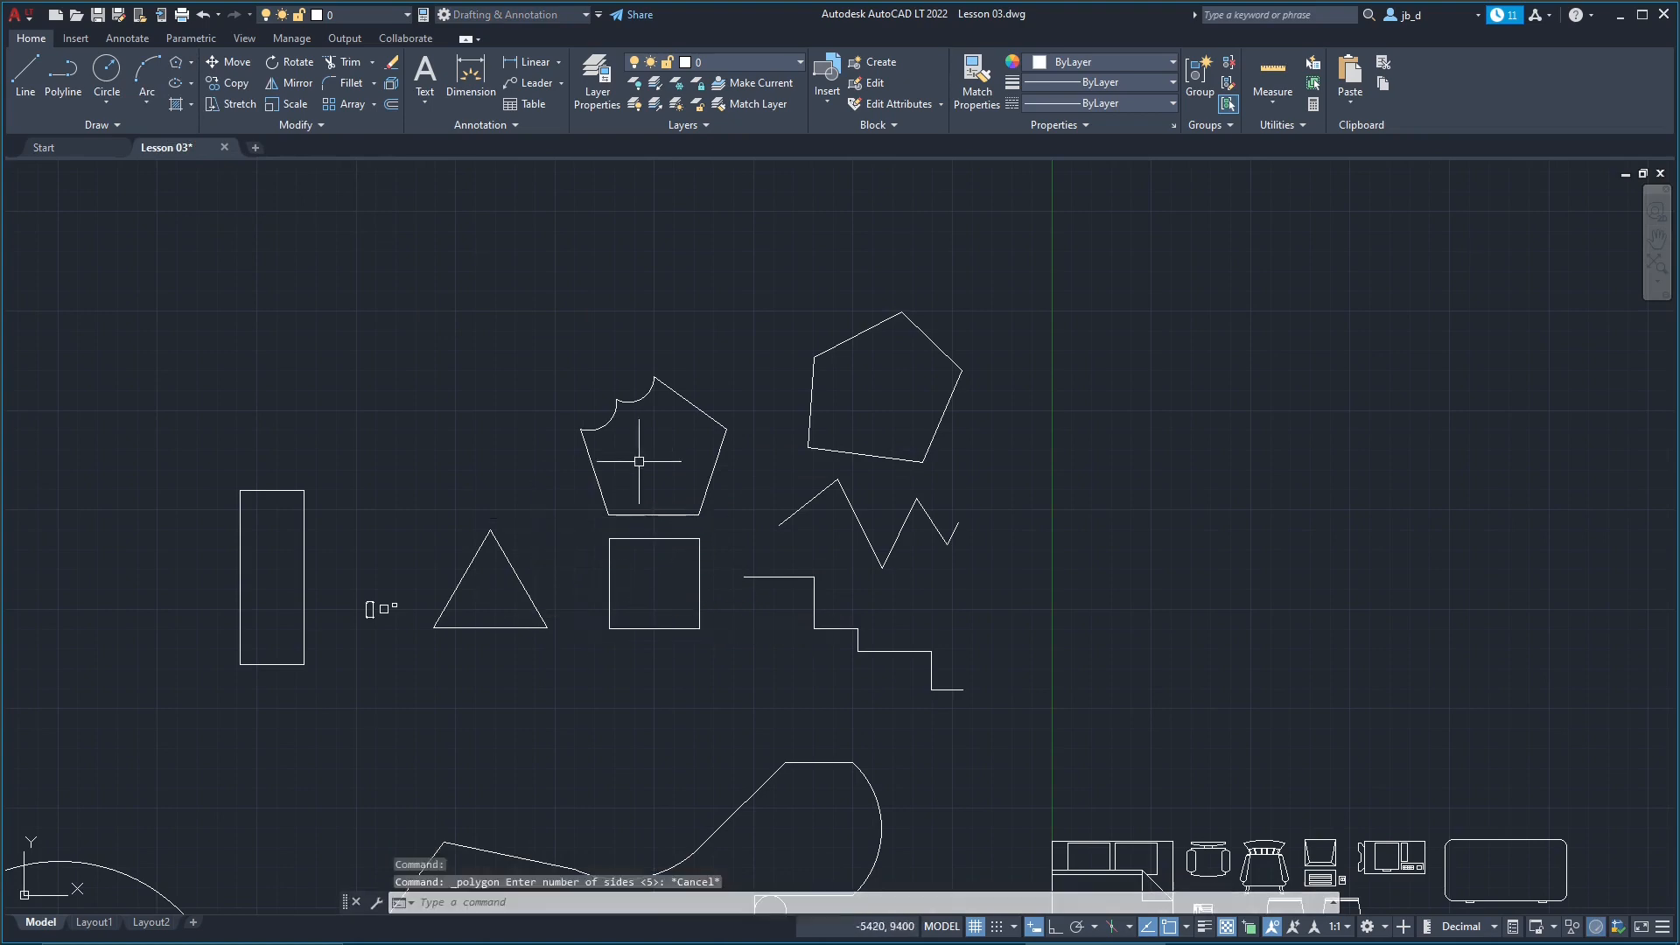
# Step: Draw a wide horizontal ellipse by its center above the tall rectangle, with Ortho mode on to keep its axes straight
pyautogui.moveTo(515, 538); pyautogui.dragTo(640, 516, button='middle')
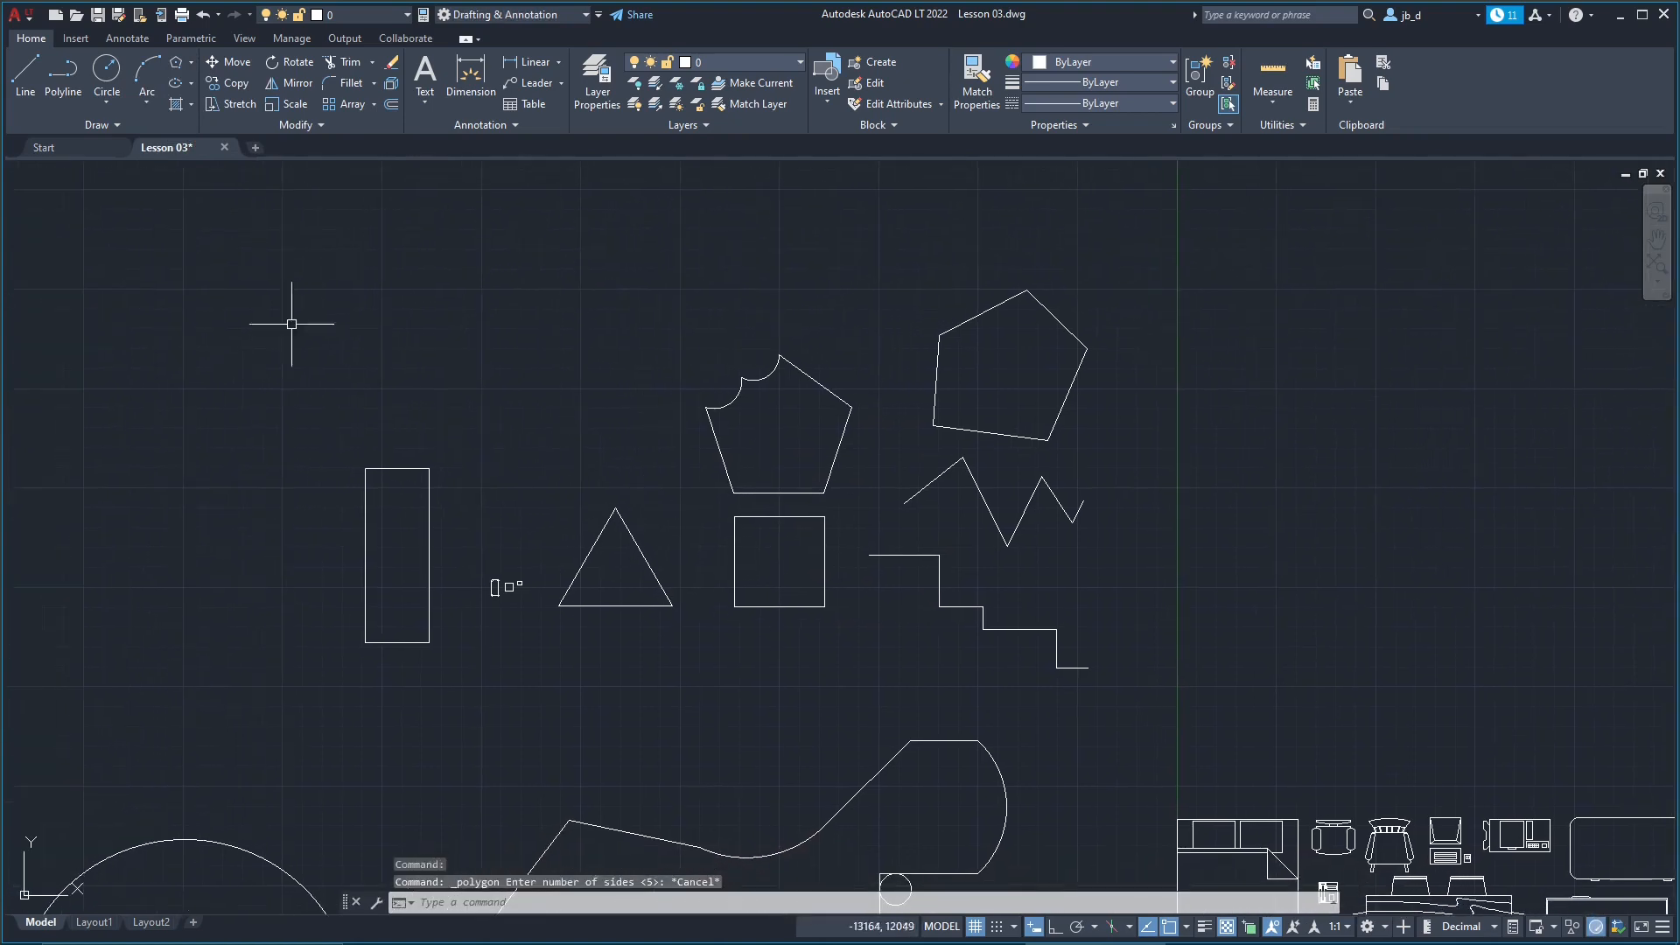
pyautogui.click(191, 84)
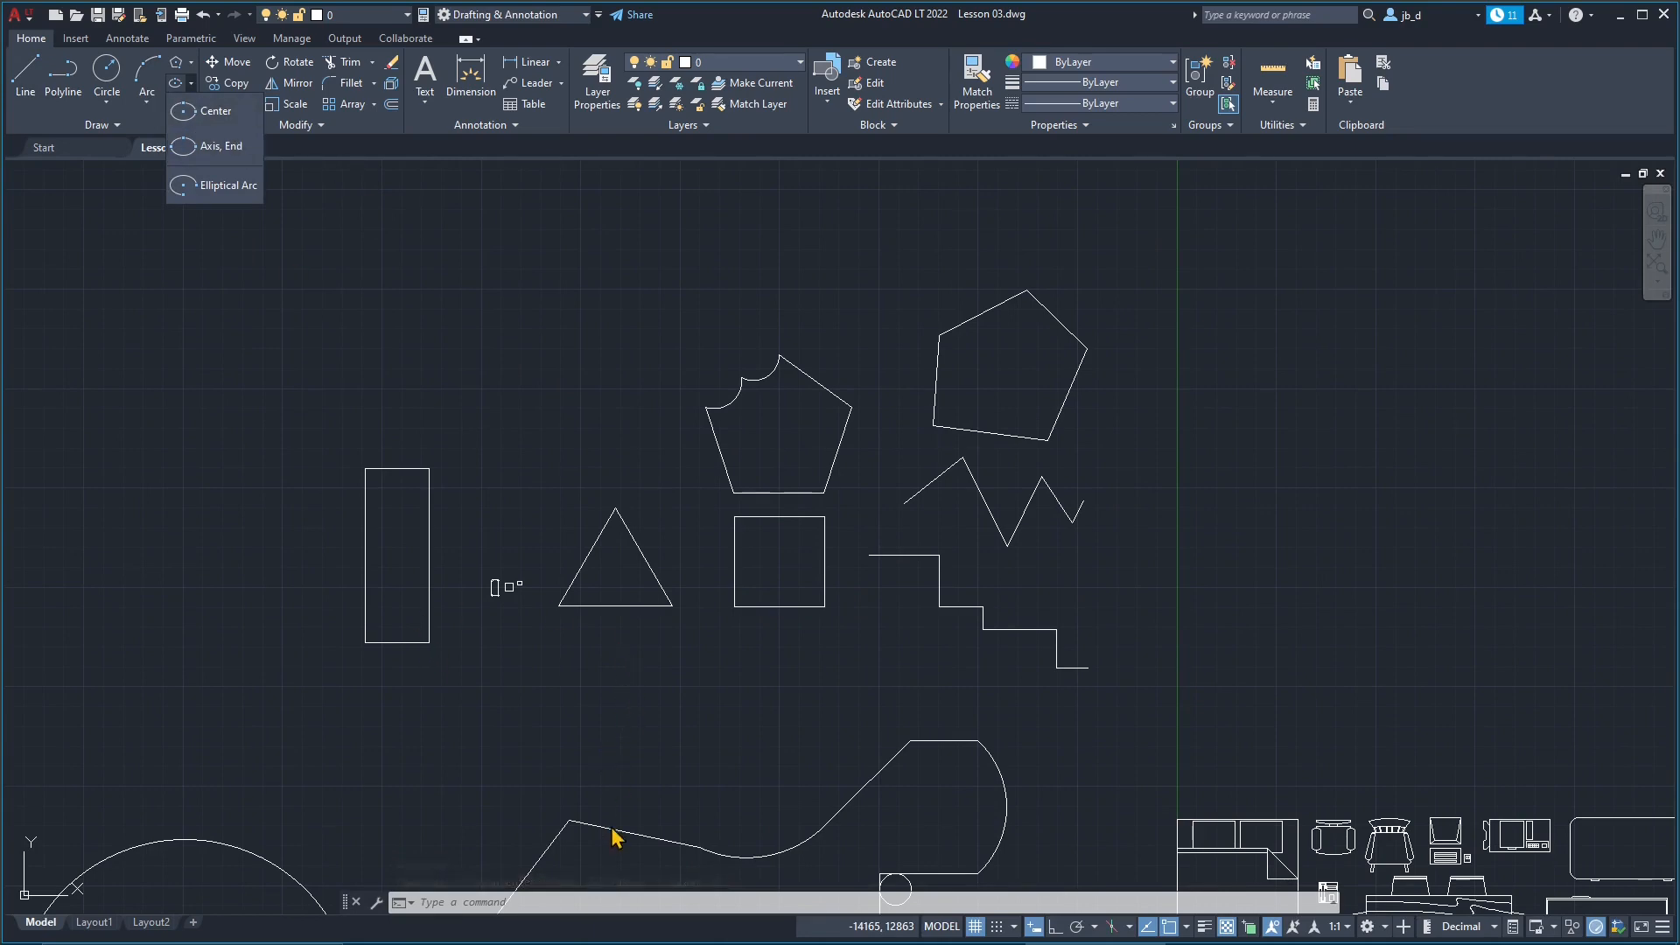
pyautogui.click(218, 121)
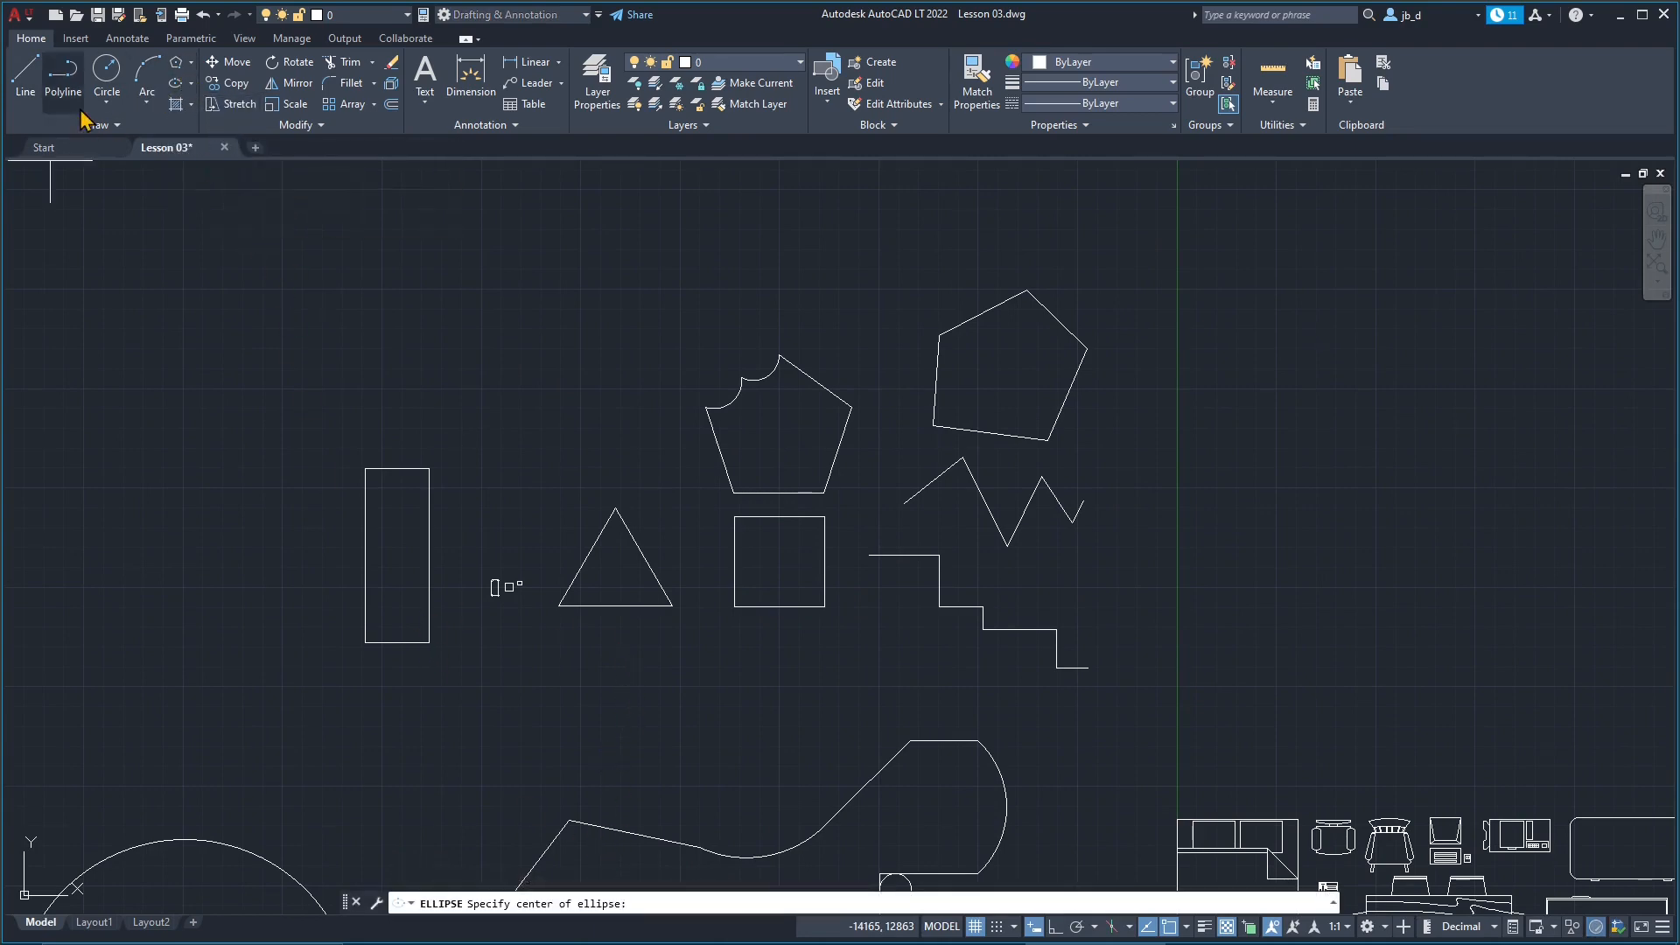
pyautogui.click(432, 346)
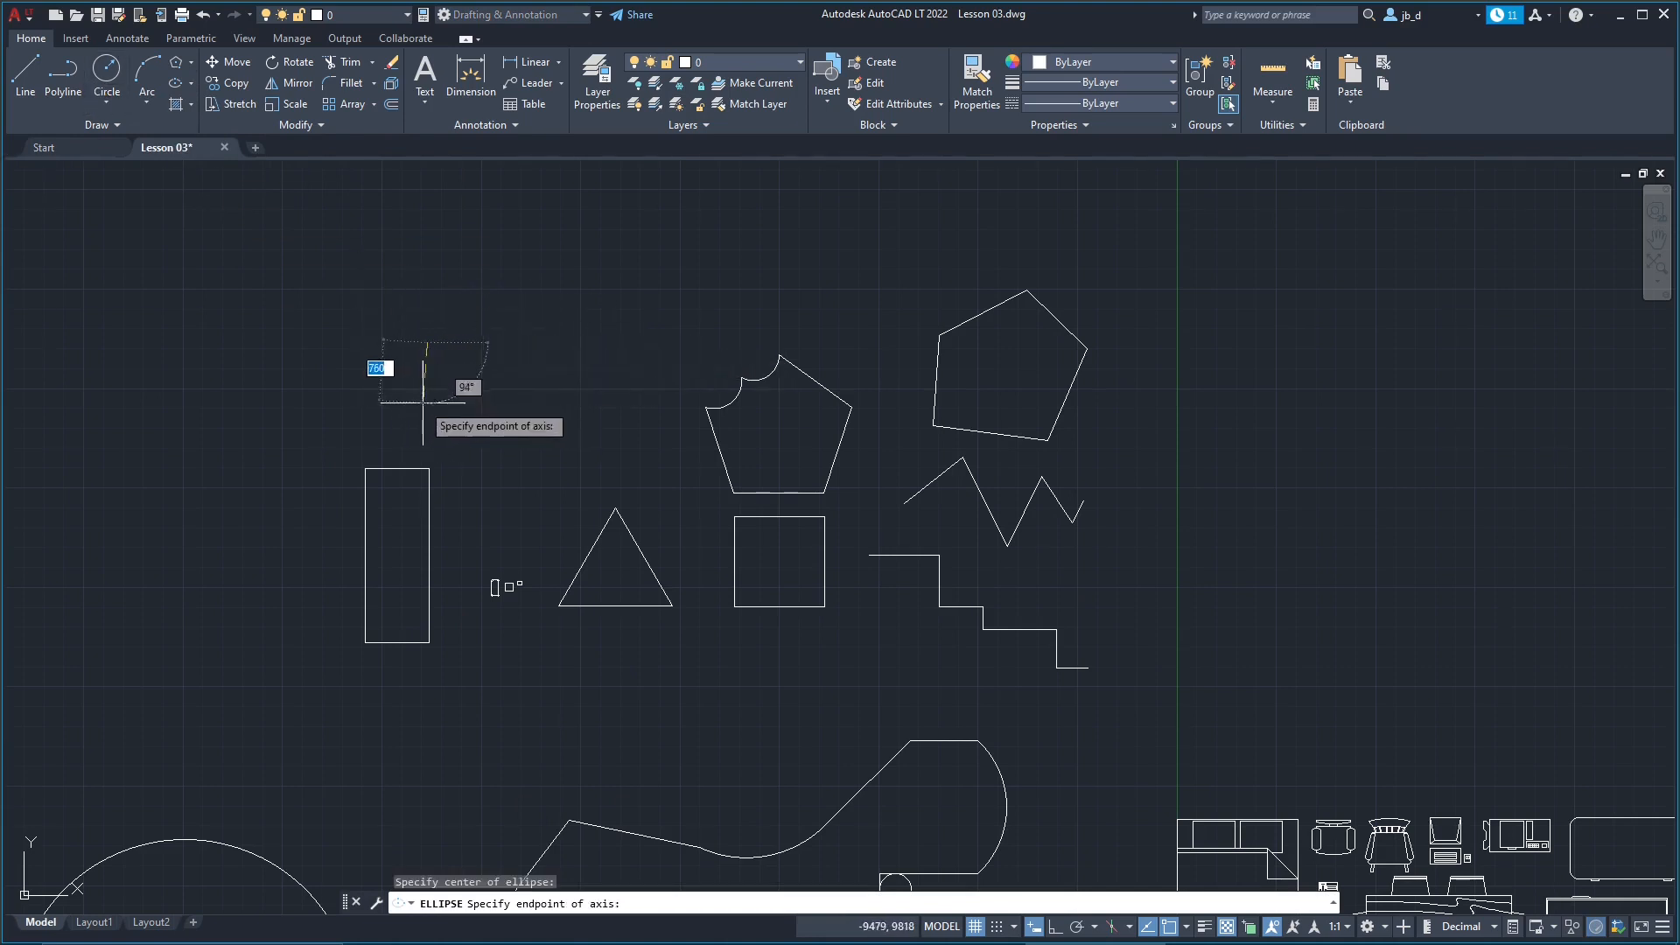
pyautogui.press('F8')
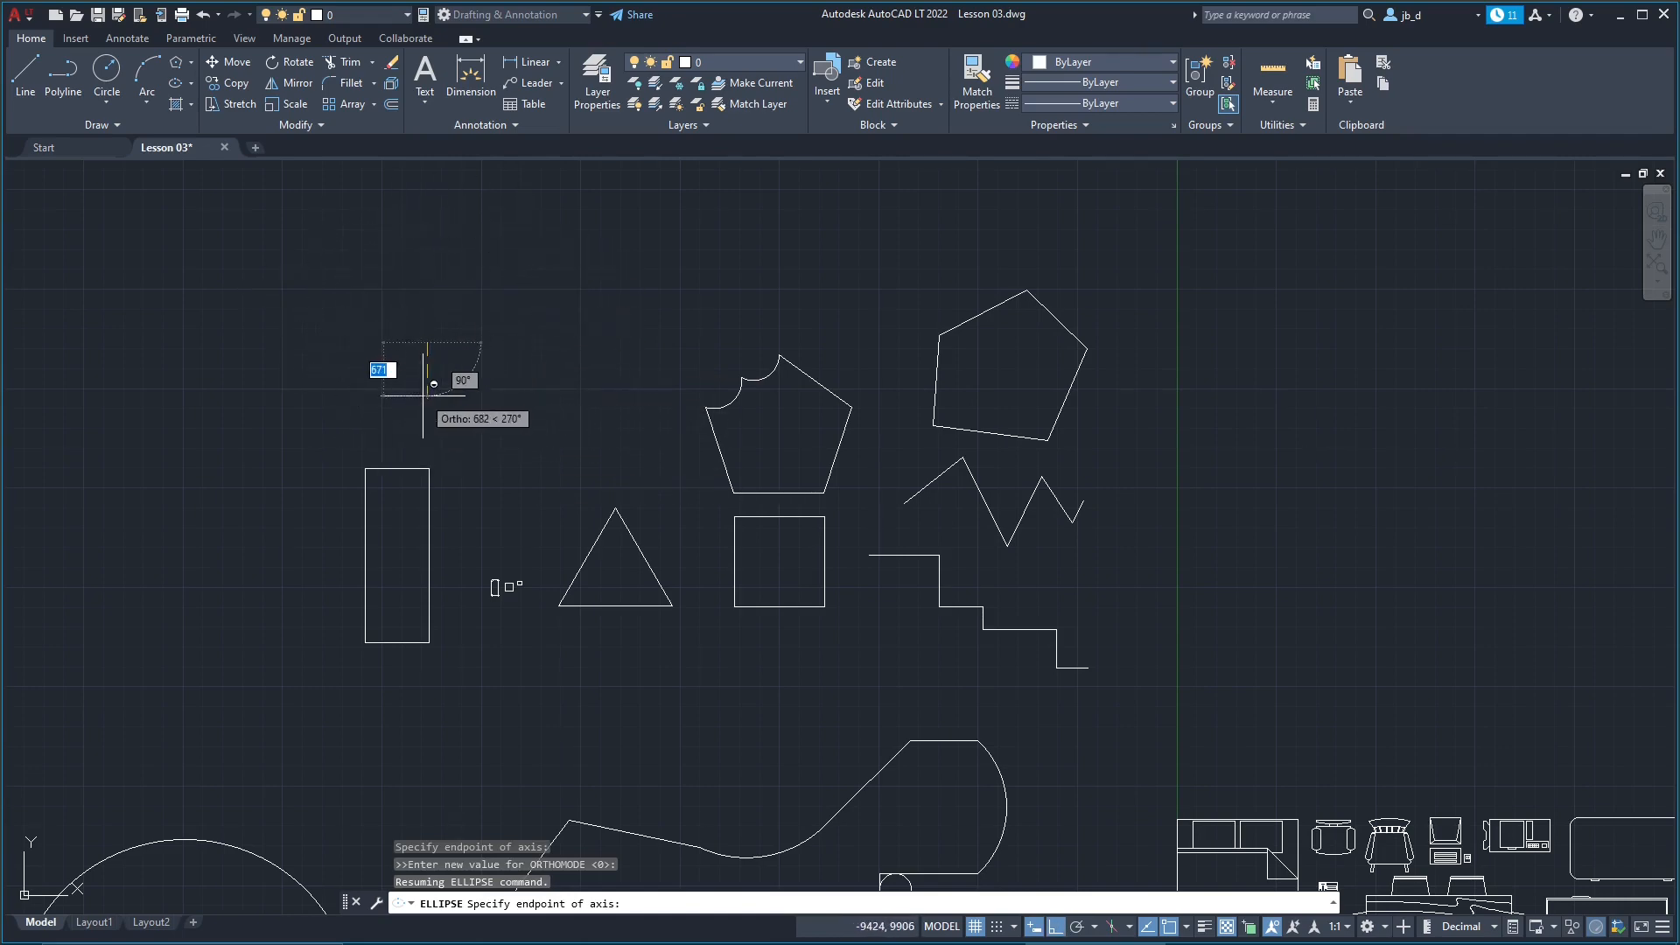
pyautogui.press('F8')
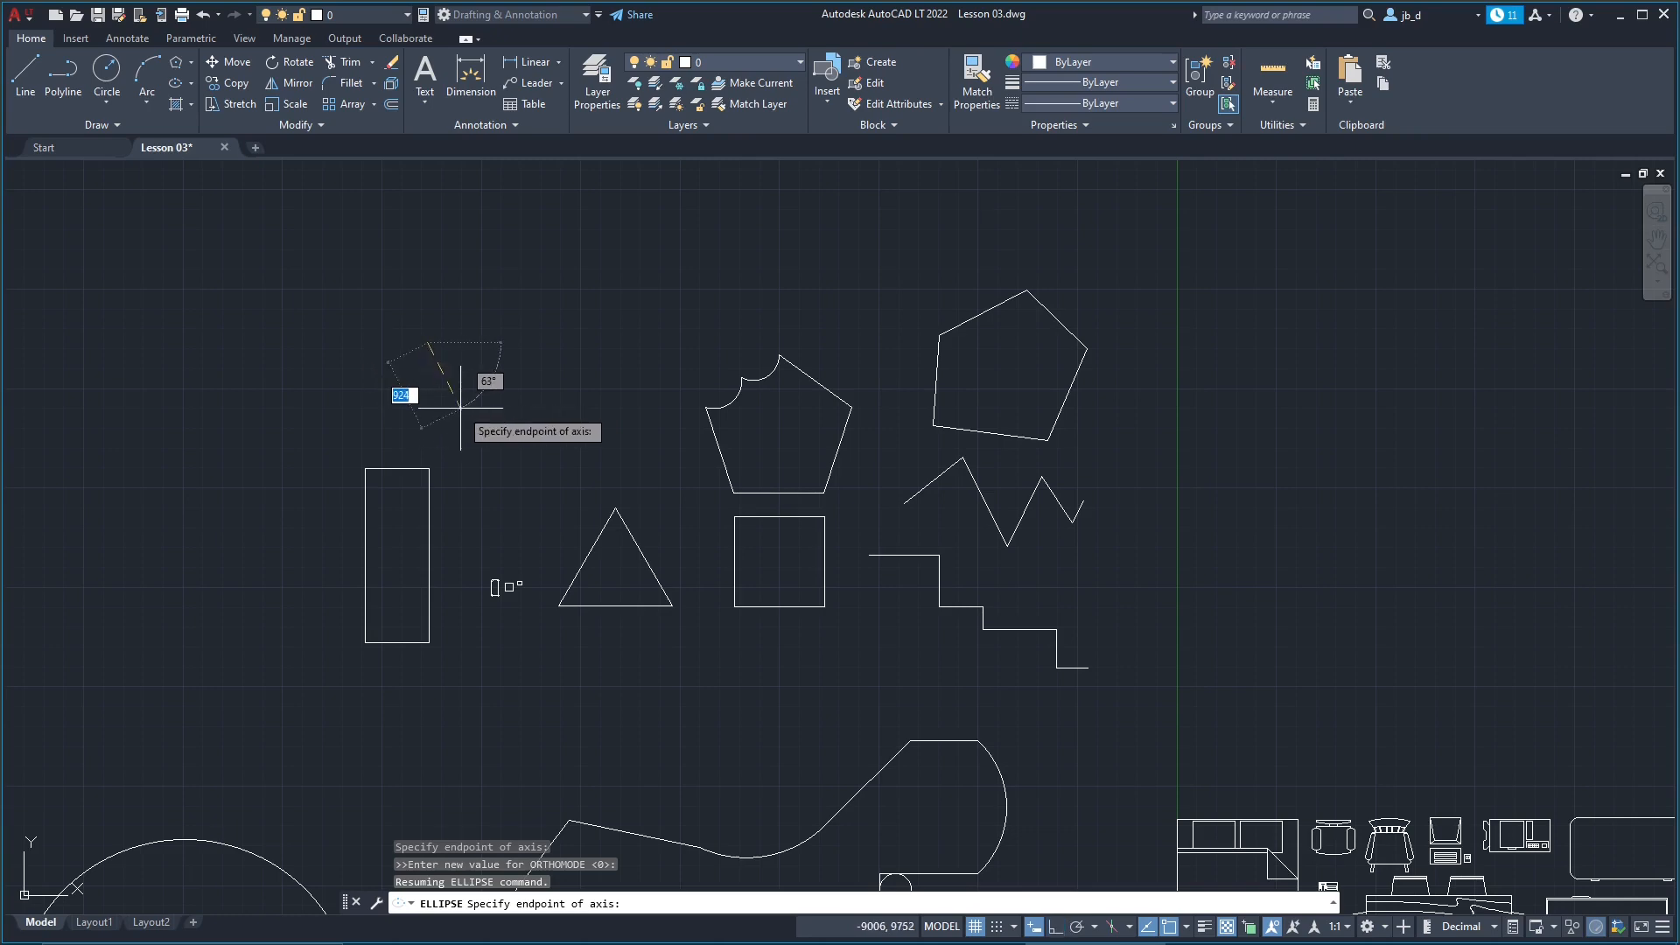
pyautogui.press('F8')
pyautogui.click(451, 405)
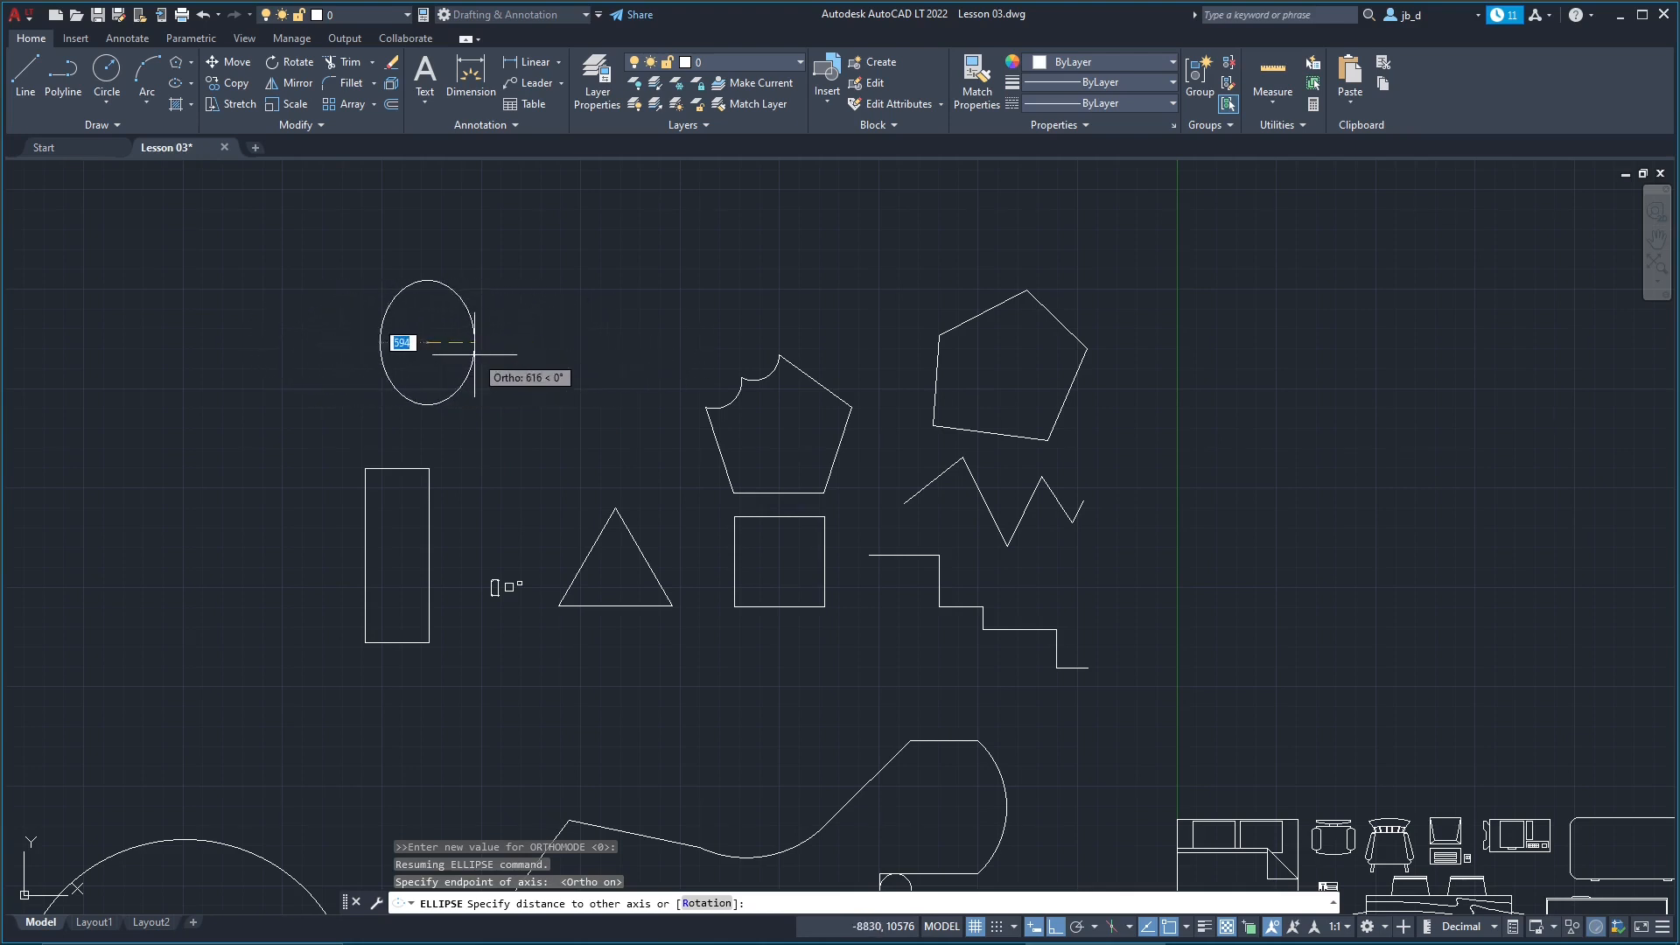
pyautogui.click(552, 329)
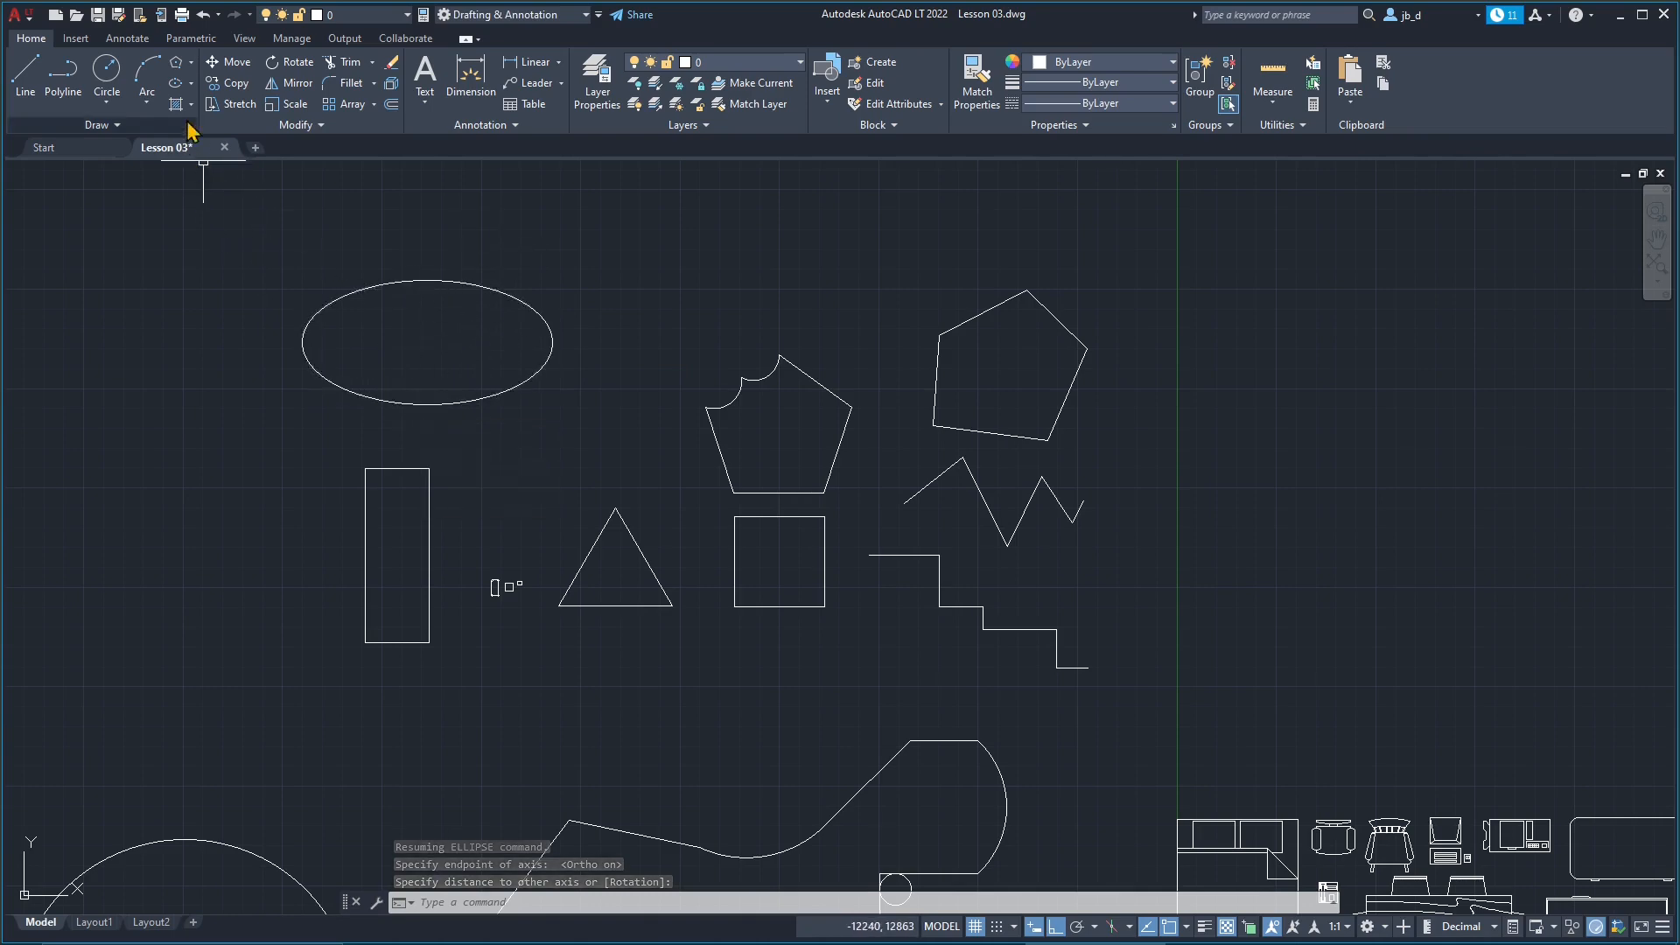
# Step: Draw a tall elliptical arc to the right of the ellipse, starting at its upper end, with Ortho mode off for the end angle
pyautogui.click(191, 83)
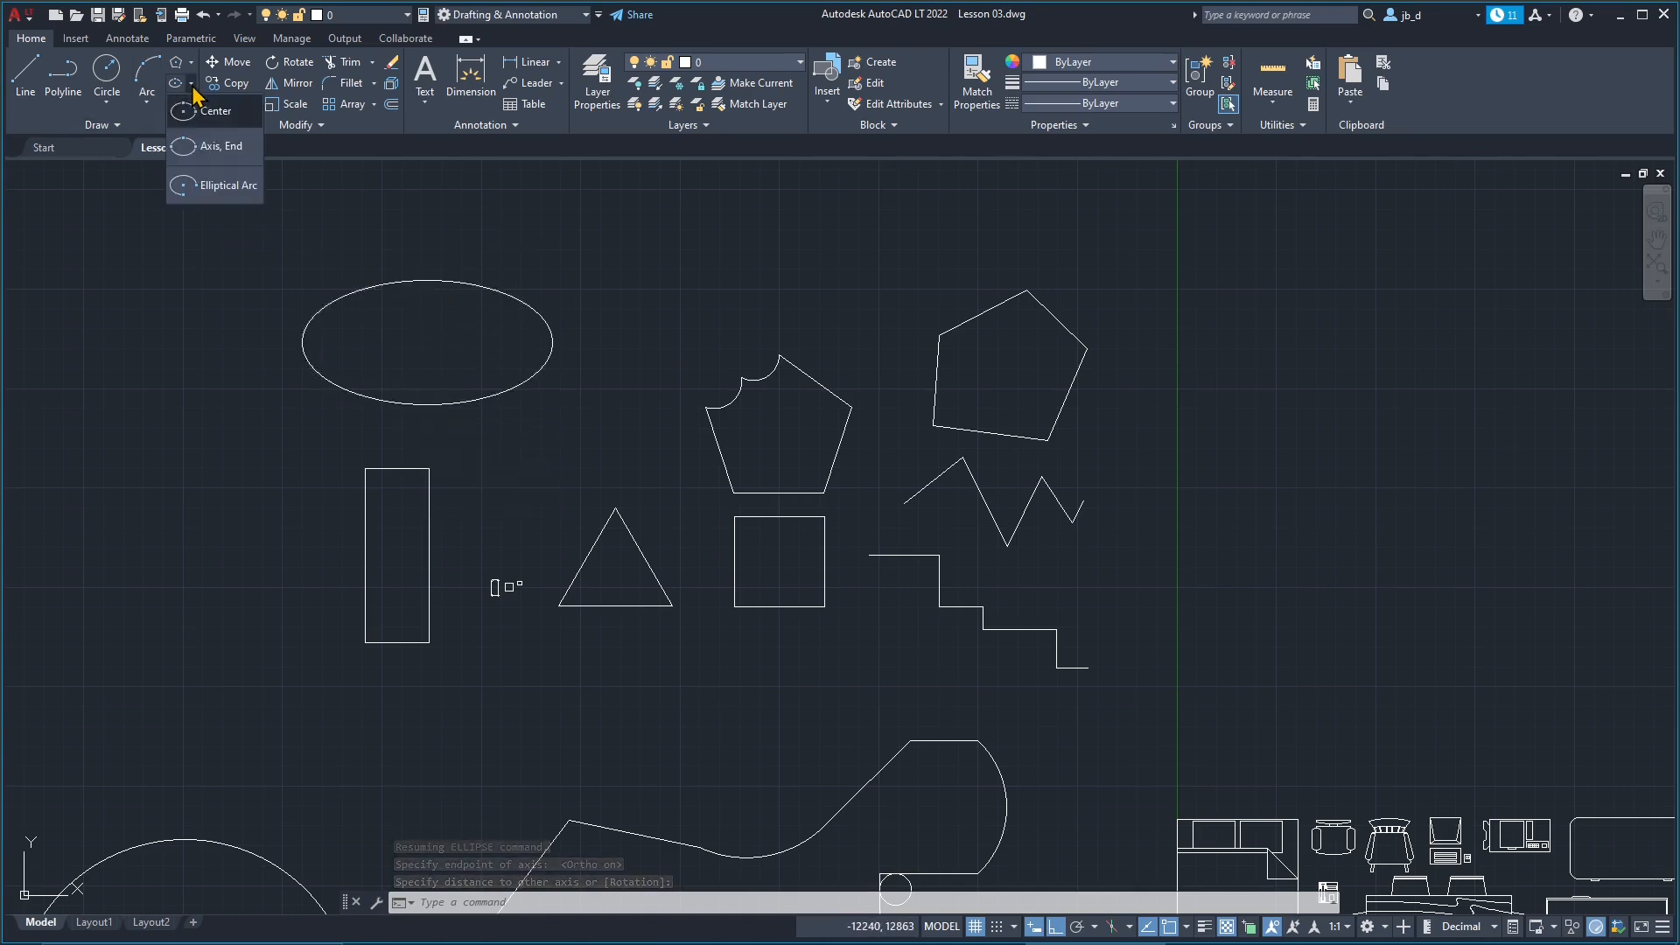
pyautogui.click(247, 196)
pyautogui.click(617, 282)
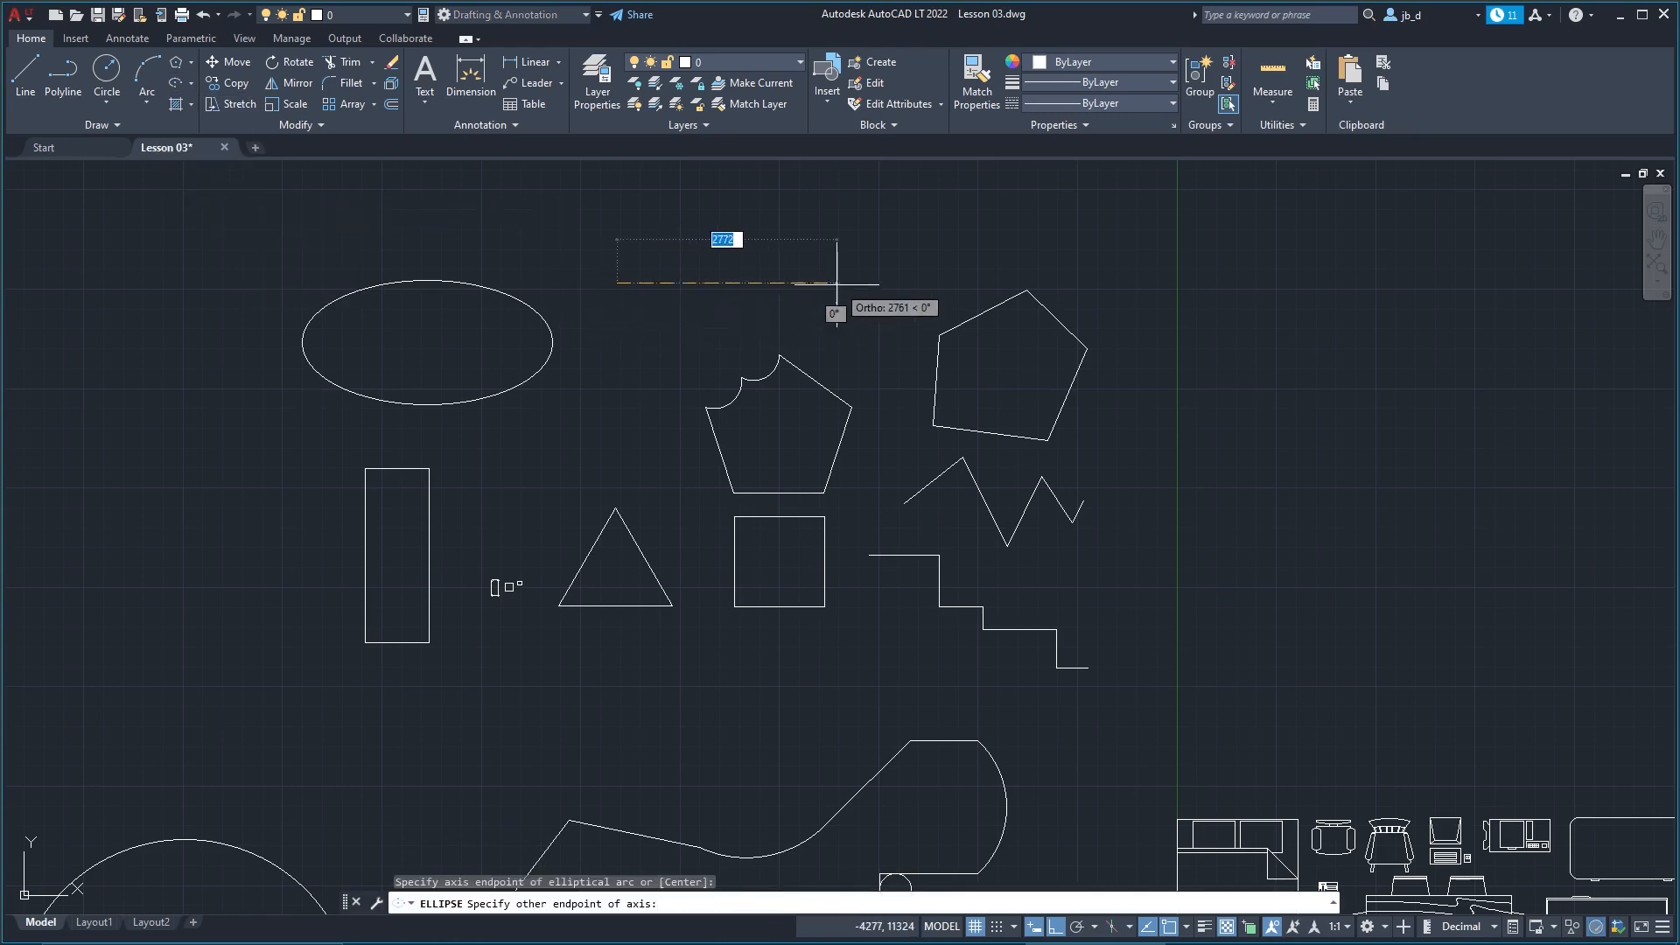
pyautogui.click(697, 285)
pyautogui.click(626, 381)
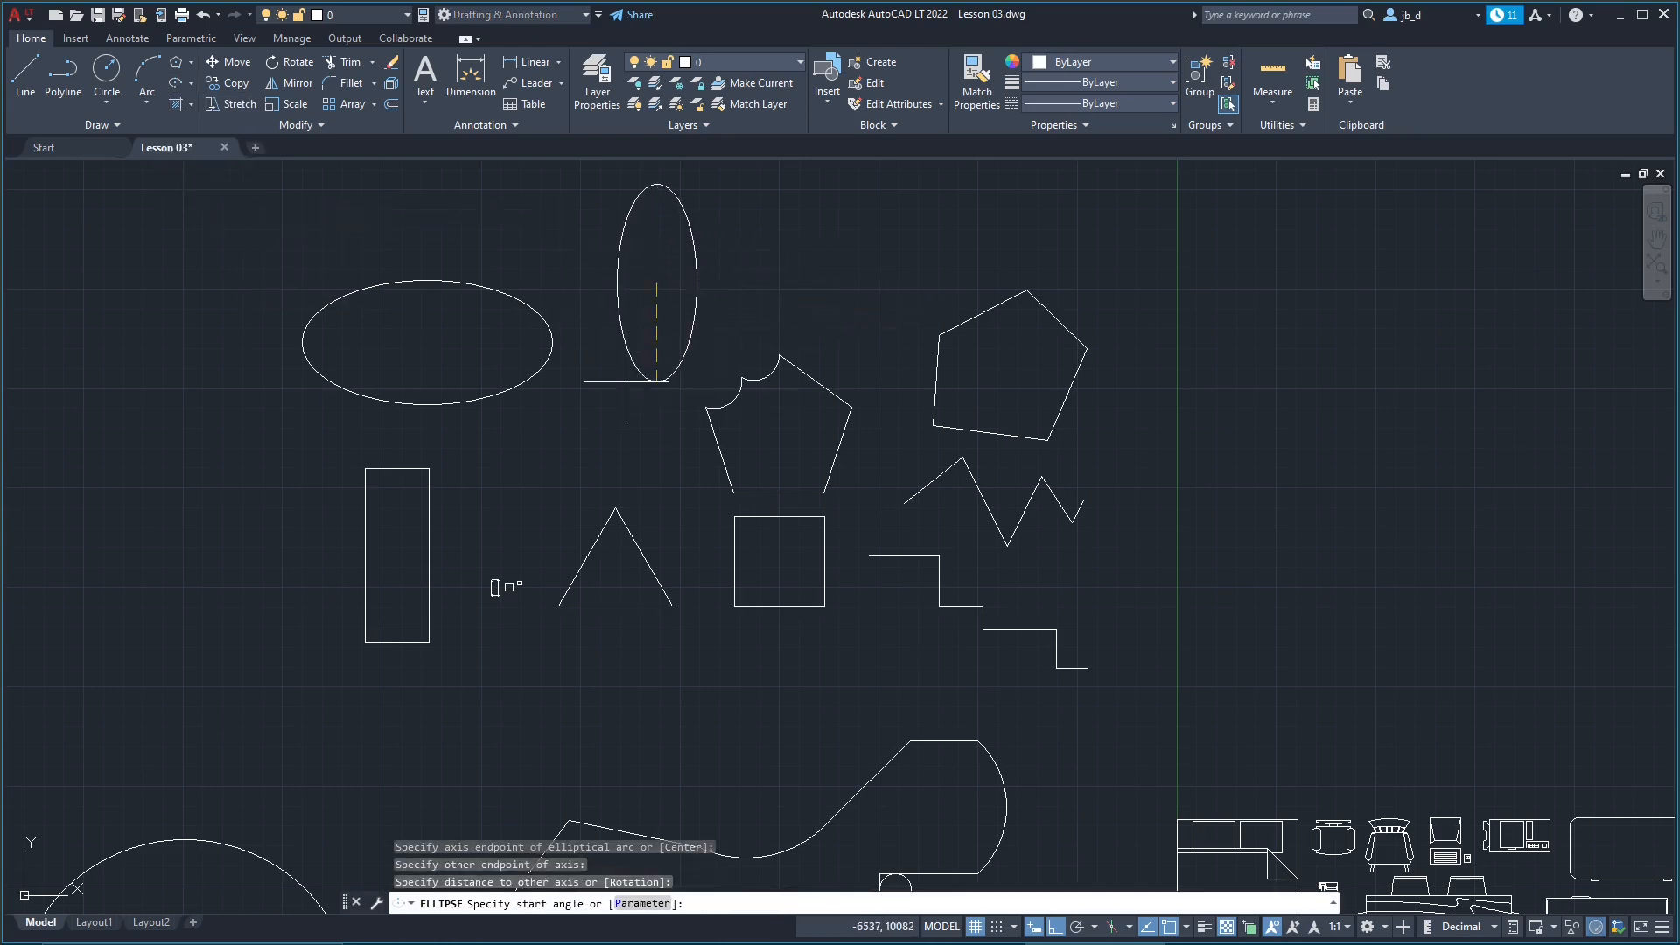
pyautogui.click(629, 233)
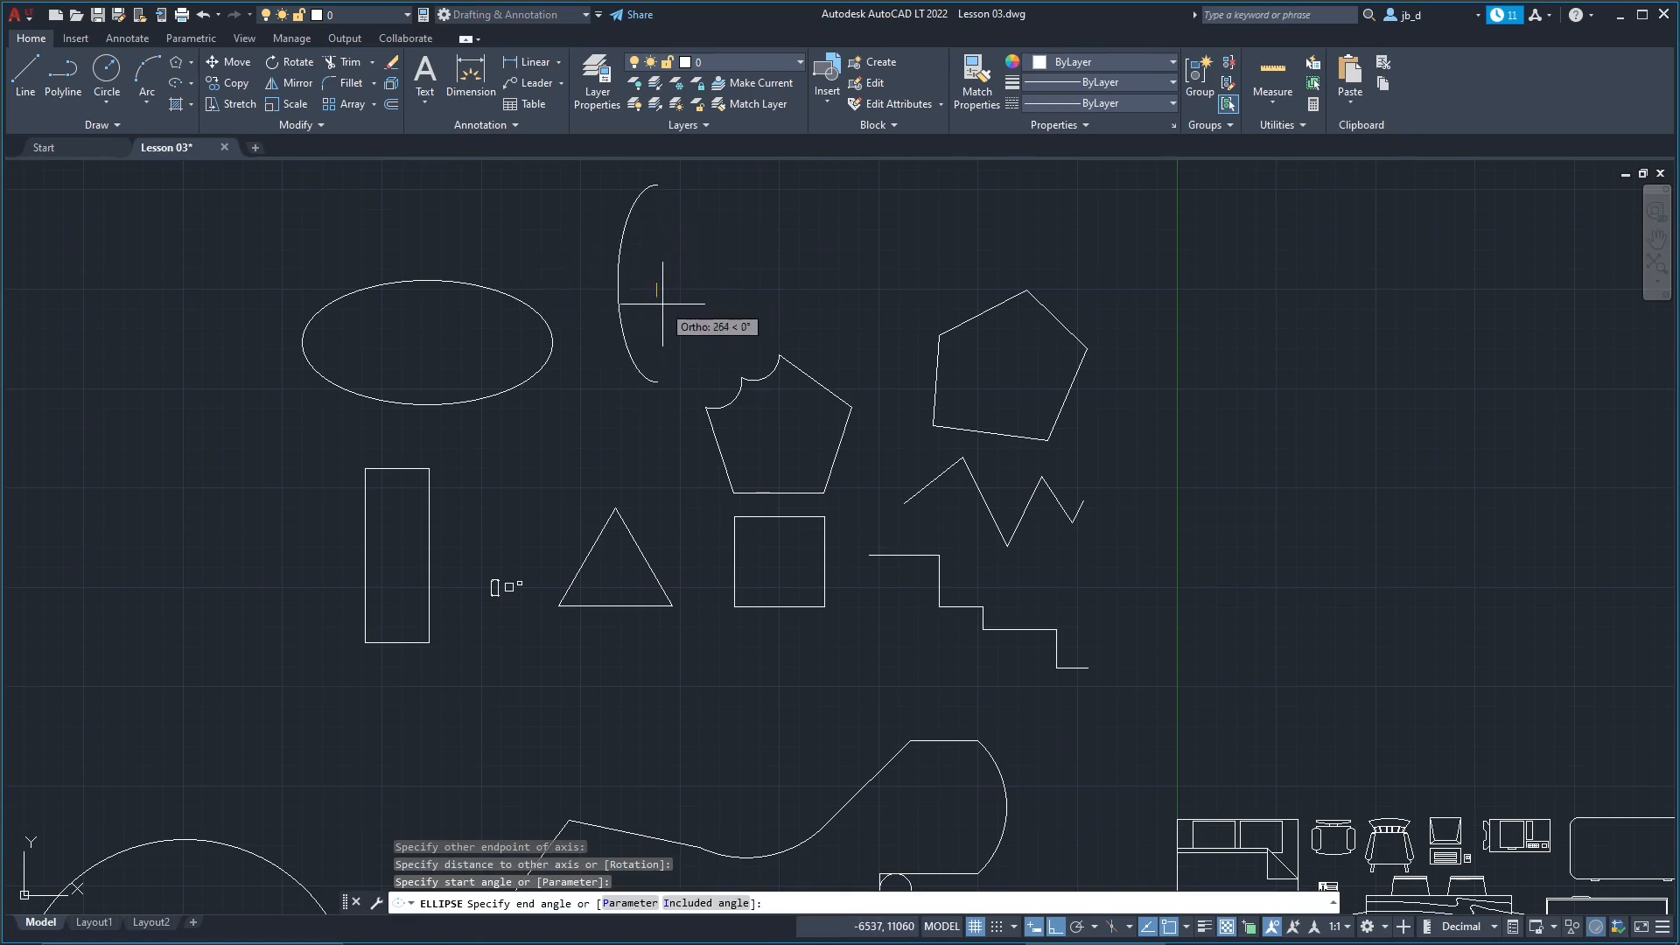
pyautogui.press('F8')
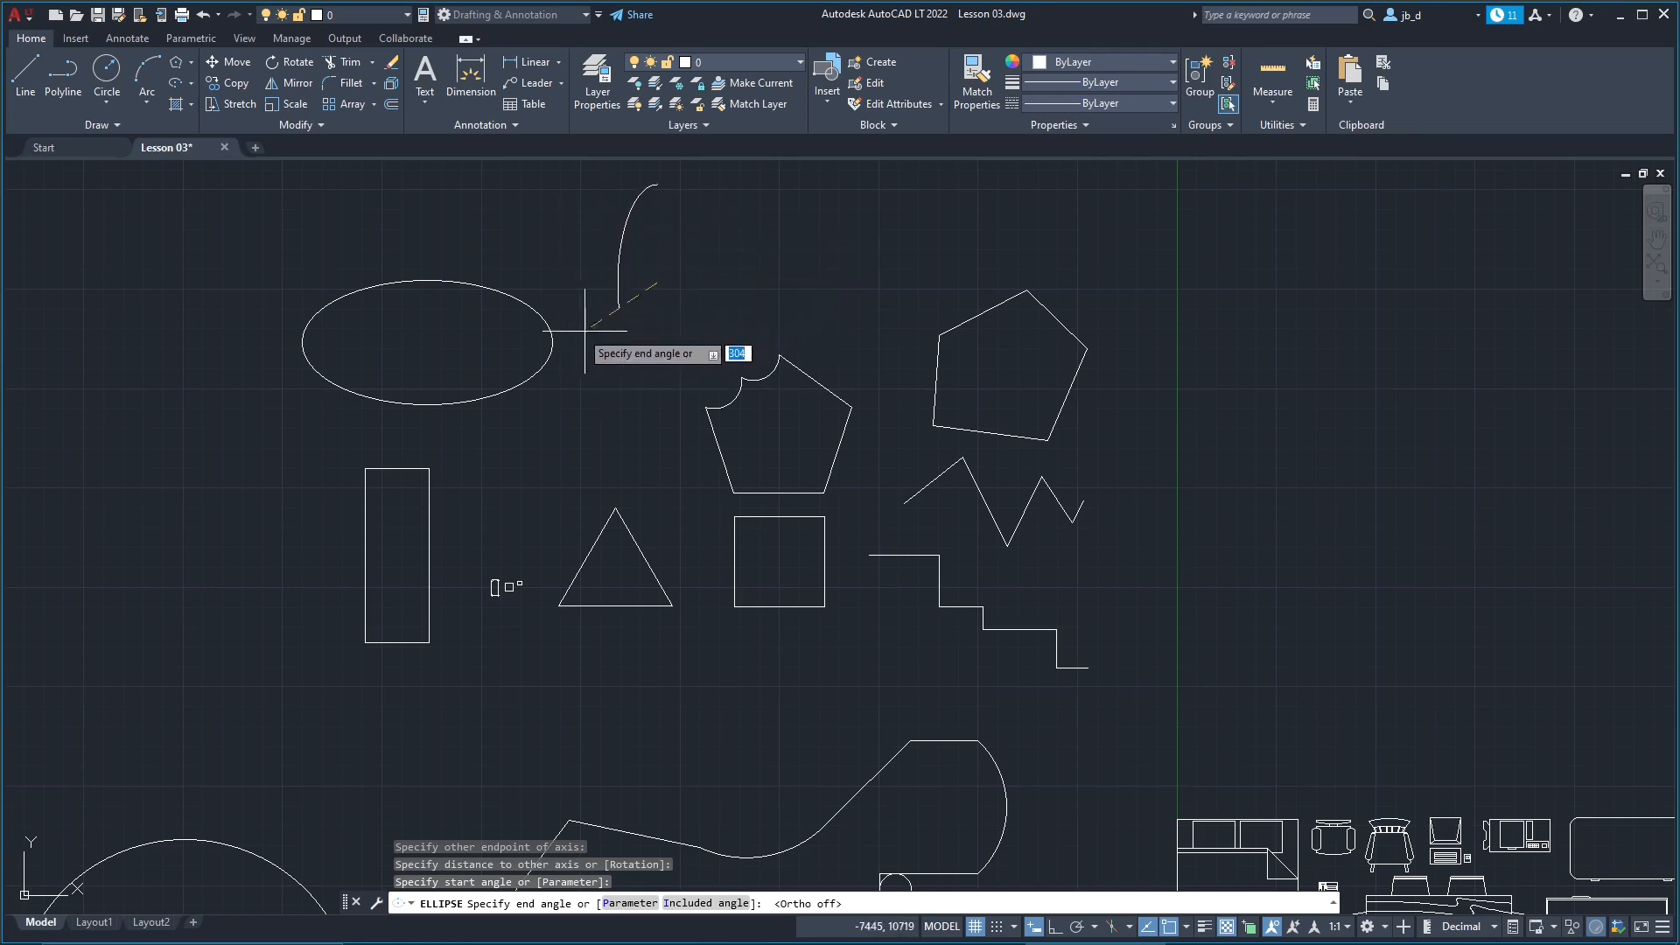
pyautogui.click(692, 325)
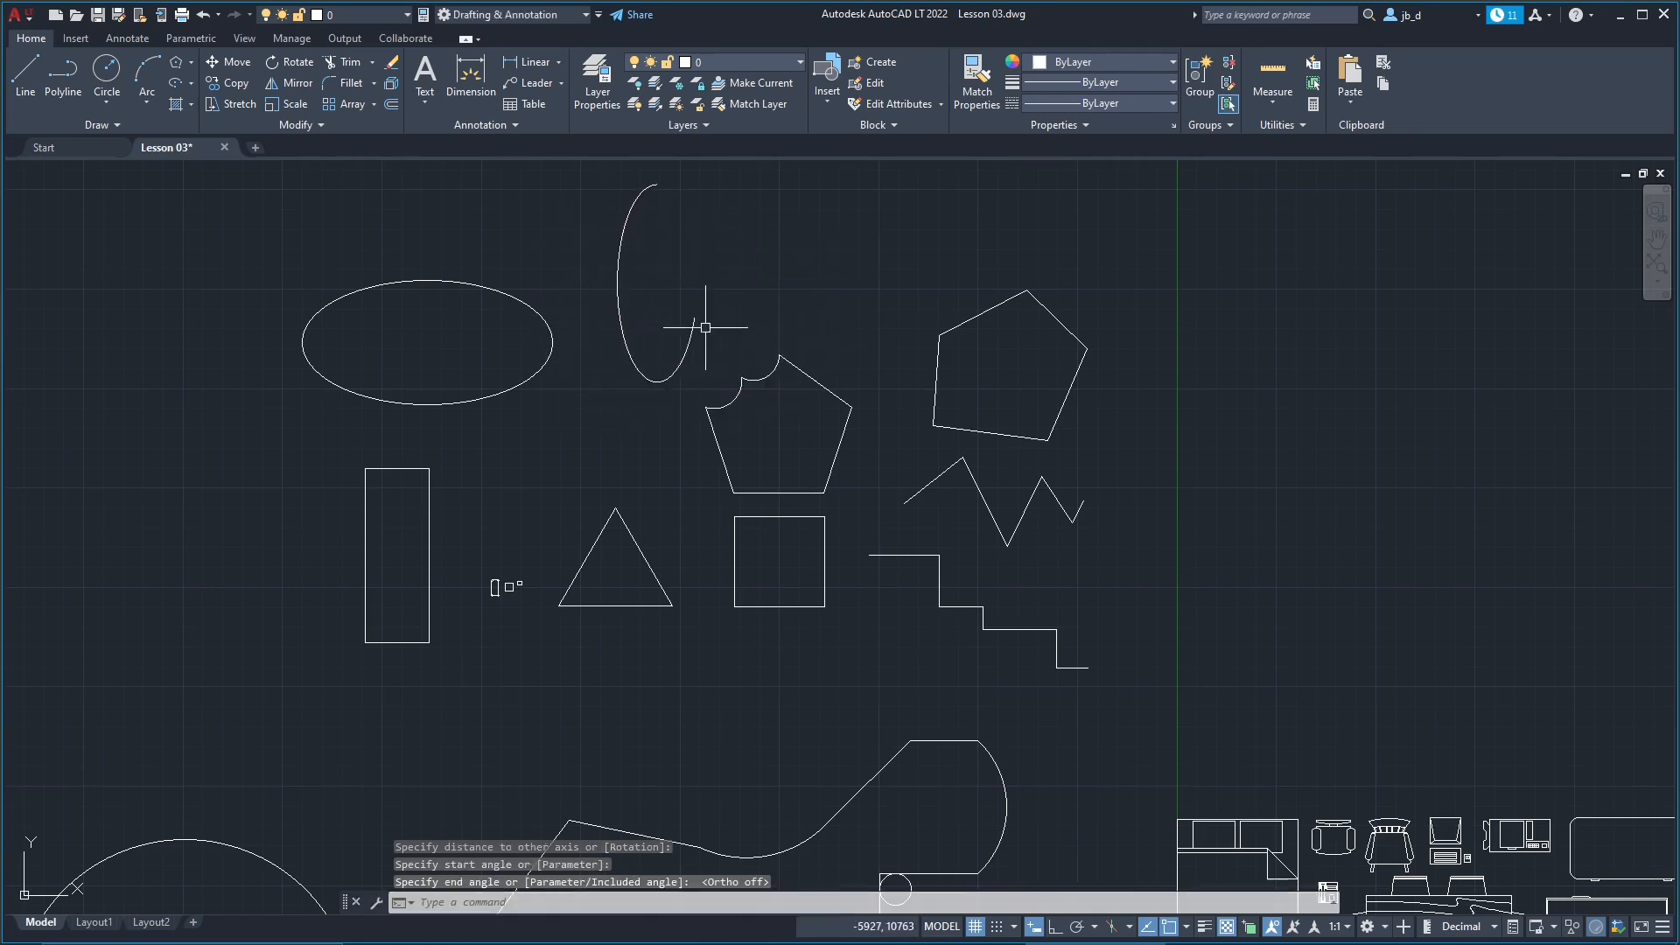
pyautogui.scroll(-2, 599, 371)
pyautogui.moveTo(600, 426); pyautogui.dragTo(578, 373, button='middle')
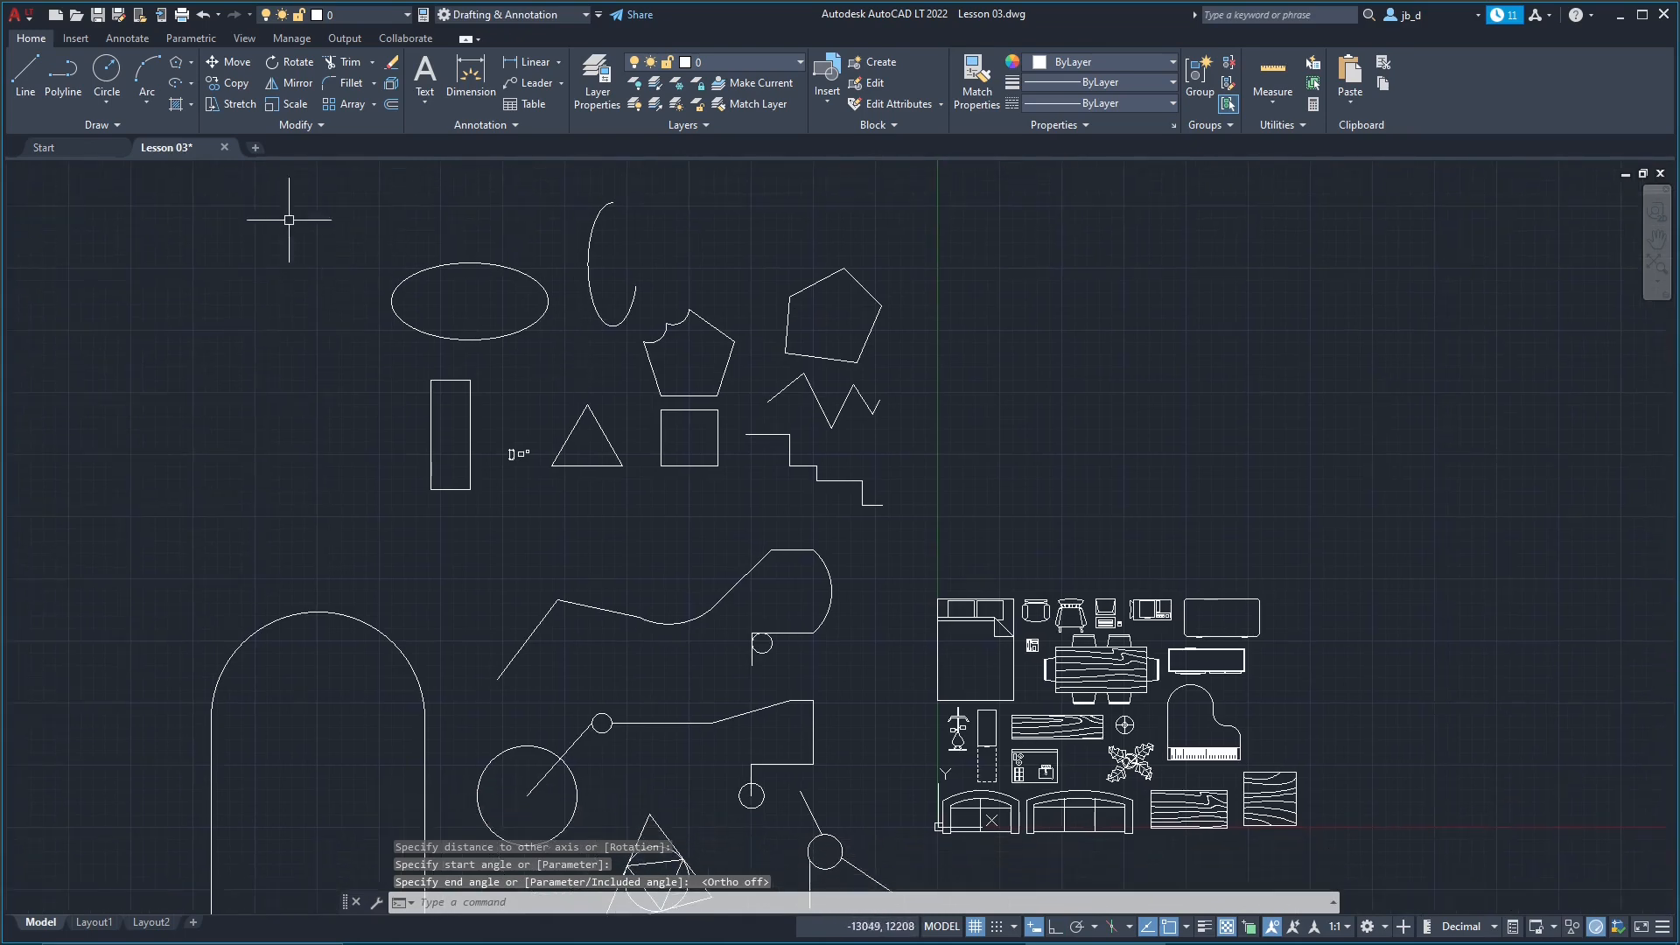
# Step: Look through the hatch, gradient and boundary options and the additional Draw, Modify and Annotation tools
pyautogui.click(192, 85)
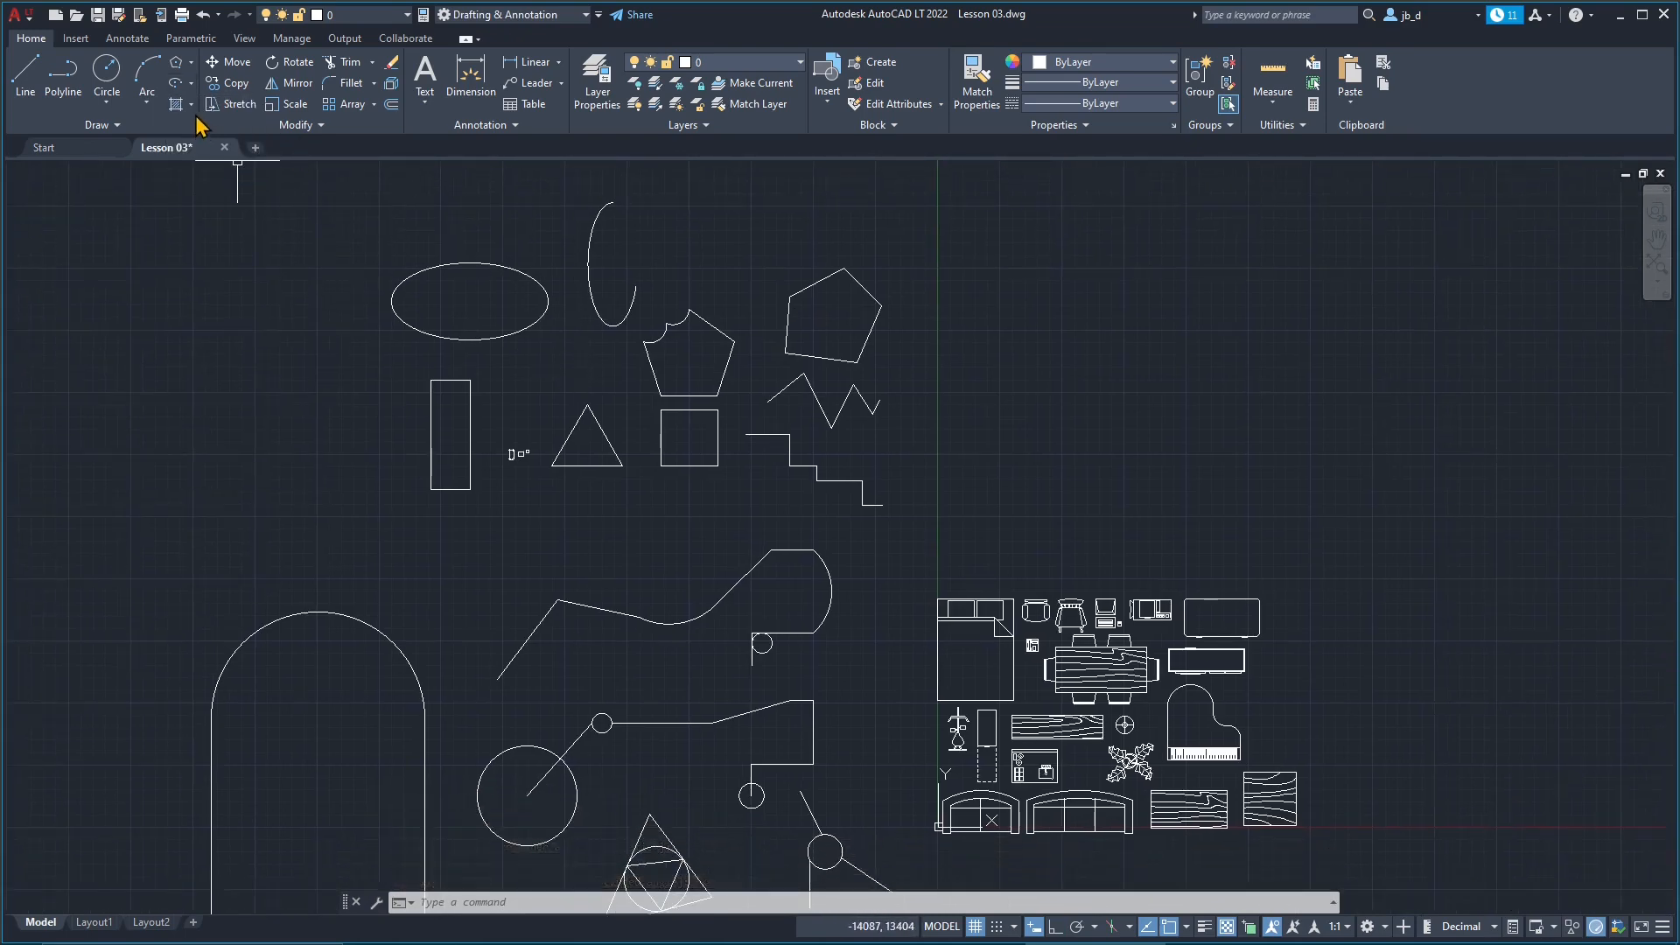
pyautogui.click(191, 105)
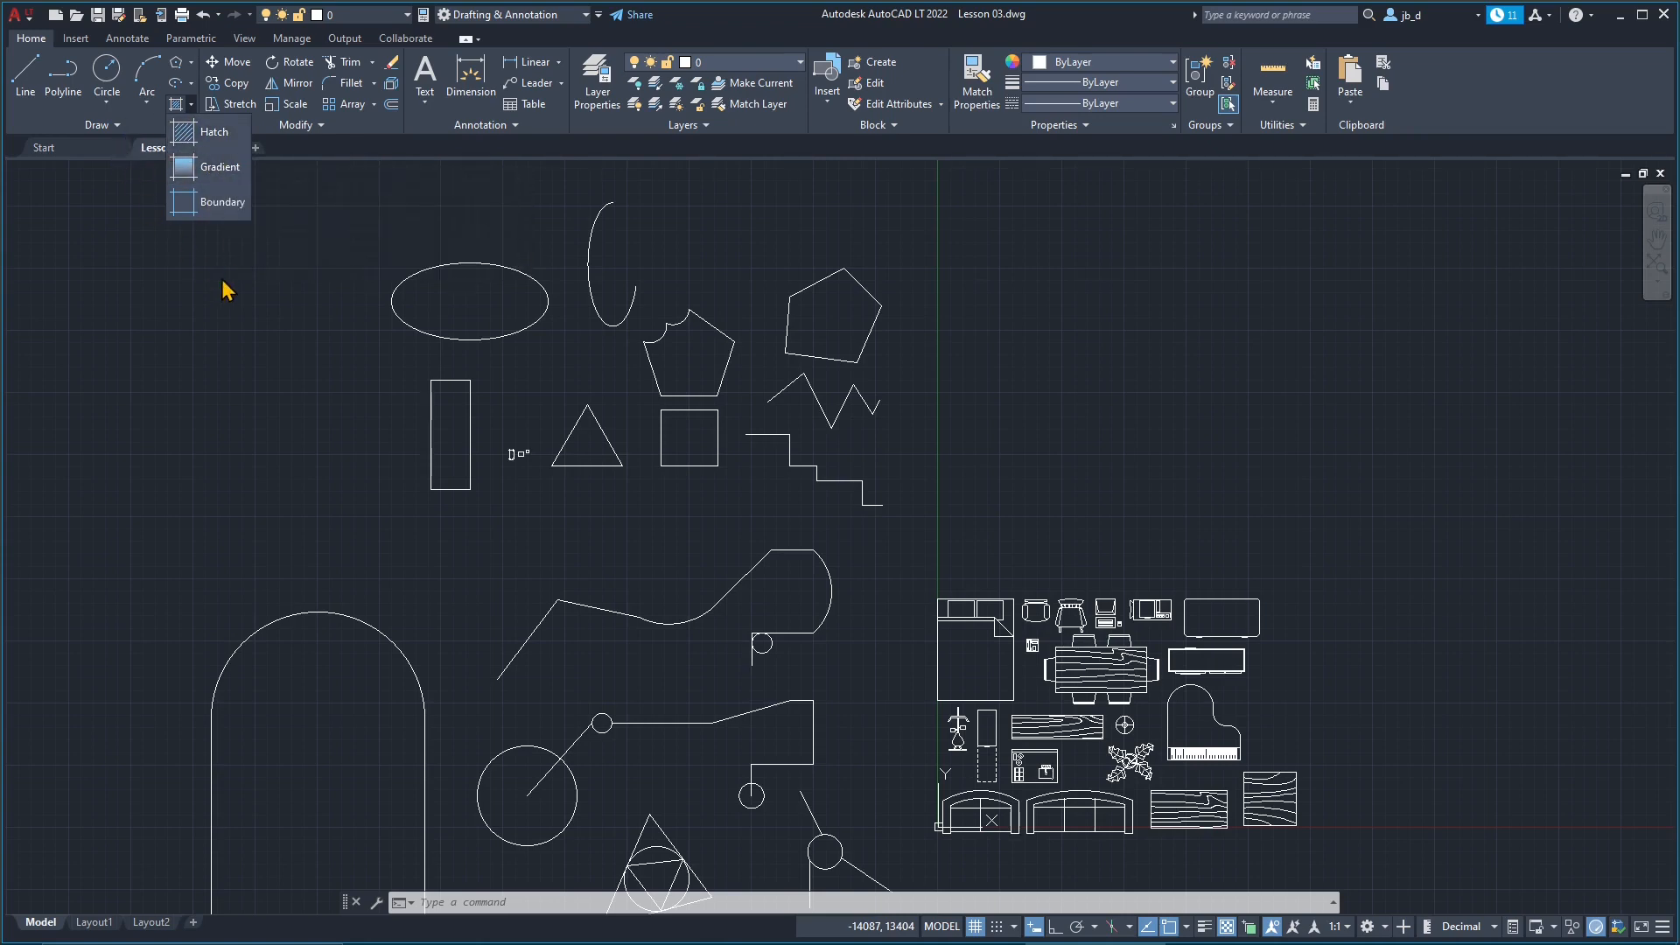
pyautogui.click(98, 125)
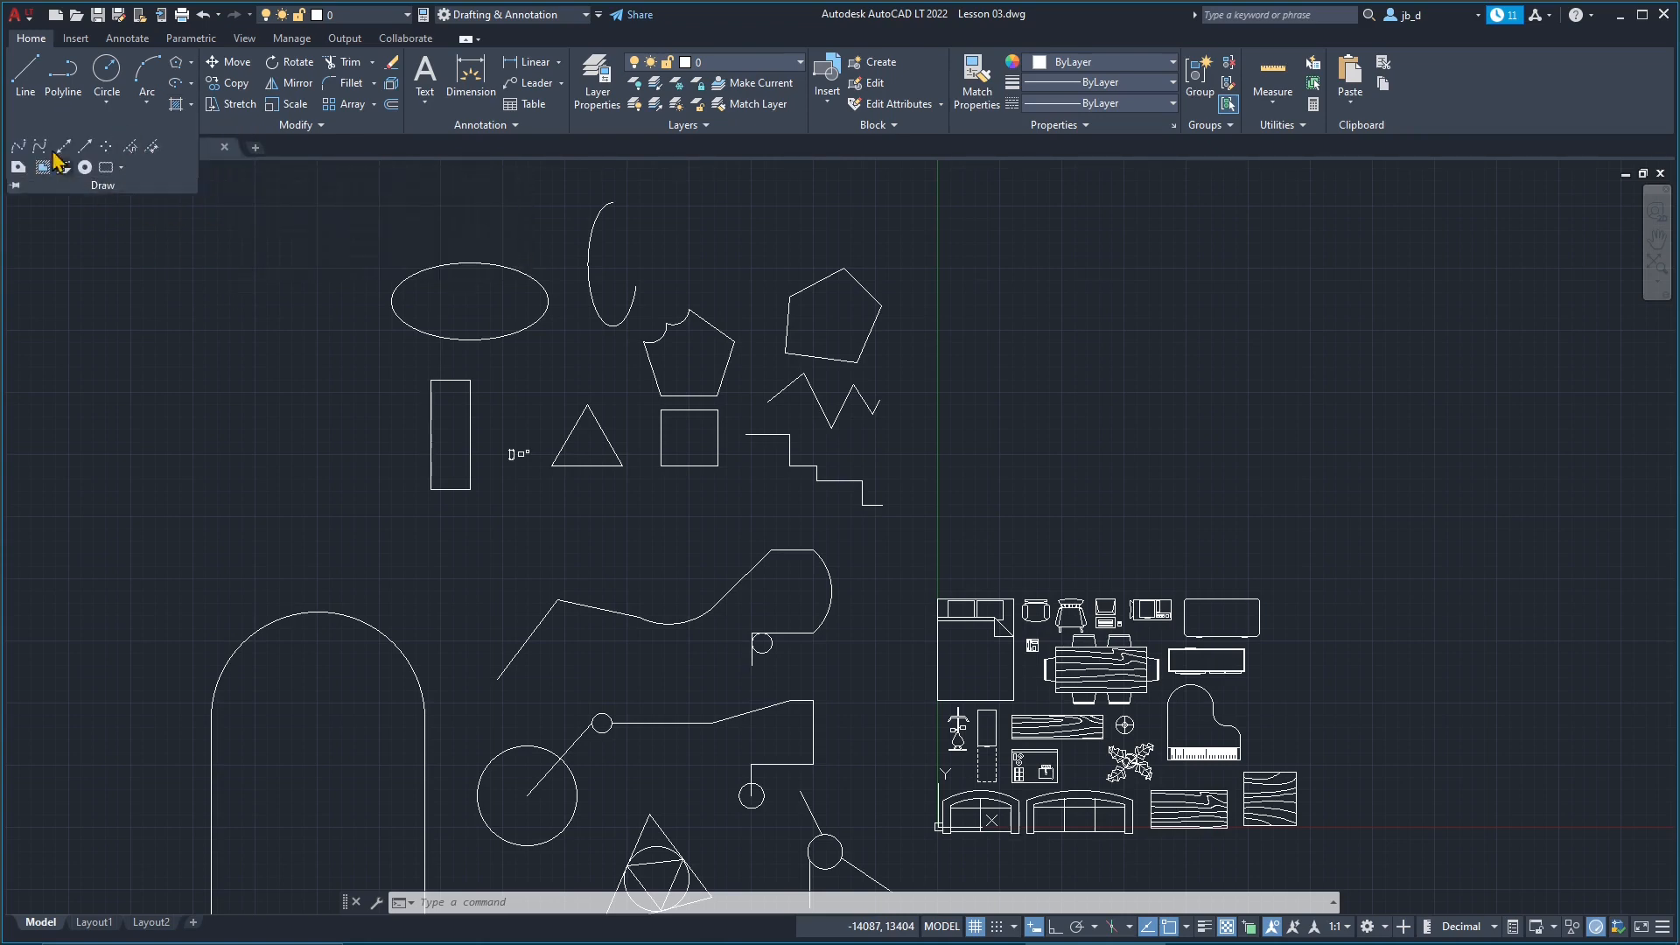
pyautogui.click(191, 105)
pyautogui.click(191, 108)
pyautogui.click(325, 129)
pyautogui.click(507, 128)
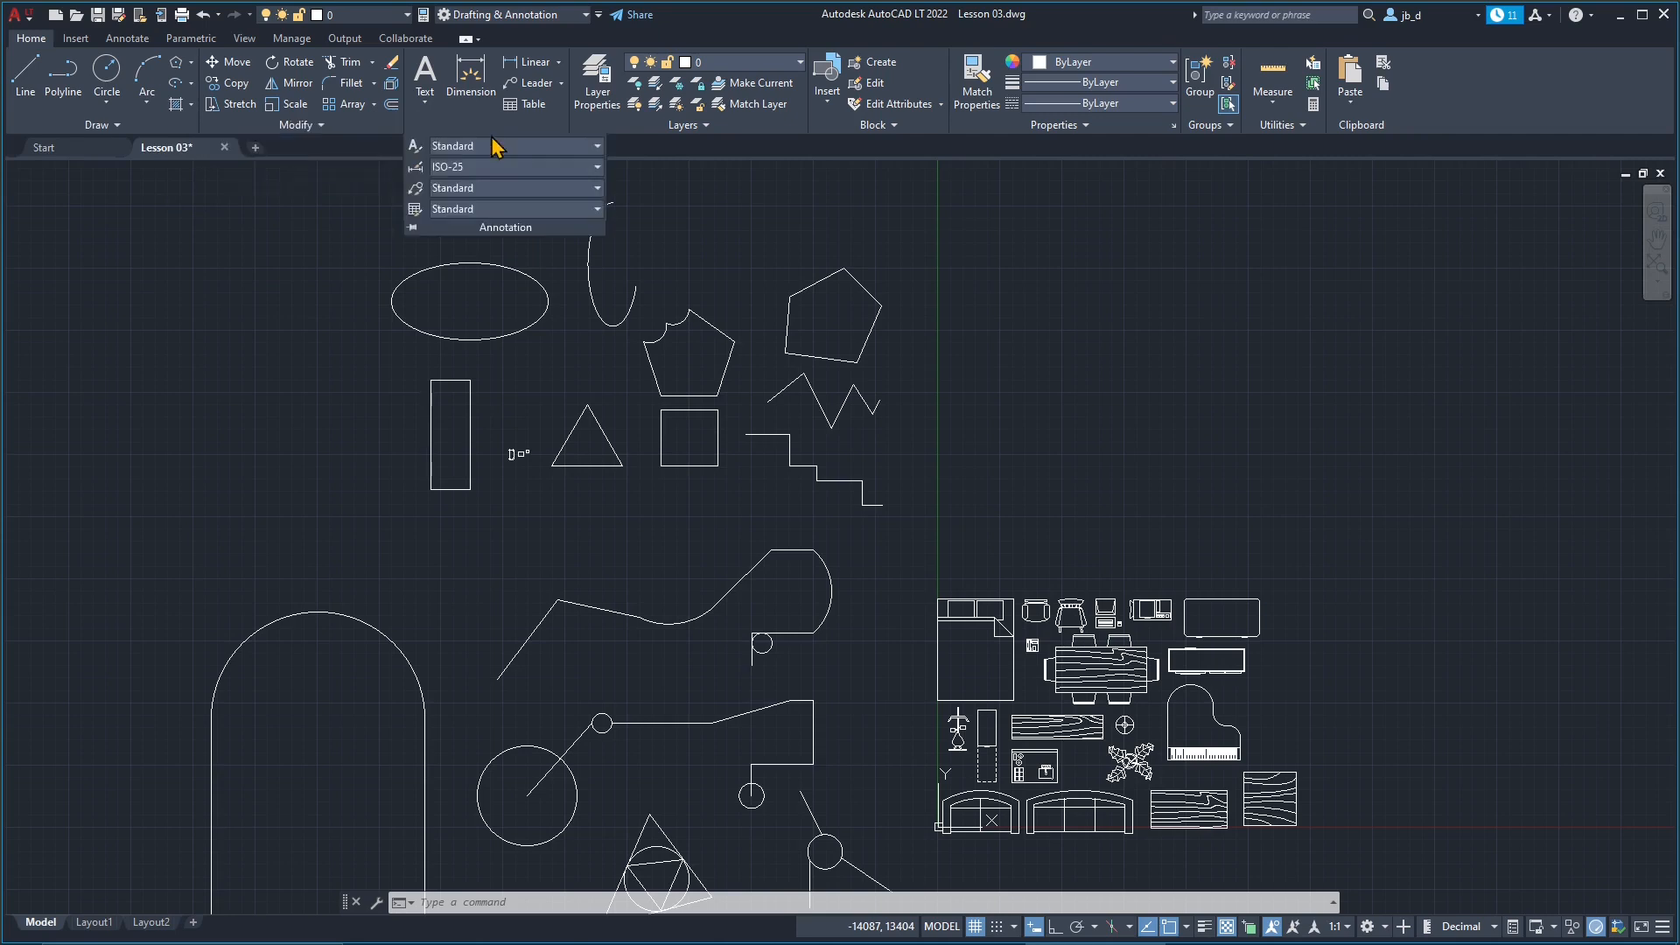
pyautogui.click(149, 124)
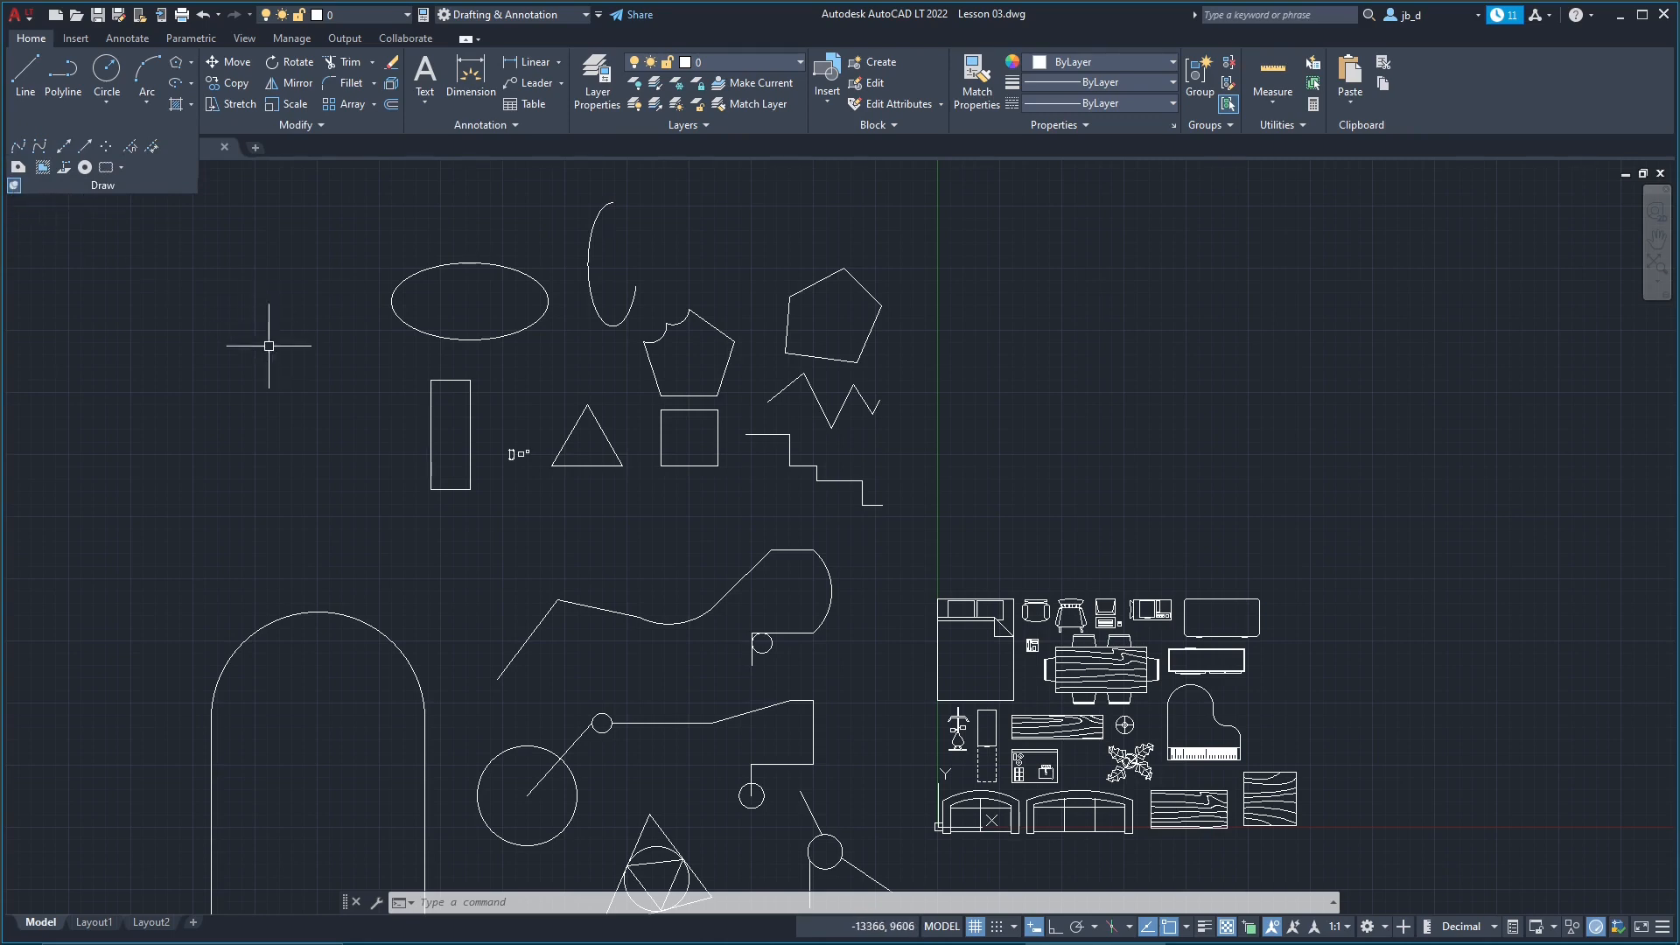
pyautogui.moveTo(492, 568); pyautogui.dragTo(478, 586, button='middle')
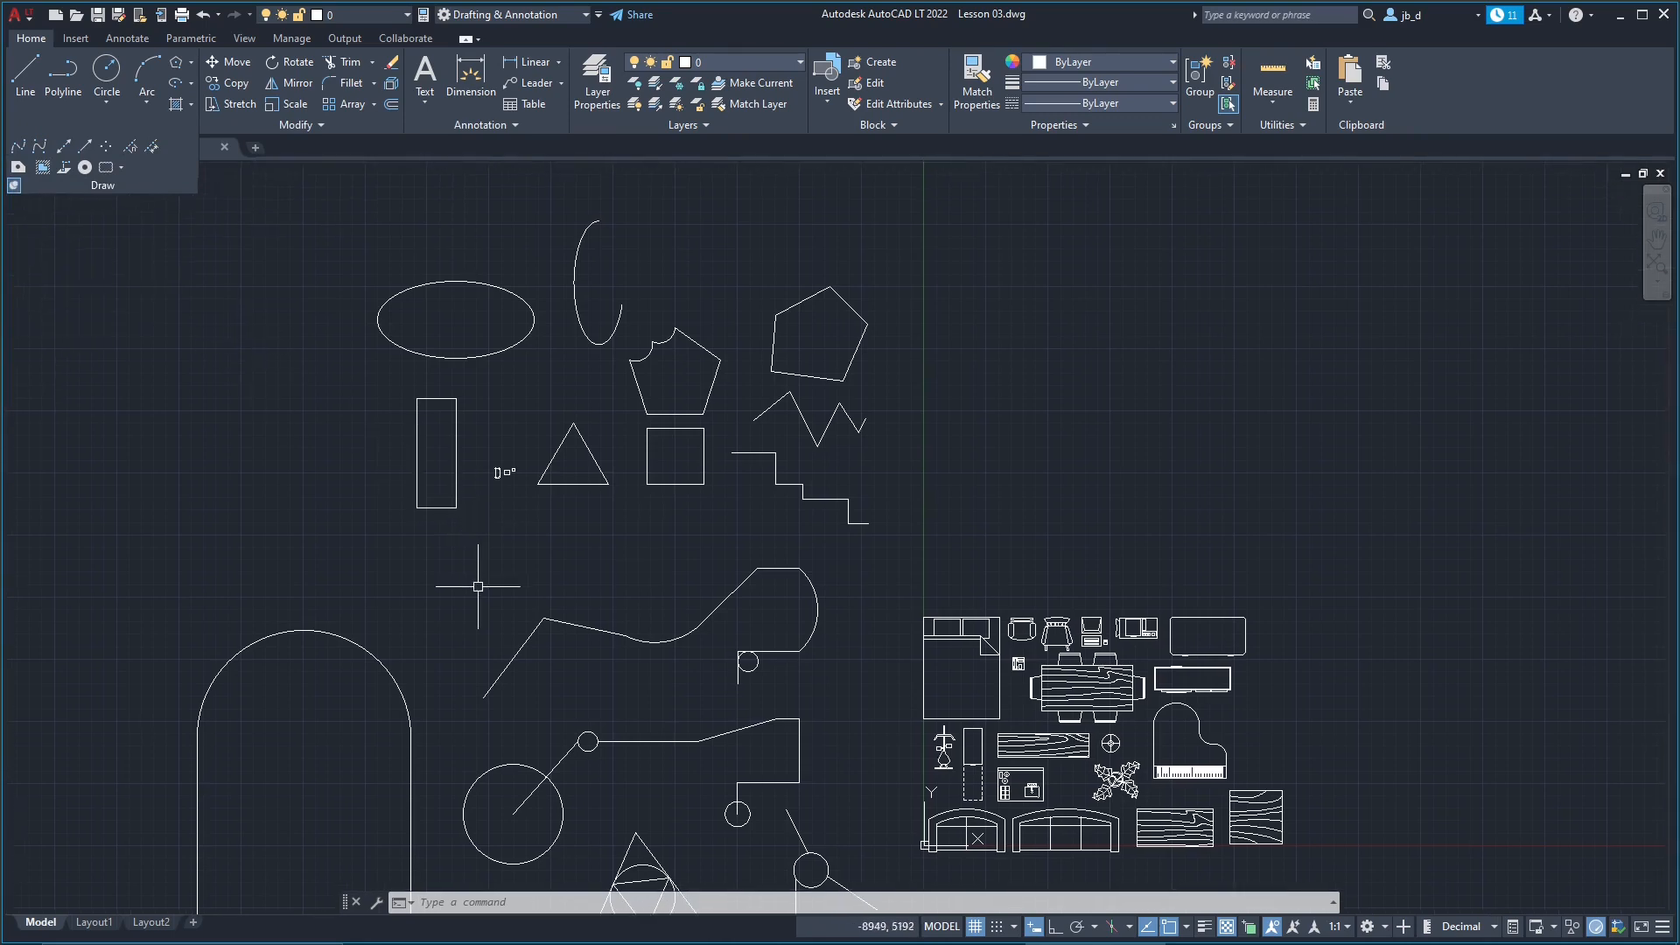
# Step: Start a hatch by internal points with the ANSI32 pattern and preview it inside the ellipse and the large arched outline
pyautogui.click(191, 105)
pyautogui.click(206, 138)
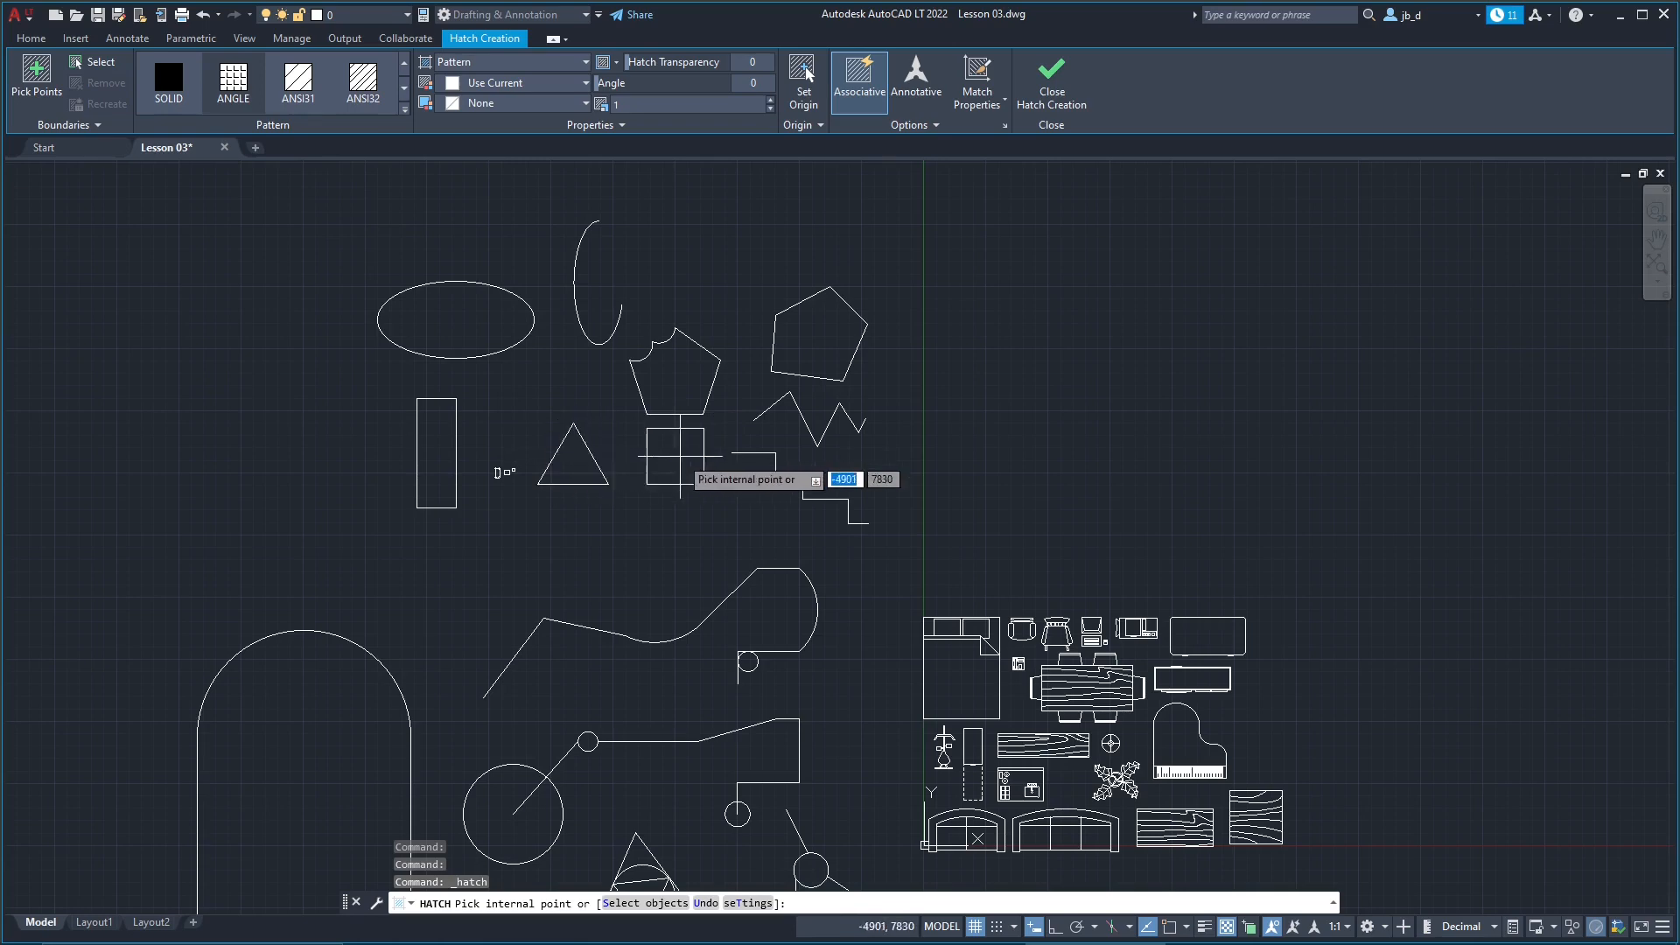
pyautogui.click(44, 81)
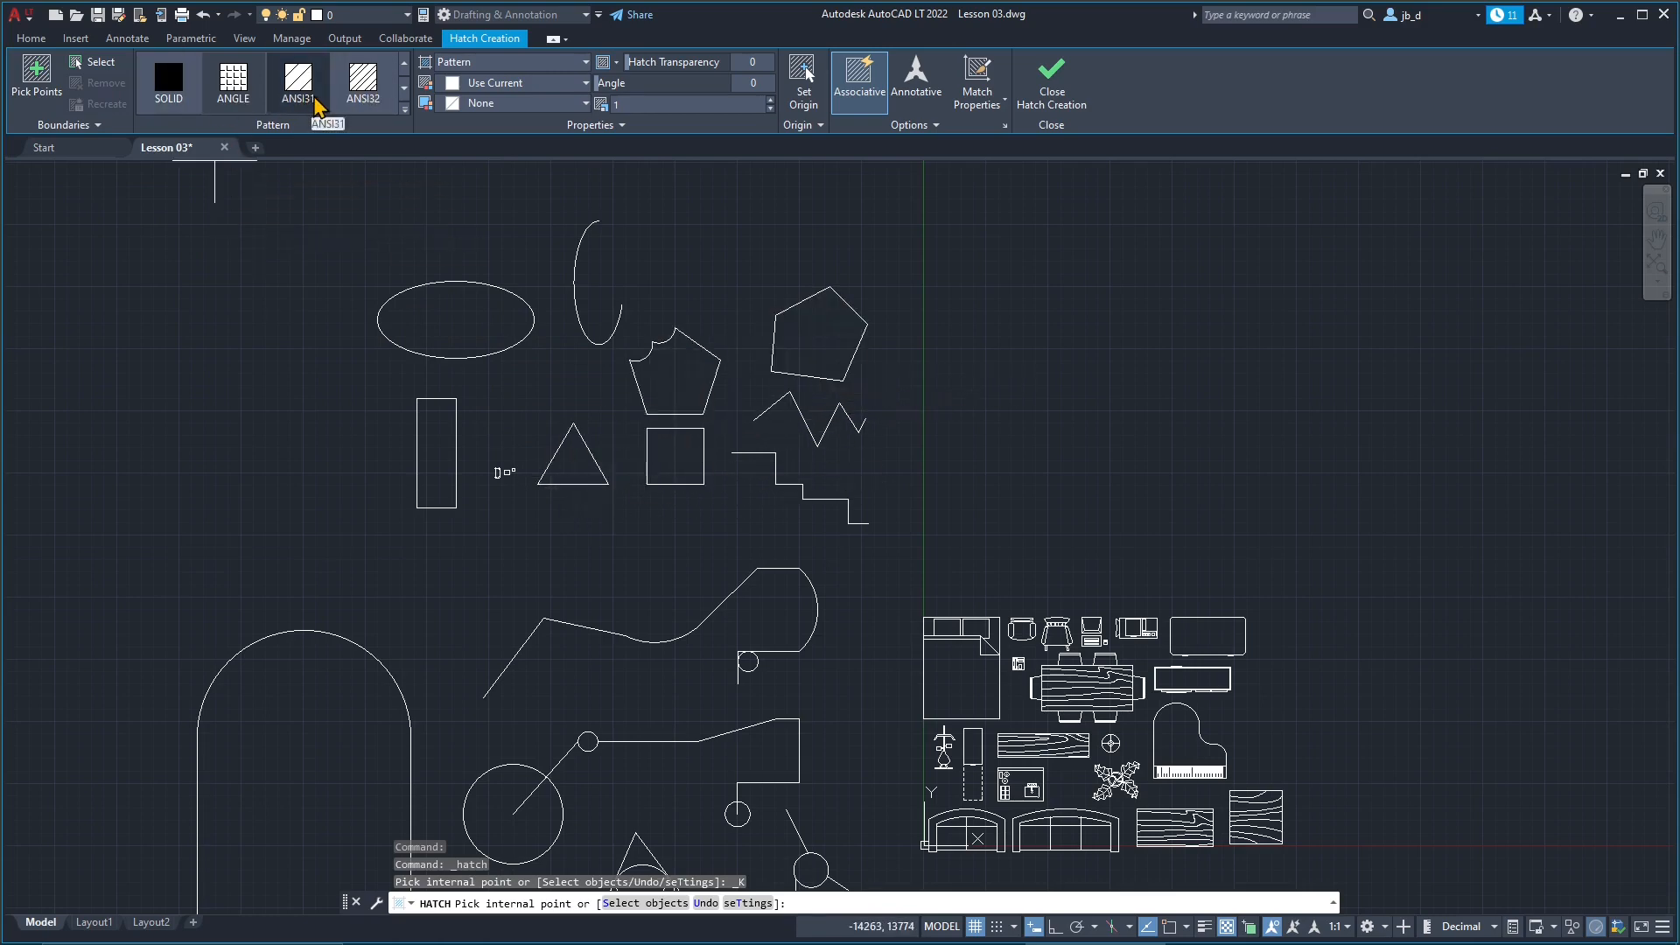
pyautogui.click(377, 102)
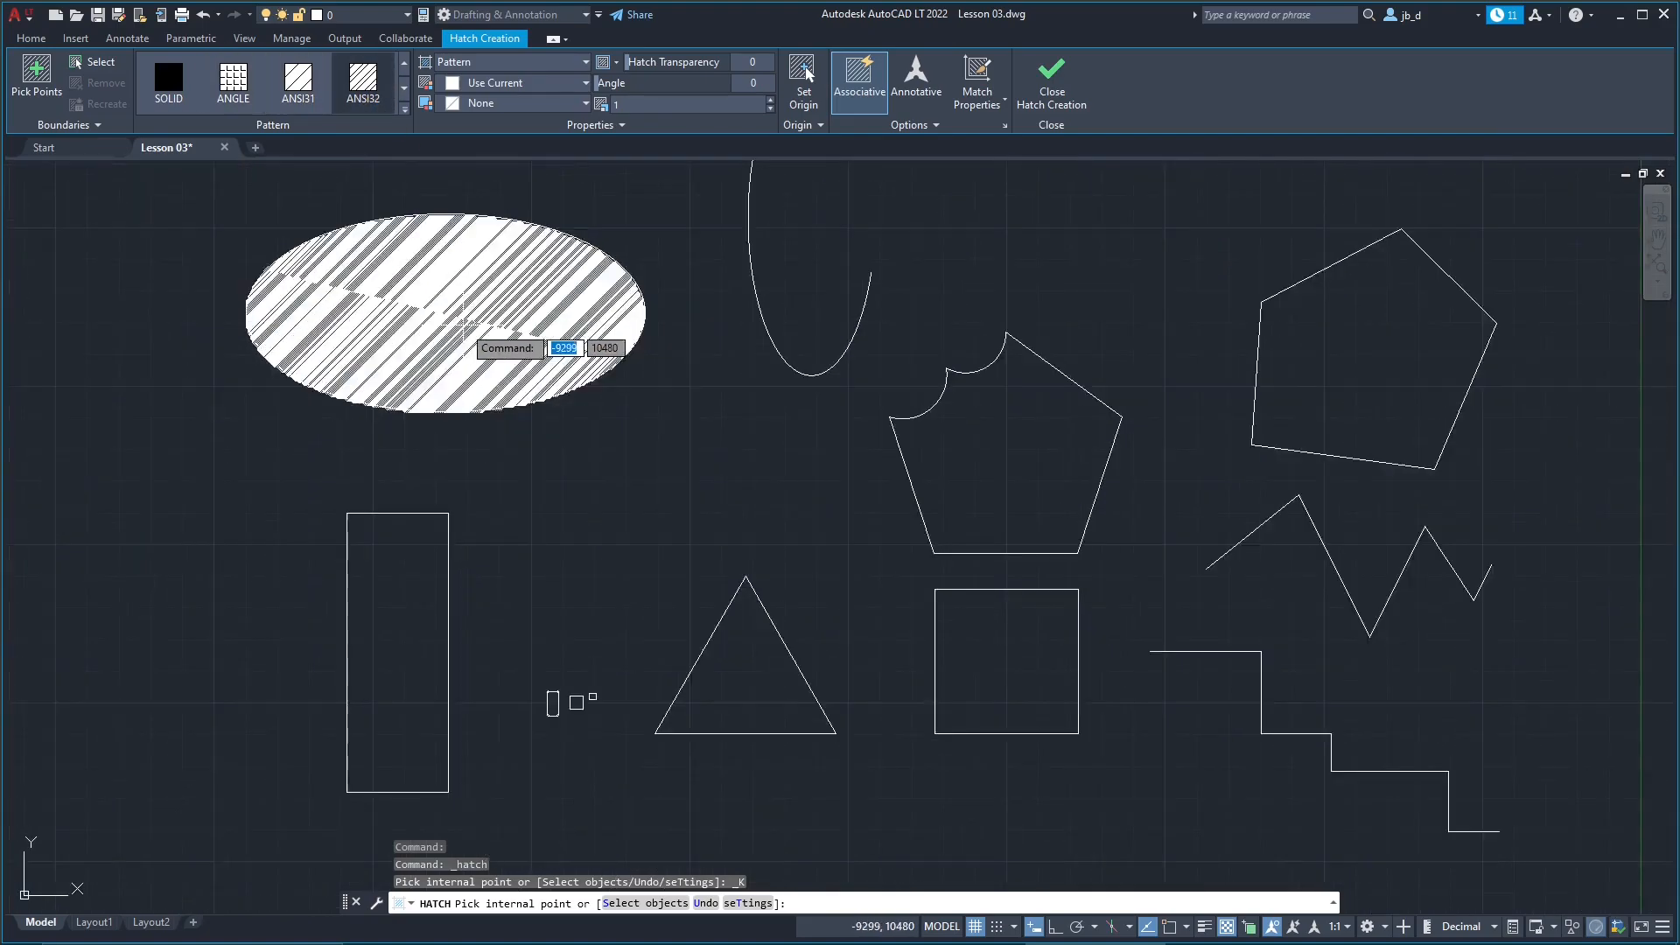
pyautogui.scroll(6, 464, 337)
pyautogui.scroll(-6, 489, 394)
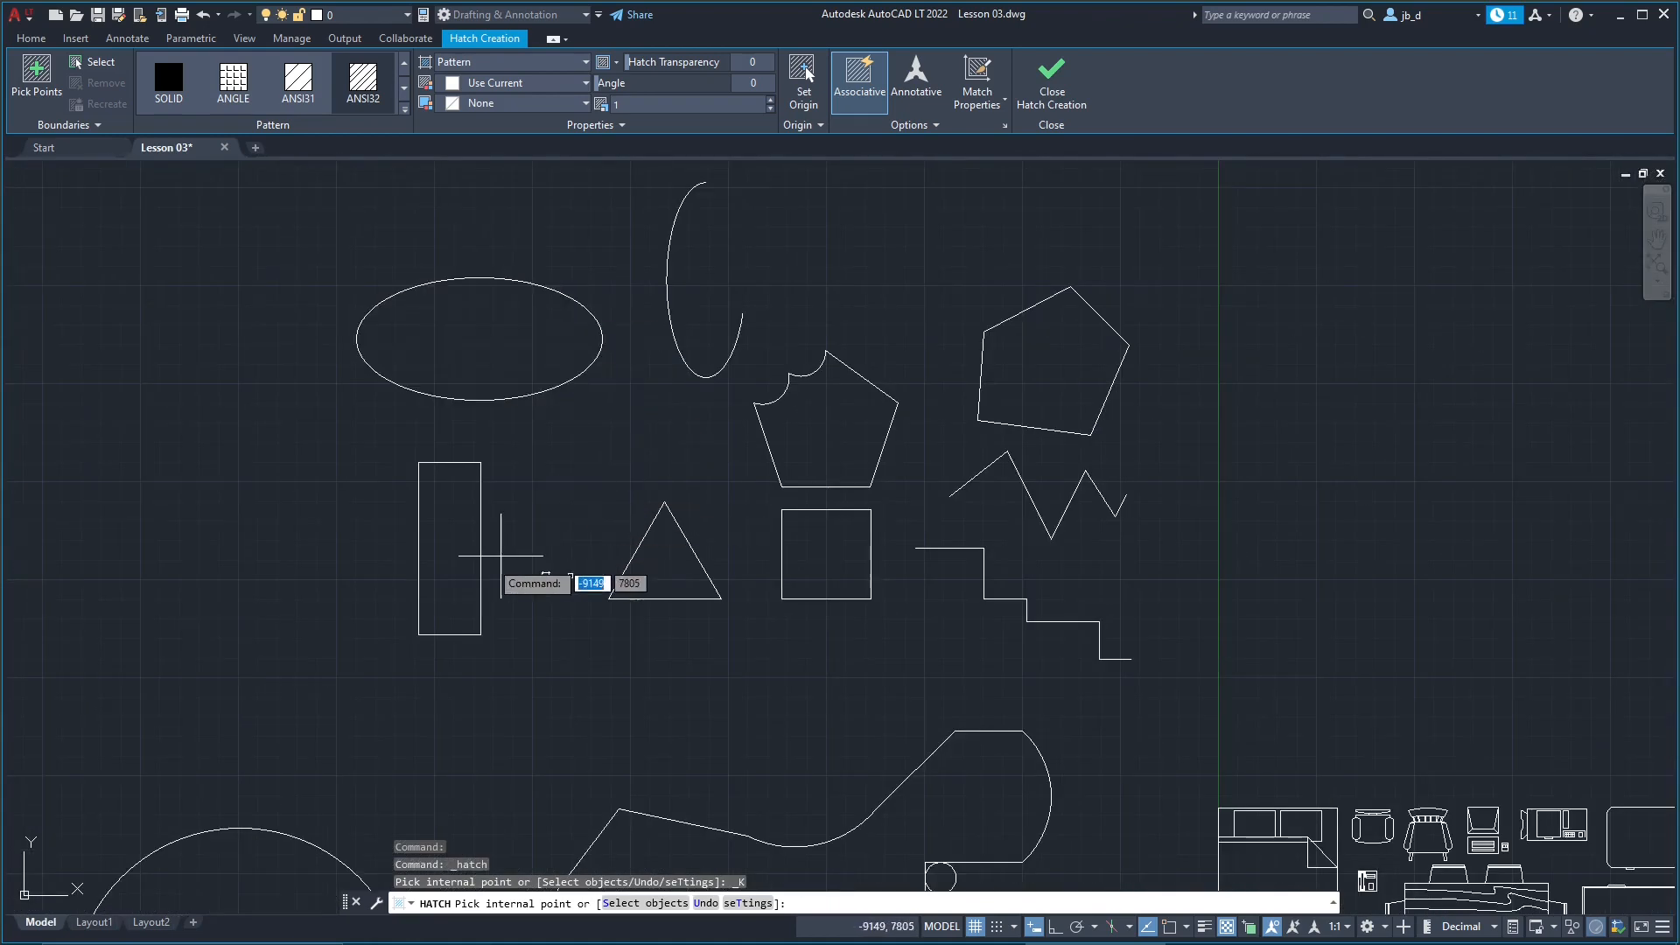
pyautogui.scroll(-4, 578, 307)
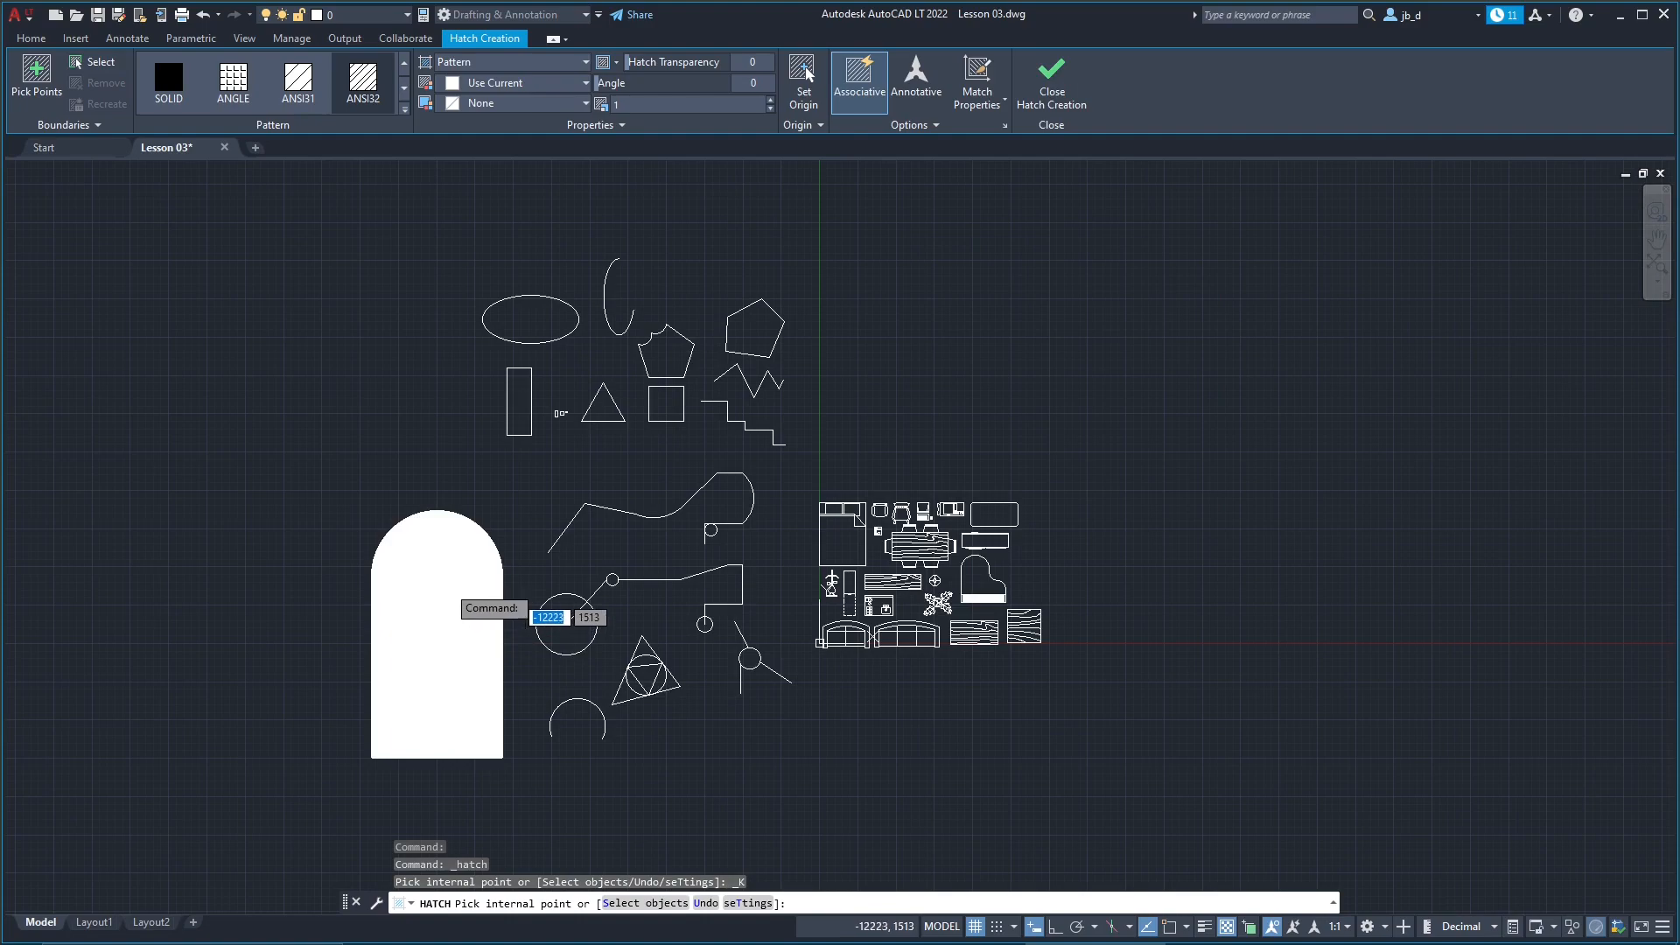
pyautogui.scroll(6, 451, 608)
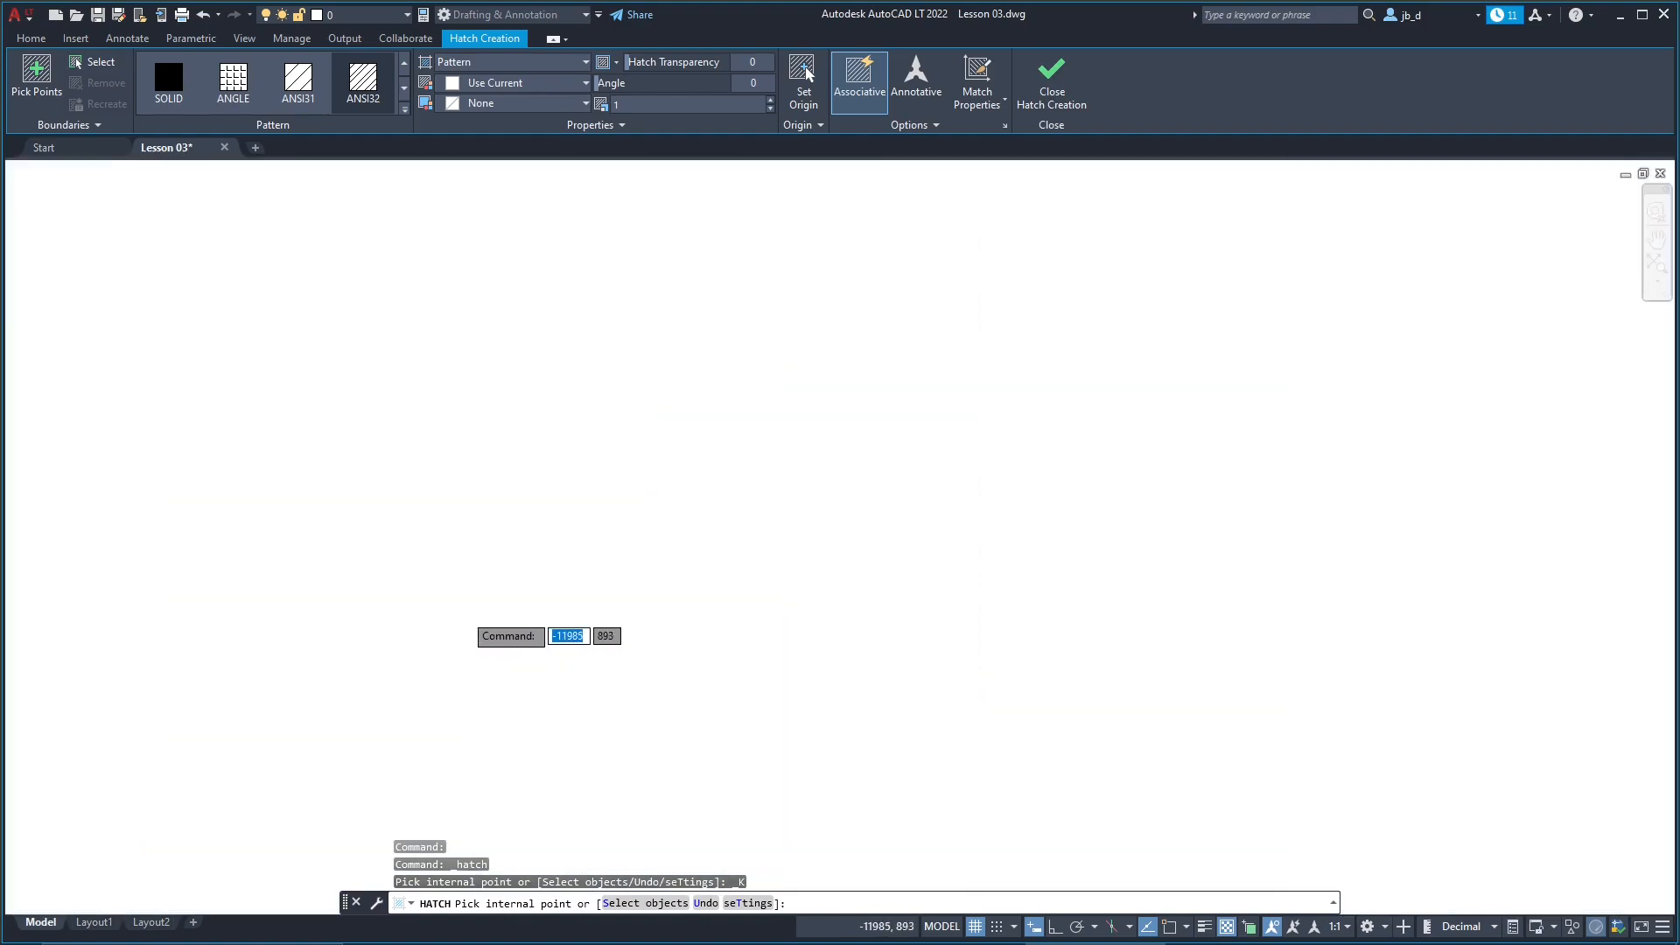
pyautogui.scroll(-6, 452, 611)
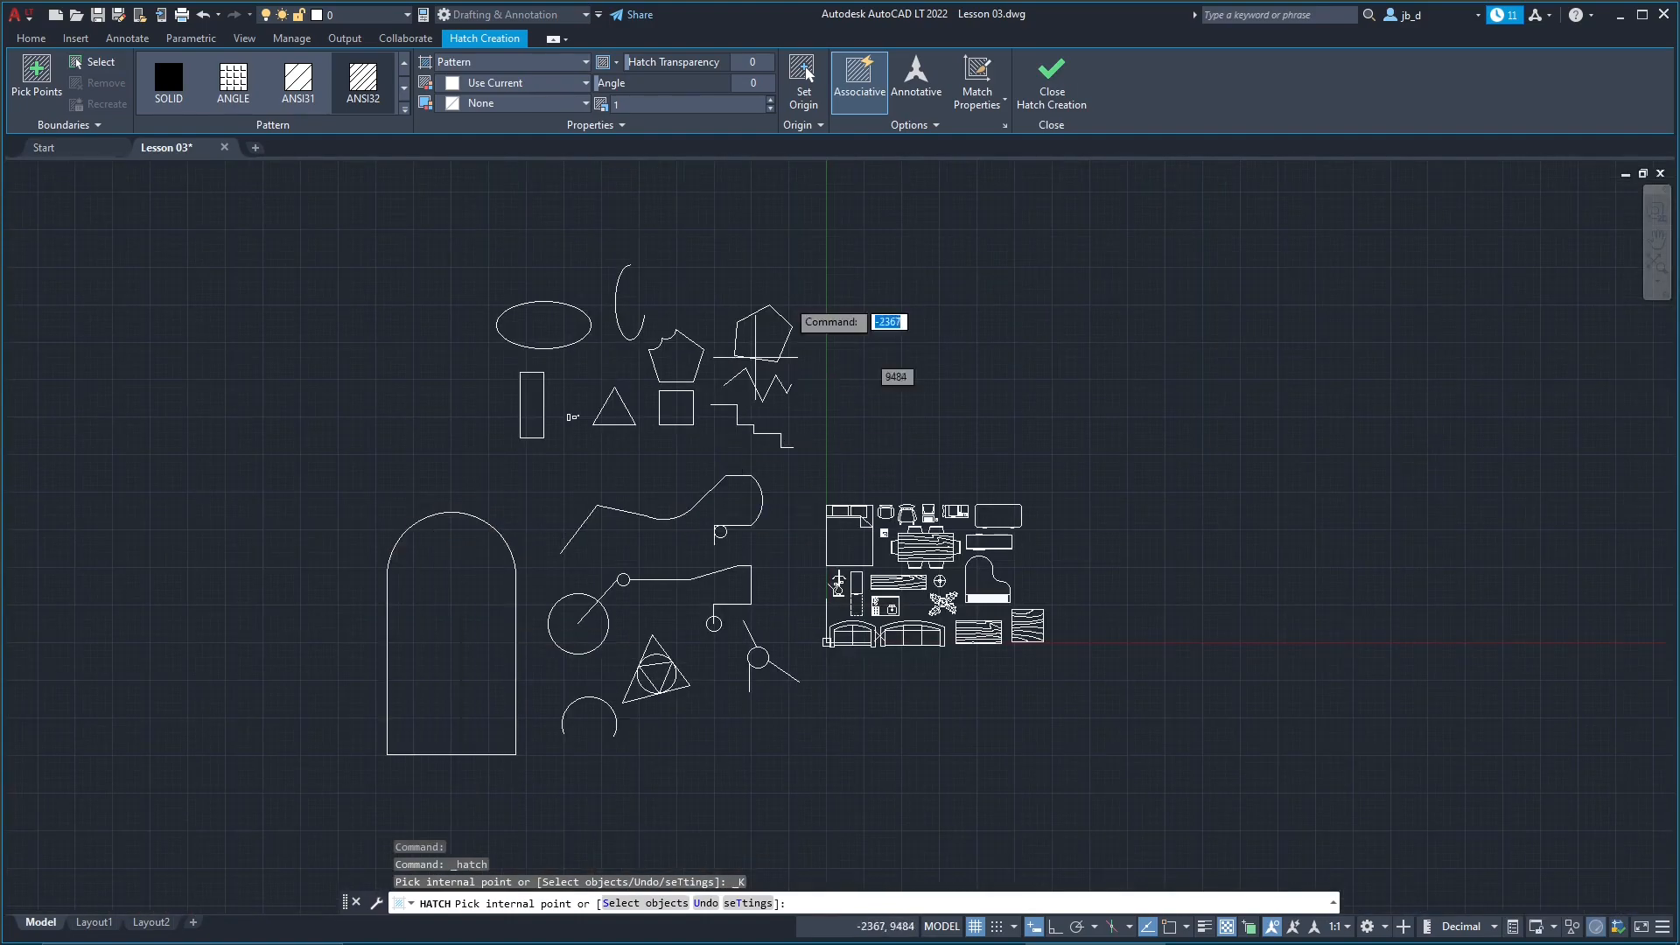
# Step: Browse the hatch patterns, choose JIS_RC_30 and fill the triangle with it
pyautogui.click(405, 89)
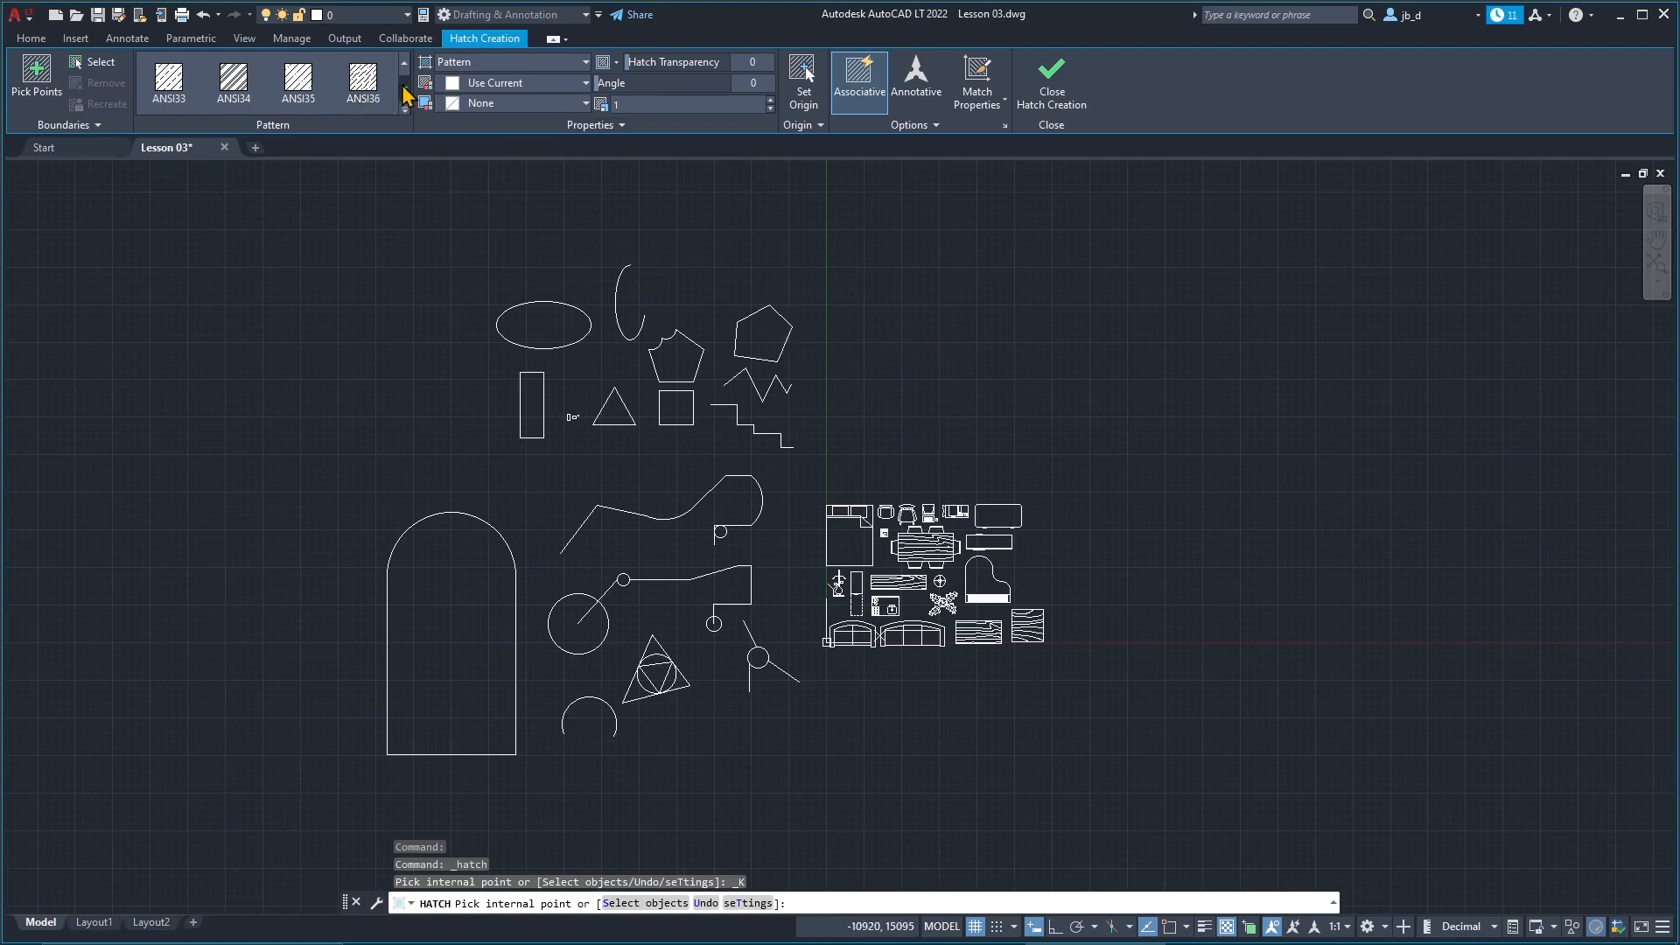
pyautogui.click(405, 89)
pyautogui.click(405, 89)
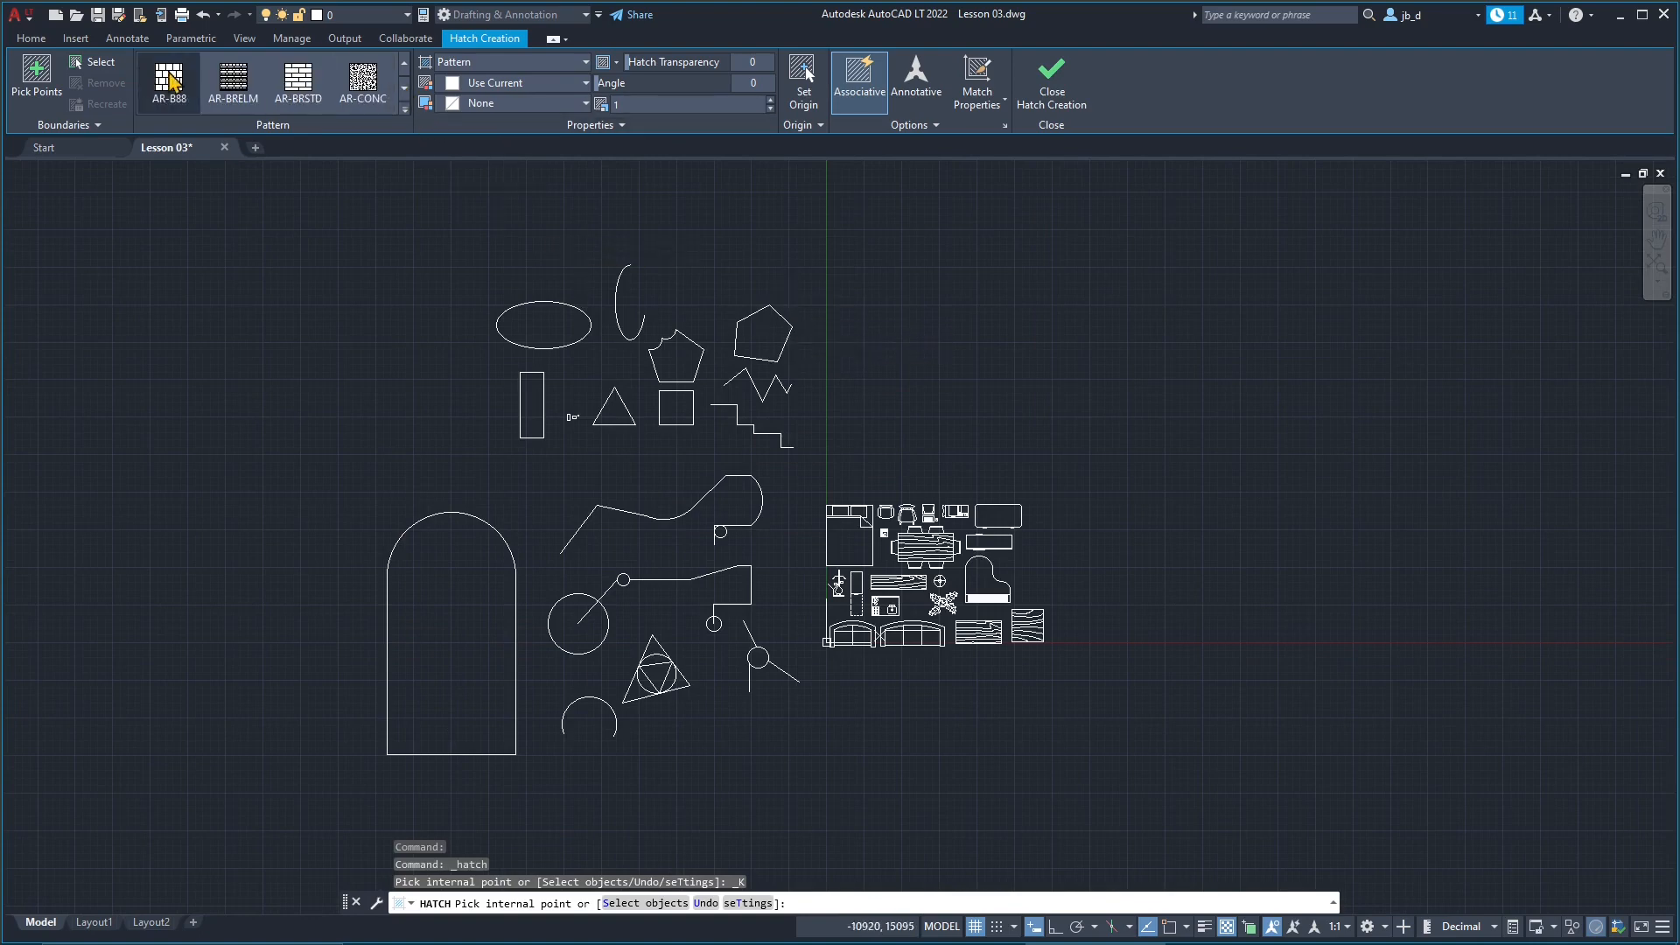
pyautogui.click(404, 91)
pyautogui.click(403, 91)
pyautogui.click(403, 91)
pyautogui.click(404, 91)
pyautogui.click(404, 91)
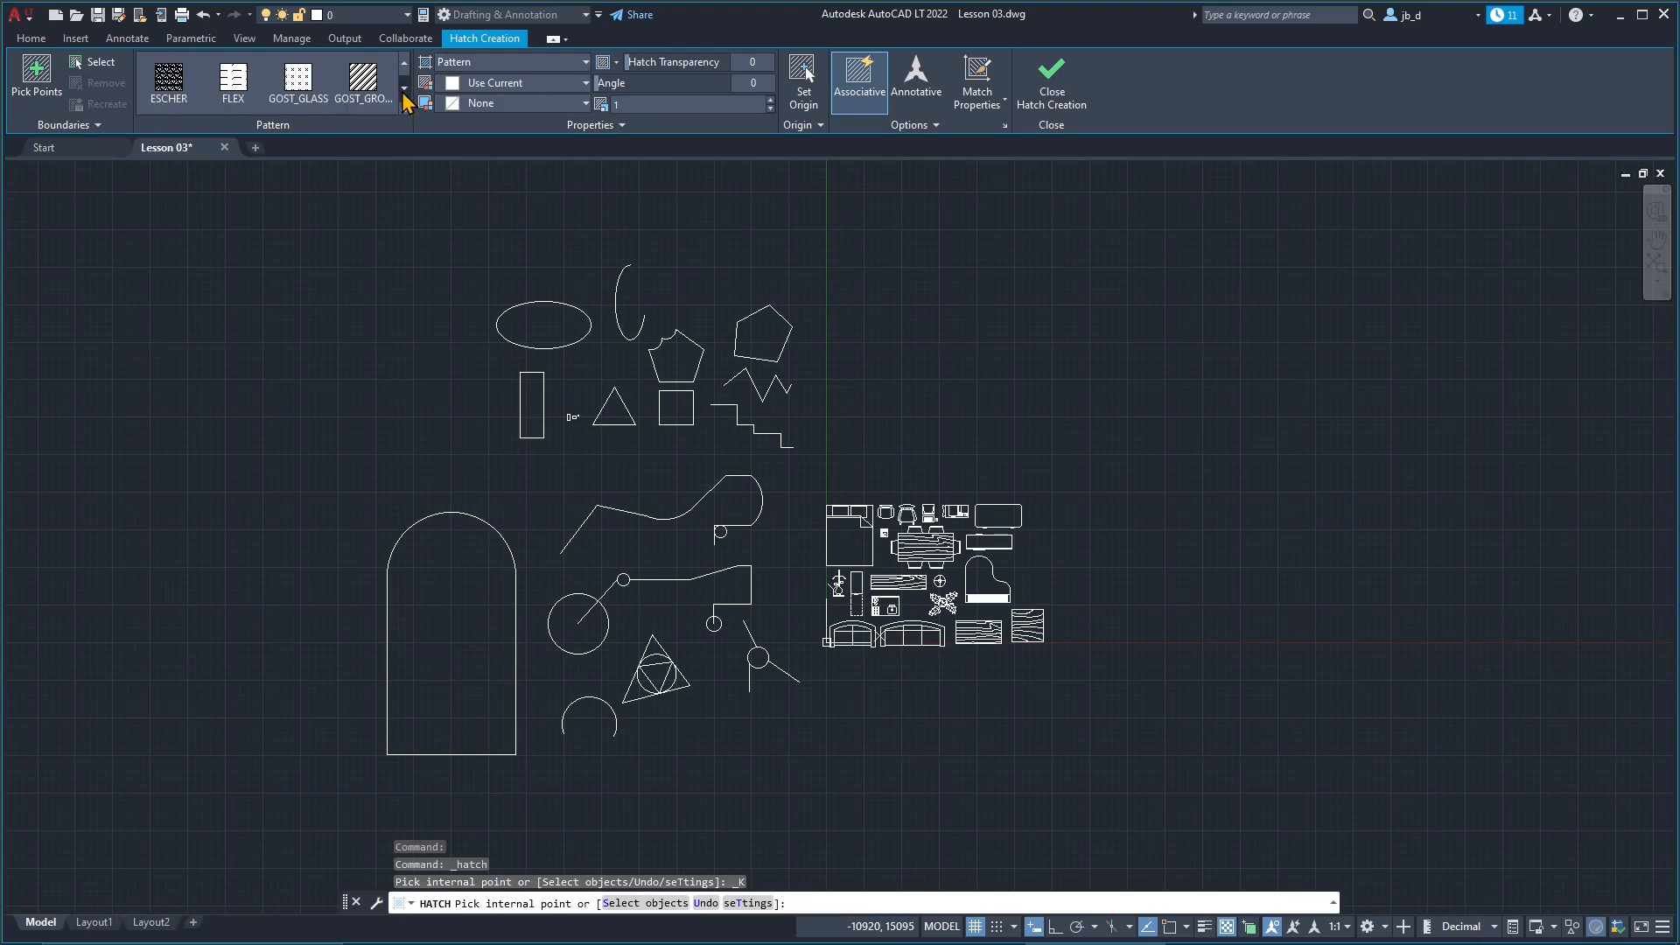
pyautogui.click(405, 89)
pyautogui.click(404, 89)
pyautogui.click(405, 89)
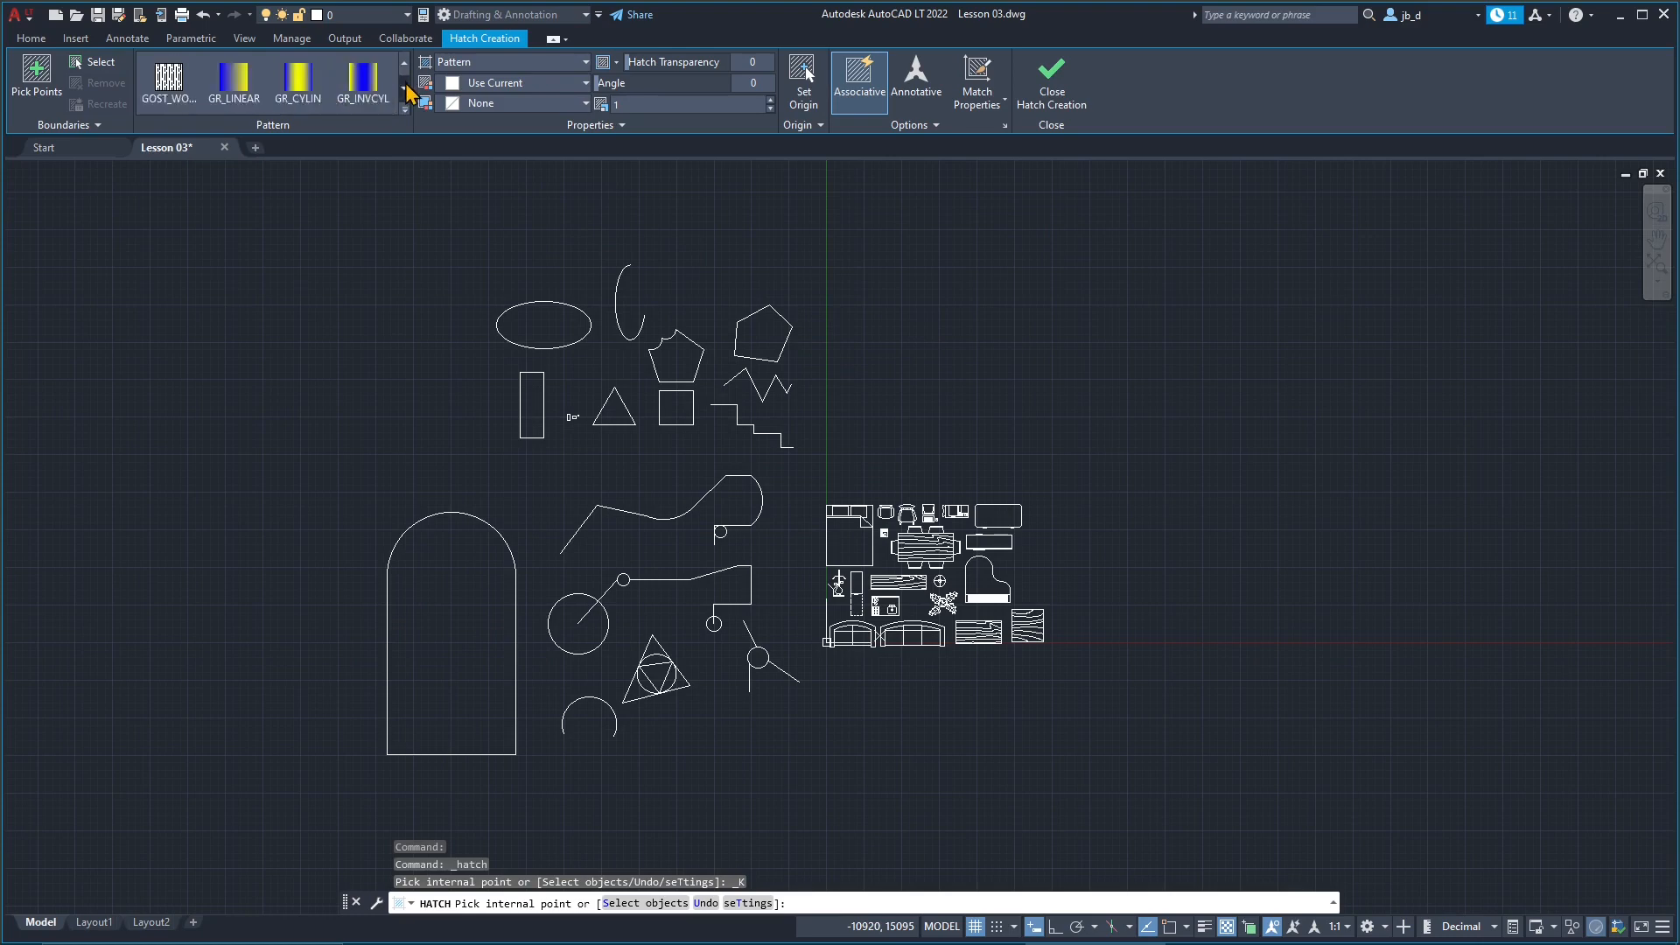
pyautogui.click(404, 89)
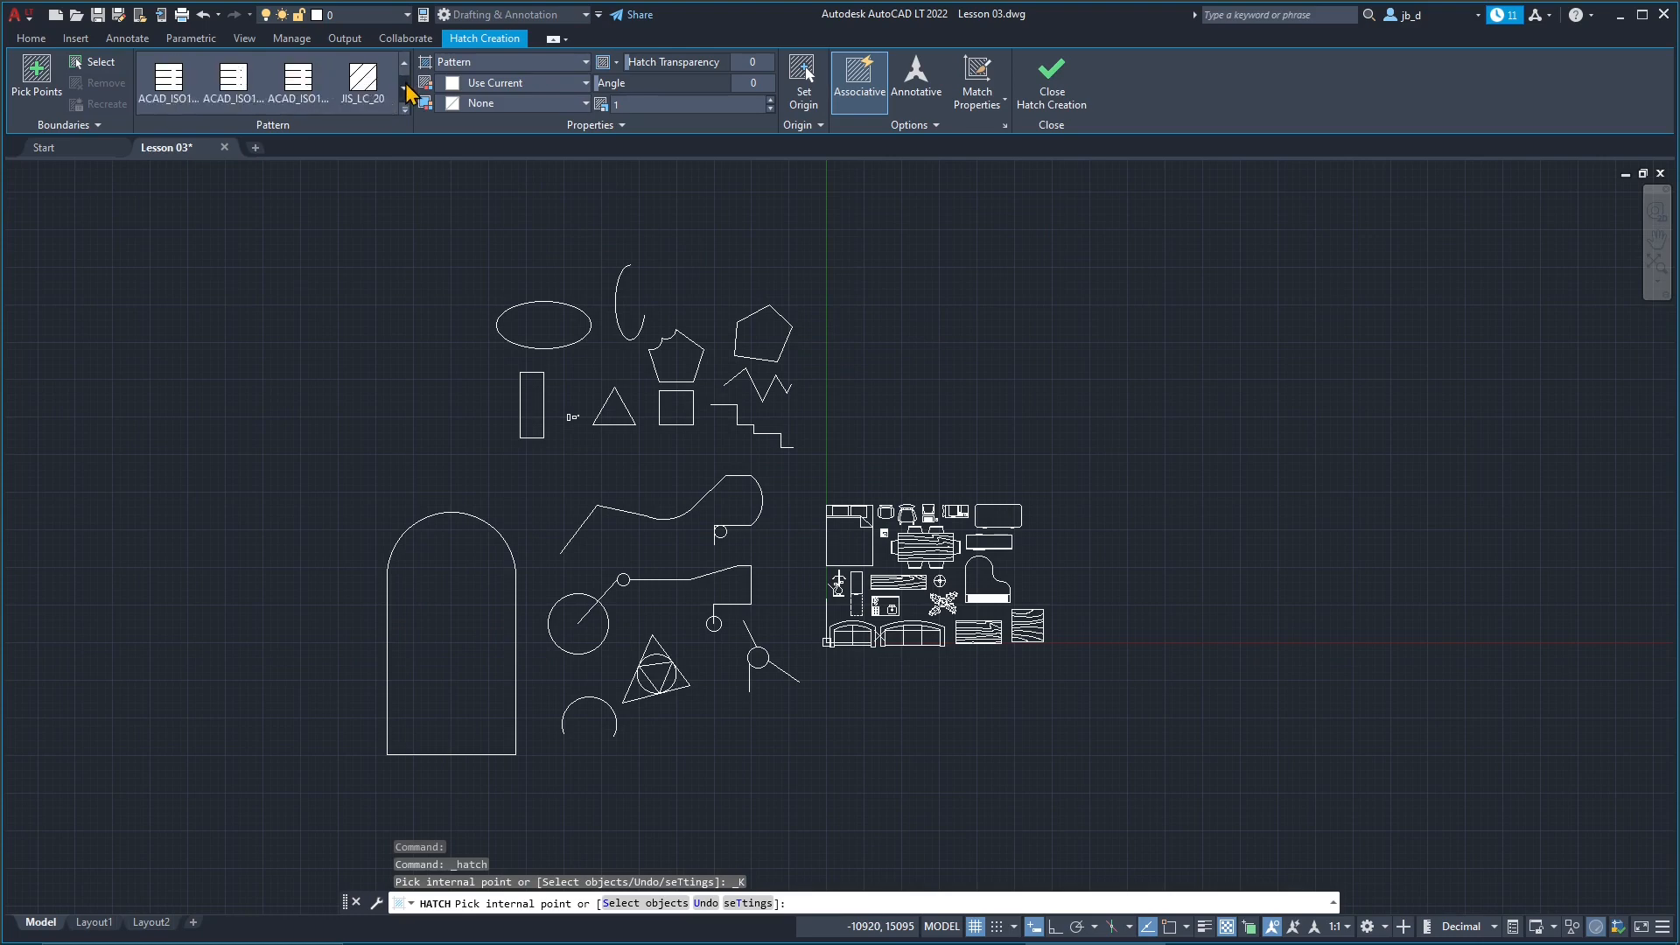
pyautogui.click(404, 89)
pyautogui.click(404, 89)
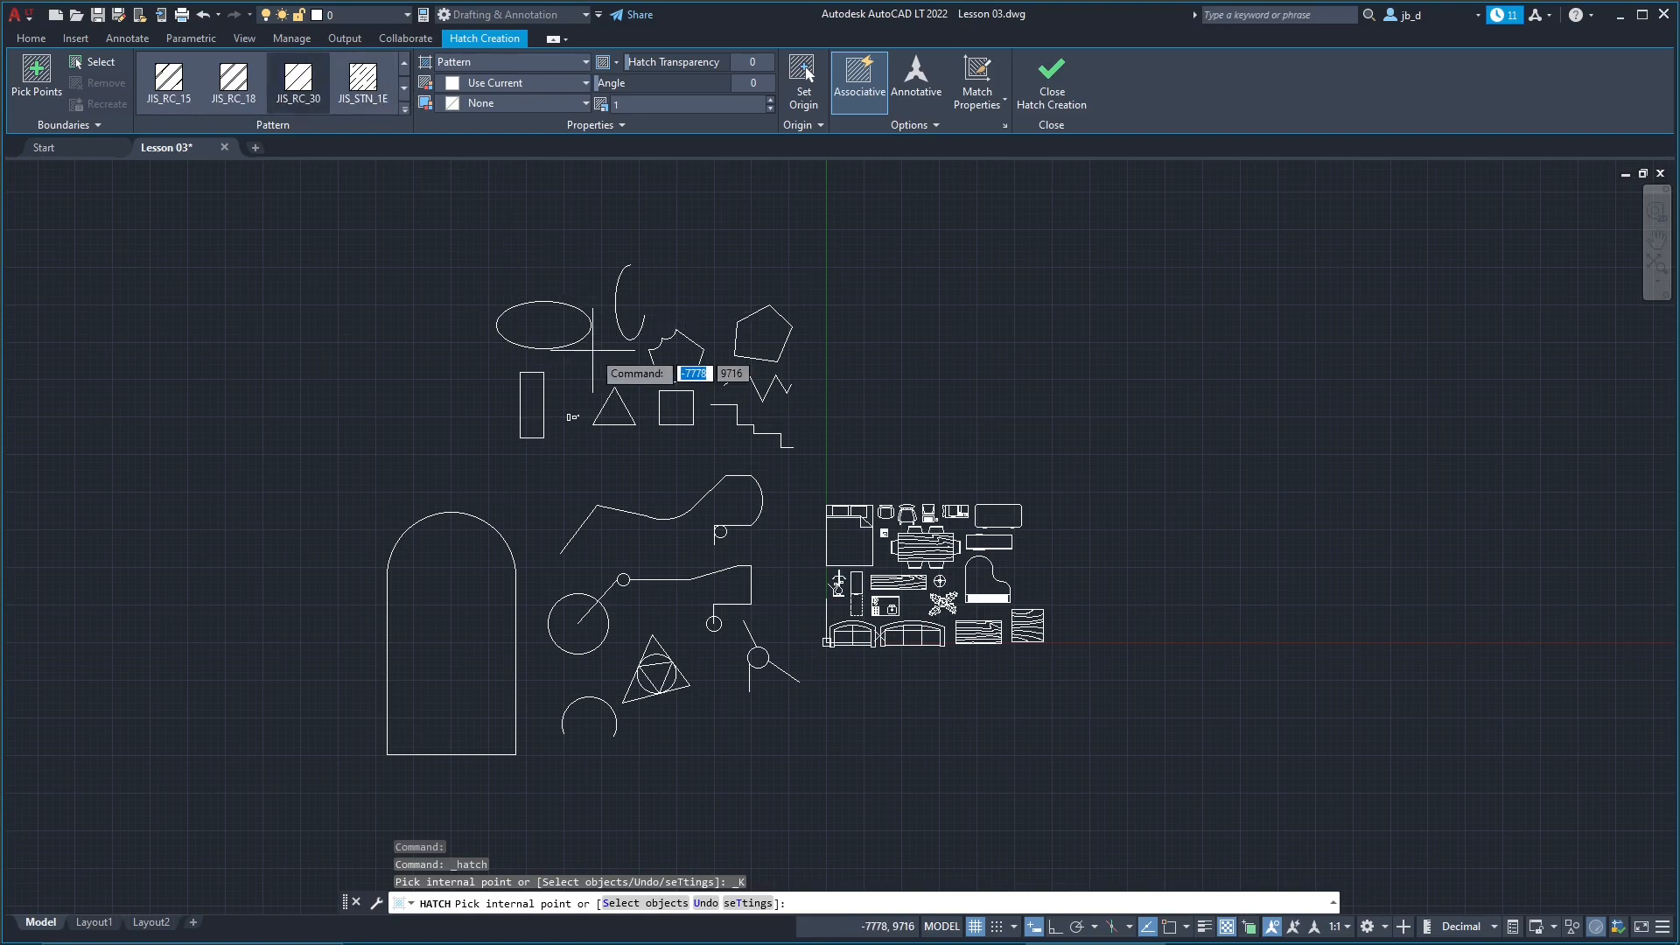
pyautogui.scroll(-5, 552, 341)
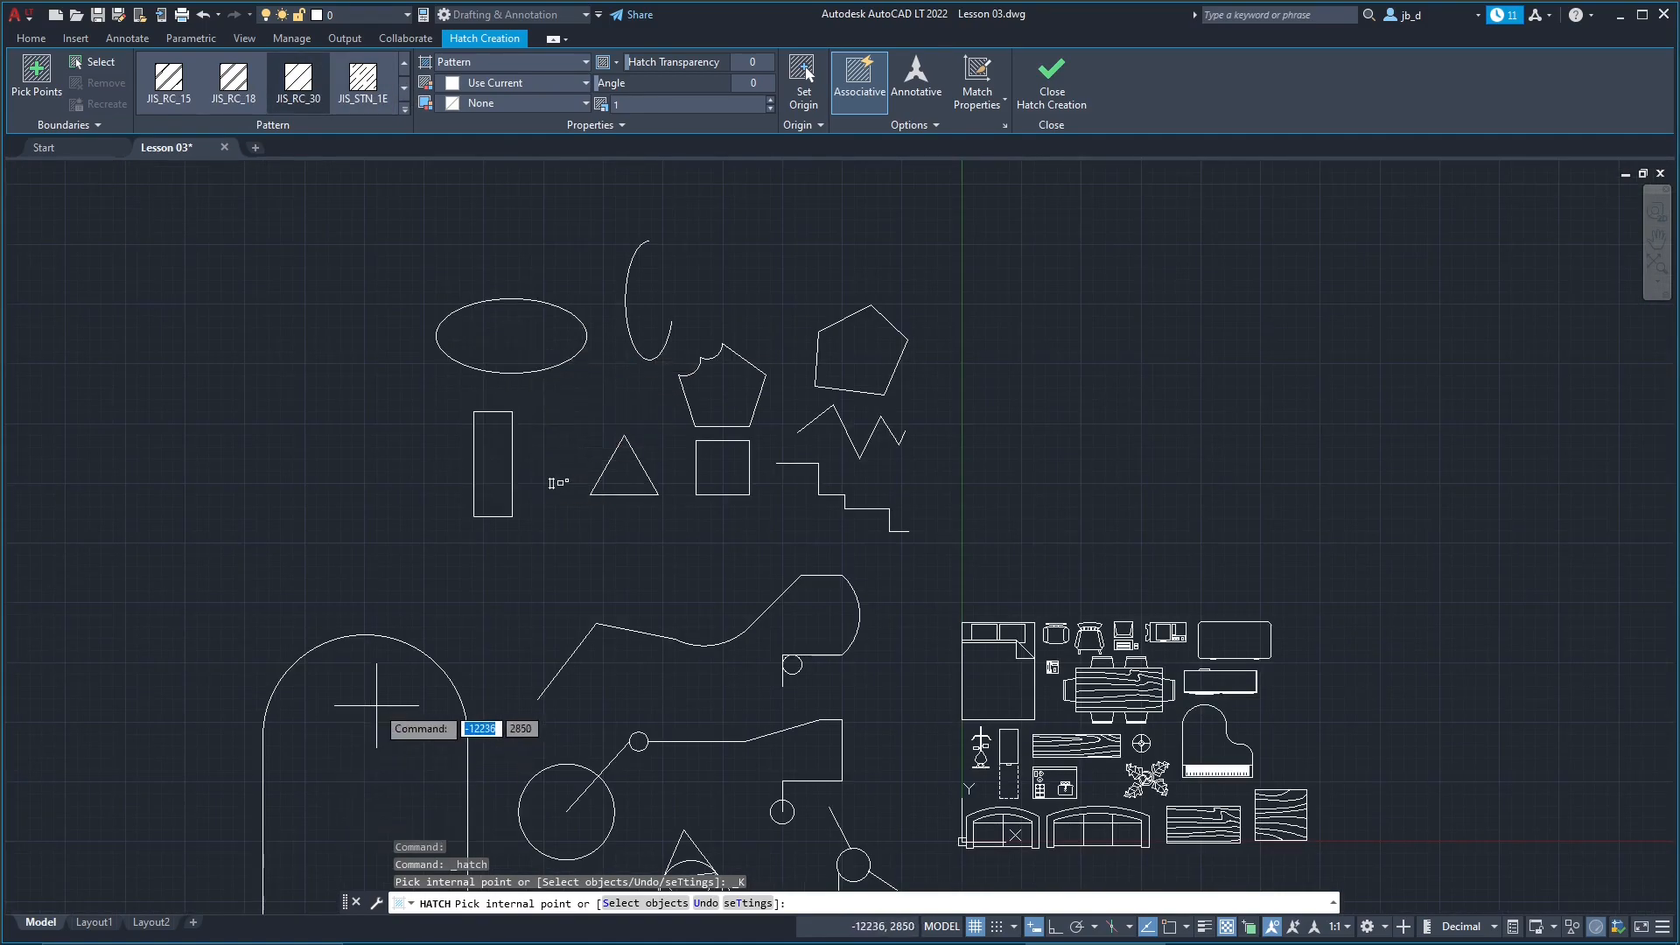
pyautogui.click(629, 487)
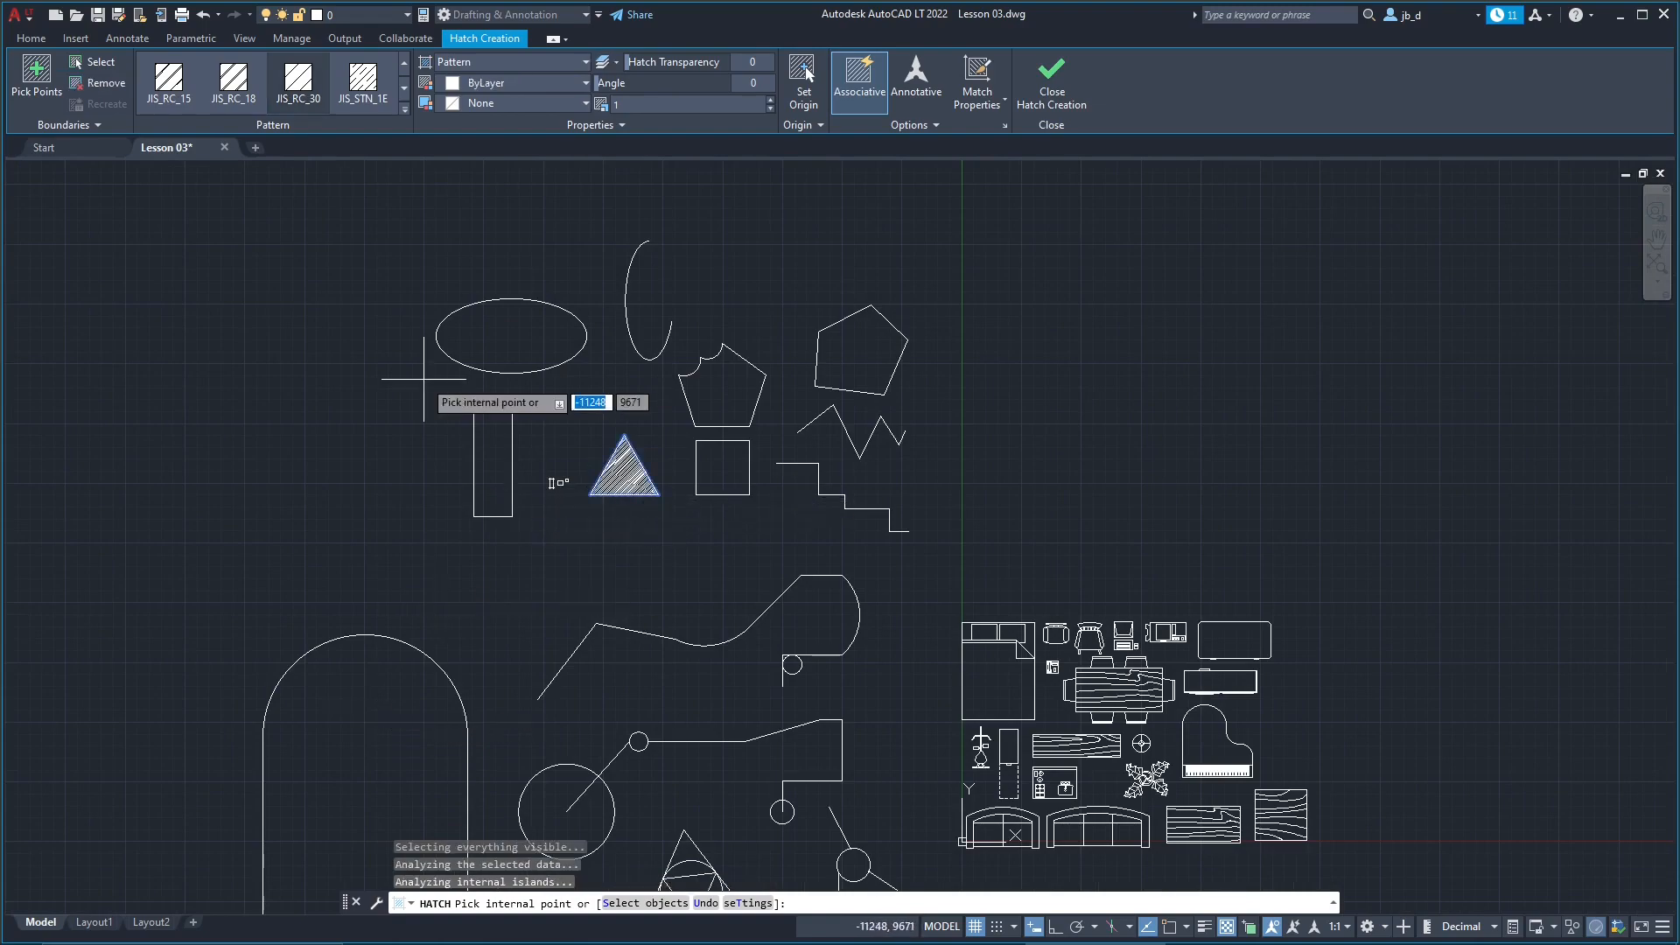
# Step: Inspect the hatch lines in the triangle, add the same hatch to the neighbouring square and finish hatching
pyautogui.scroll(5, 560, 479)
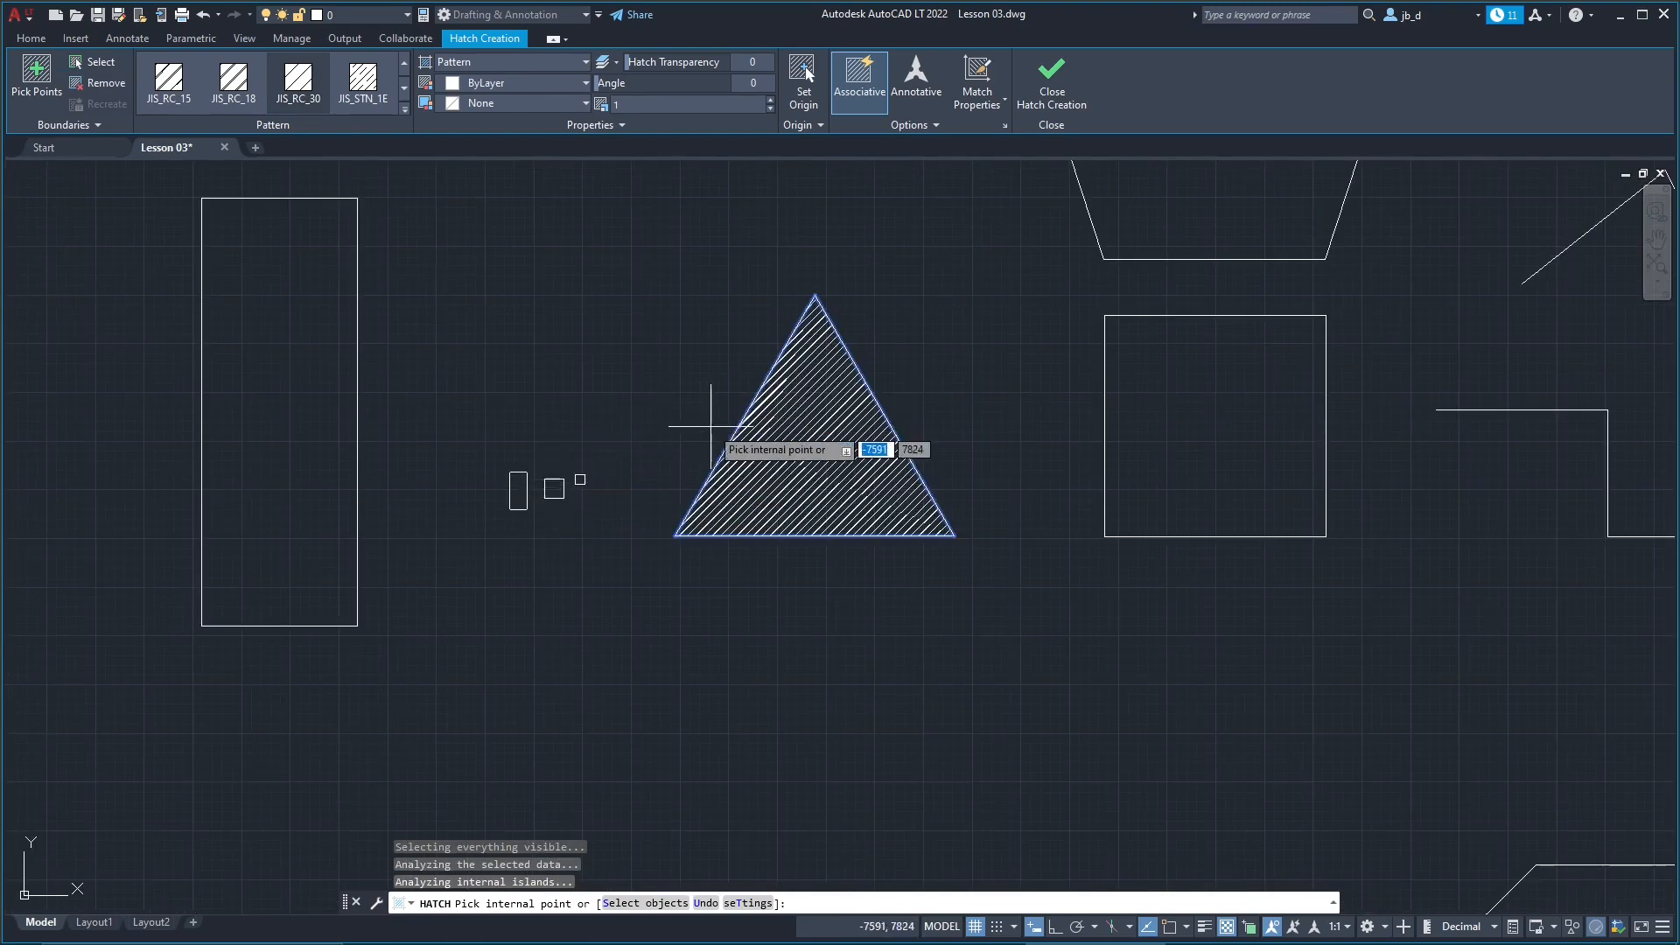
pyautogui.scroll(3, 825, 473)
pyautogui.moveTo(698, 385); pyautogui.dragTo(613, 503, button='middle')
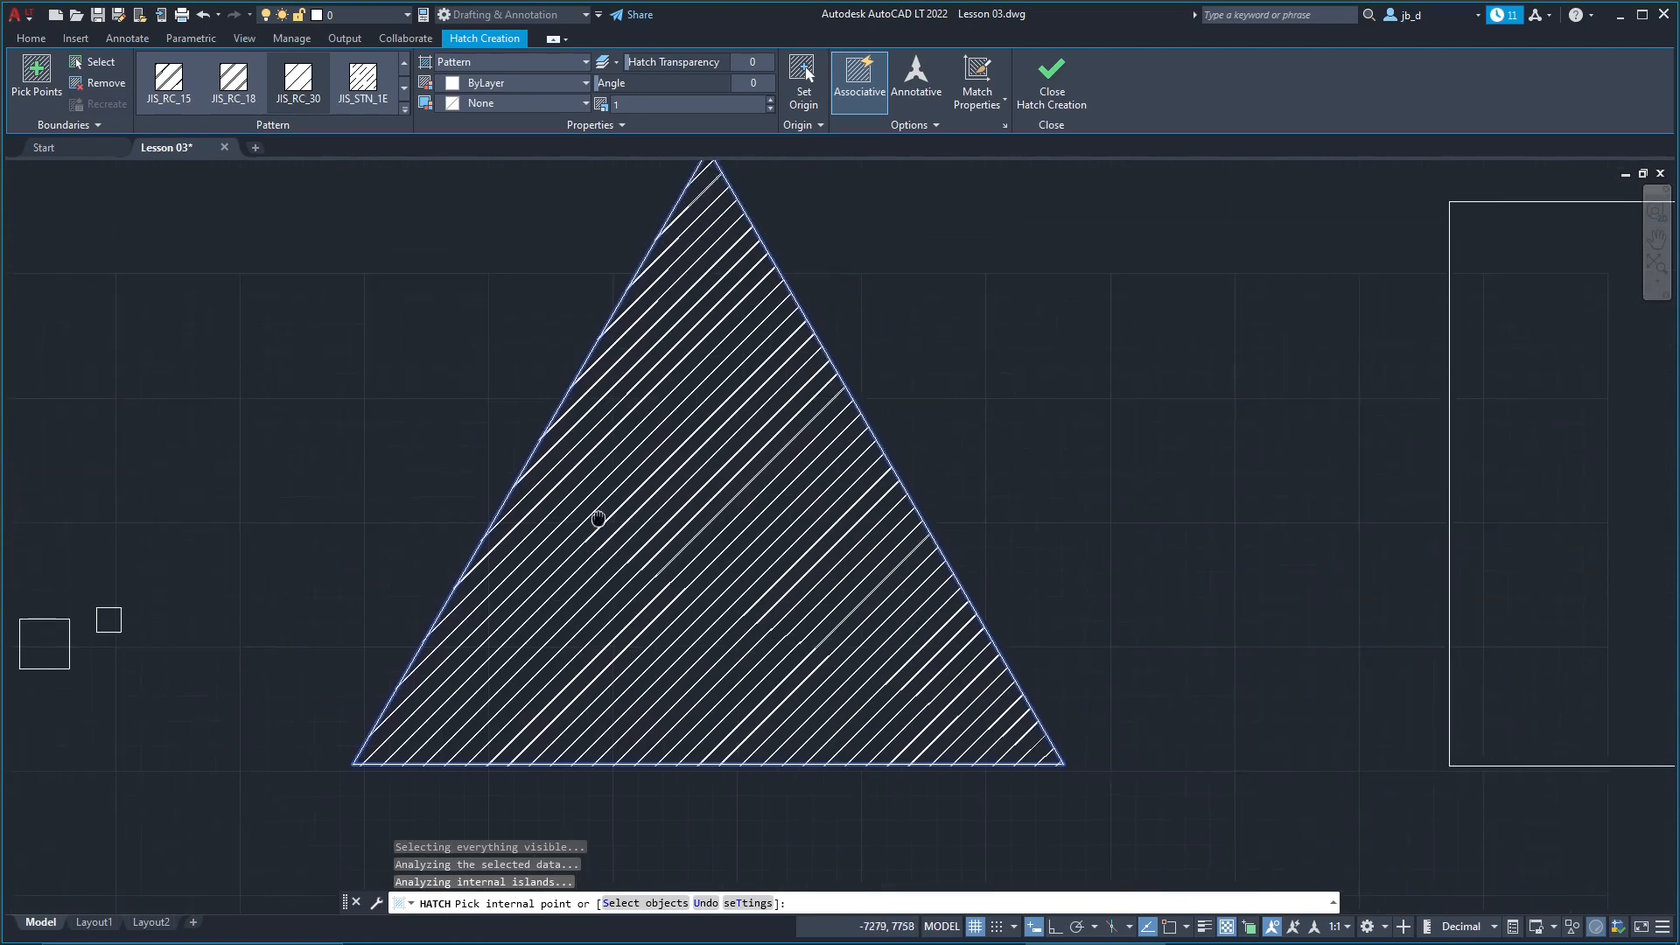
pyautogui.scroll(-6, 616, 516)
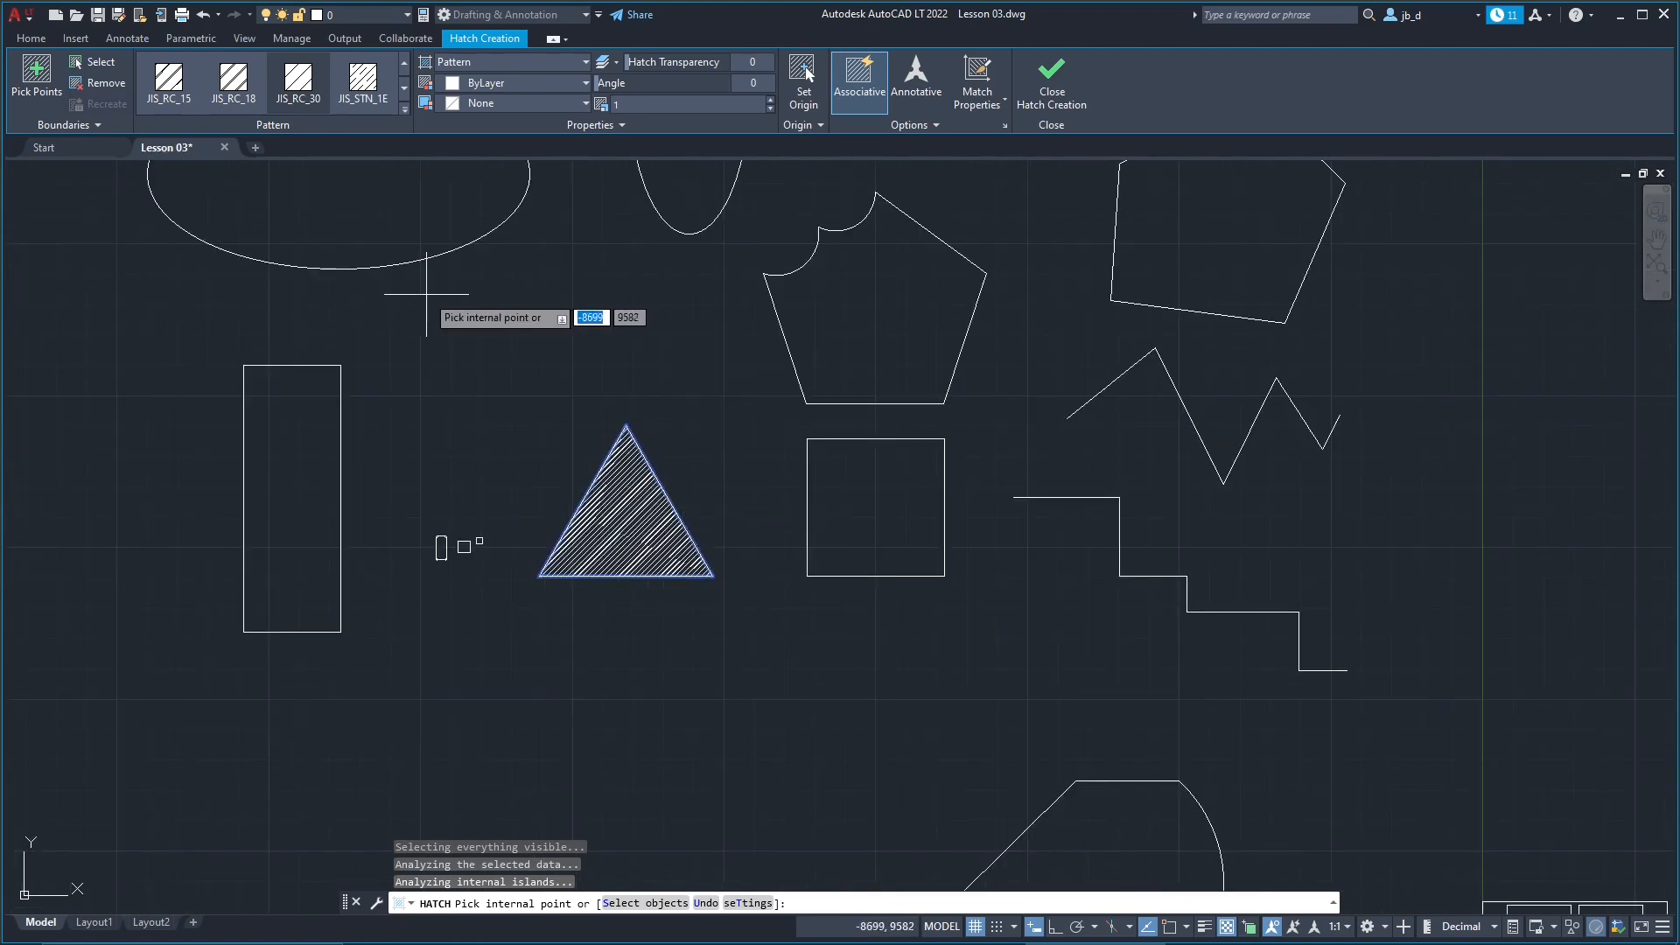
pyautogui.click(846, 487)
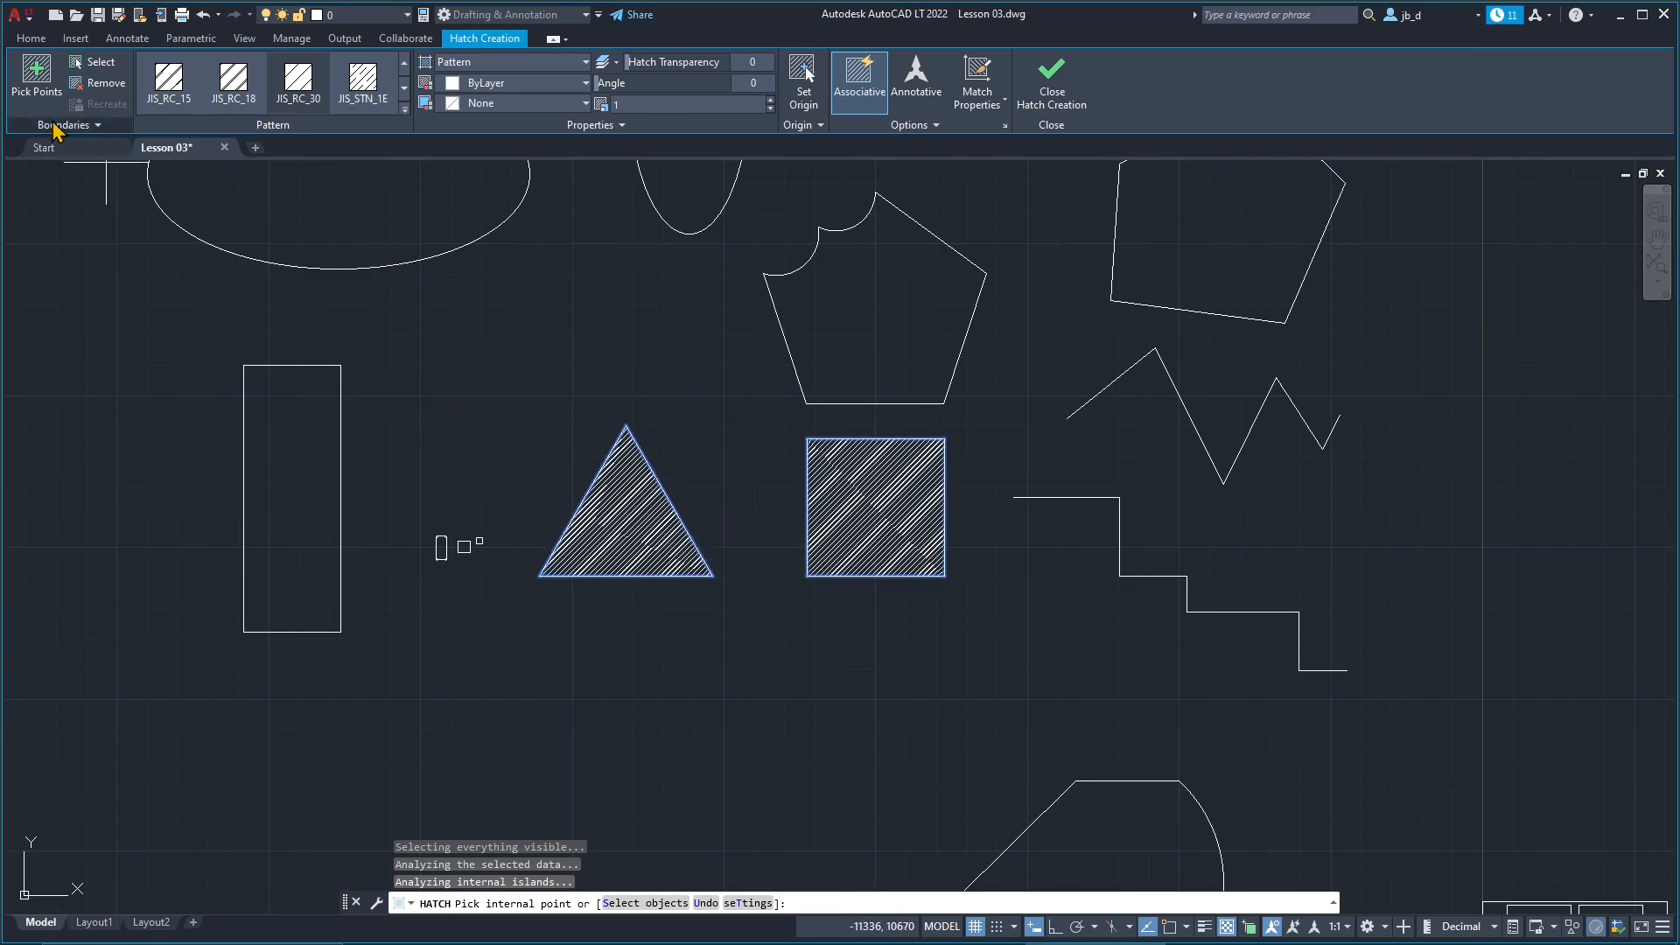
pyautogui.click(1070, 107)
pyautogui.scroll(-3, 670, 422)
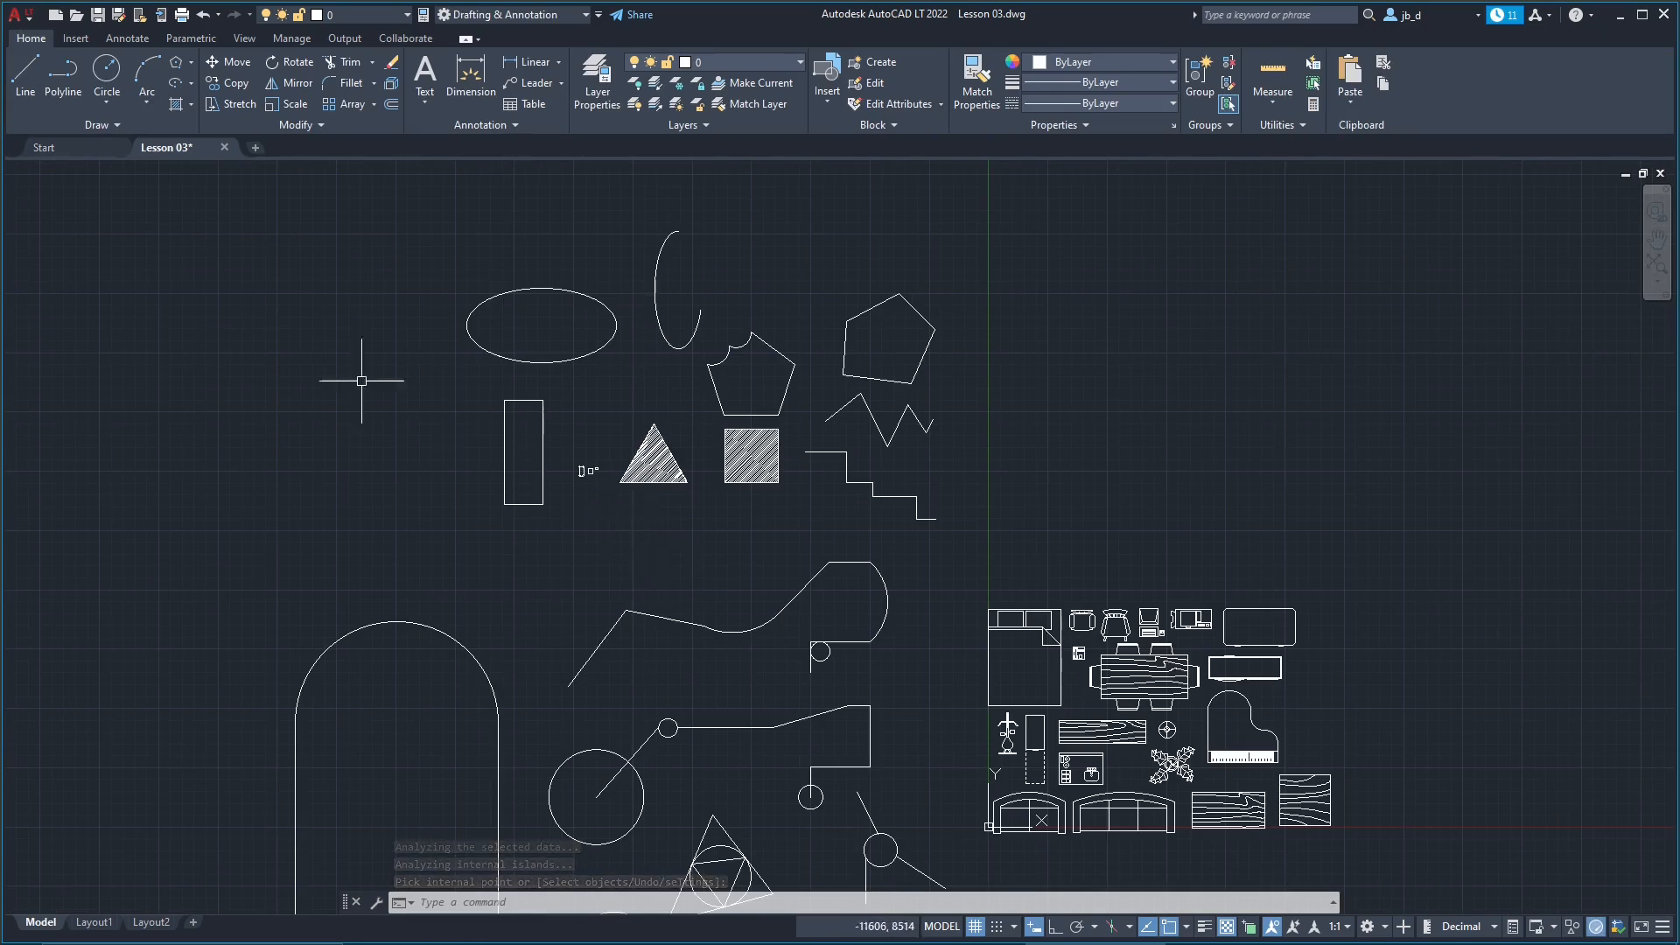
# Step: Try to fill the open elliptical arc with a blue and yellow gradient by selecting the arc as the boundary object
pyautogui.scroll(2, 679, 517)
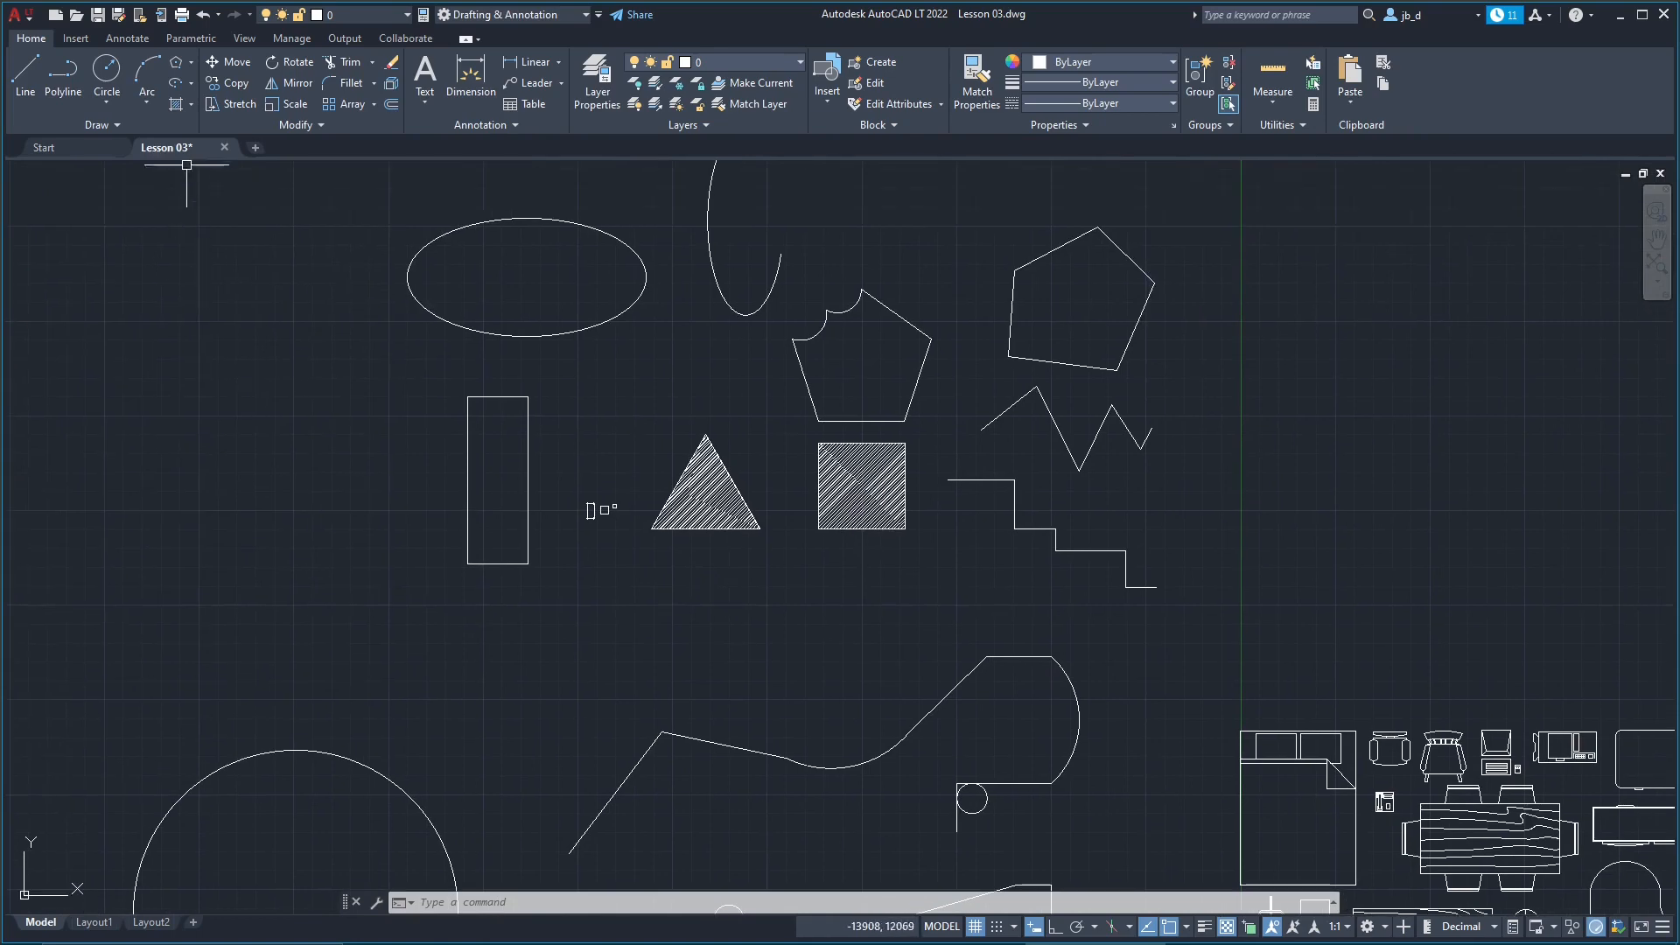
pyautogui.click(191, 104)
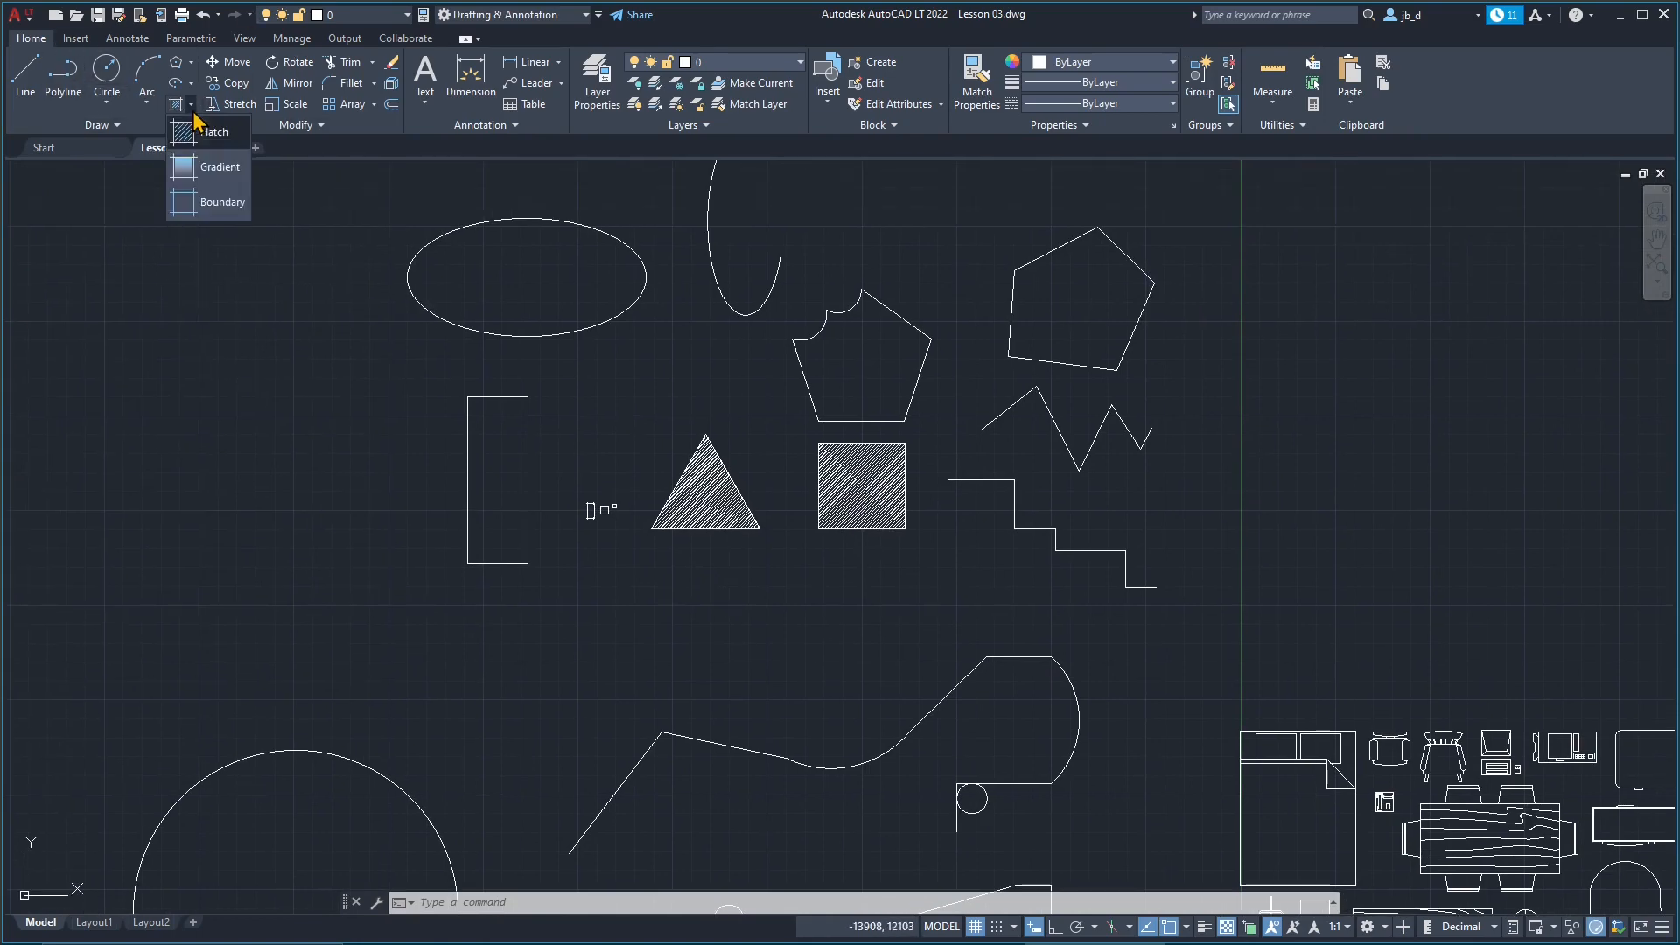
pyautogui.click(208, 176)
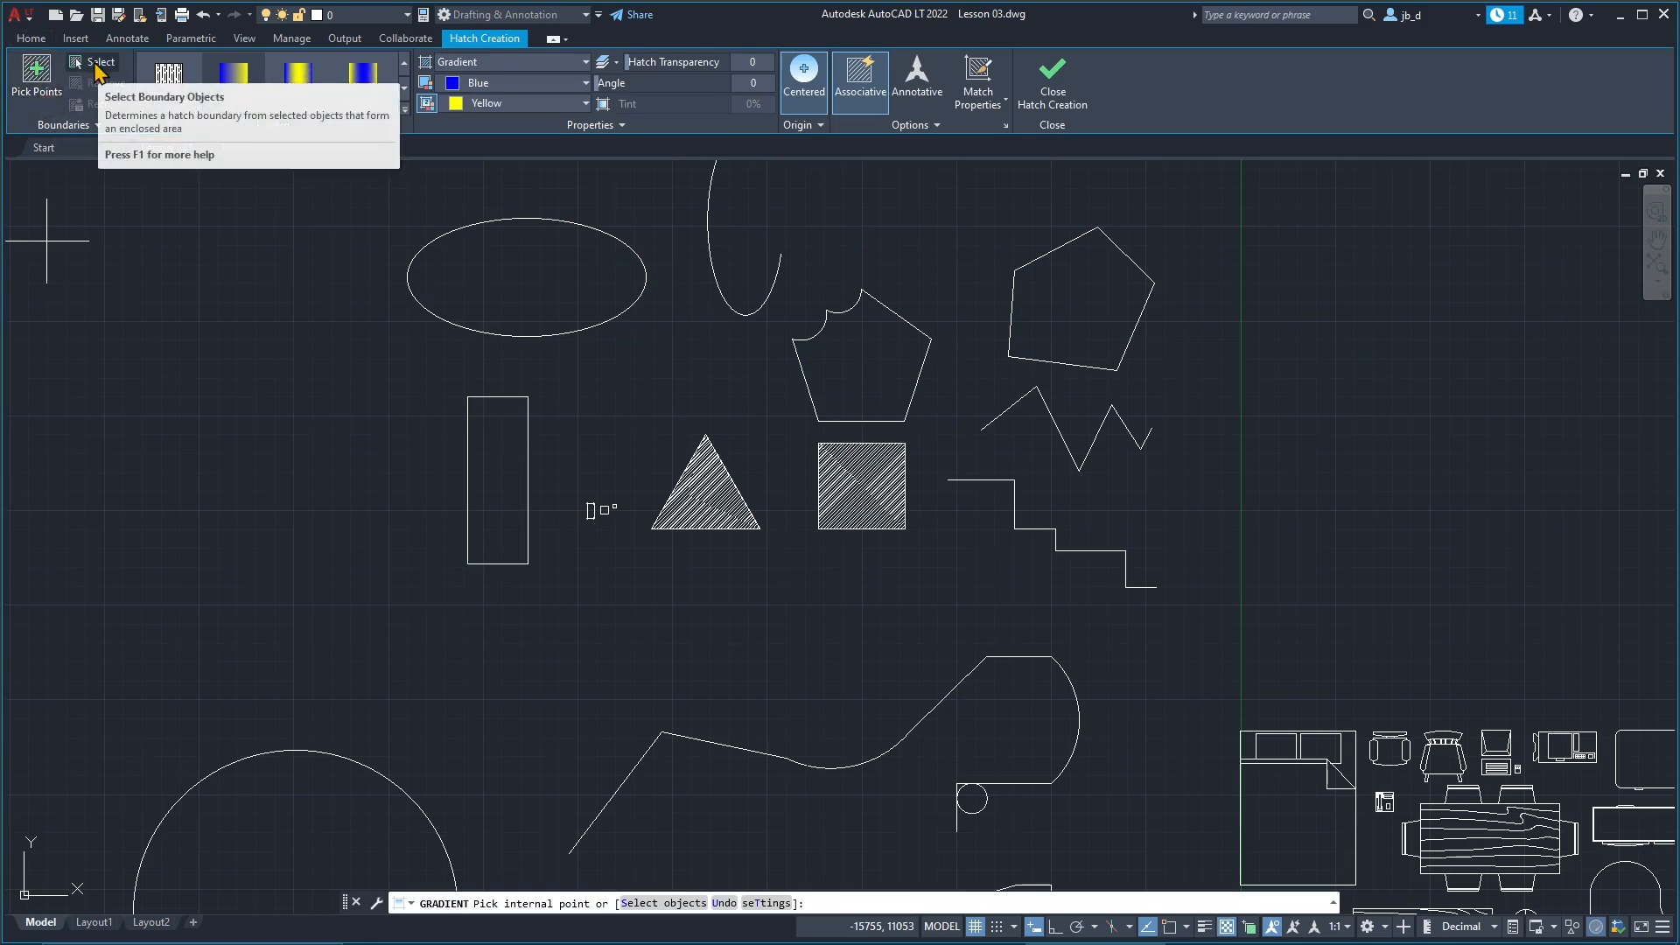
pyautogui.click(98, 72)
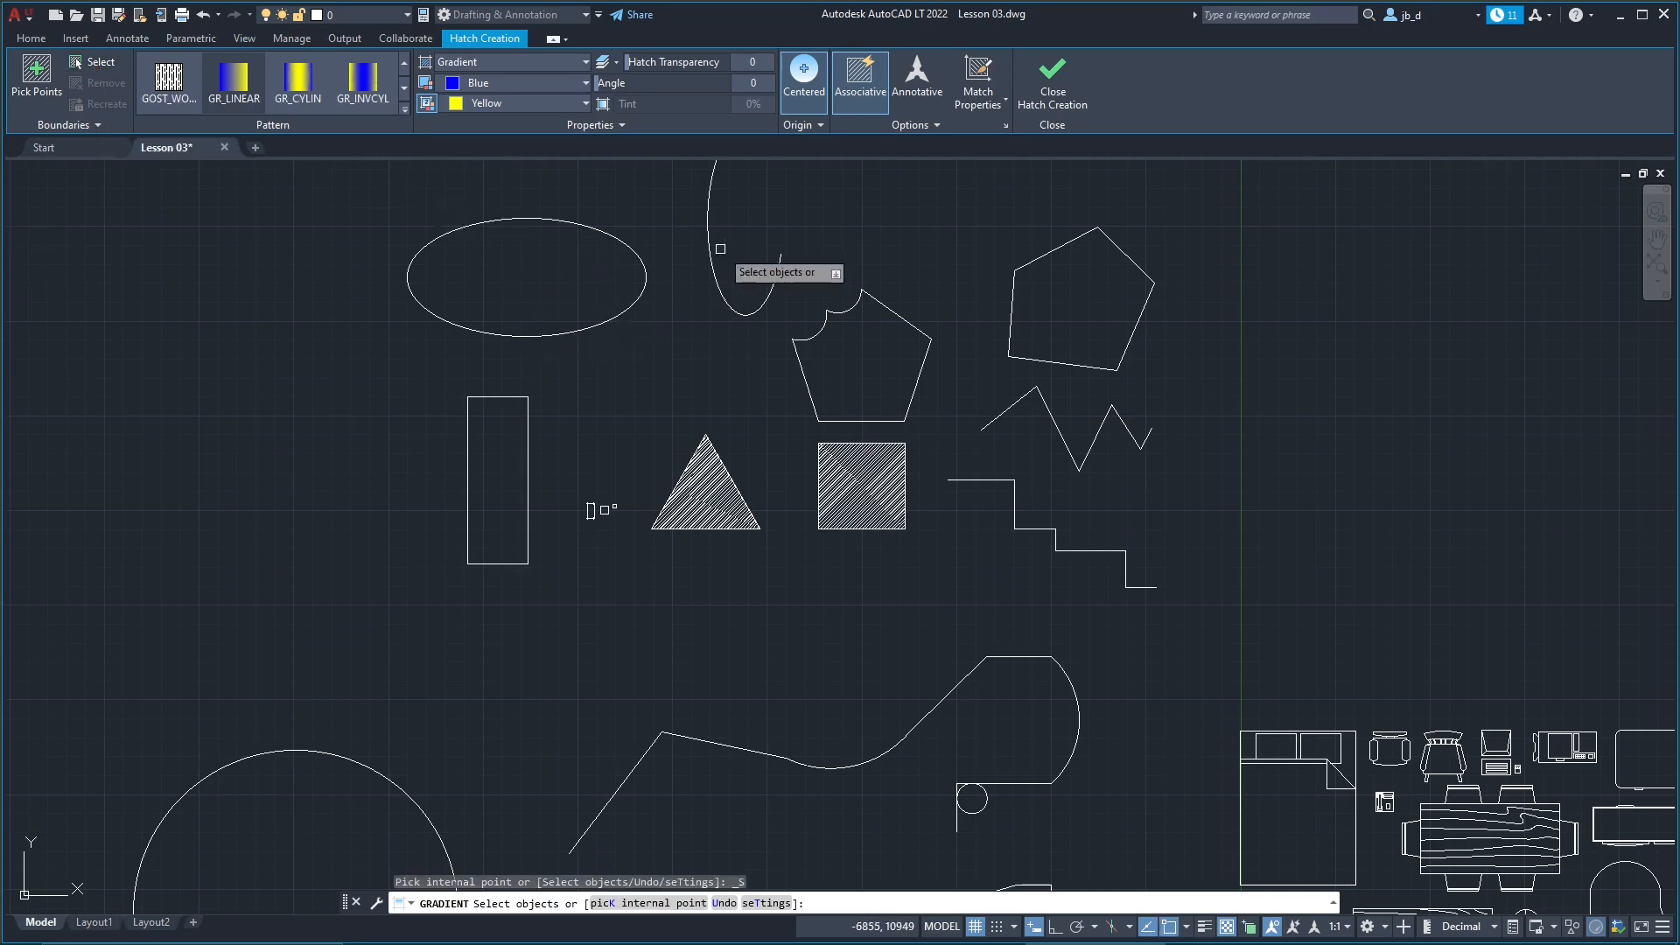
pyautogui.click(709, 252)
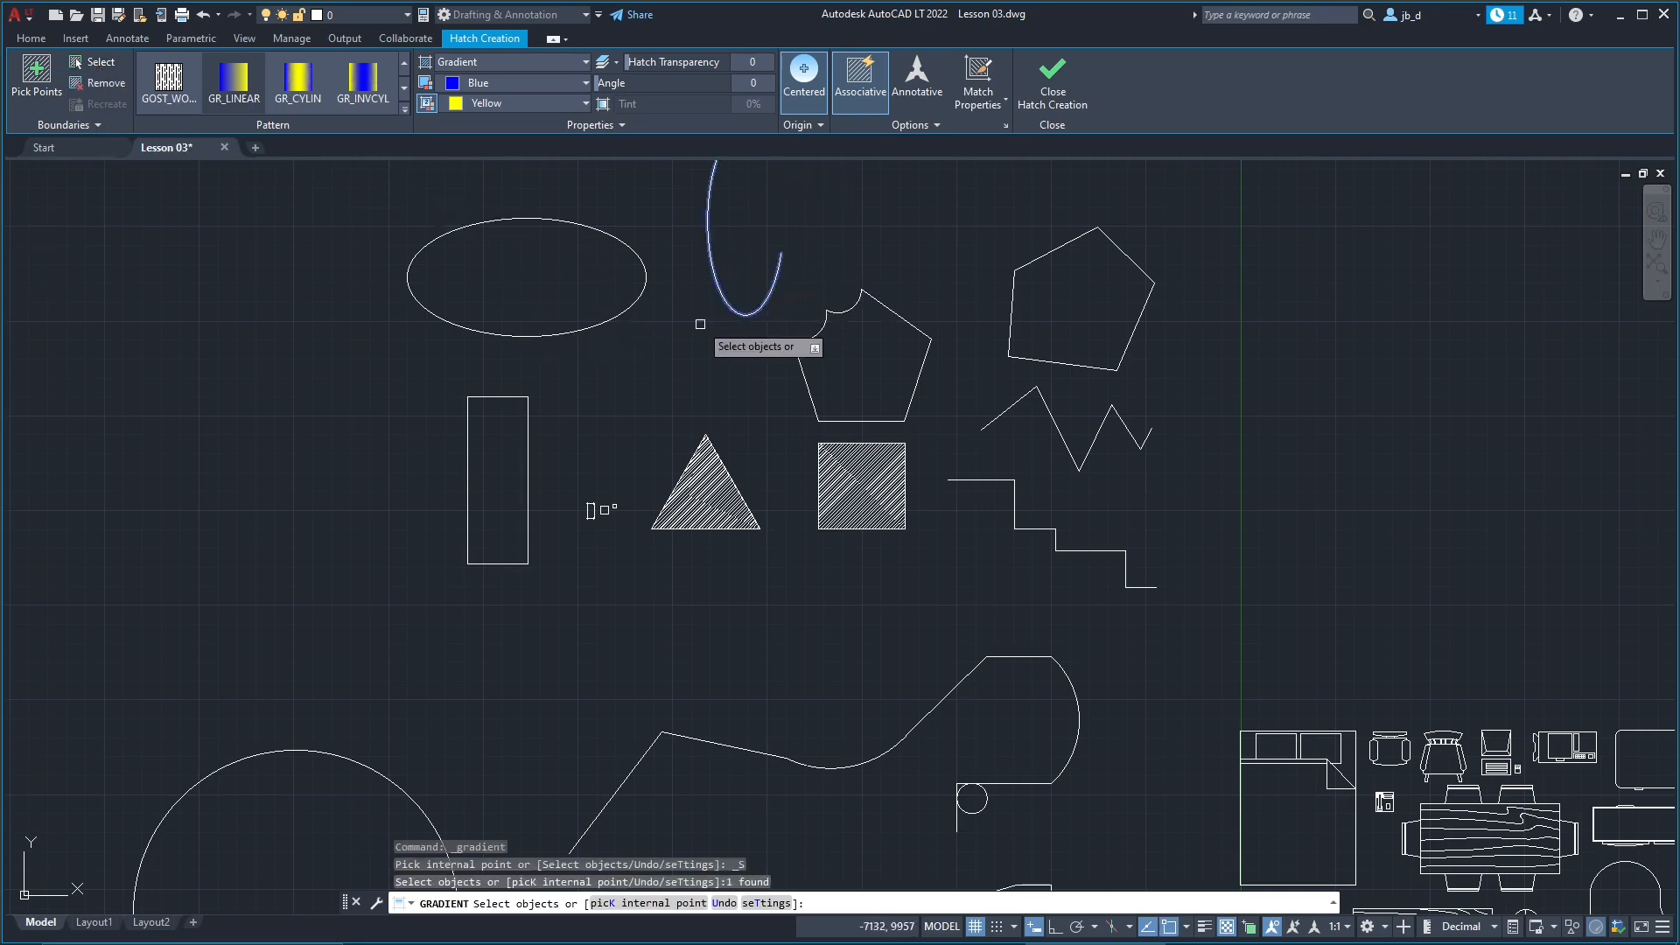
pyautogui.moveTo(795, 254); pyautogui.dragTo(743, 373, button='middle')
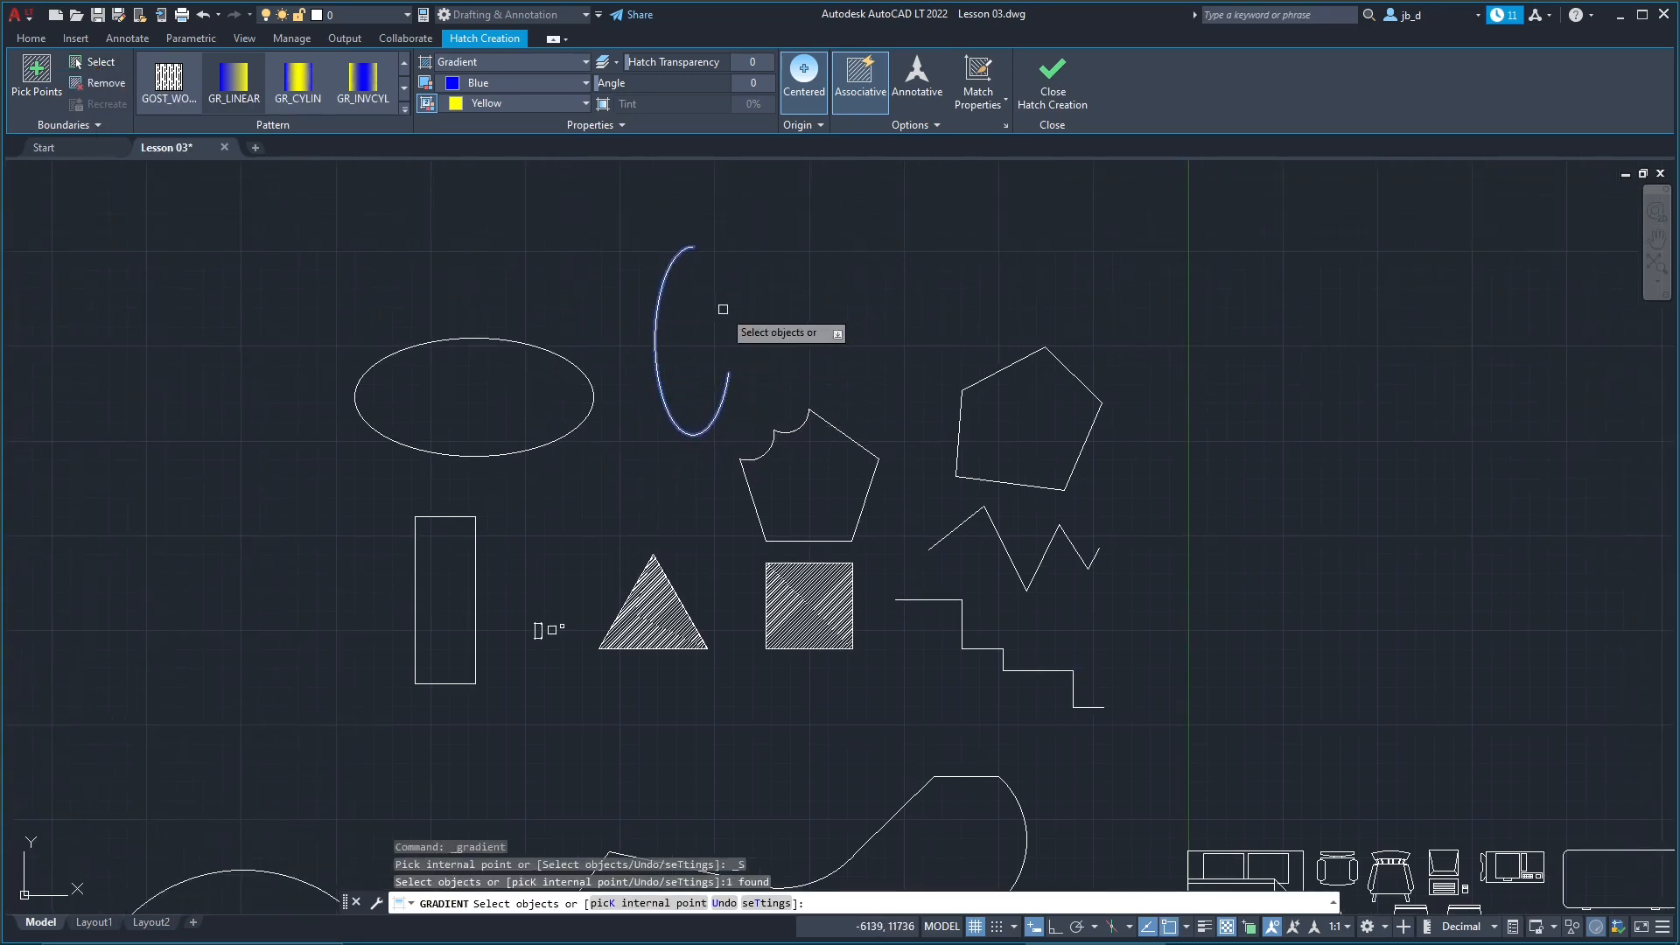
pyautogui.press('Return')
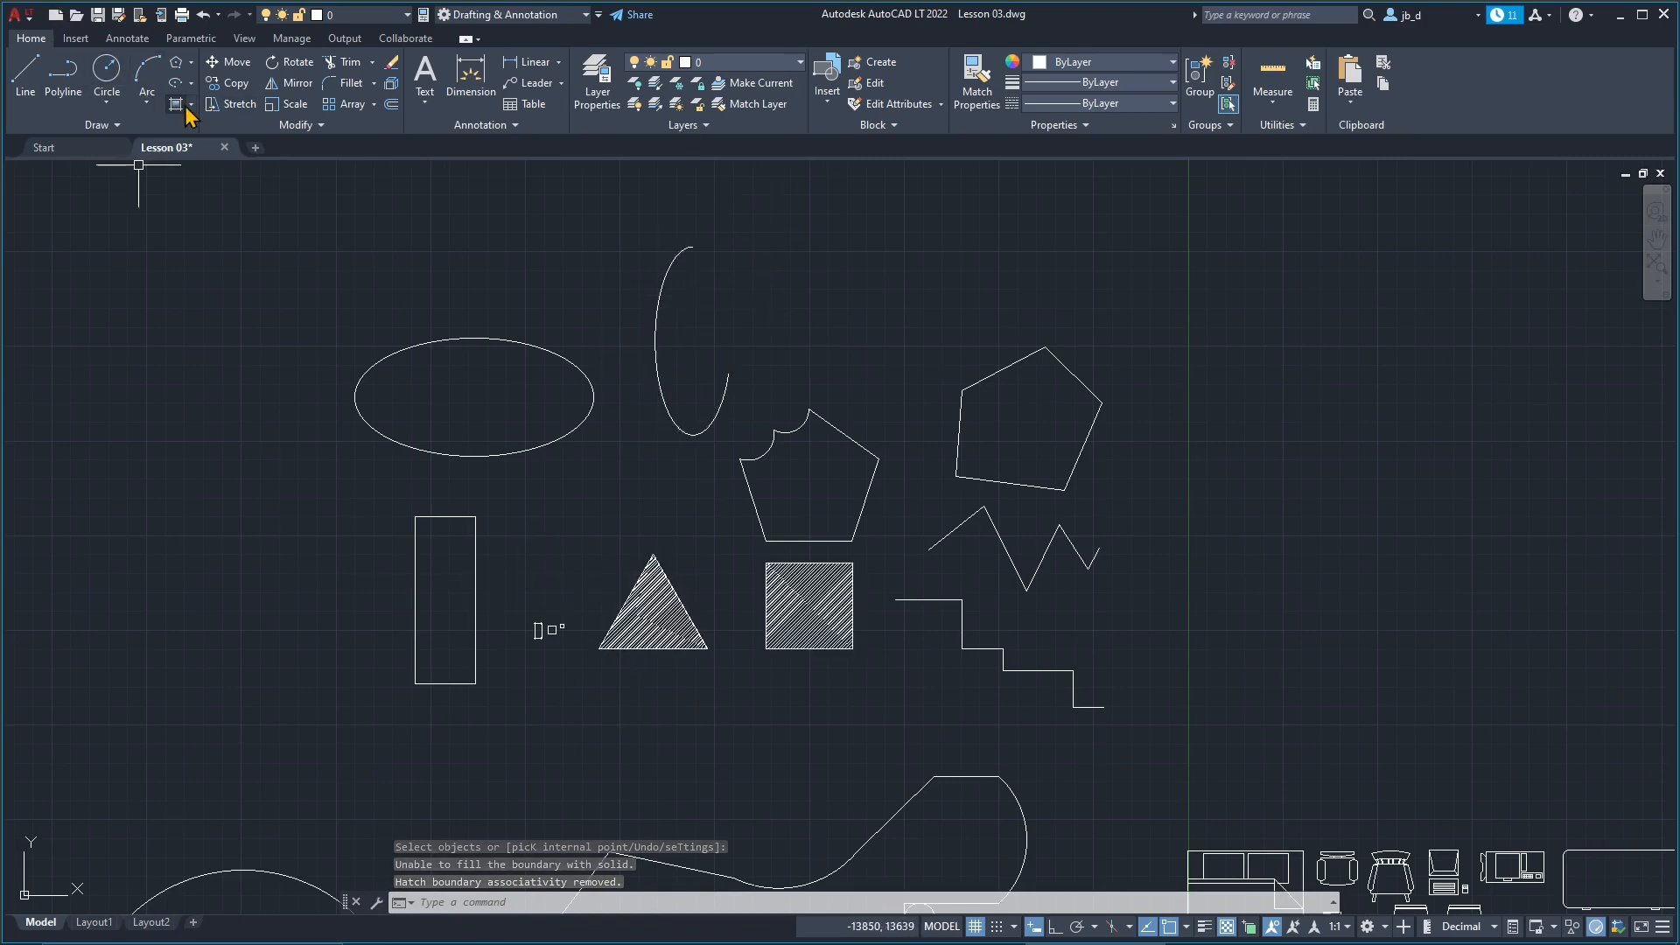
# Step: Keep the additional Draw tools pinned open and start the Spline command
pyautogui.click(25, 79)
pyautogui.click(99, 126)
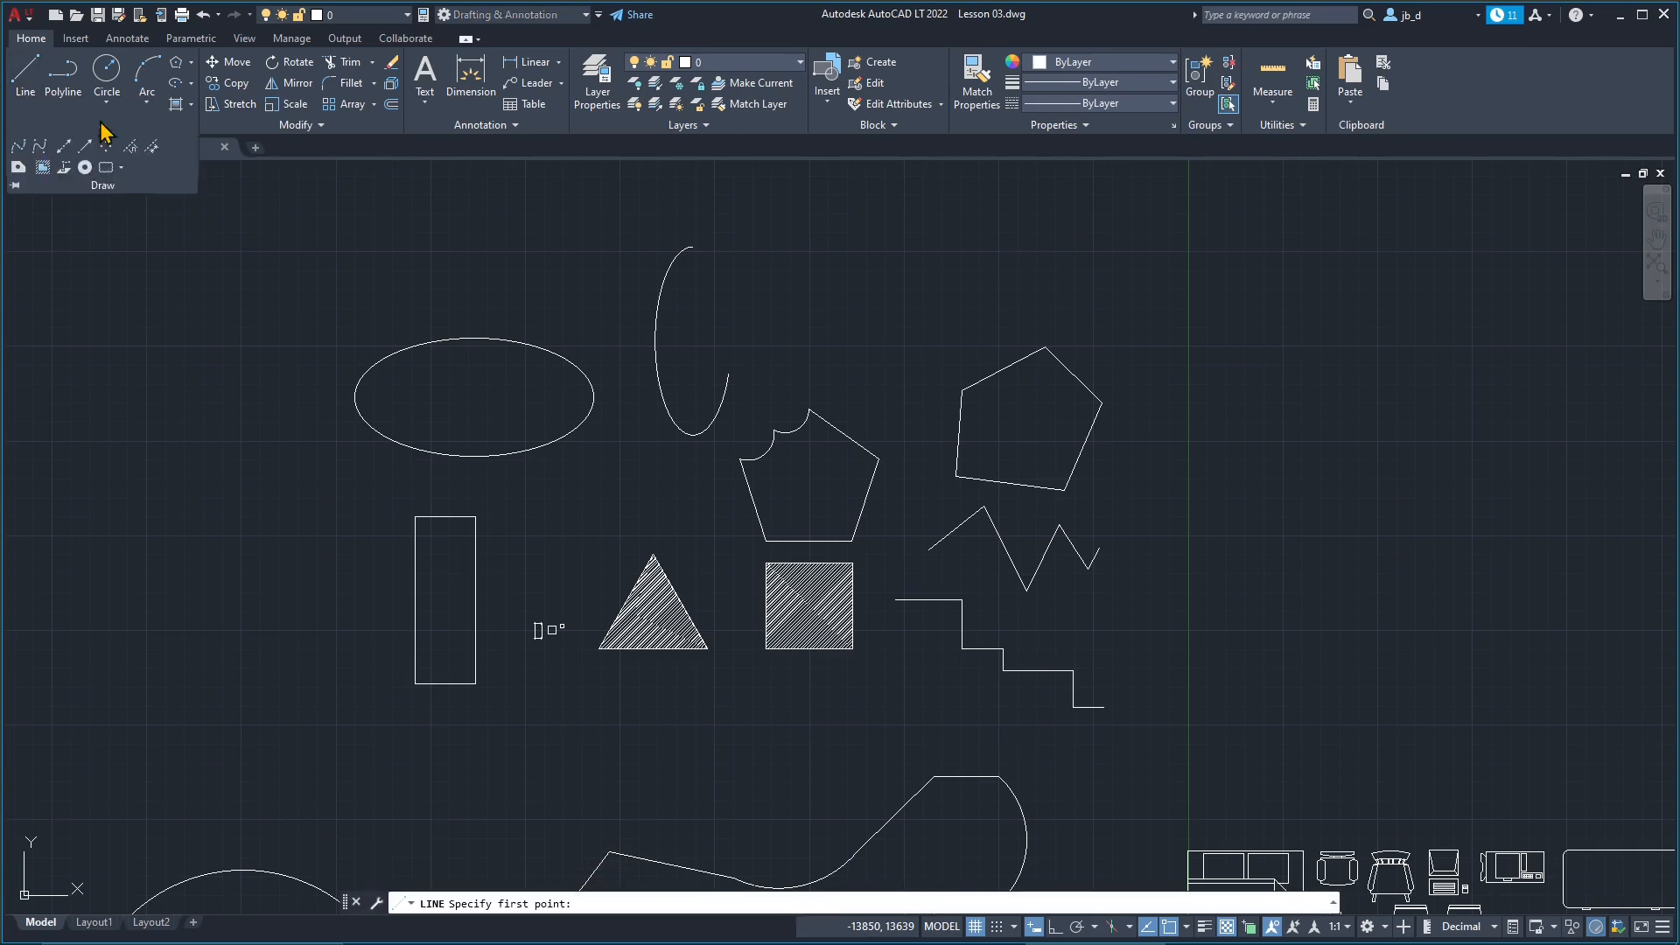
pyautogui.click(14, 187)
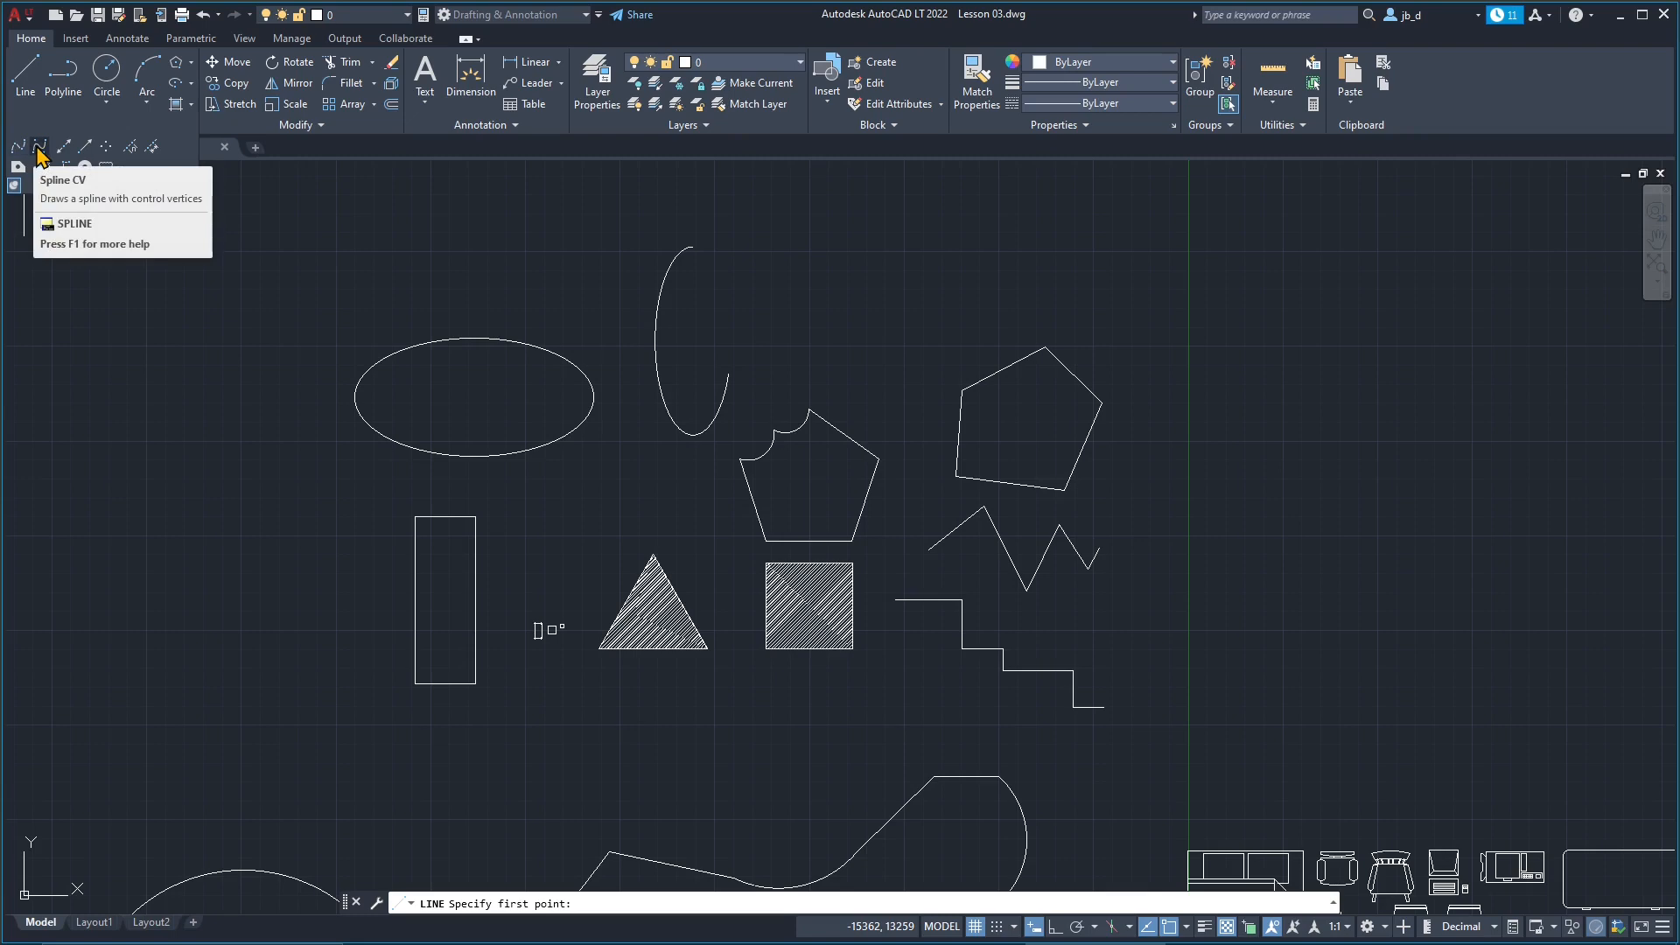
pyautogui.click(38, 150)
pyautogui.scroll(-4, 637, 366)
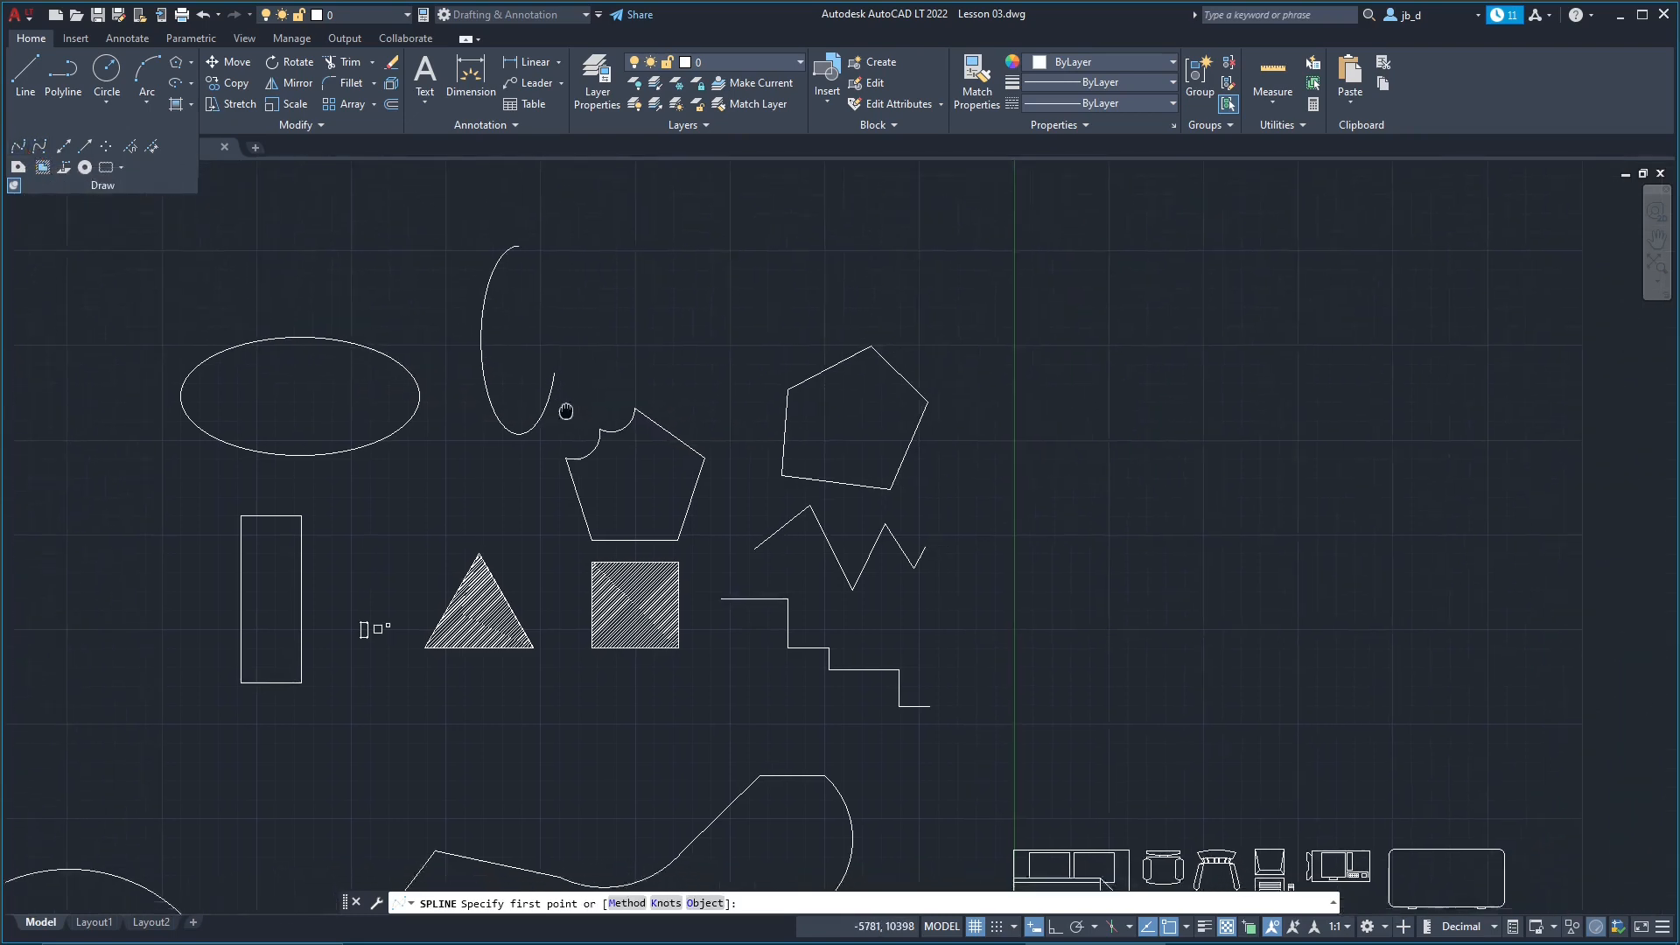
# Step: Draw an open wavy spline through eight fit points in the empty area above the furniture blocks
pyautogui.scroll(3, 641, 588)
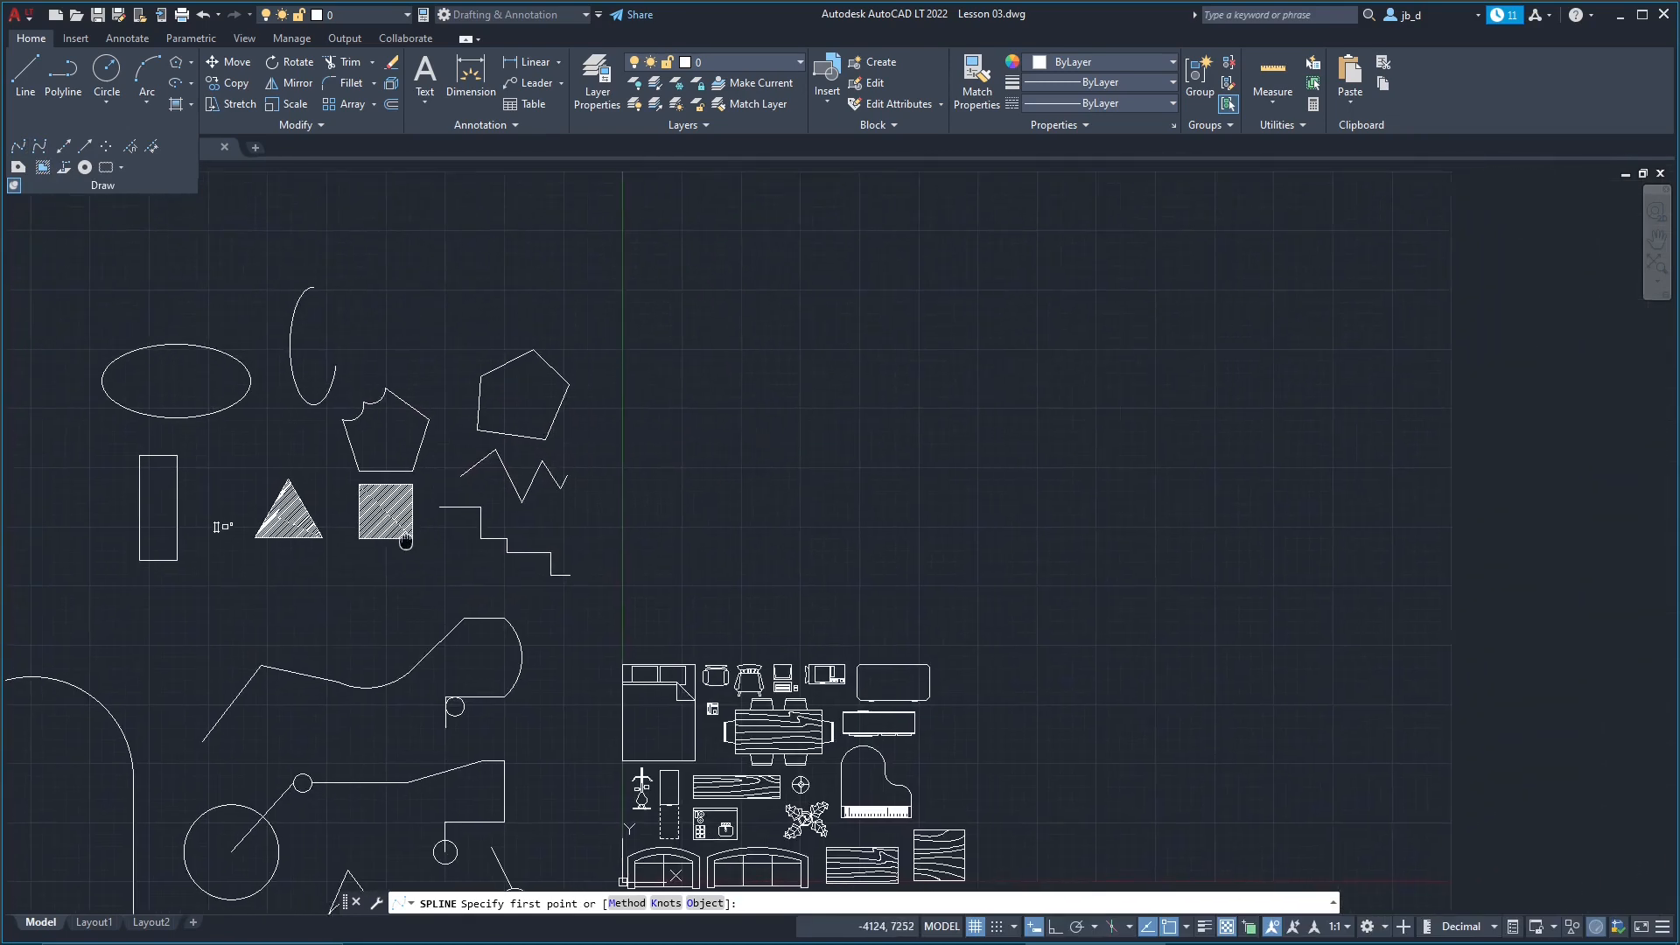
pyautogui.moveTo(599, 593); pyautogui.dragTo(518, 574, button='middle')
pyautogui.click(533, 594)
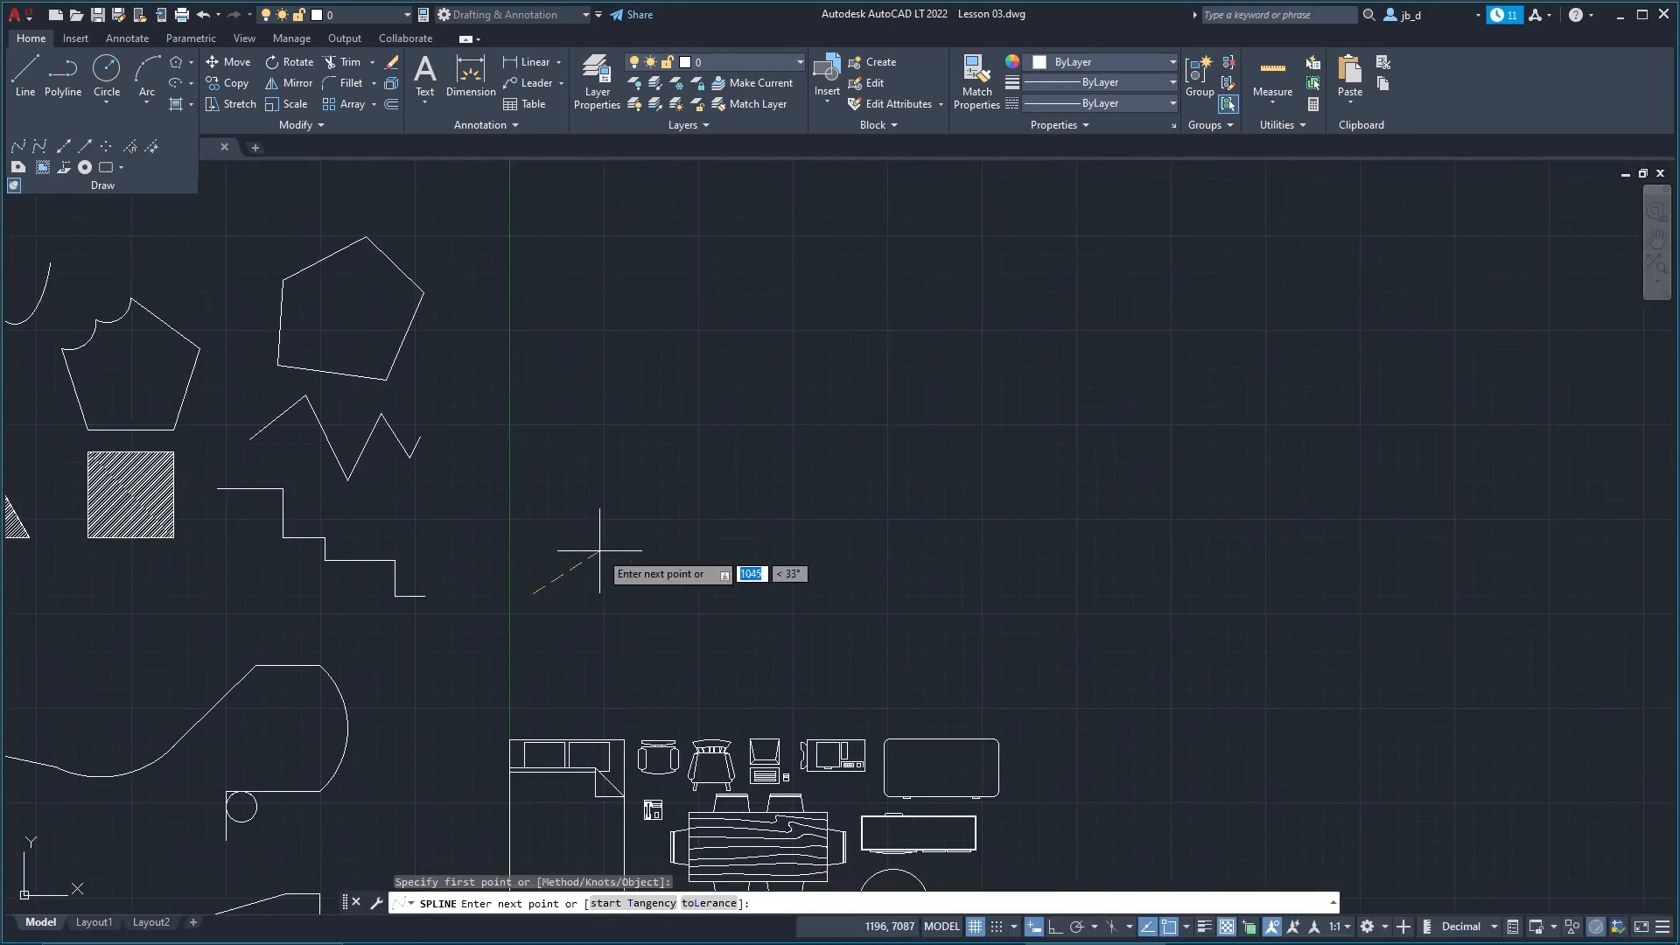
pyautogui.click(601, 551)
pyautogui.click(684, 599)
pyautogui.click(775, 546)
pyautogui.click(862, 591)
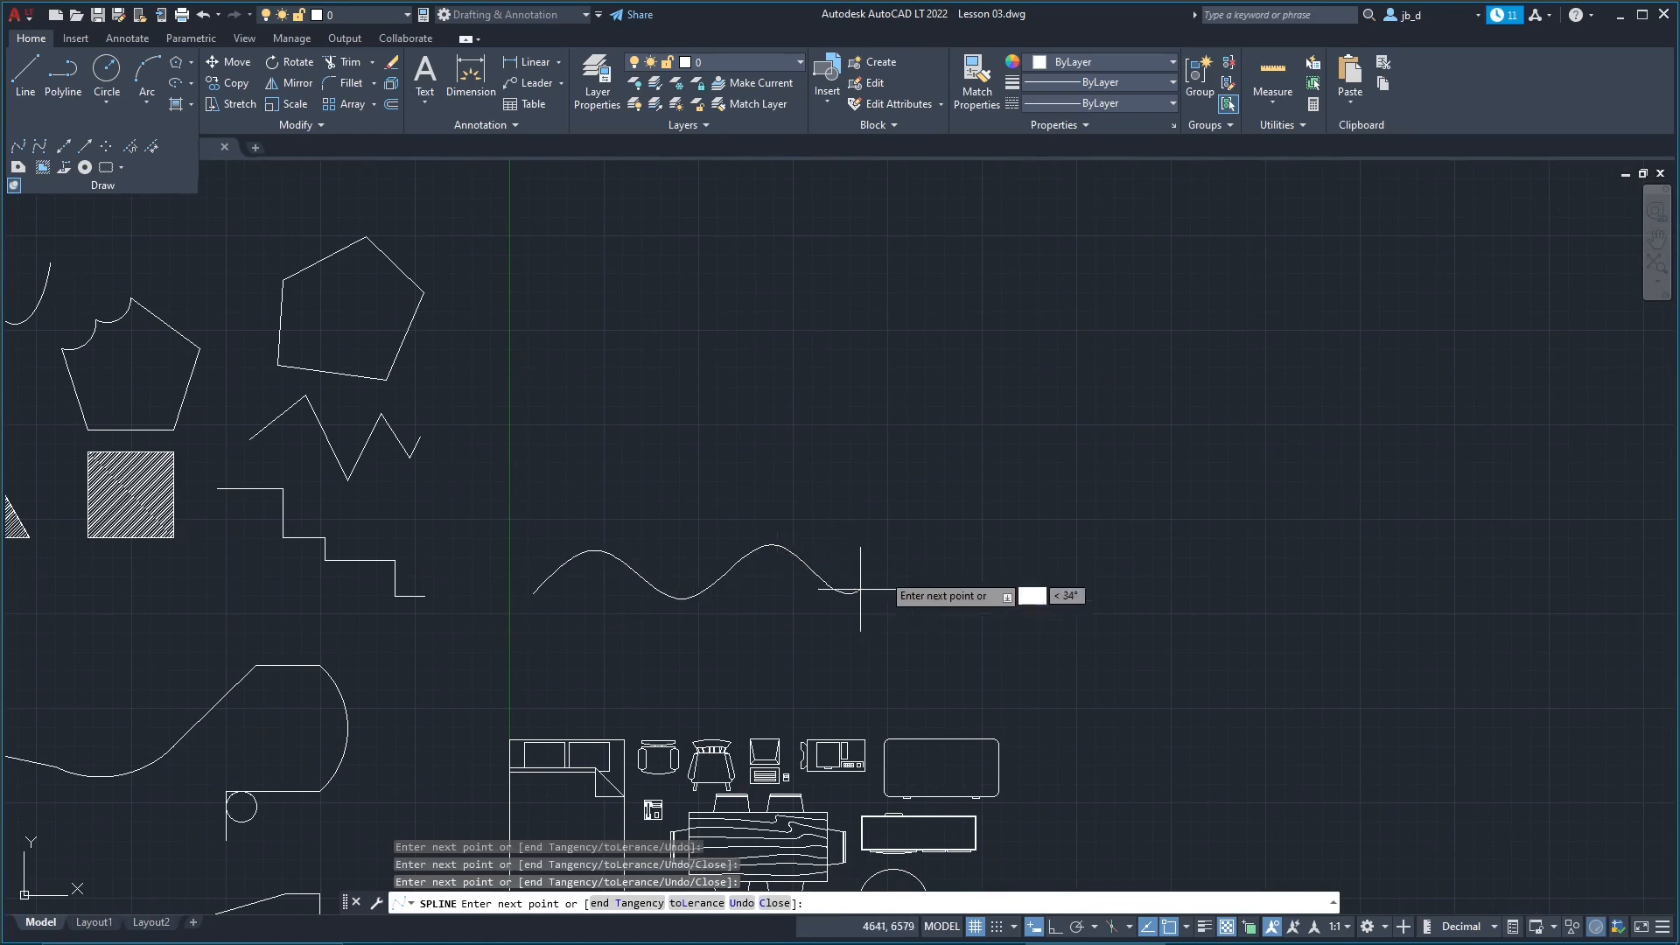
pyautogui.click(926, 522)
pyautogui.click(993, 588)
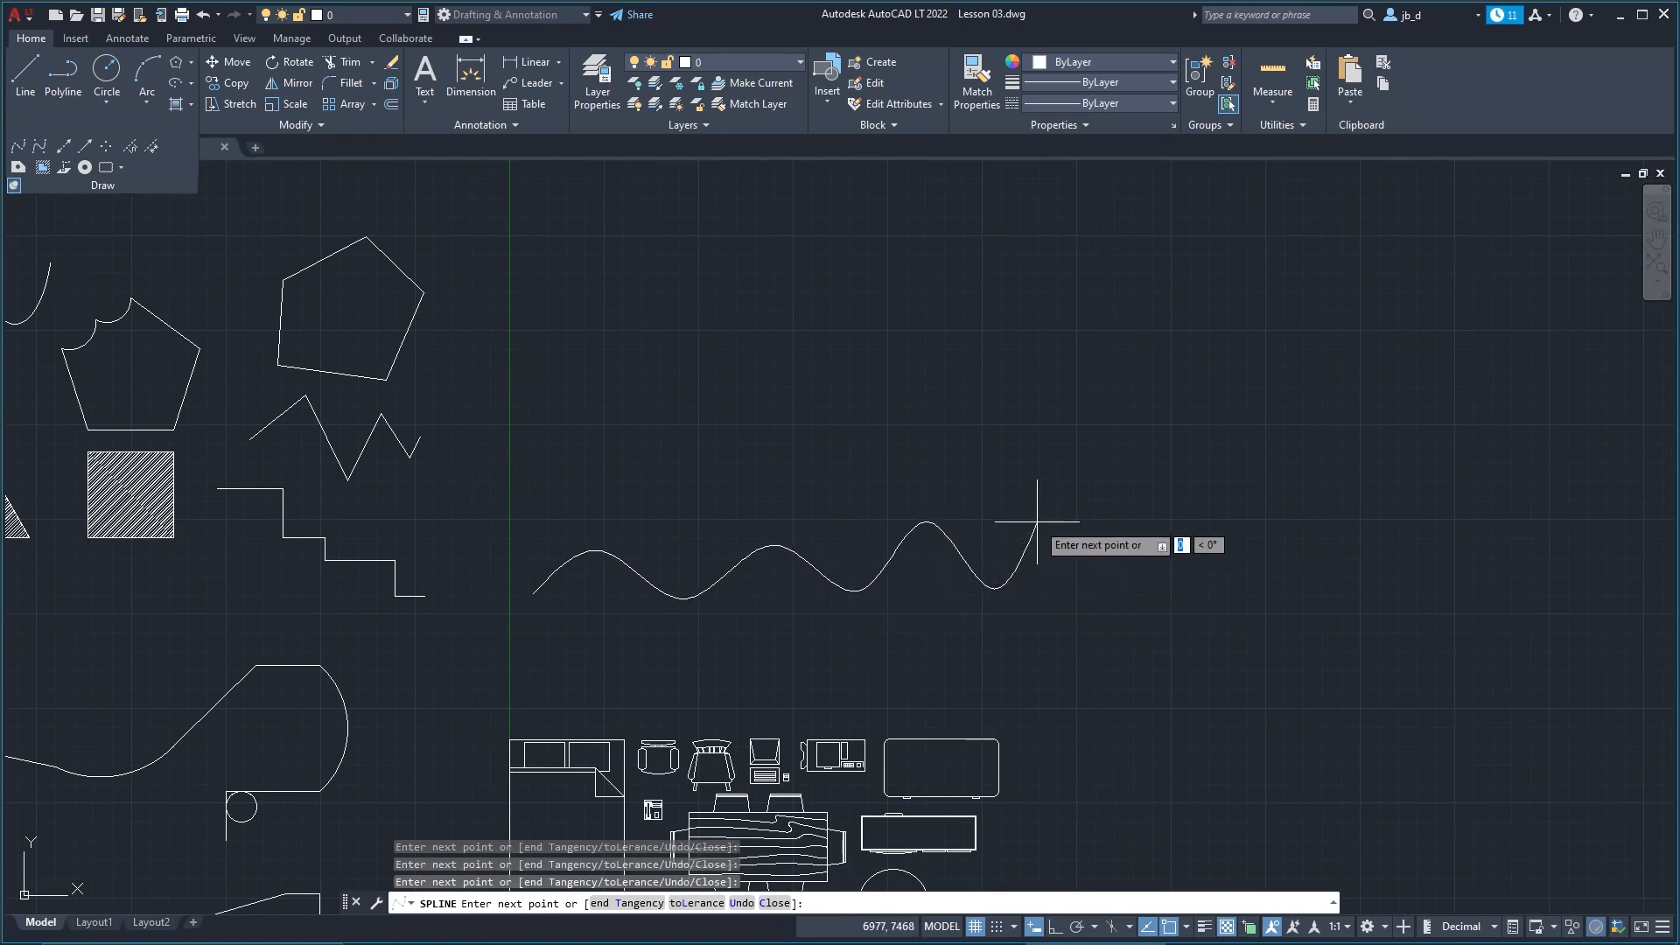
pyautogui.click(1037, 522)
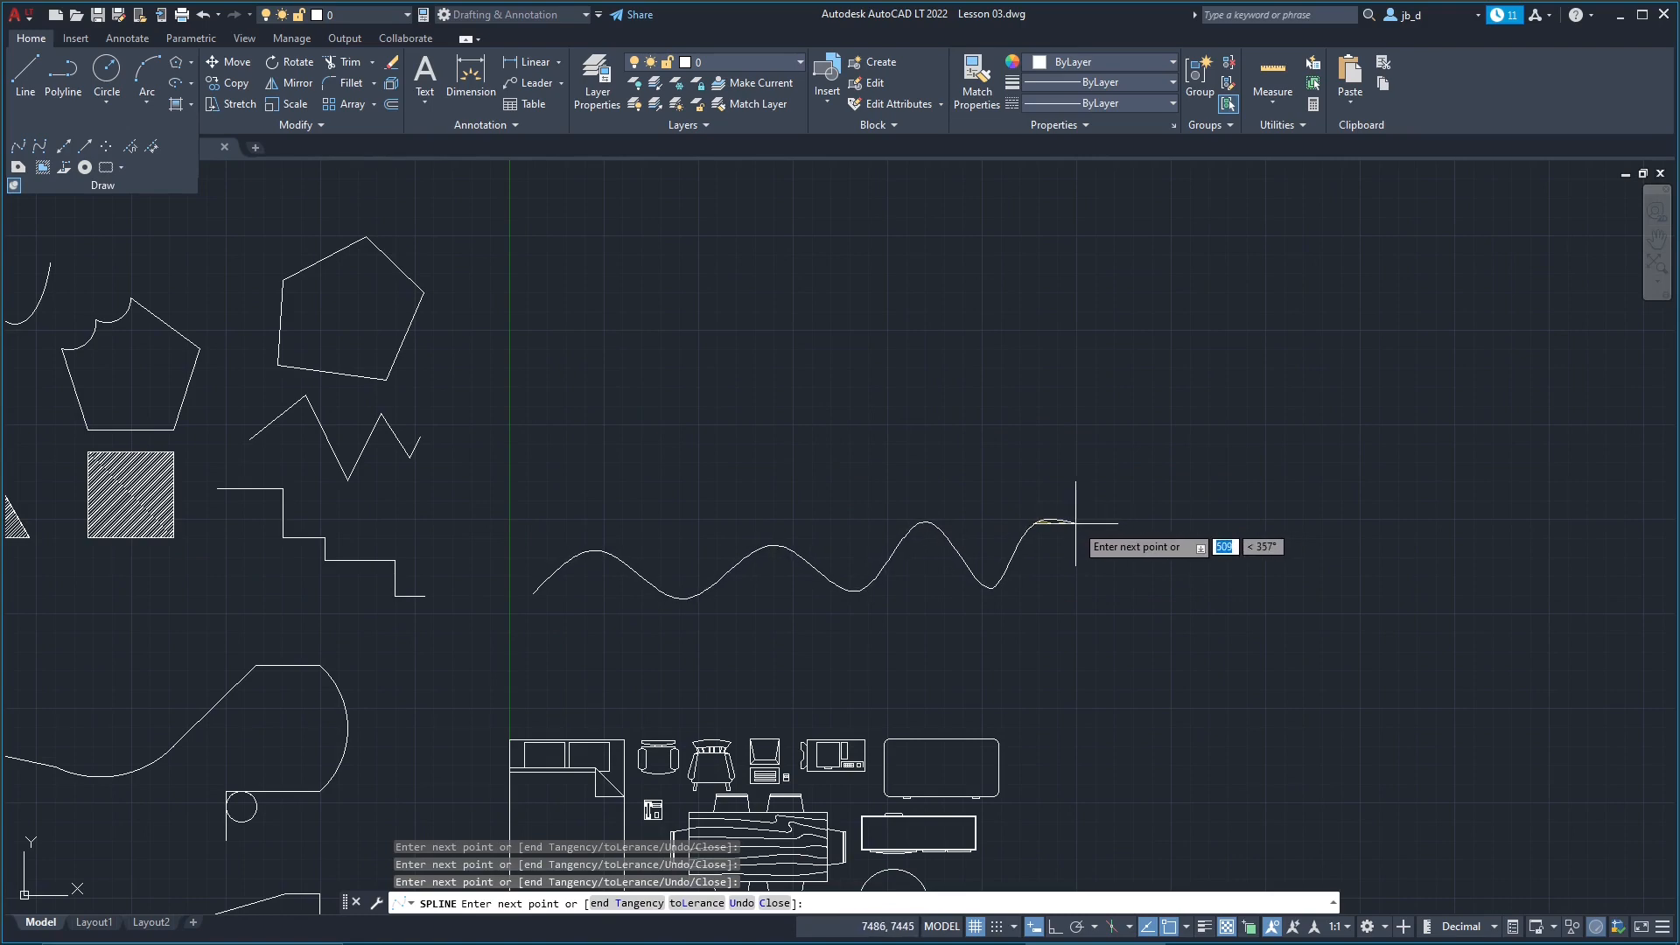
pyautogui.press('Return')
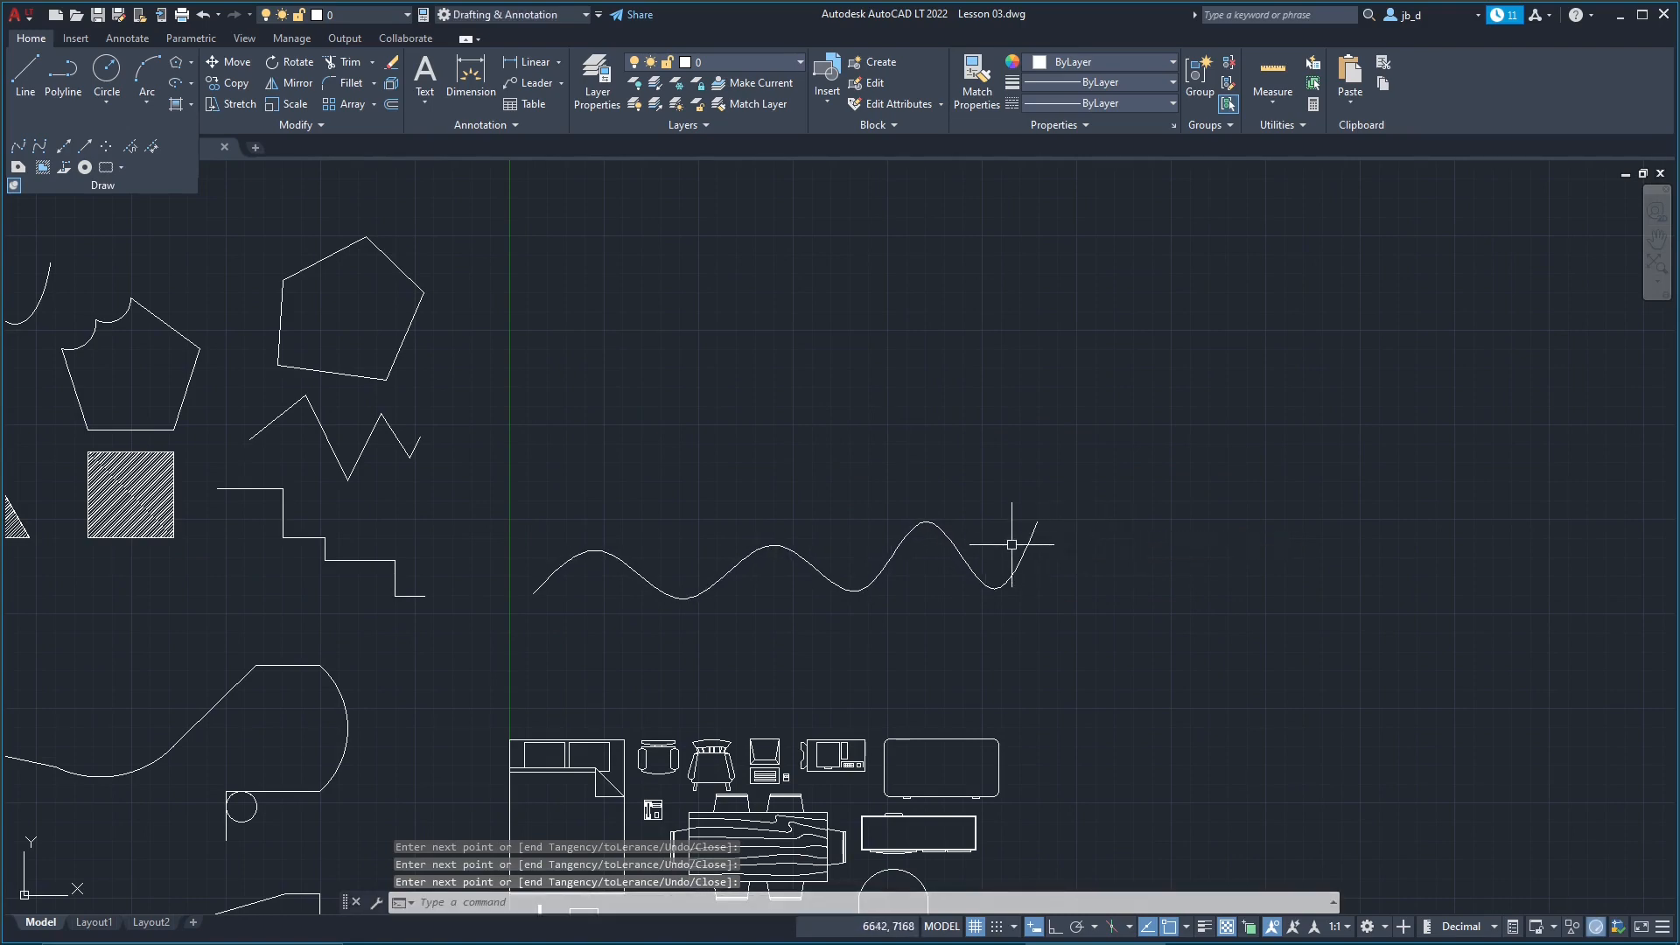
# Step: Reshape the new spline by moving its second fit point up and its third and fourth fit points down
pyautogui.click(634, 569)
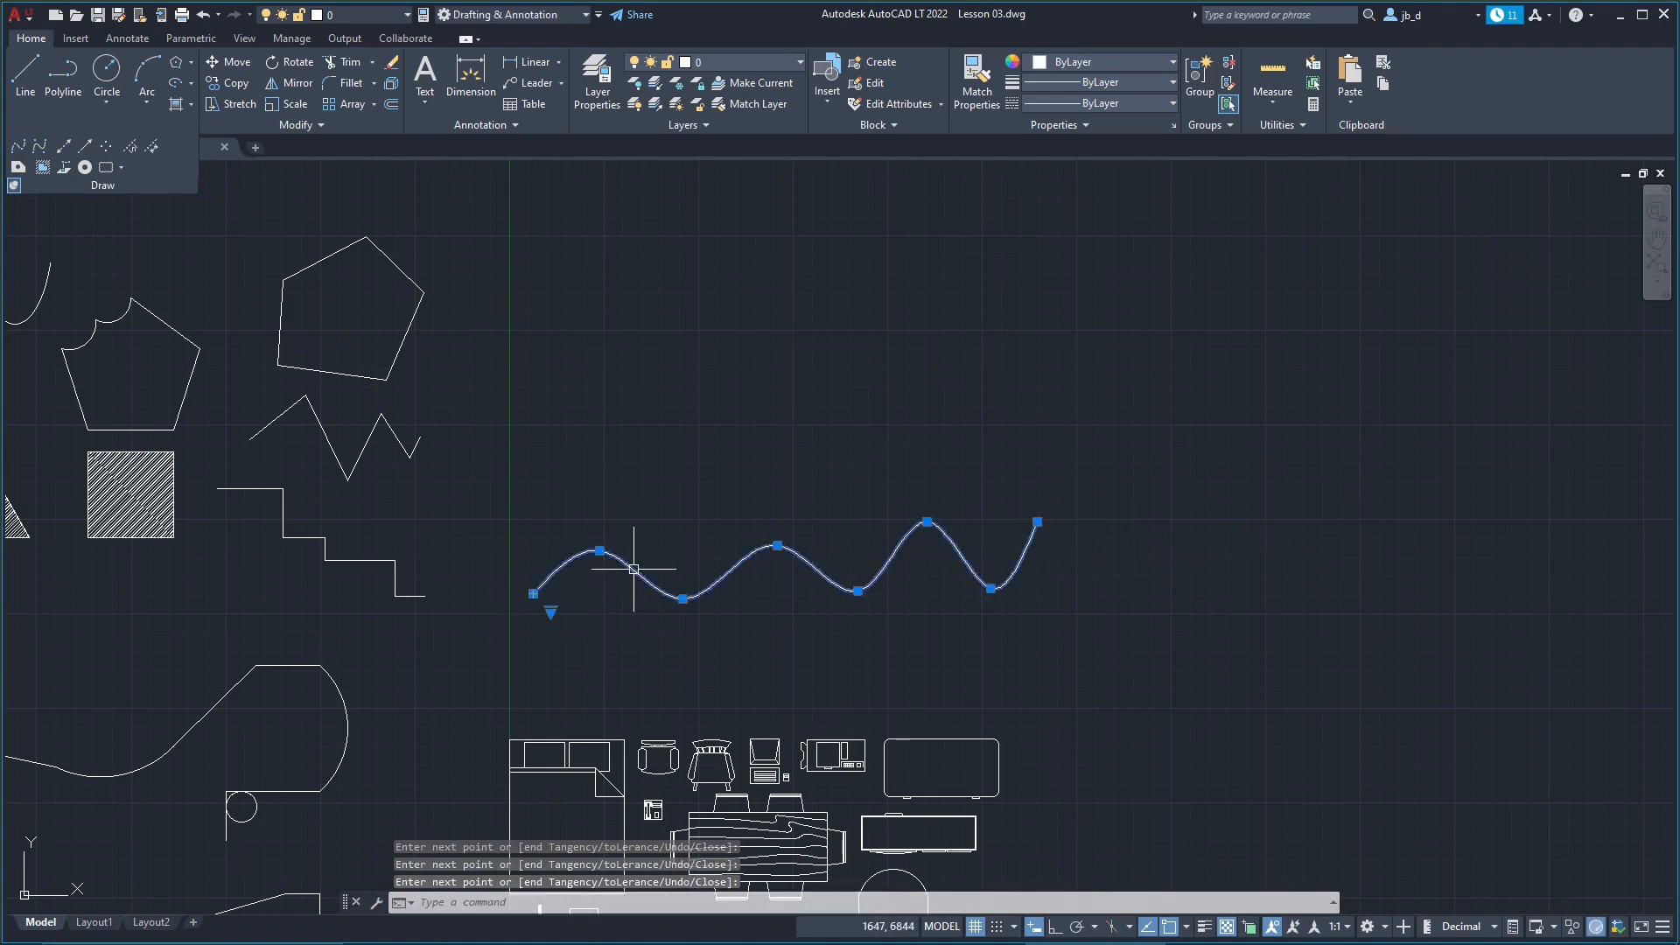
pyautogui.scroll(2, 659, 602)
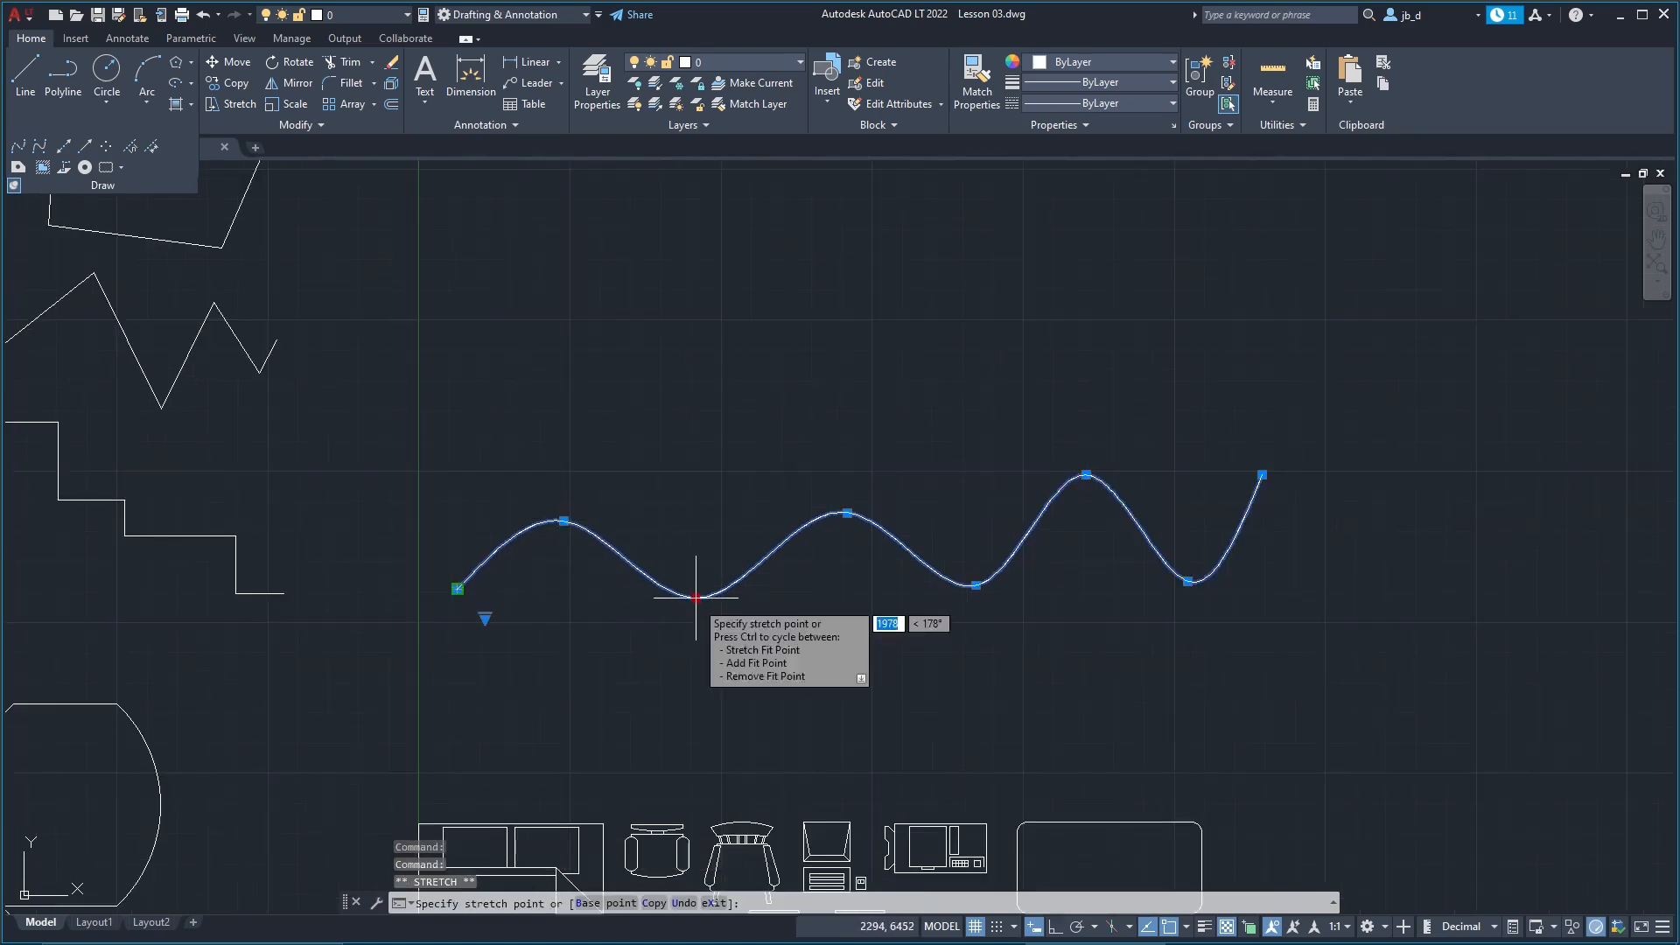
pyautogui.click(696, 598)
pyautogui.click(697, 628)
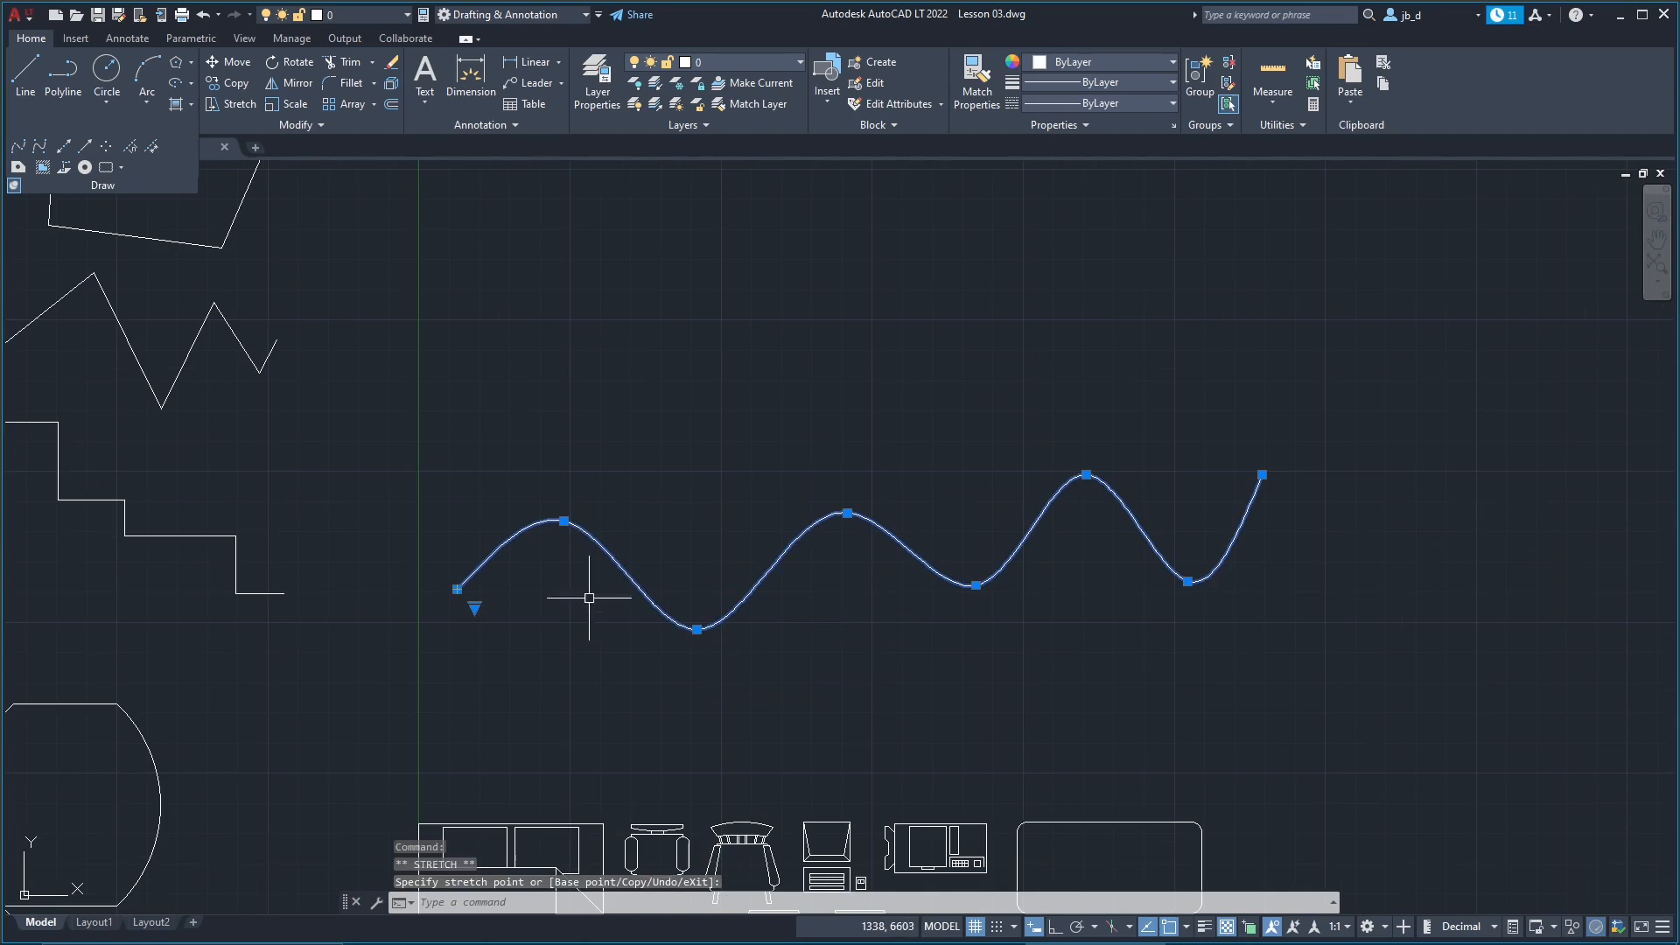
pyautogui.click(564, 520)
pyautogui.click(569, 503)
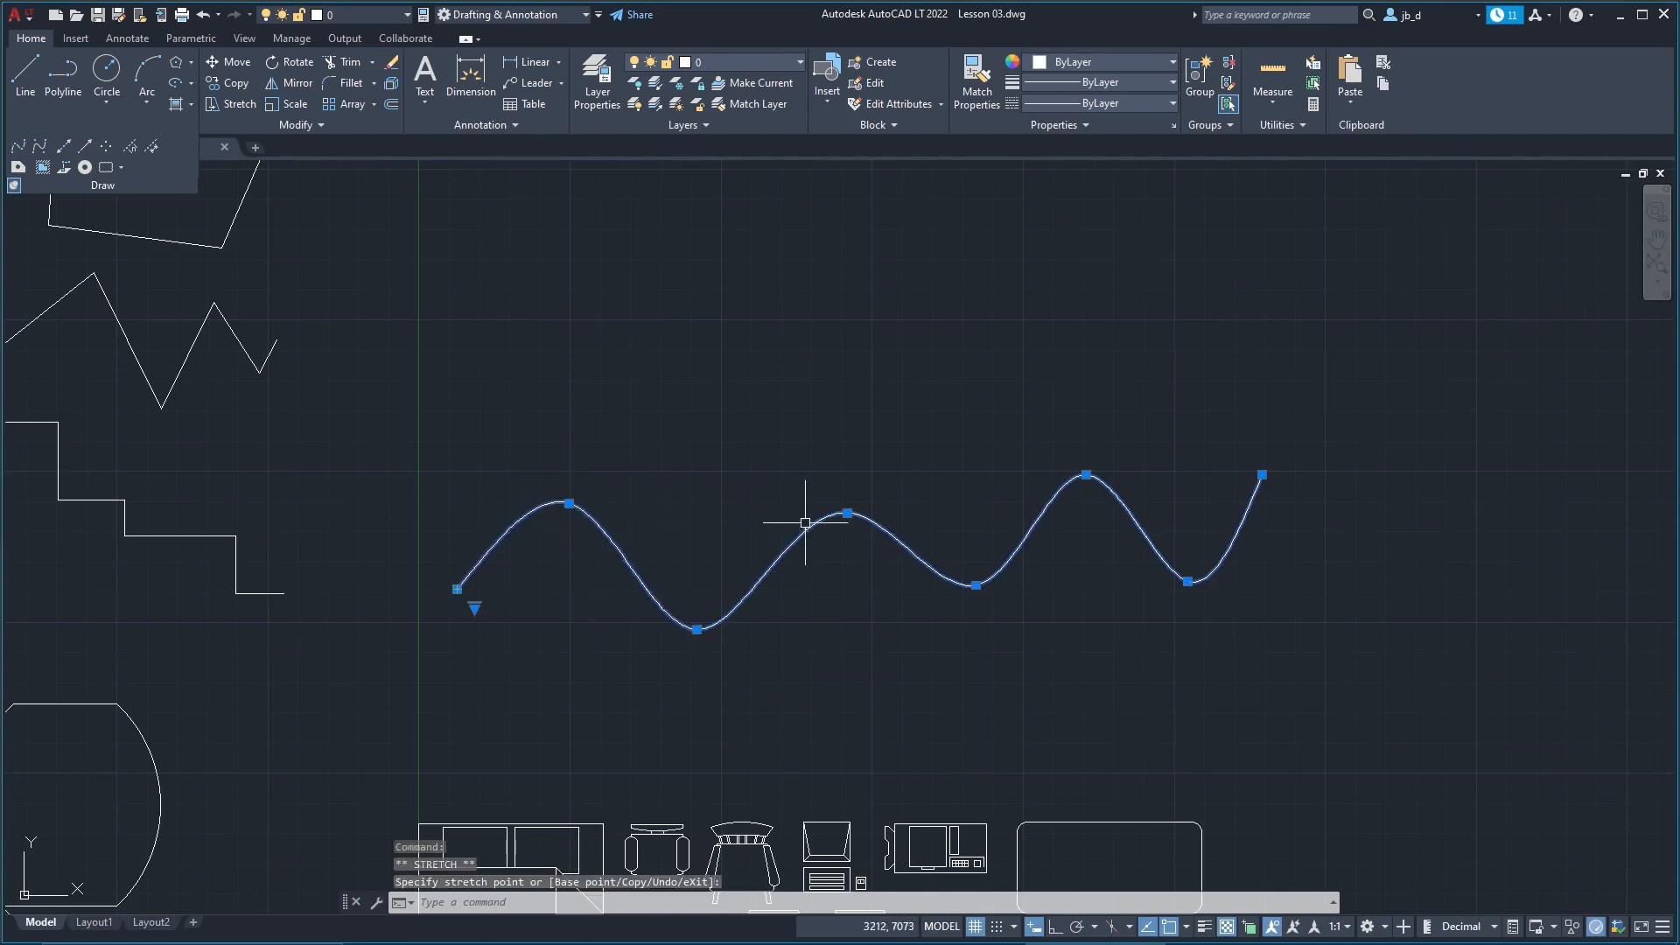
pyautogui.click(849, 514)
pyautogui.click(842, 537)
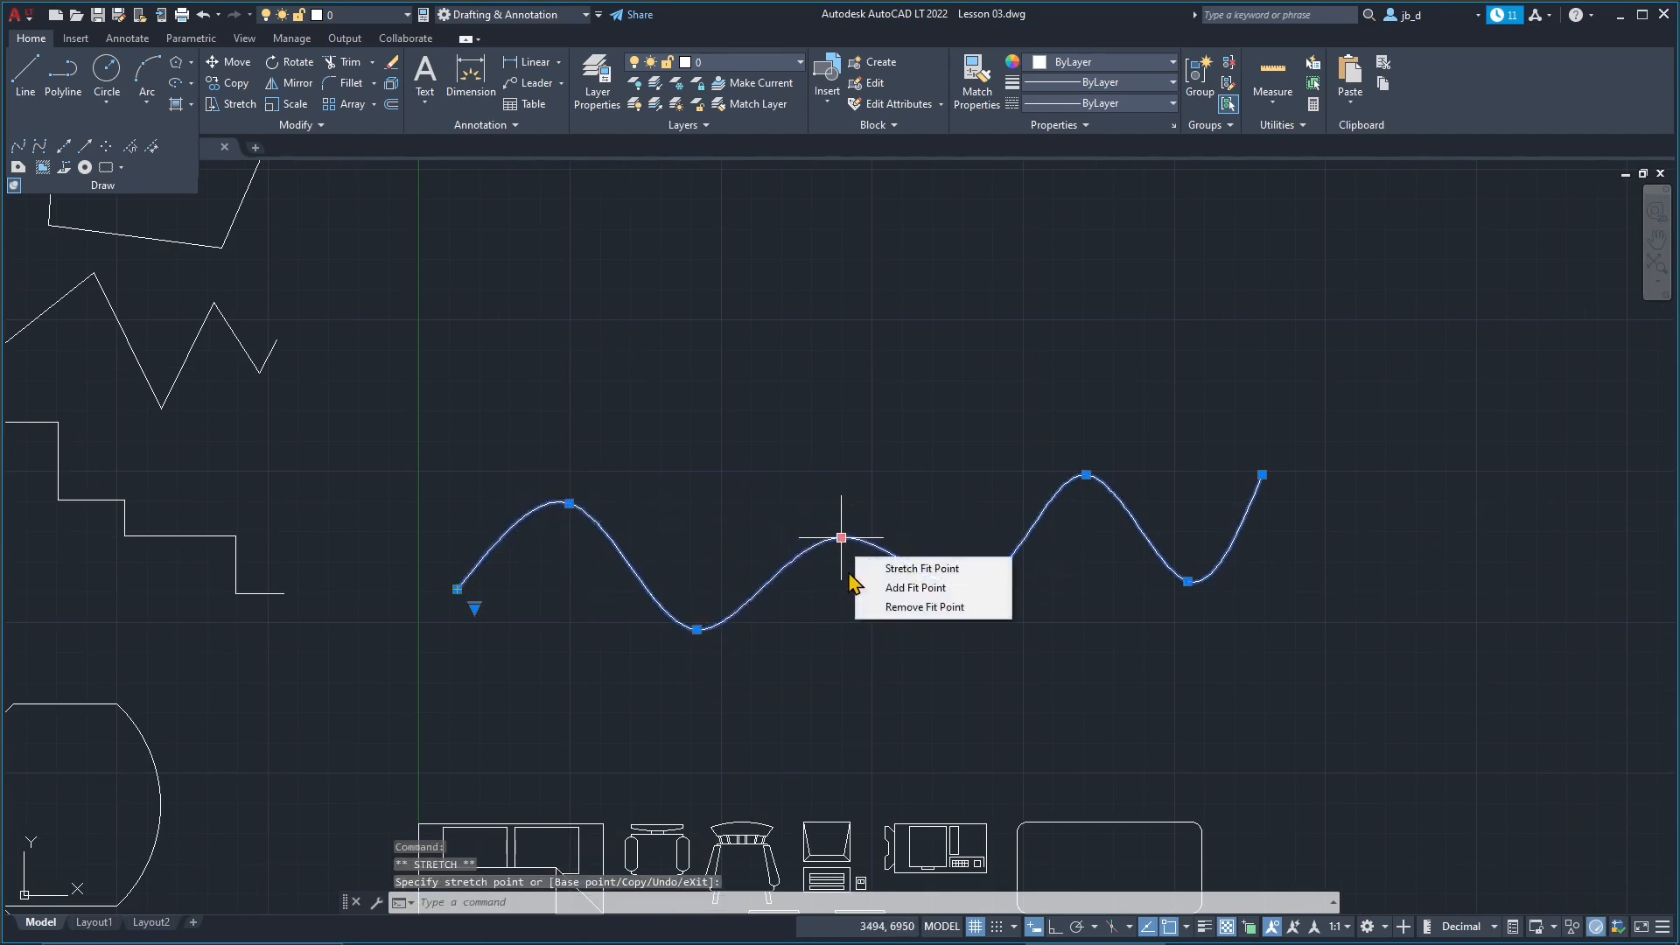
# Step: Add a fit point to the spline just after its fifth fit point, above the curve's second trough
pyautogui.moveTo(977, 592)
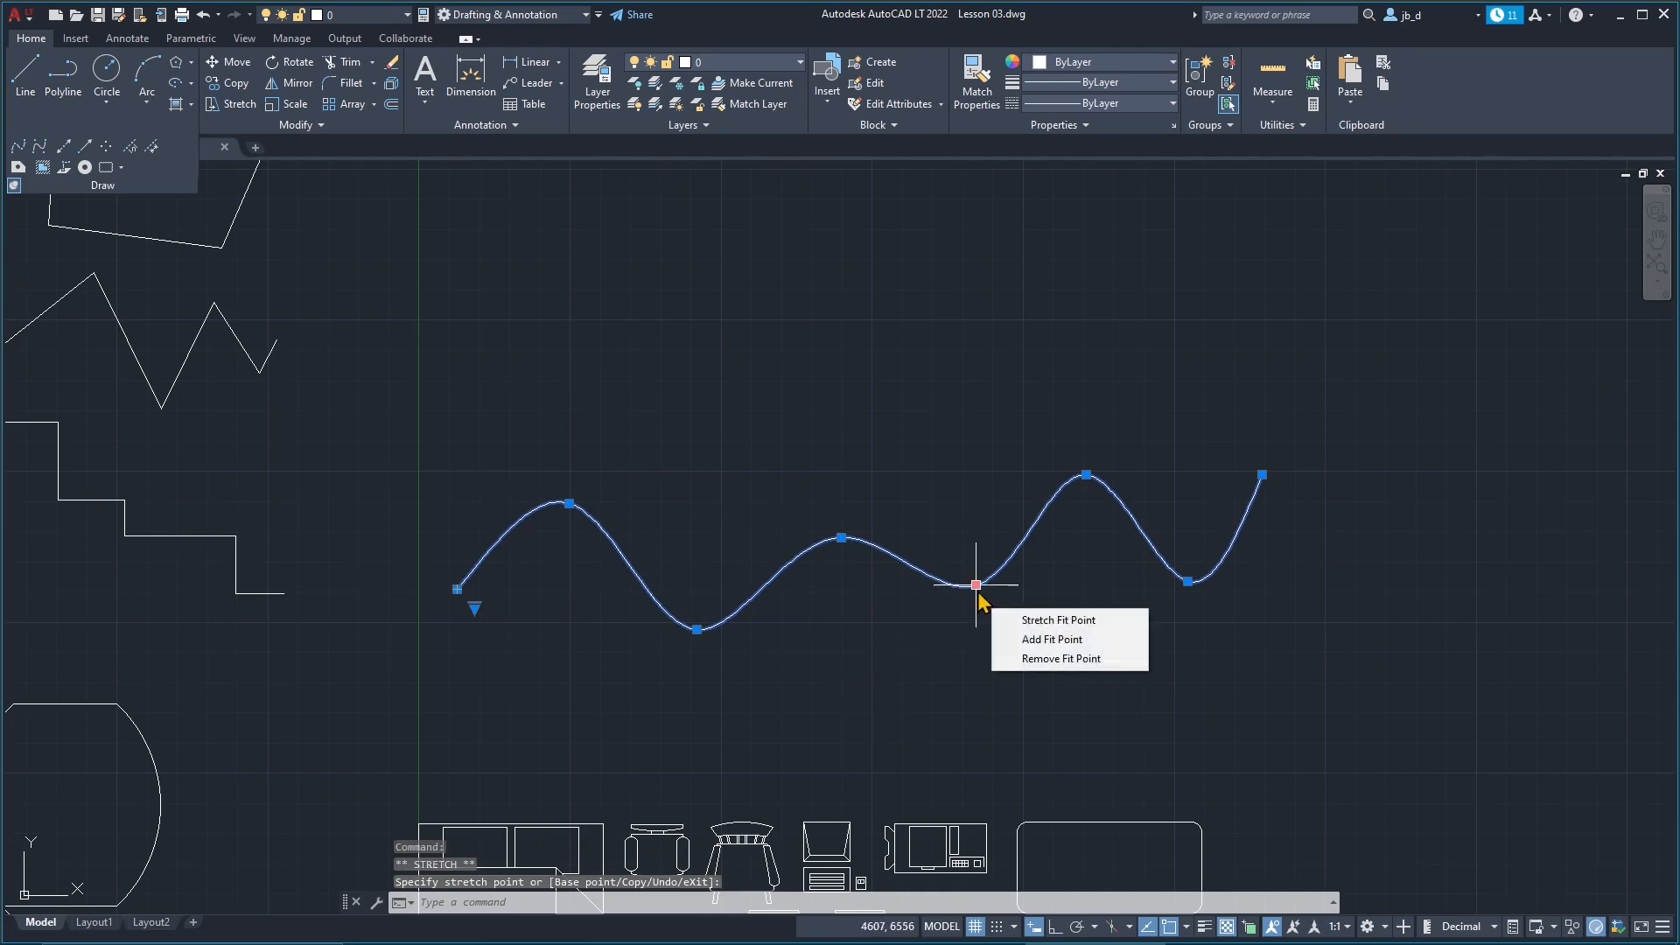
pyautogui.click(1054, 638)
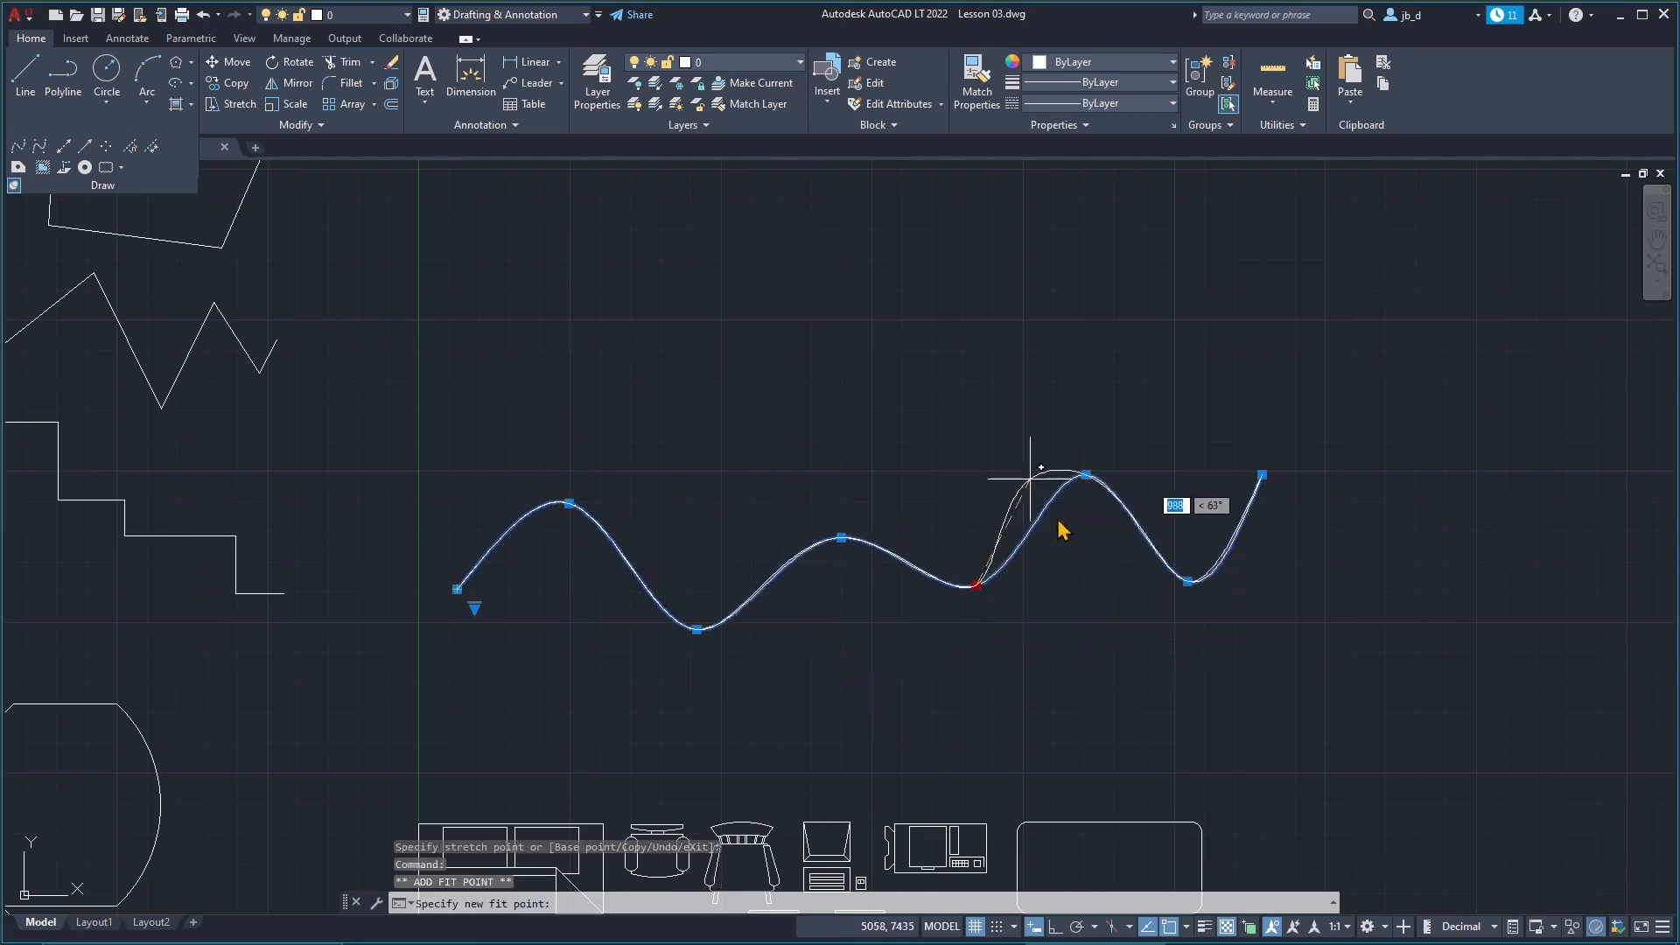
pyautogui.click(1014, 499)
# Step: Stretch the seventh fit point down and the eighth up, and remove the seventh fit point from the spline
pyautogui.click(1086, 476)
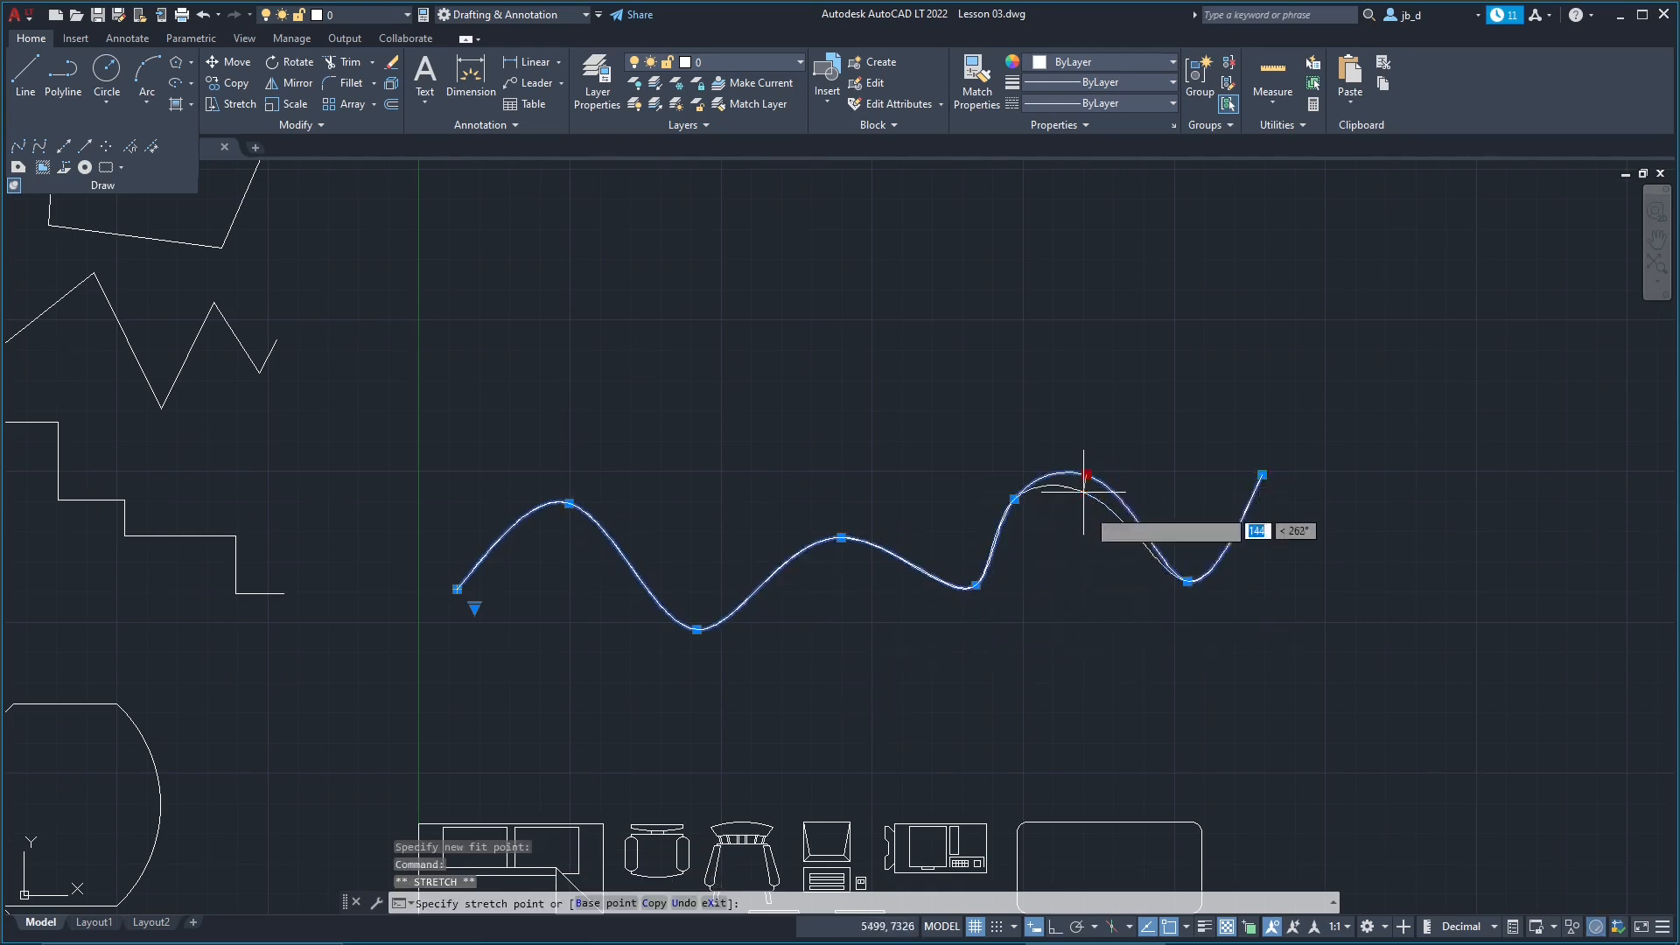
pyautogui.click(1101, 558)
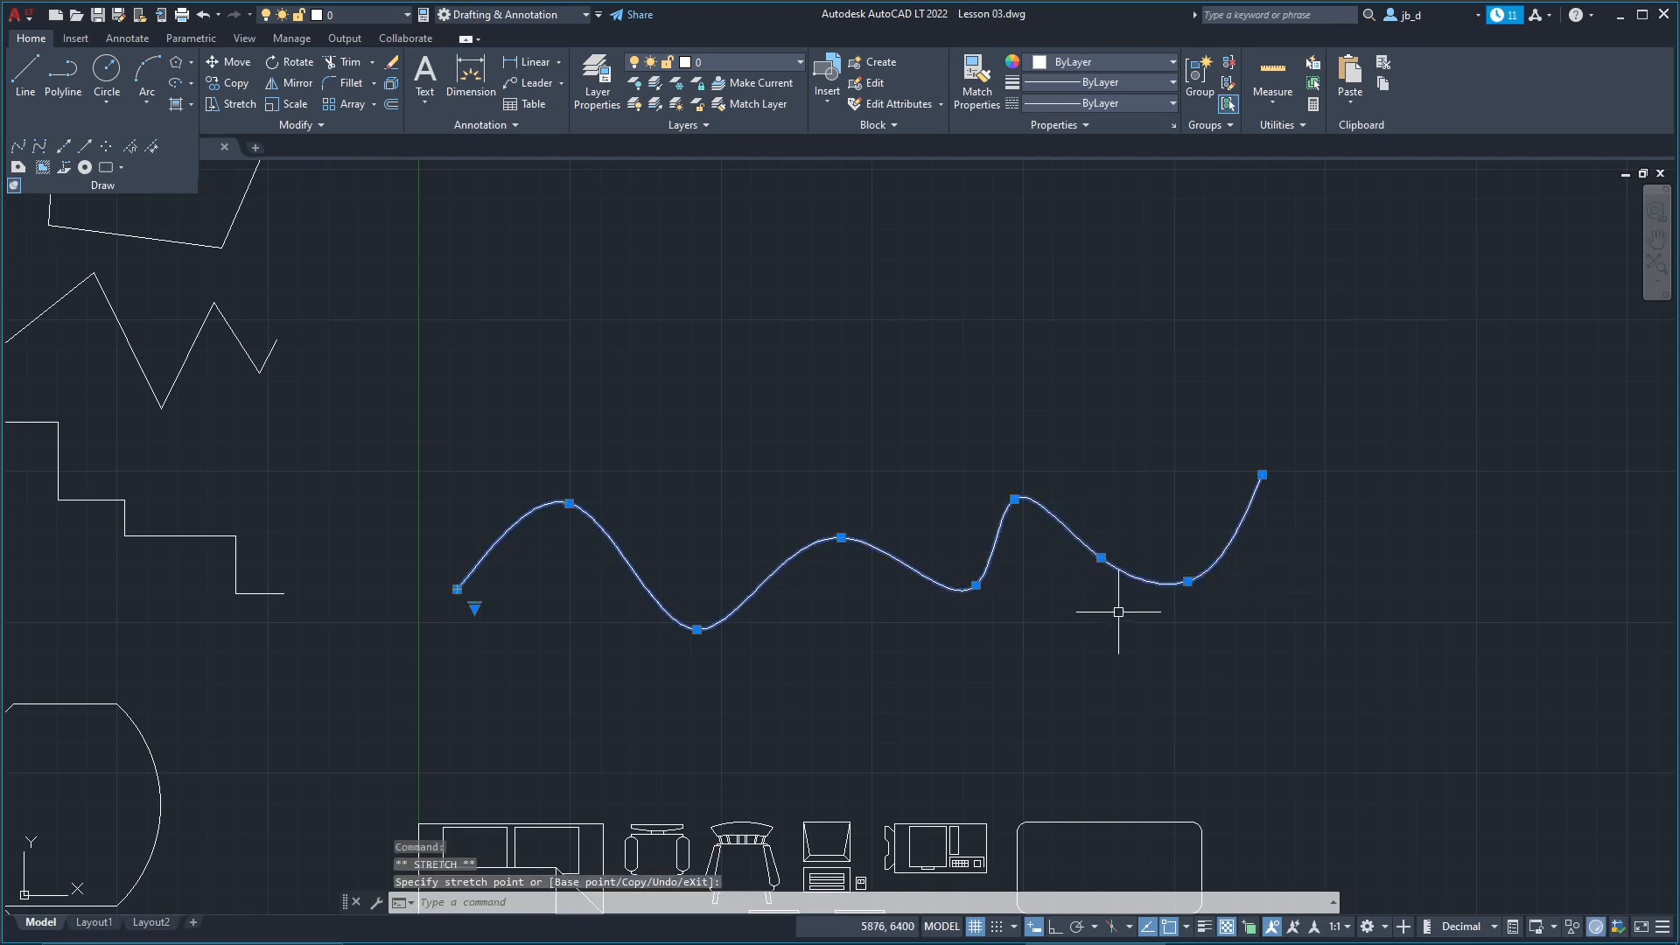
pyautogui.click(1188, 581)
pyautogui.click(1182, 504)
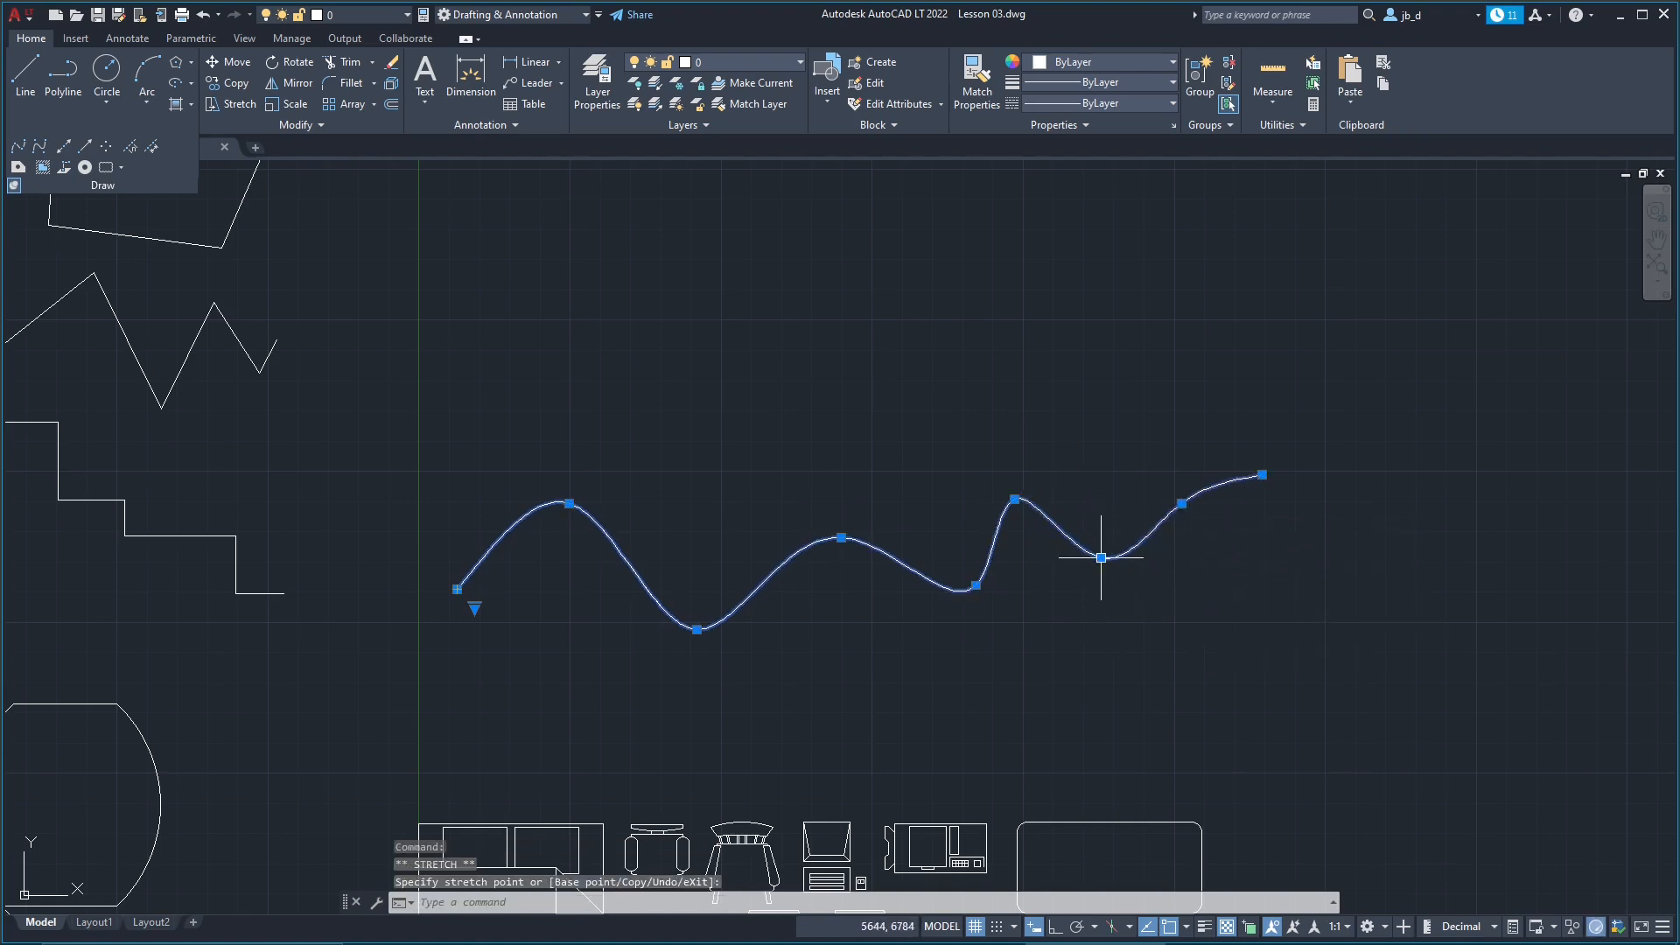
pyautogui.moveTo(1101, 557)
pyautogui.click(1185, 623)
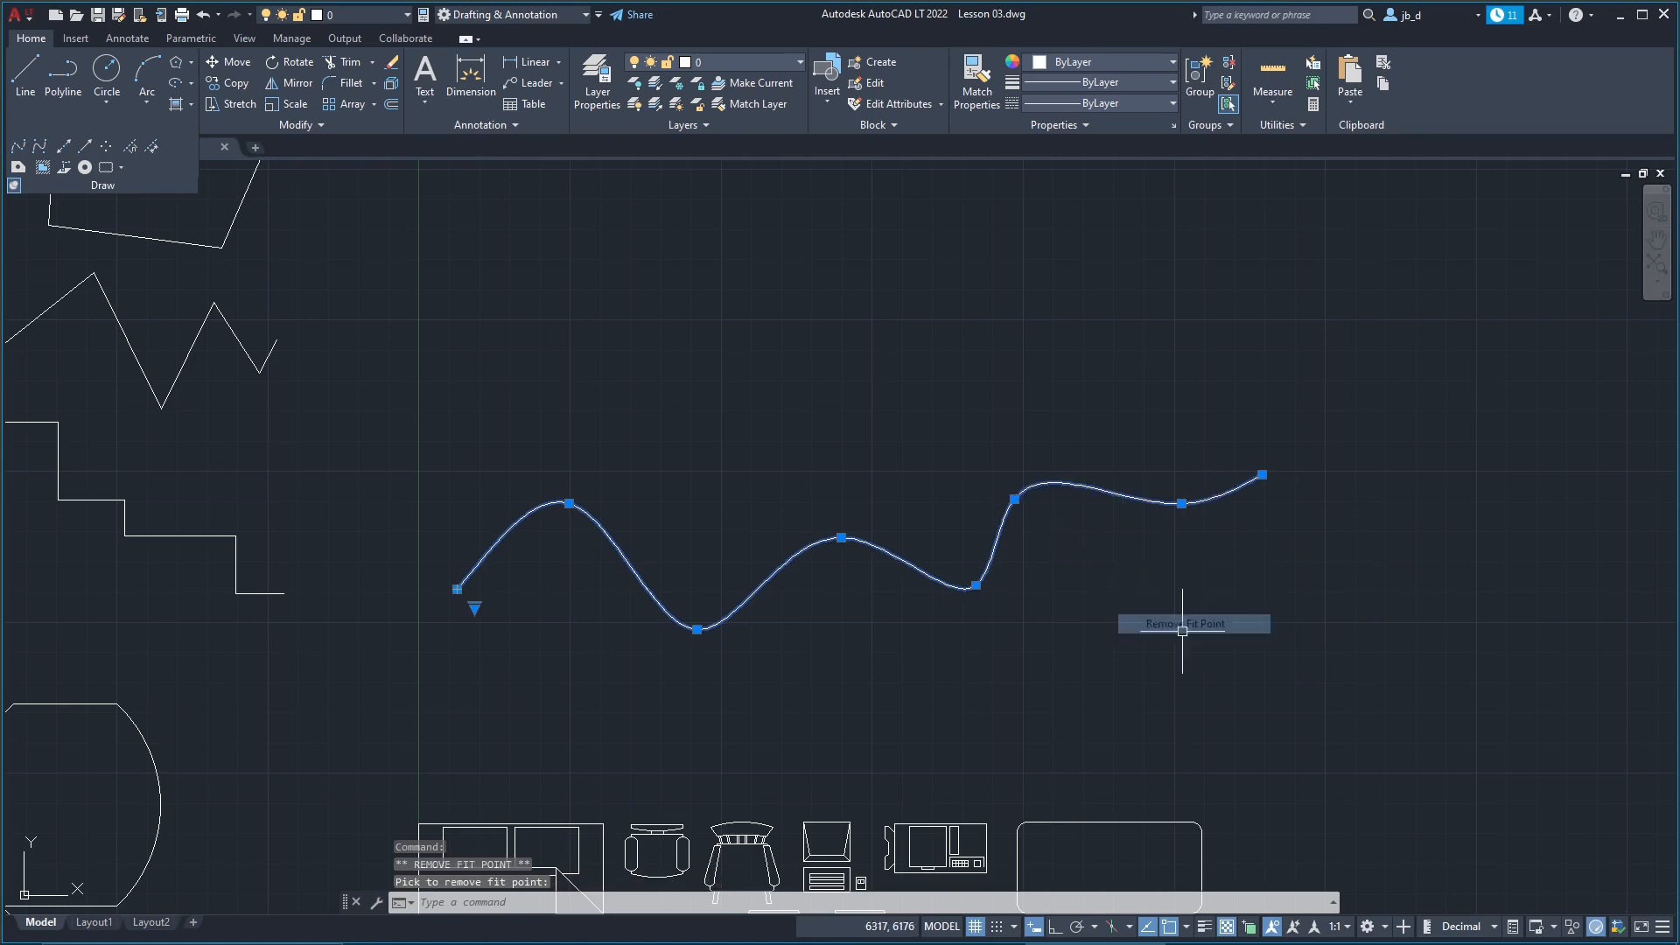
# Step: Draw a control-vertex spline with eight zigzagging vertices above the fit-point spline
pyautogui.moveTo(475, 380); pyautogui.dragTo(584, 512, button='middle')
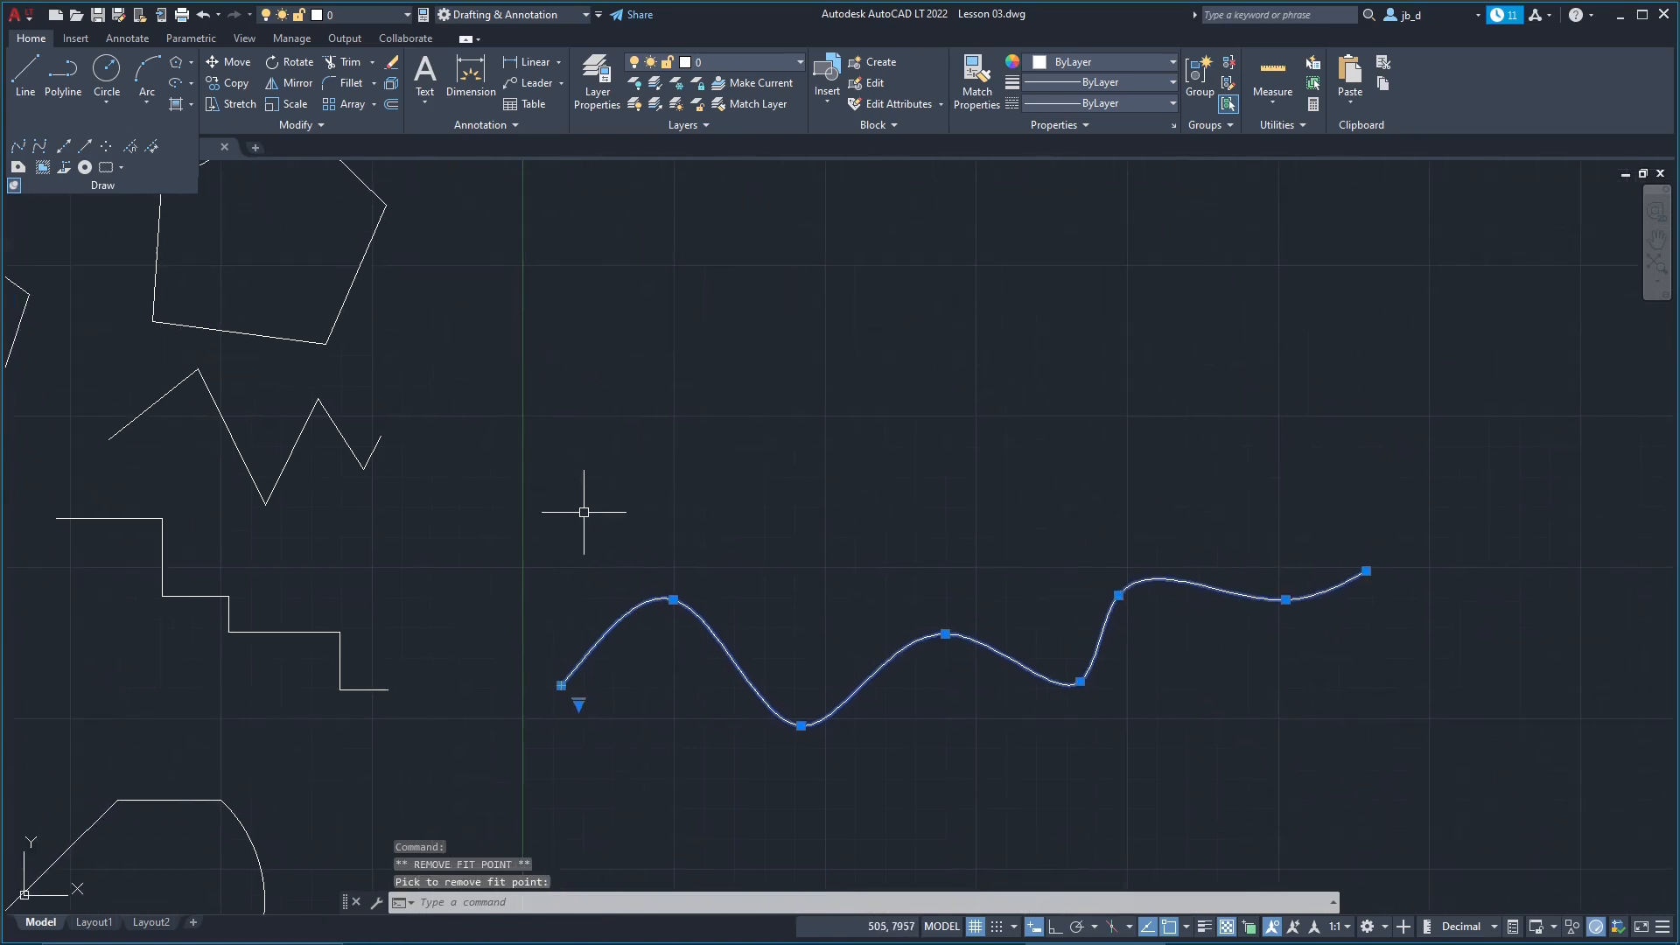
pyautogui.click(40, 148)
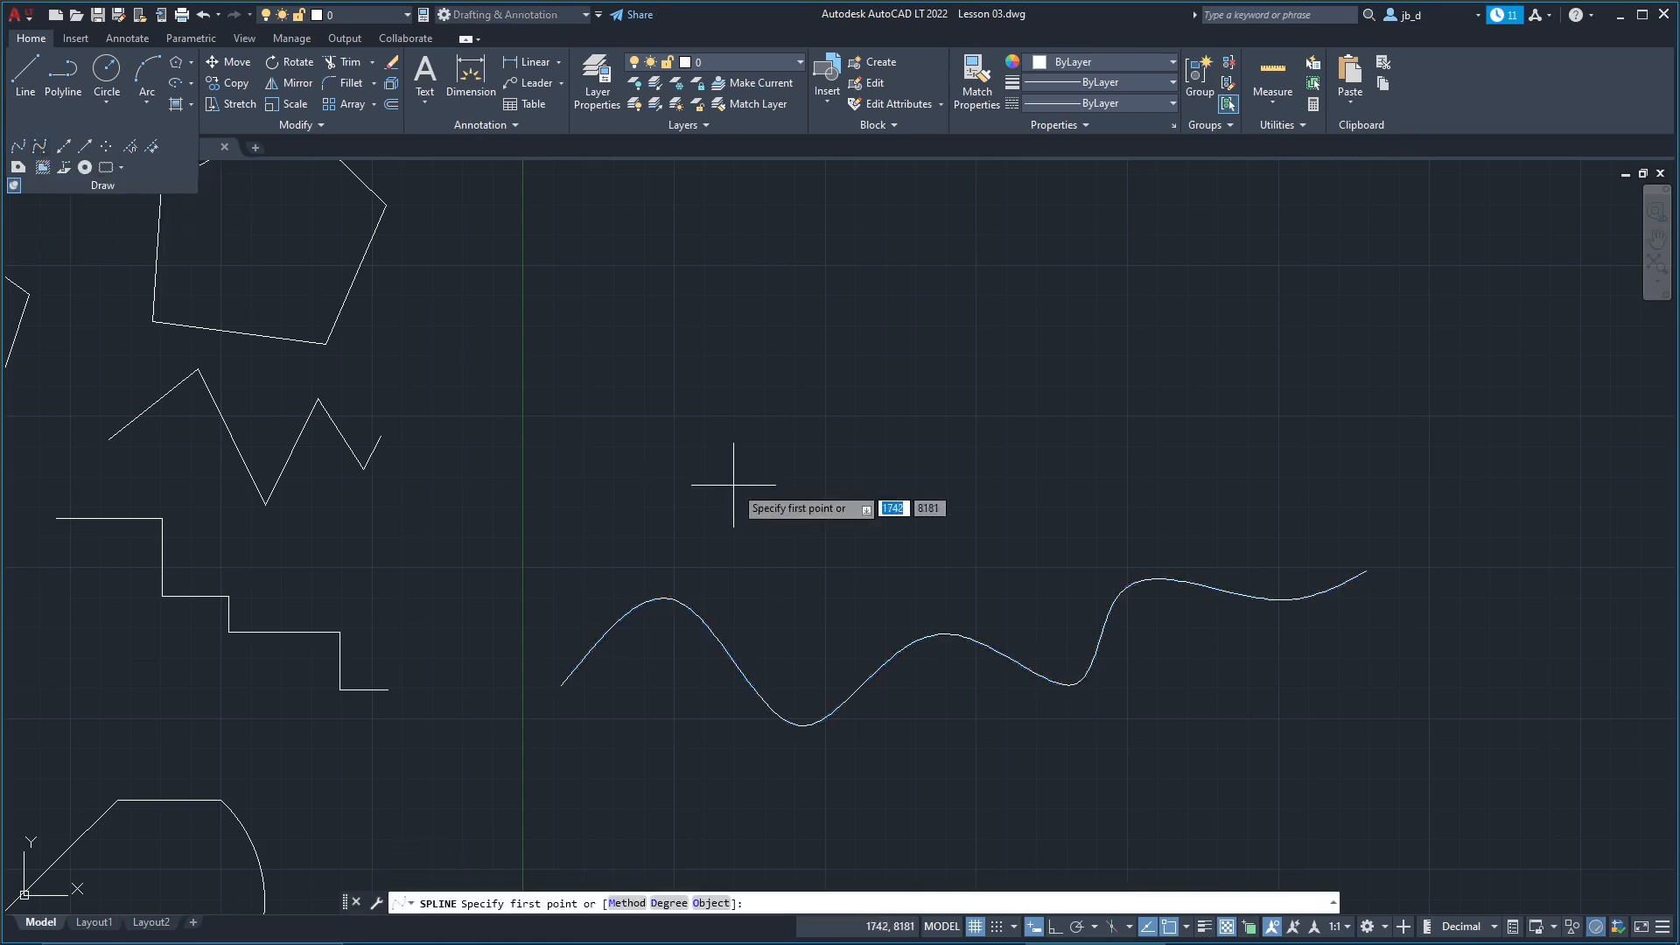
pyautogui.moveTo(642, 437); pyautogui.dragTo(521, 497, button='middle')
pyautogui.click(462, 487)
pyautogui.click(606, 395)
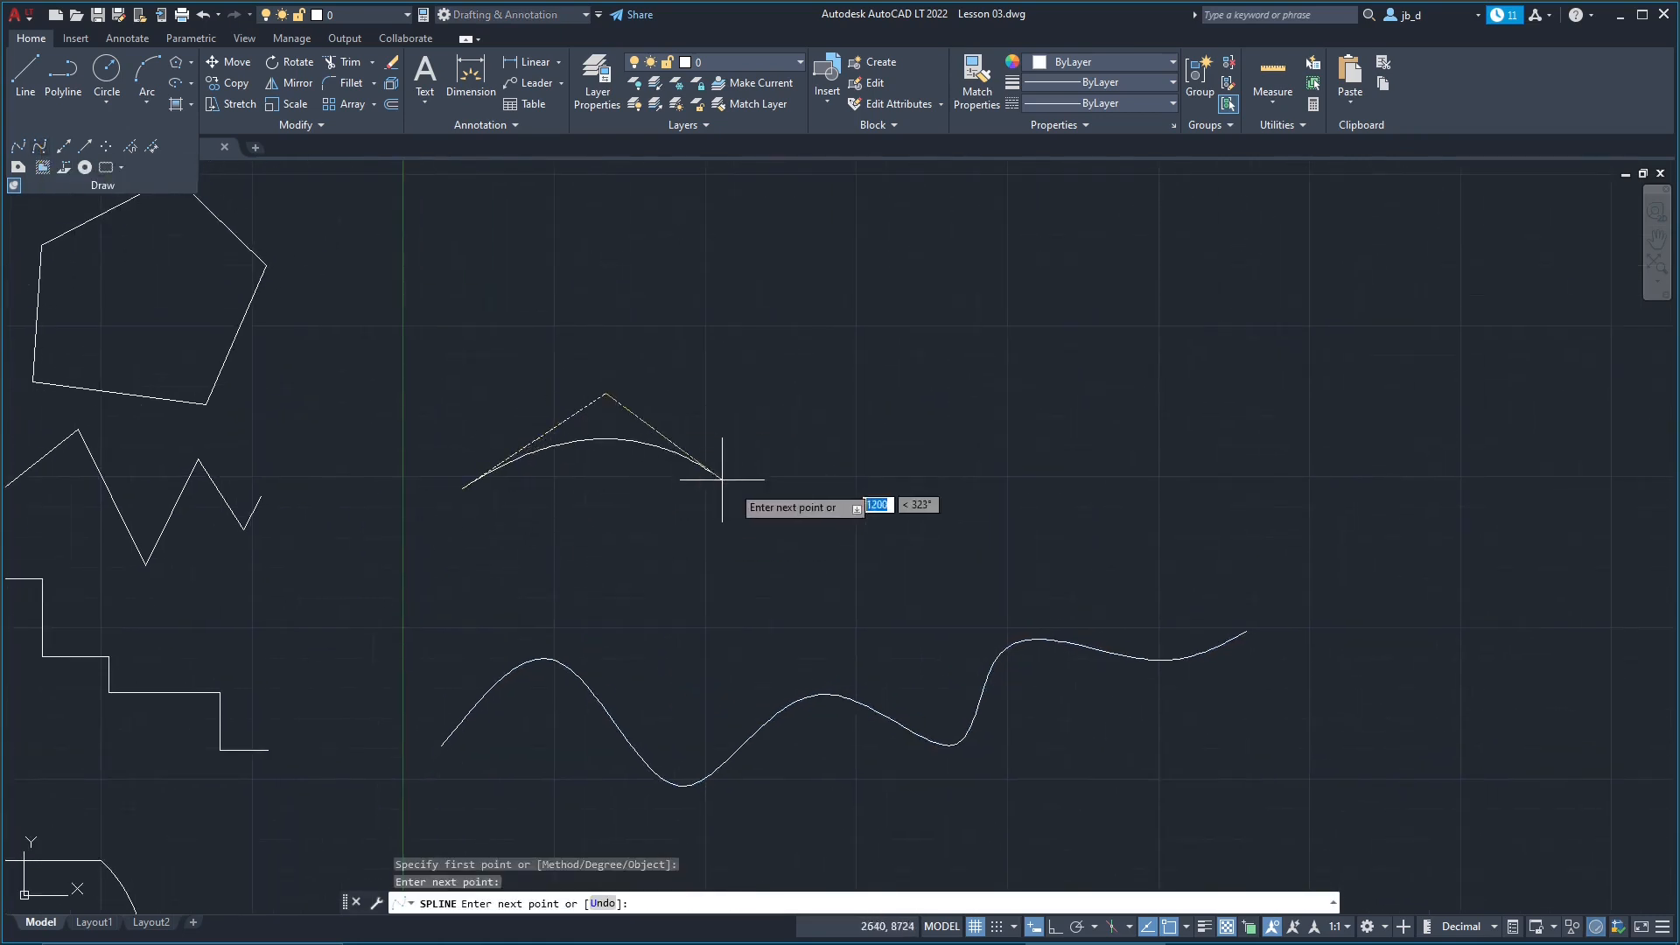
pyautogui.click(776, 496)
pyautogui.click(914, 376)
pyautogui.click(1034, 483)
pyautogui.click(1127, 349)
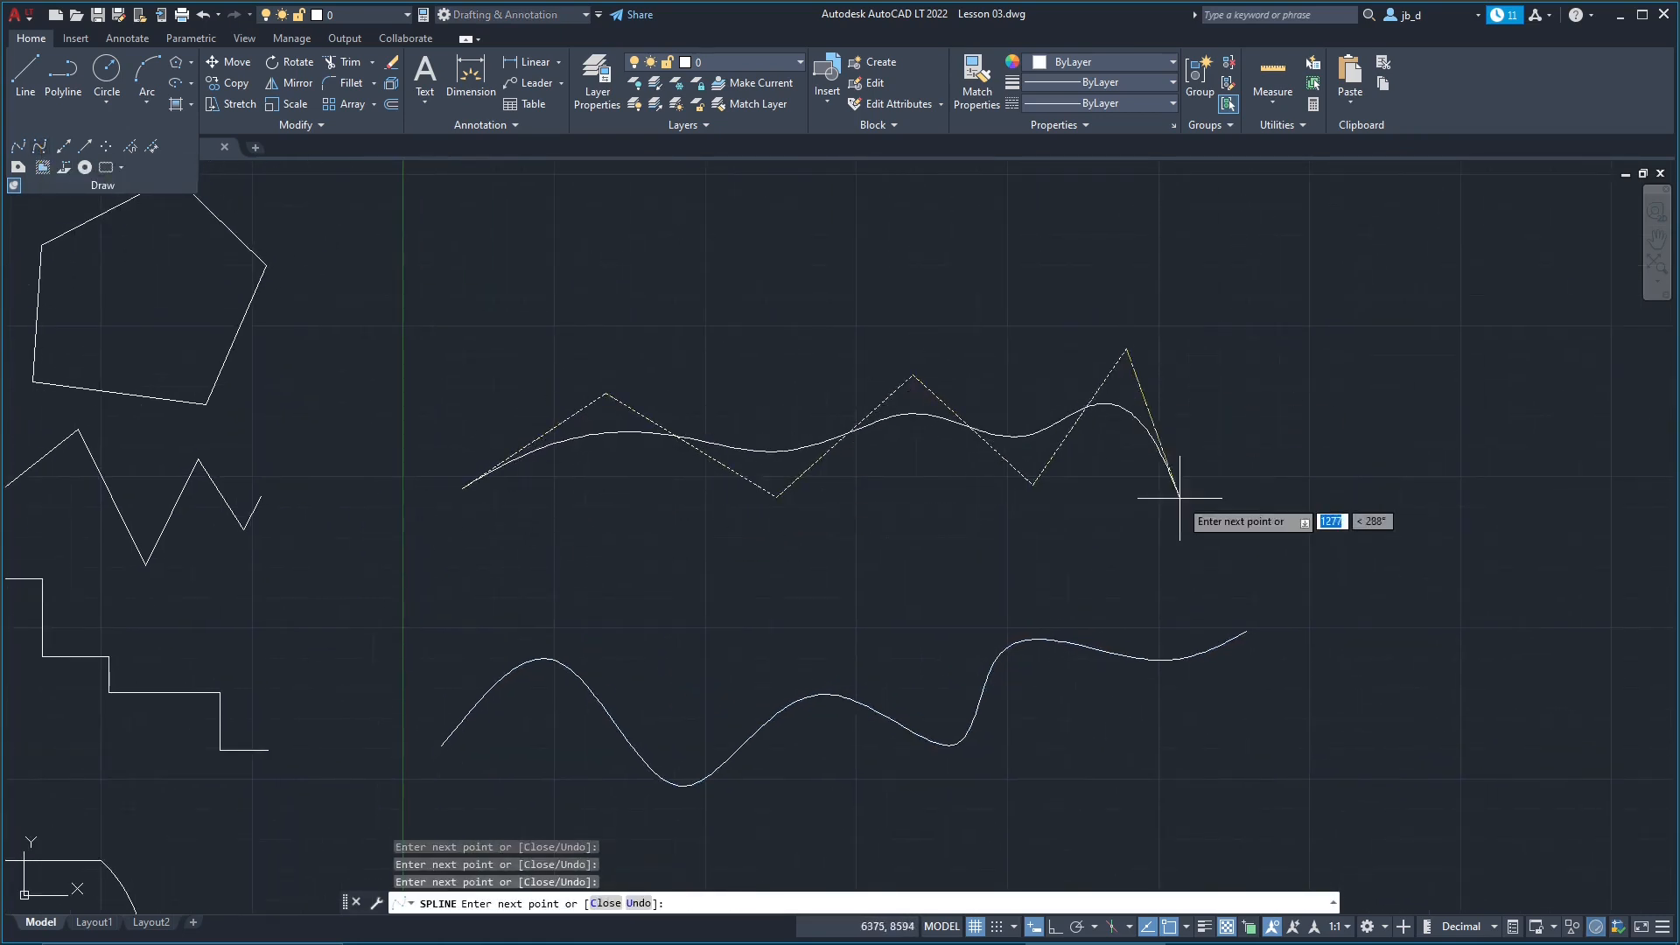
pyautogui.click(1181, 497)
pyautogui.click(1290, 341)
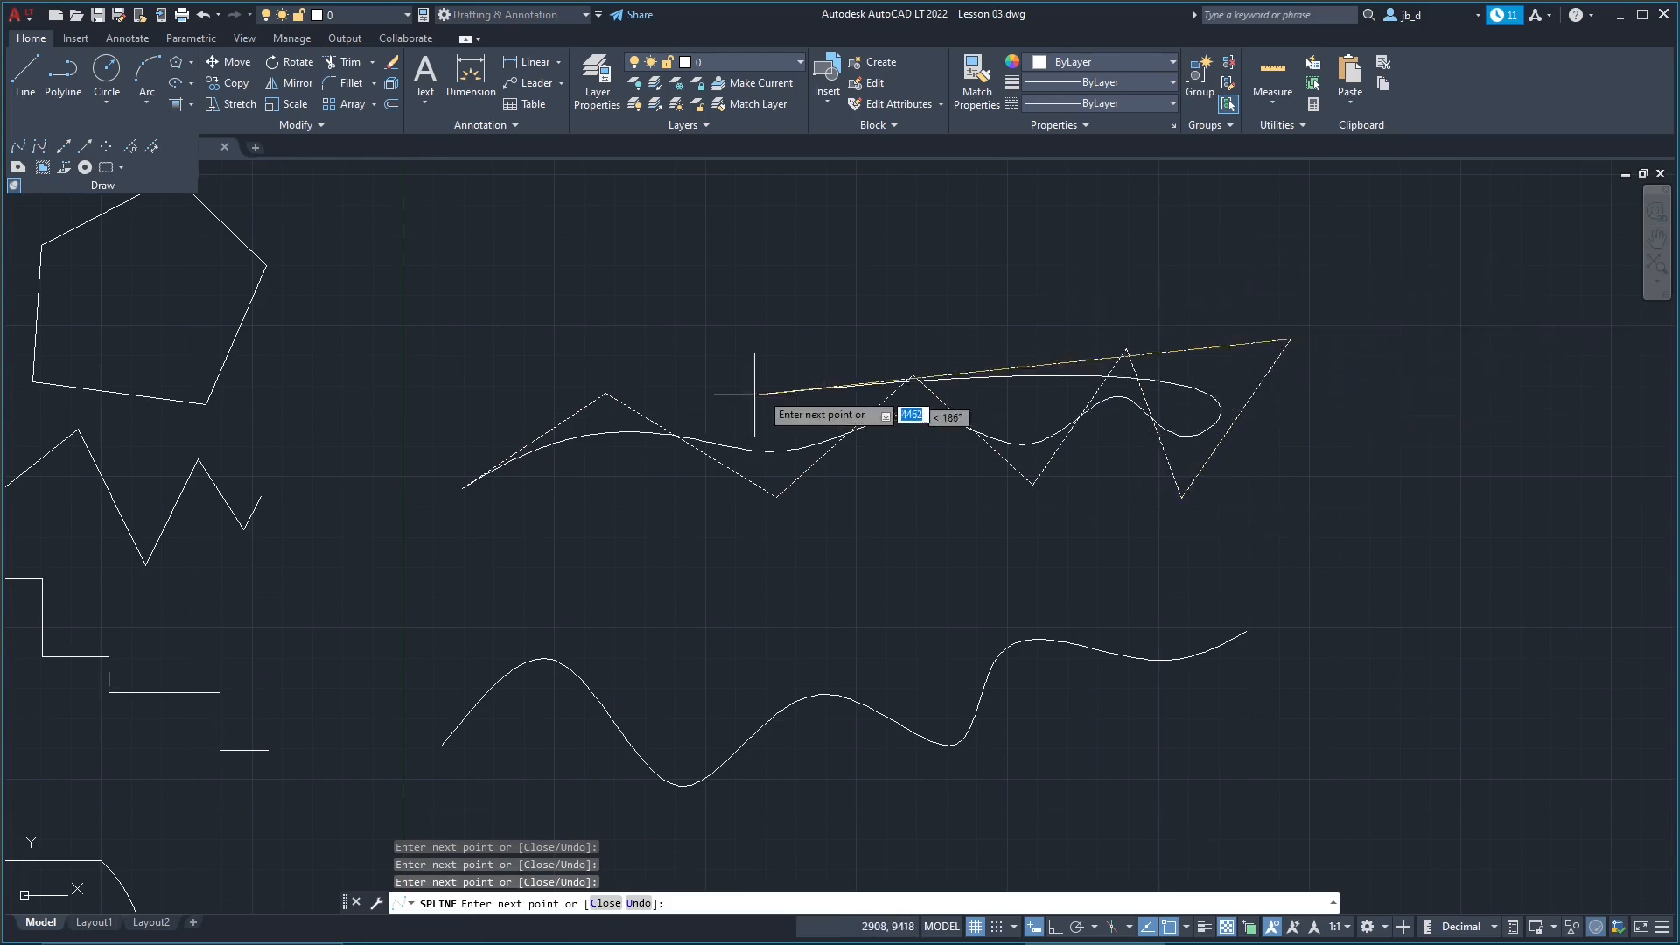
pyautogui.press('Return')
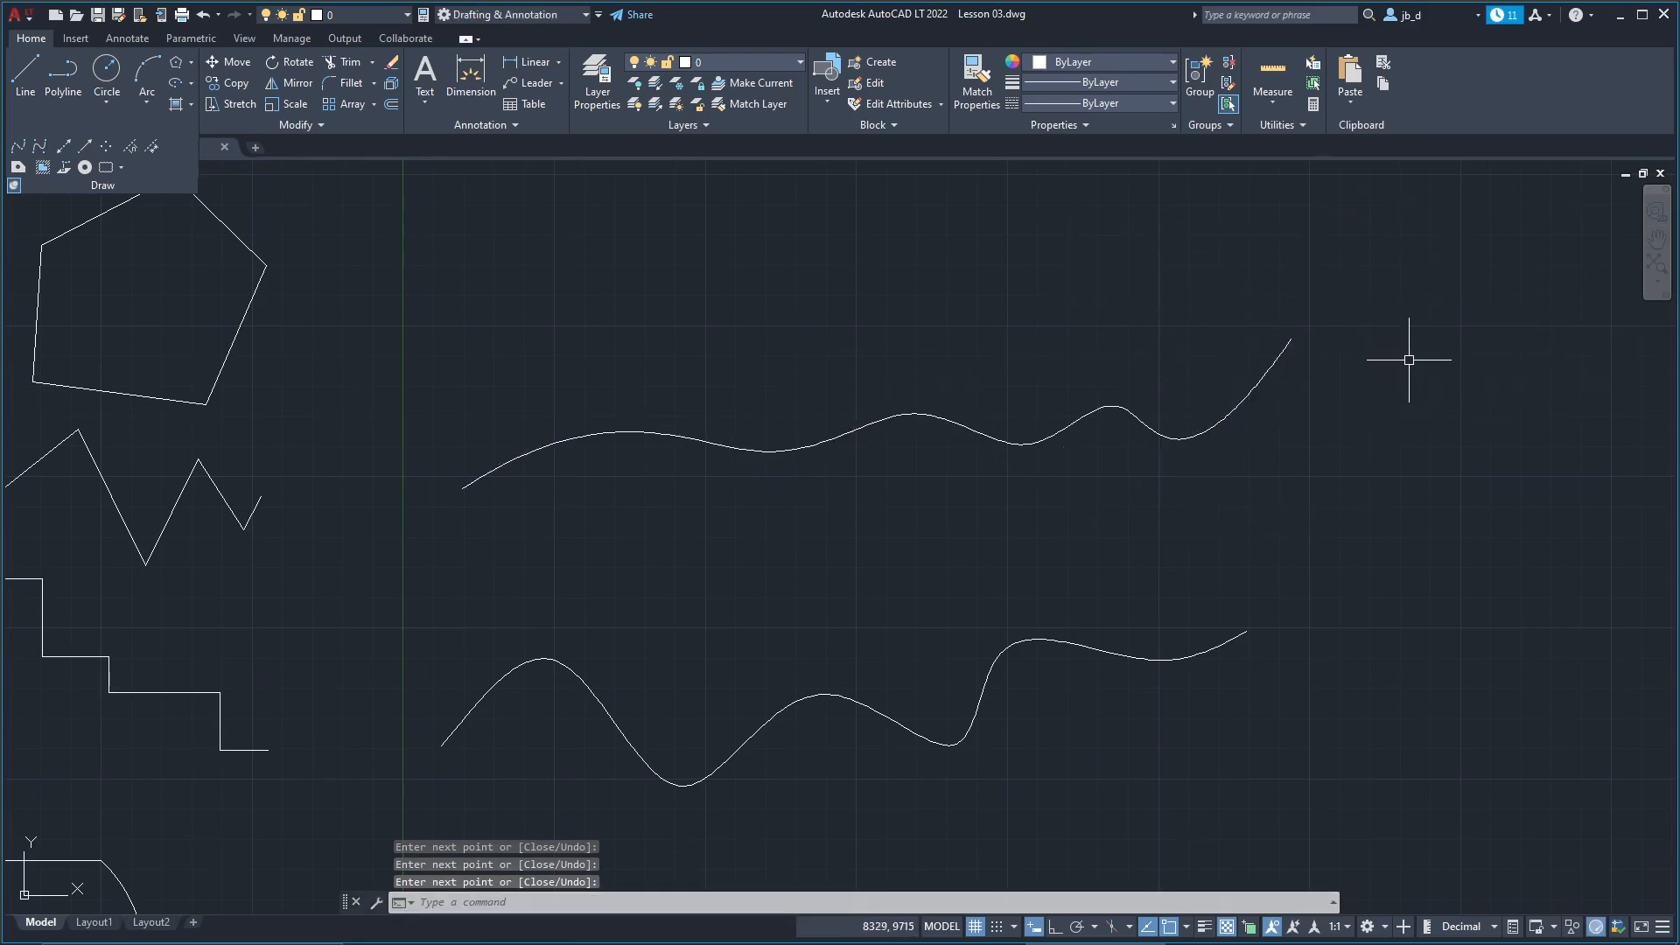
# Step: Reshape the control-vertex spline by moving its second and fourth vertices up and its third down, and clear the selection
pyautogui.click(916, 412)
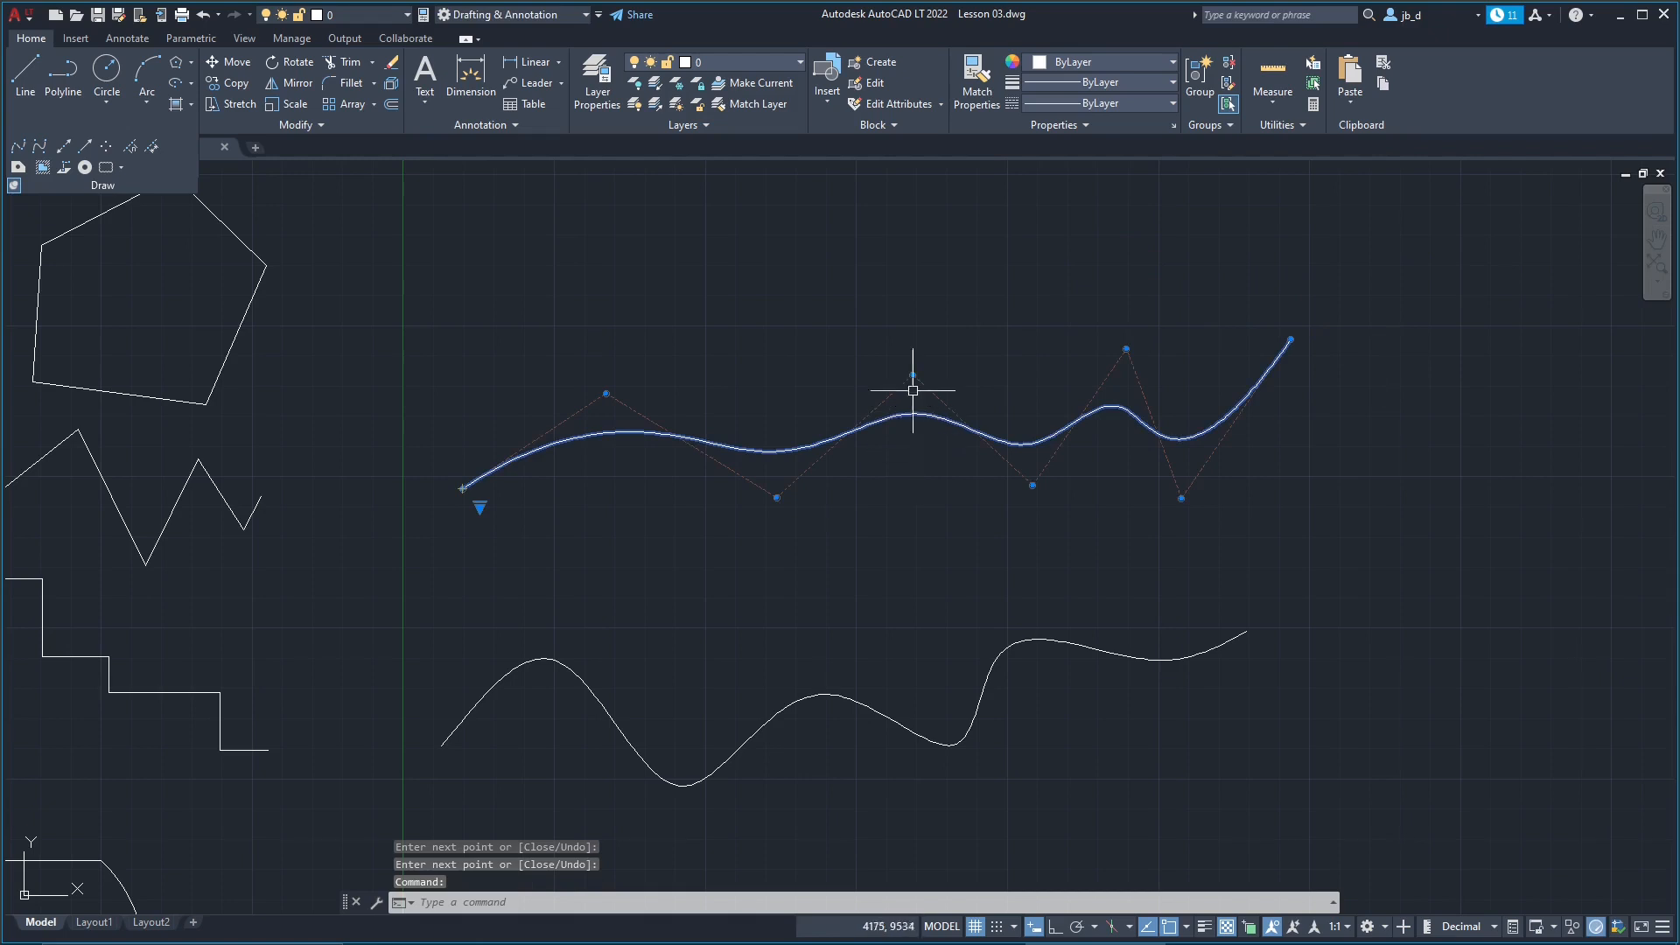
pyautogui.click(908, 377)
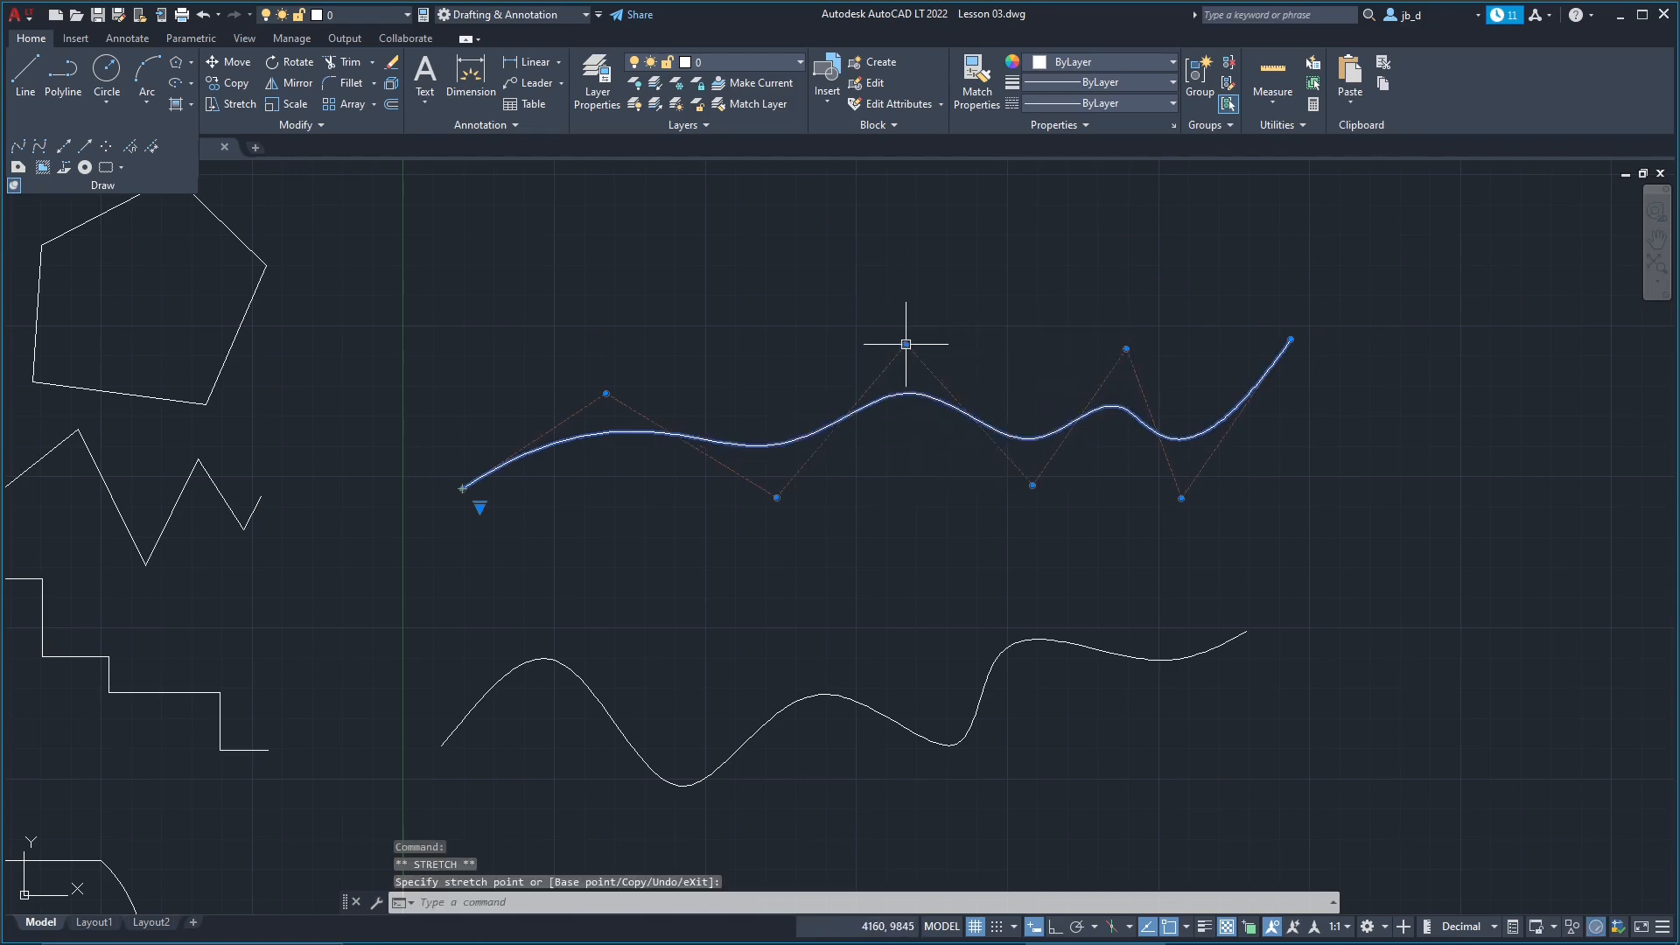
pyautogui.click(757, 591)
pyautogui.click(606, 398)
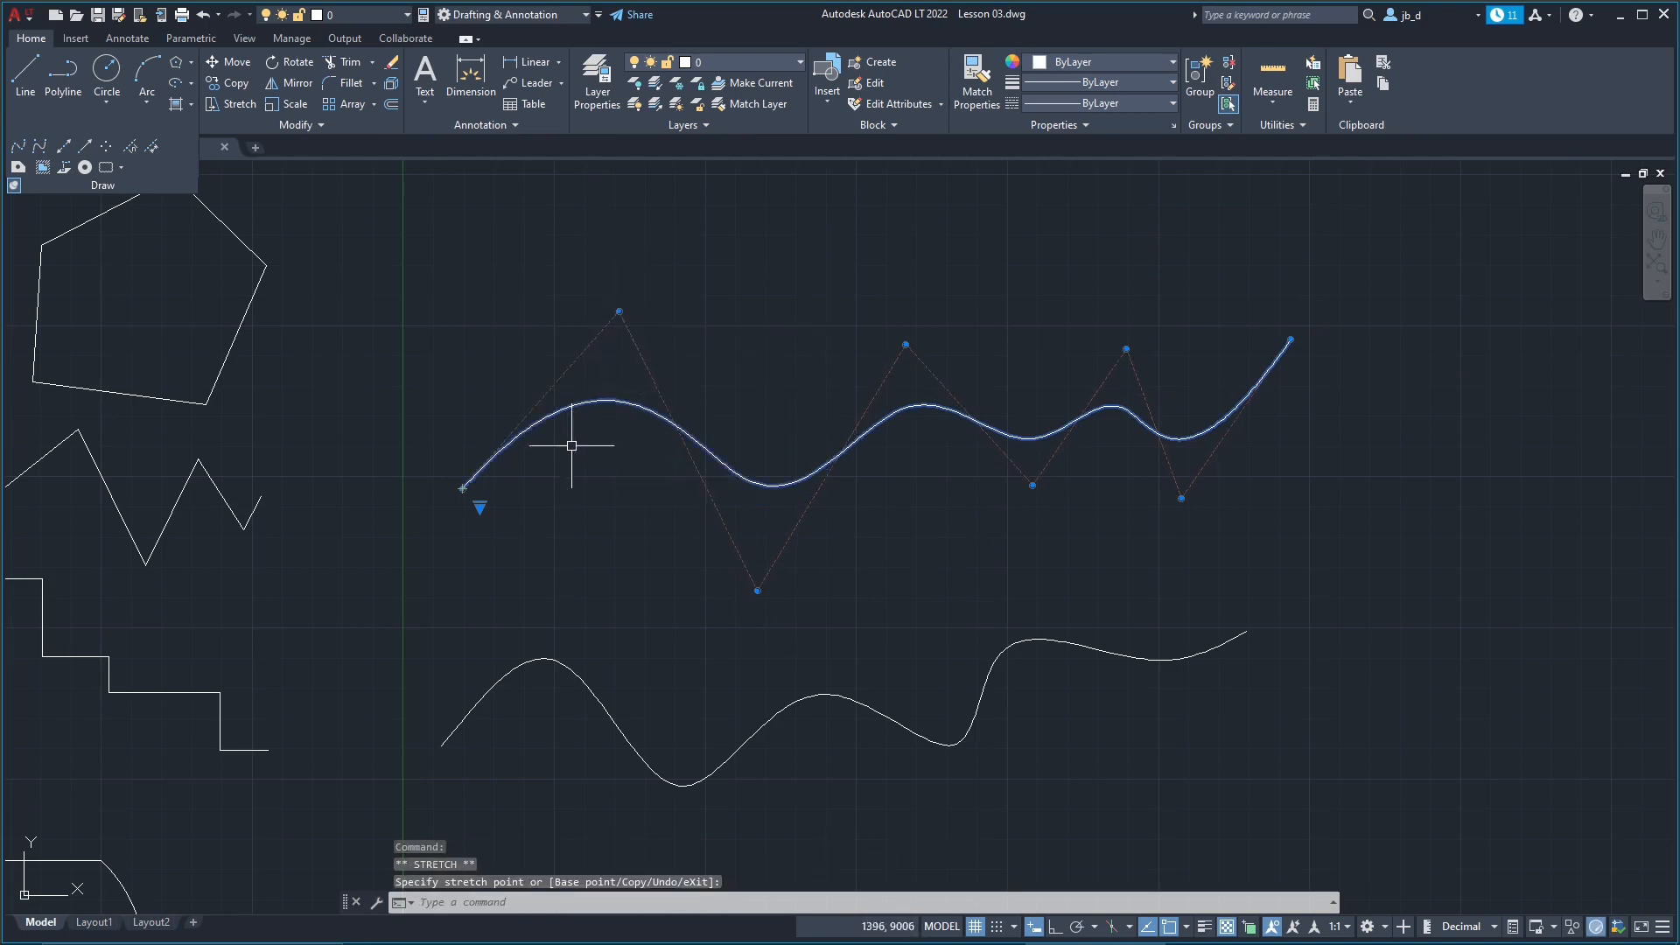
pyautogui.click(584, 682)
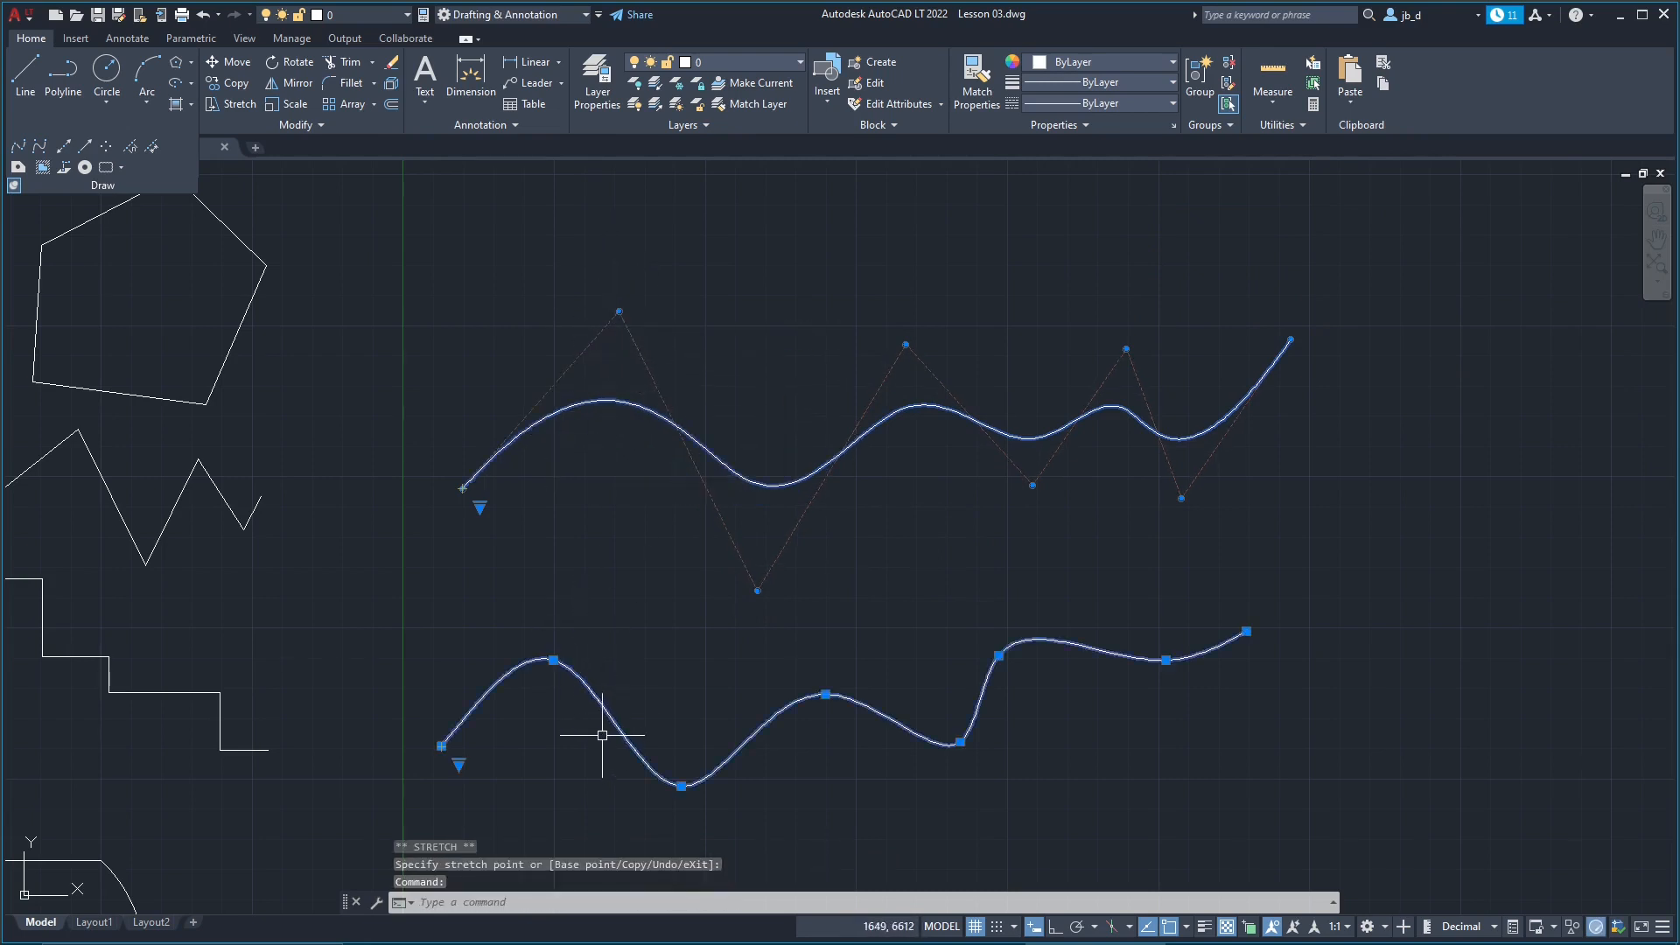
pyautogui.press('Escape')
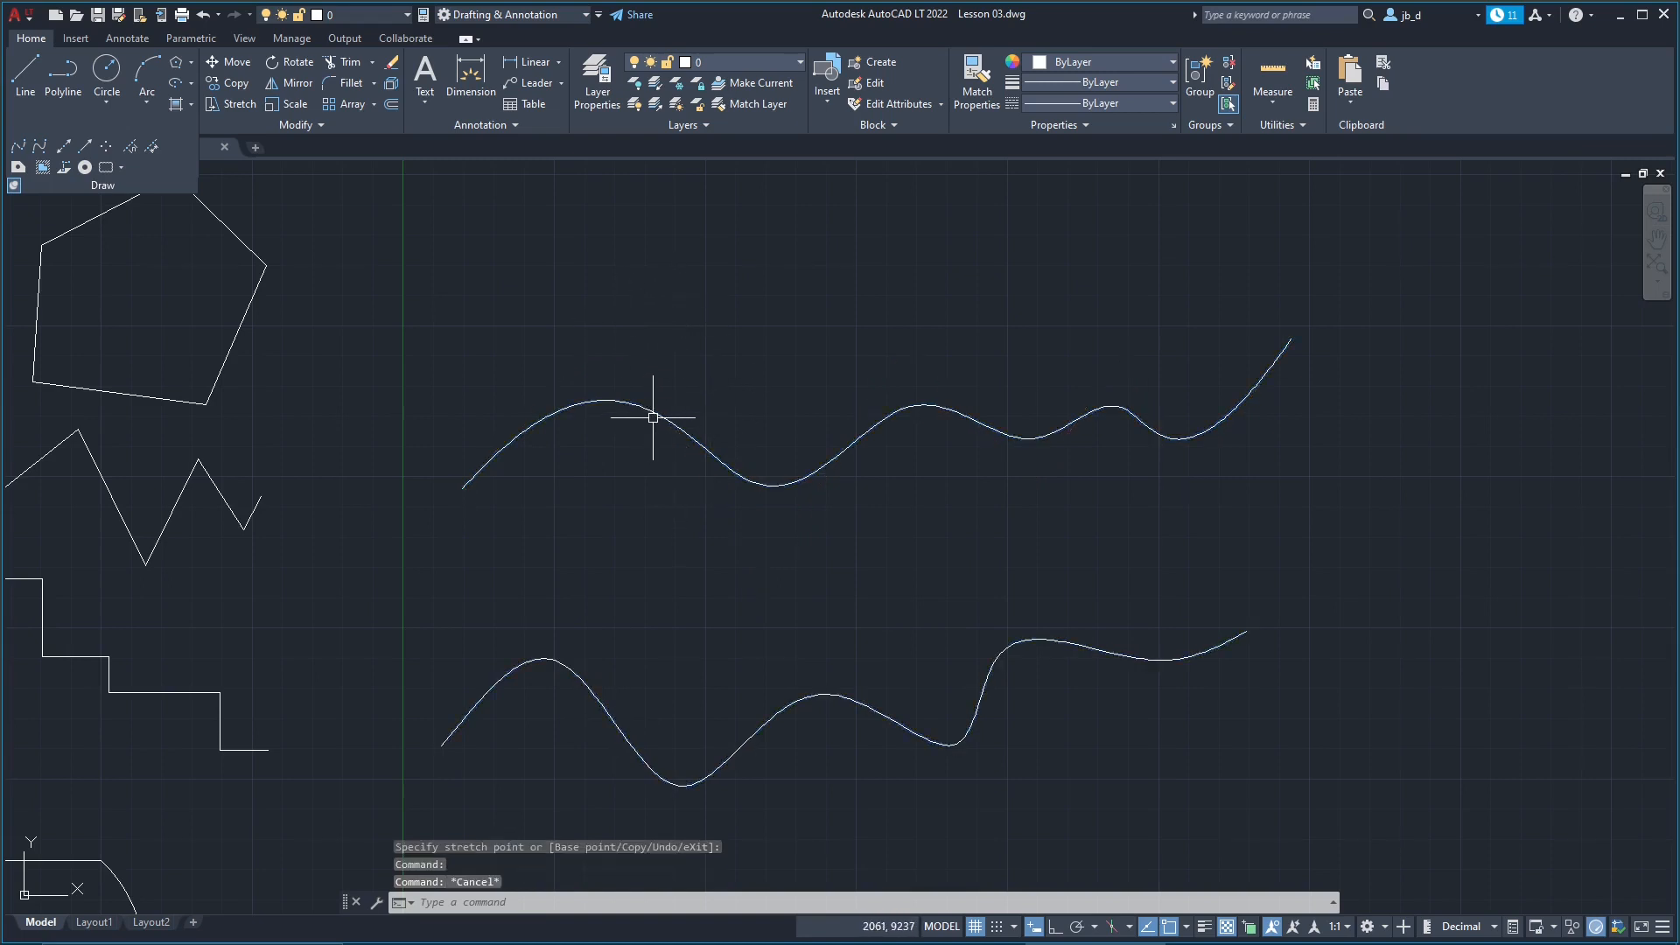
# Step: Select the upper spline and switch its grip display to Fit
pyautogui.click(657, 416)
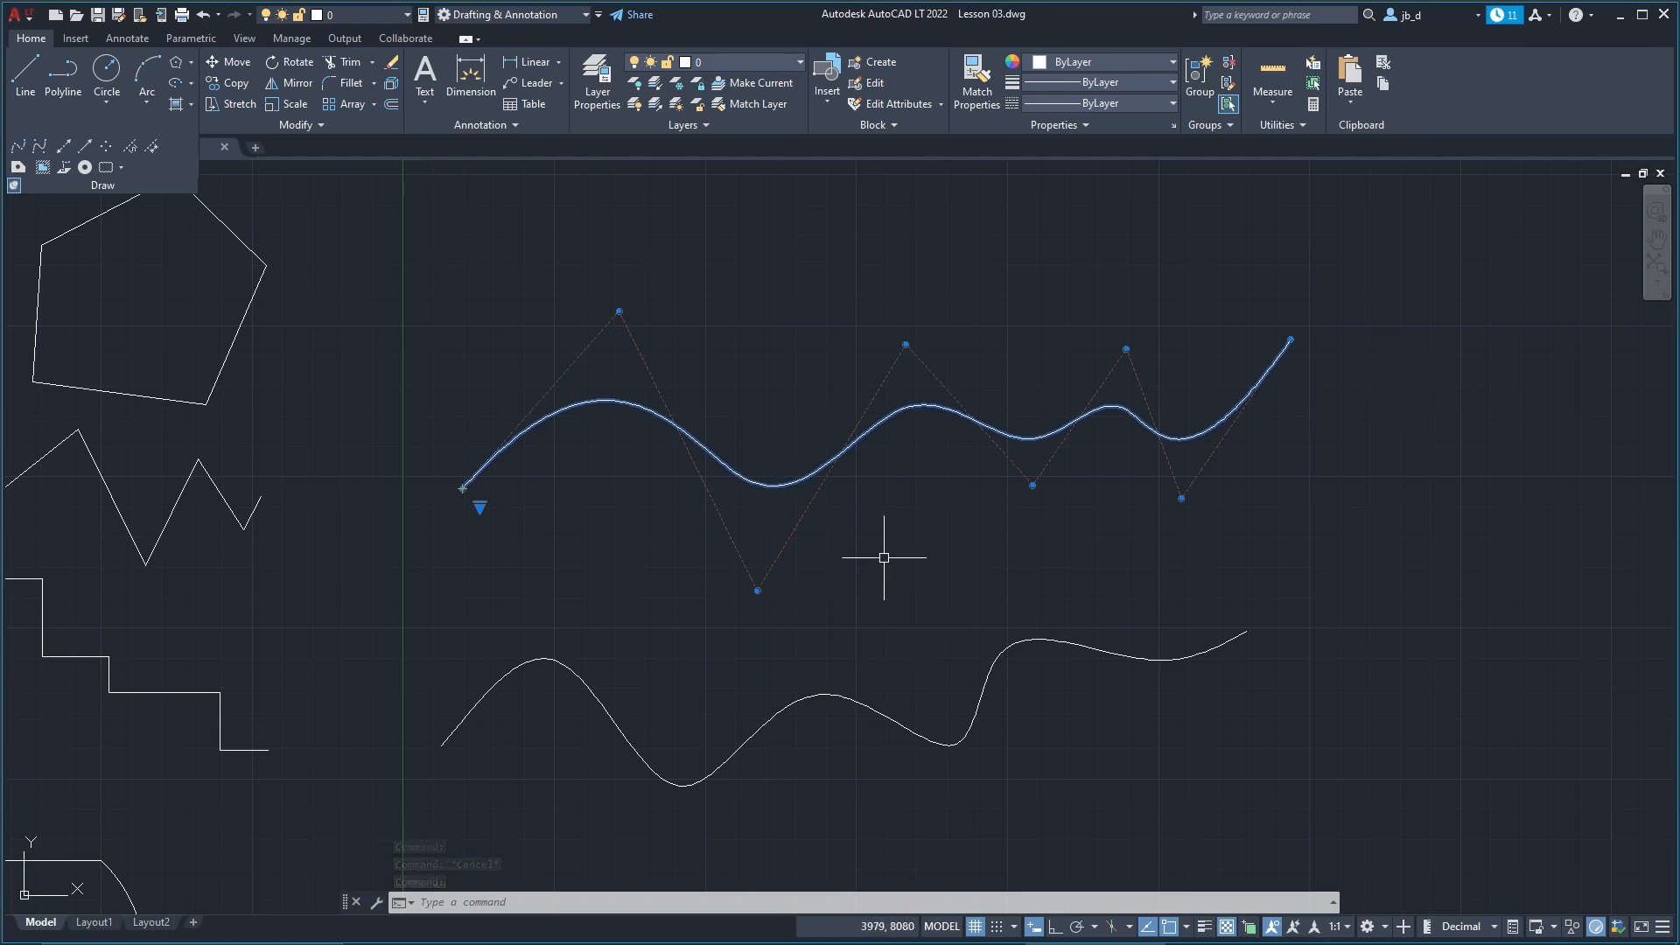
pyautogui.moveTo(675, 654); pyautogui.dragTo(612, 617, button='middle')
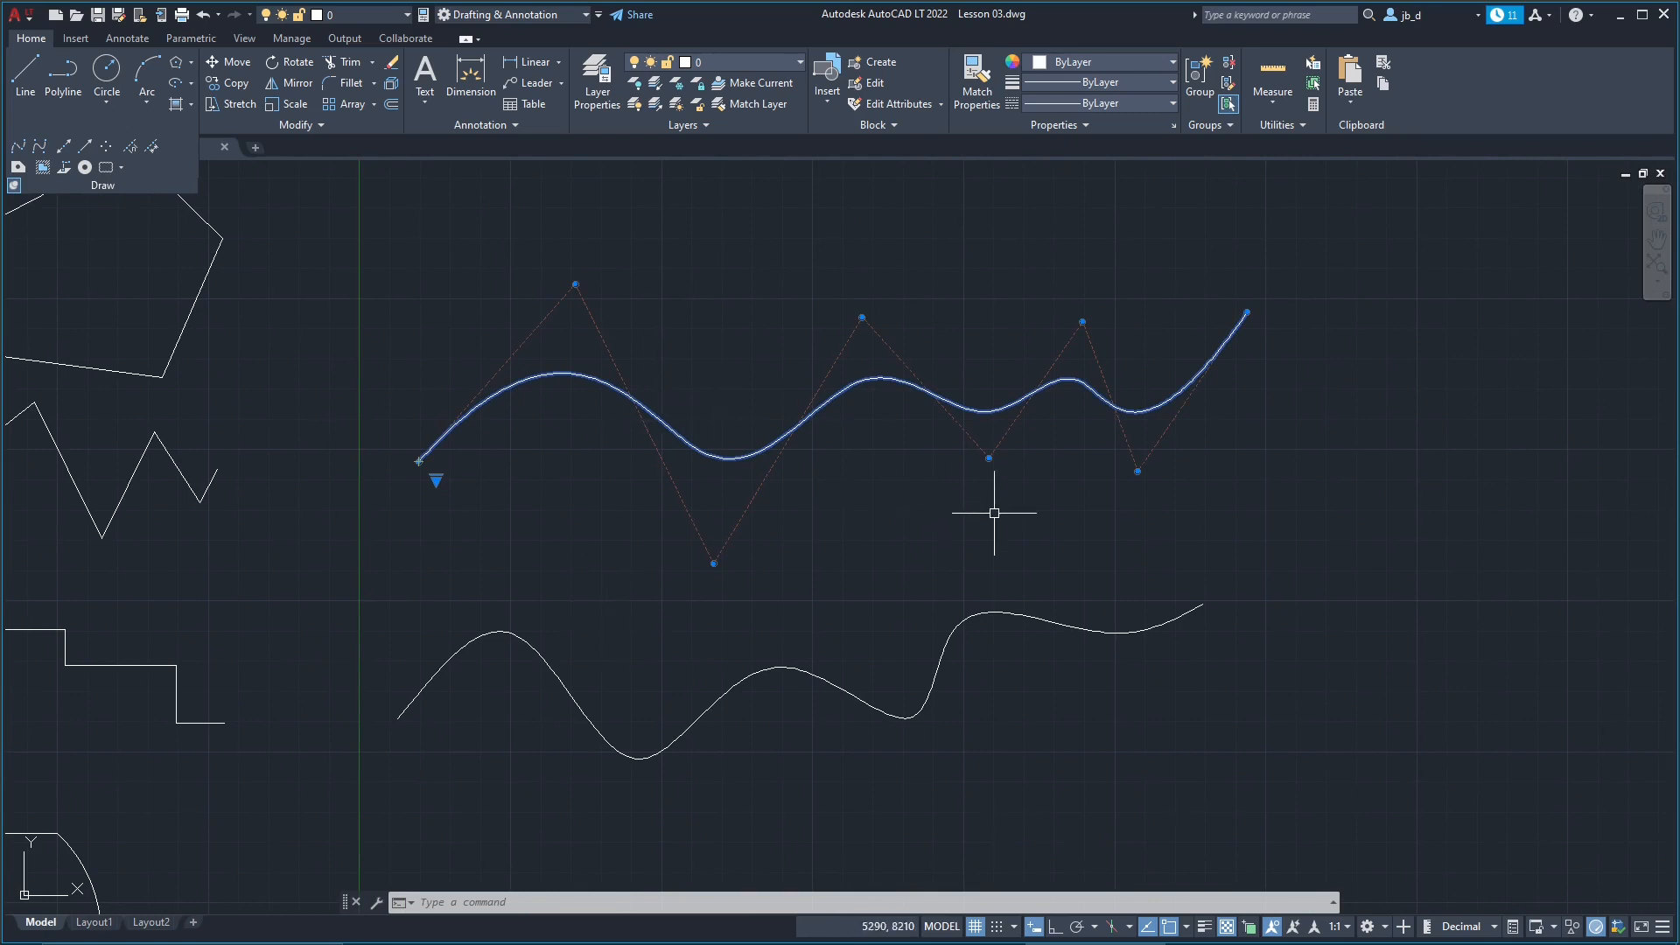
pyautogui.click(436, 479)
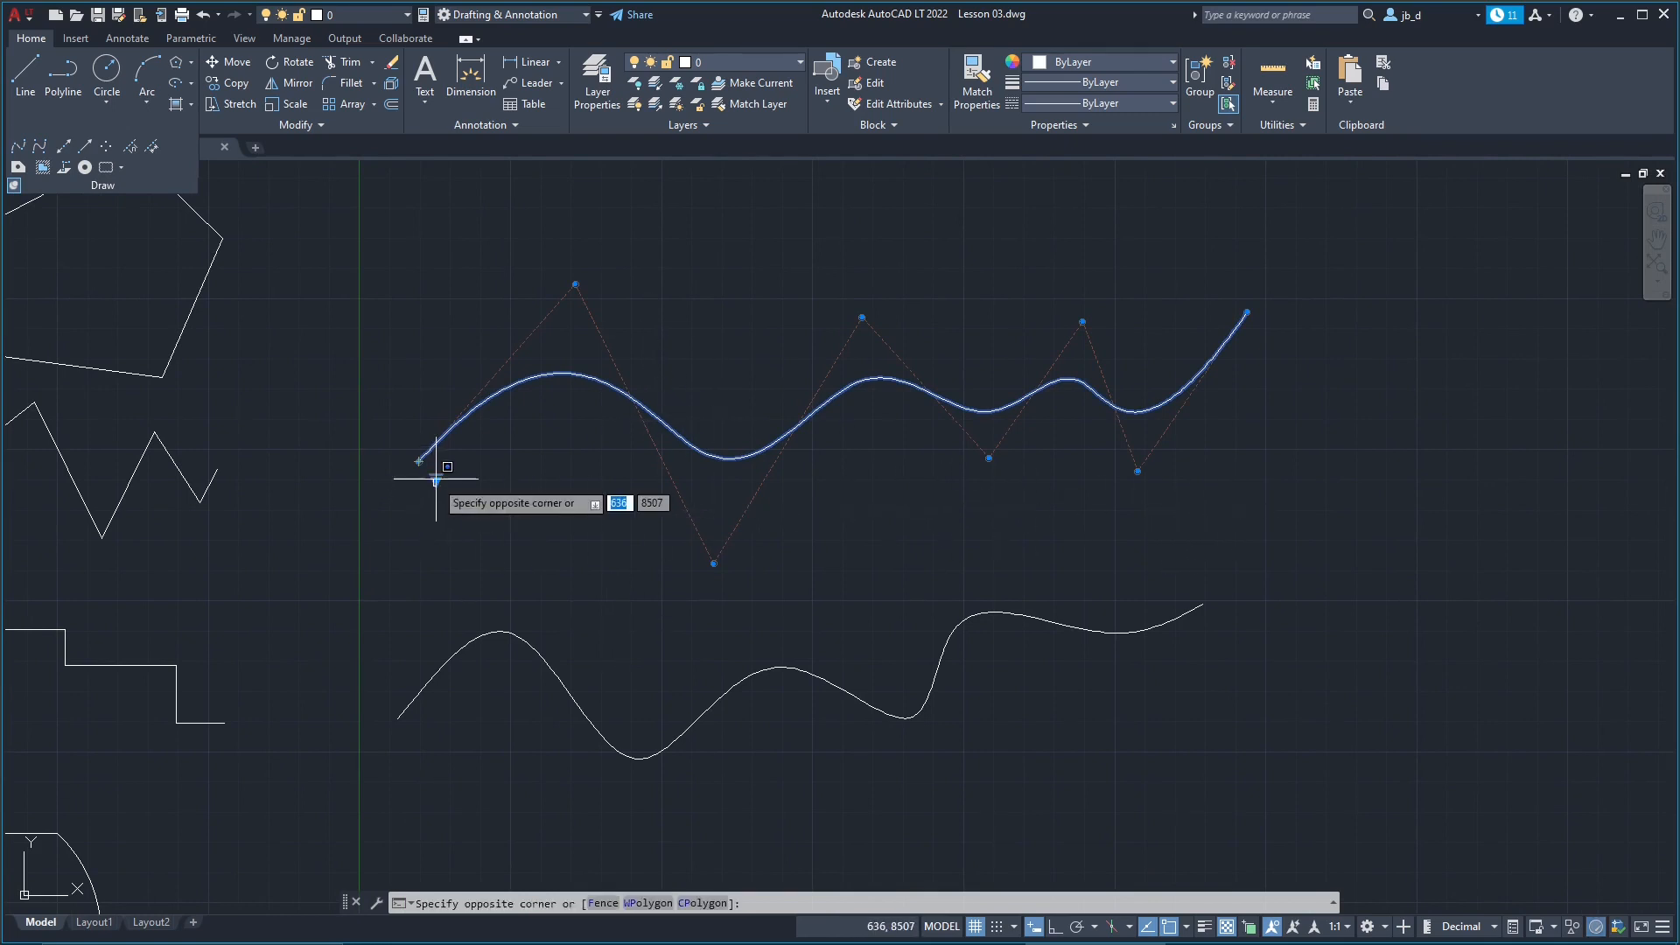
pyautogui.click(436, 479)
pyautogui.click(437, 480)
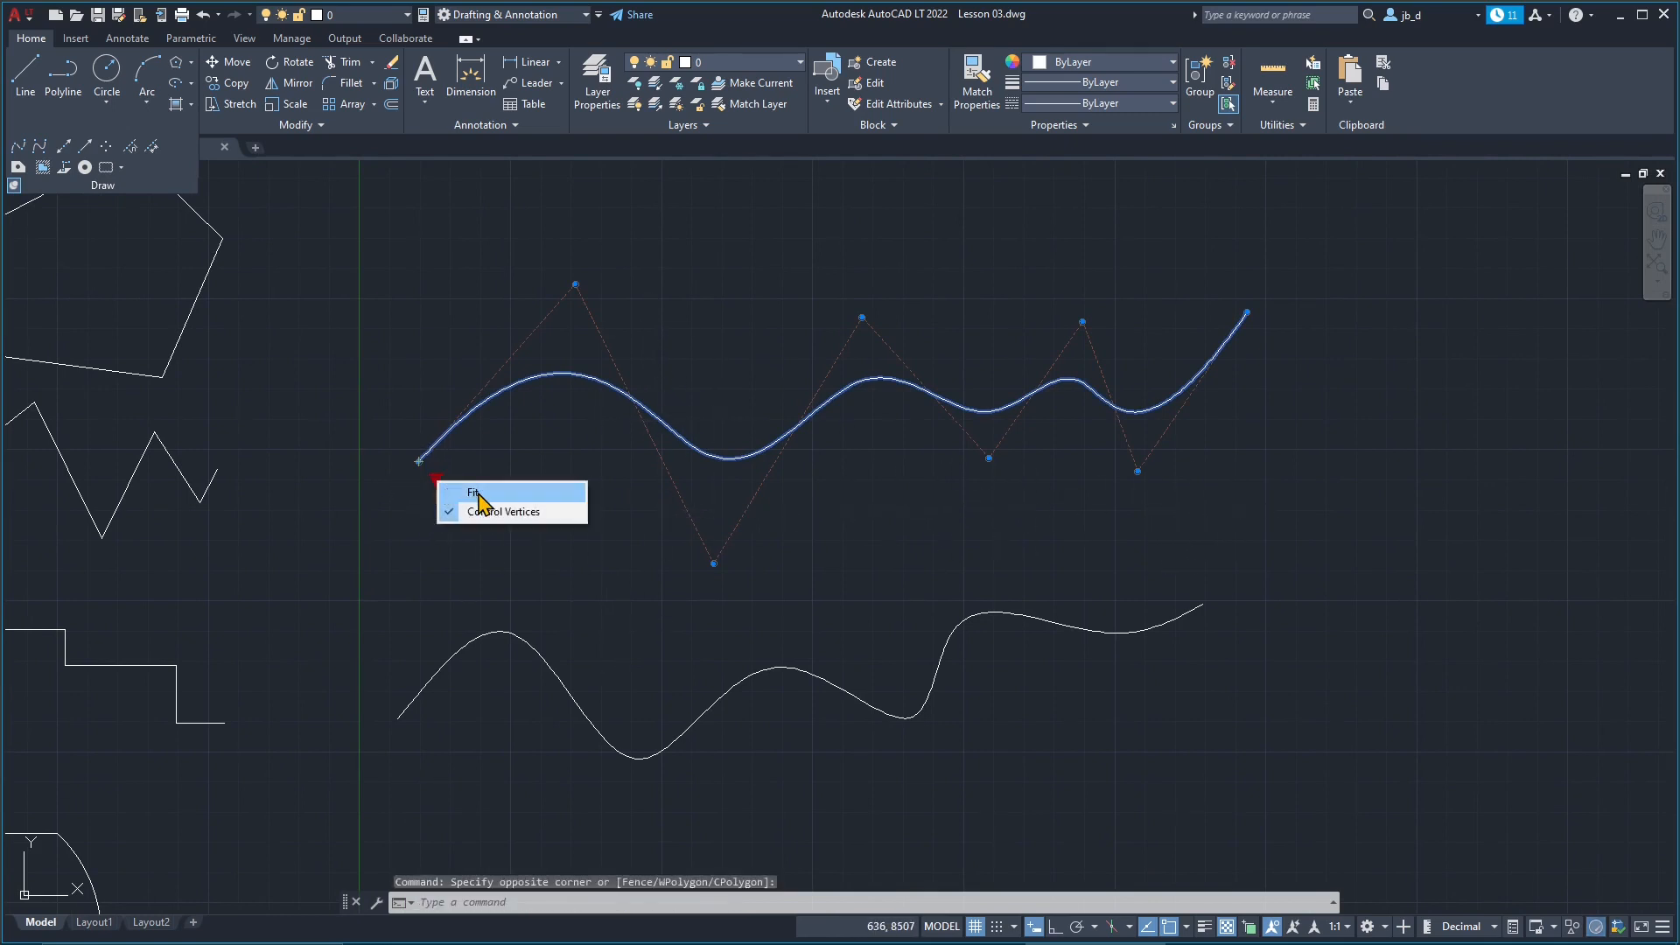
pyautogui.click(473, 491)
pyautogui.click(438, 479)
pyautogui.click(436, 480)
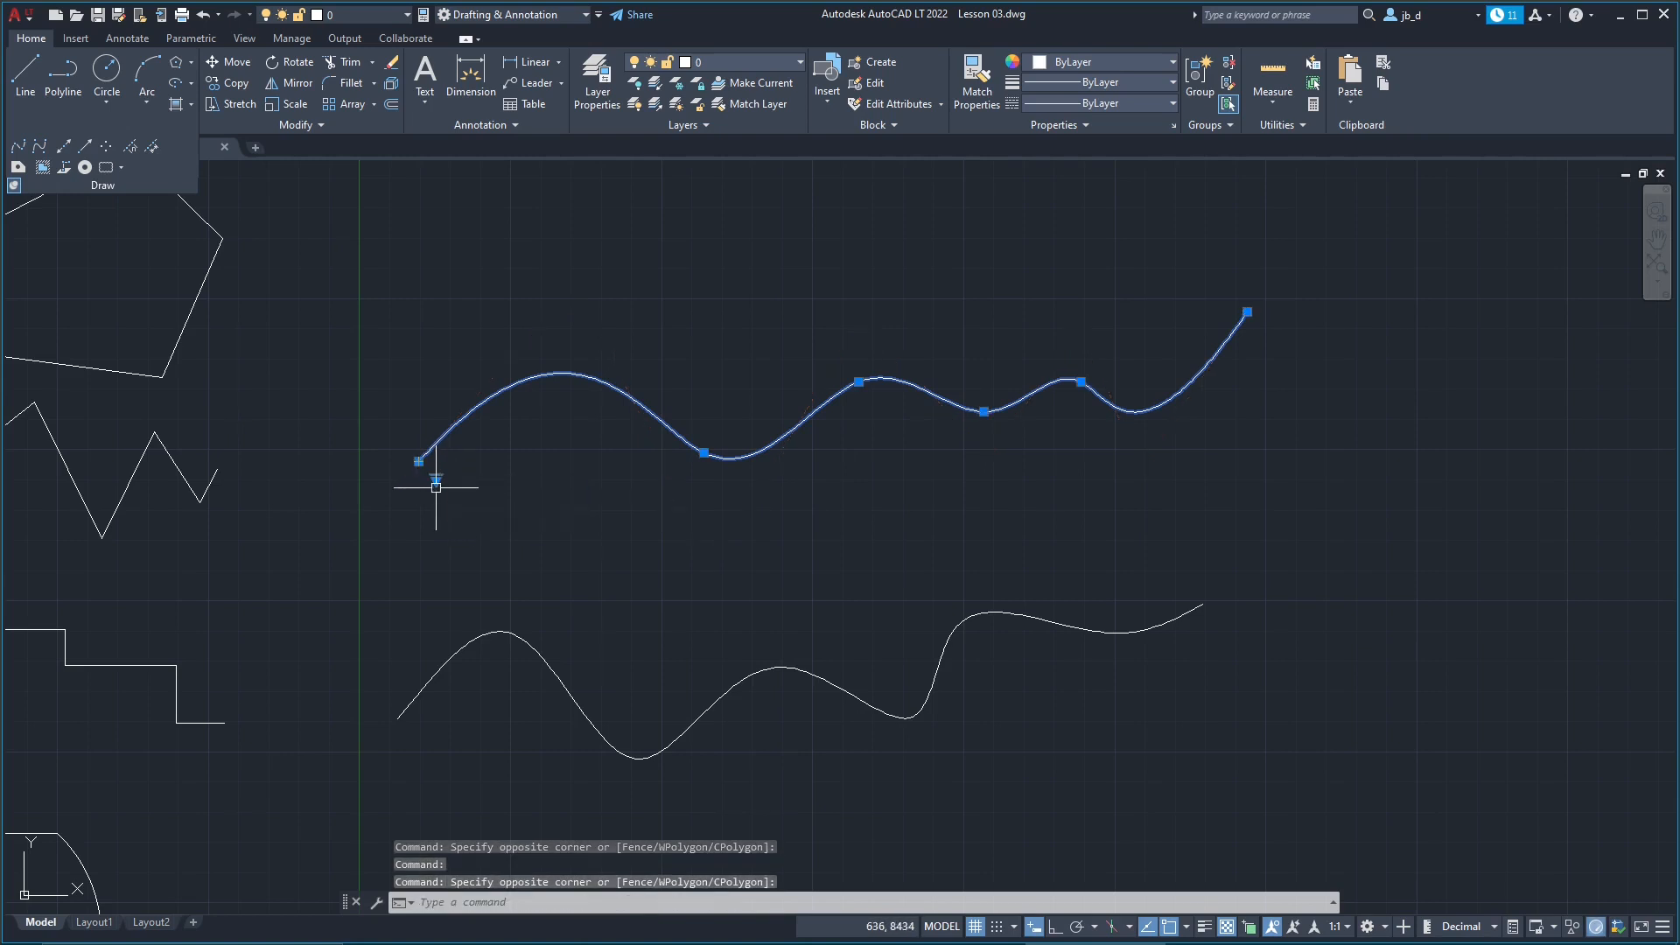
# Step: Switch the upper spline's grip display back to Control Vertices and deselect it
pyautogui.moveTo(436, 480)
pyautogui.click(477, 520)
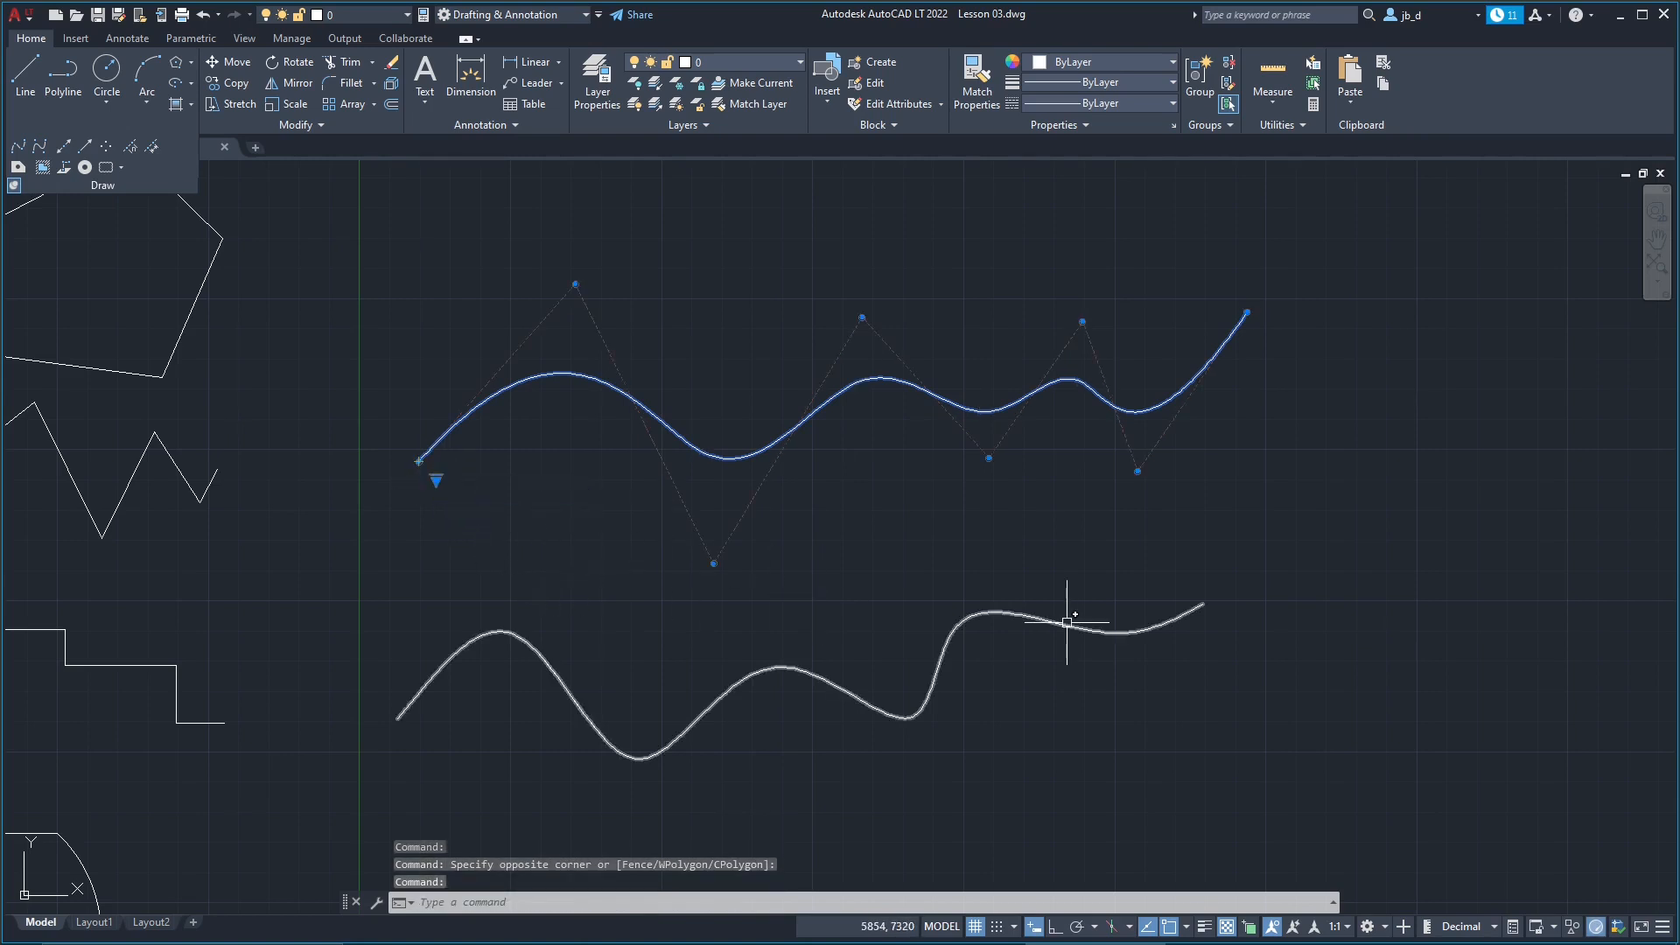
pyautogui.press('Escape')
pyautogui.scroll(-2, 767, 455)
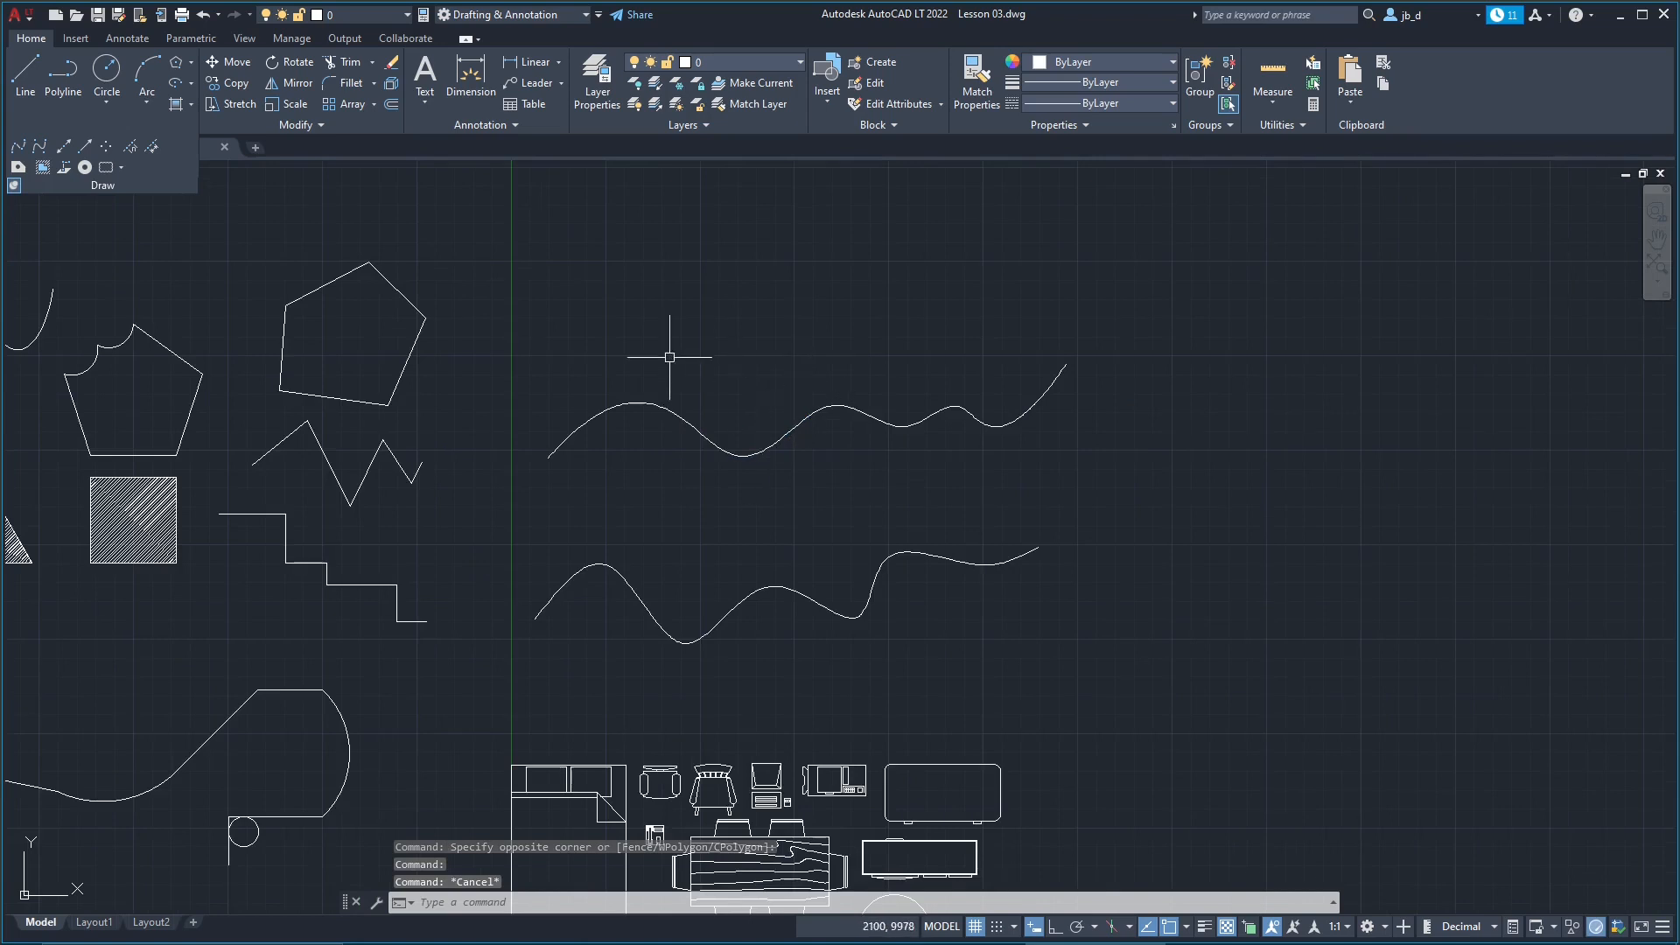
# Step: Draw a control-vertex spline with ten vertices looping around the empty area above the two wavy splines
pyautogui.moveTo(669, 357)
pyautogui.mouseDown(button='middle')
pyautogui.moveTo(698, 498)
pyautogui.moveTo(667, 543)
pyautogui.mouseUp(button='middle')
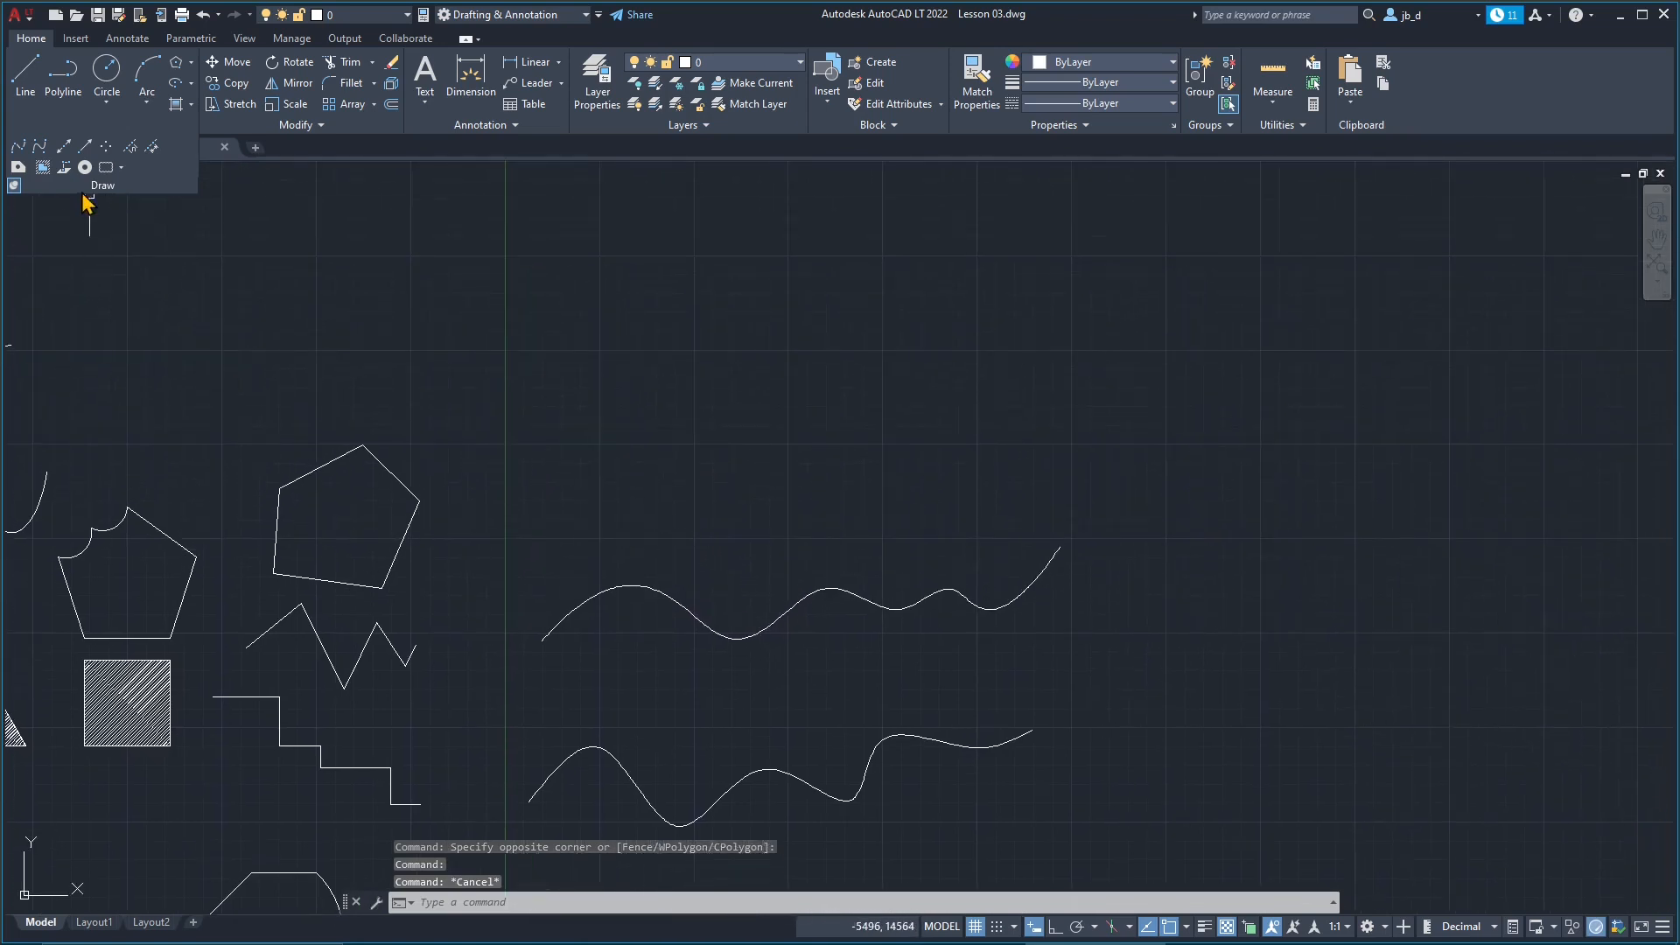
pyautogui.click(40, 150)
pyautogui.click(609, 304)
pyautogui.click(571, 396)
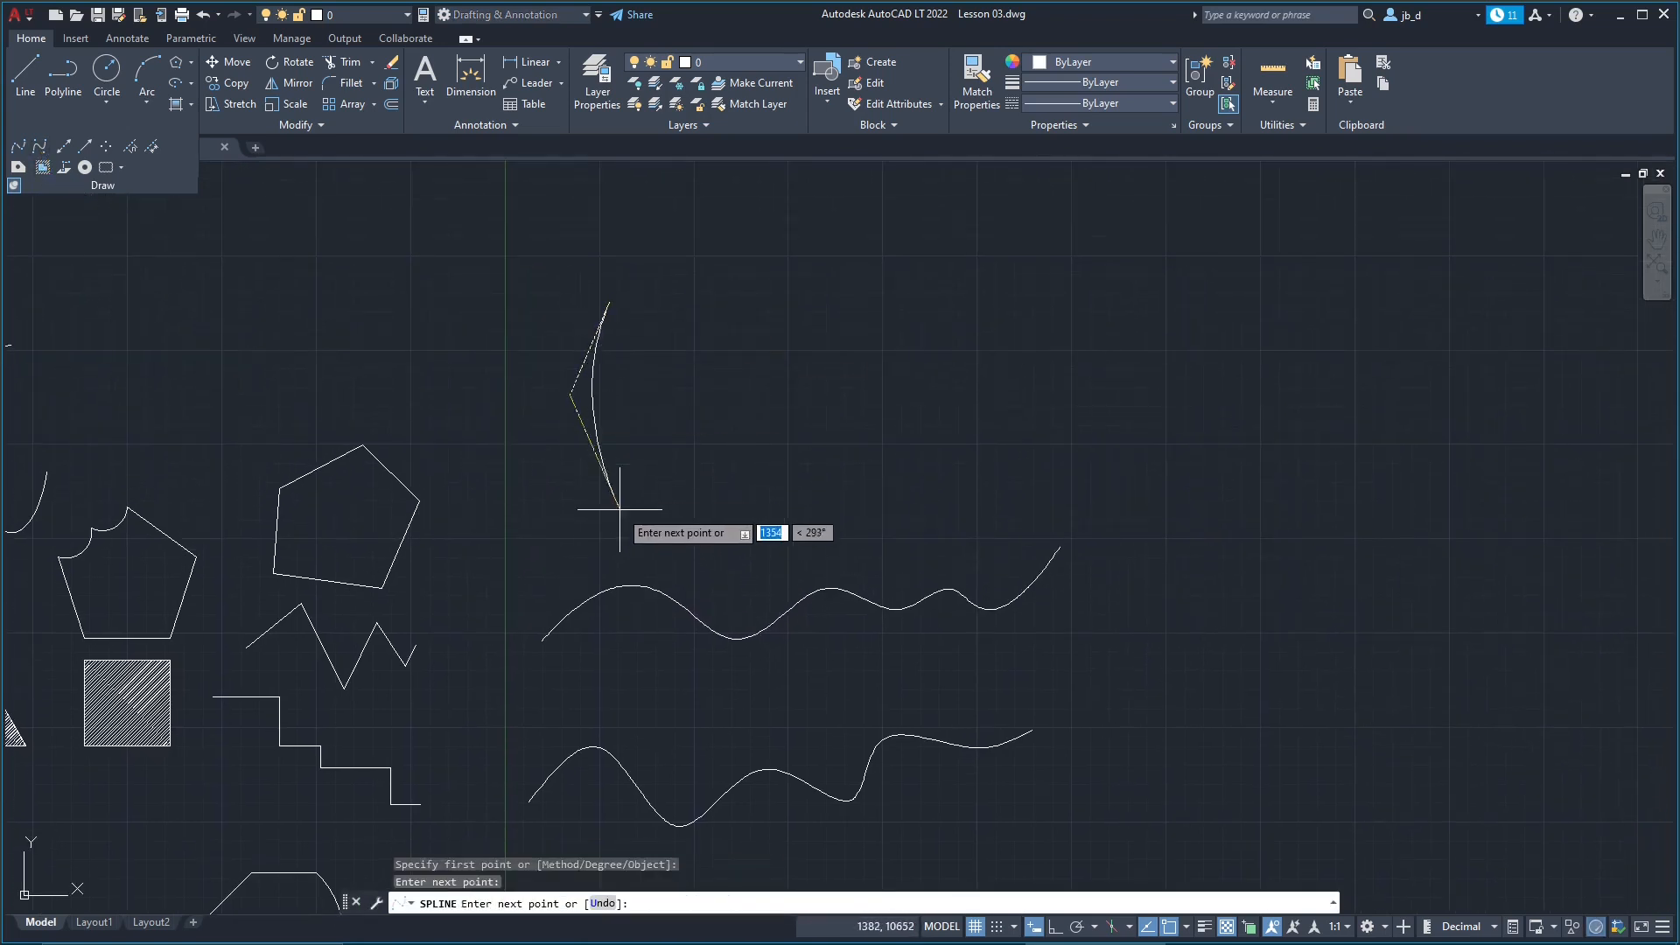
pyautogui.click(634, 522)
pyautogui.click(737, 511)
pyautogui.click(816, 396)
pyautogui.click(935, 416)
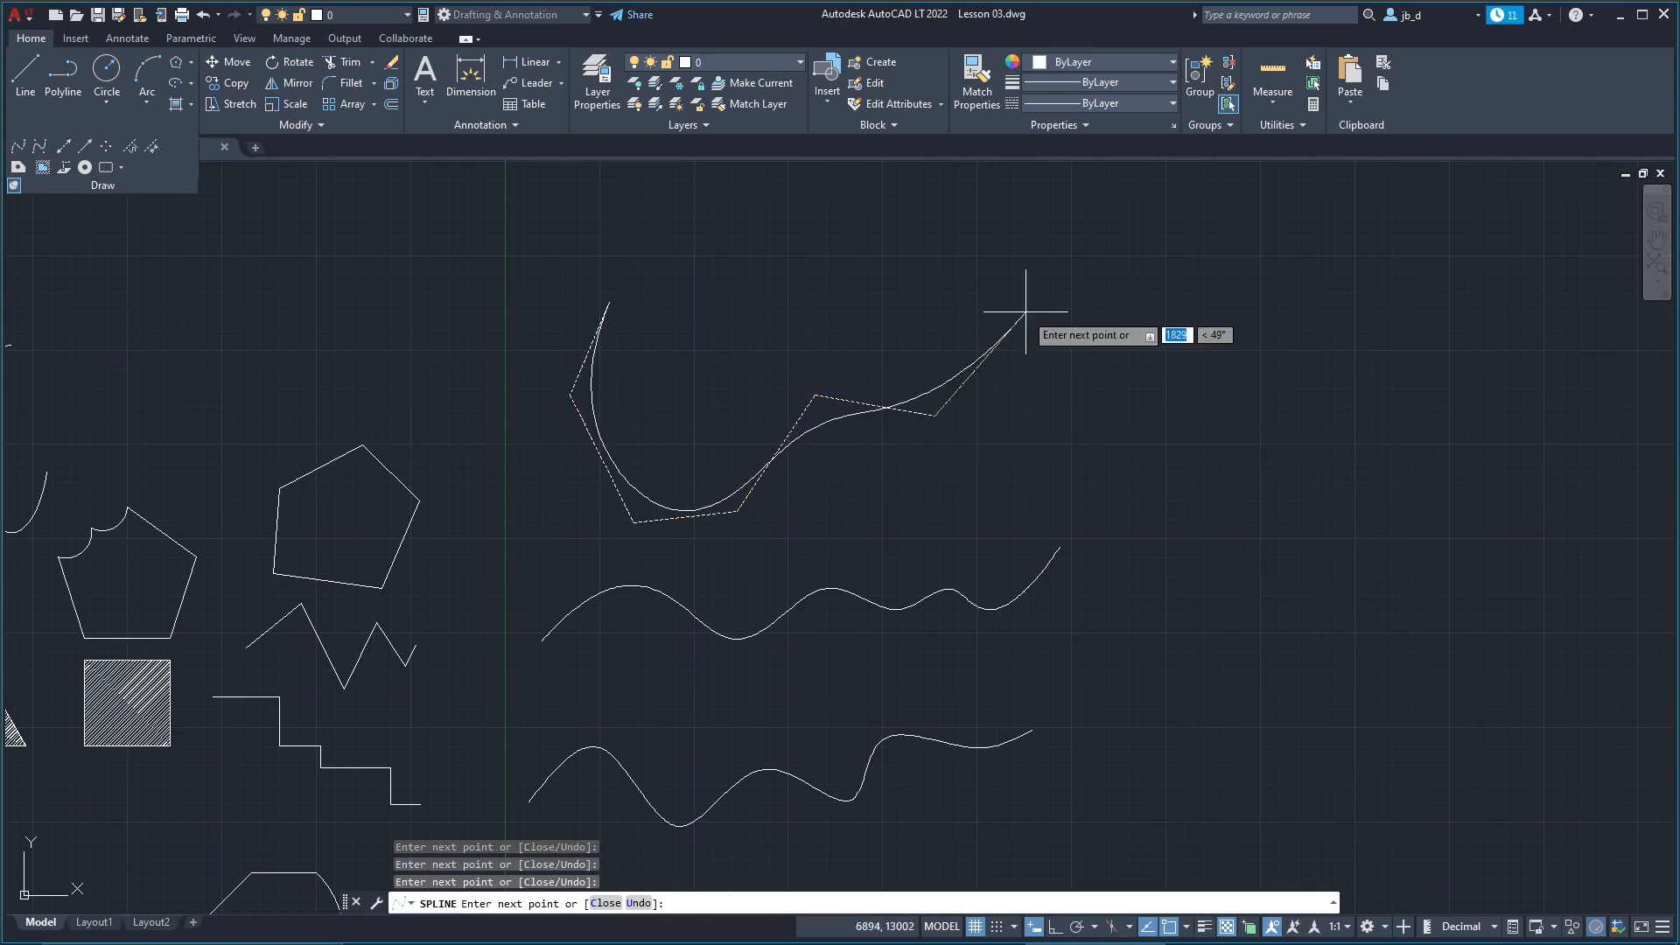
pyautogui.click(1025, 310)
pyautogui.click(964, 225)
pyautogui.click(771, 201)
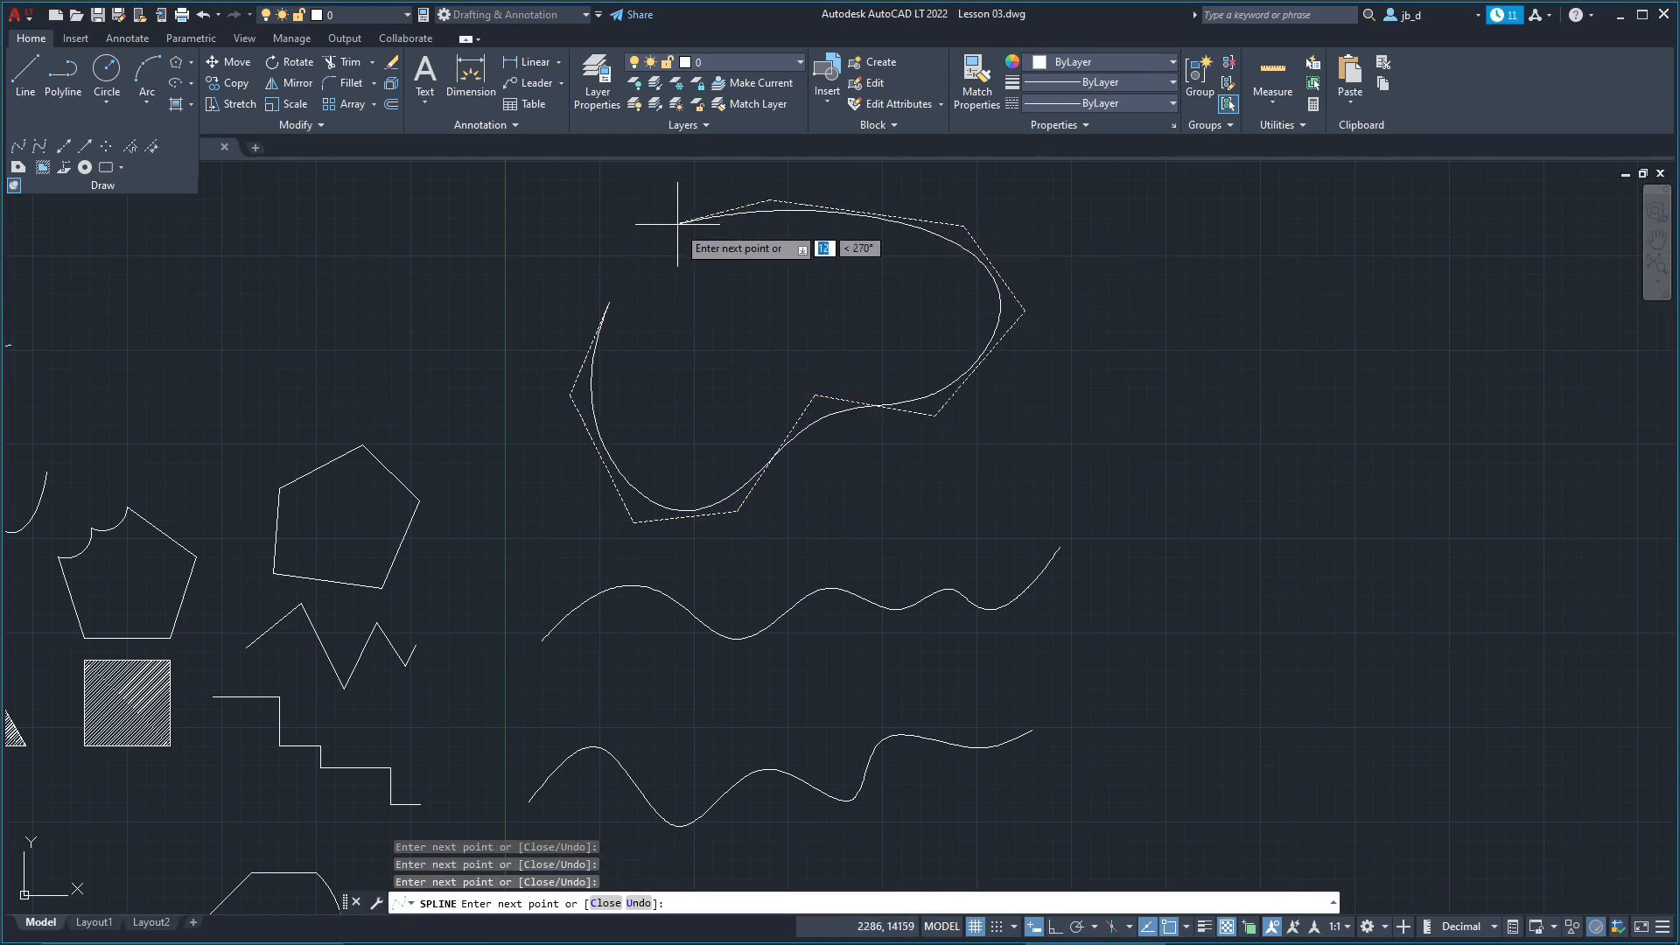
pyautogui.click(679, 223)
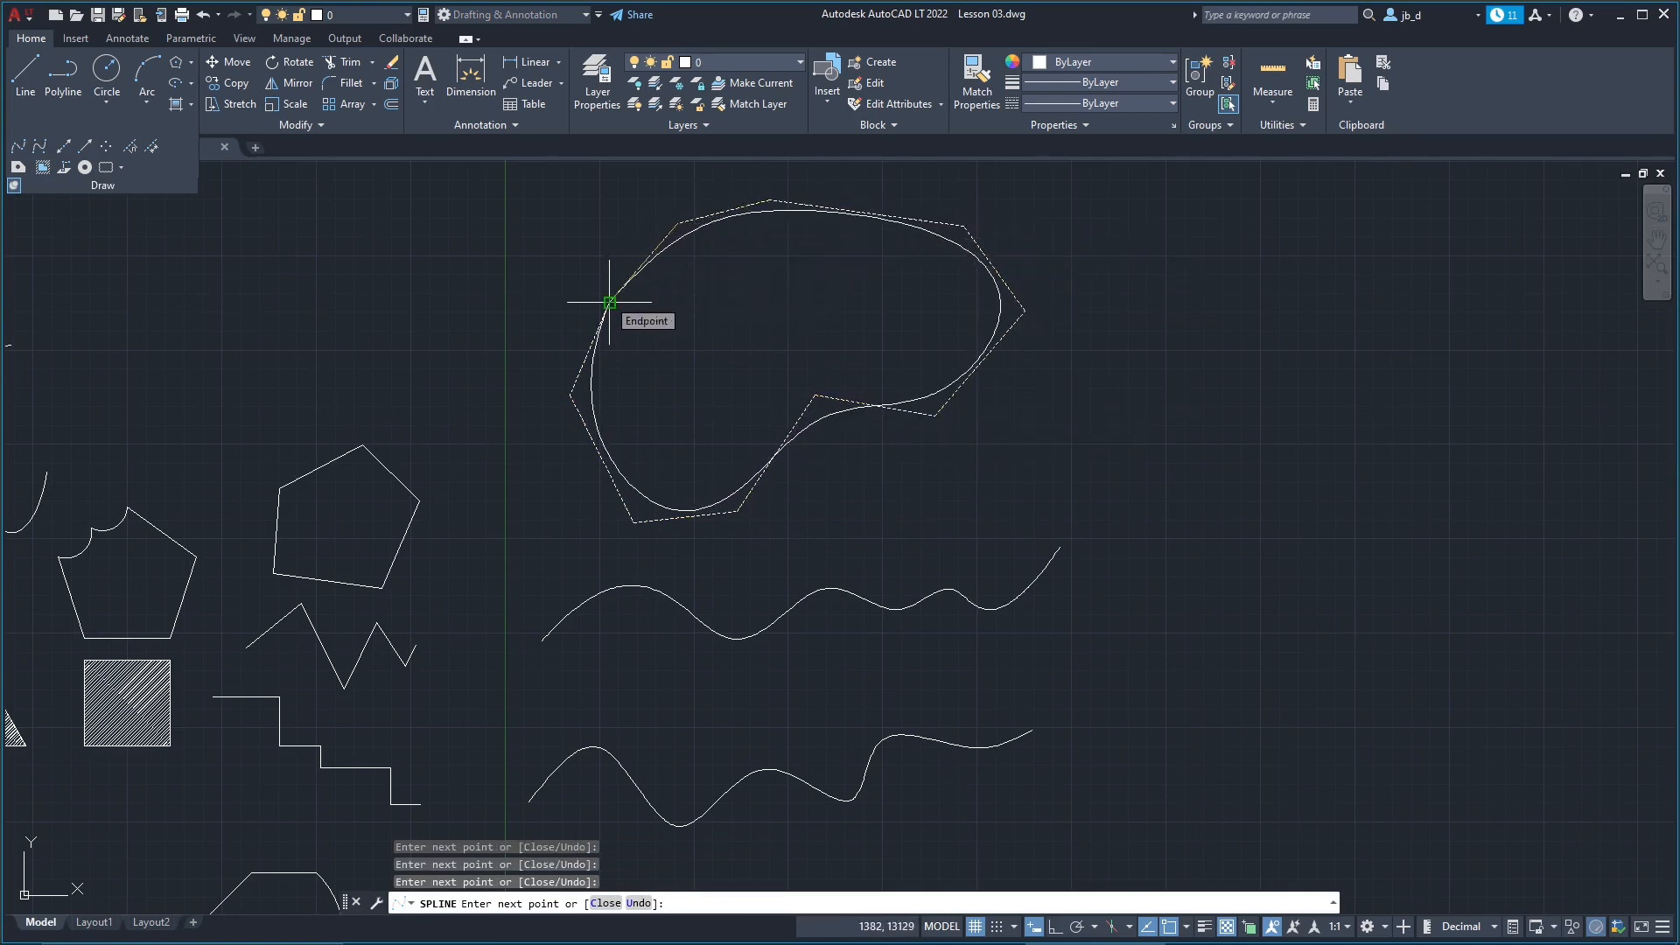
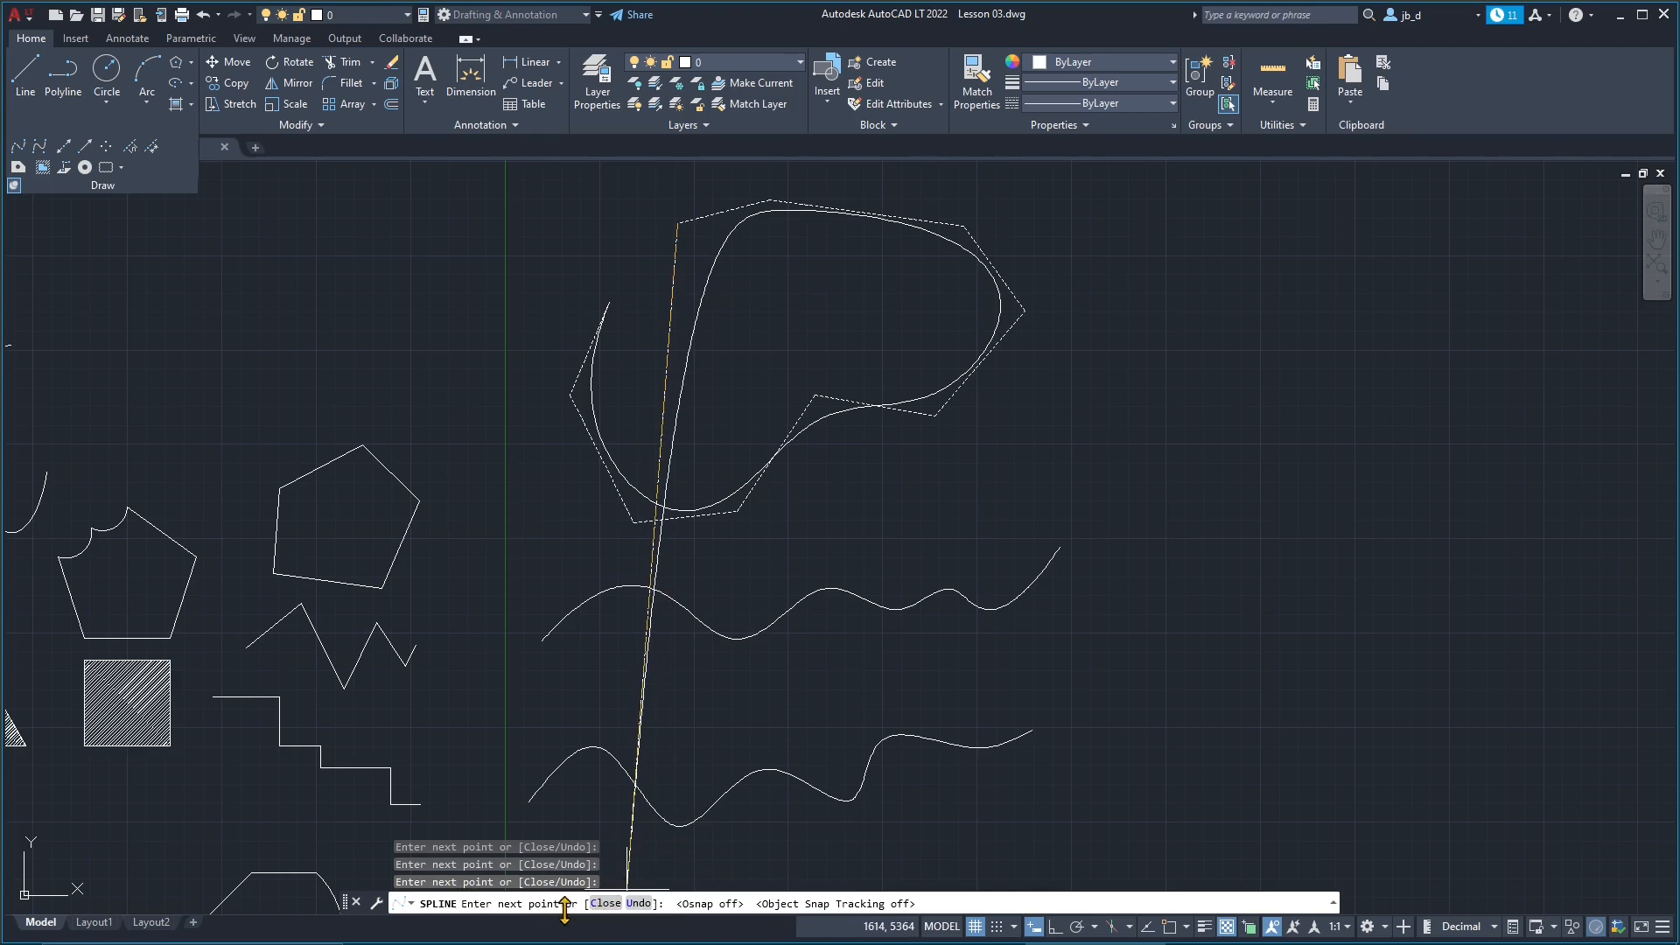
# Step: Close the looping spline with the Close option, select it to inspect its control vertices, and clear the selection
pyautogui.click(606, 904)
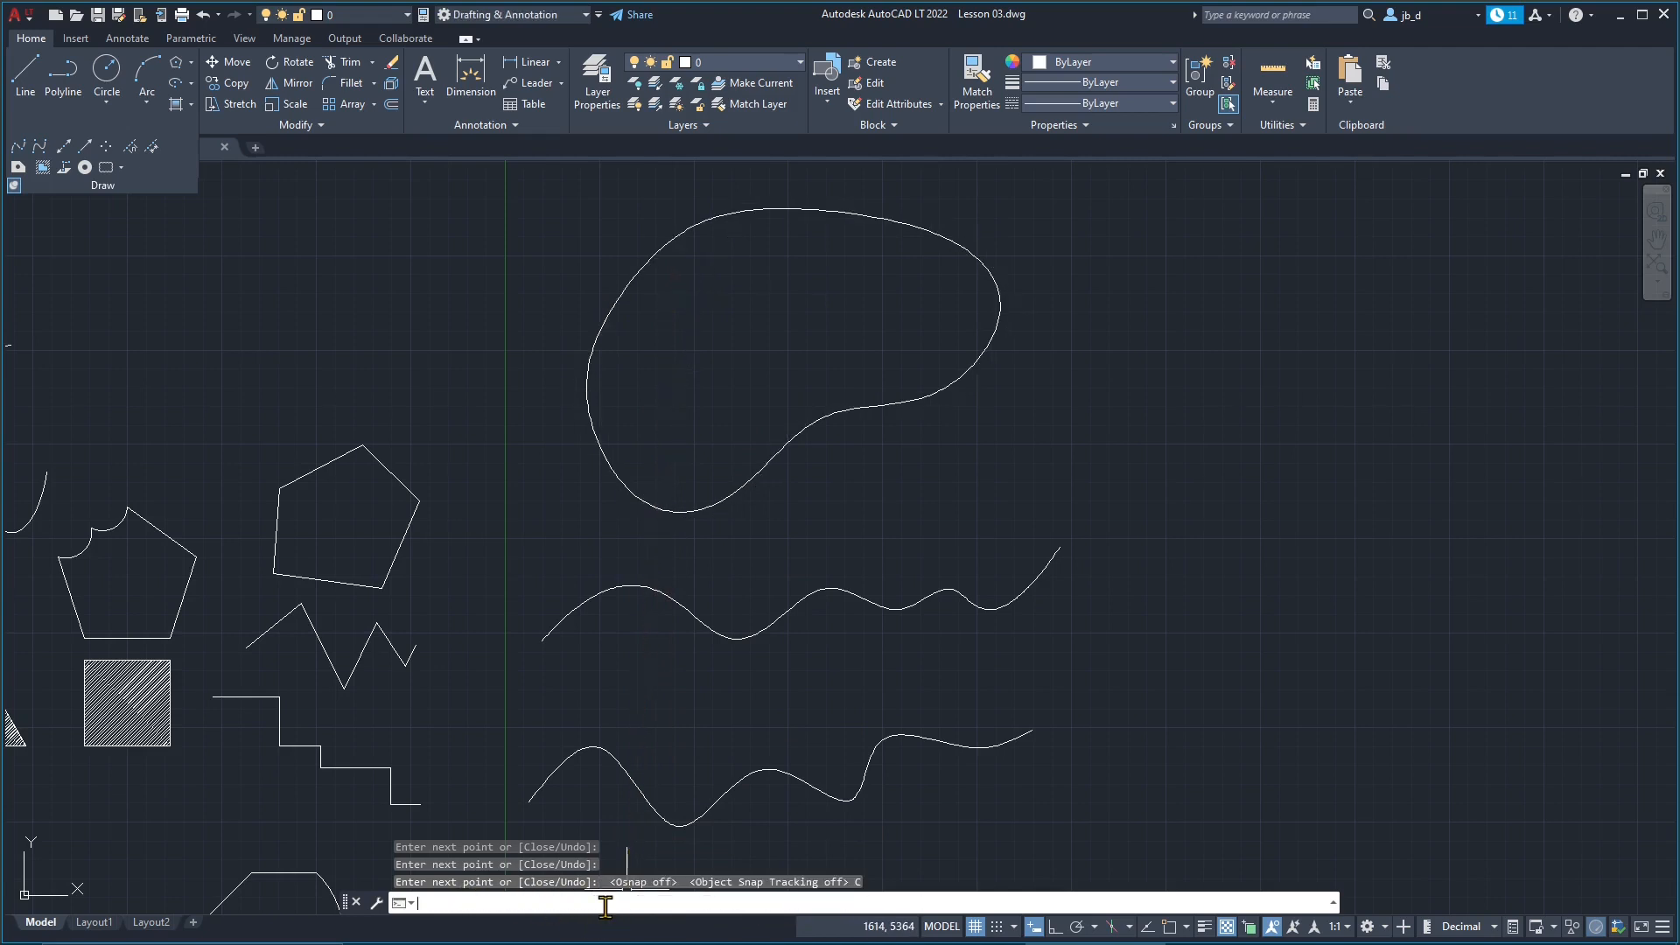
pyautogui.click(842, 211)
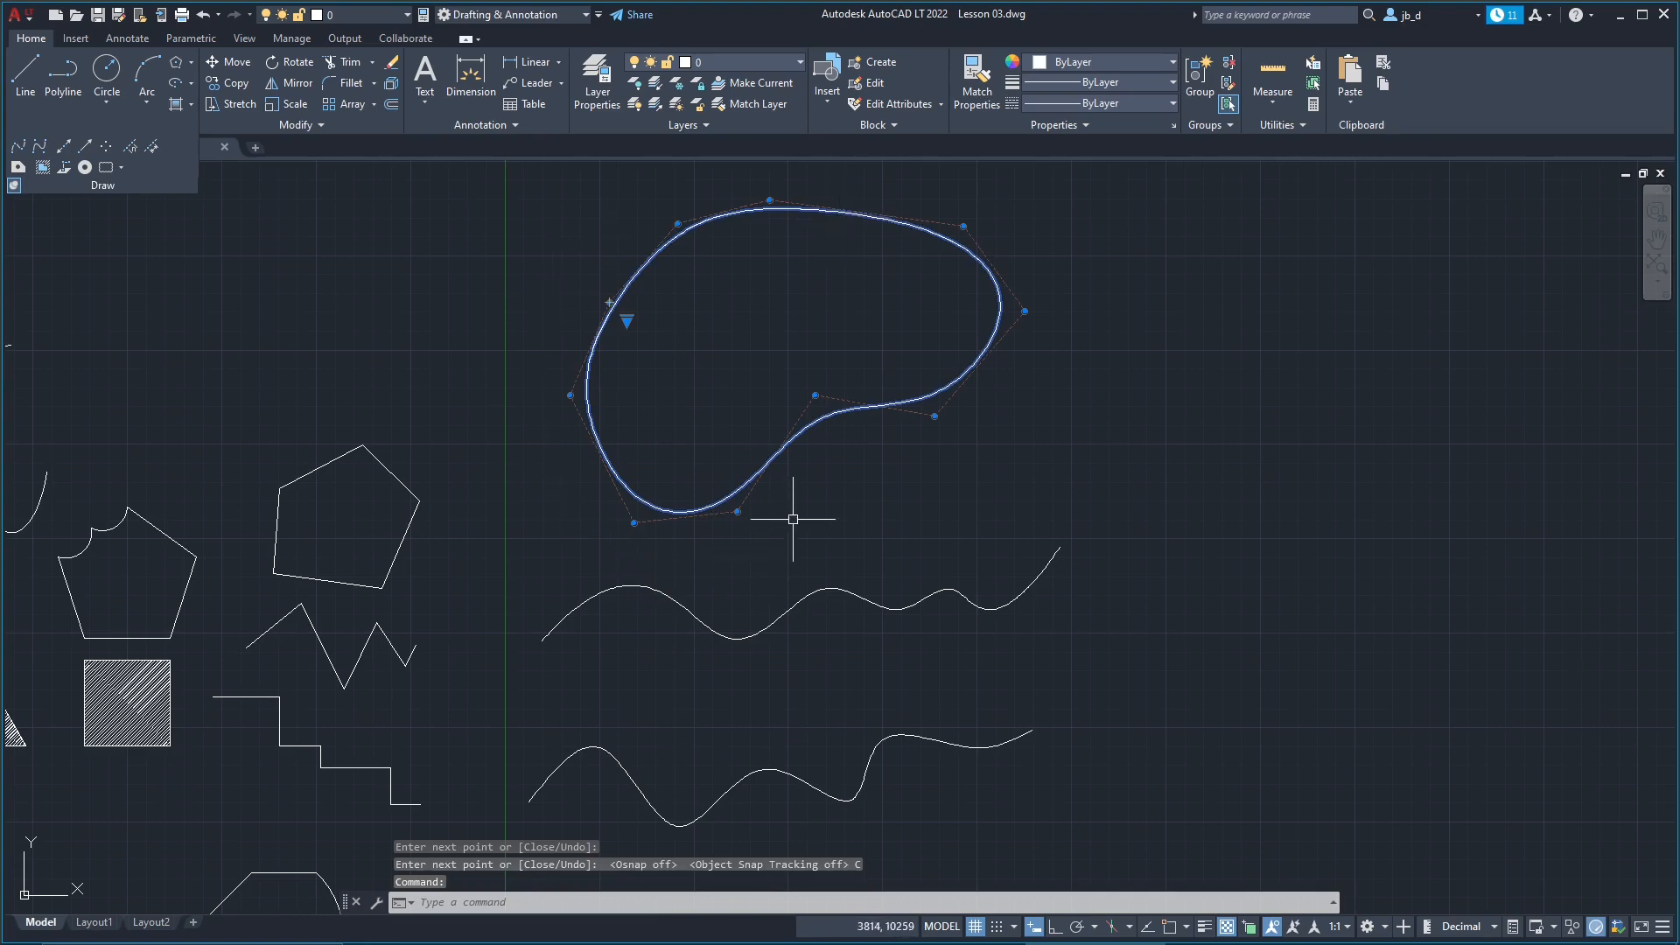
pyautogui.press('Escape')
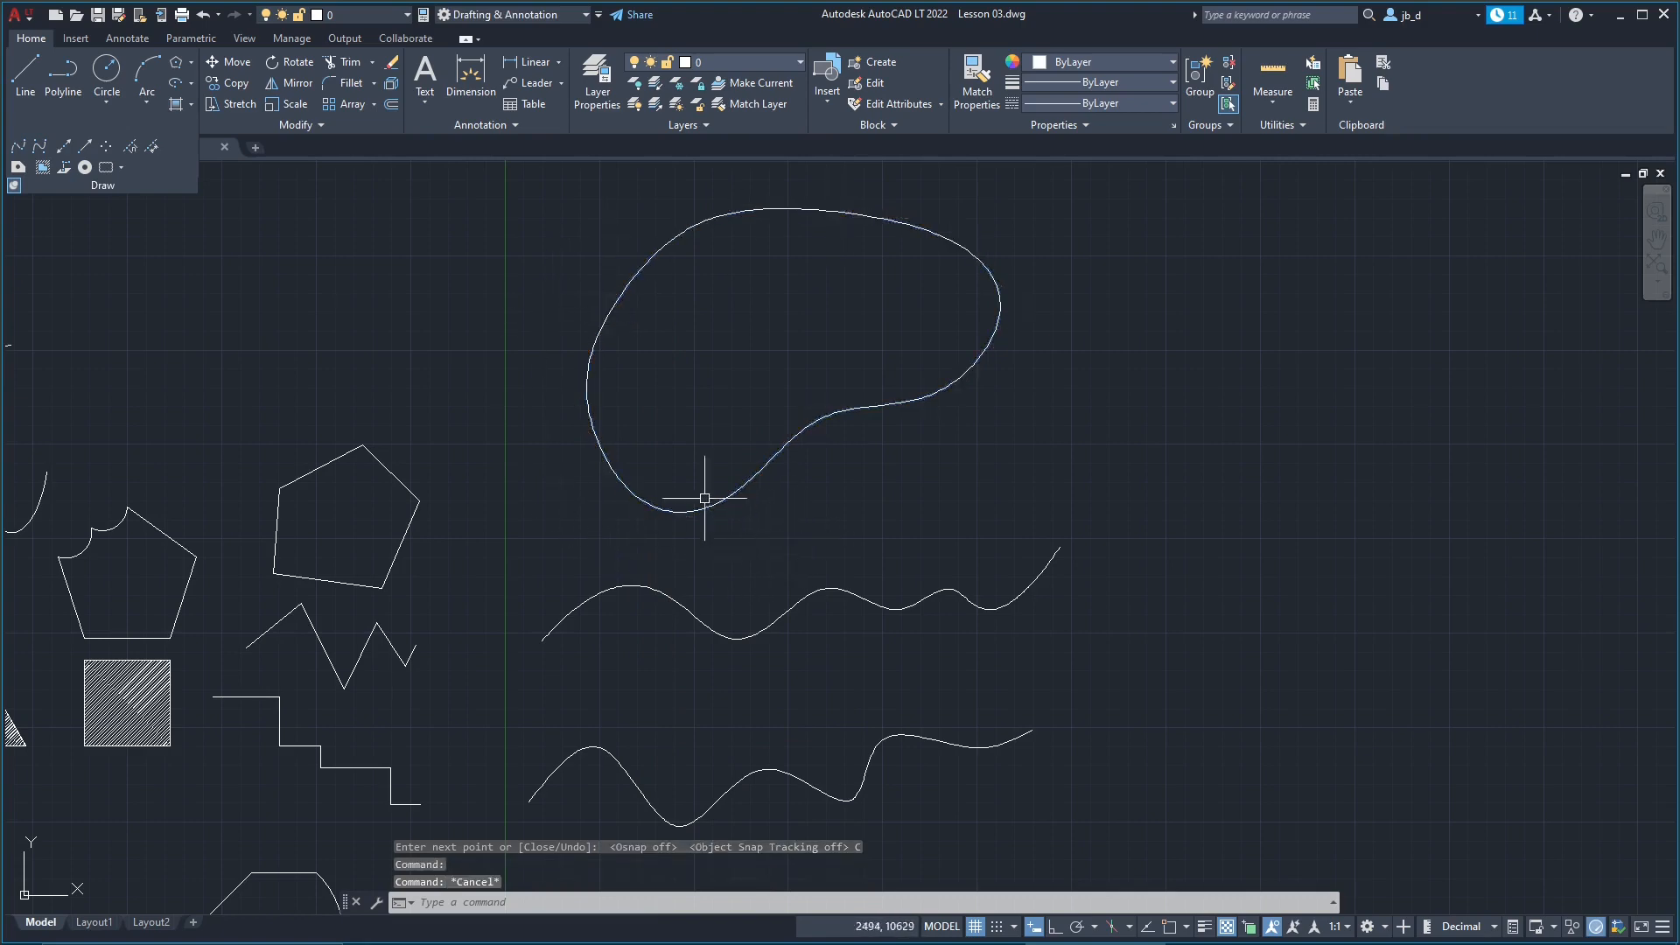
# Step: Apply a GR_LINEAR gradient fill to the closed spline, selecting the spline itself as the boundary
pyautogui.moveTo(624, 402); pyautogui.dragTo(693, 446, button='middle')
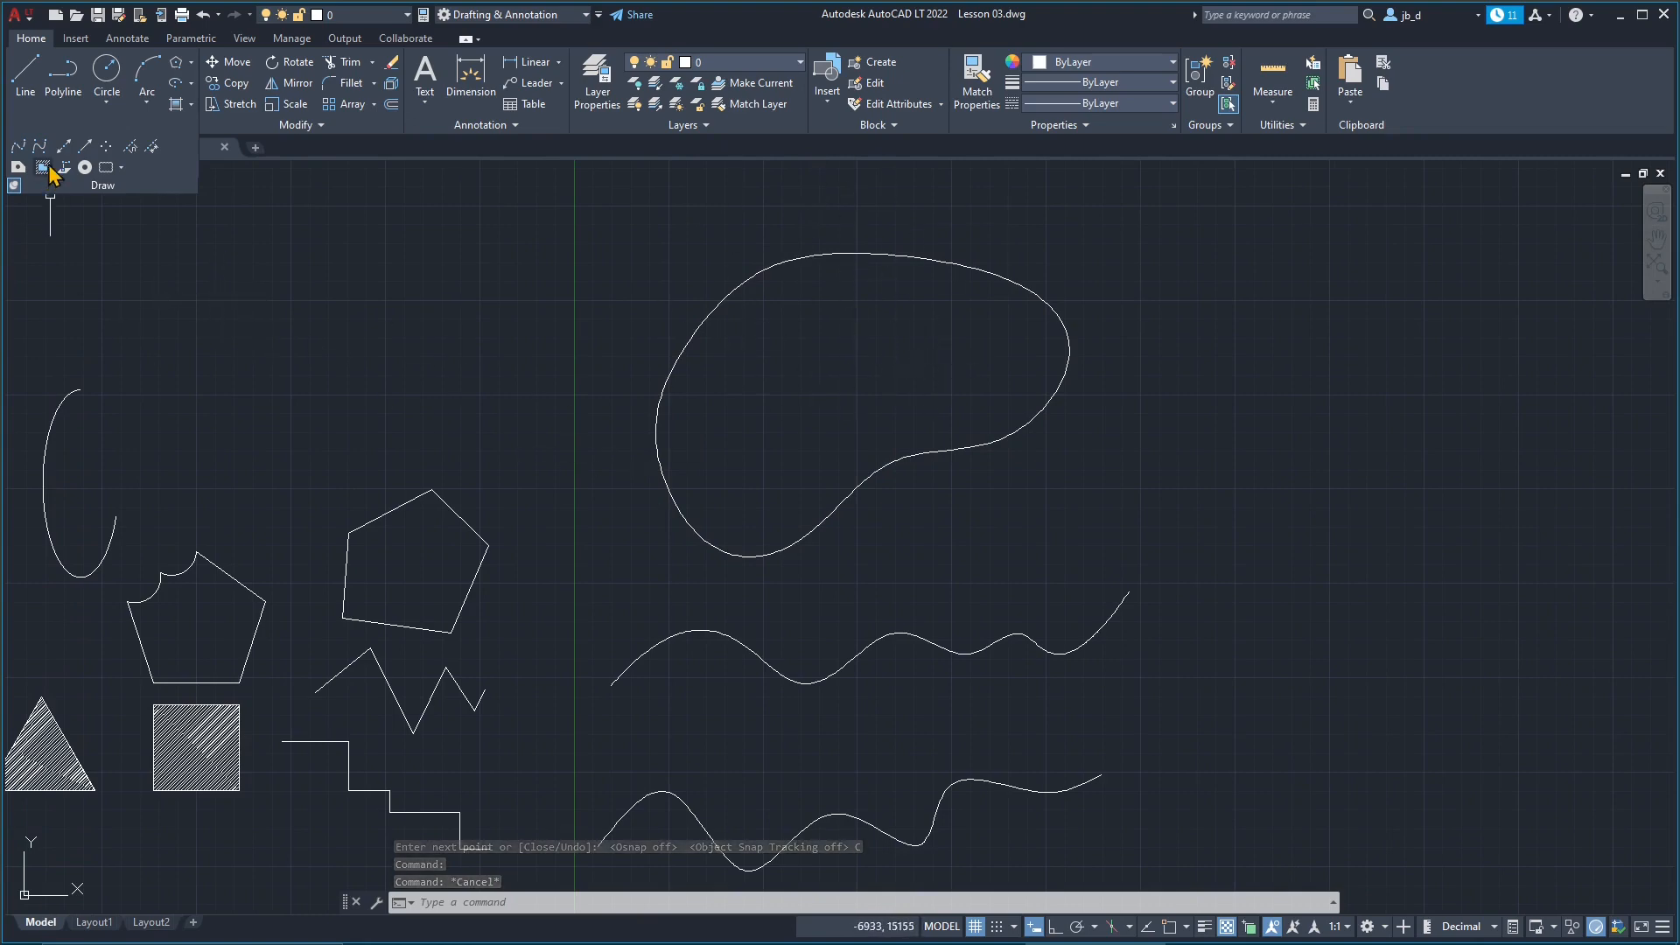
pyautogui.click(190, 105)
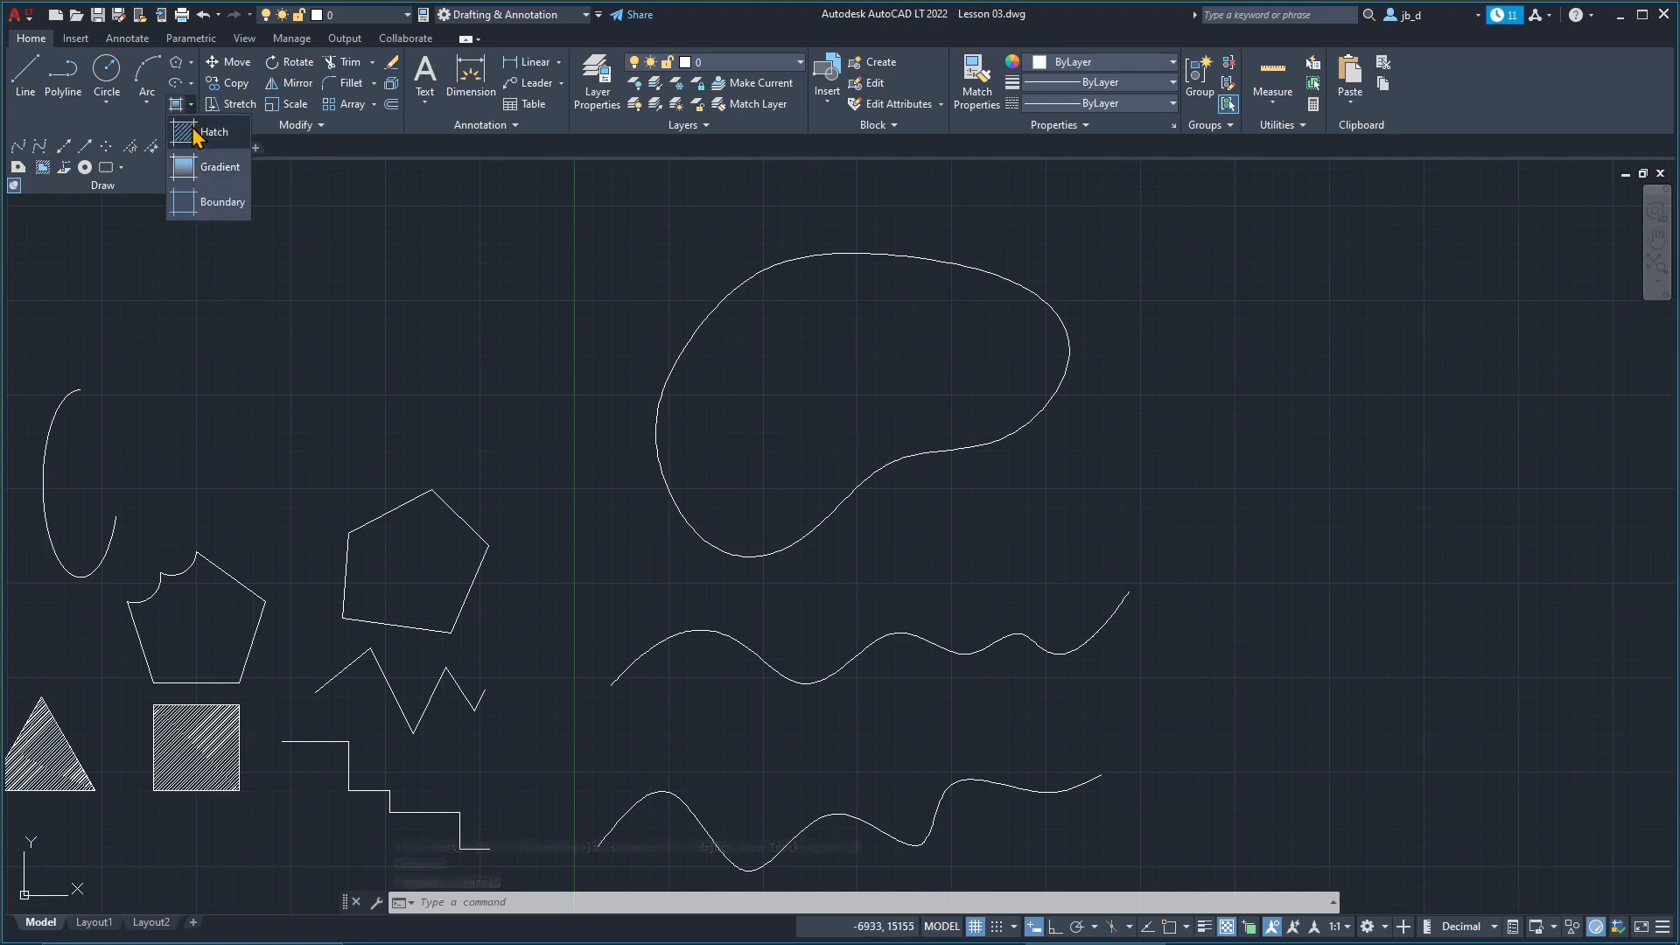
pyautogui.click(199, 188)
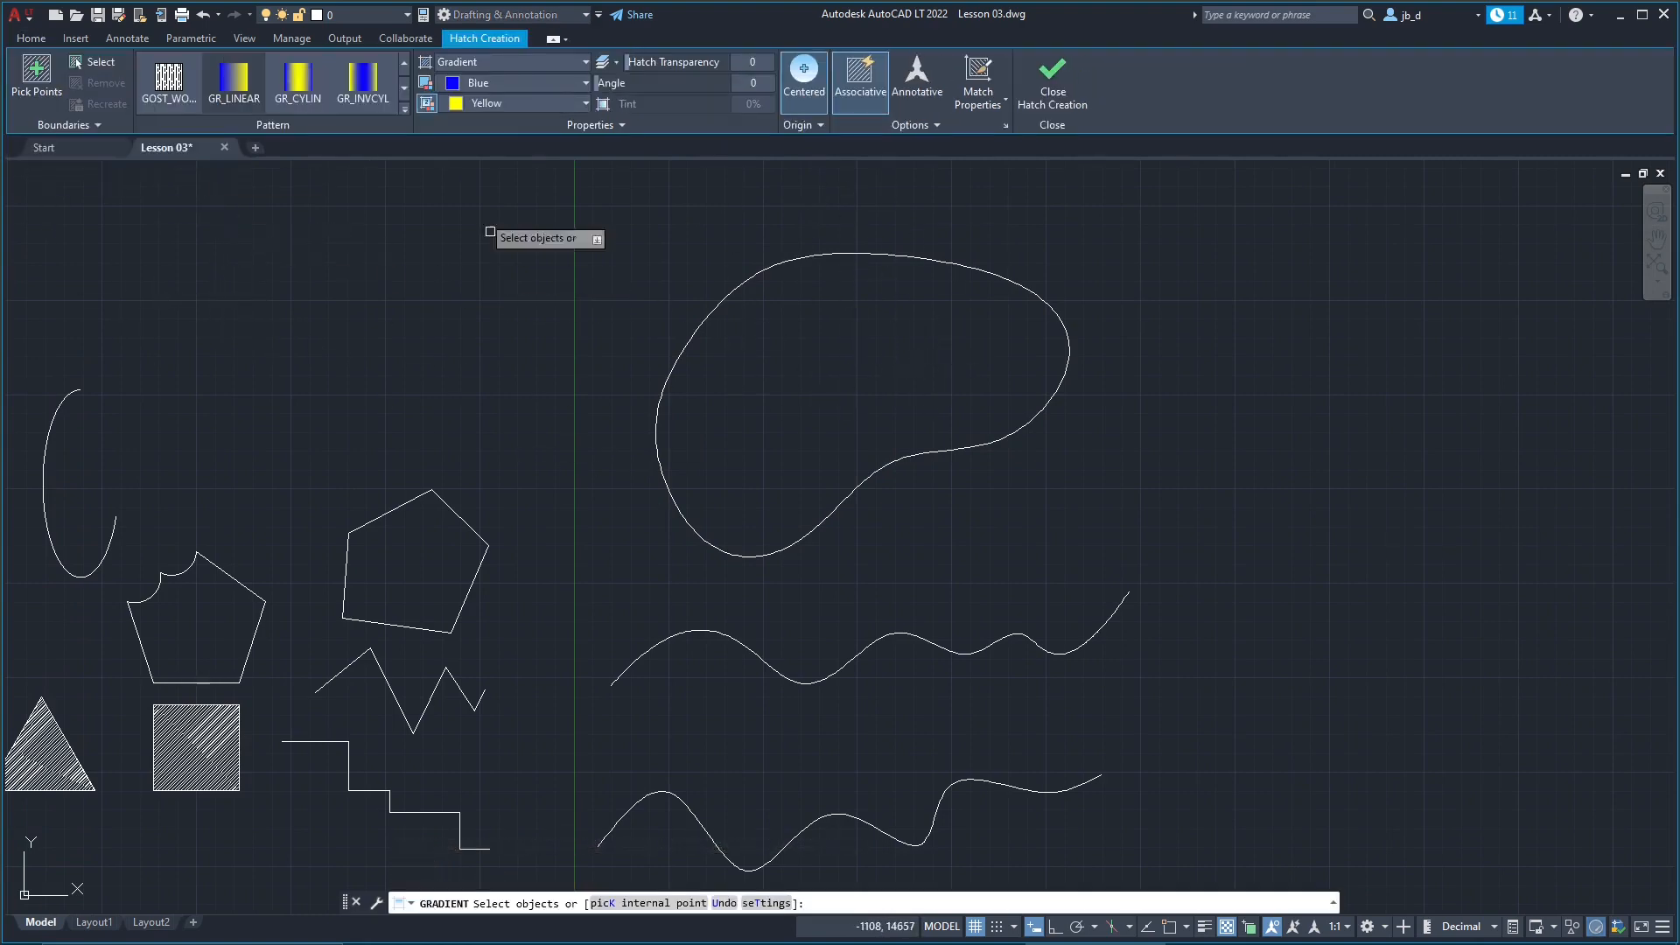
pyautogui.click(403, 90)
pyautogui.click(402, 89)
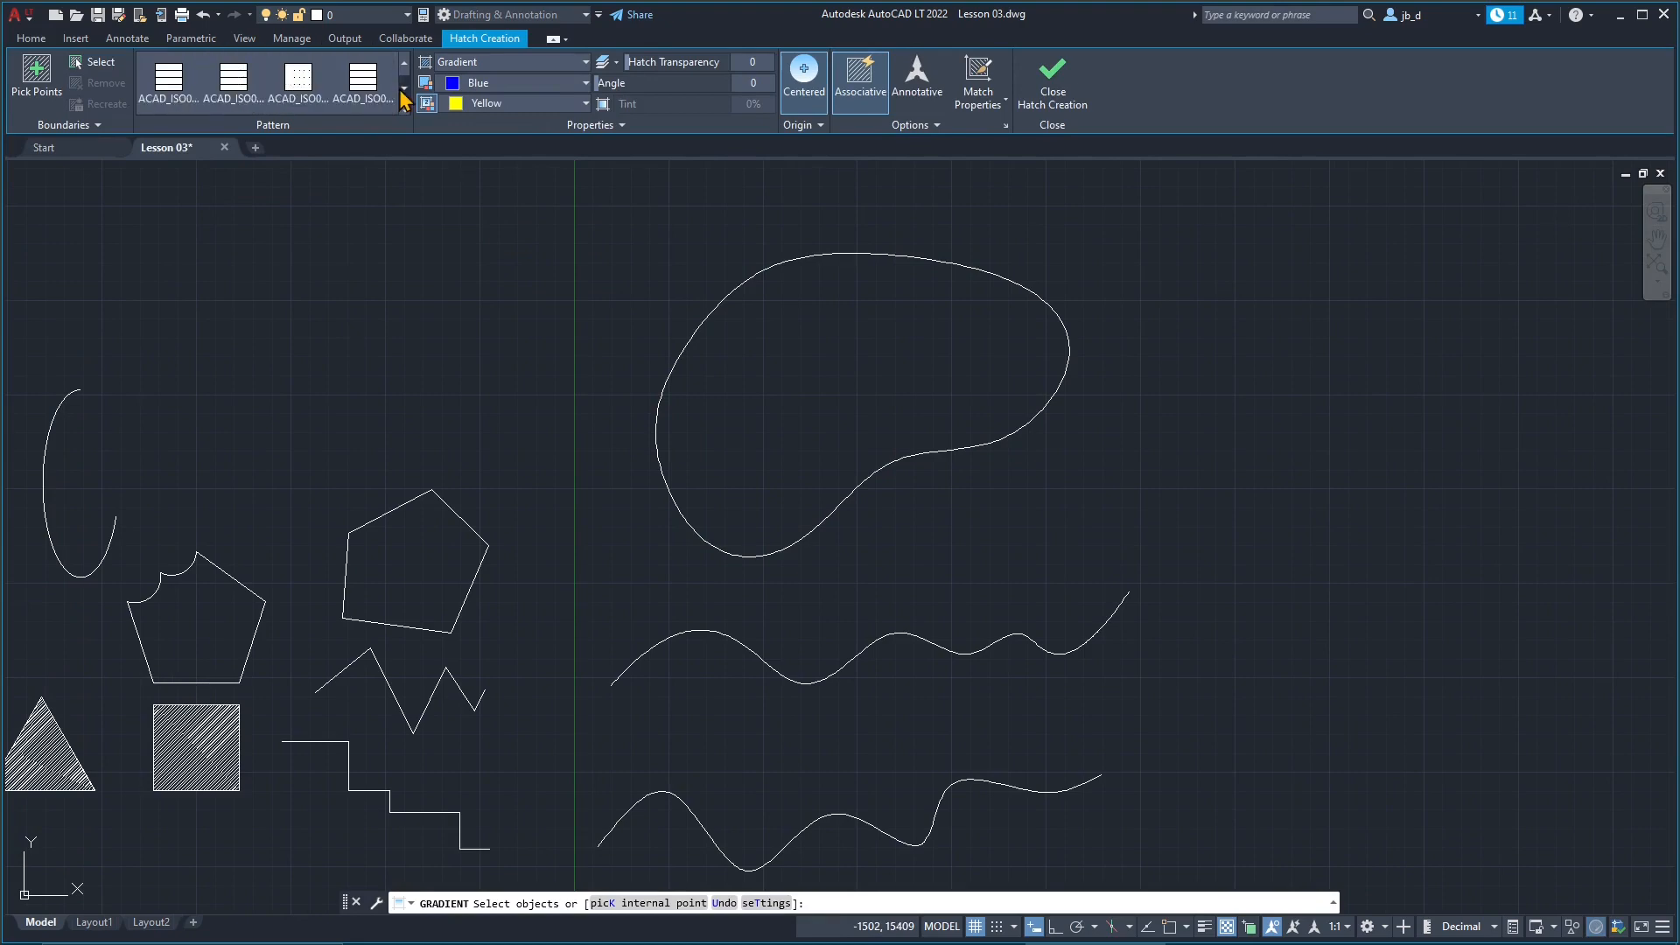
pyautogui.click(403, 72)
pyautogui.click(403, 72)
pyautogui.click(404, 73)
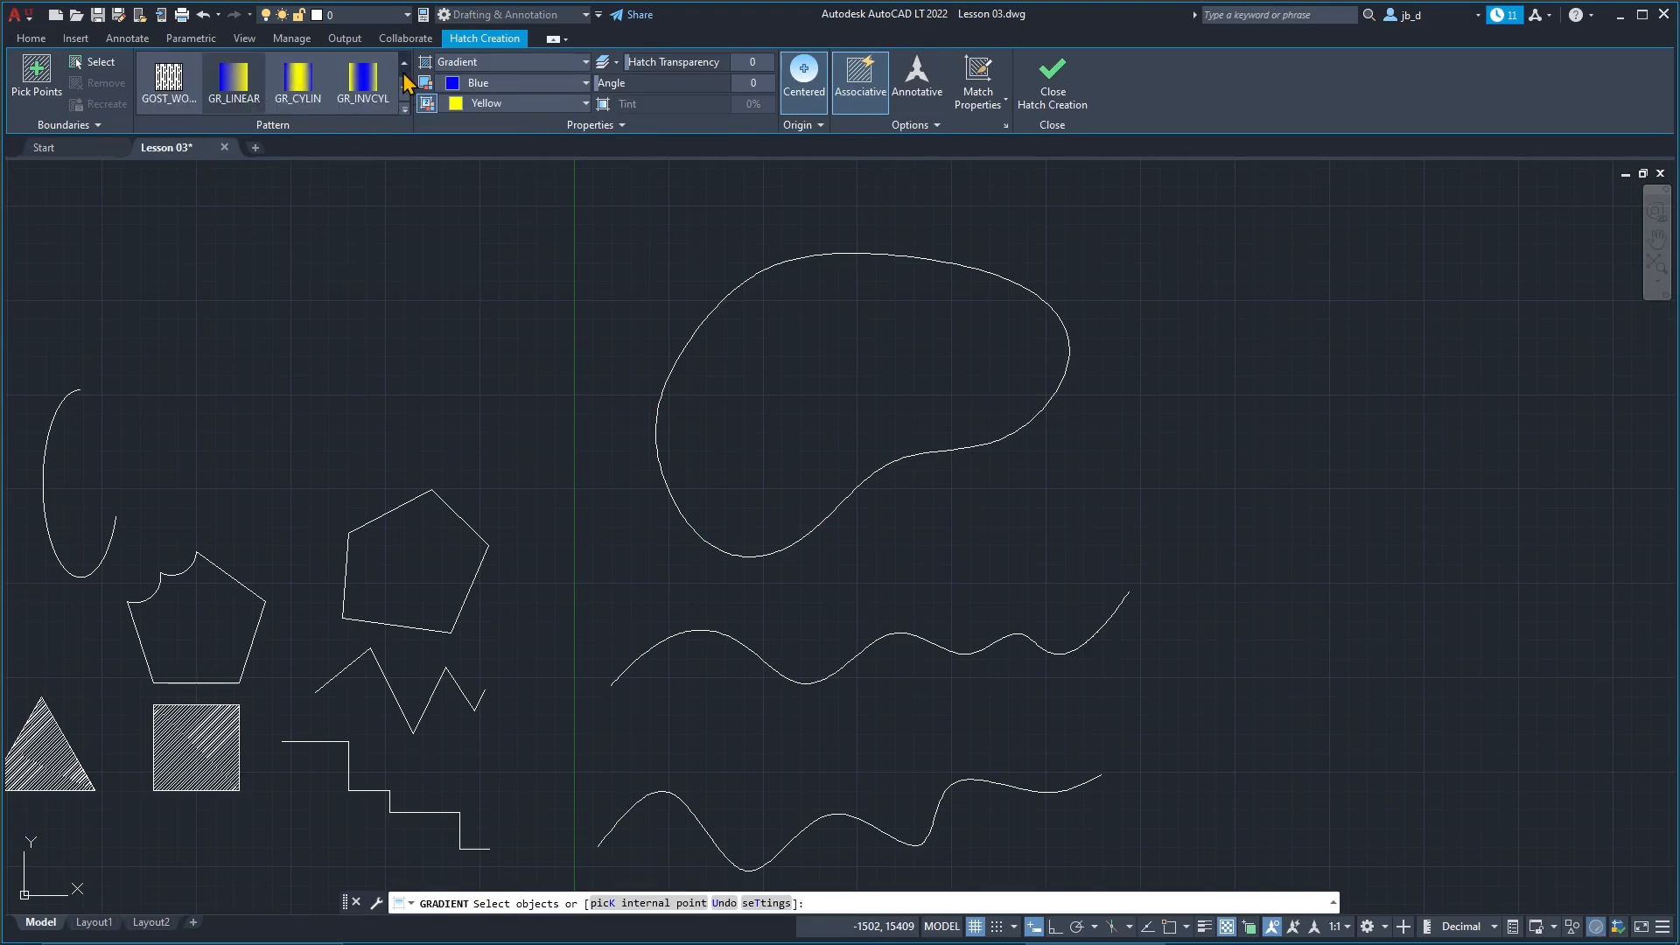
pyautogui.click(236, 86)
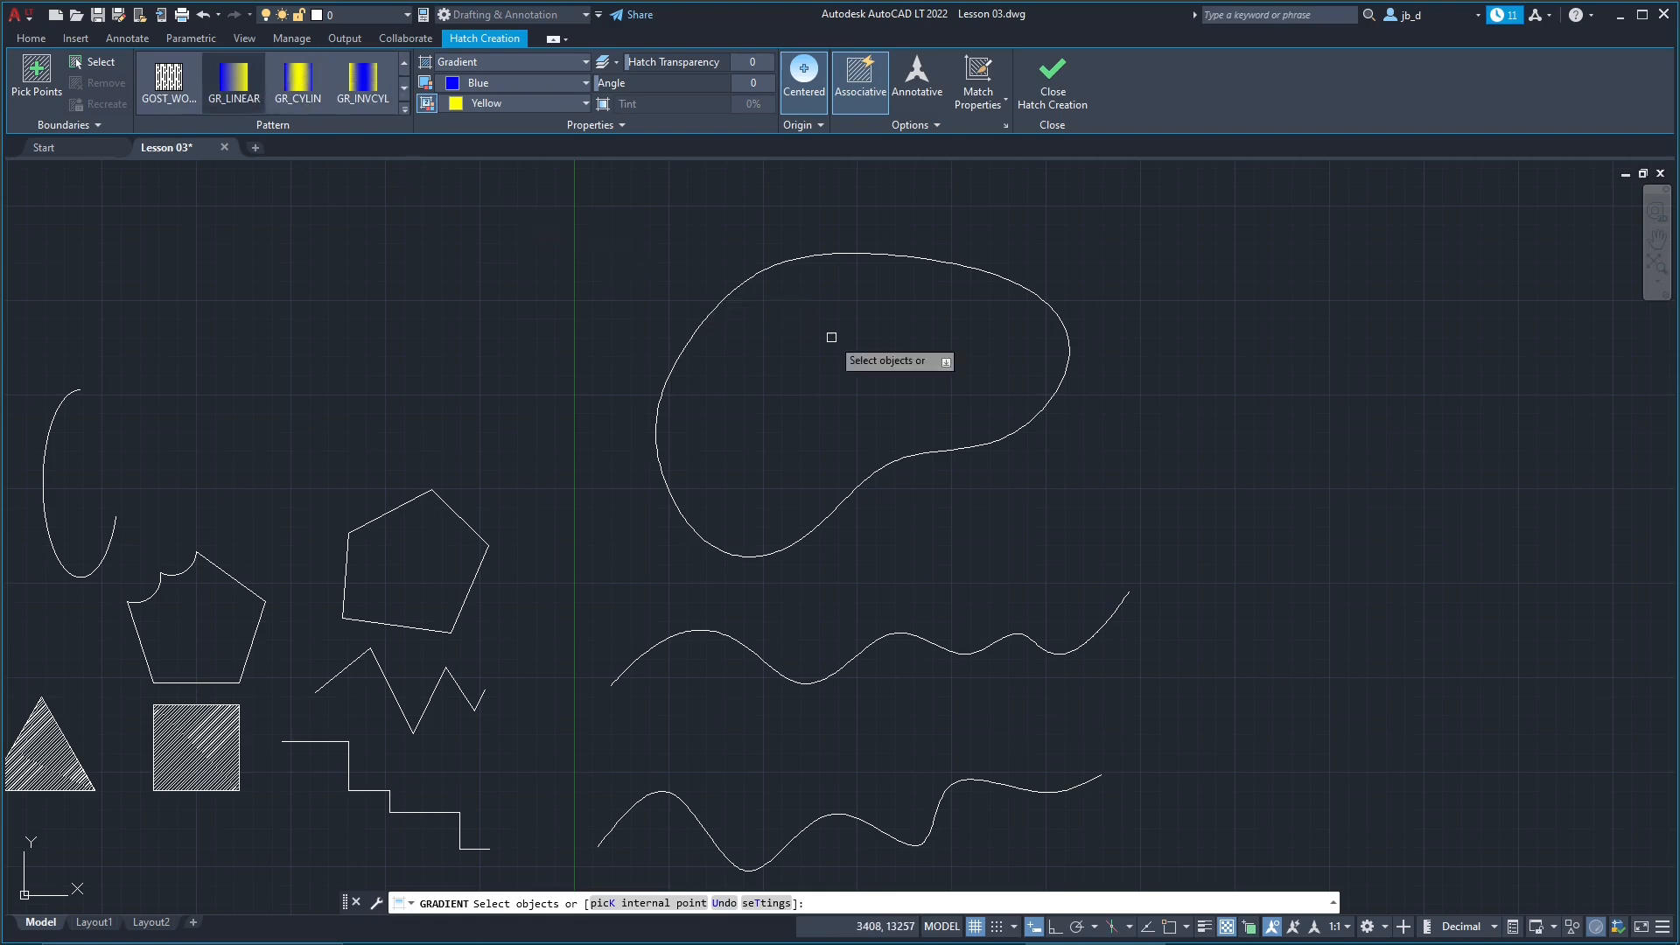
pyautogui.click(818, 254)
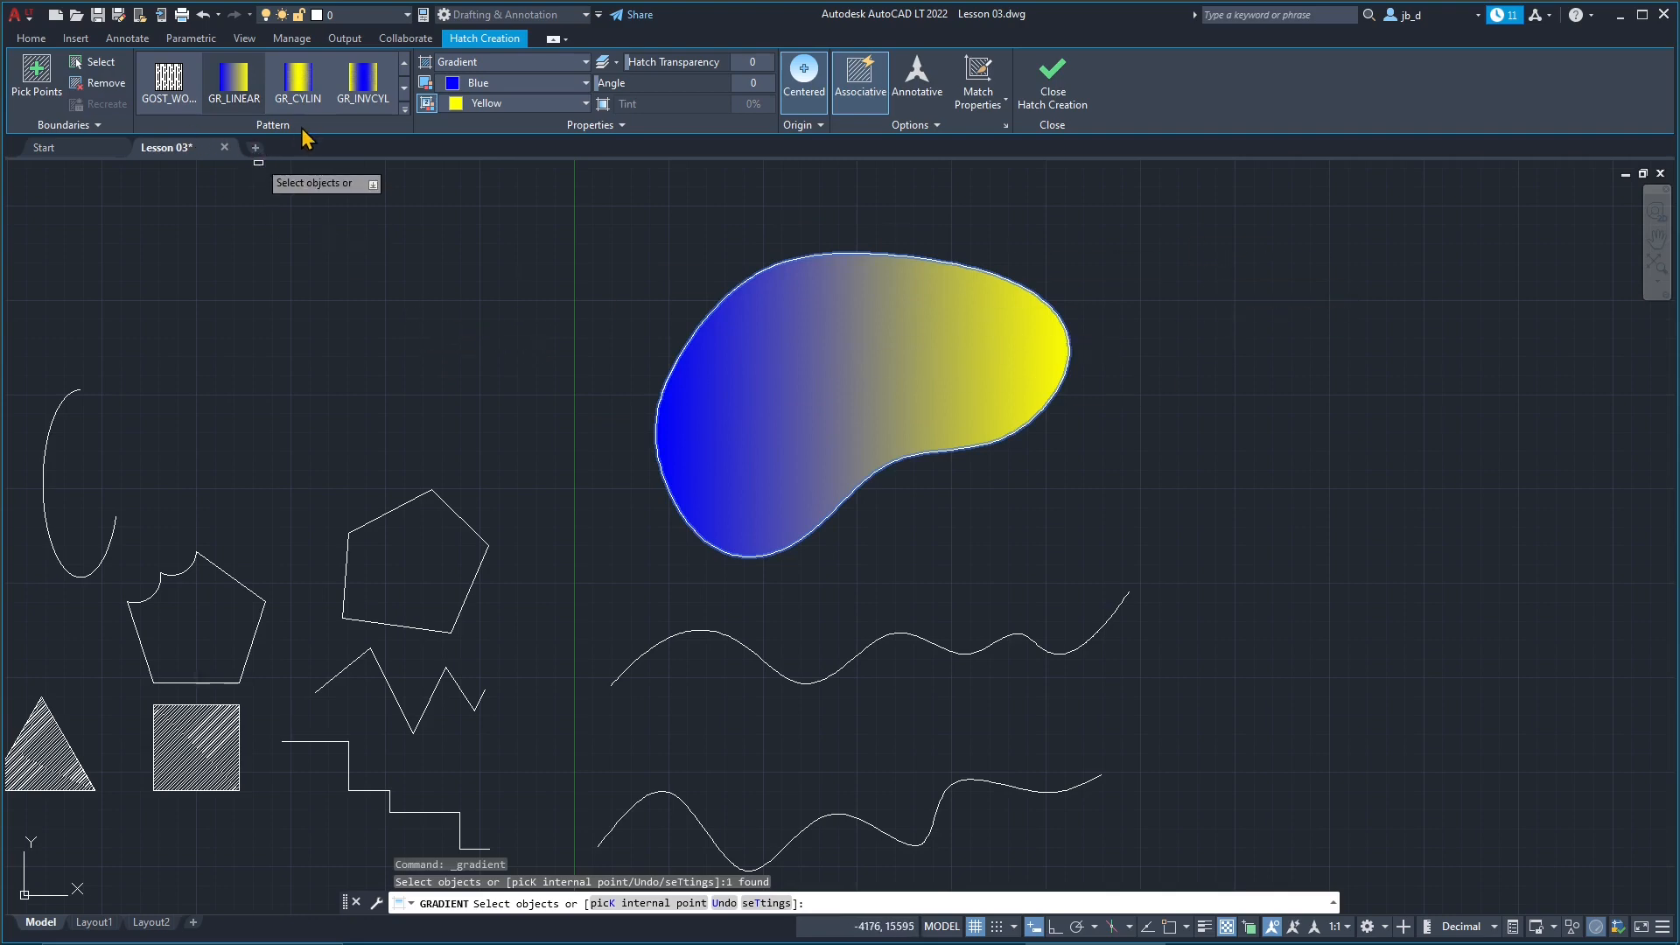
# Step: Change the gradient's second color to light blue 122,175,223 and end the Gradient command
pyautogui.click(459, 105)
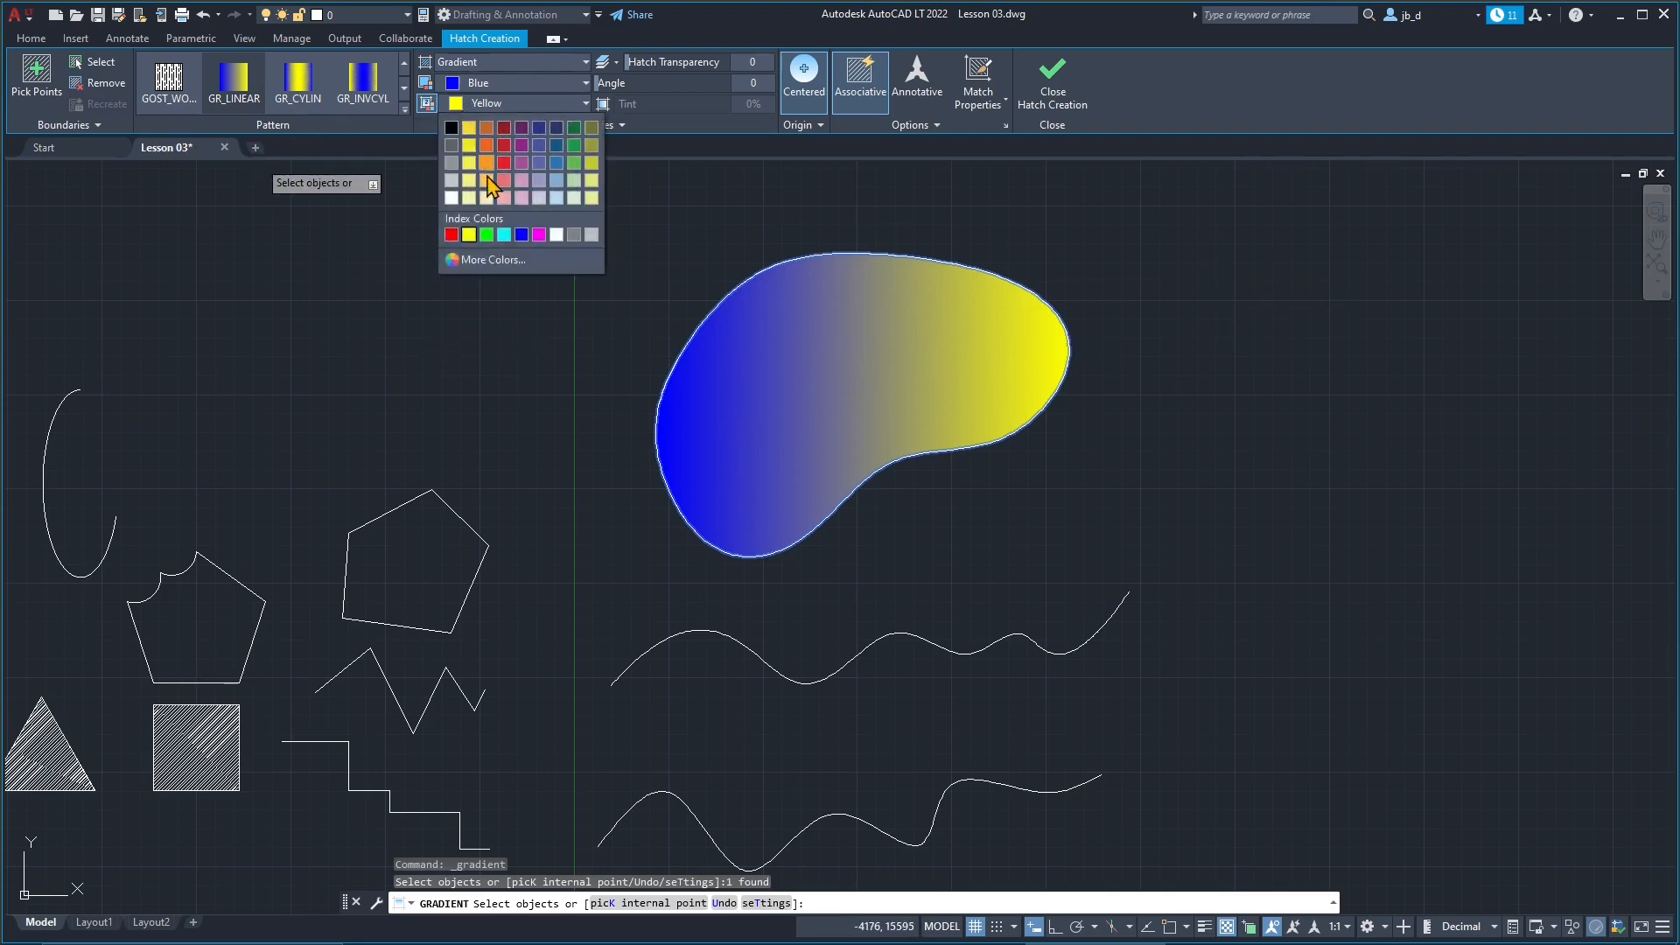
pyautogui.click(554, 185)
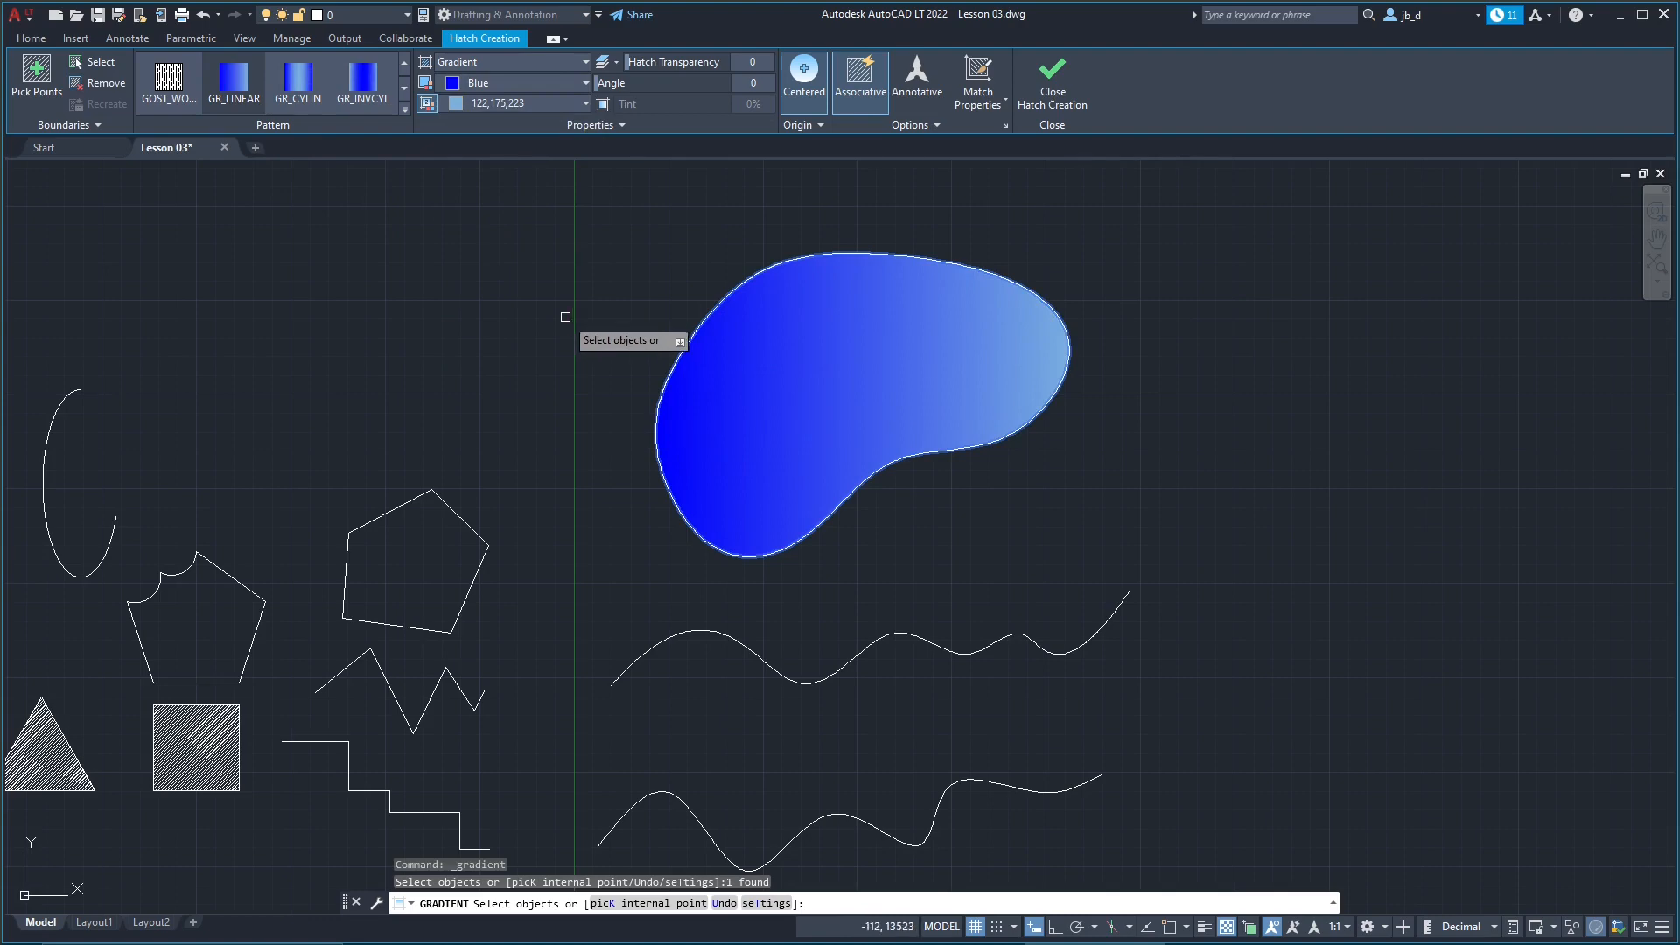
pyautogui.press('Escape')
# Step: Draw six connected line segments outlining an open irregular polygon above the intact pentagon
pyautogui.scroll(-4, 874, 520)
pyautogui.scroll(2, 821, 548)
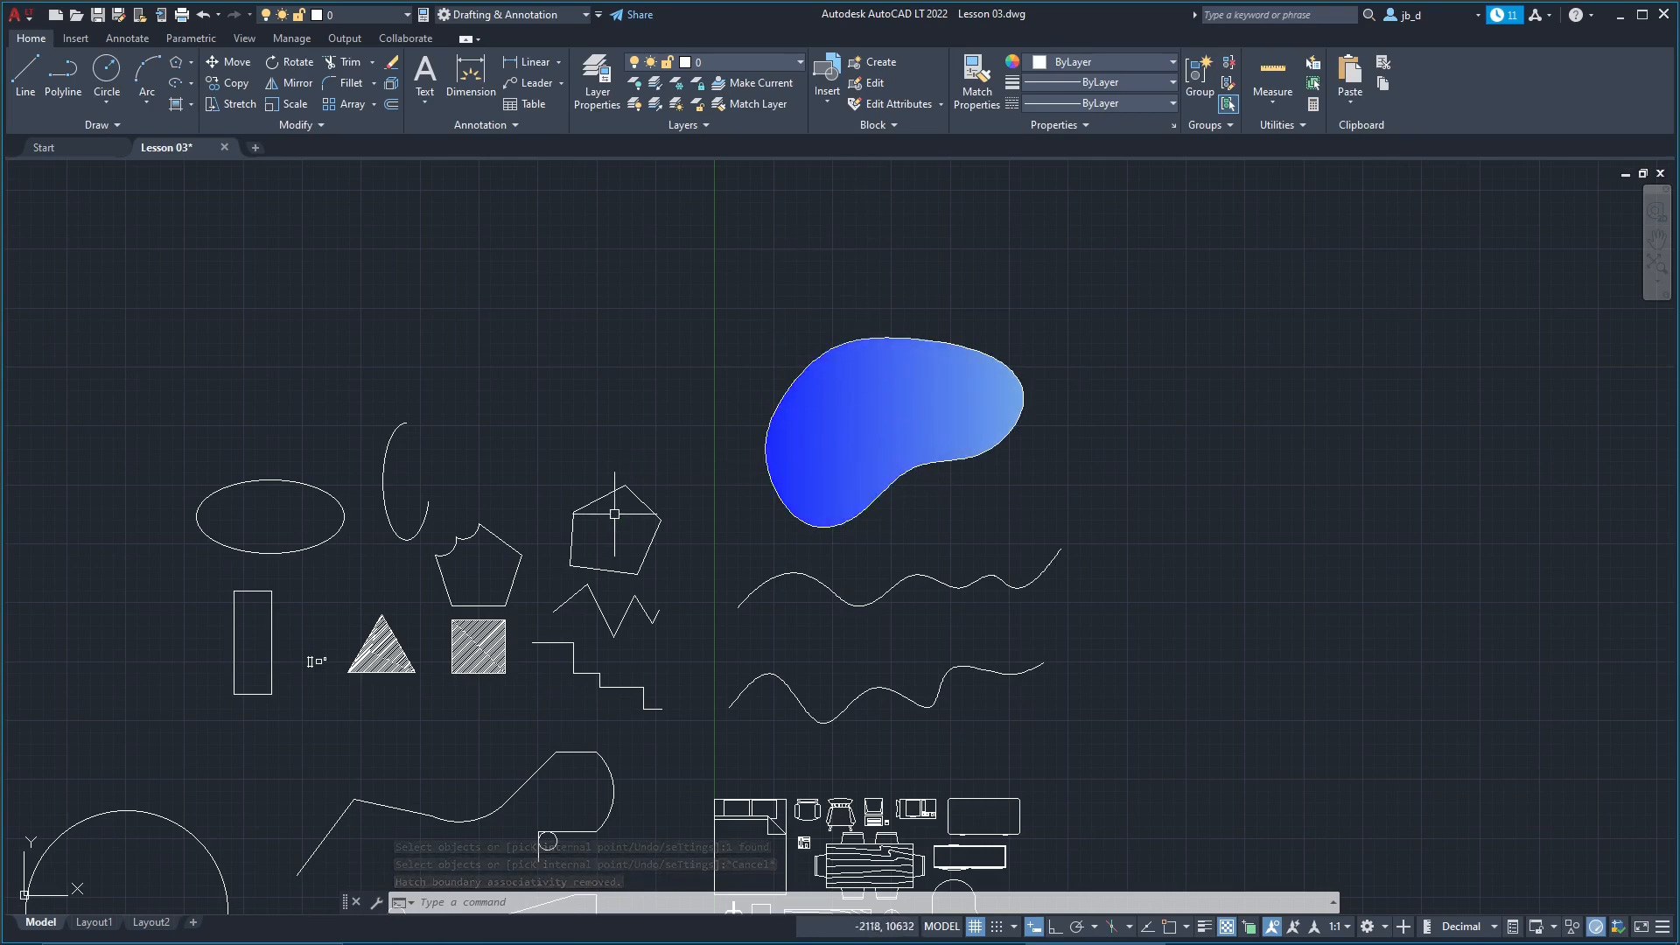
pyautogui.moveTo(619, 499)
pyautogui.mouseDown(button='middle')
pyautogui.moveTo(643, 366)
pyautogui.moveTo(771, 368)
pyautogui.mouseUp(button='middle')
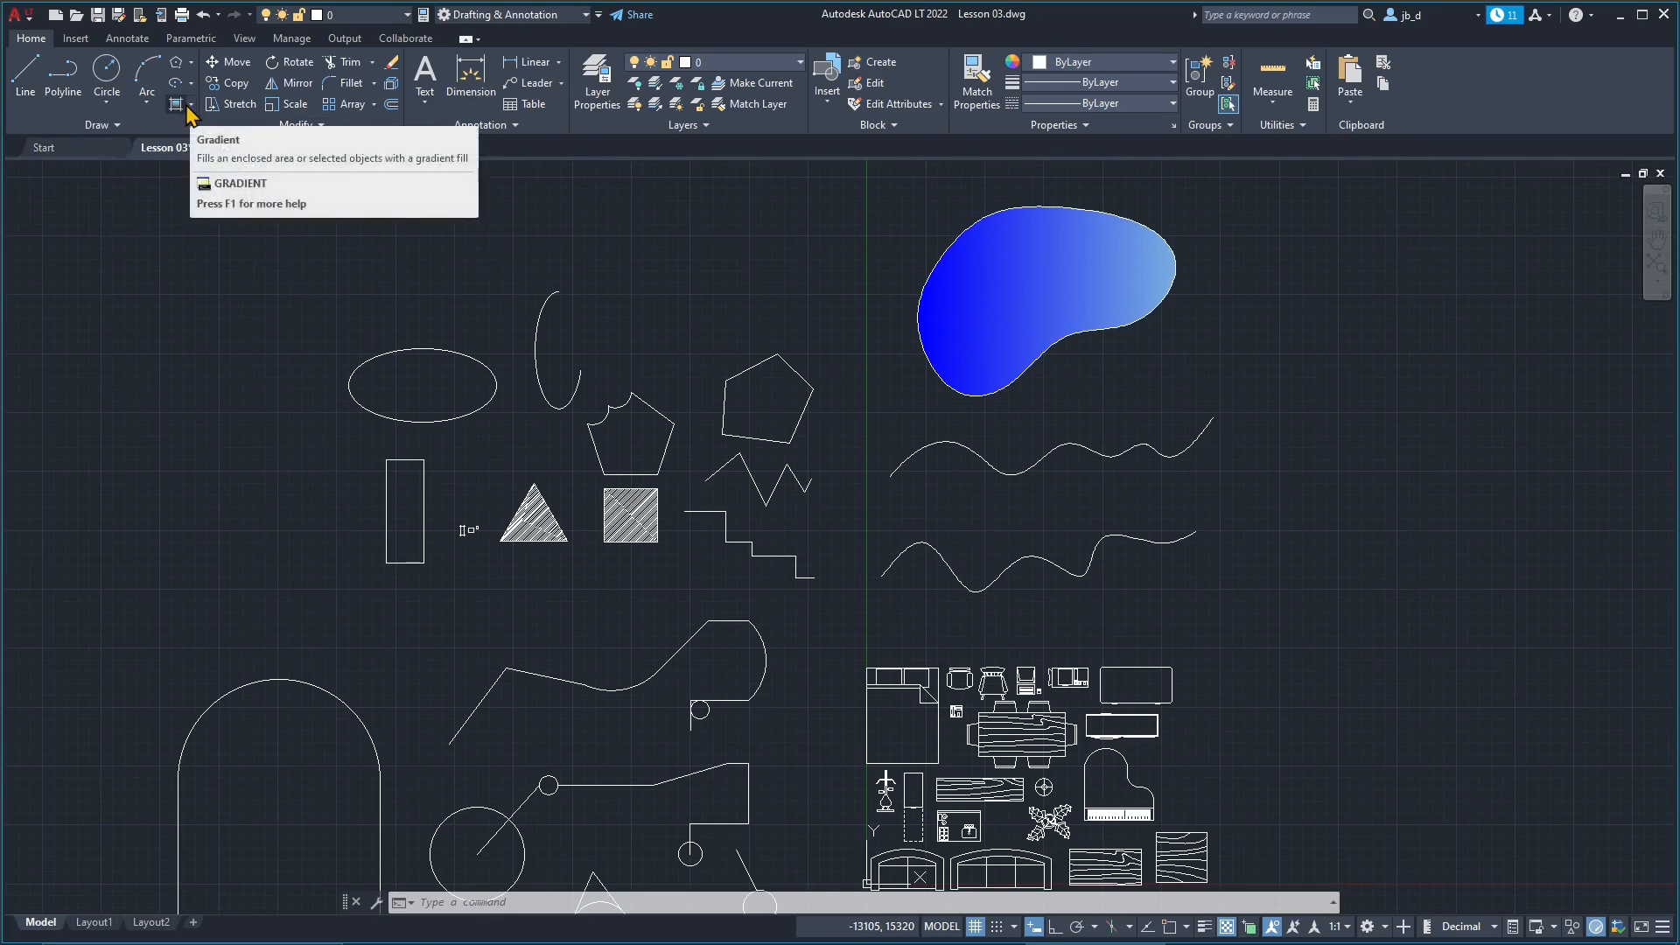
pyautogui.click(26, 86)
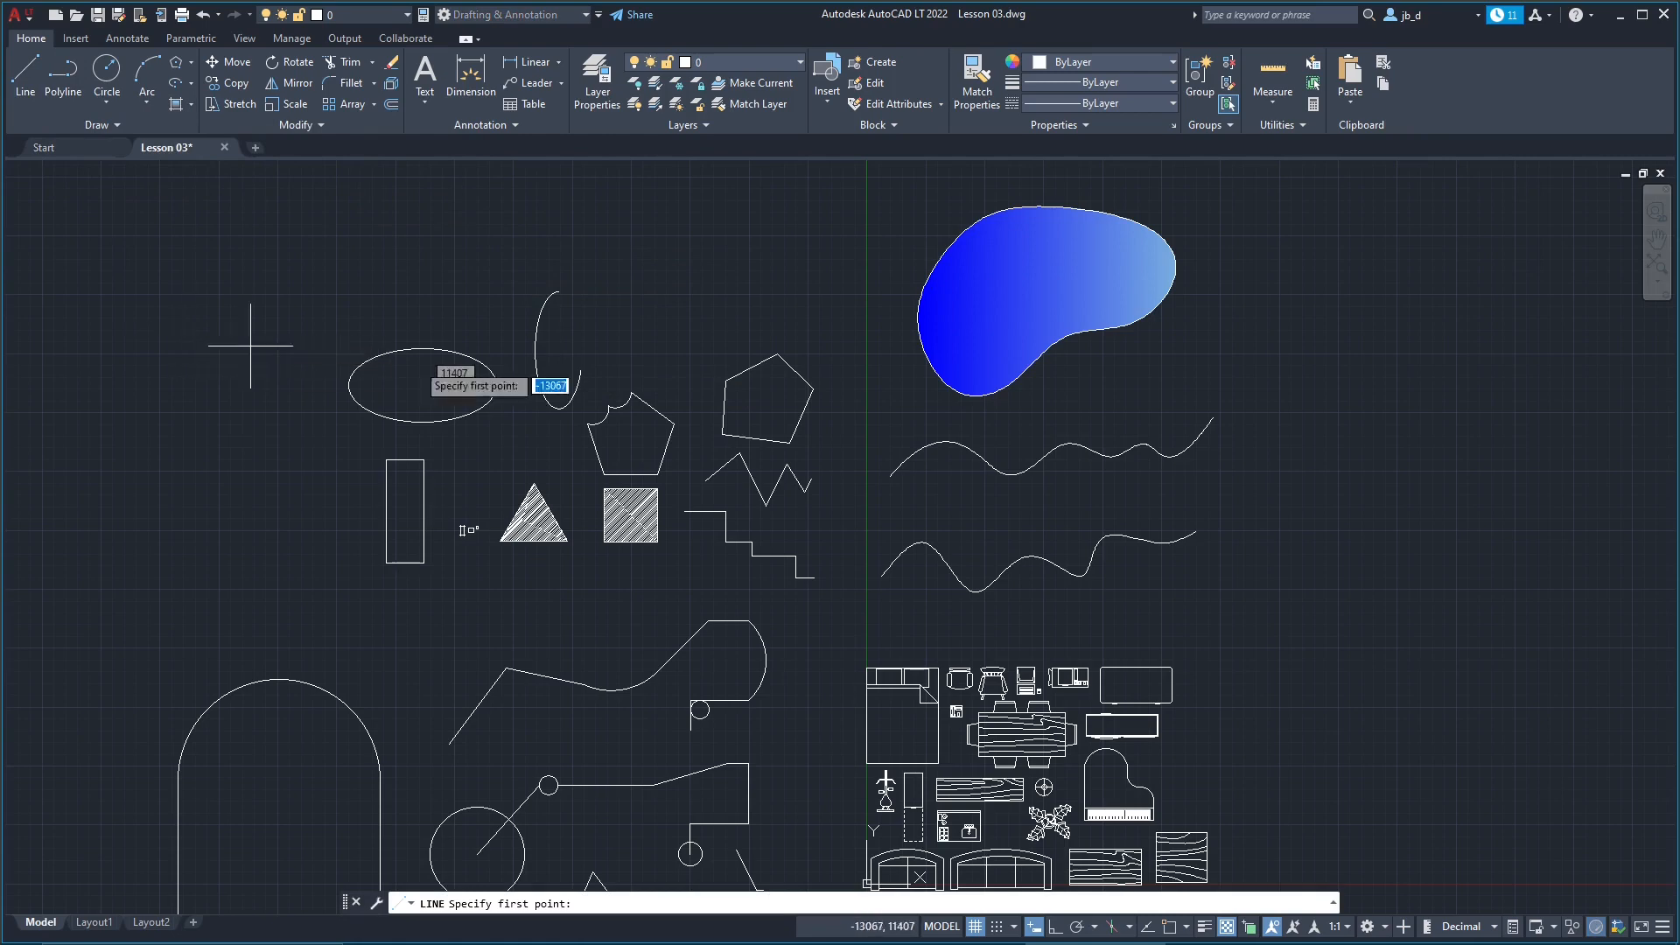
pyautogui.moveTo(667, 342); pyautogui.dragTo(639, 371, button='middle')
pyautogui.scroll(4, 639, 371)
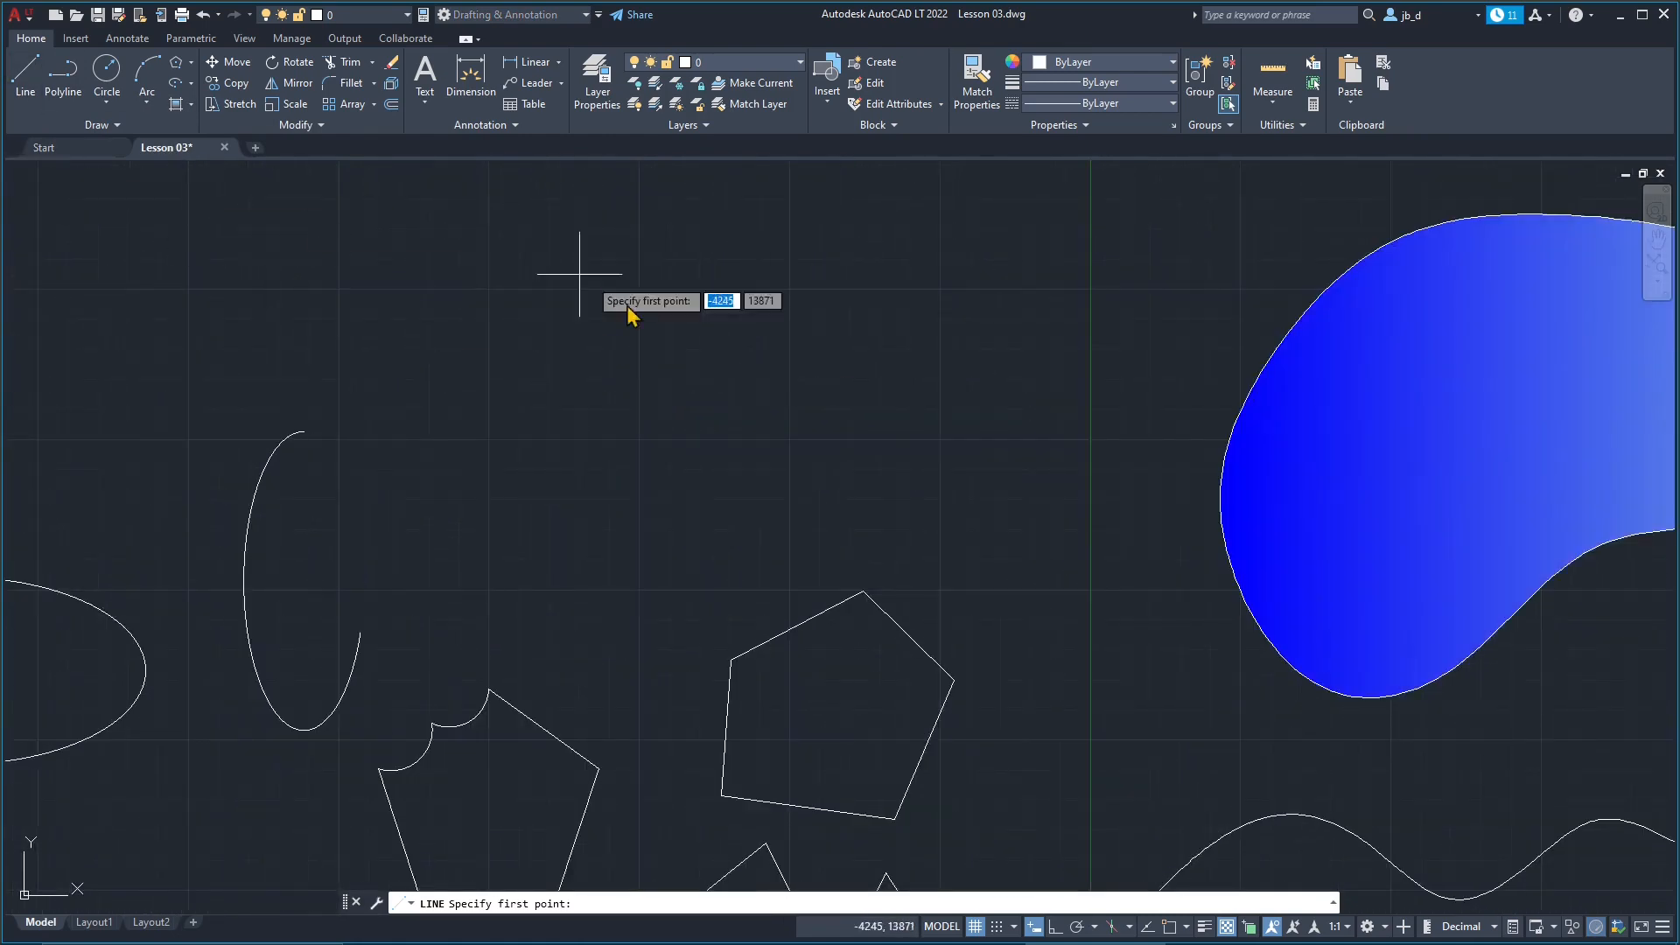
pyautogui.click(658, 371)
pyautogui.click(814, 233)
pyautogui.click(980, 285)
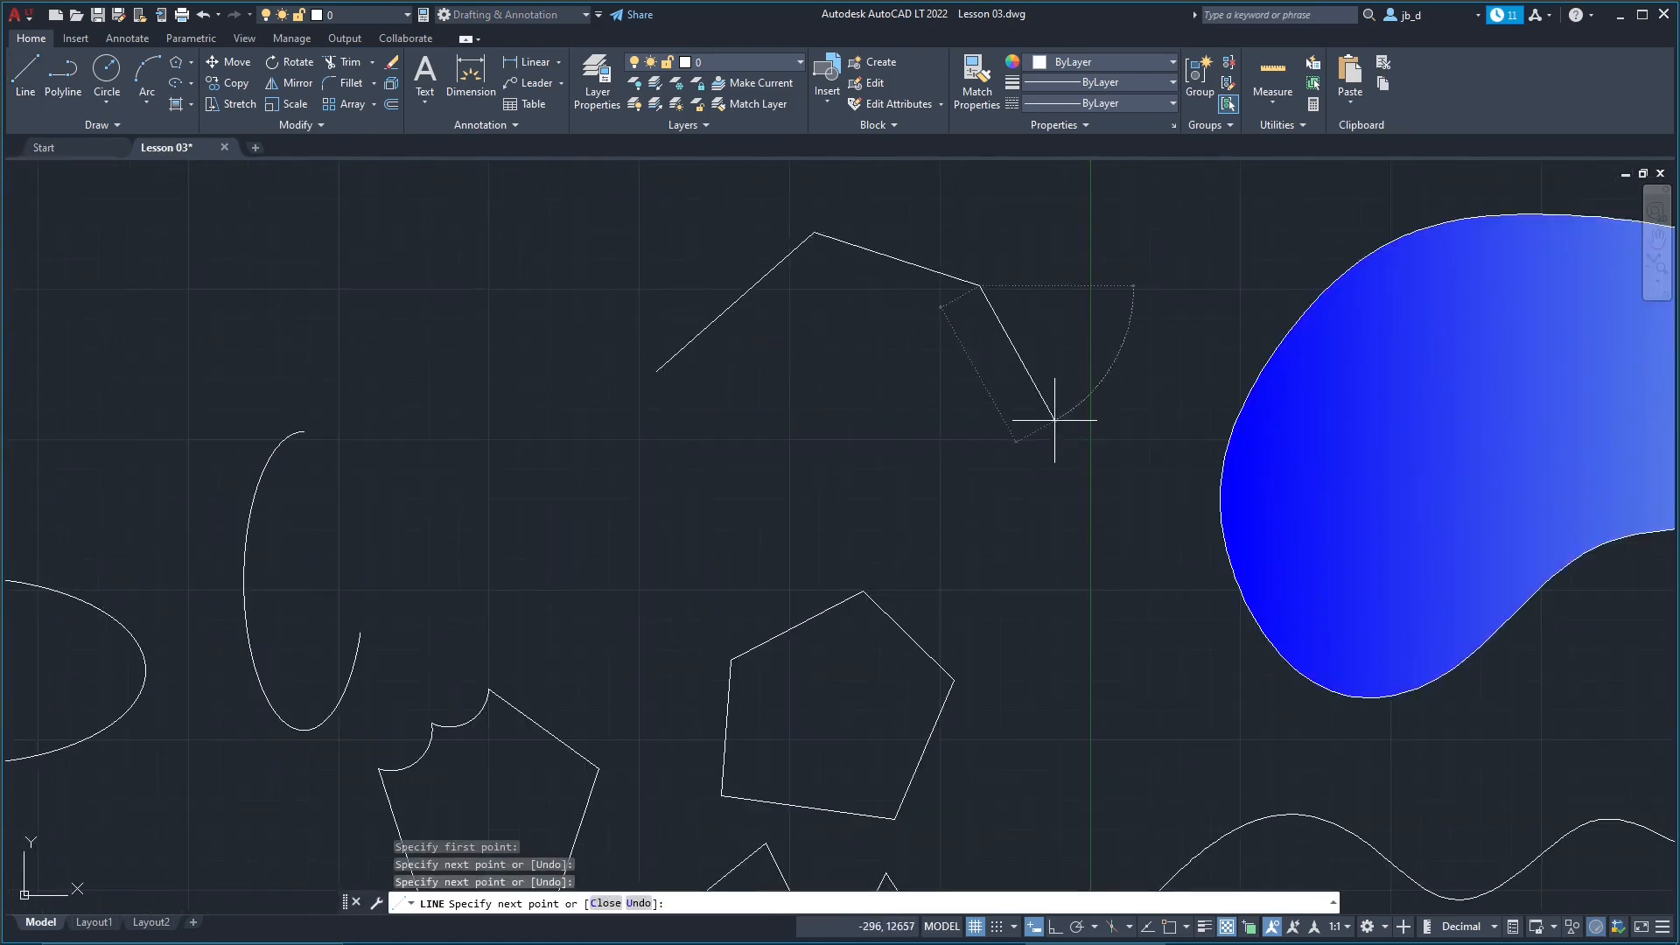
pyautogui.click(1054, 421)
pyautogui.click(974, 520)
pyautogui.click(732, 558)
pyautogui.click(670, 456)
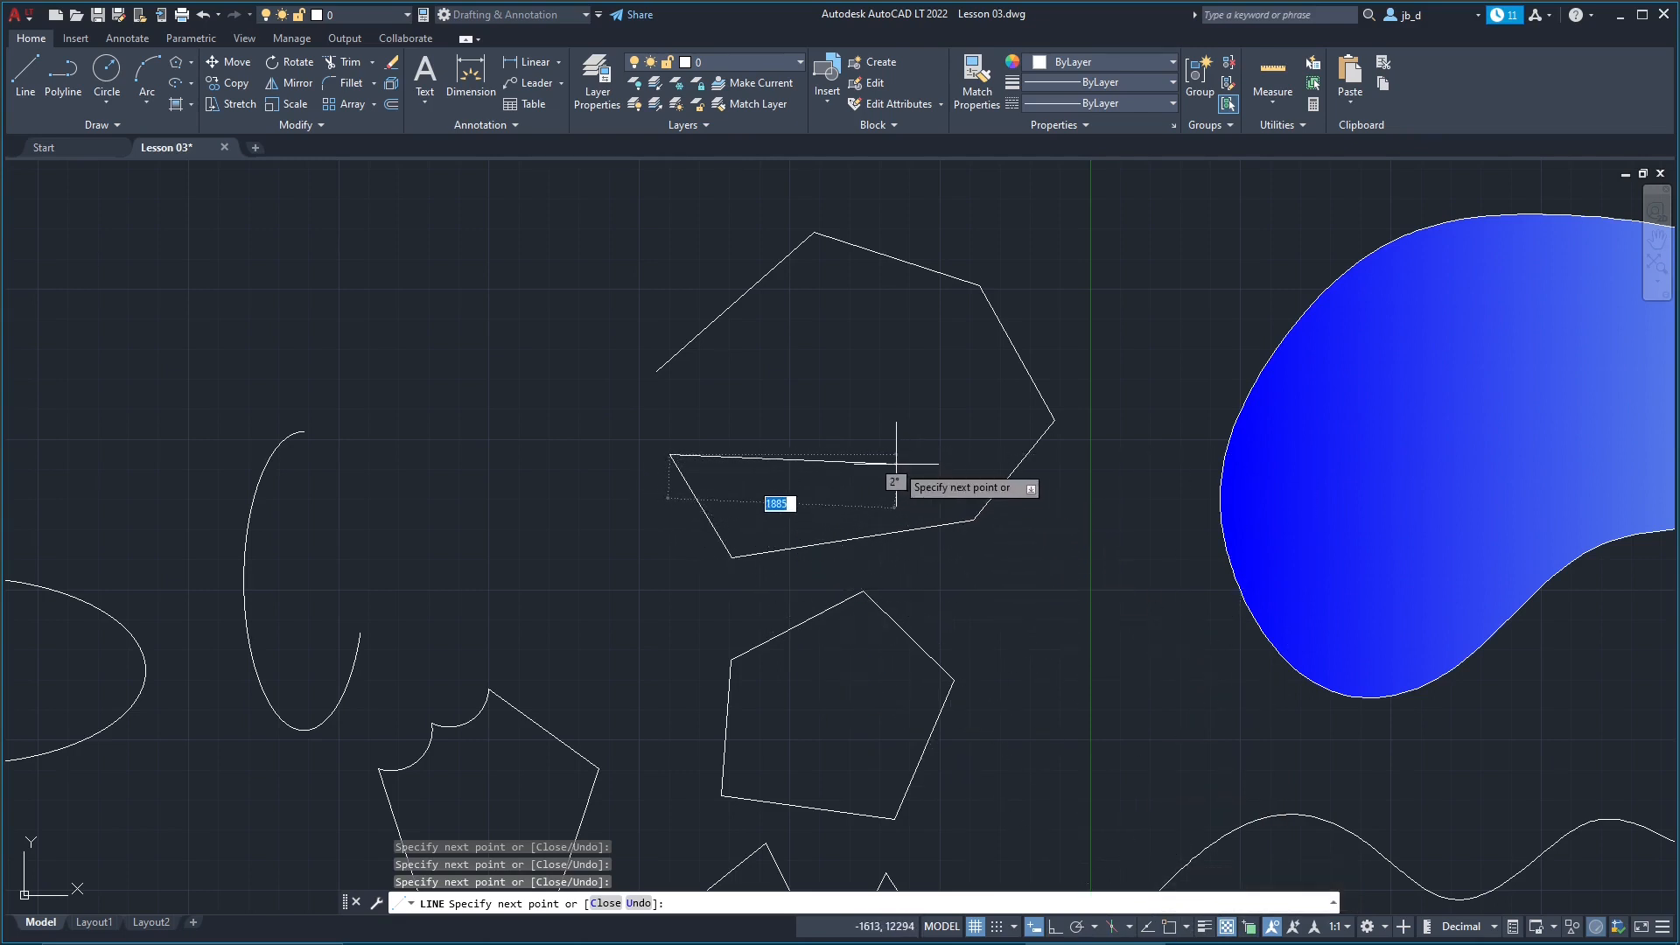
# Step: Turn on object snap, close the polygon with a line to its starting endpoint, and end the Line command
pyautogui.press('F3')
pyautogui.click(657, 372)
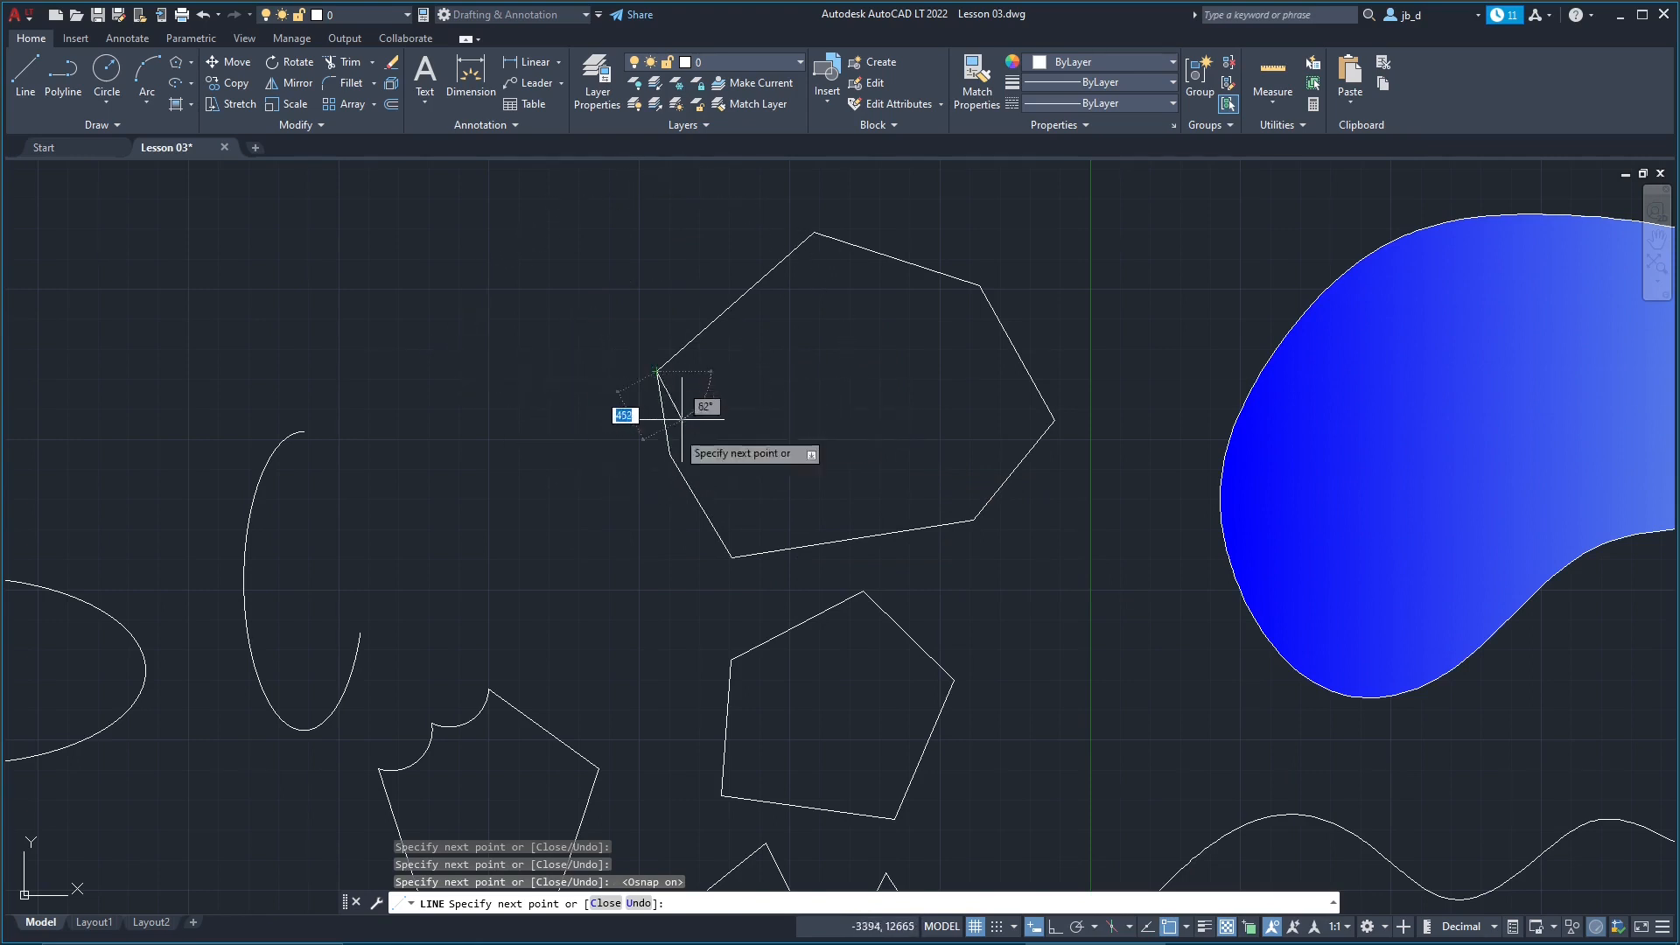
pyautogui.press('Escape')
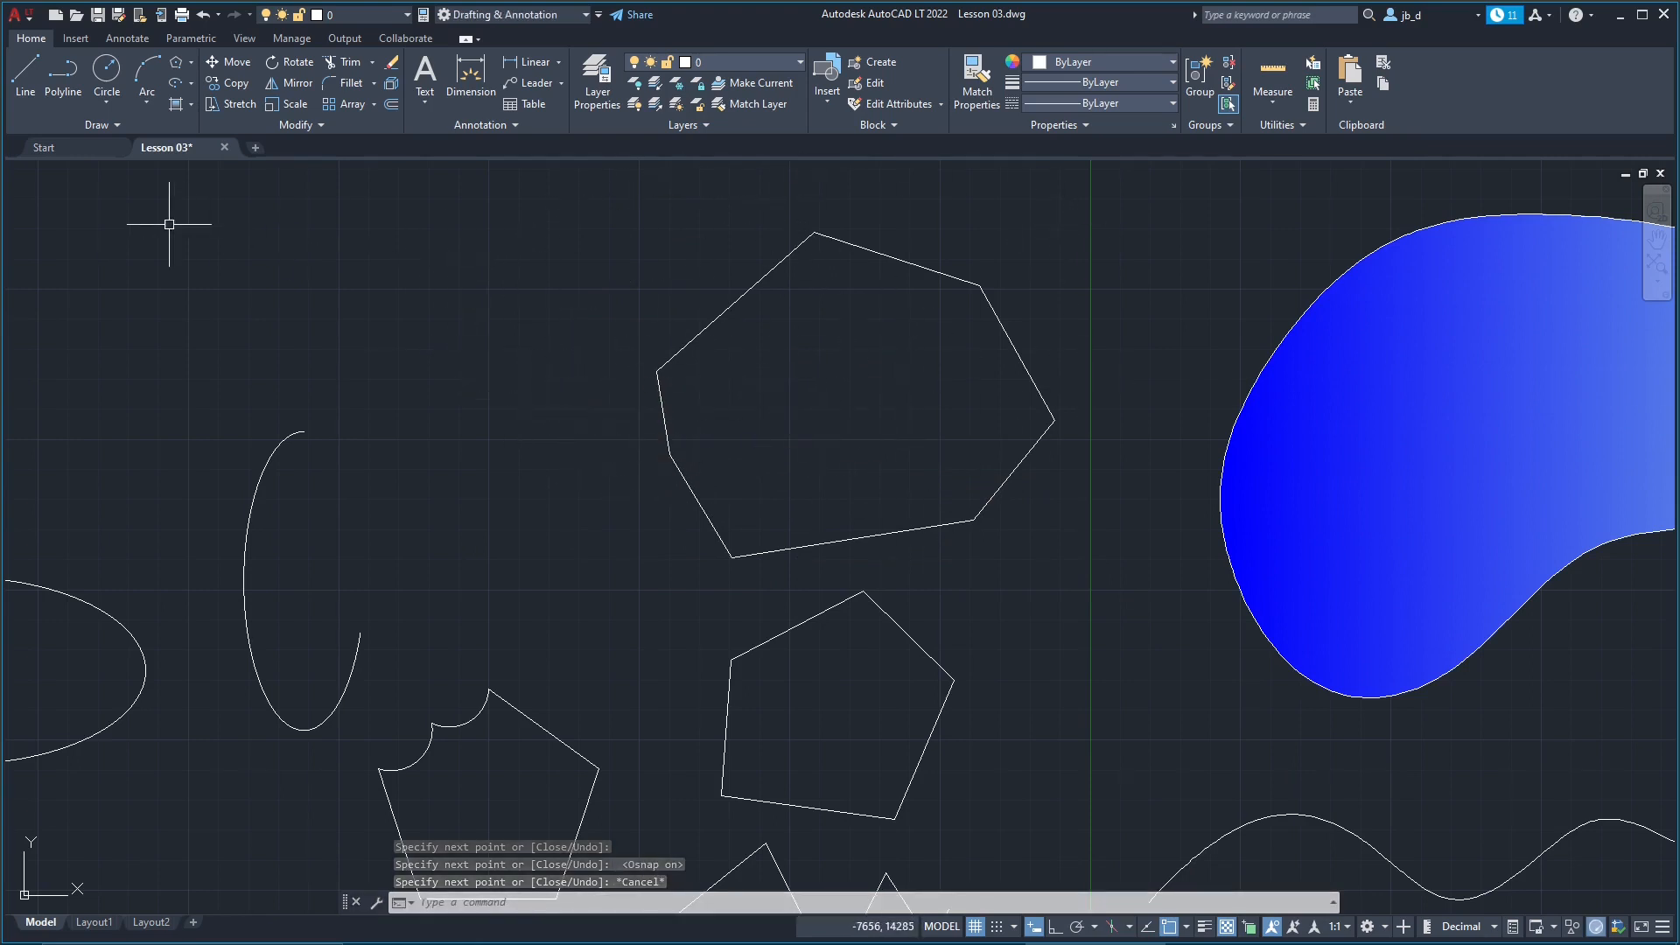
# Step: Start a hatch with the SOLID pattern and set its color to dark blue 34,52,110
pyautogui.click(191, 104)
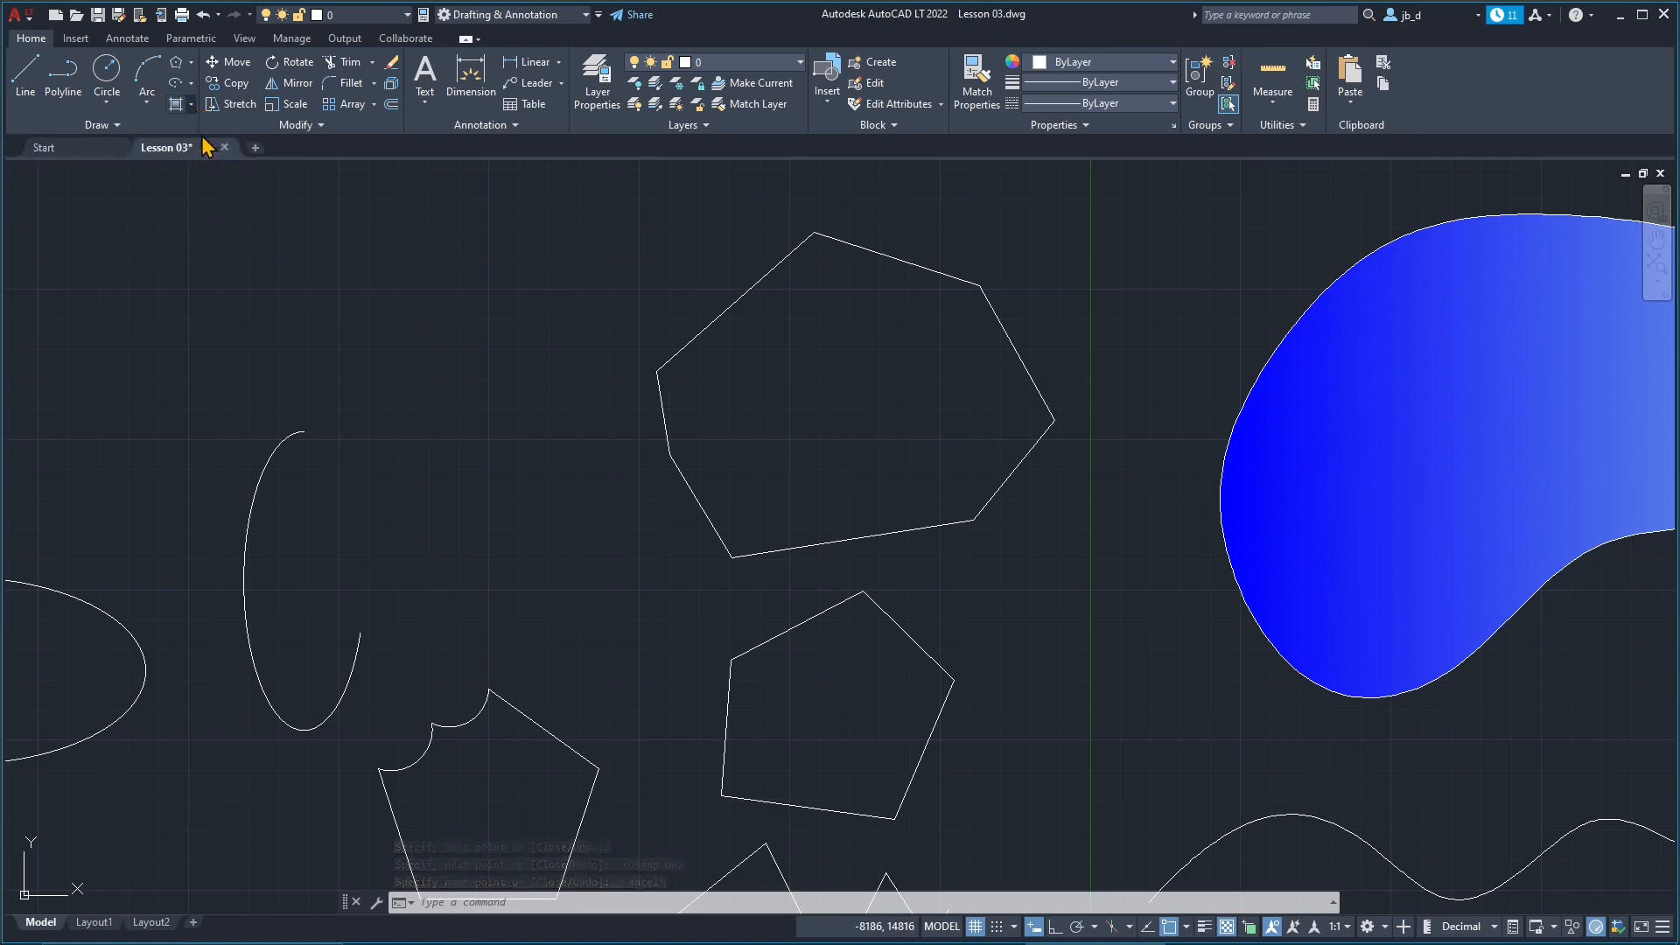
pyautogui.click(212, 131)
pyautogui.click(404, 90)
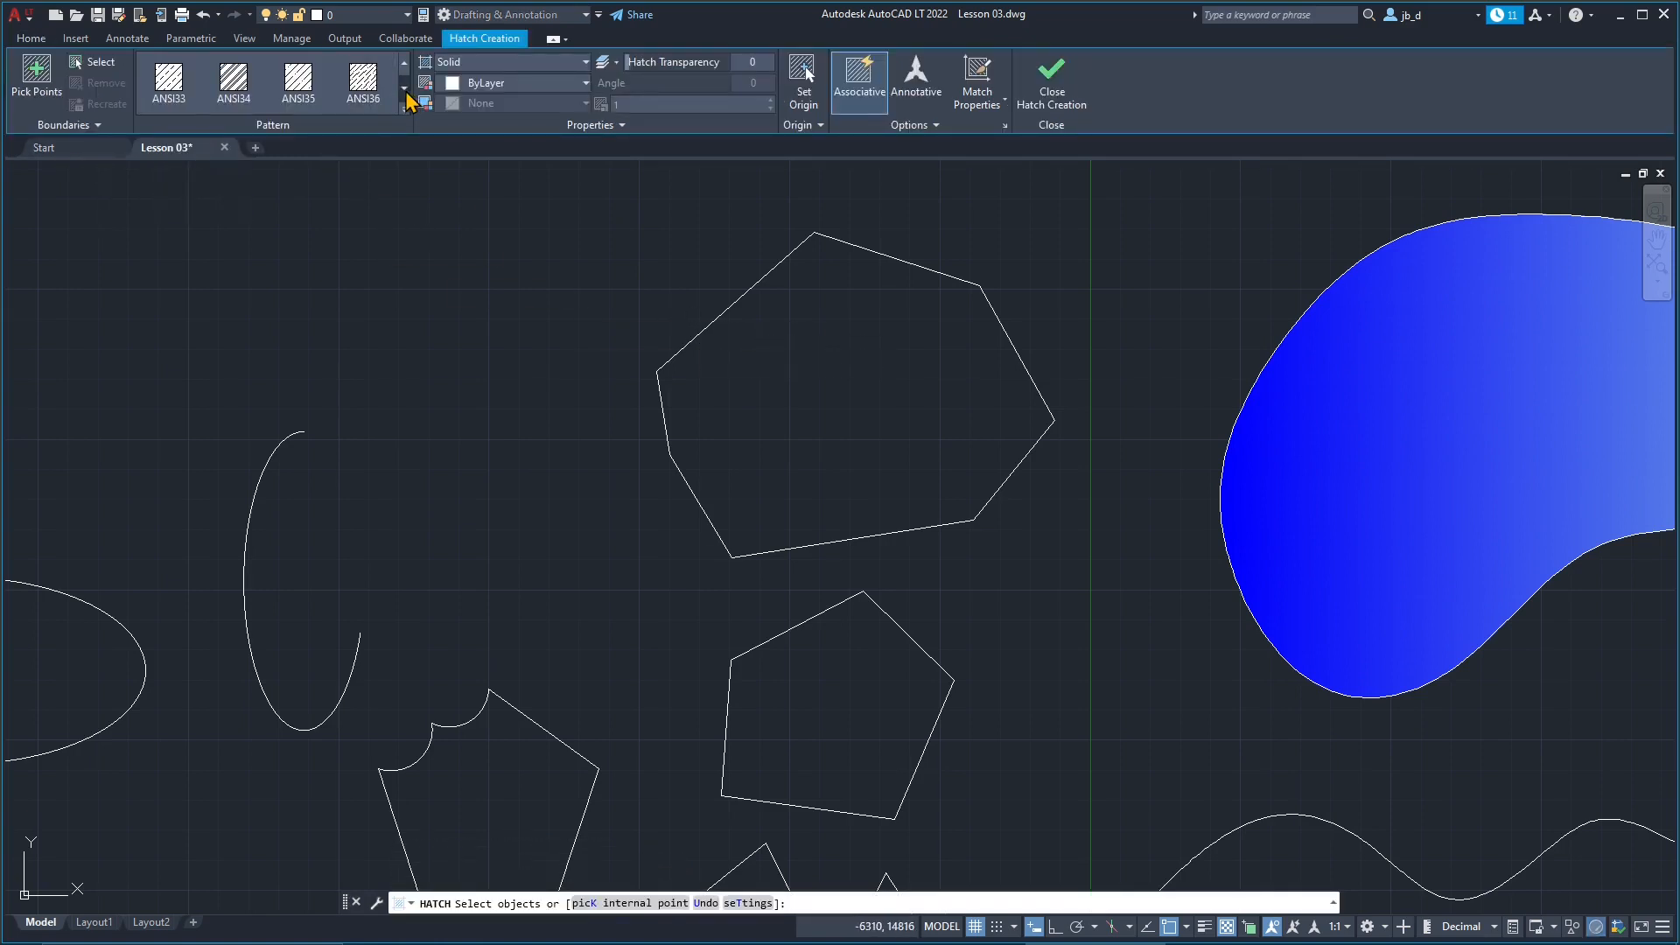
pyautogui.click(407, 64)
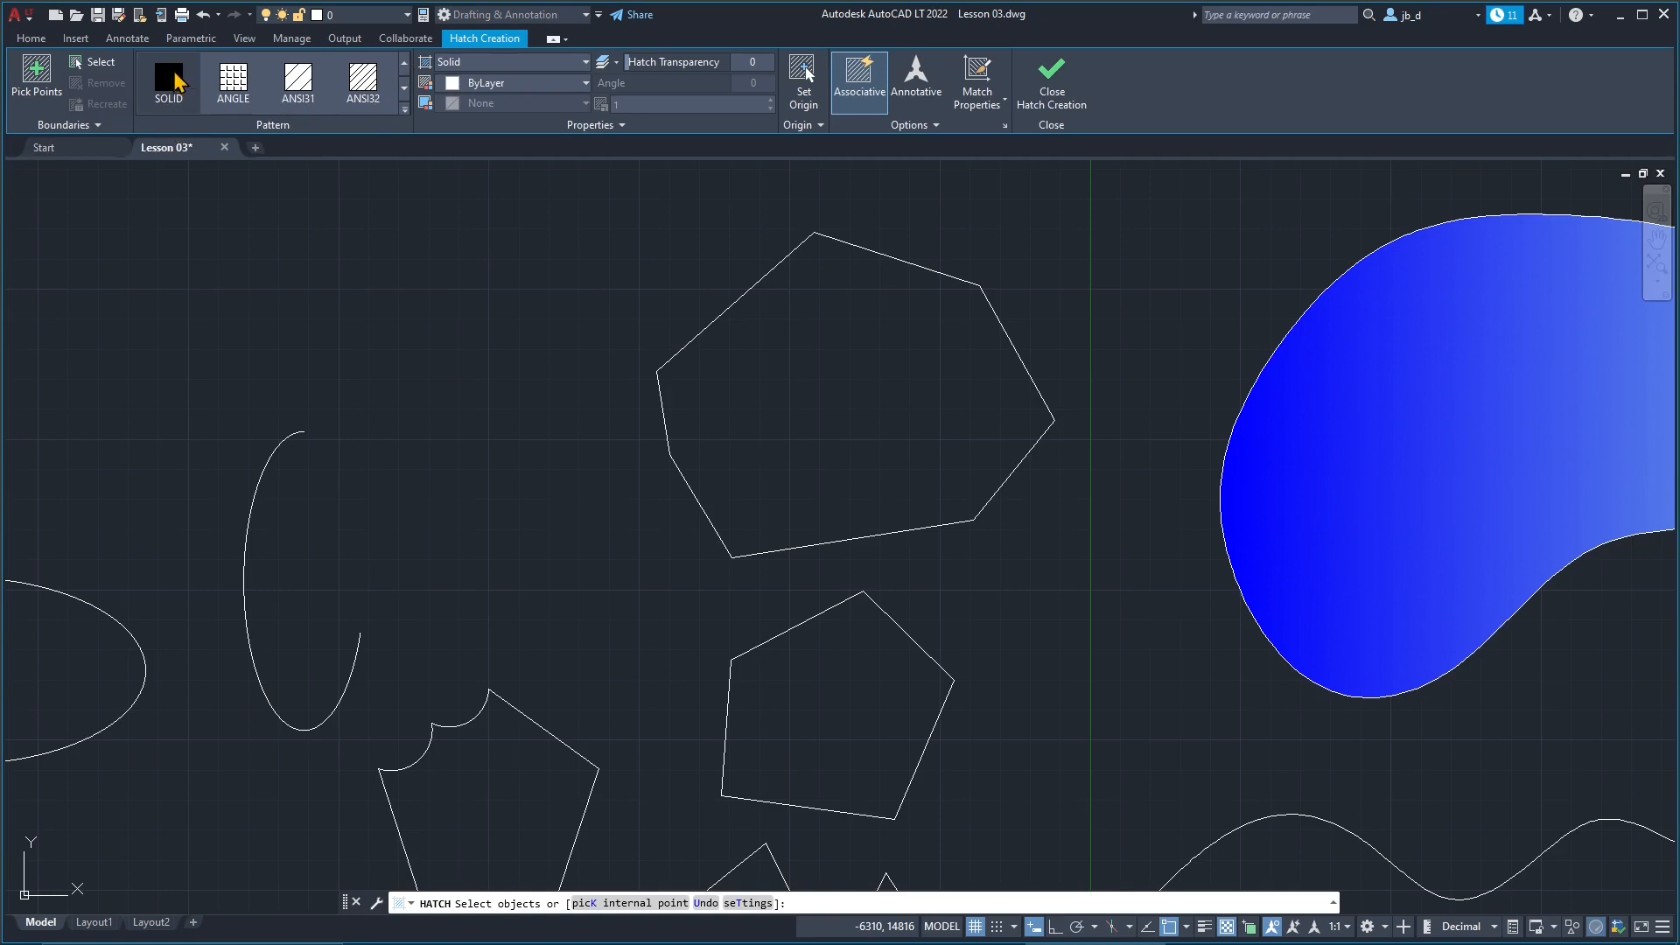
pyautogui.click(492, 88)
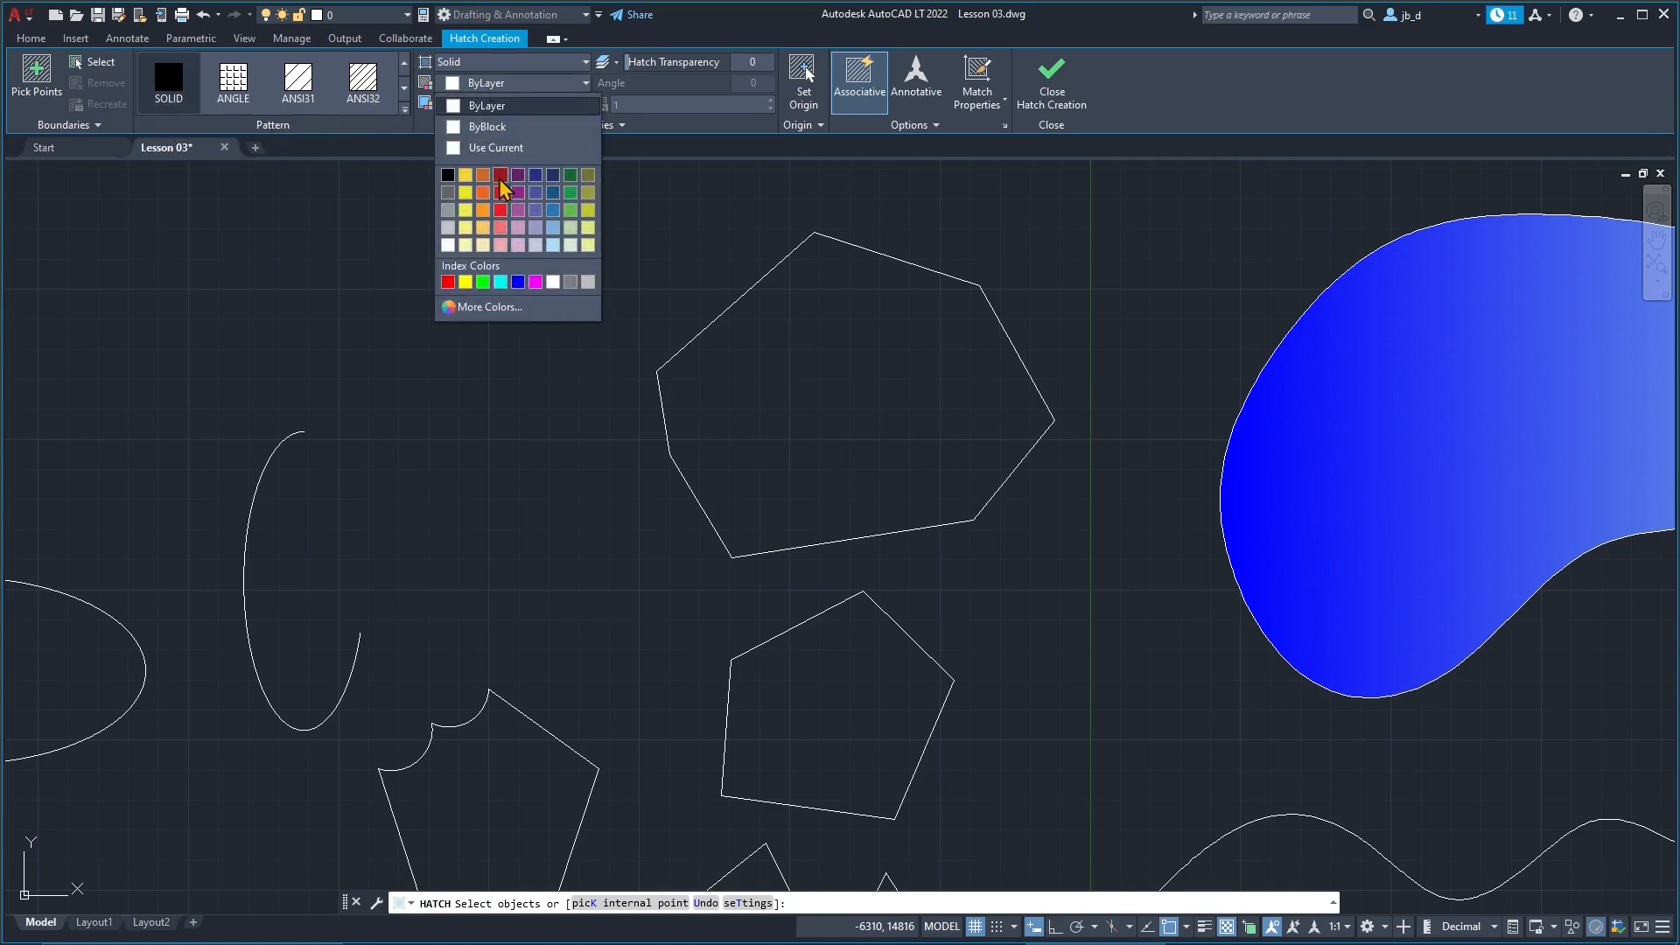
pyautogui.click(553, 174)
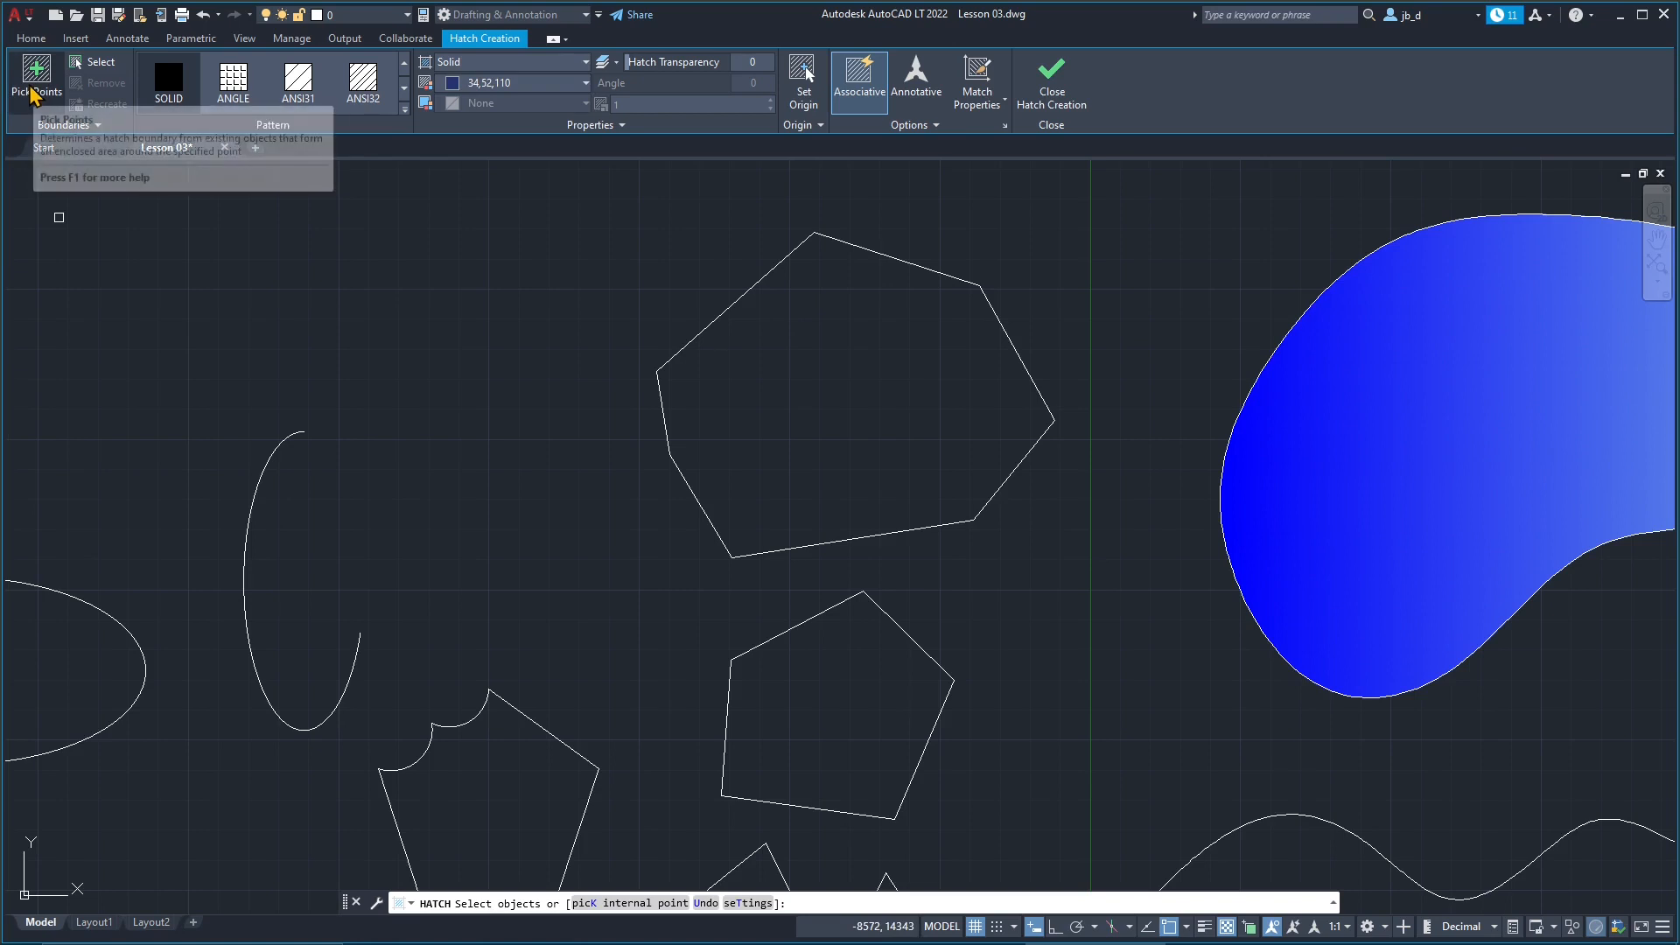
# Step: Select all seven lines of the irregular polygon as the boundary objects for the solid hatch
pyautogui.click(98, 63)
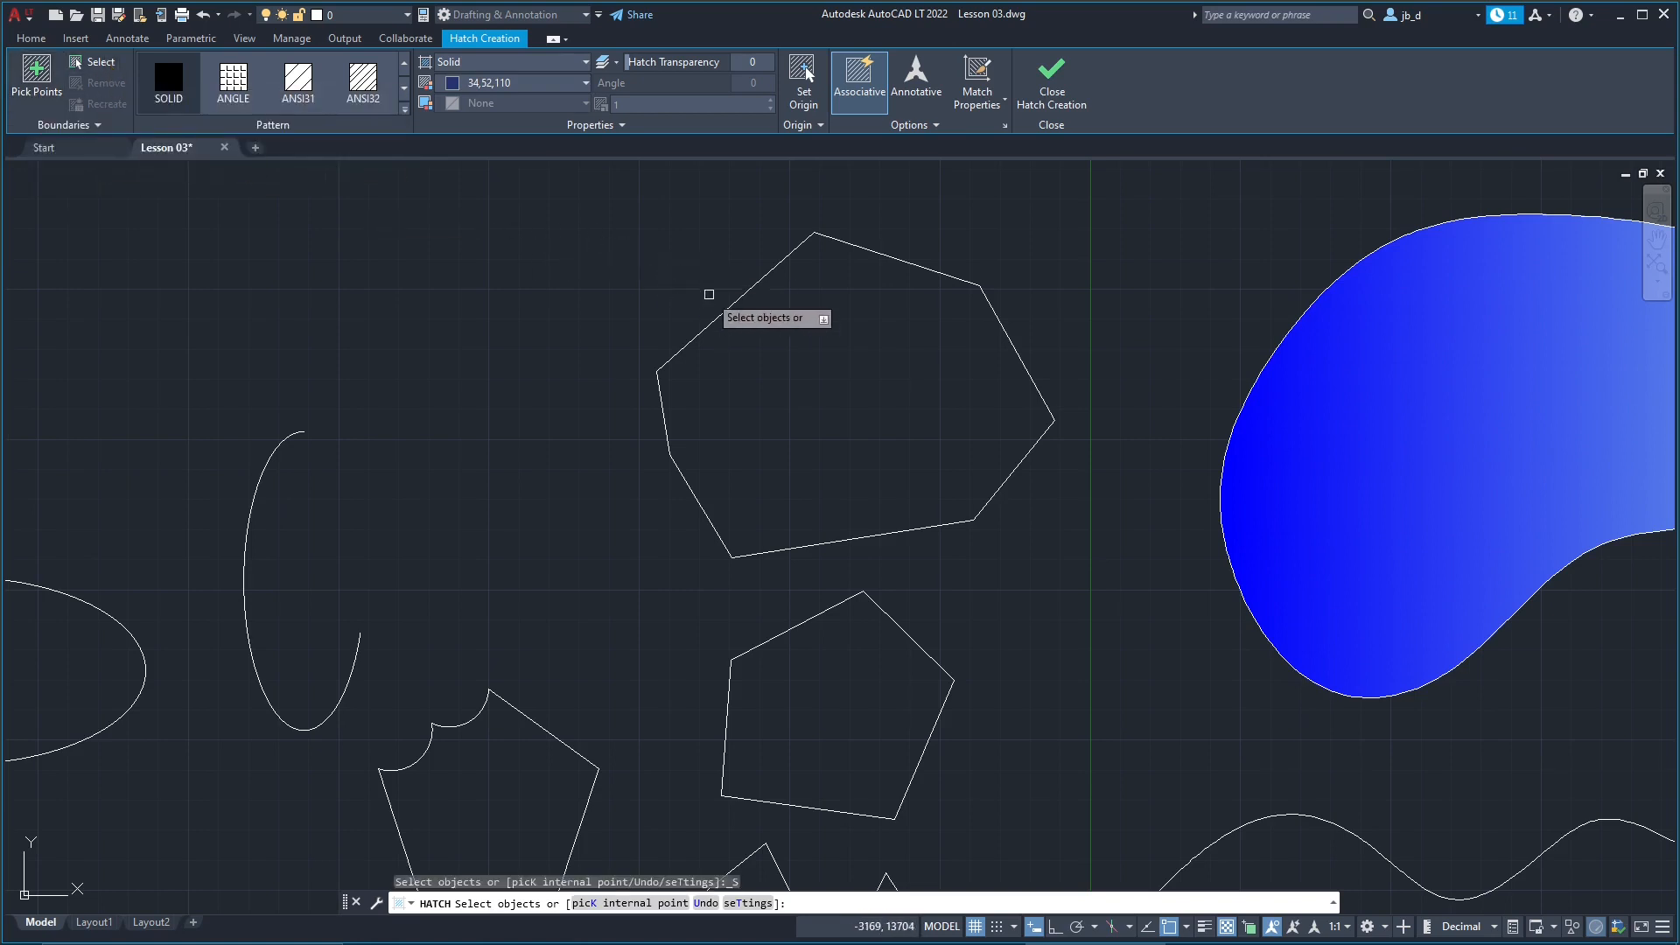
pyautogui.click(710, 323)
pyautogui.click(667, 431)
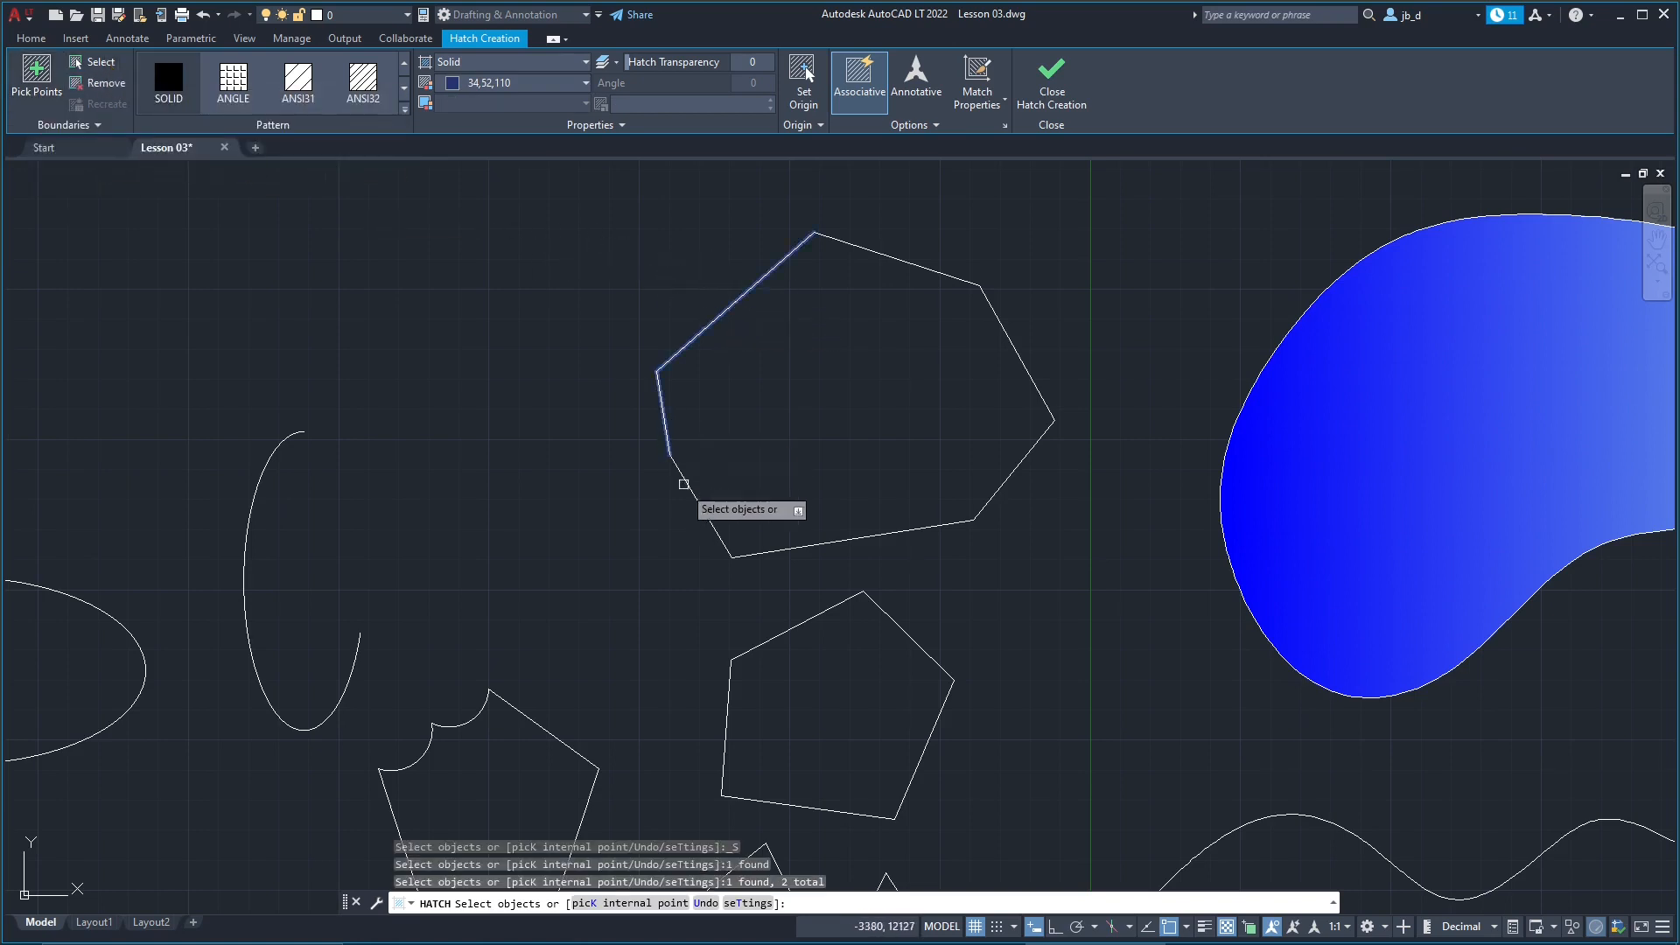
pyautogui.click(701, 505)
pyautogui.click(824, 538)
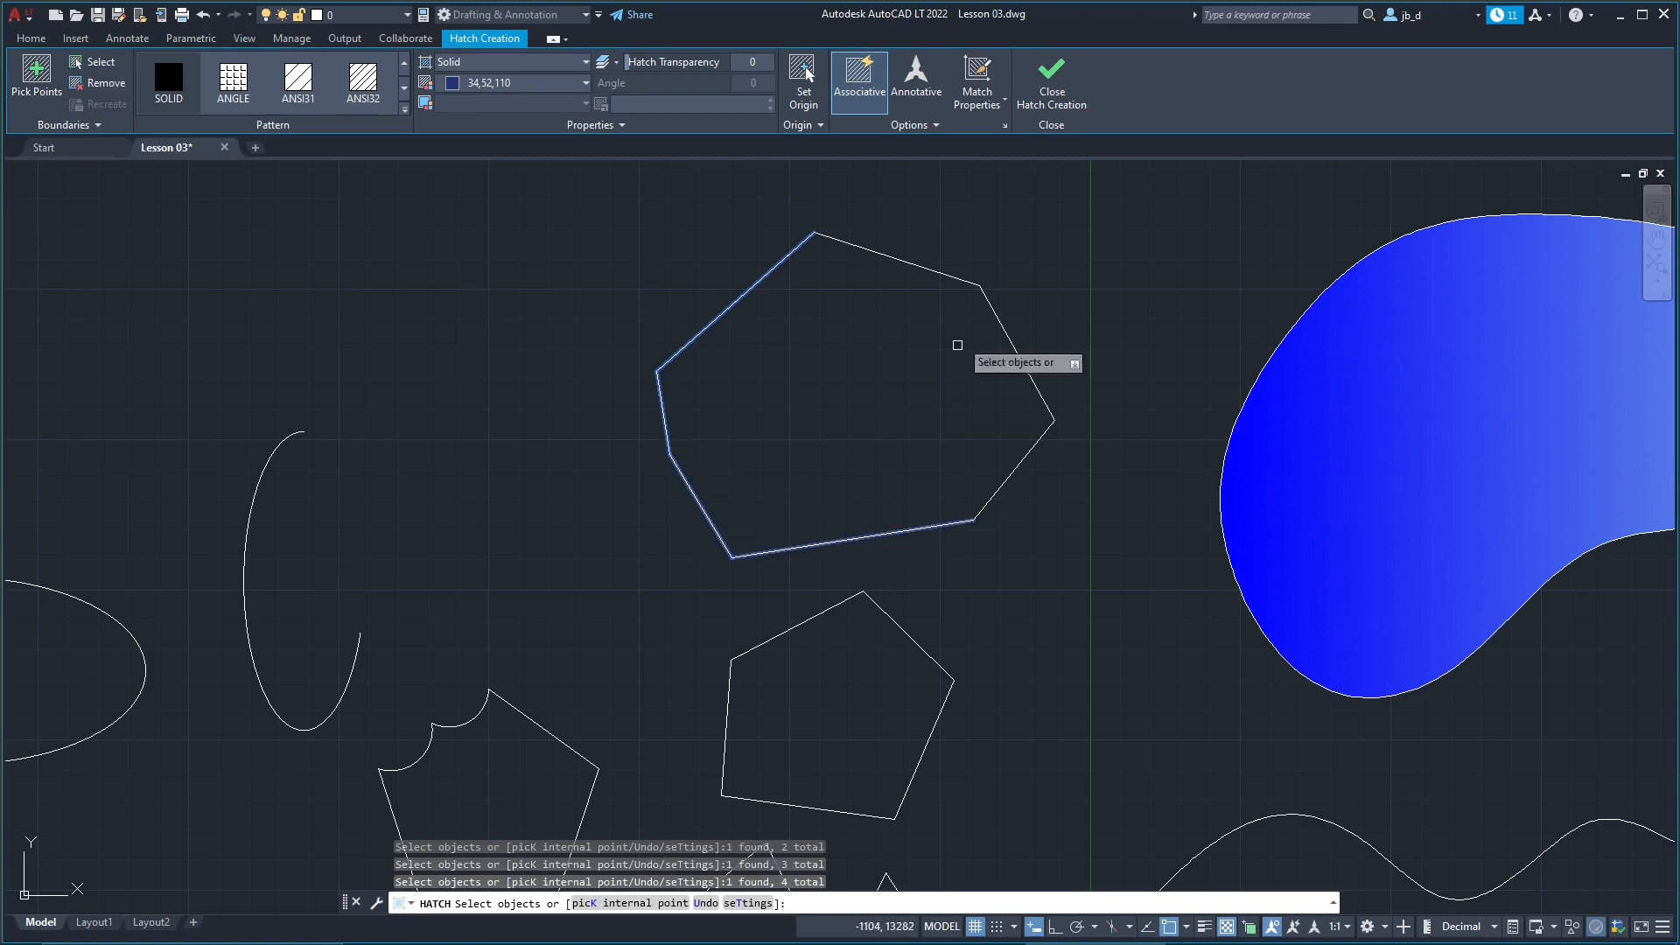
pyautogui.click(1050, 228)
pyautogui.click(918, 503)
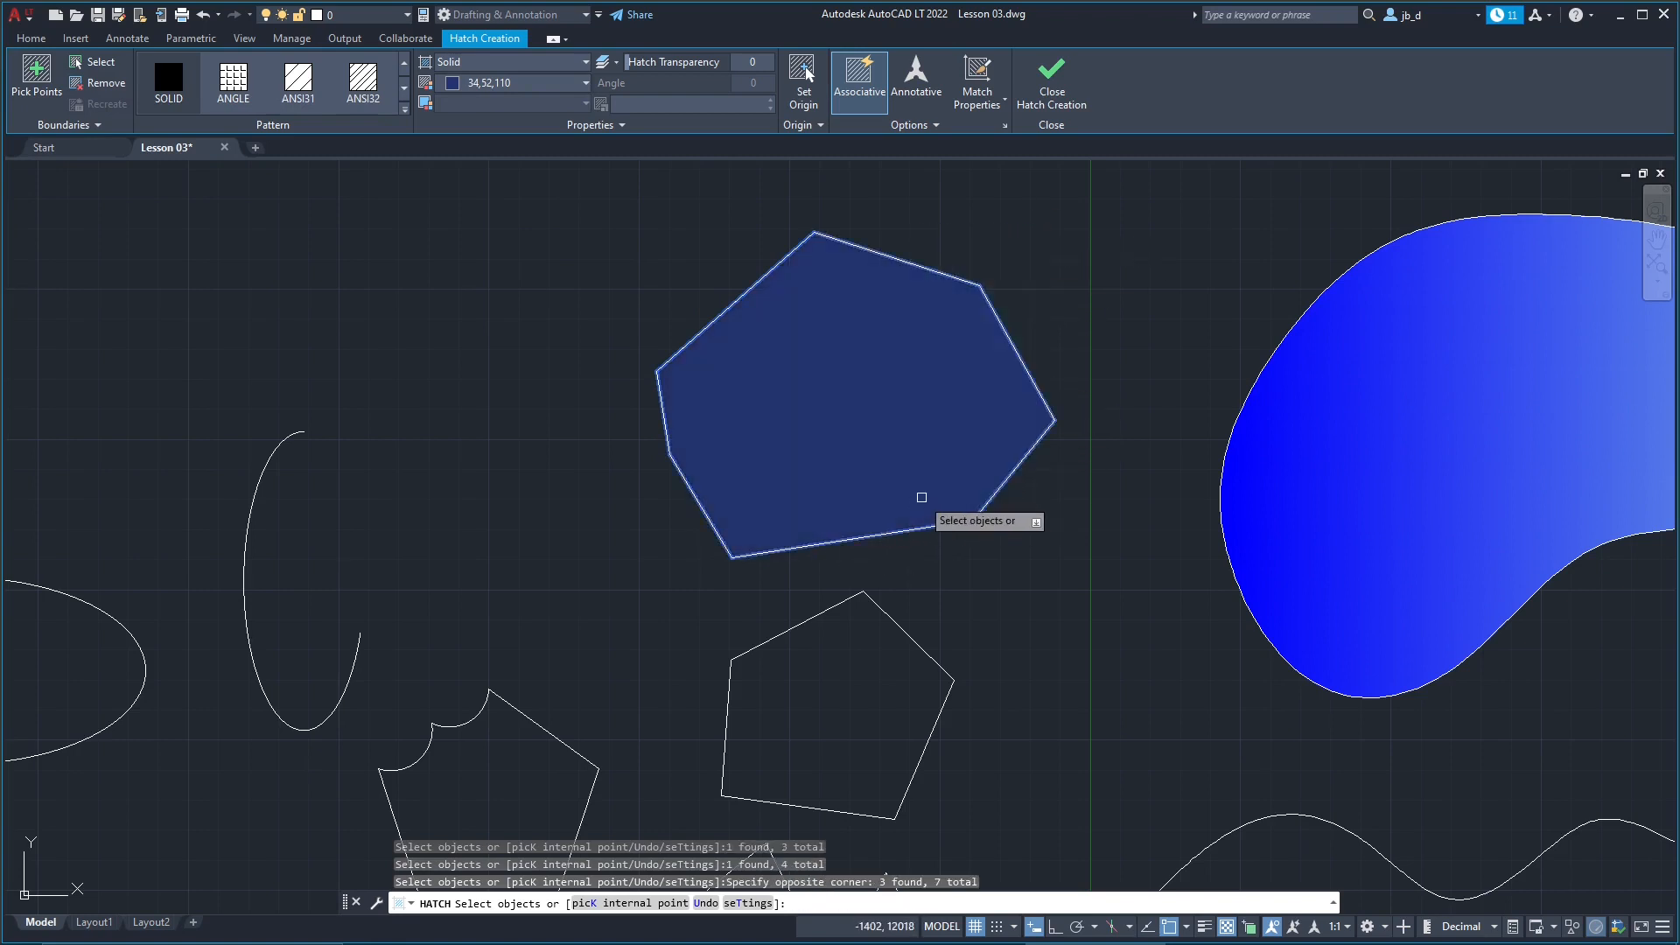
# Step: Apply the dark blue solid hatch to the irregular polygon and end the Hatch command
pyautogui.press('Return')
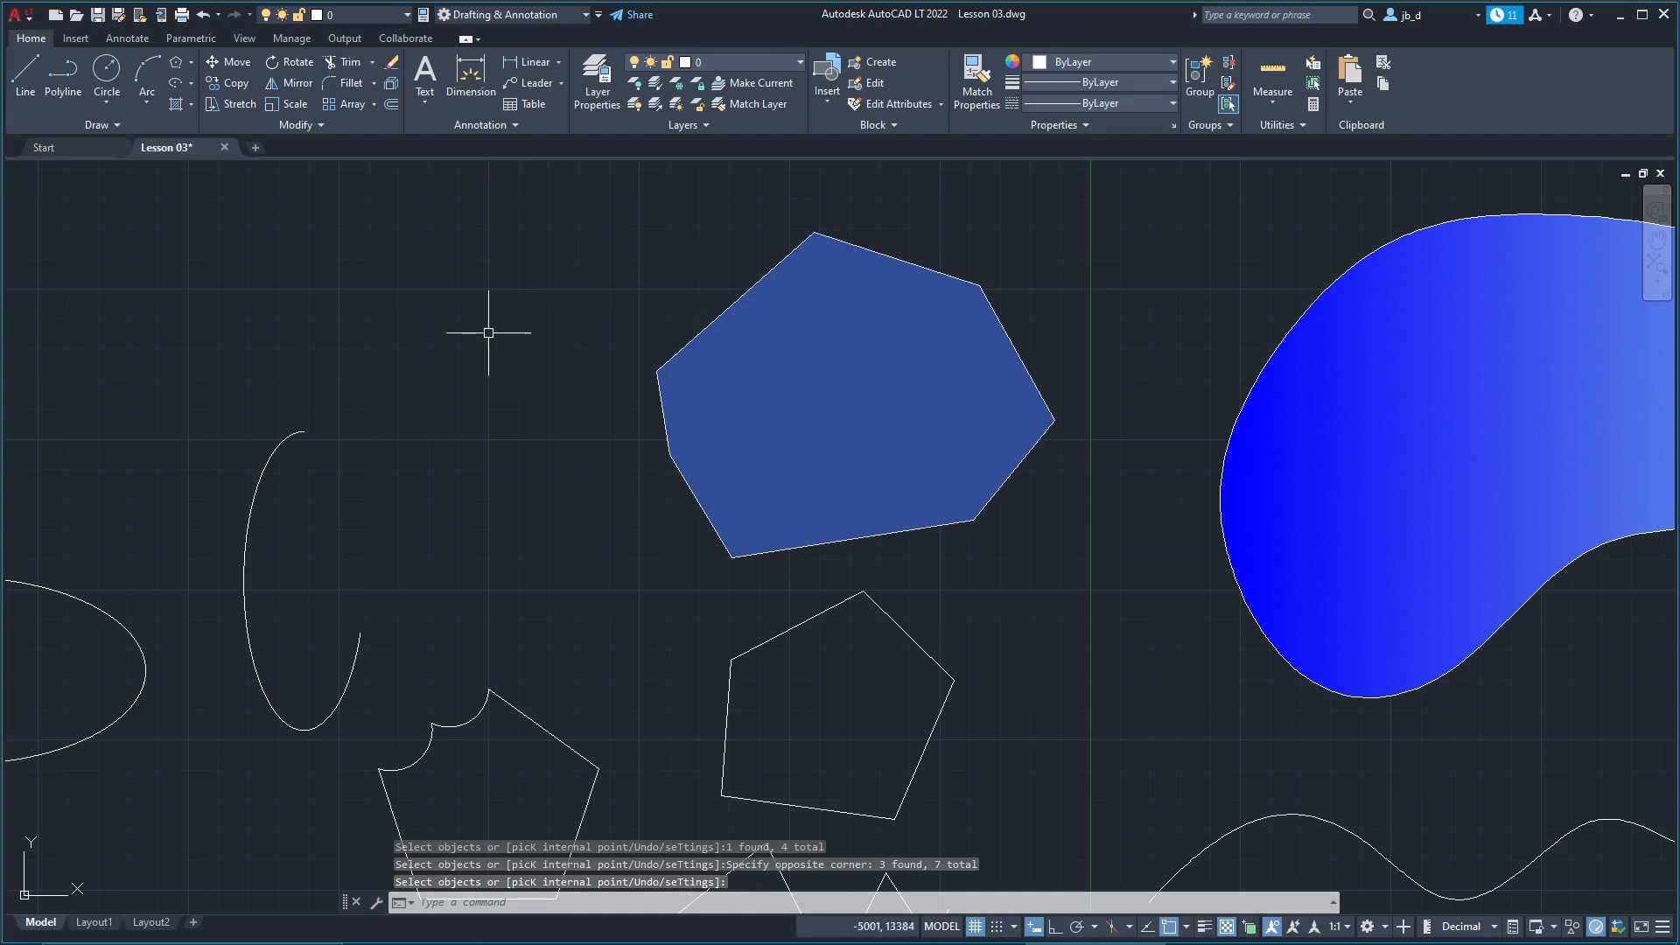
pyautogui.click(426, 310)
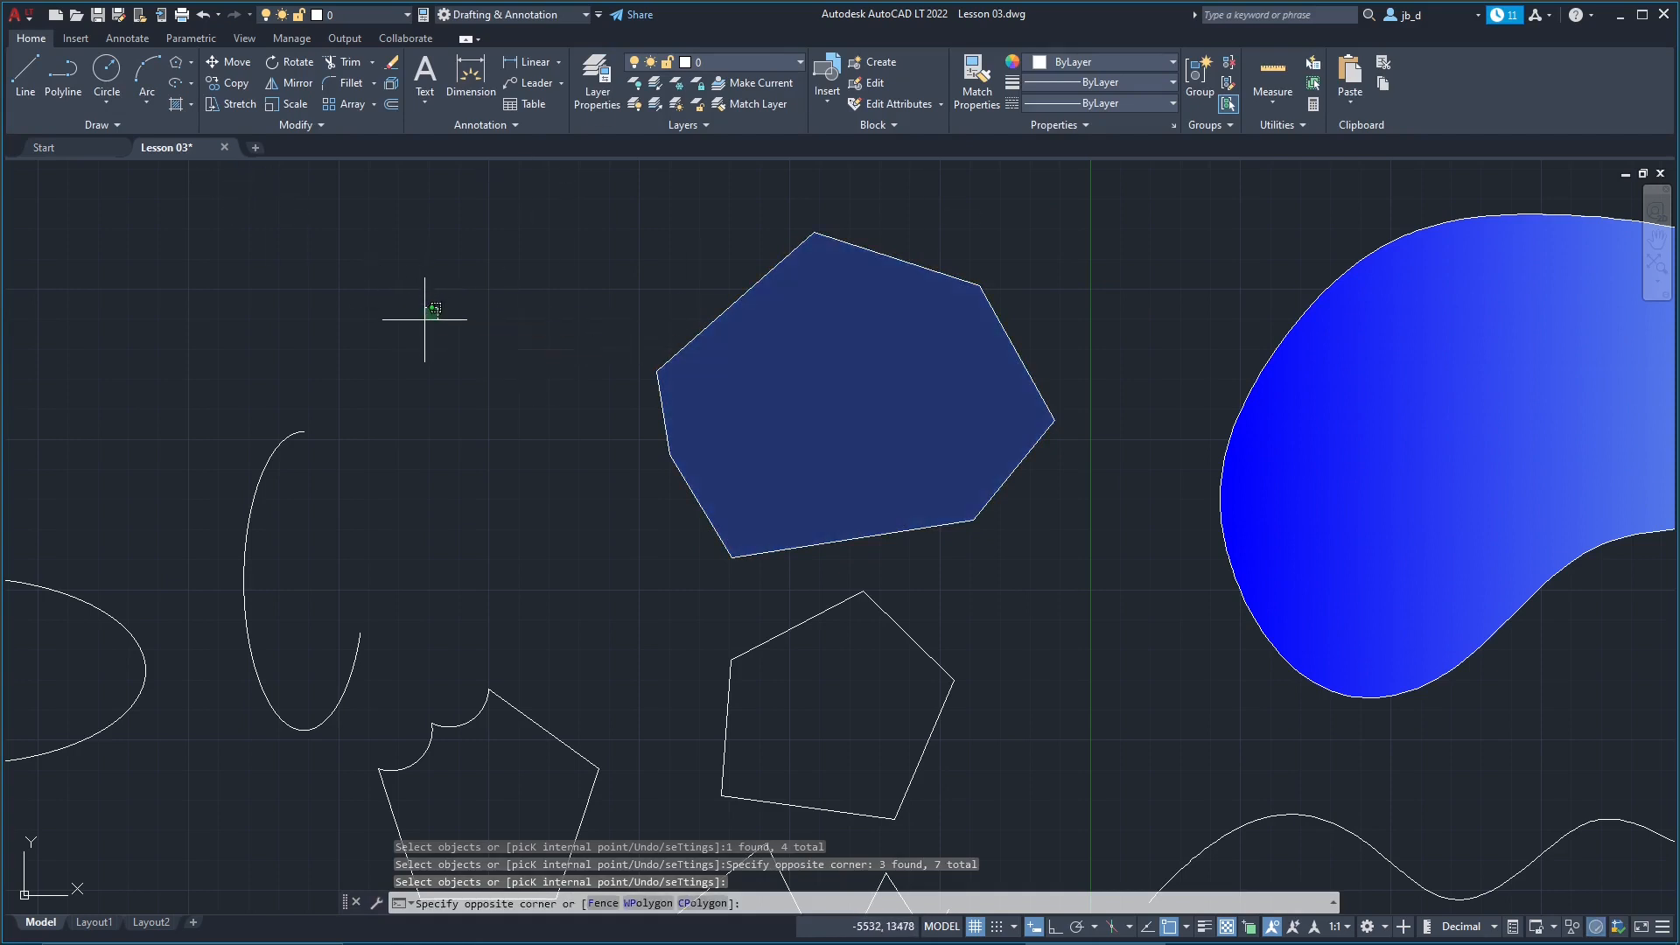
pyautogui.click(426, 319)
pyautogui.press('Escape')
pyautogui.scroll(-2, 580, 392)
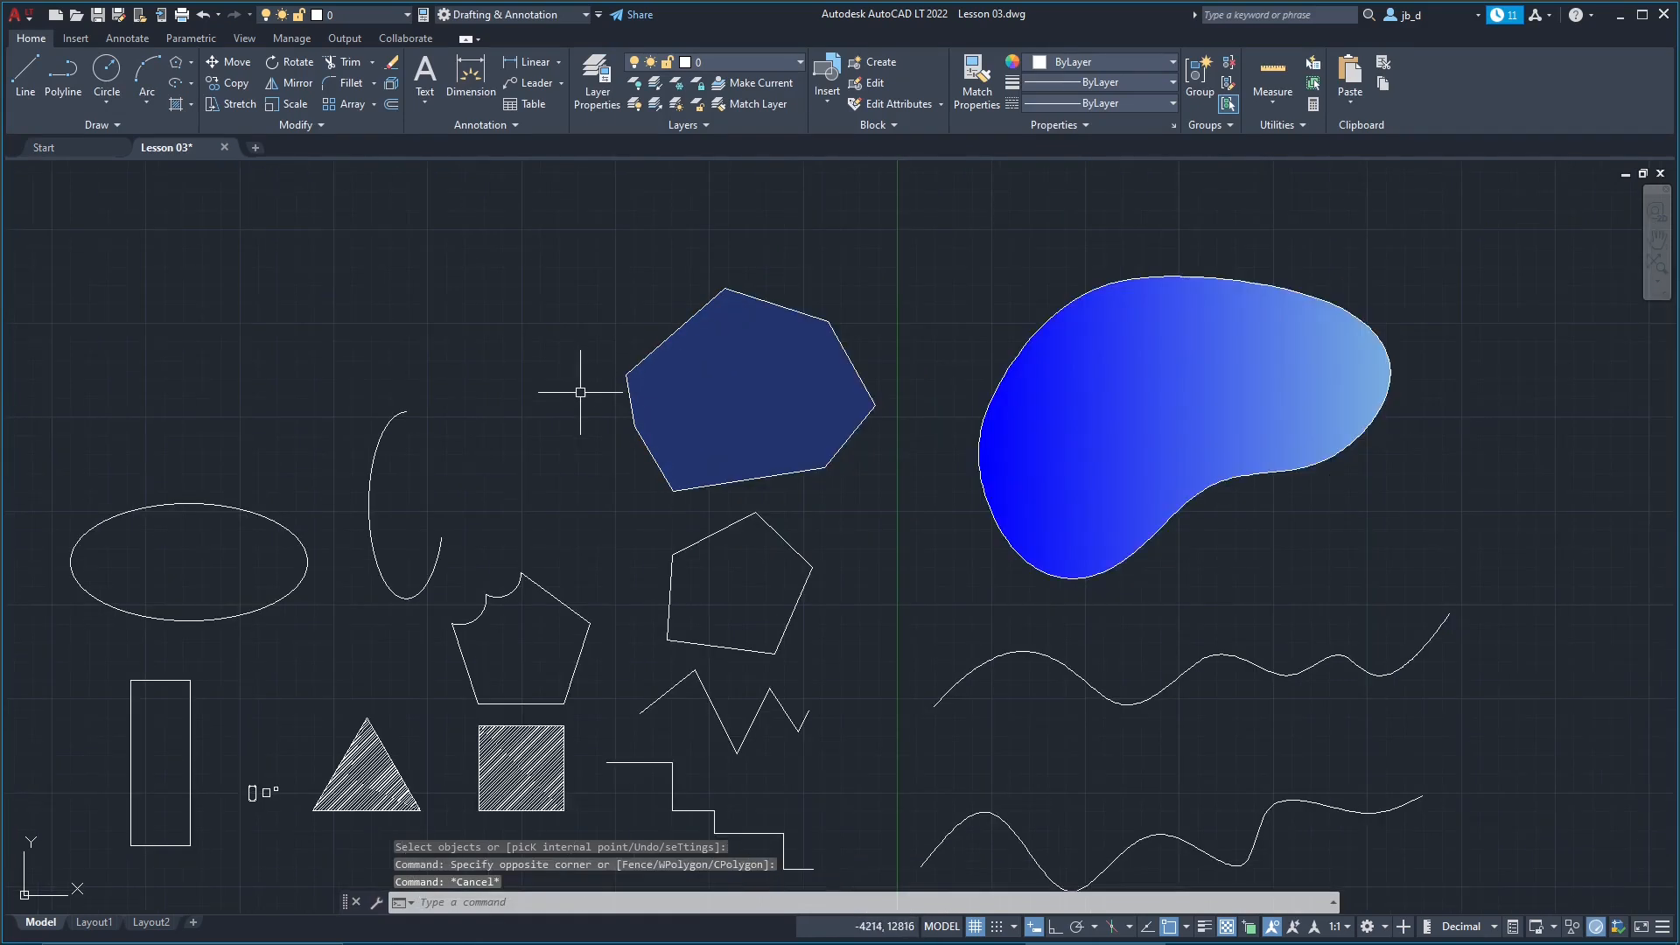
pyautogui.moveTo(586, 680); pyautogui.dragTo(608, 599, button='middle')
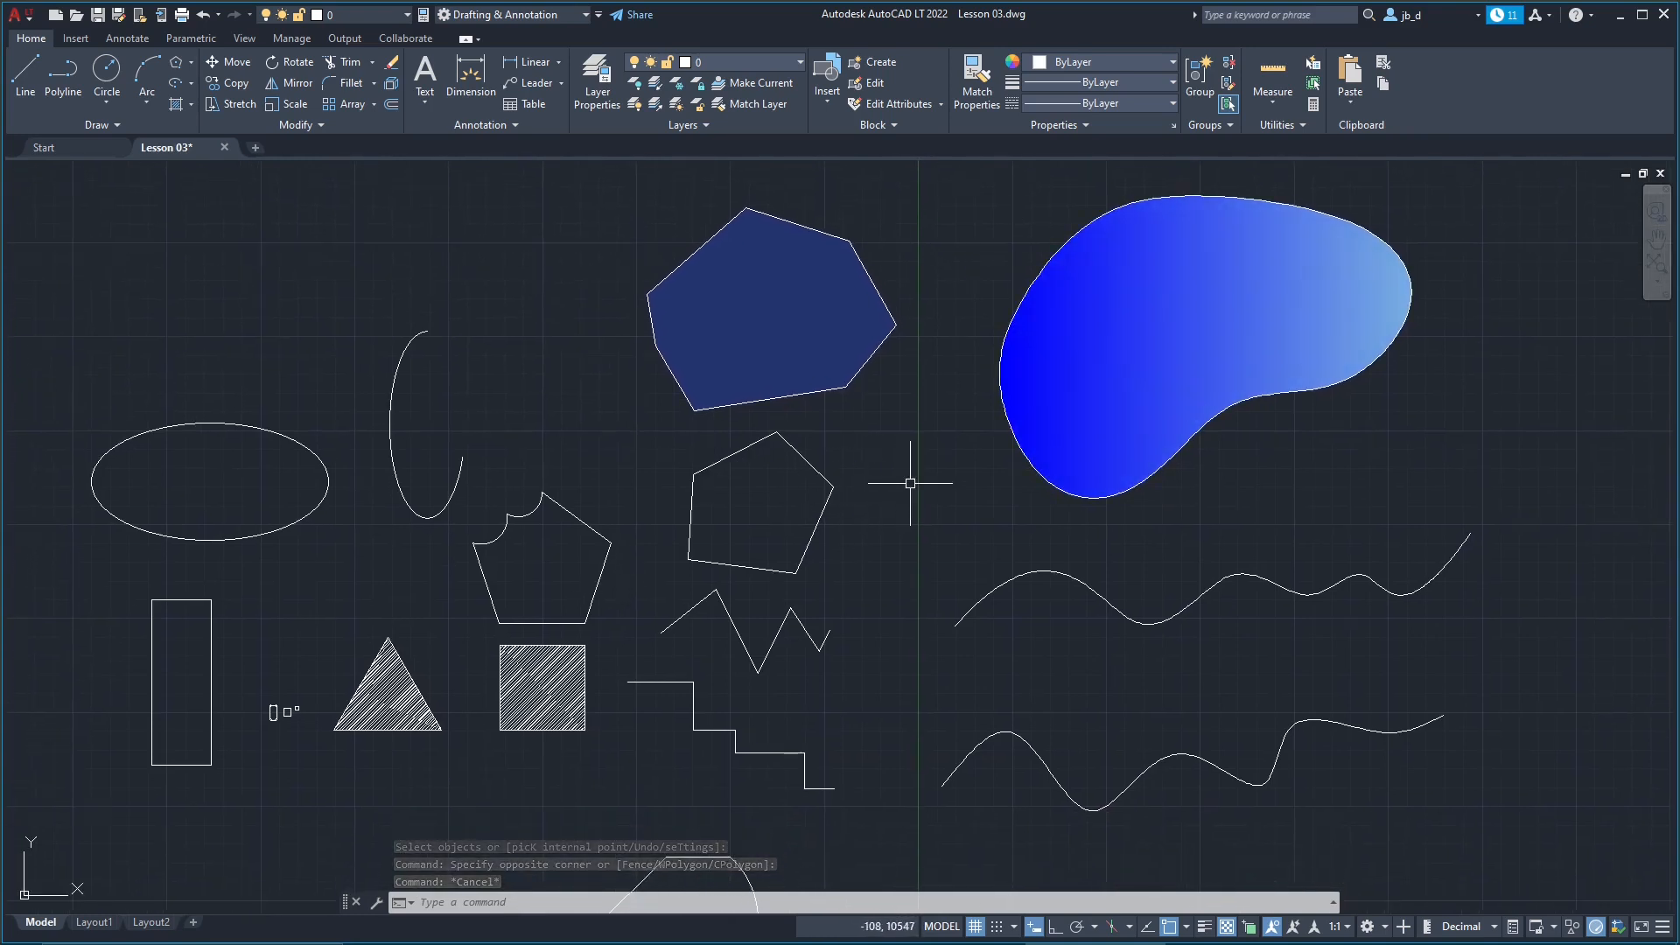
pyautogui.press('Escape')
pyautogui.press('Escape')
pyautogui.moveTo(211, 225); pyautogui.dragTo(262, 238, button='middle')
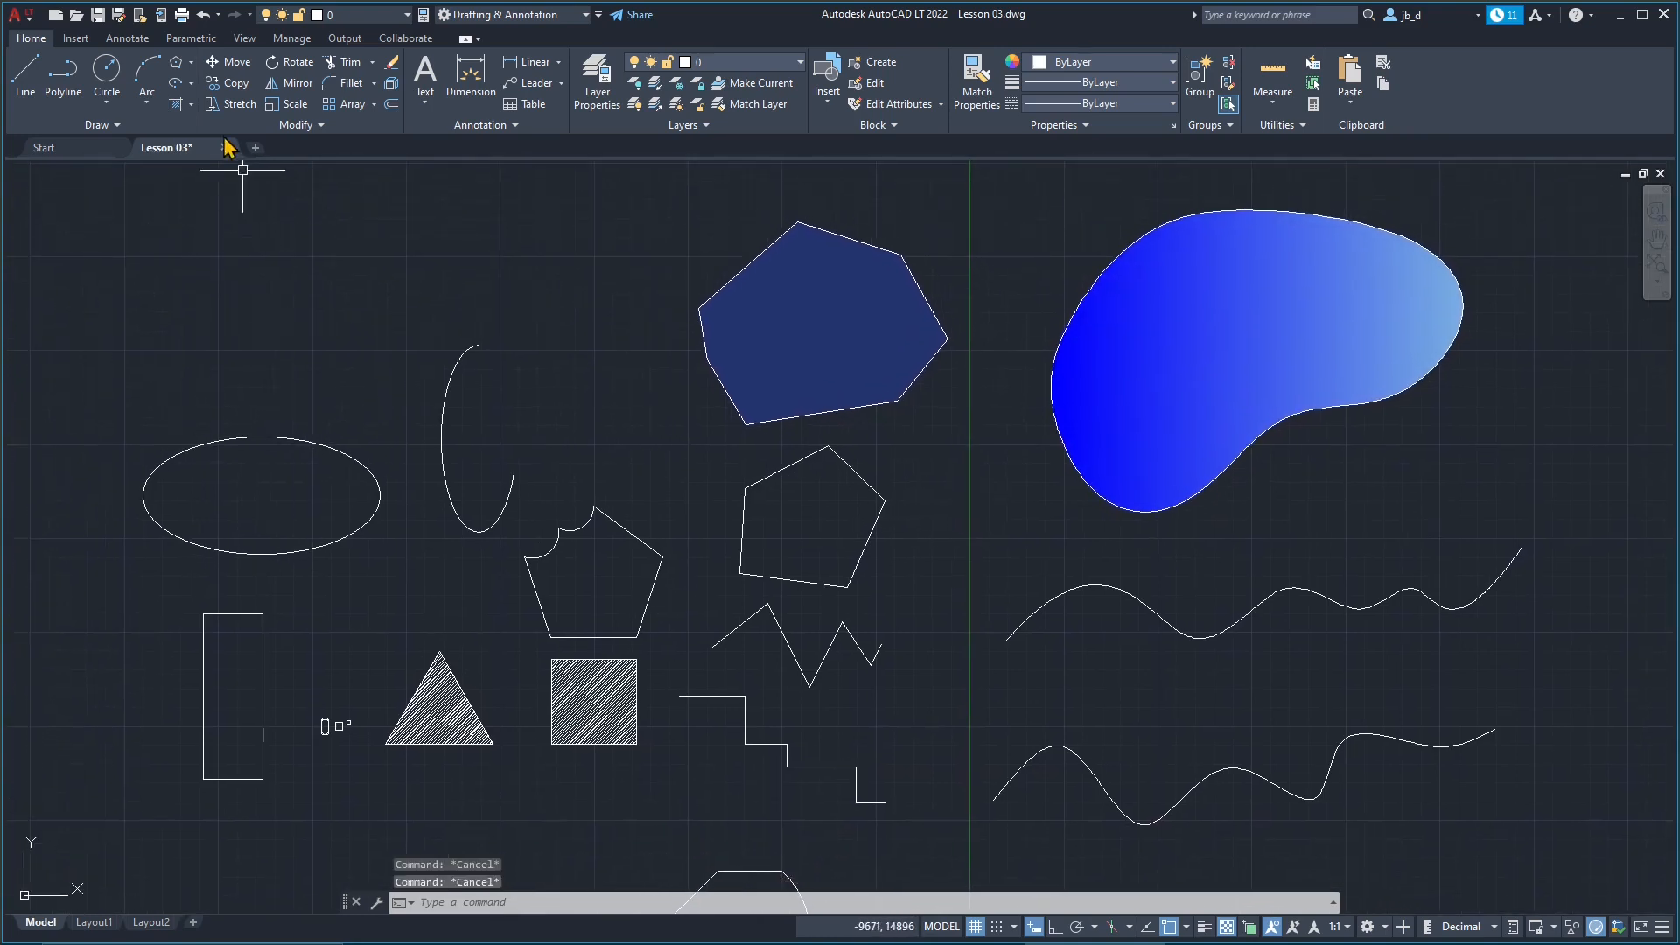
pyautogui.click(190, 107)
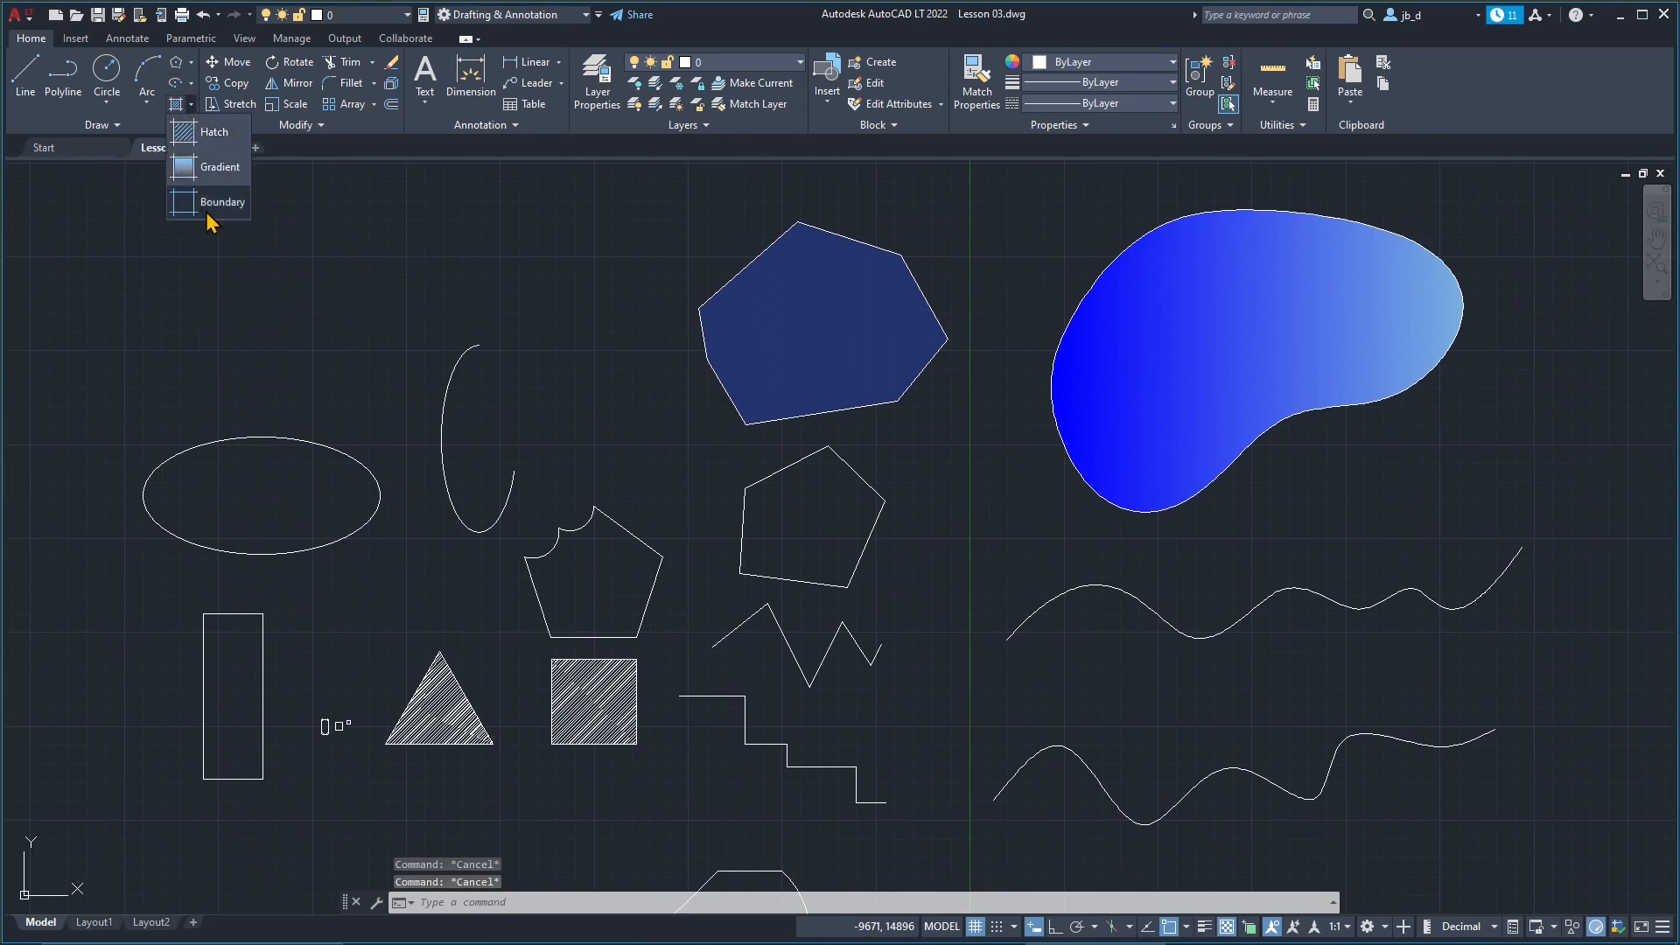
pyautogui.click(211, 203)
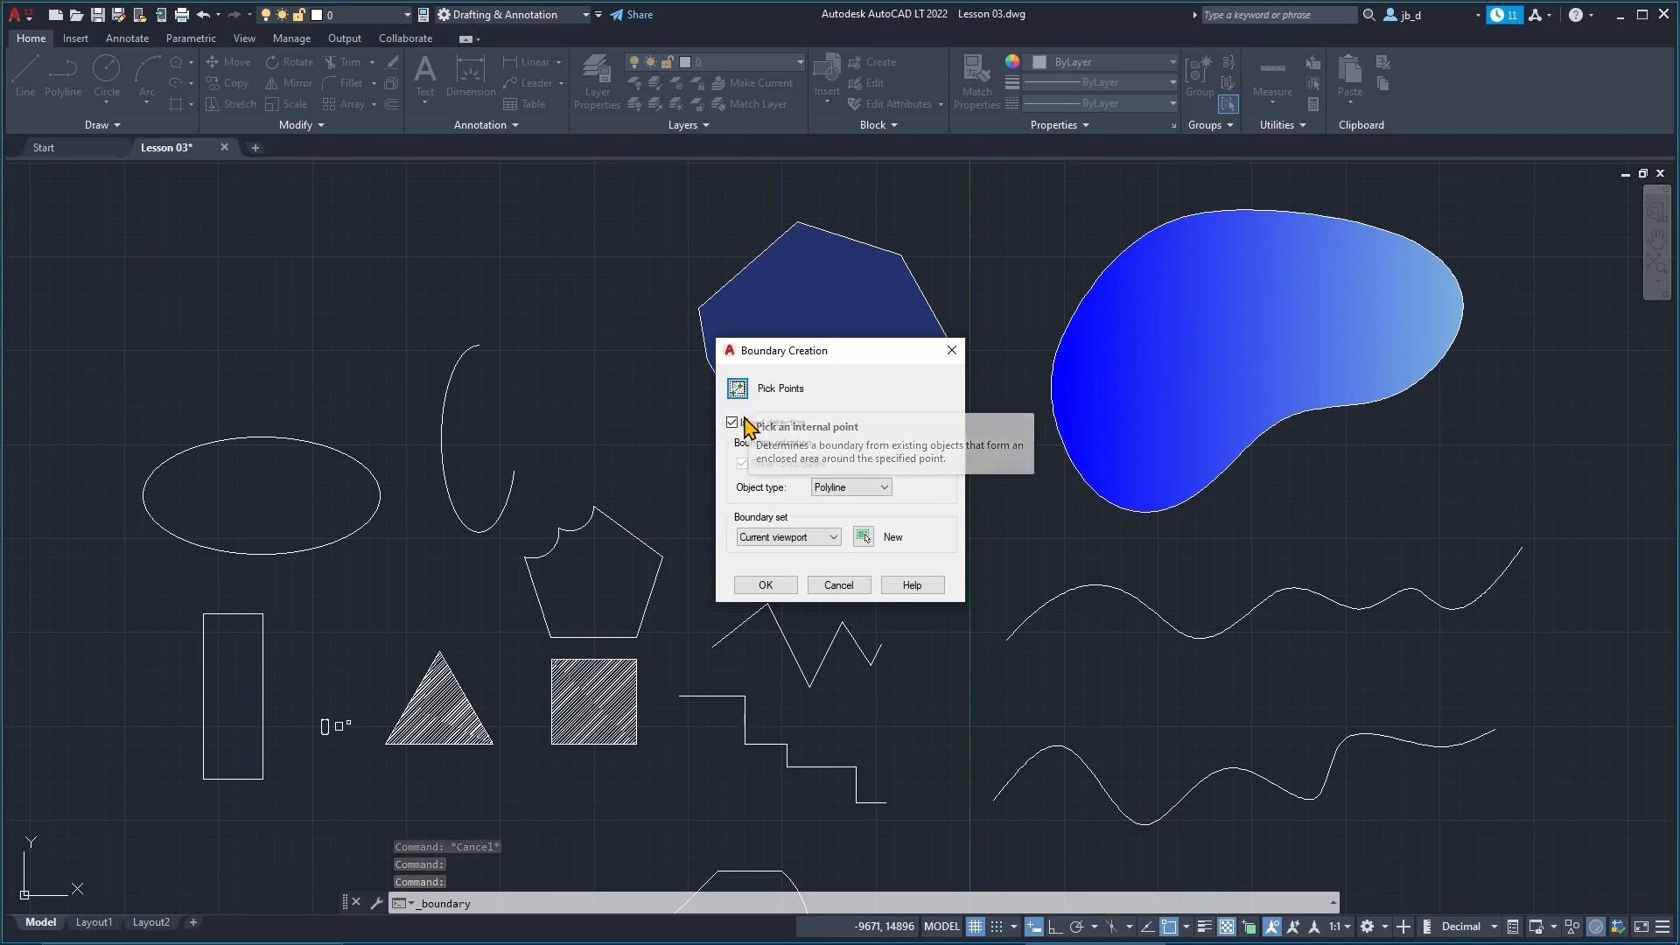
pyautogui.click(836, 494)
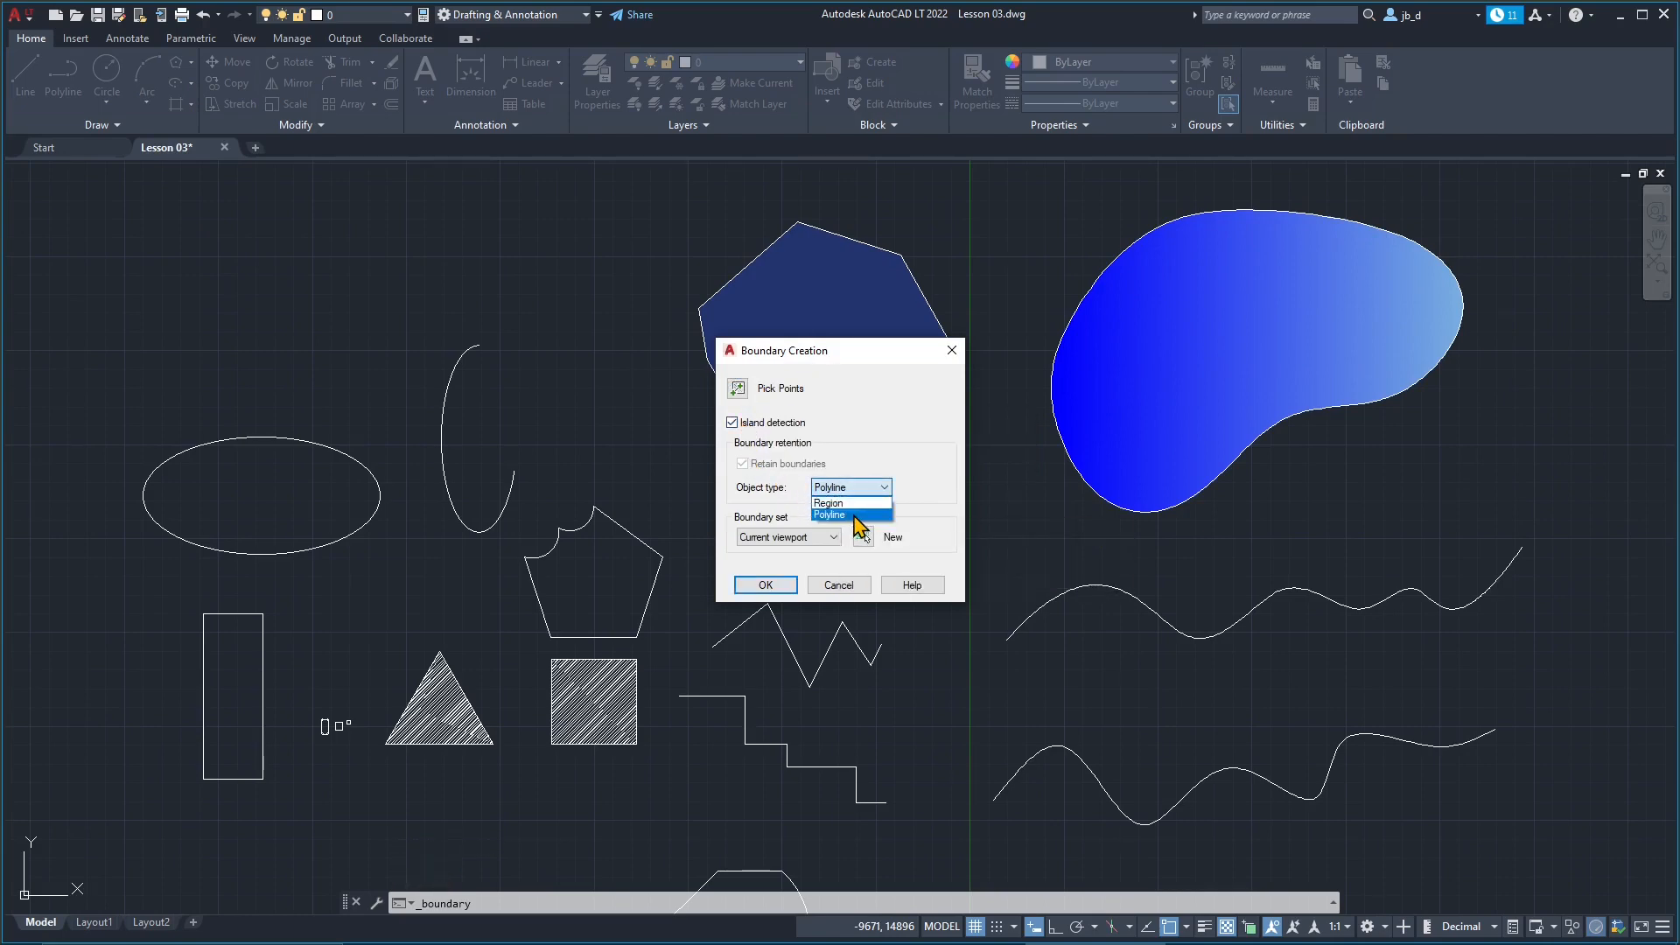
pyautogui.click(853, 517)
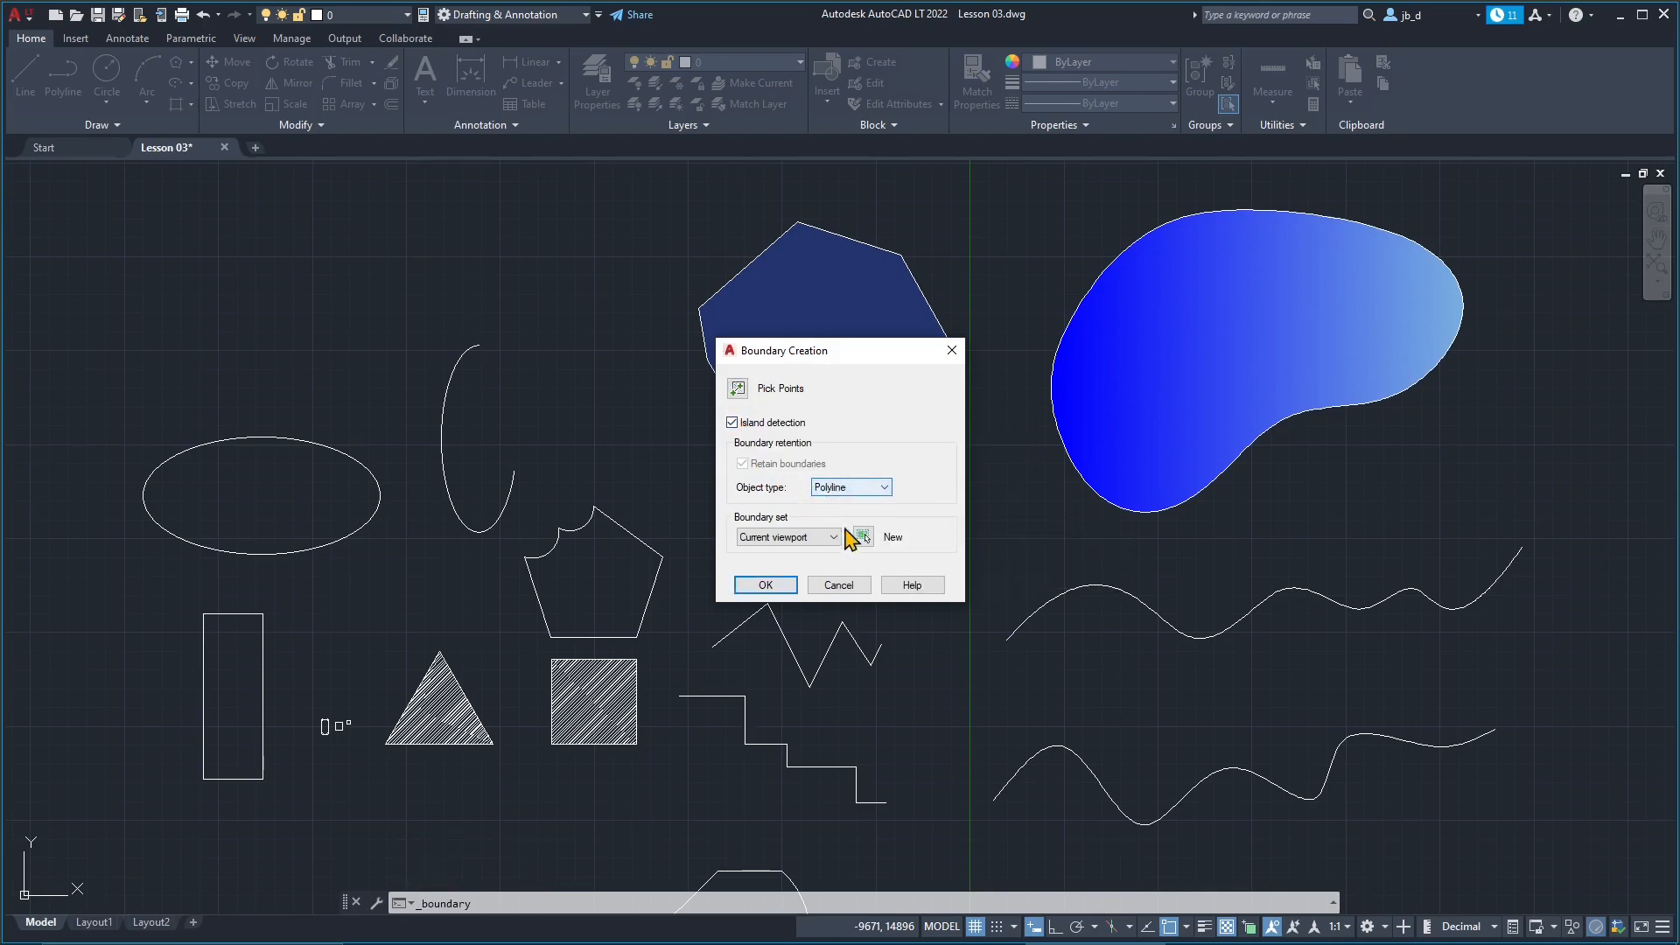
pyautogui.click(814, 585)
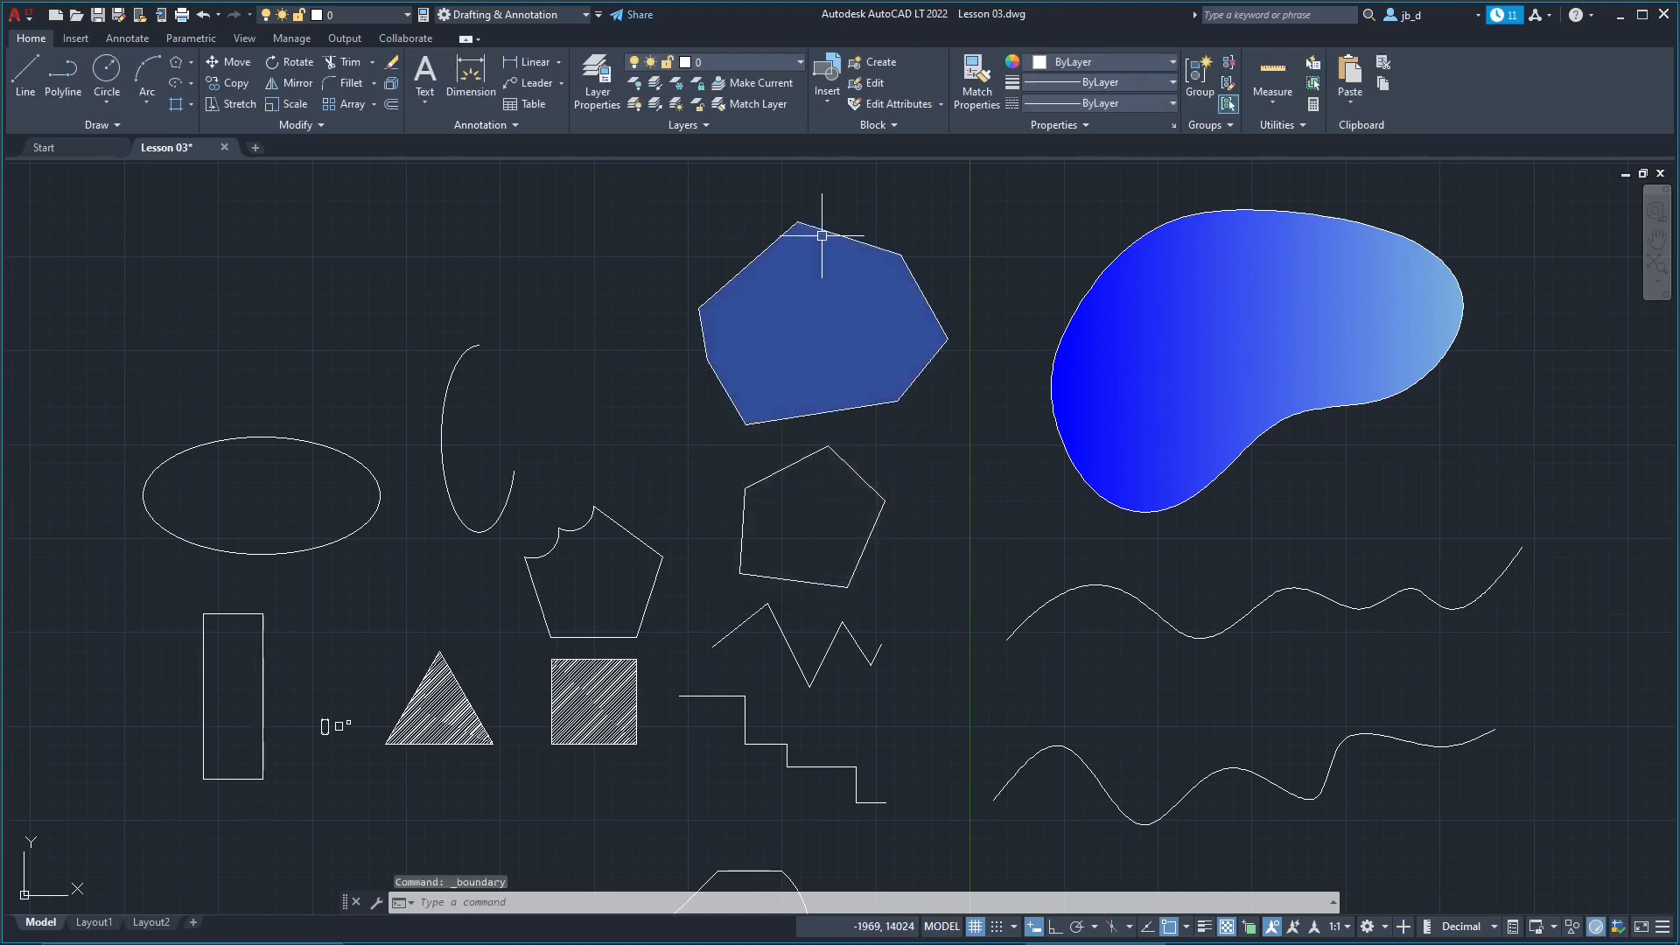
# Step: Move the solid hatch out of the irregular polygon's outline to the empty area above the full ellipse
pyautogui.click(785, 282)
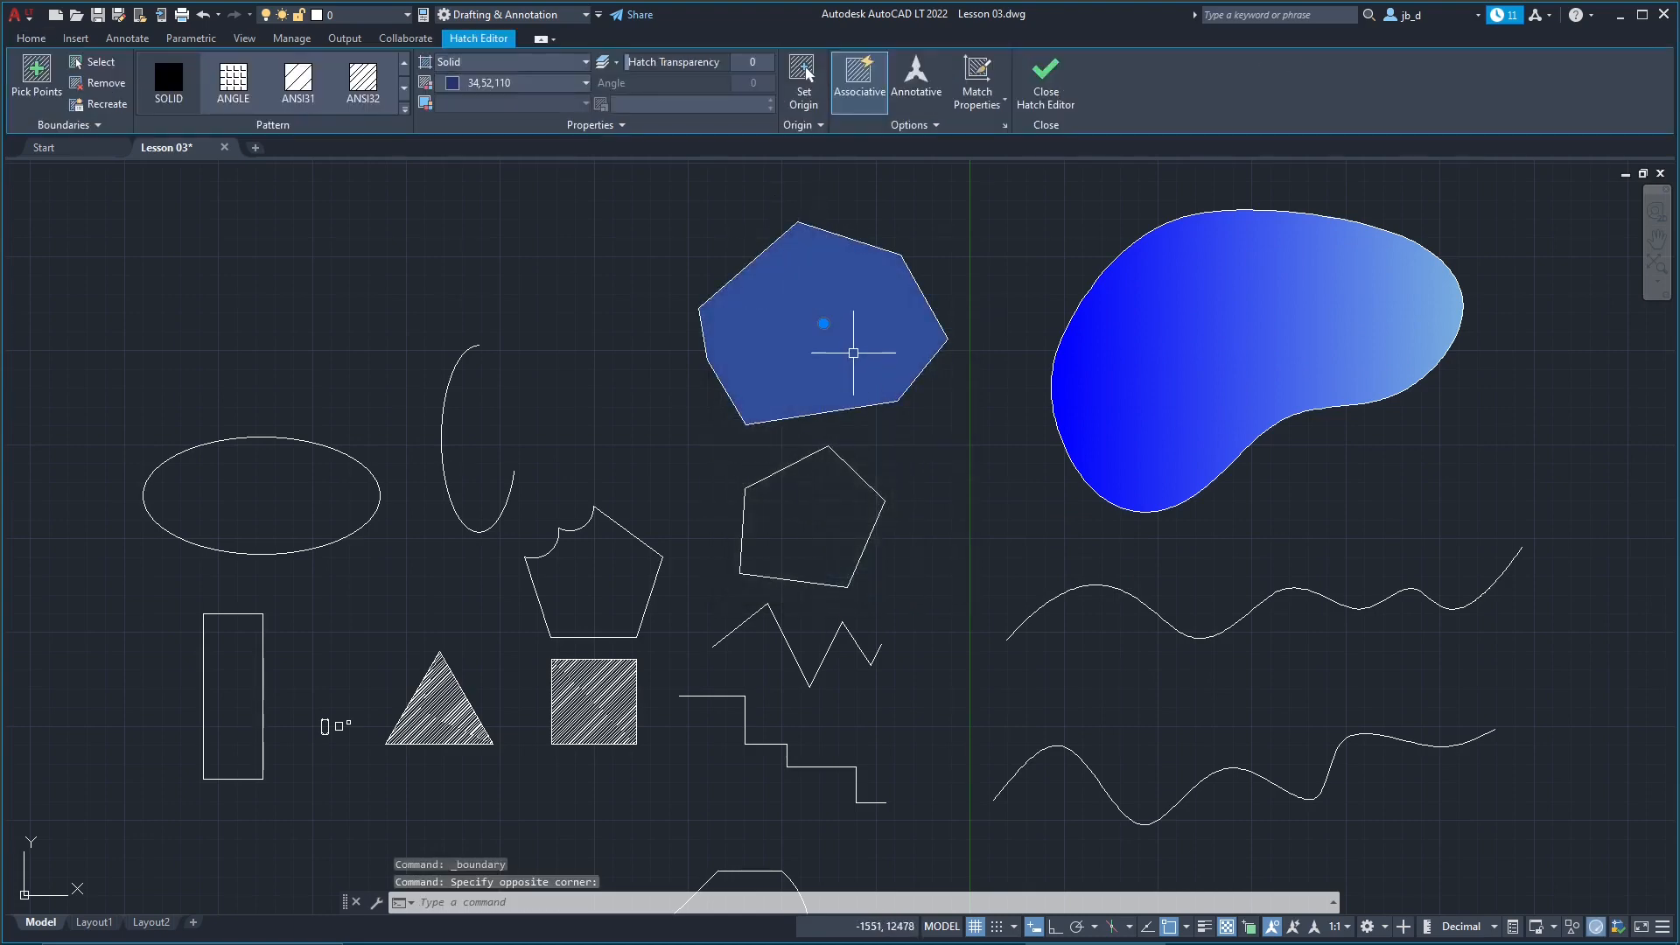
pyautogui.click(830, 323)
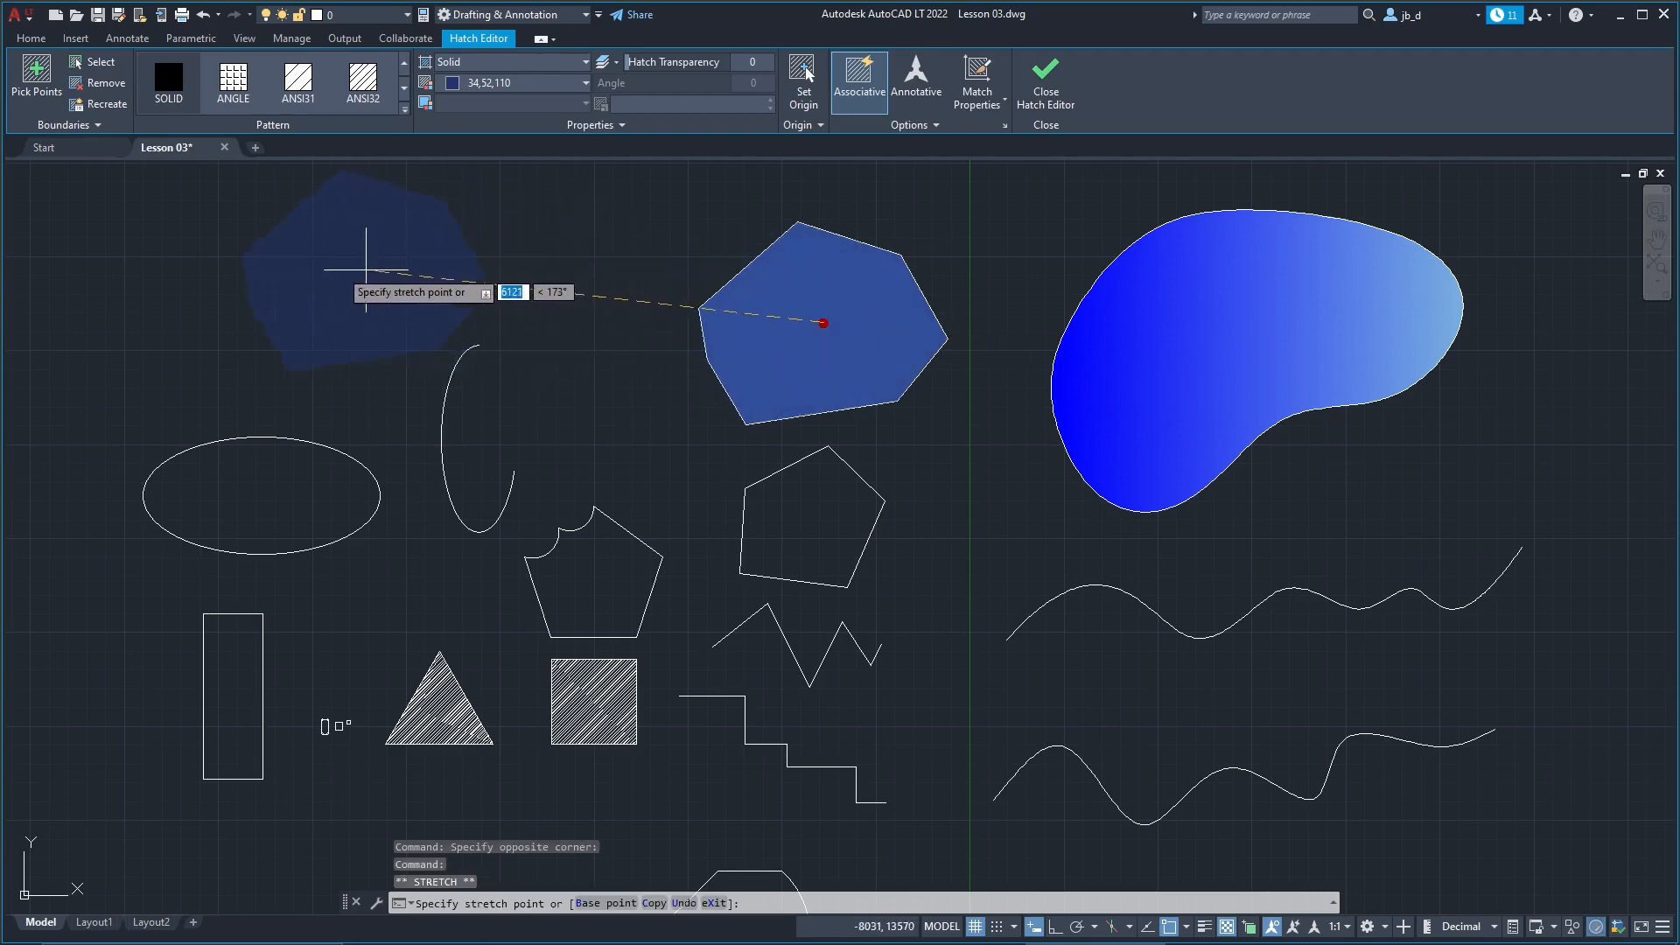
pyautogui.click(294, 268)
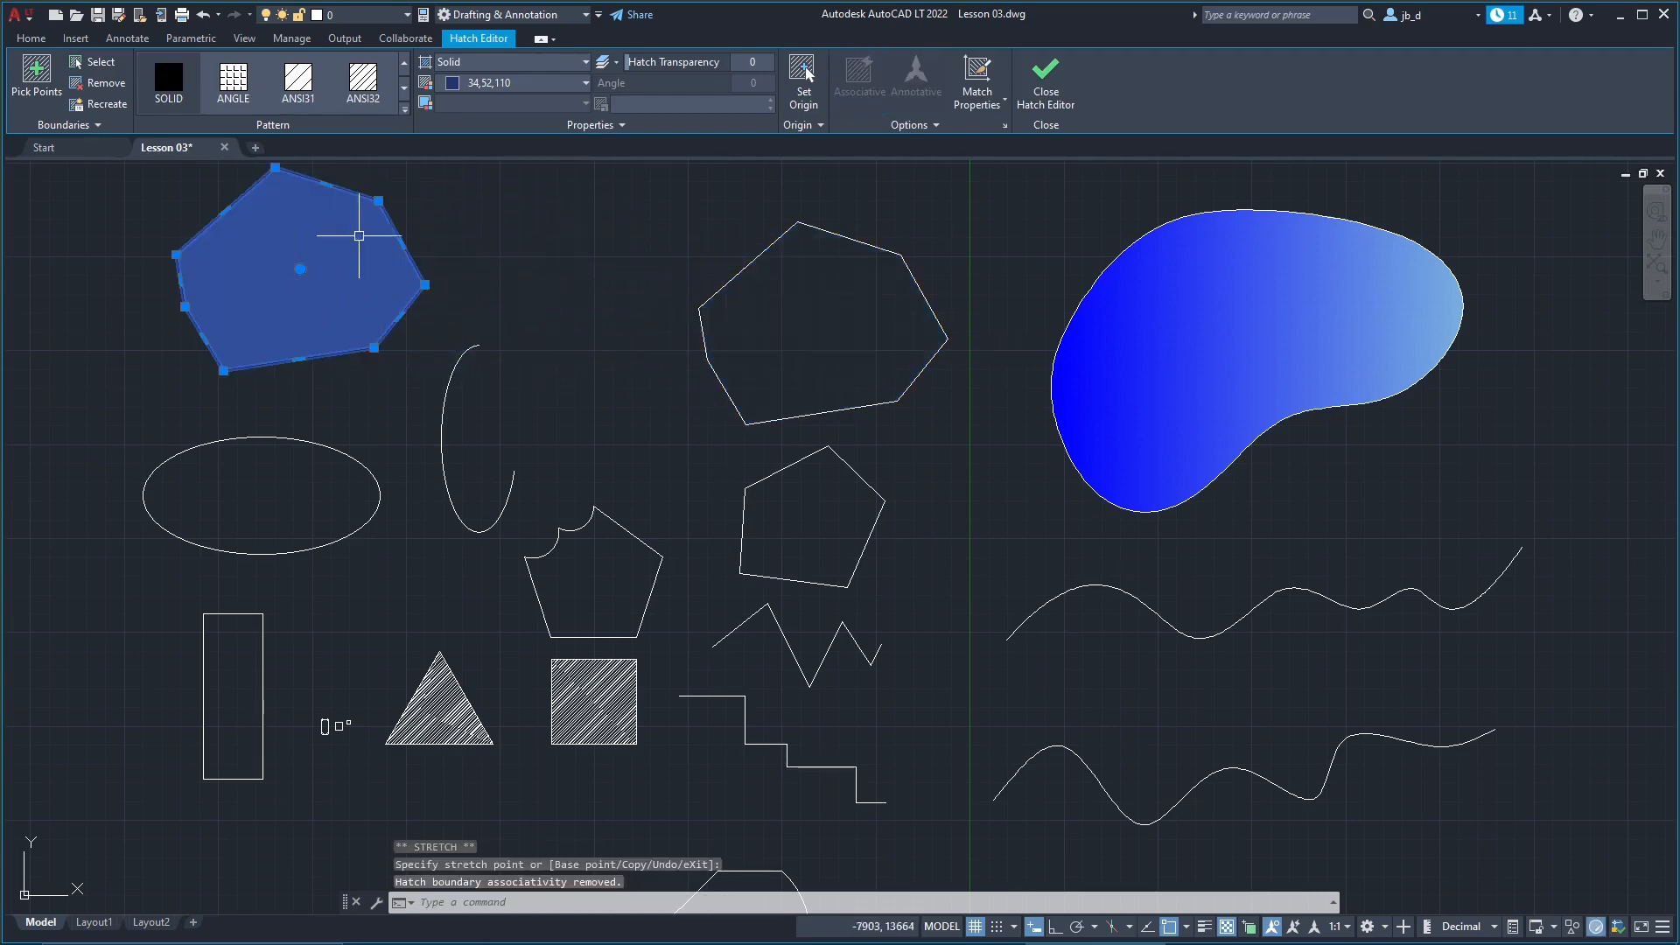
pyautogui.moveTo(394, 249); pyautogui.dragTo(447, 291, button='middle')
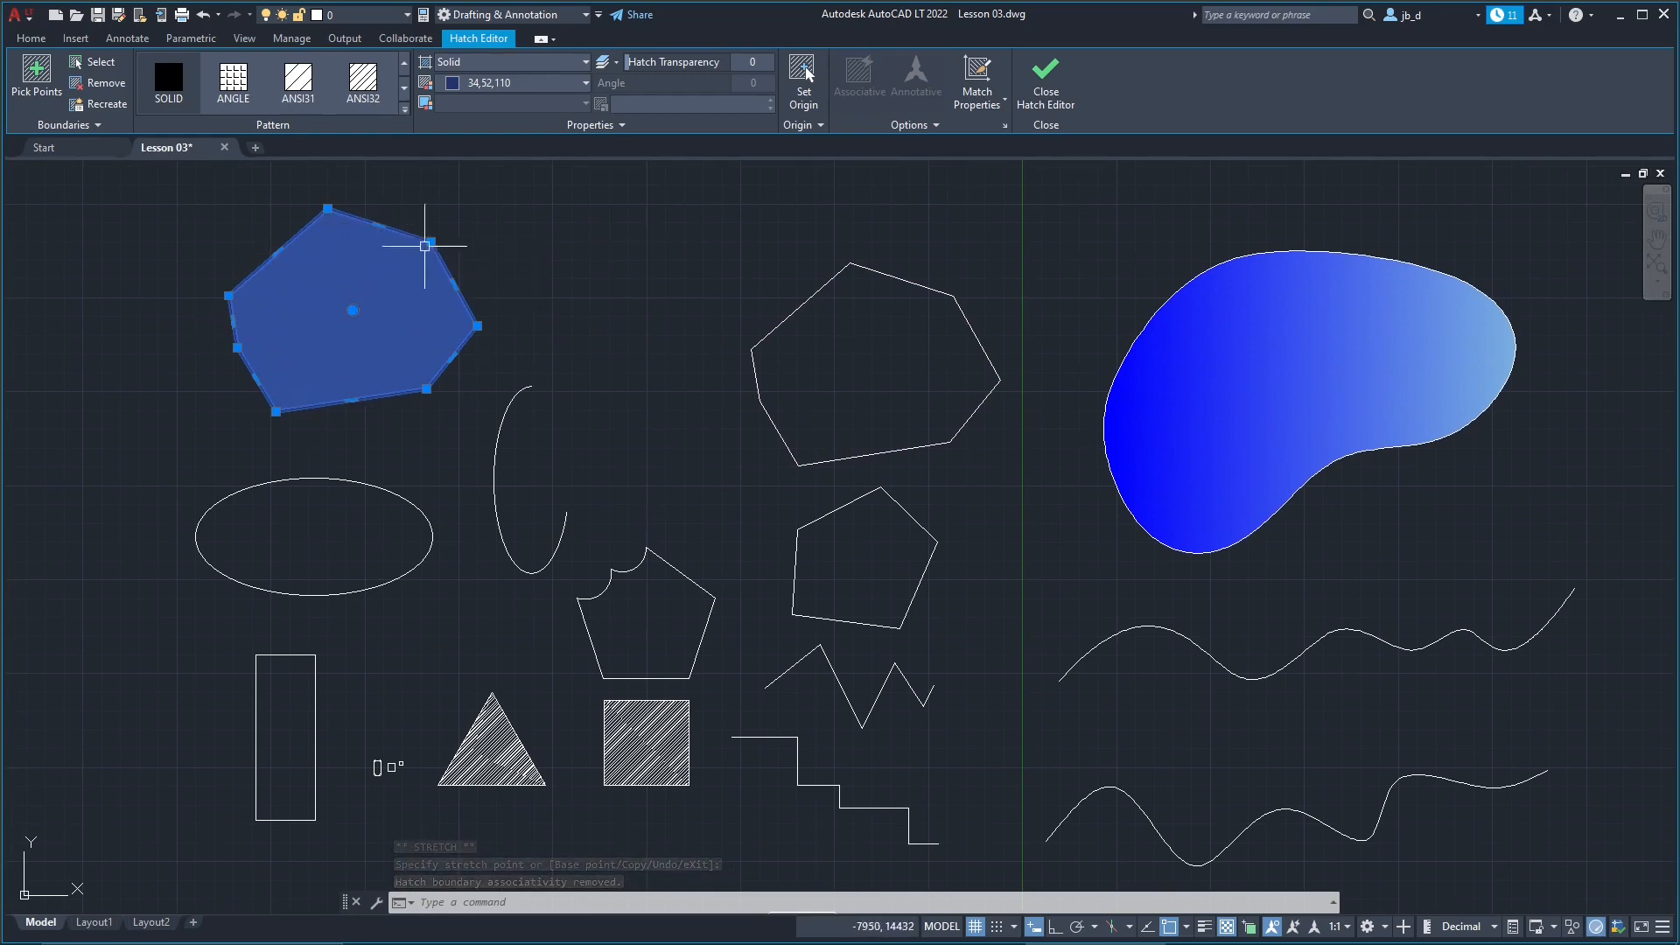
# Step: Try to convert the upper-right edge of the detached solid hatch to an arc
pyautogui.moveTo(379, 225)
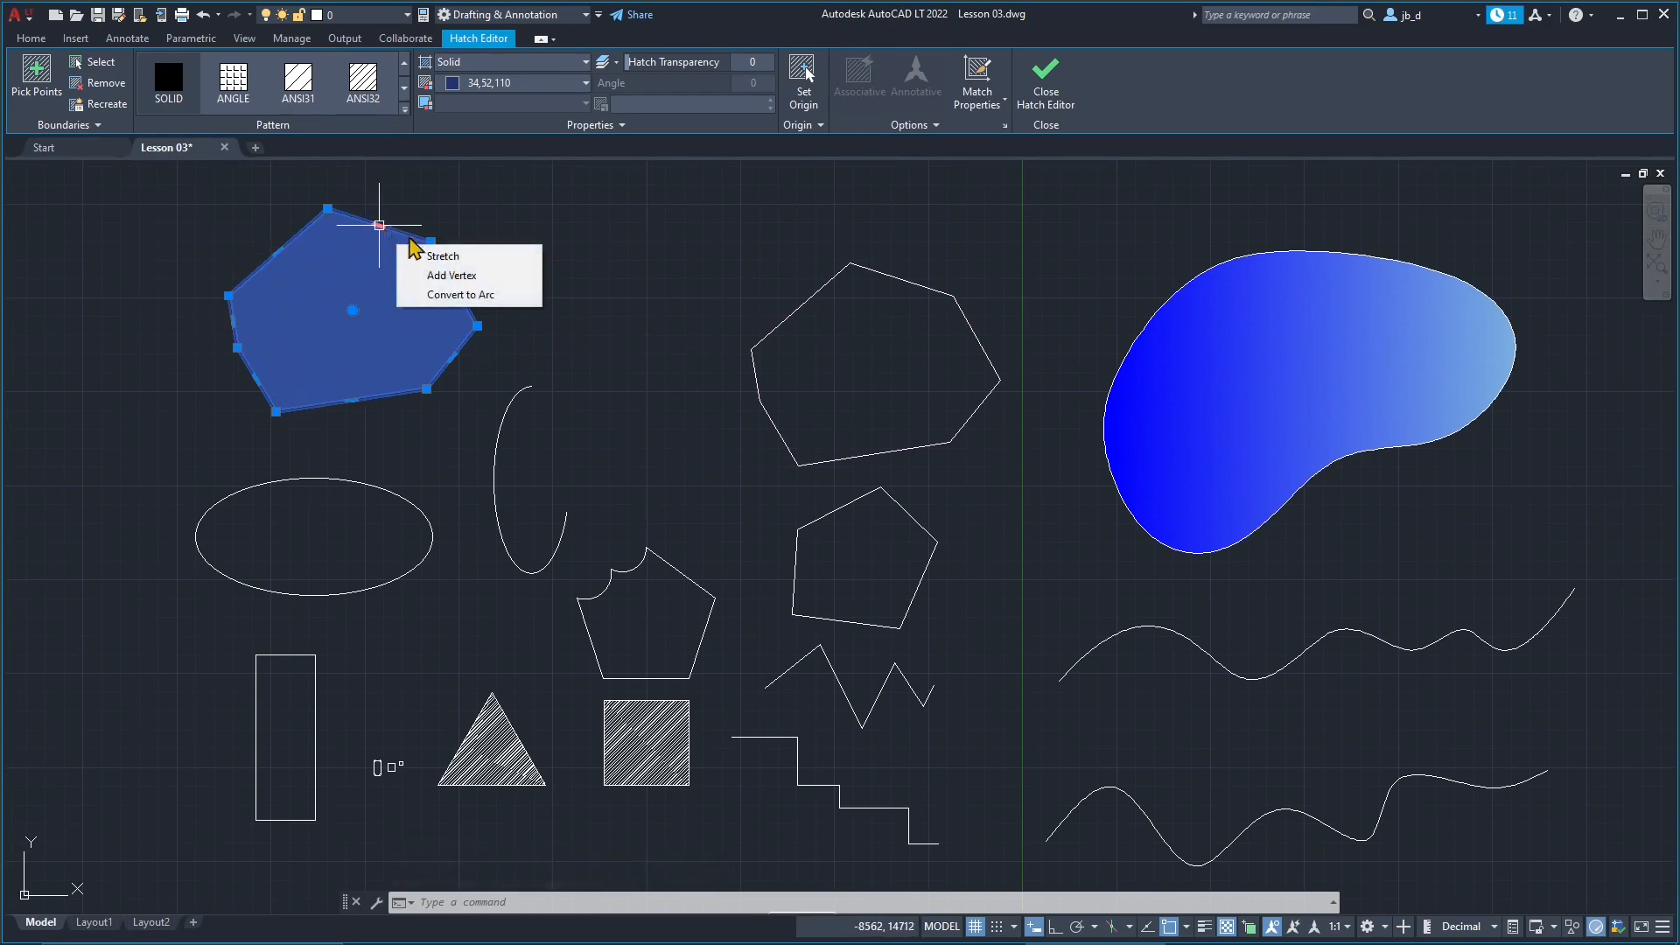
pyautogui.click(477, 294)
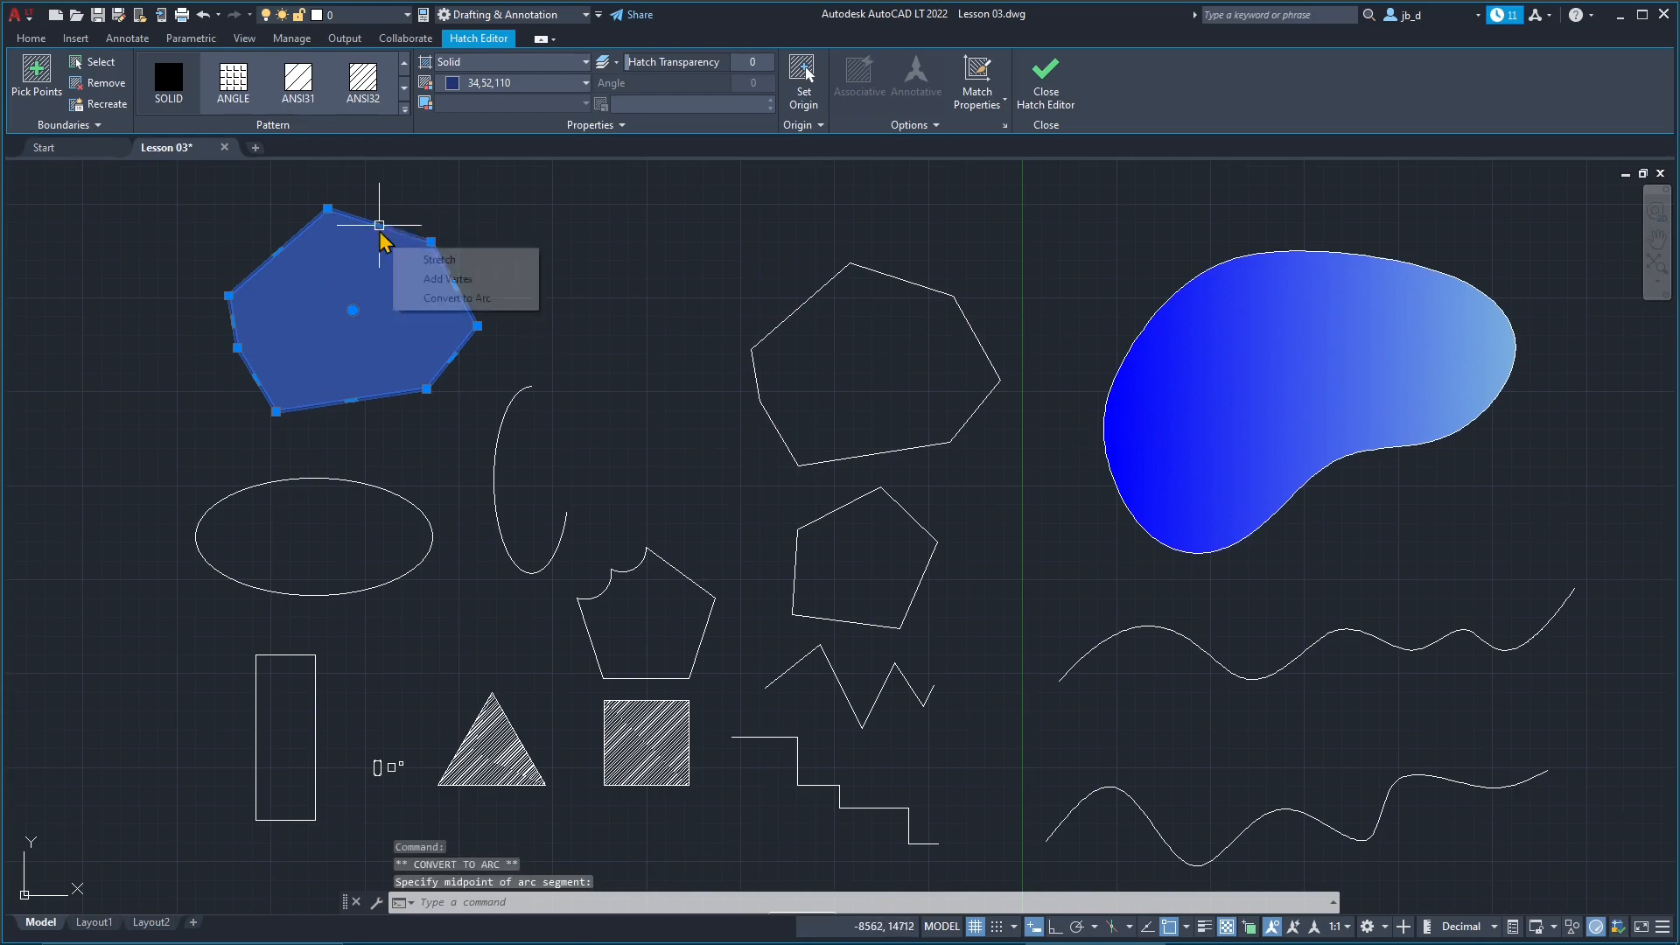
pyautogui.press('Escape')
pyautogui.press('Escape')
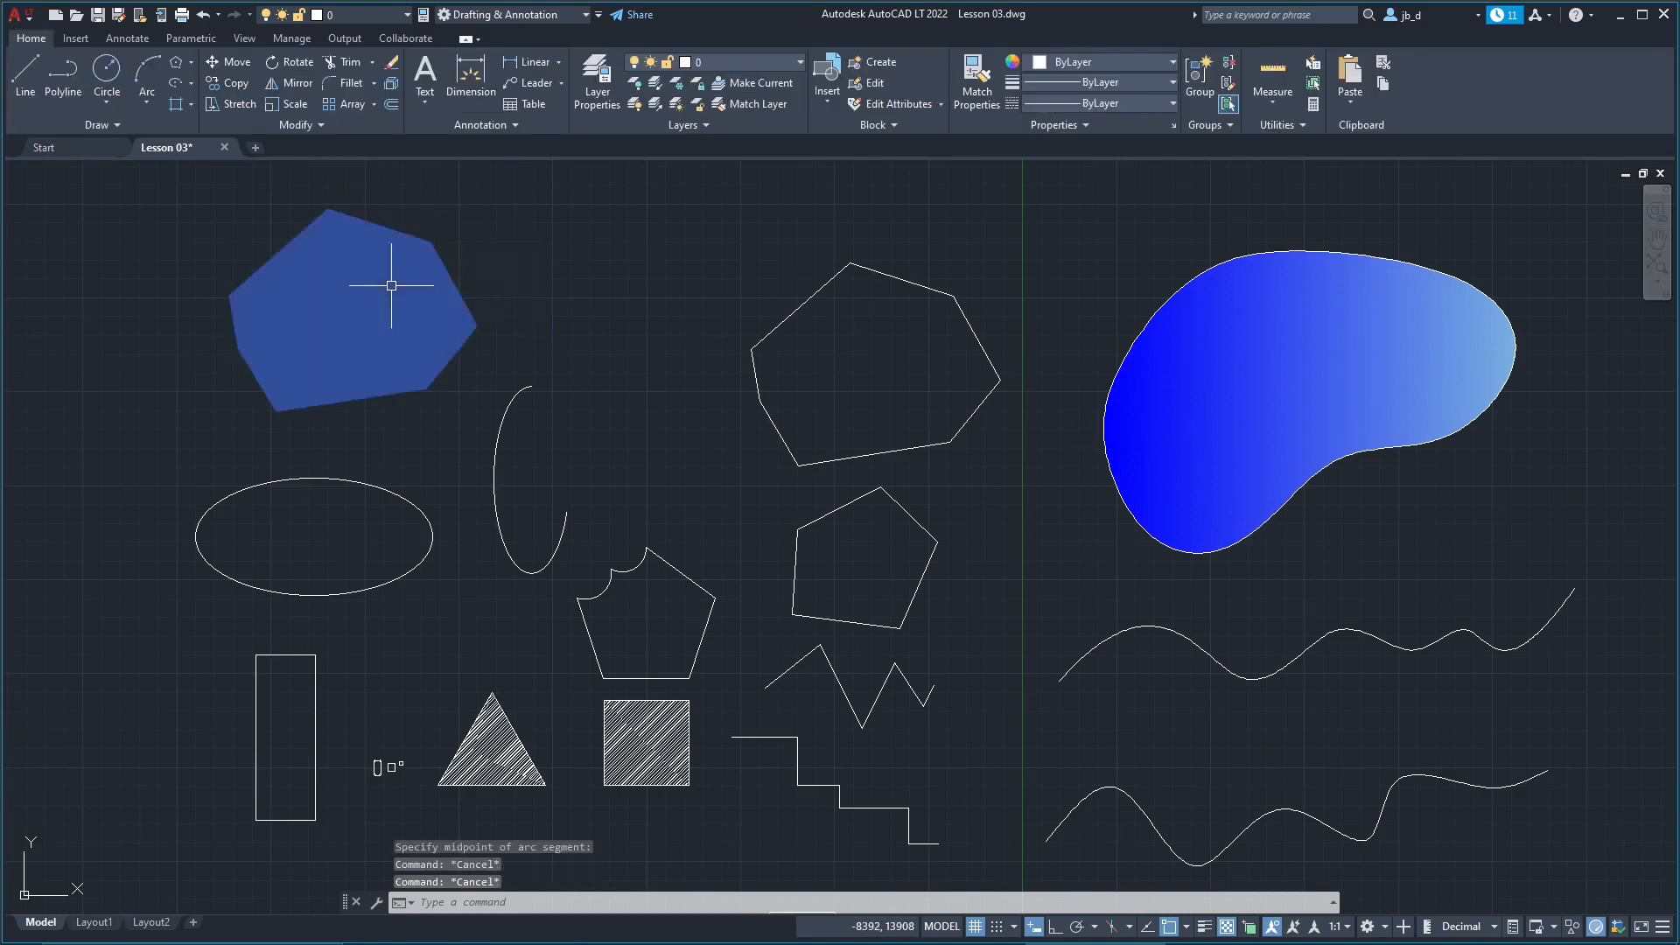
# Step: Stretch the detached solid hatch's upper-right edge outward and deselect the hatch
pyautogui.click(378, 282)
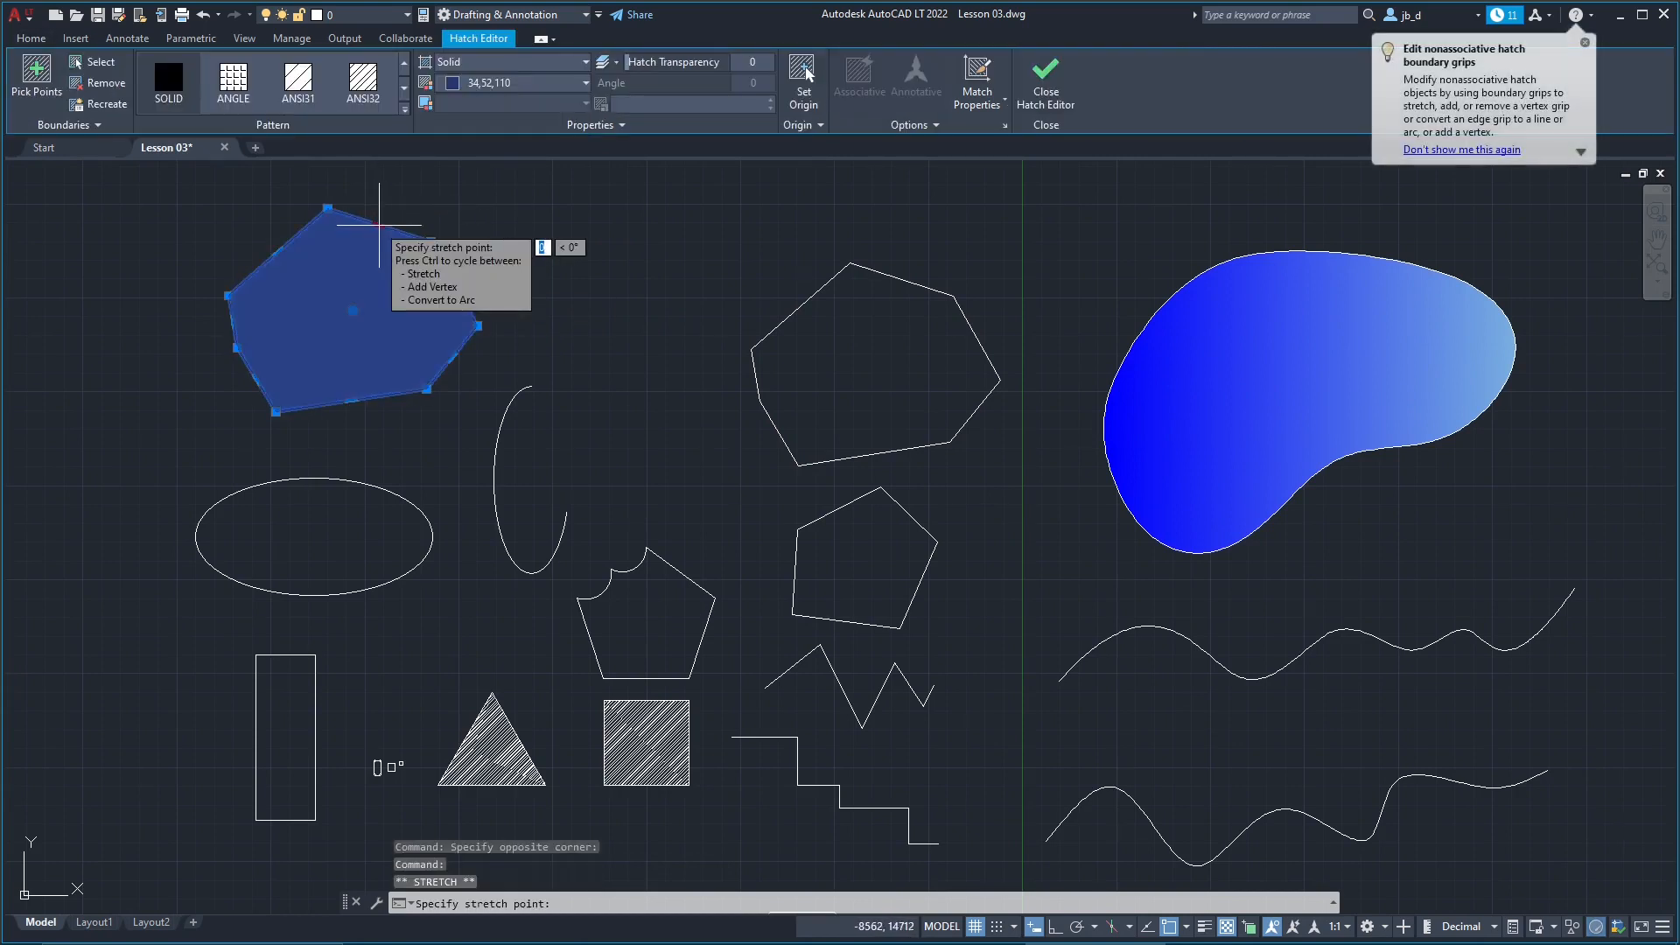
pyautogui.click(376, 224)
pyautogui.press('Escape')
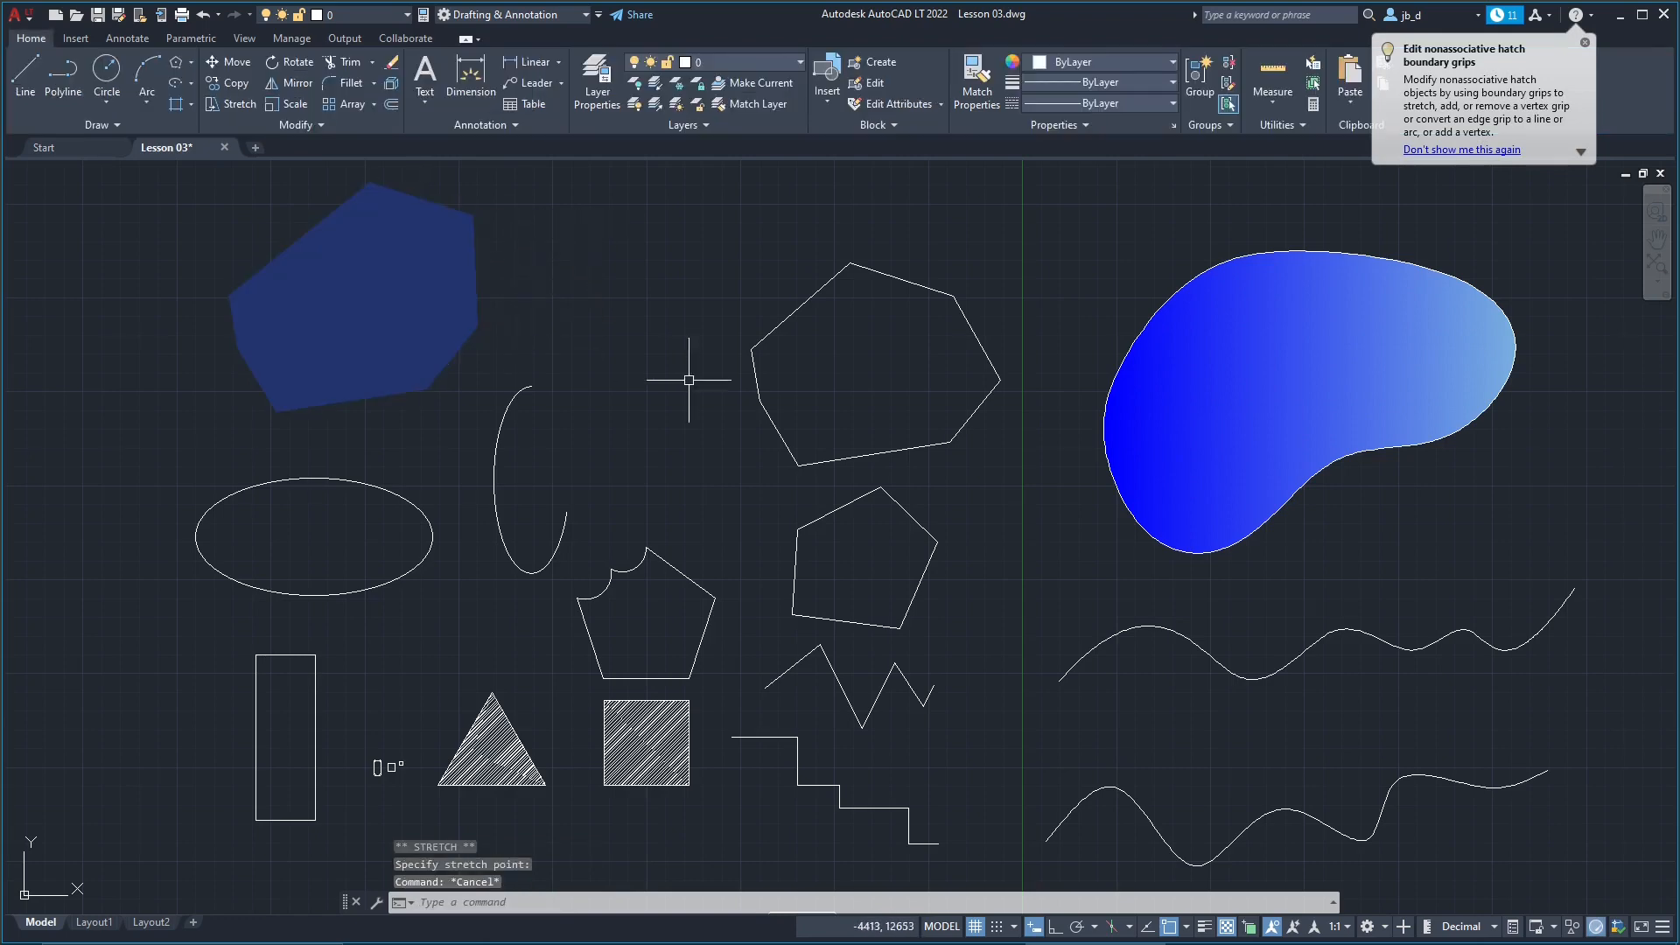
pyautogui.moveTo(686, 376); pyautogui.dragTo(627, 361, button='middle')
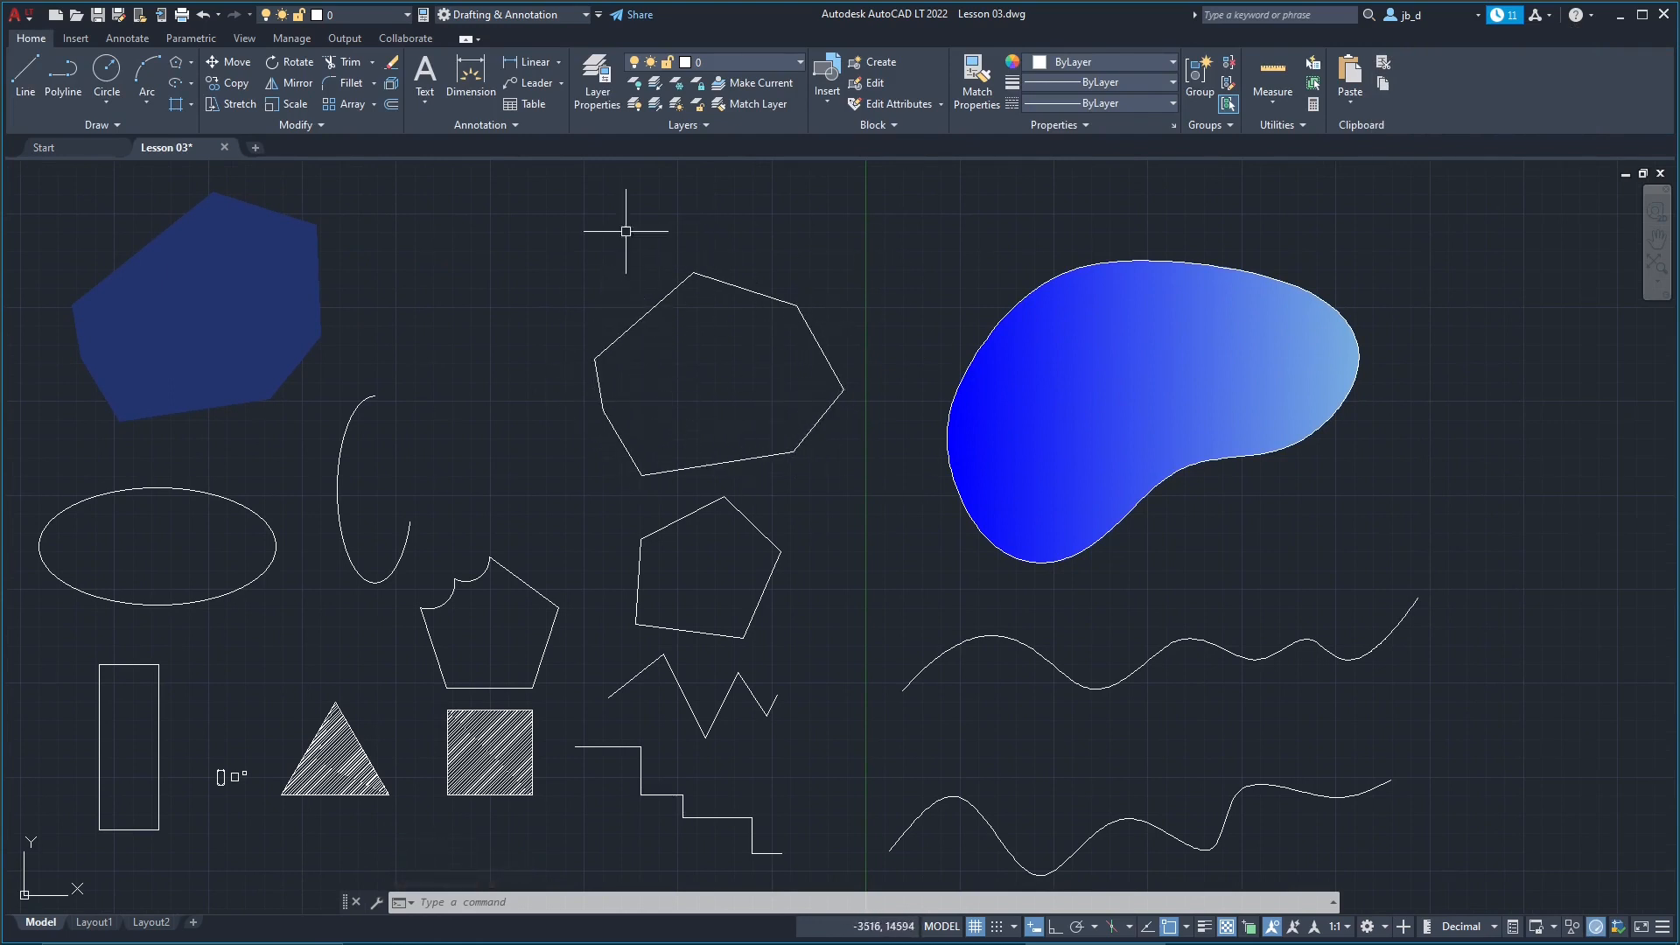
pyautogui.moveTo(682, 323); pyautogui.dragTo(656, 302, button='middle')
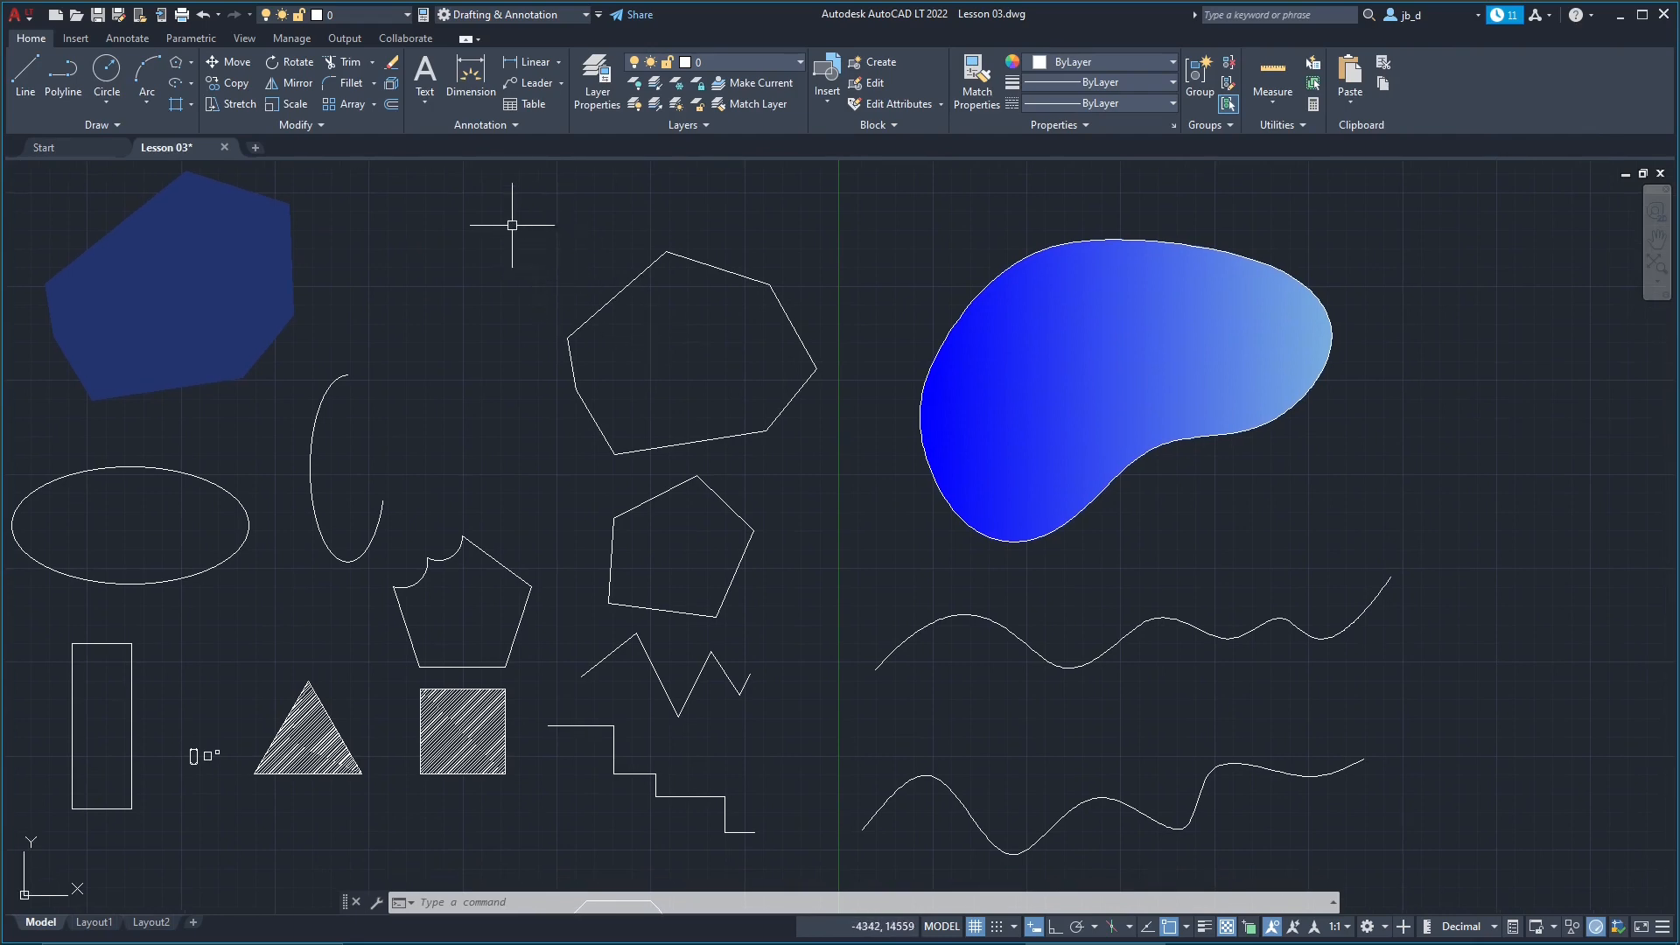
# Step: Create a boundary with object type Polyline from an internal point of the irregular line polygon
pyautogui.click(175, 106)
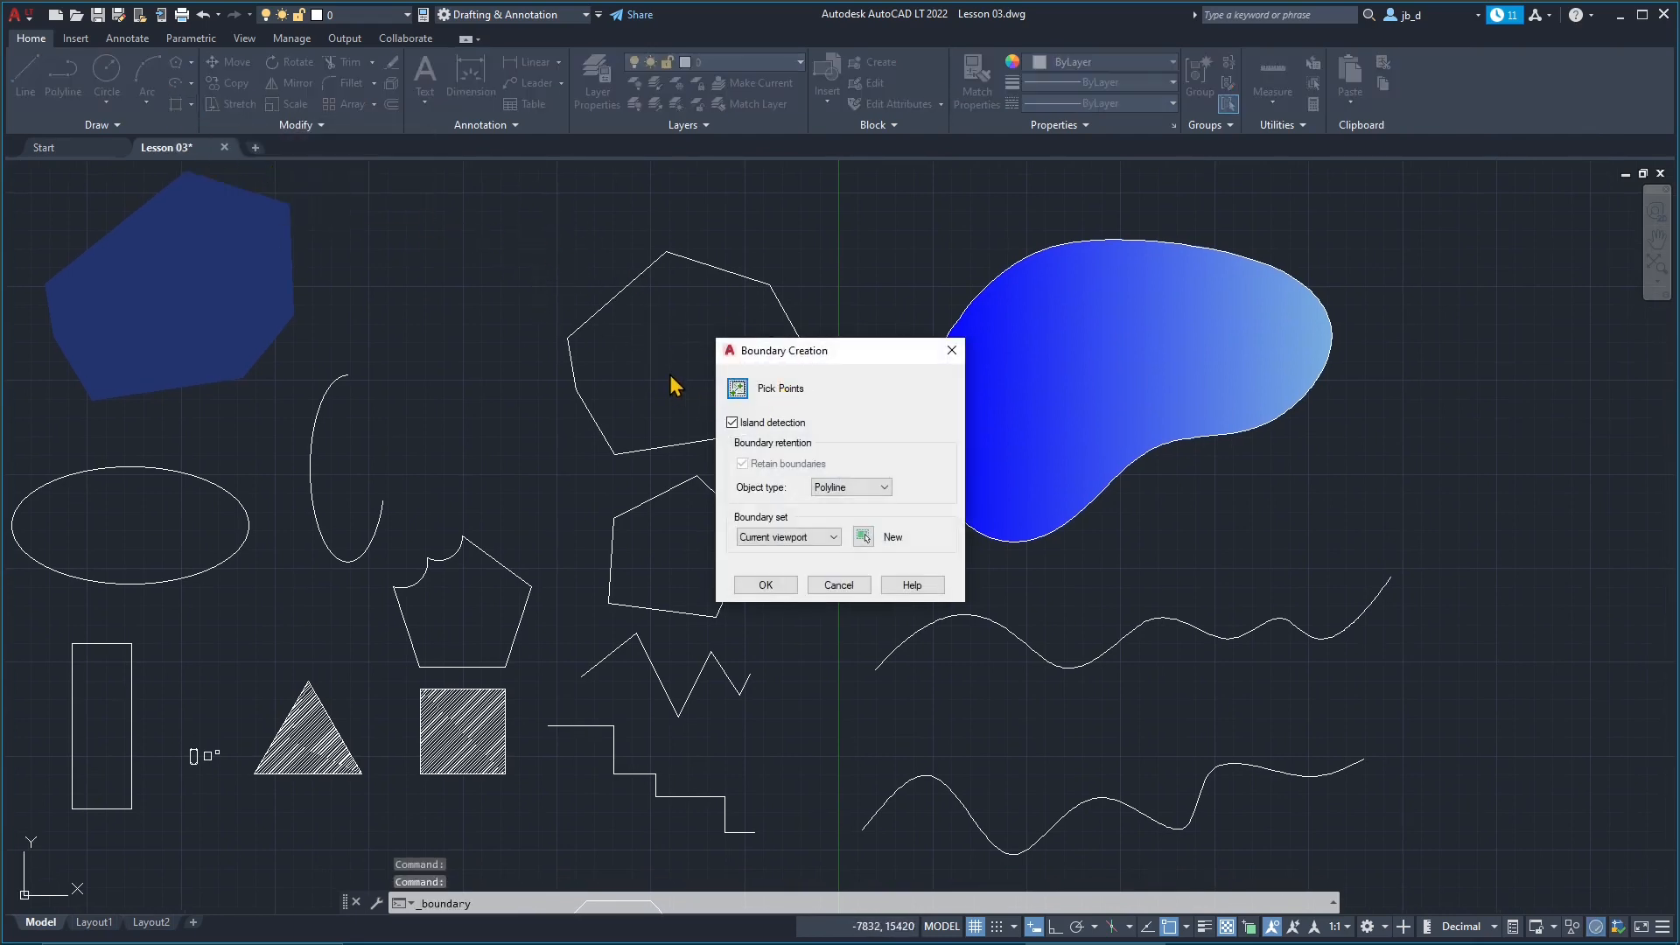
pyautogui.click(891, 490)
pyautogui.click(840, 497)
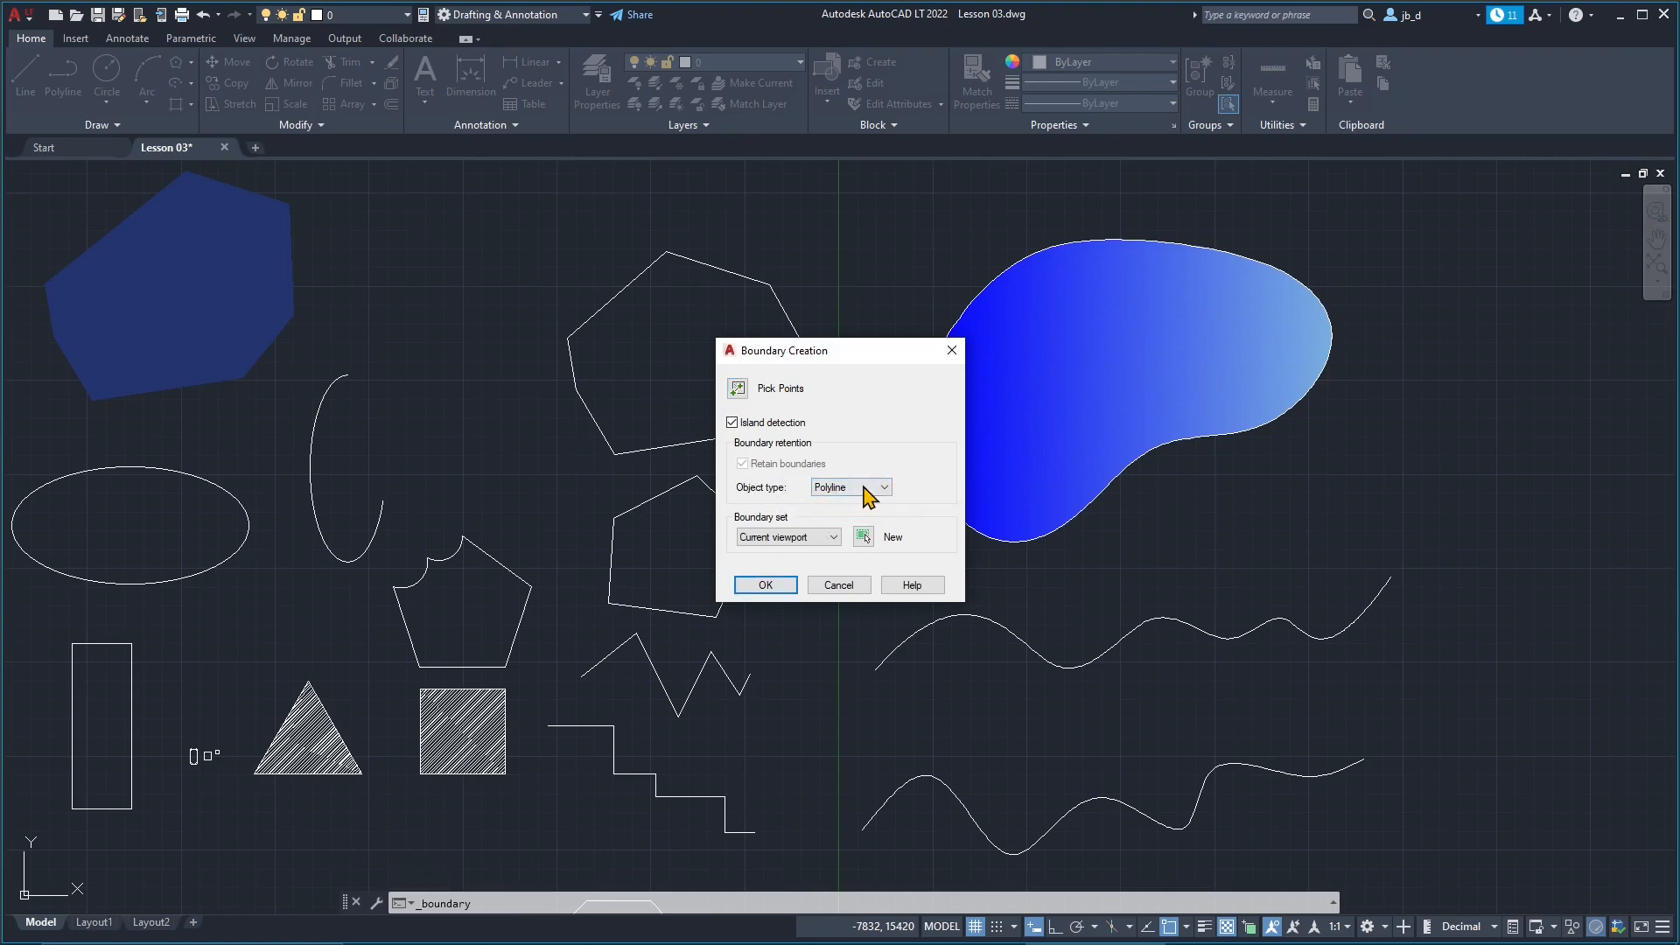
pyautogui.click(795, 584)
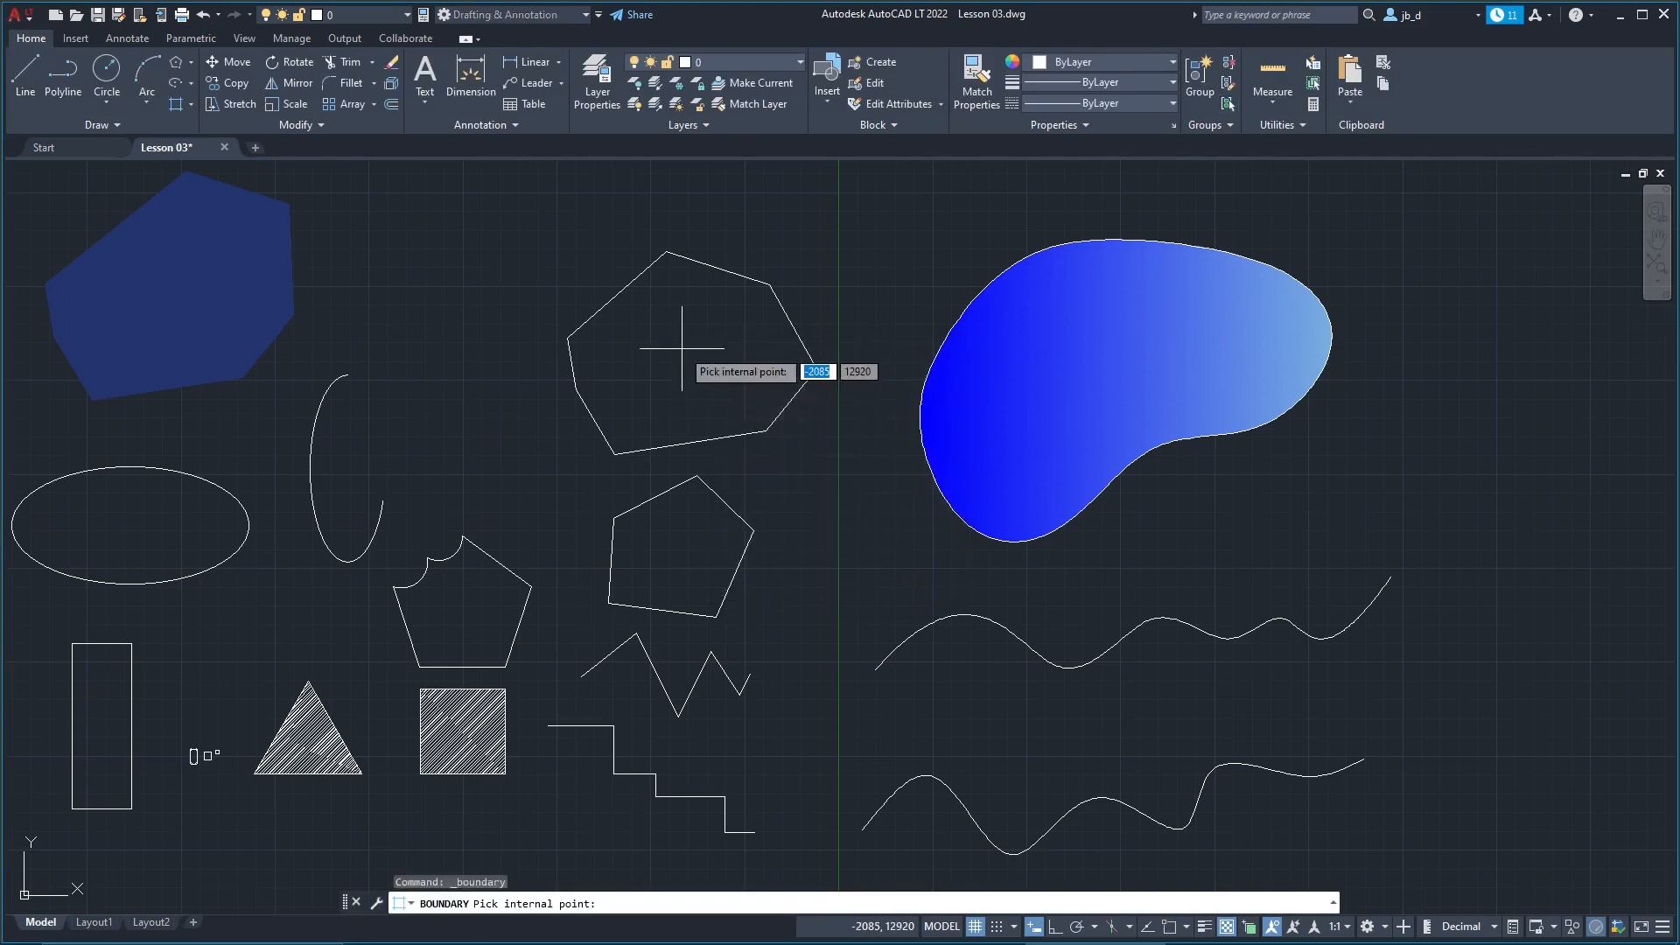
pyautogui.click(677, 360)
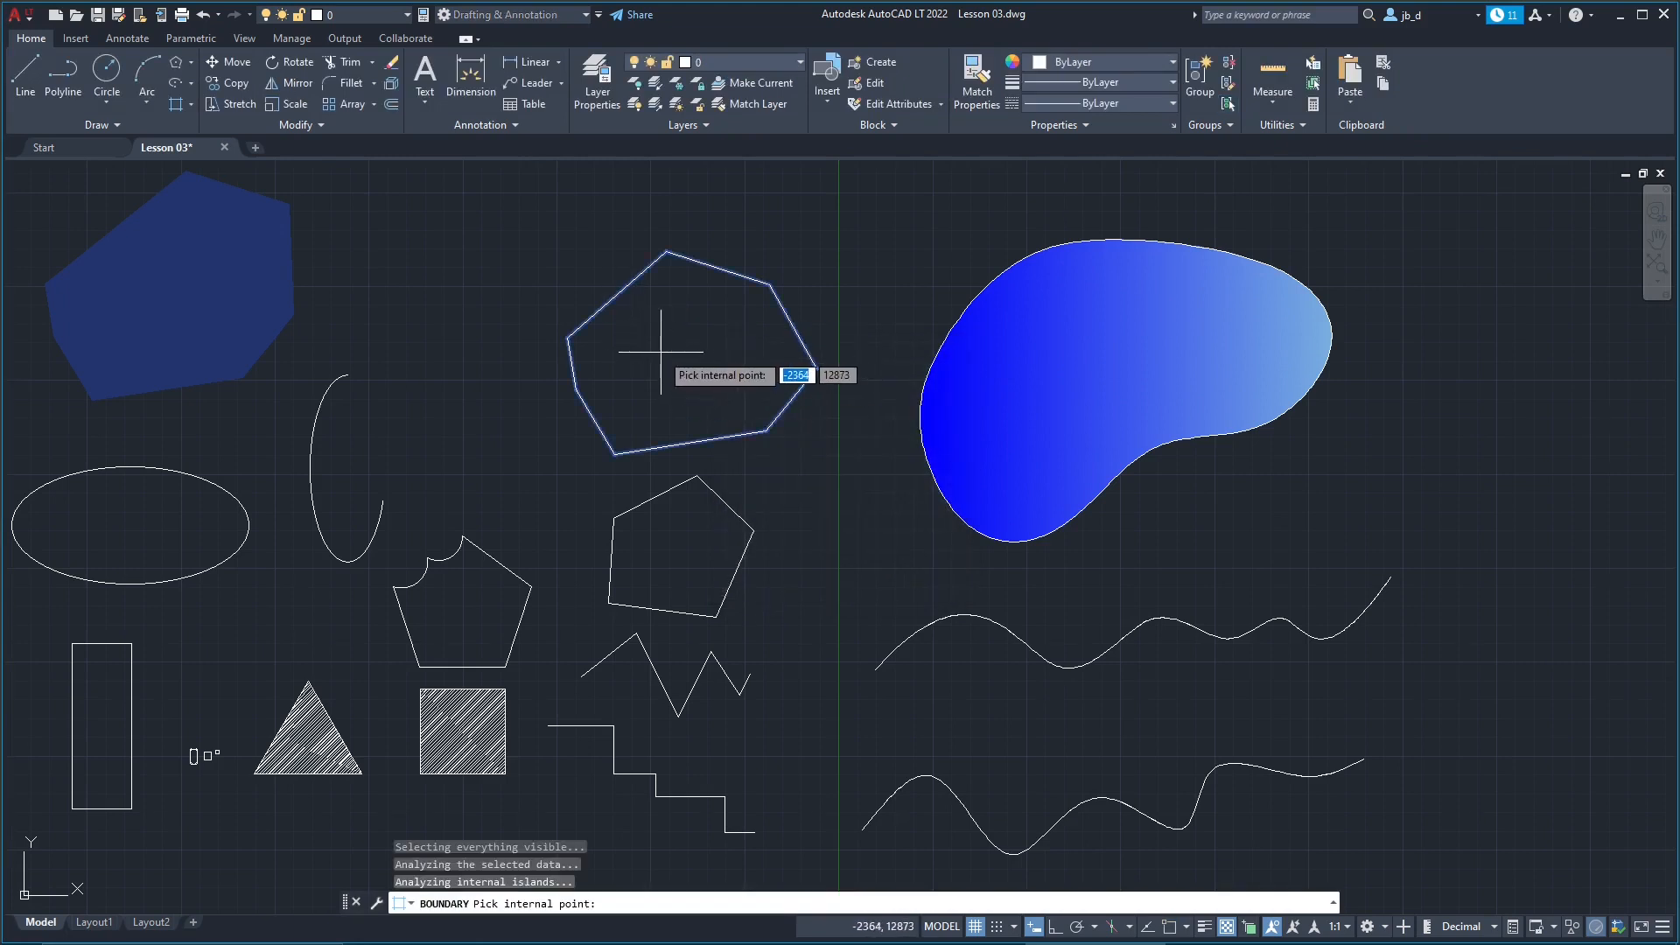
pyautogui.press('Return')
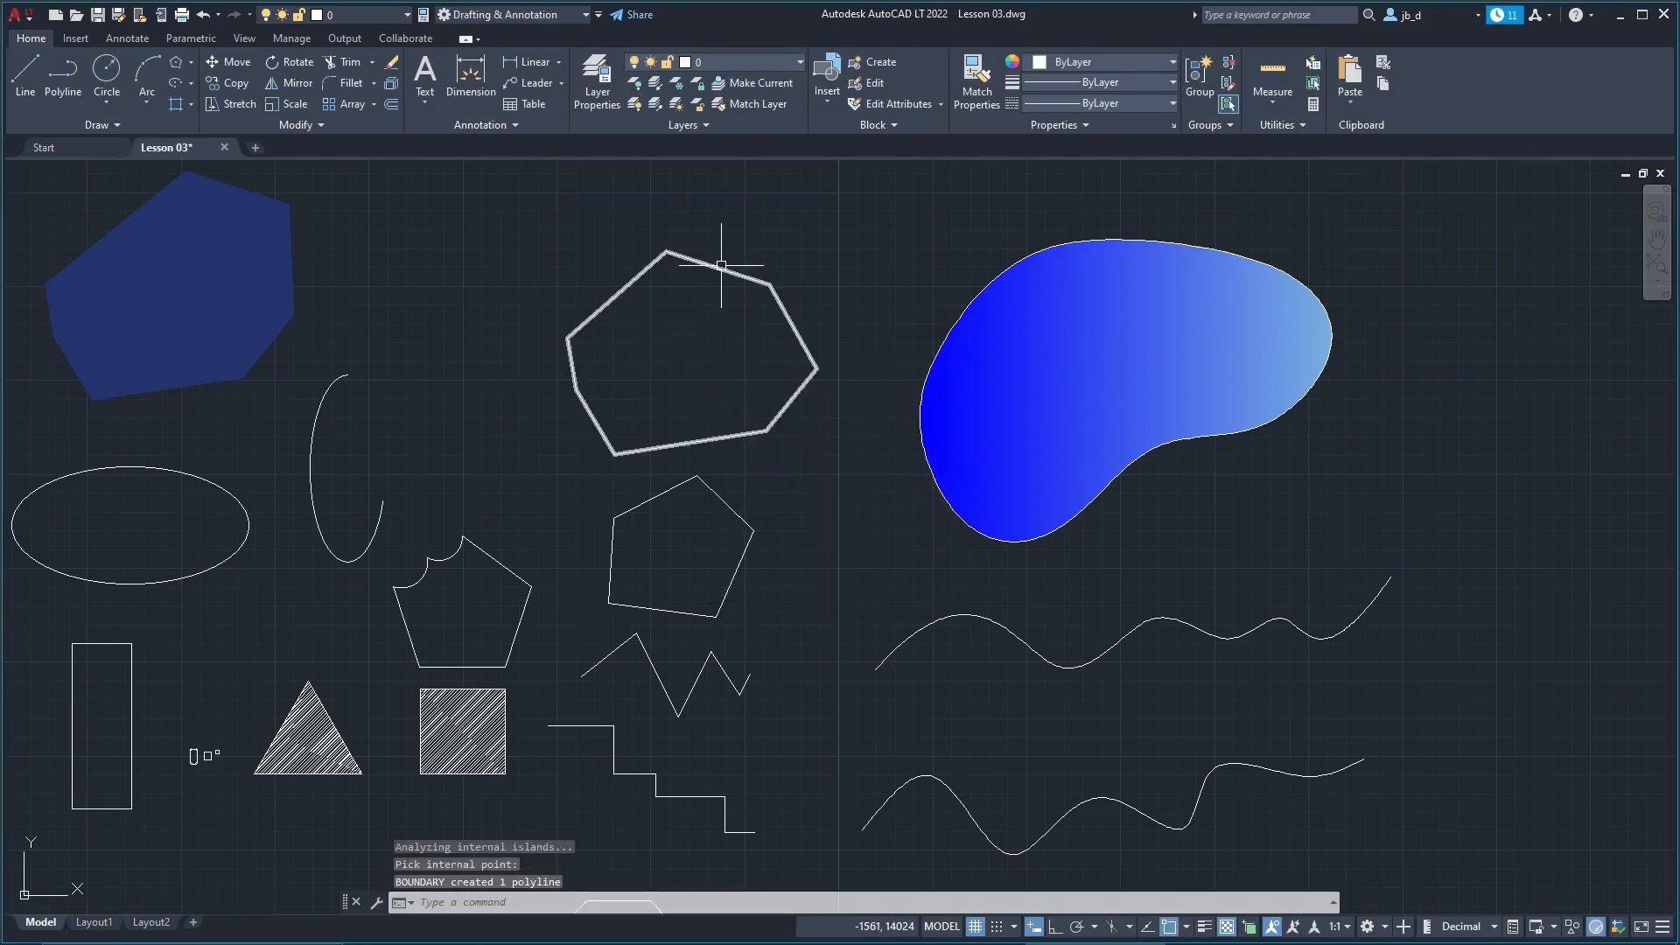
# Step: Convert the upper-right edge of the boundary polyline to an arc curving inward
pyautogui.click(717, 268)
pyautogui.moveTo(718, 268)
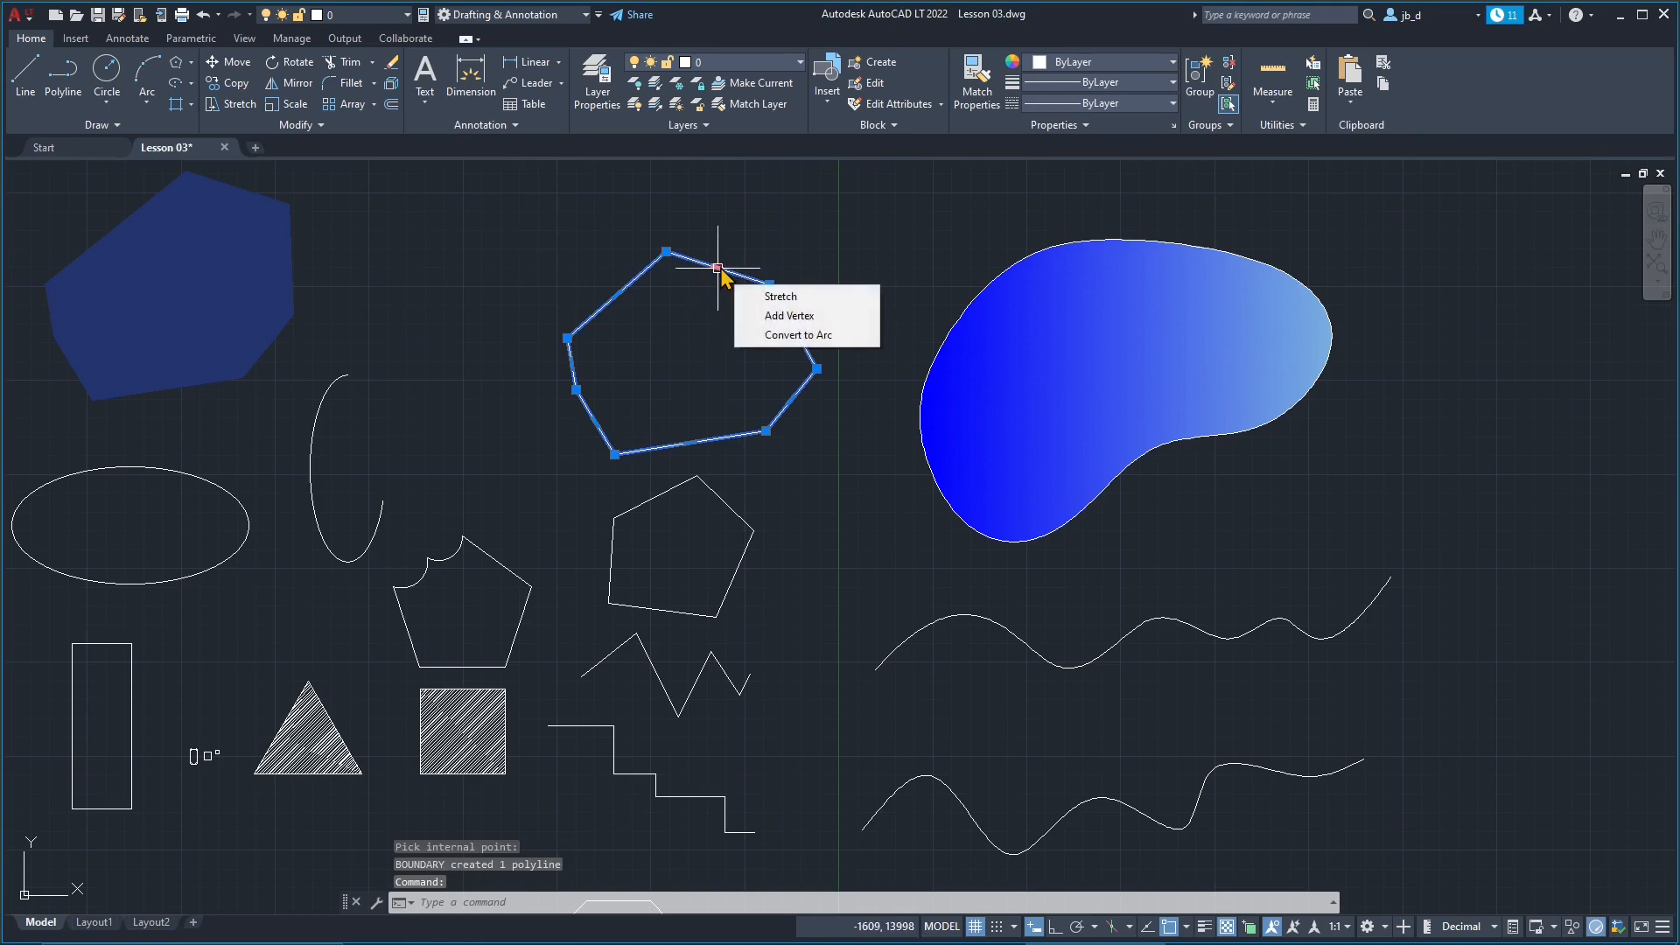
pyautogui.click(779, 340)
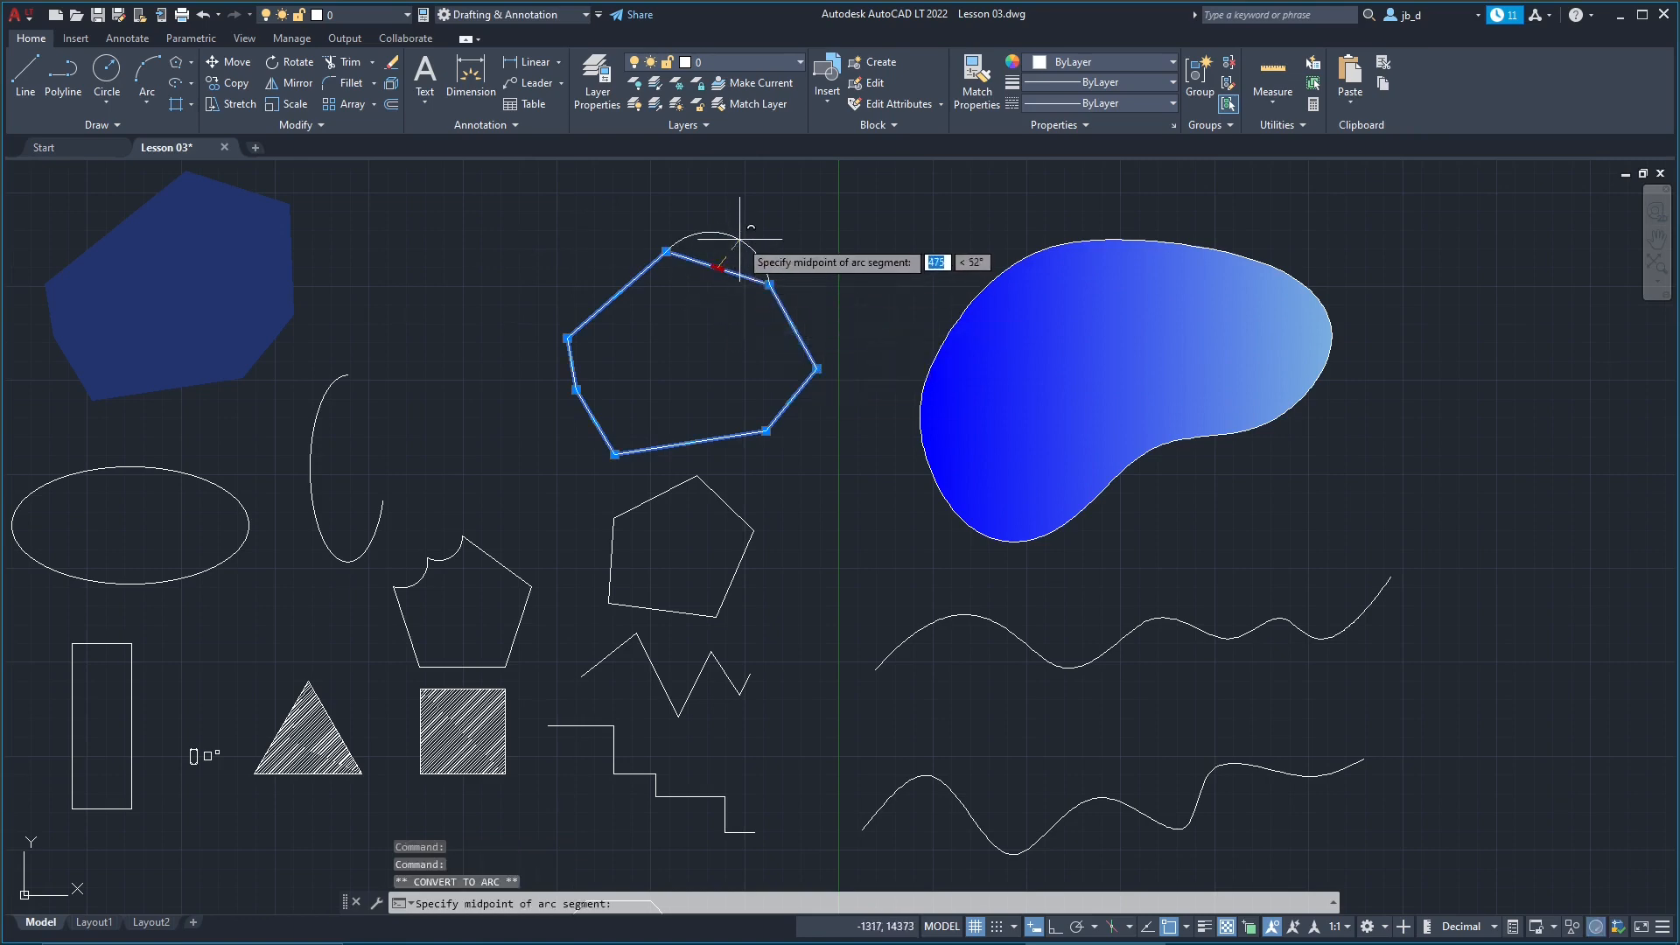
pyautogui.click(721, 297)
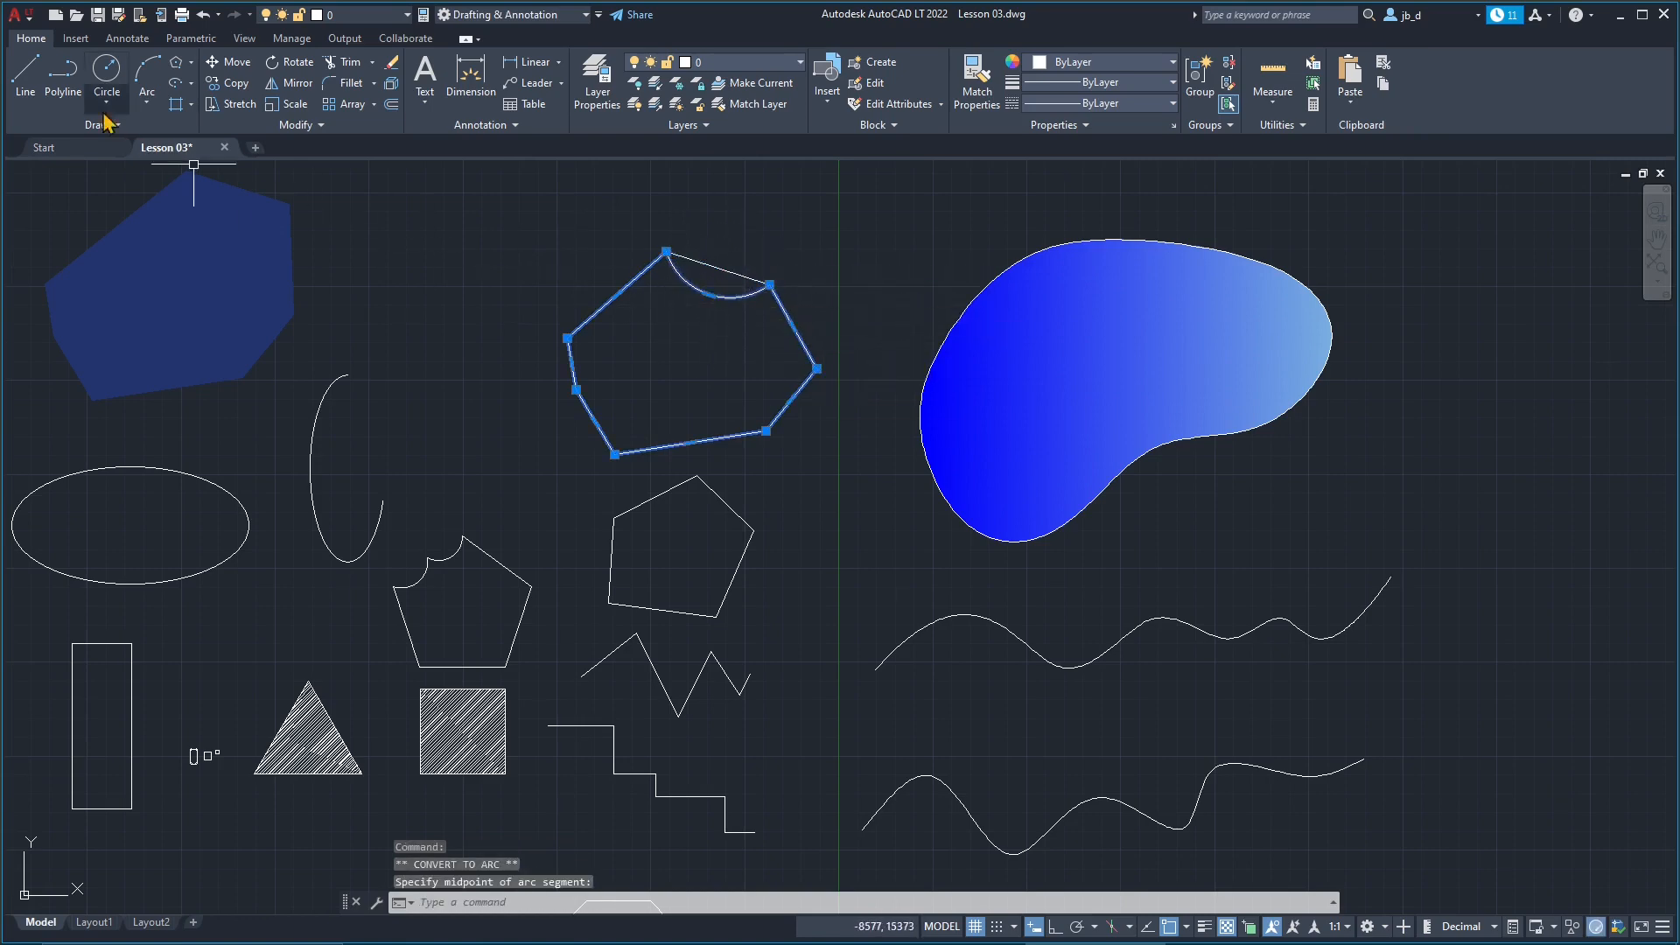
pyautogui.click(25, 71)
pyautogui.click(723, 297)
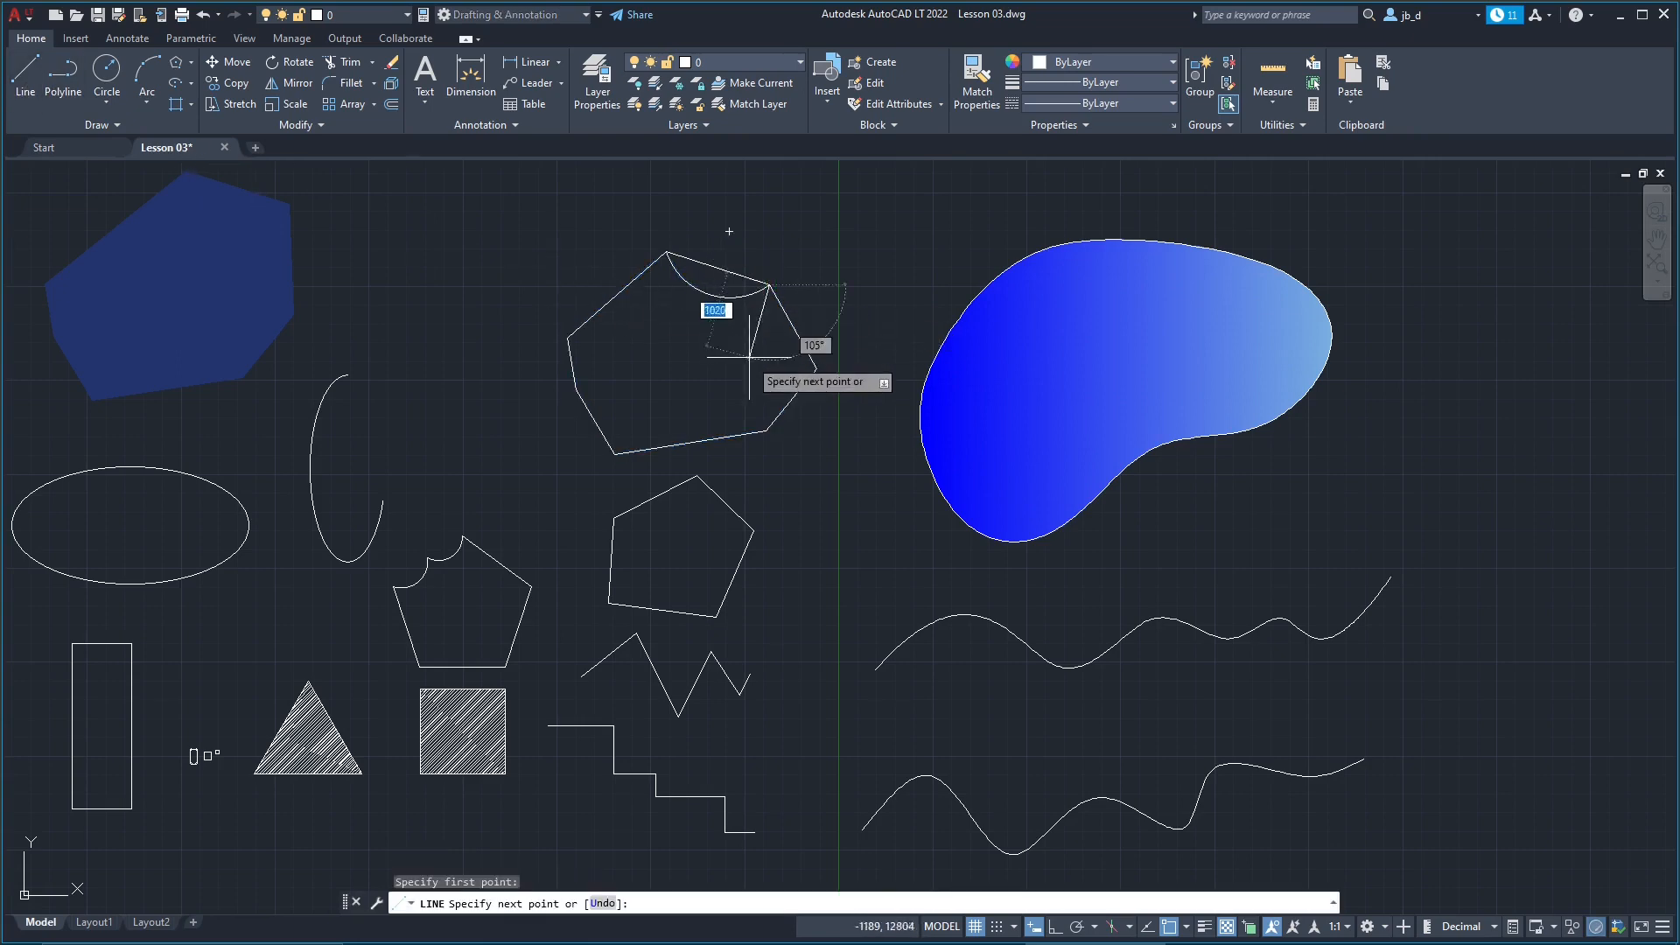
pyautogui.press('Escape')
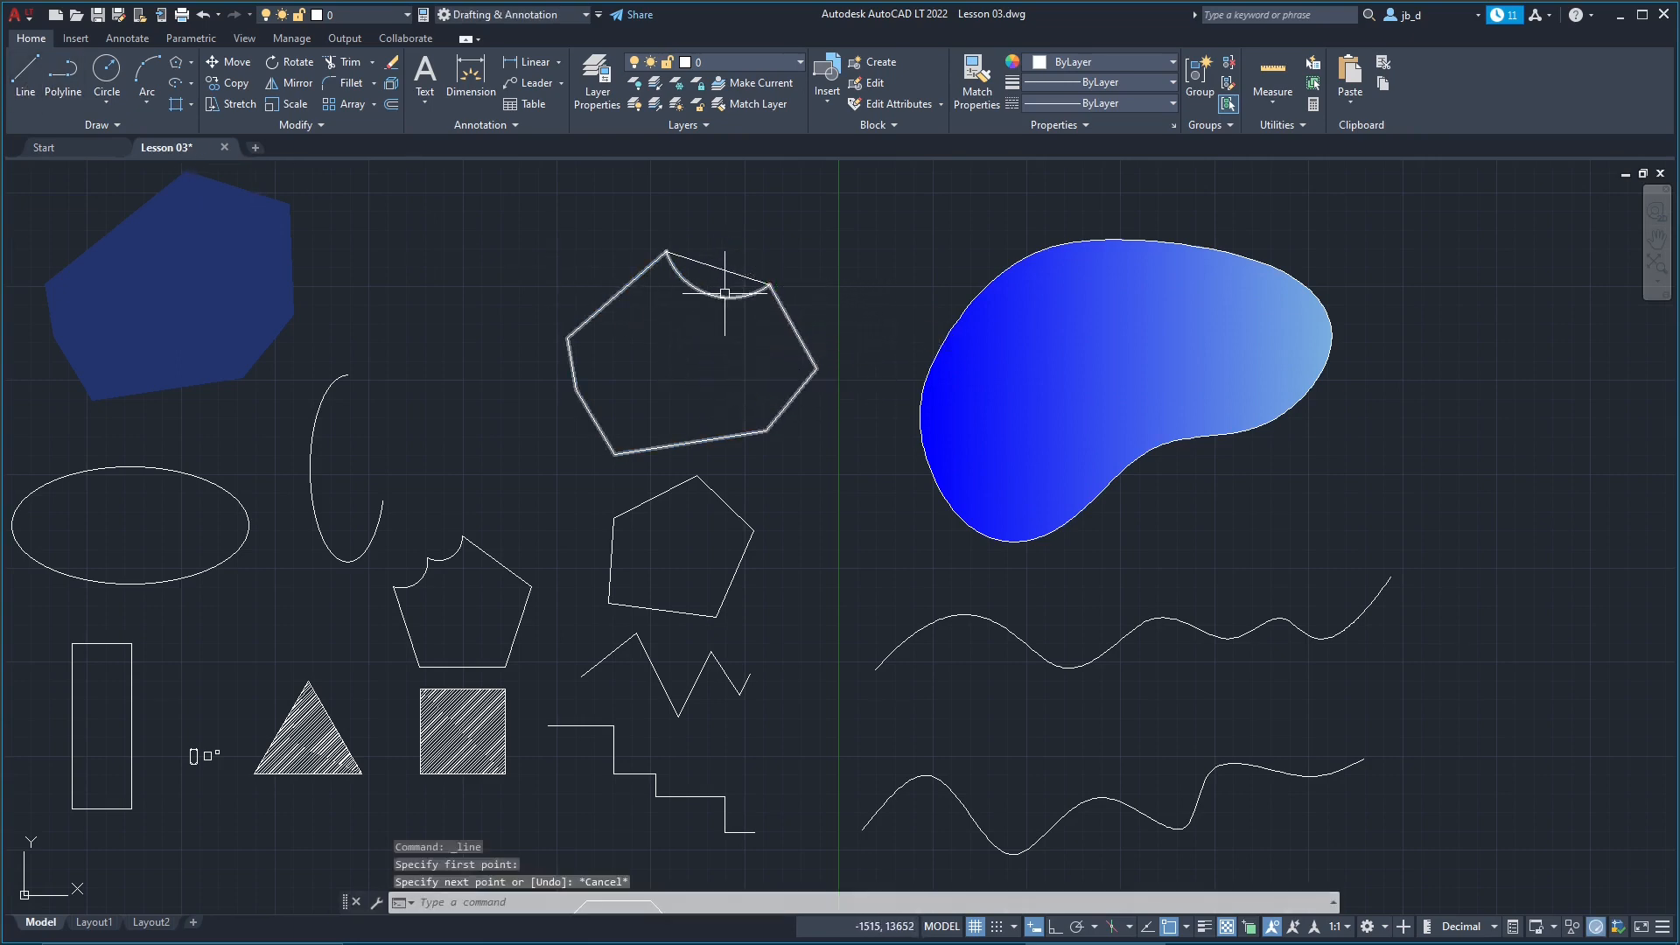
# Step: Move the arc-edged boundary polyline up and left, off the original irregular polygon, and deselect it
pyautogui.click(711, 301)
pyautogui.moveTo(735, 296); pyautogui.dragTo(518, 203)
pyautogui.press('Escape')
# Step: Select two adjacent edges of the original irregular polygon to check that they are separate lines
pyautogui.click(701, 262)
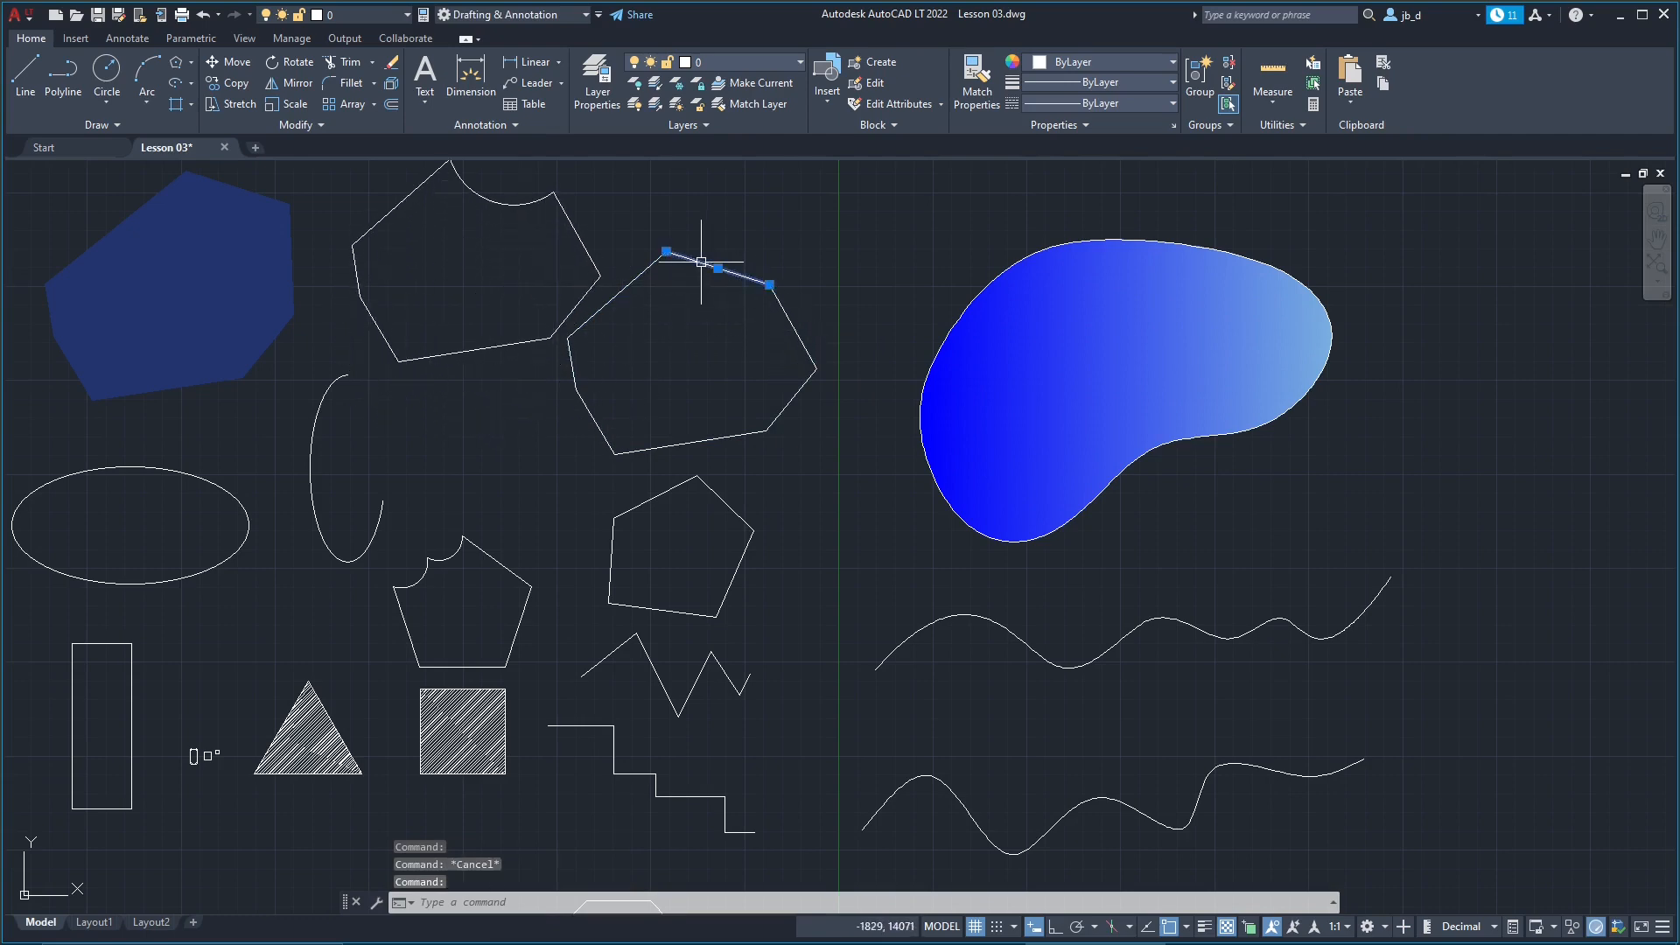
pyautogui.click(793, 314)
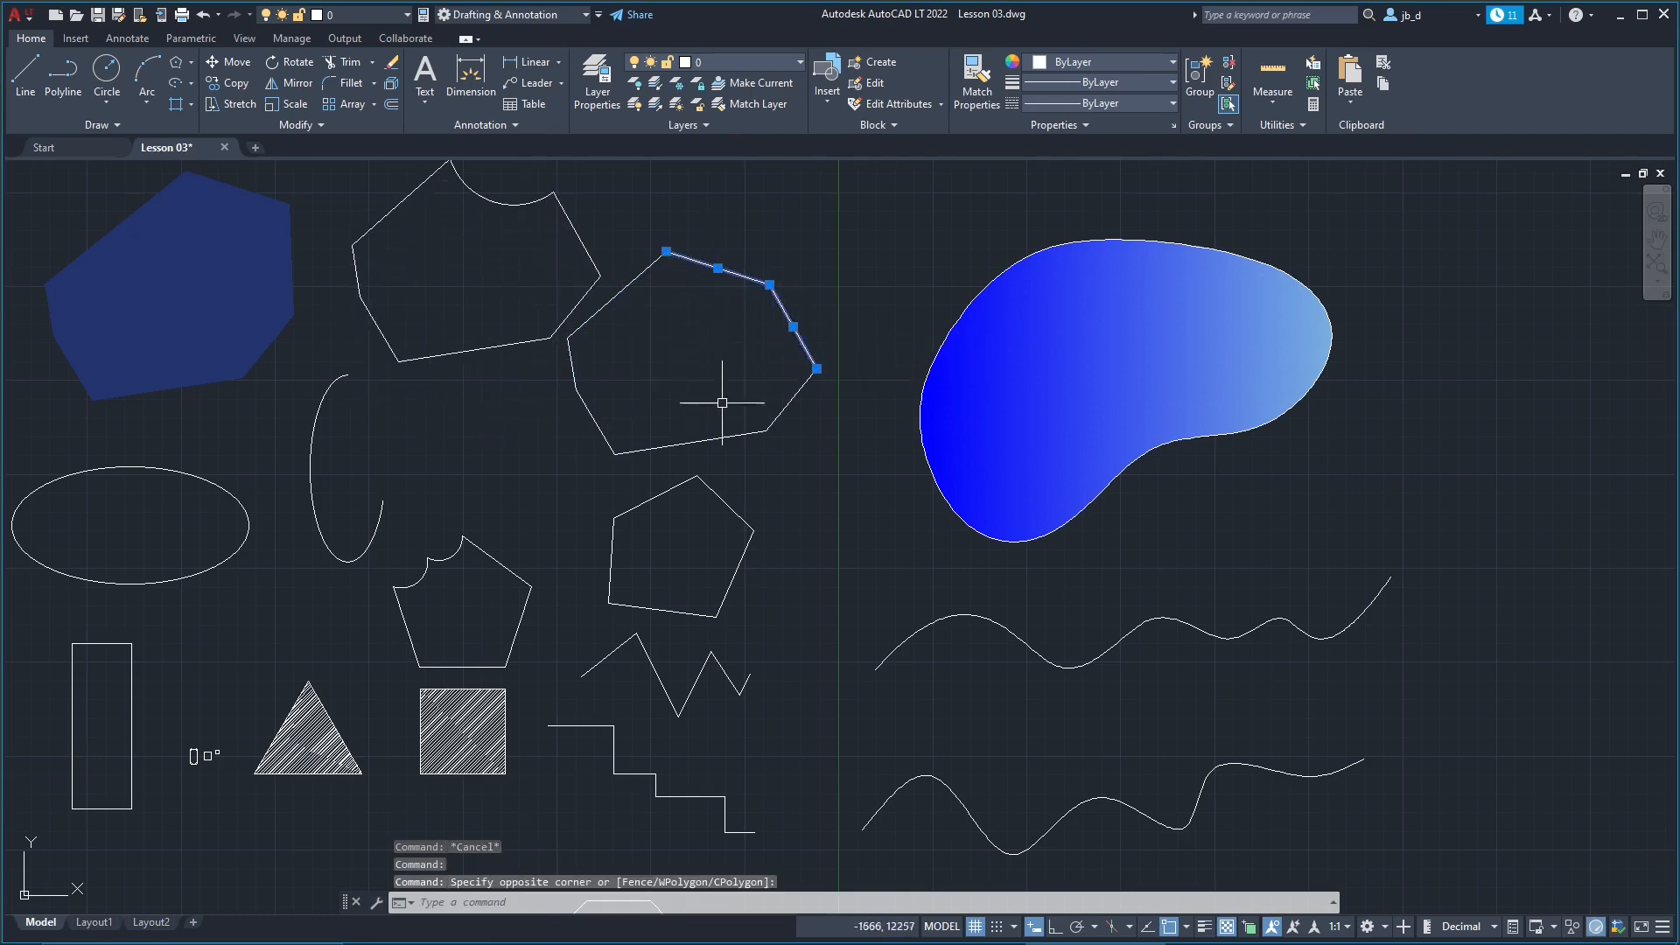
pyautogui.press('Escape')
# Step: Move the arc-edged boundary polyline slightly farther up and left, away from the original line polygon
pyautogui.moveTo(462, 204); pyautogui.dragTo(574, 300, button='middle')
pyautogui.click(600, 296)
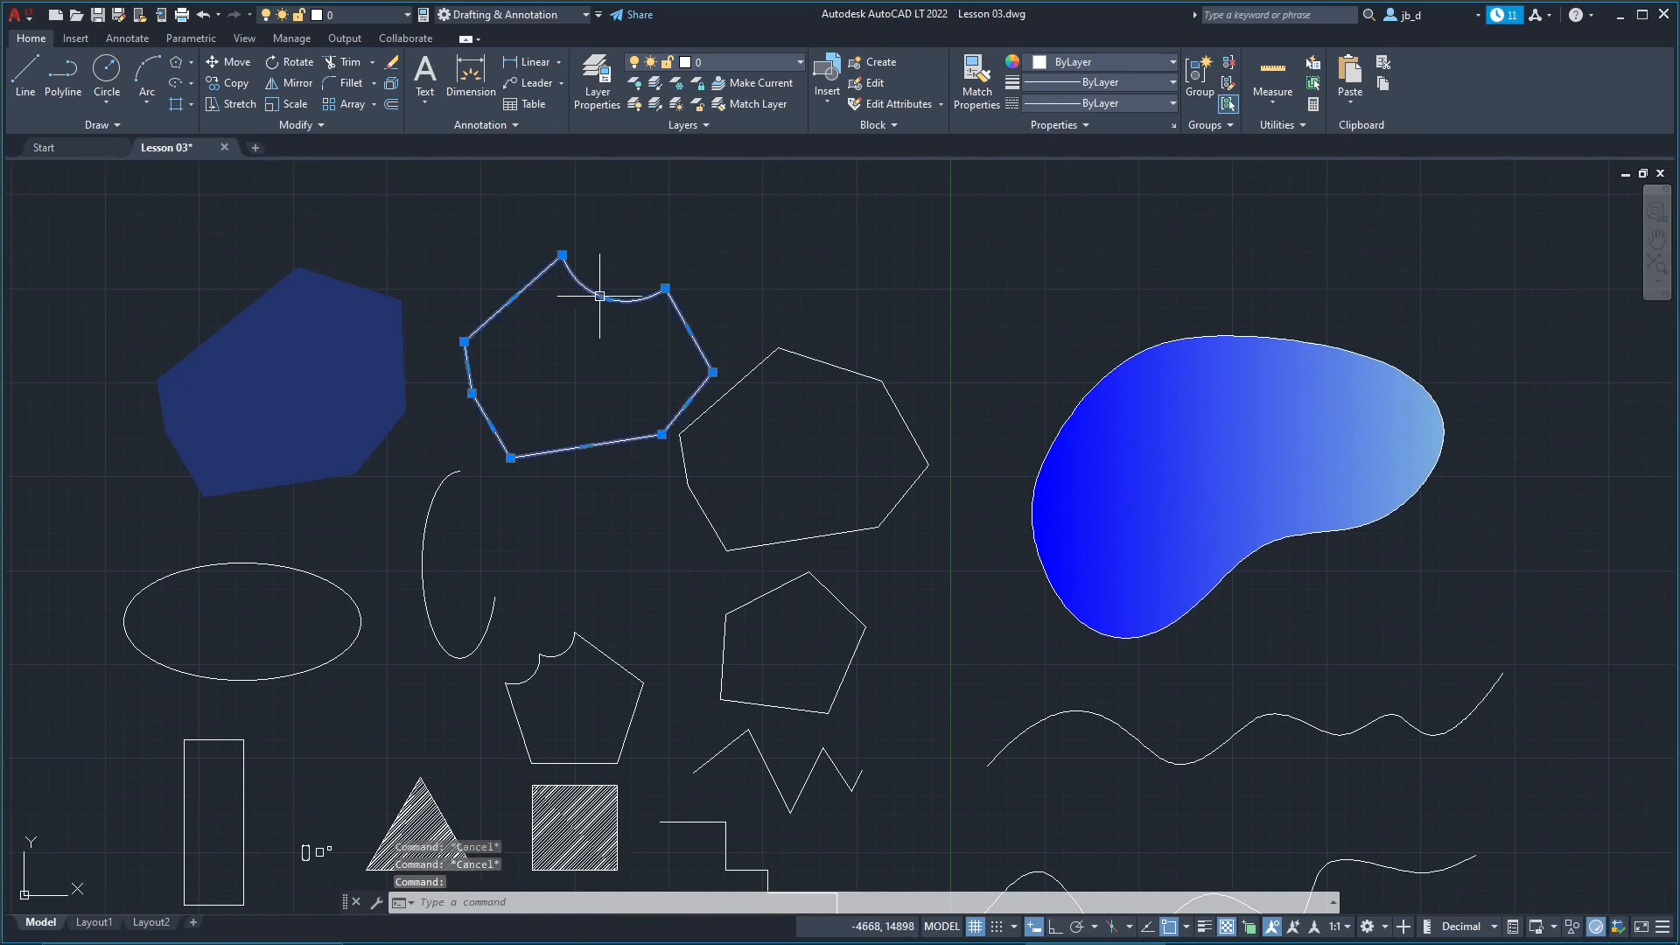
pyautogui.moveTo(600, 296); pyautogui.dragTo(585, 263)
pyautogui.click(621, 456)
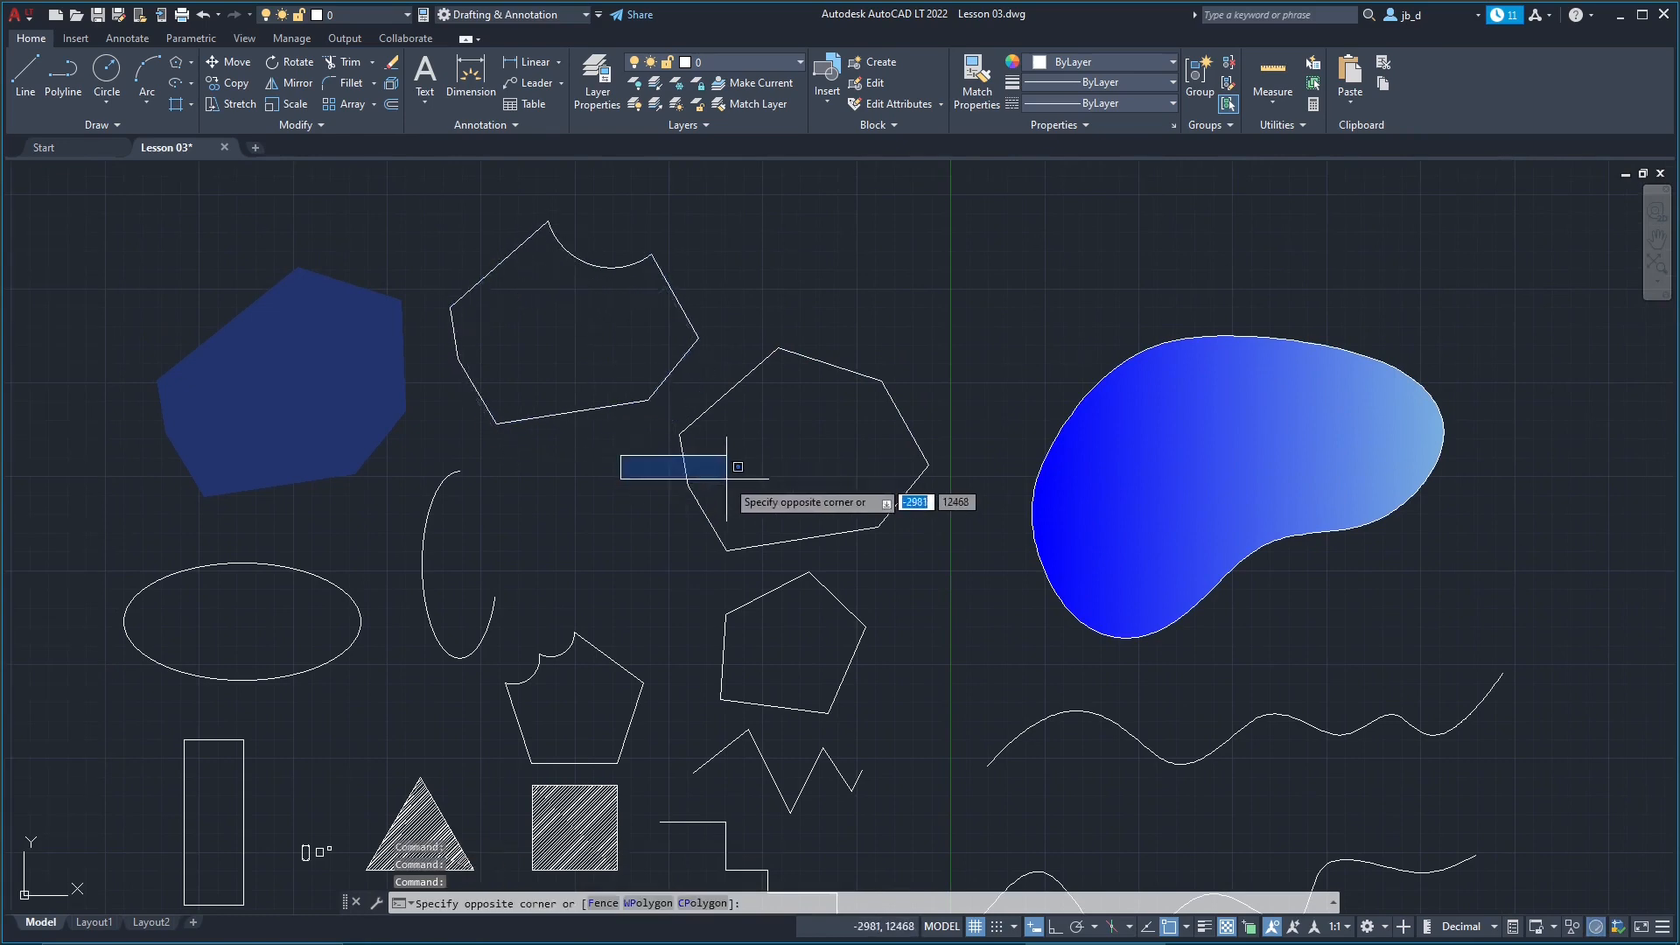
# Step: Select all the separate lines of the original irregular polygon to inspect their individual grips
pyautogui.moveTo(738, 466); pyautogui.dragTo(662, 463, button='middle')
pyautogui.click(568, 475)
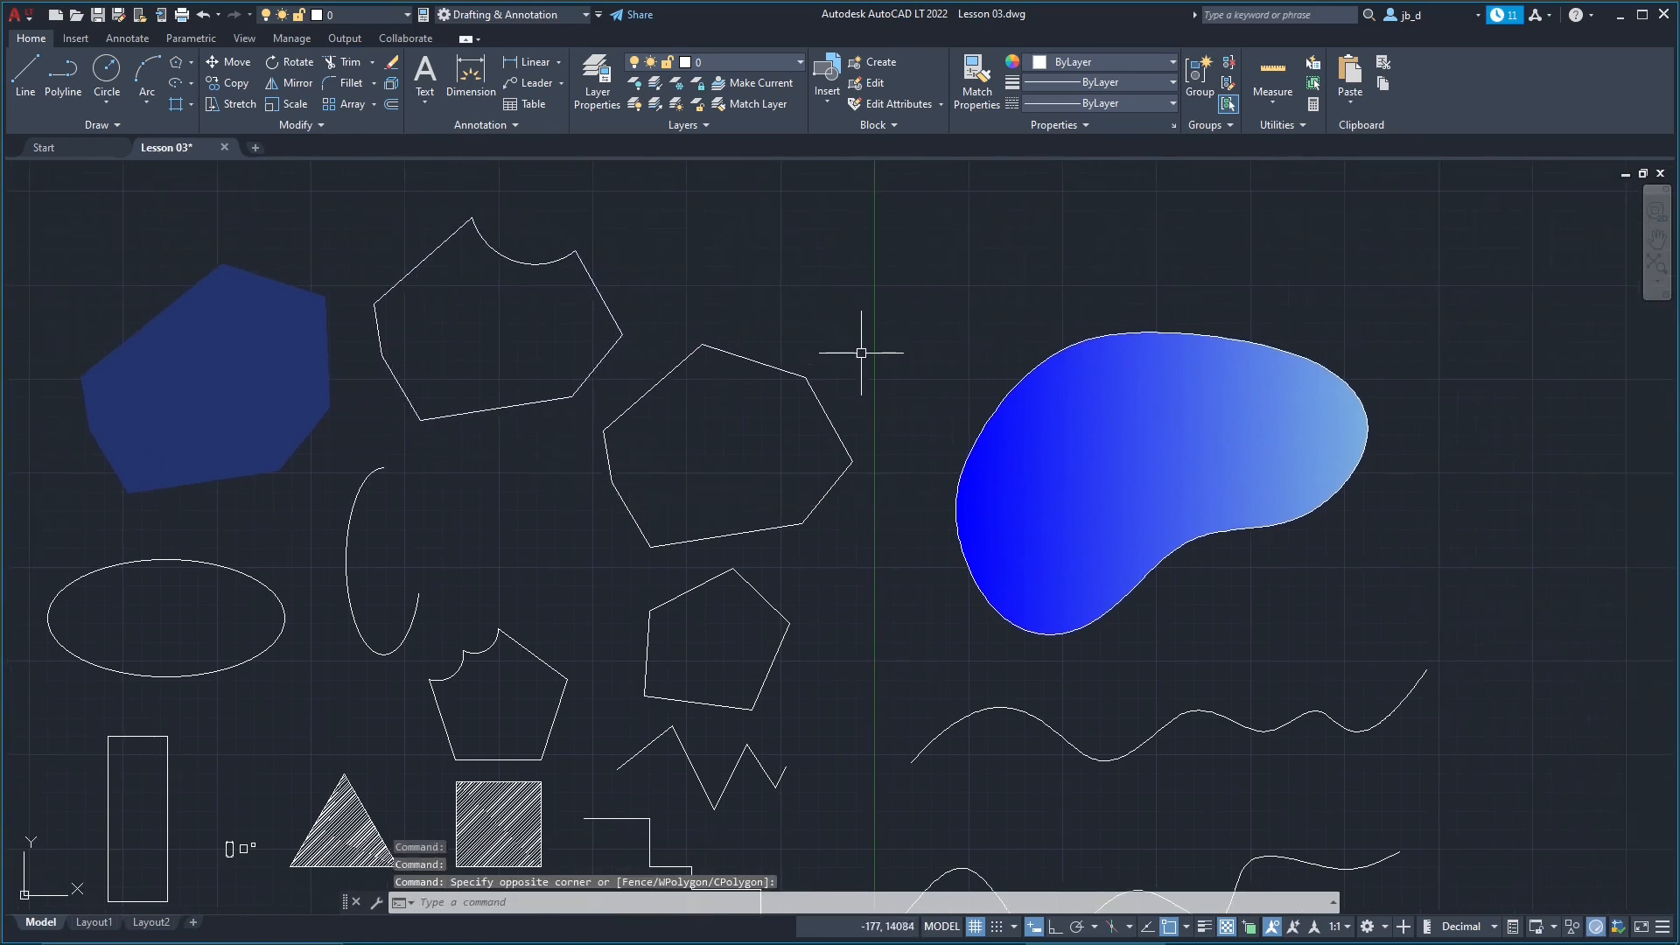
pyautogui.click(861, 352)
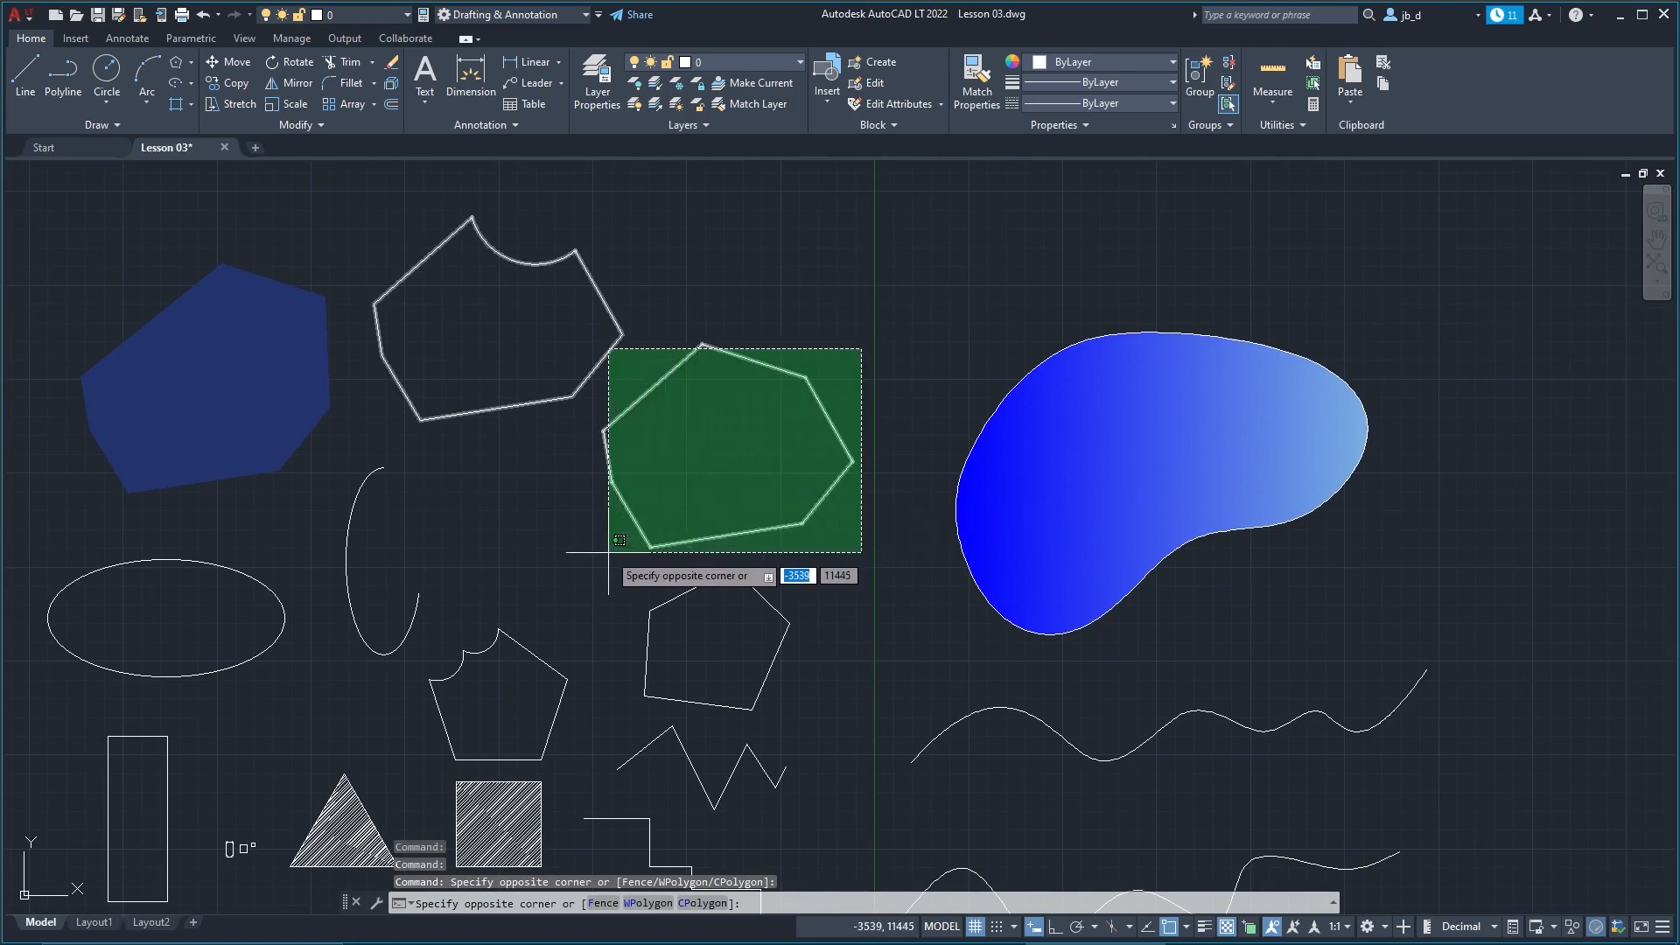
pyautogui.click(610, 551)
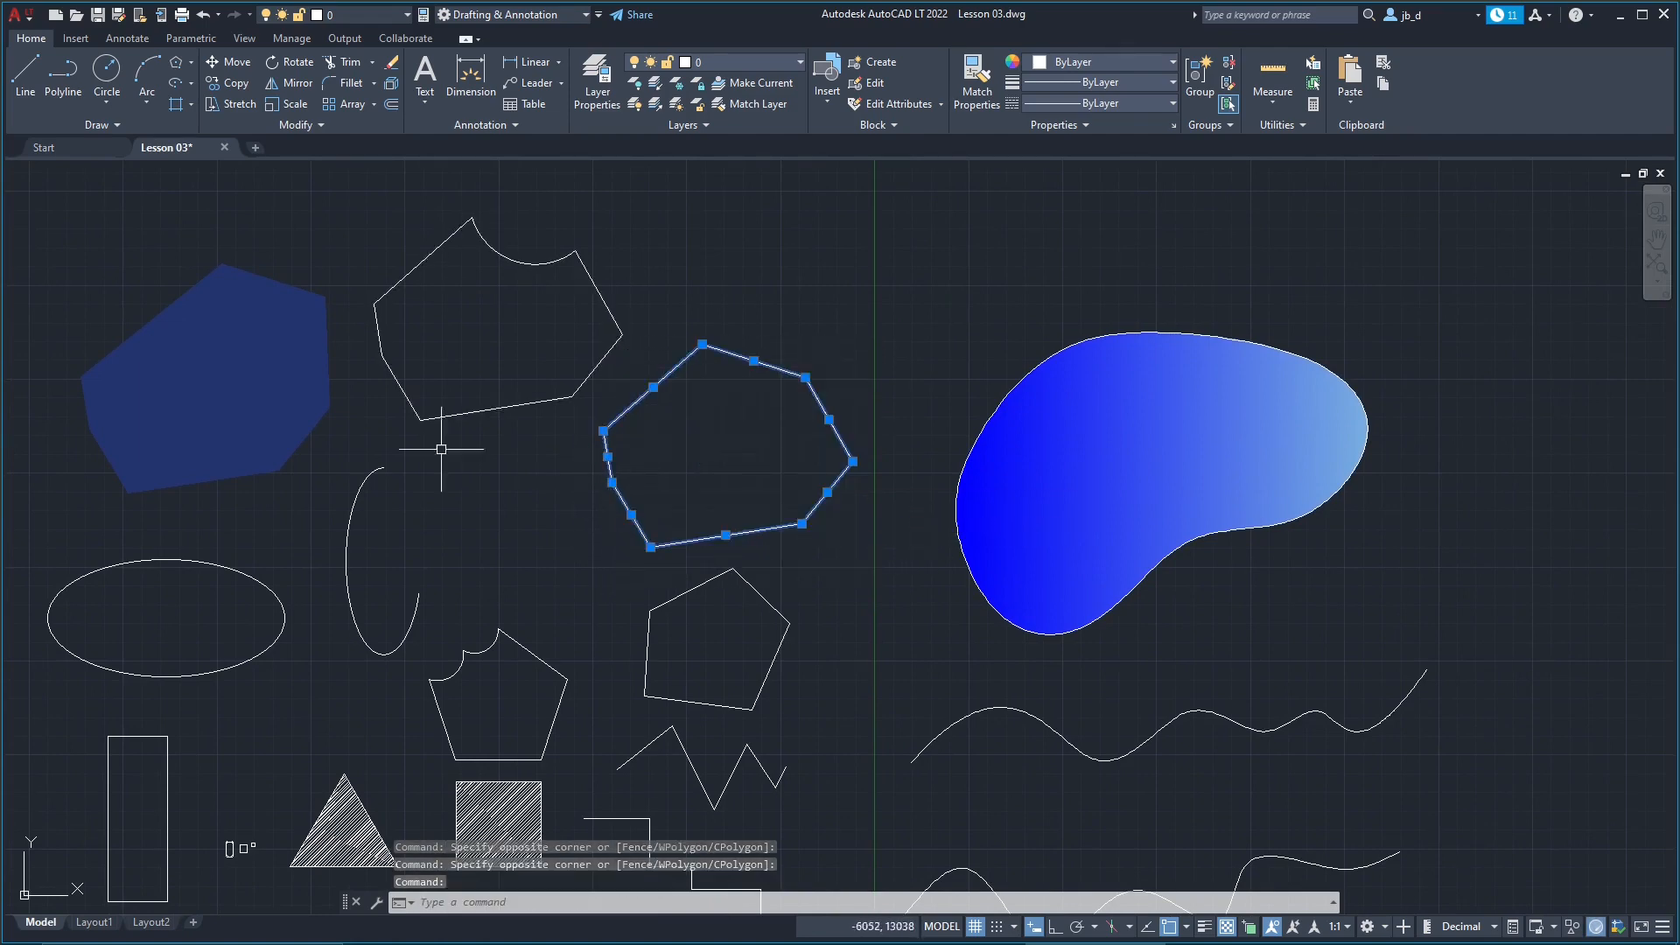
# Step: Create a boundary with the object type Region from an internal point of the original irregular line polygon
pyautogui.click(190, 104)
pyautogui.click(218, 203)
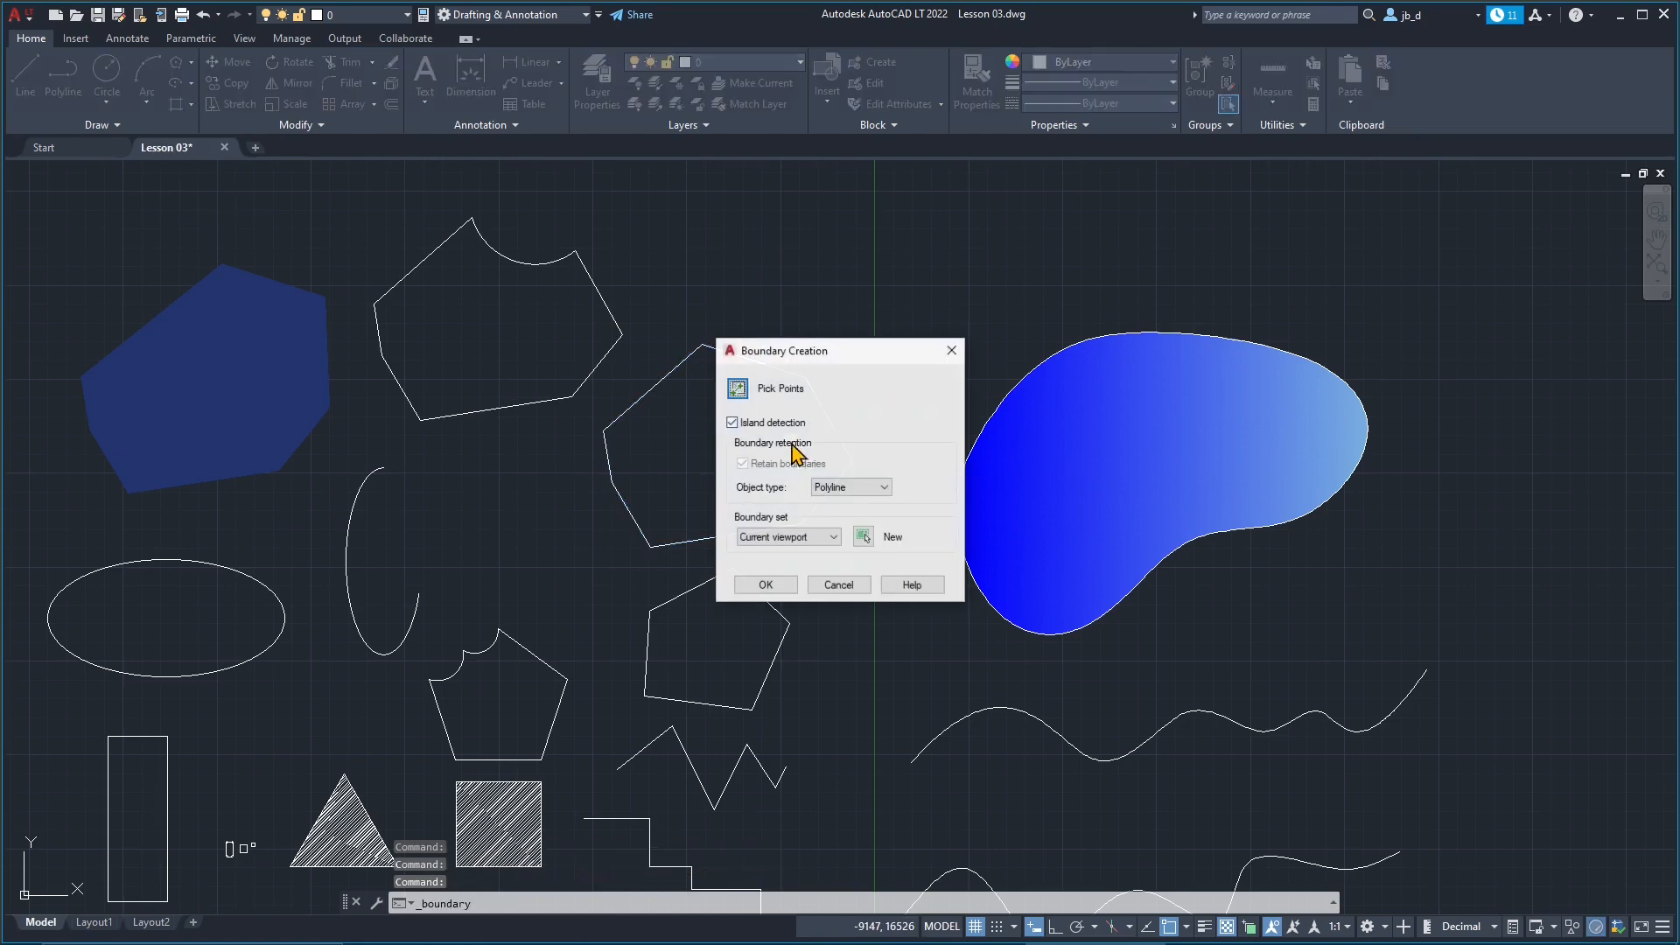
pyautogui.click(853, 487)
pyautogui.click(853, 512)
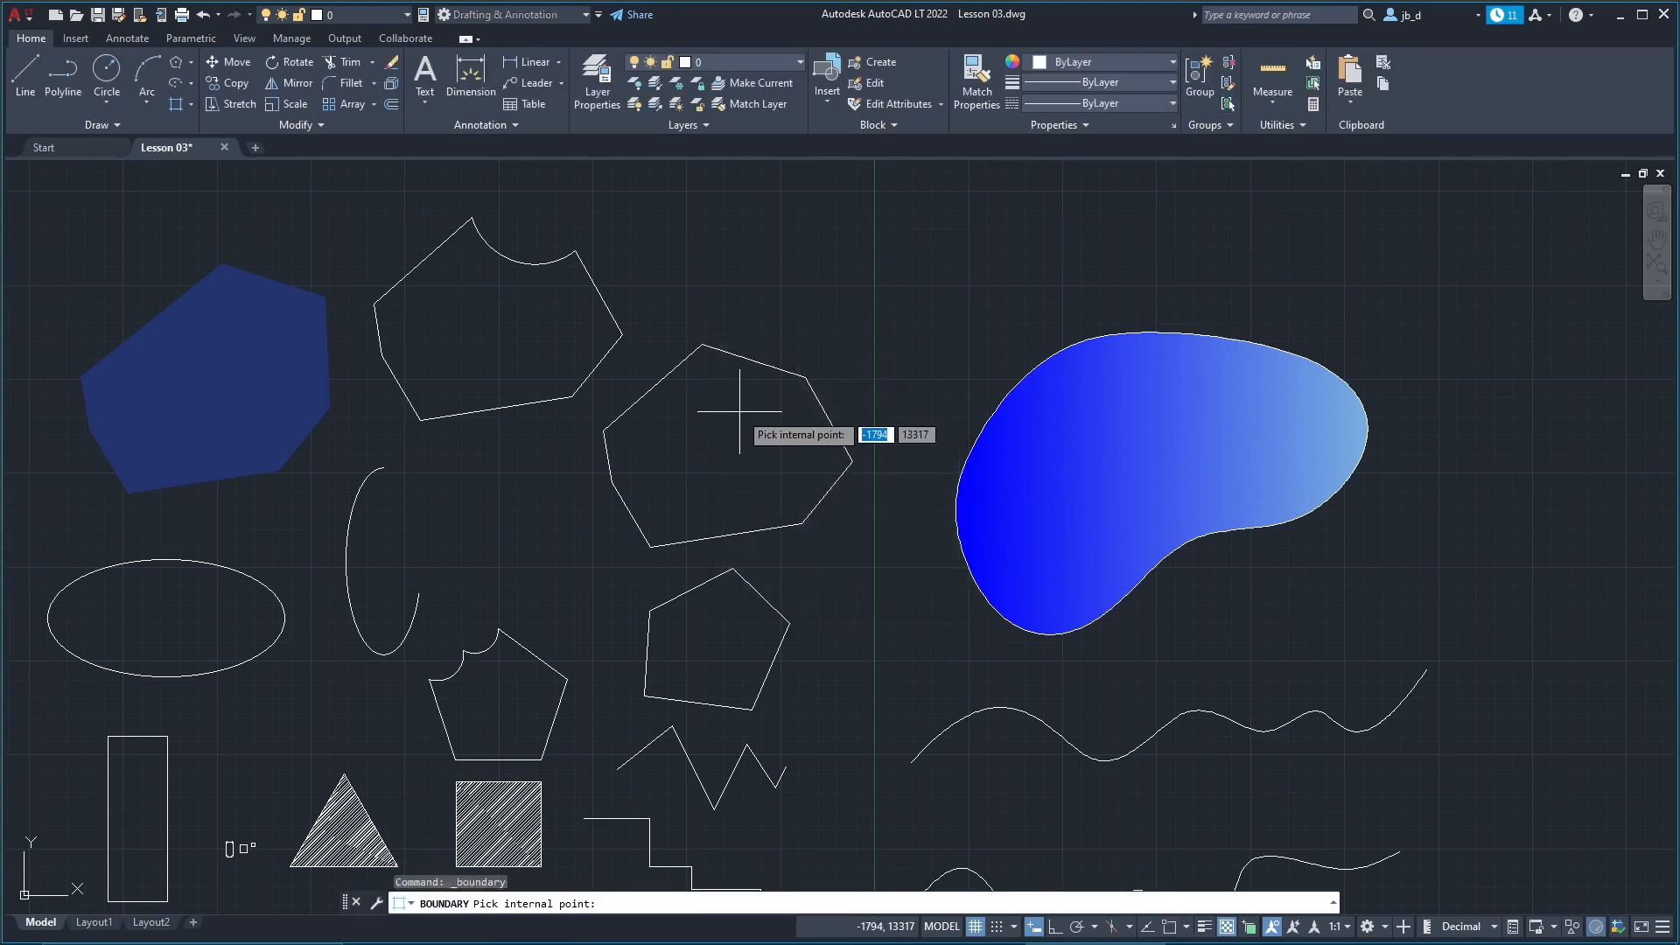
pyautogui.click(739, 427)
pyautogui.press('Return')
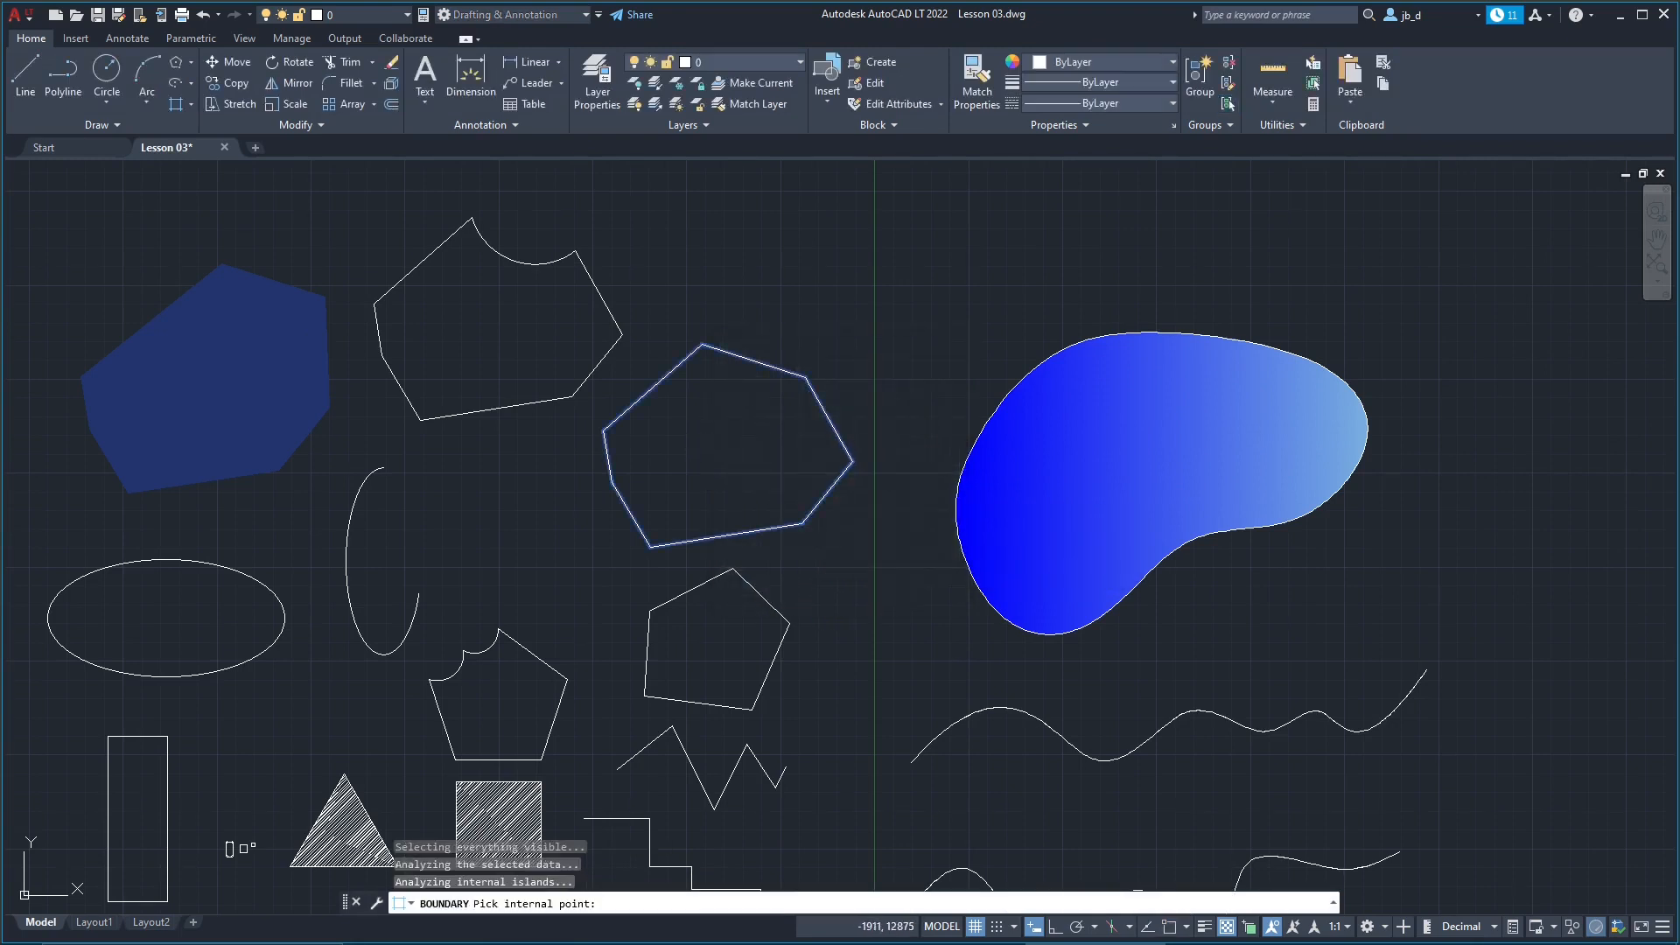
# Step: Move the new region up and to the right, off the original line polygon
pyautogui.click(768, 358)
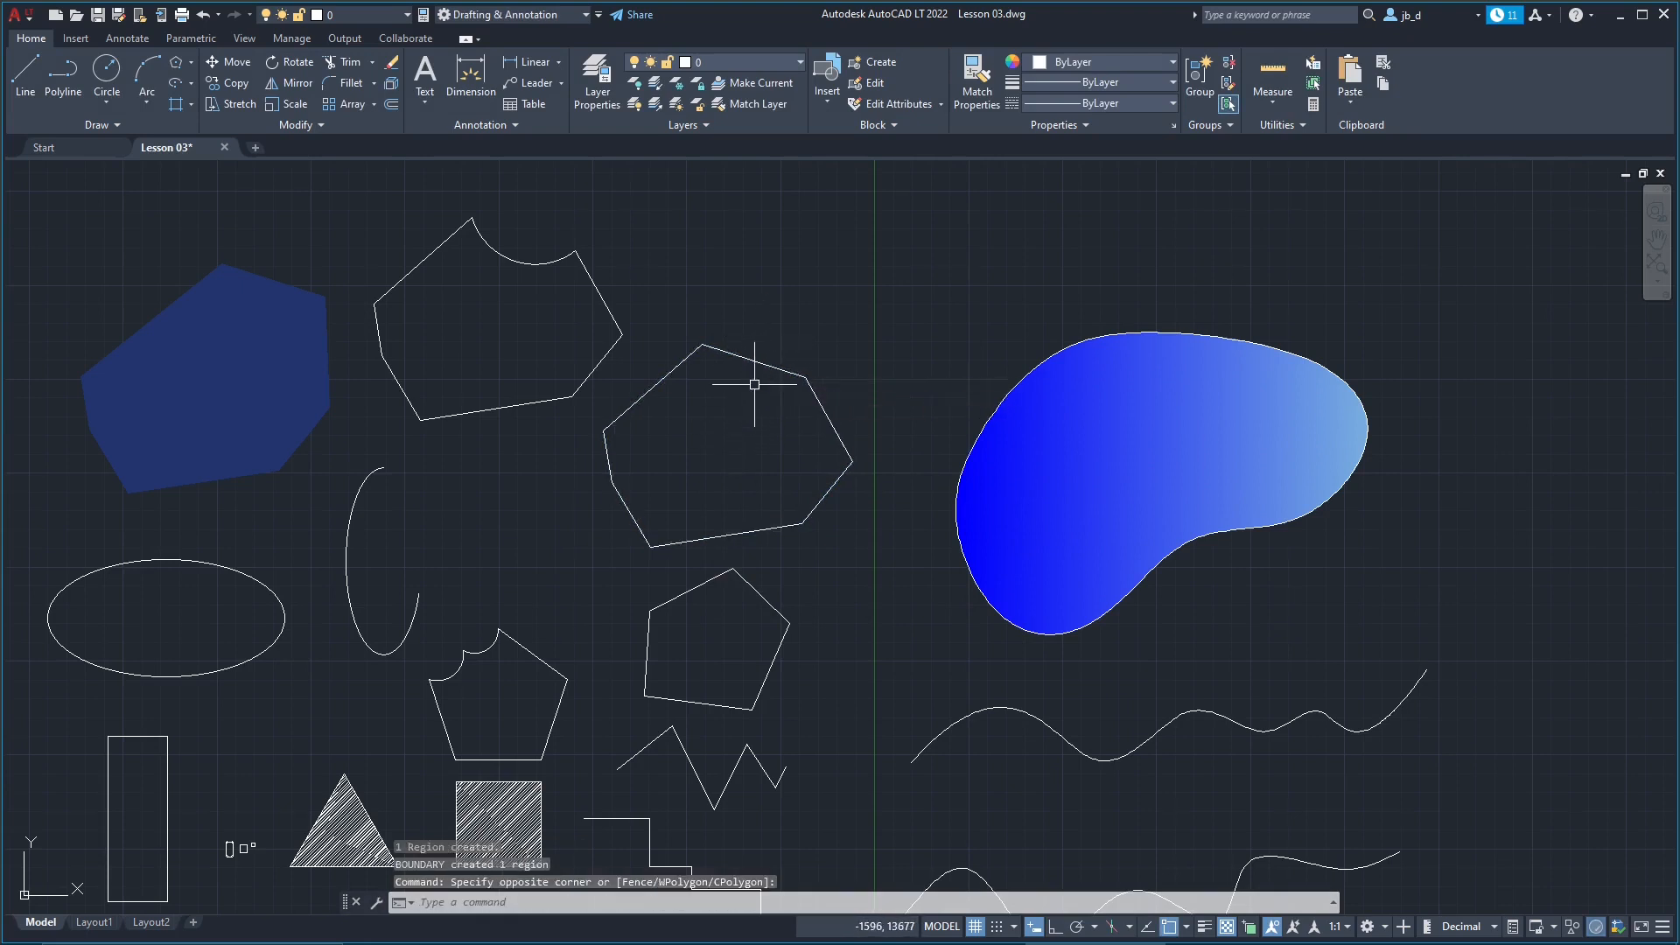
pyautogui.click(766, 365)
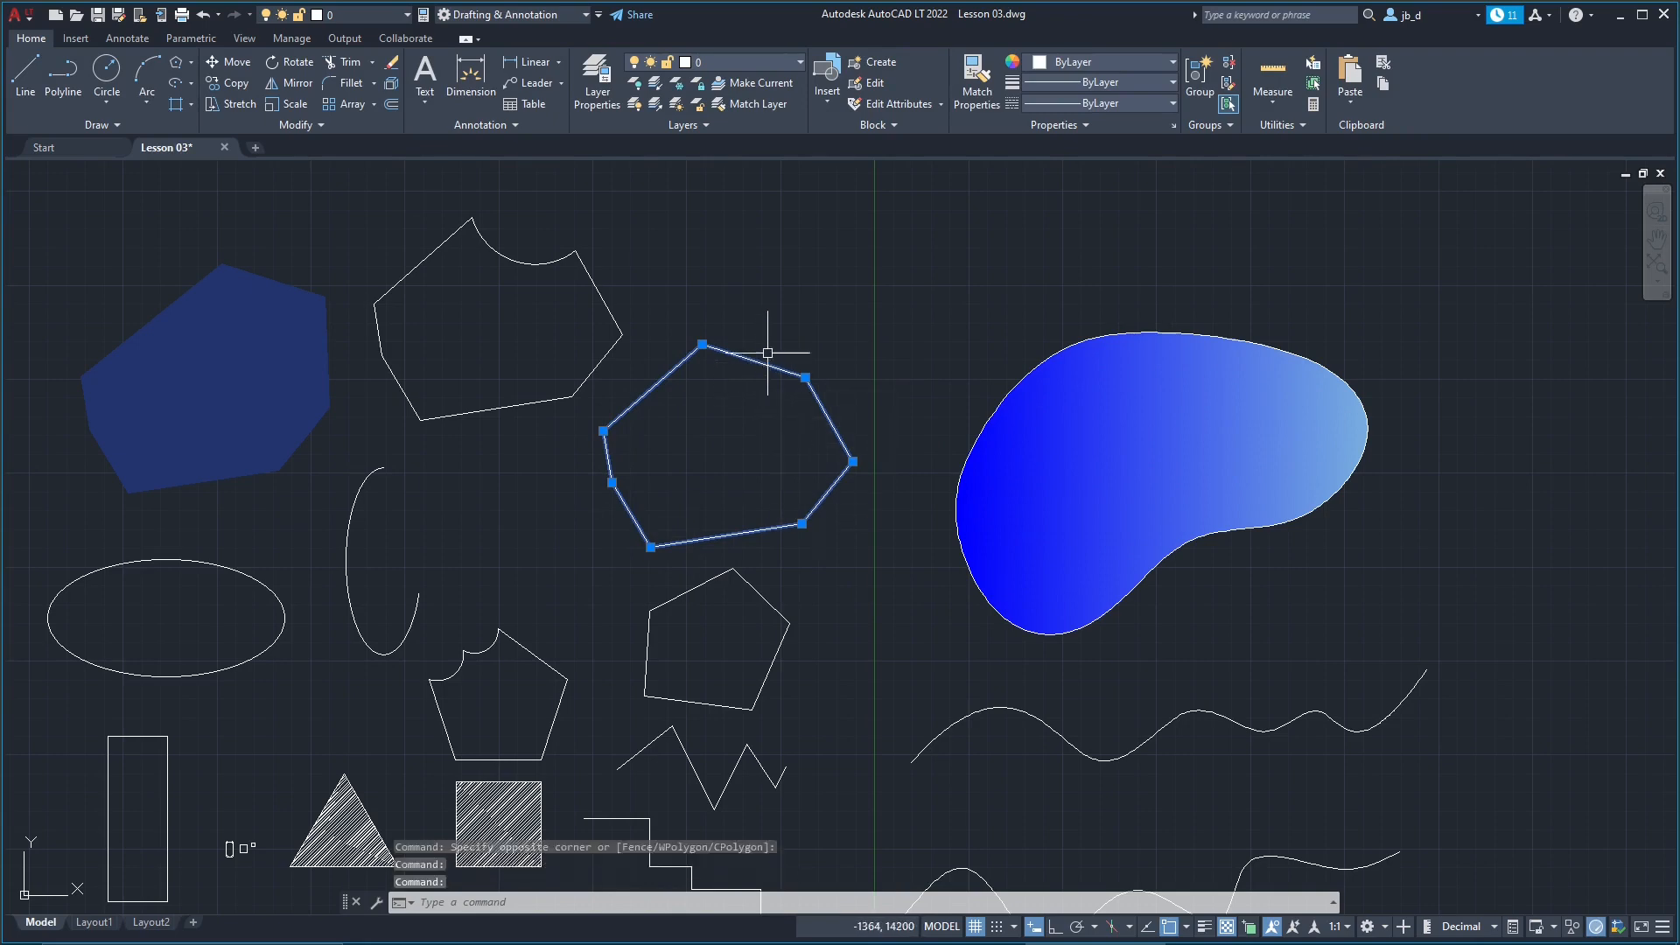
pyautogui.moveTo(759, 362); pyautogui.dragTo(931, 181)
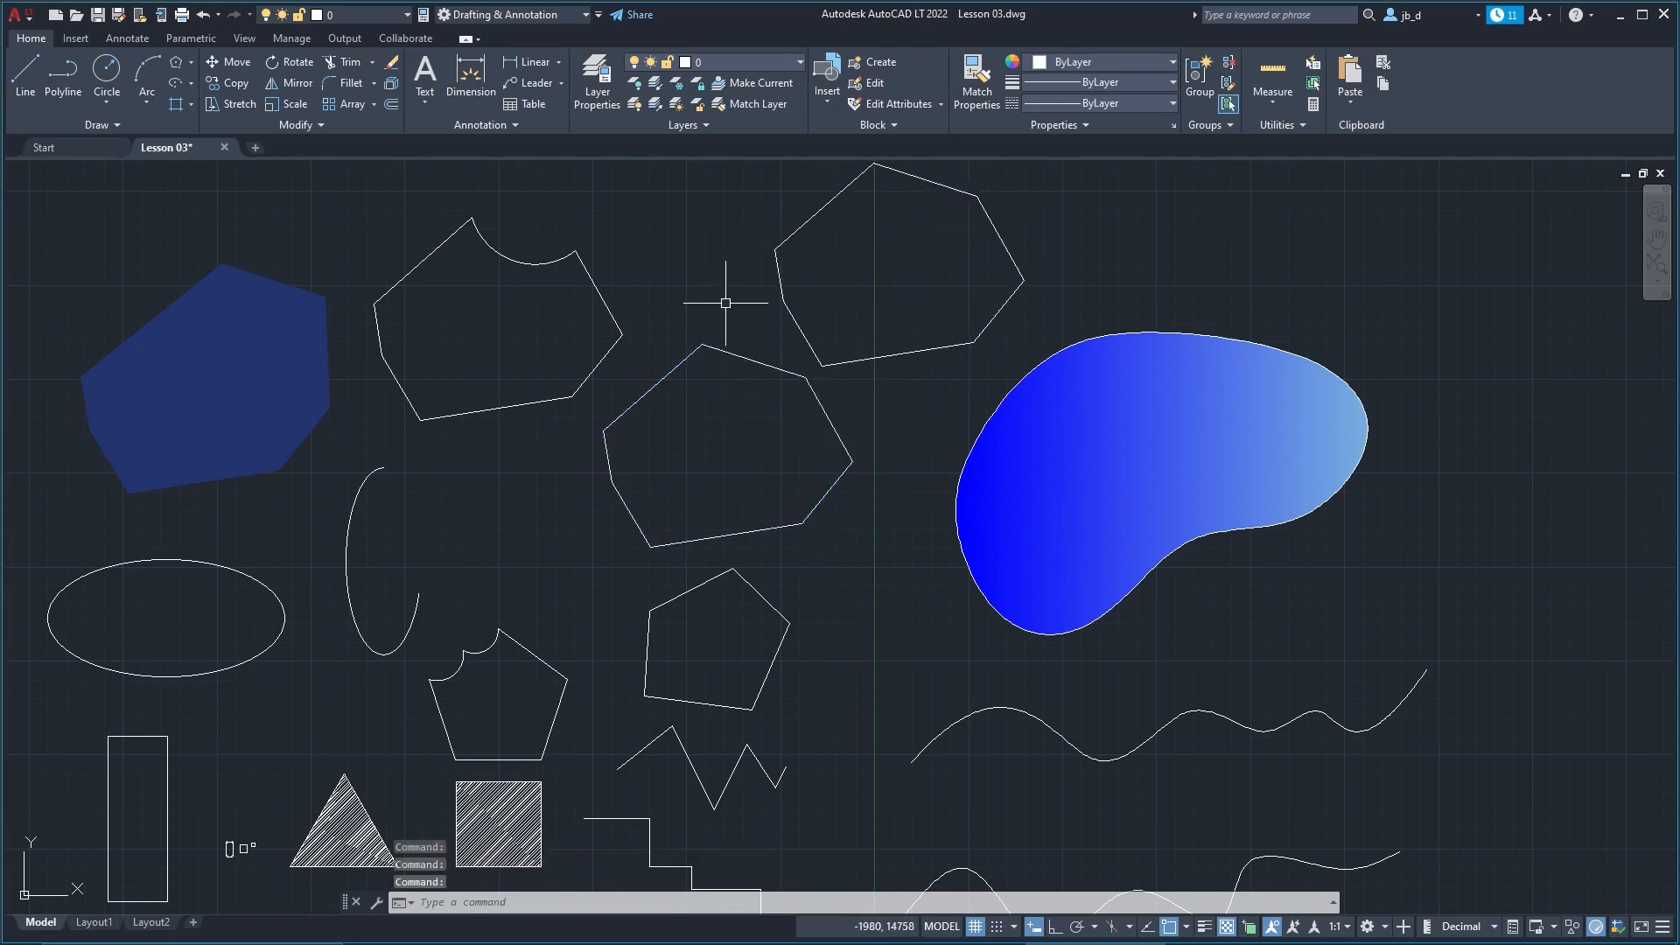
# Step: Select the moved region to examine its grips and available editing commands, and deselect it
pyautogui.moveTo(736, 288); pyautogui.dragTo(731, 345, button='middle')
pyautogui.click(788, 294)
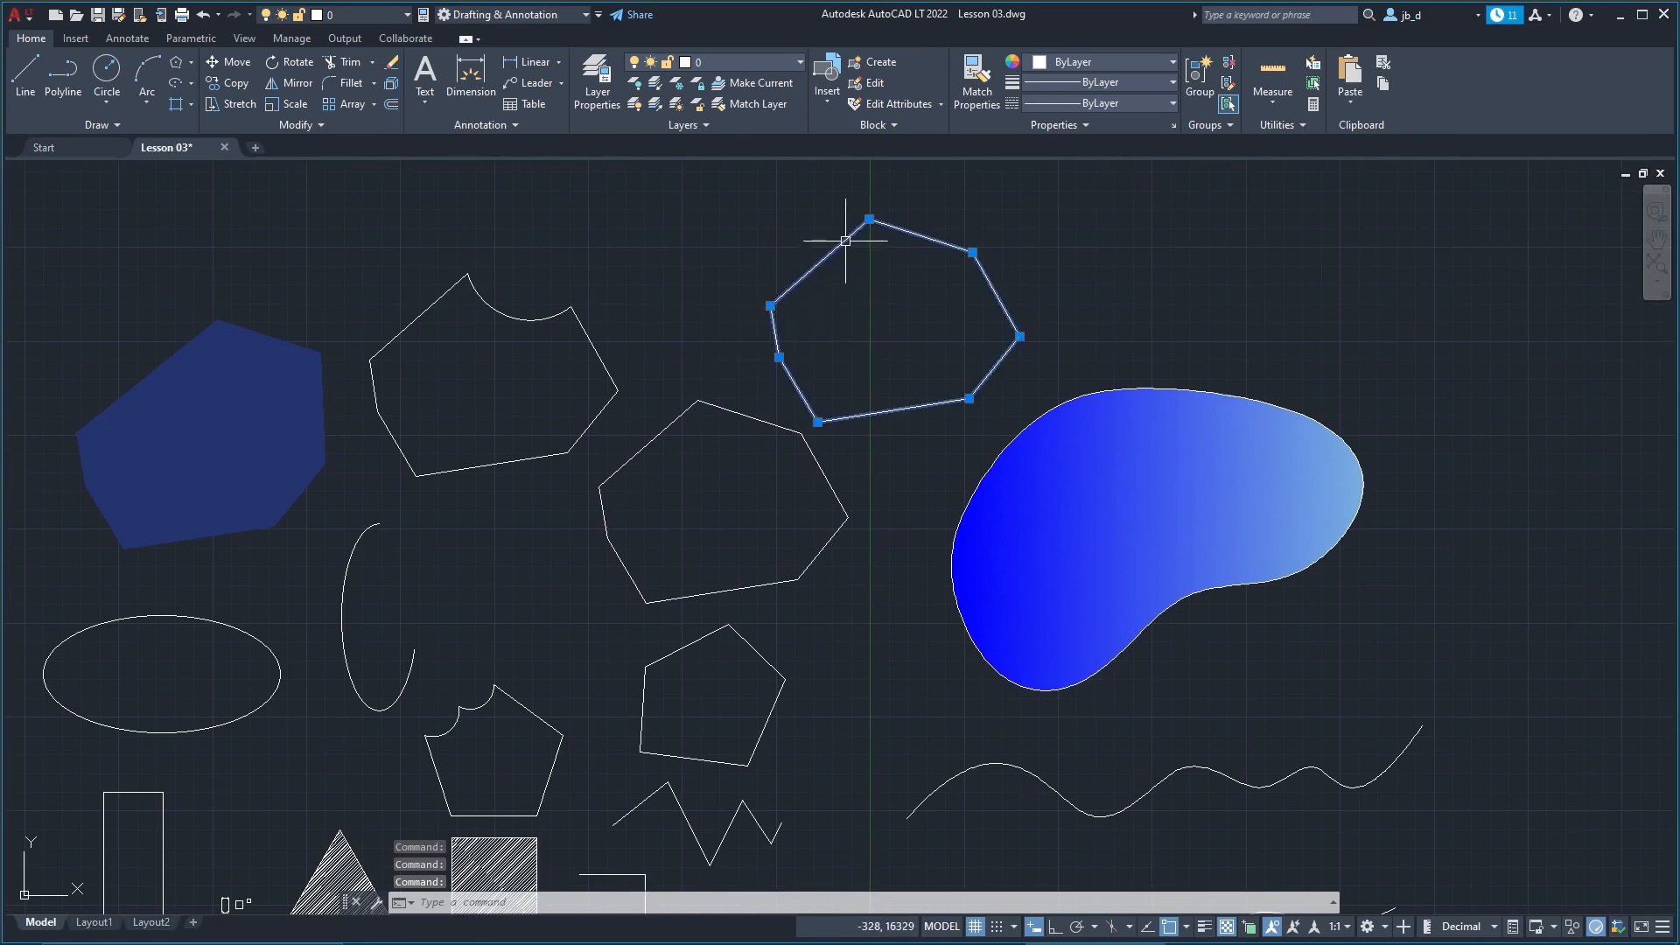
pyautogui.rightClick(990, 273)
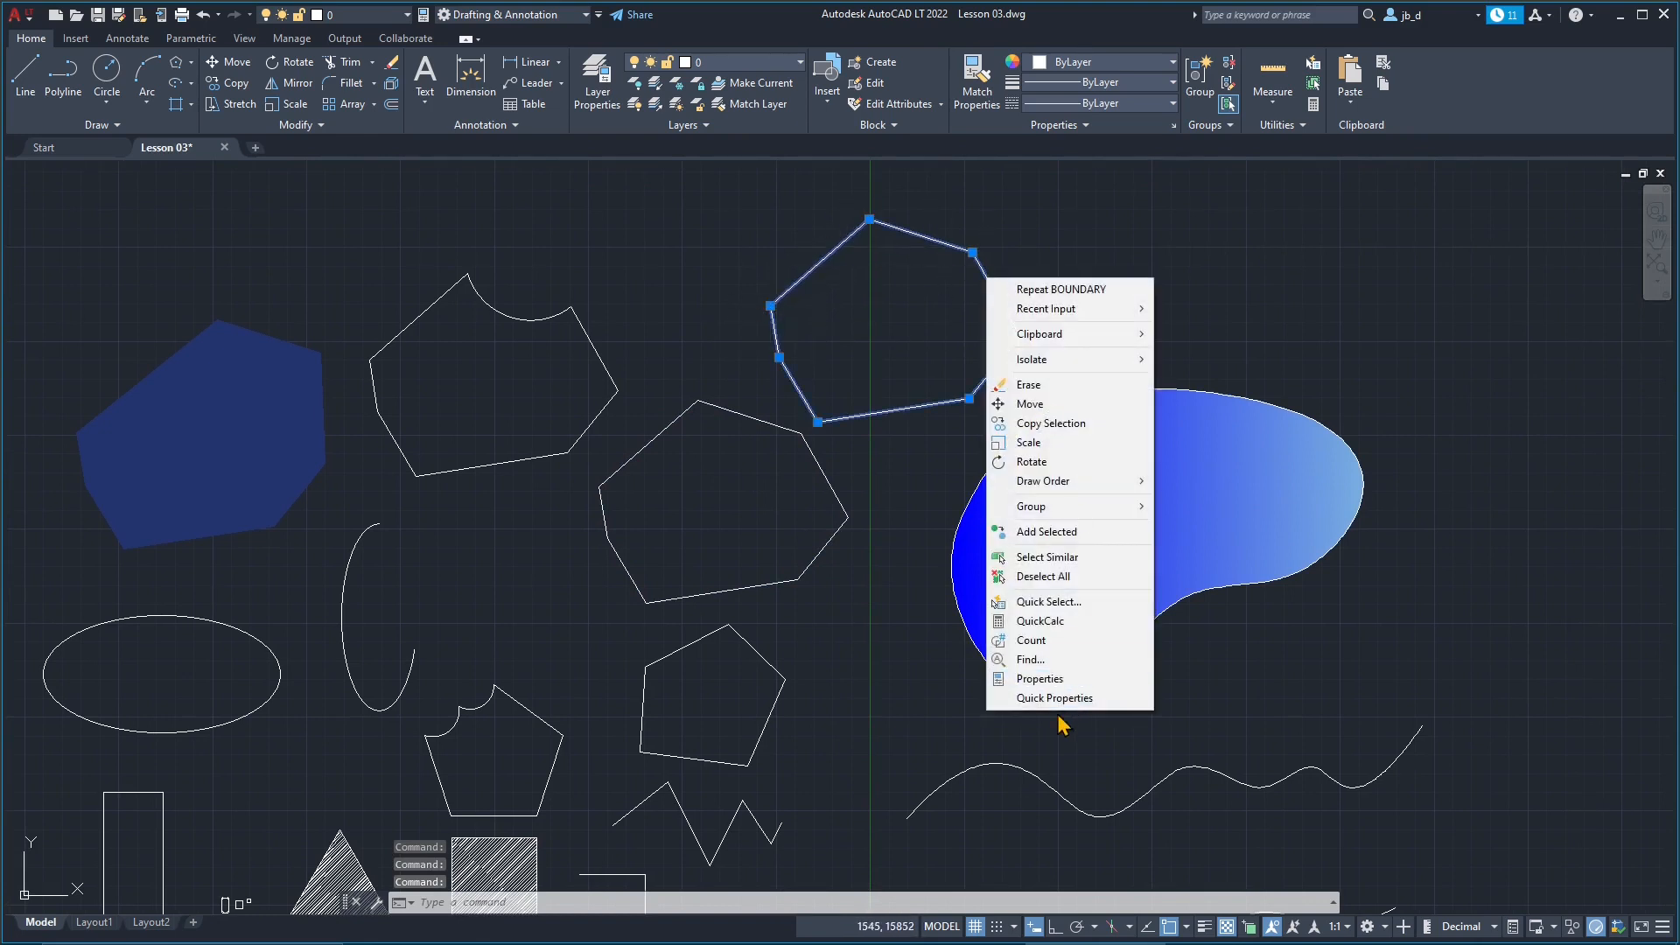
pyautogui.press('Escape')
pyautogui.press('Escape')
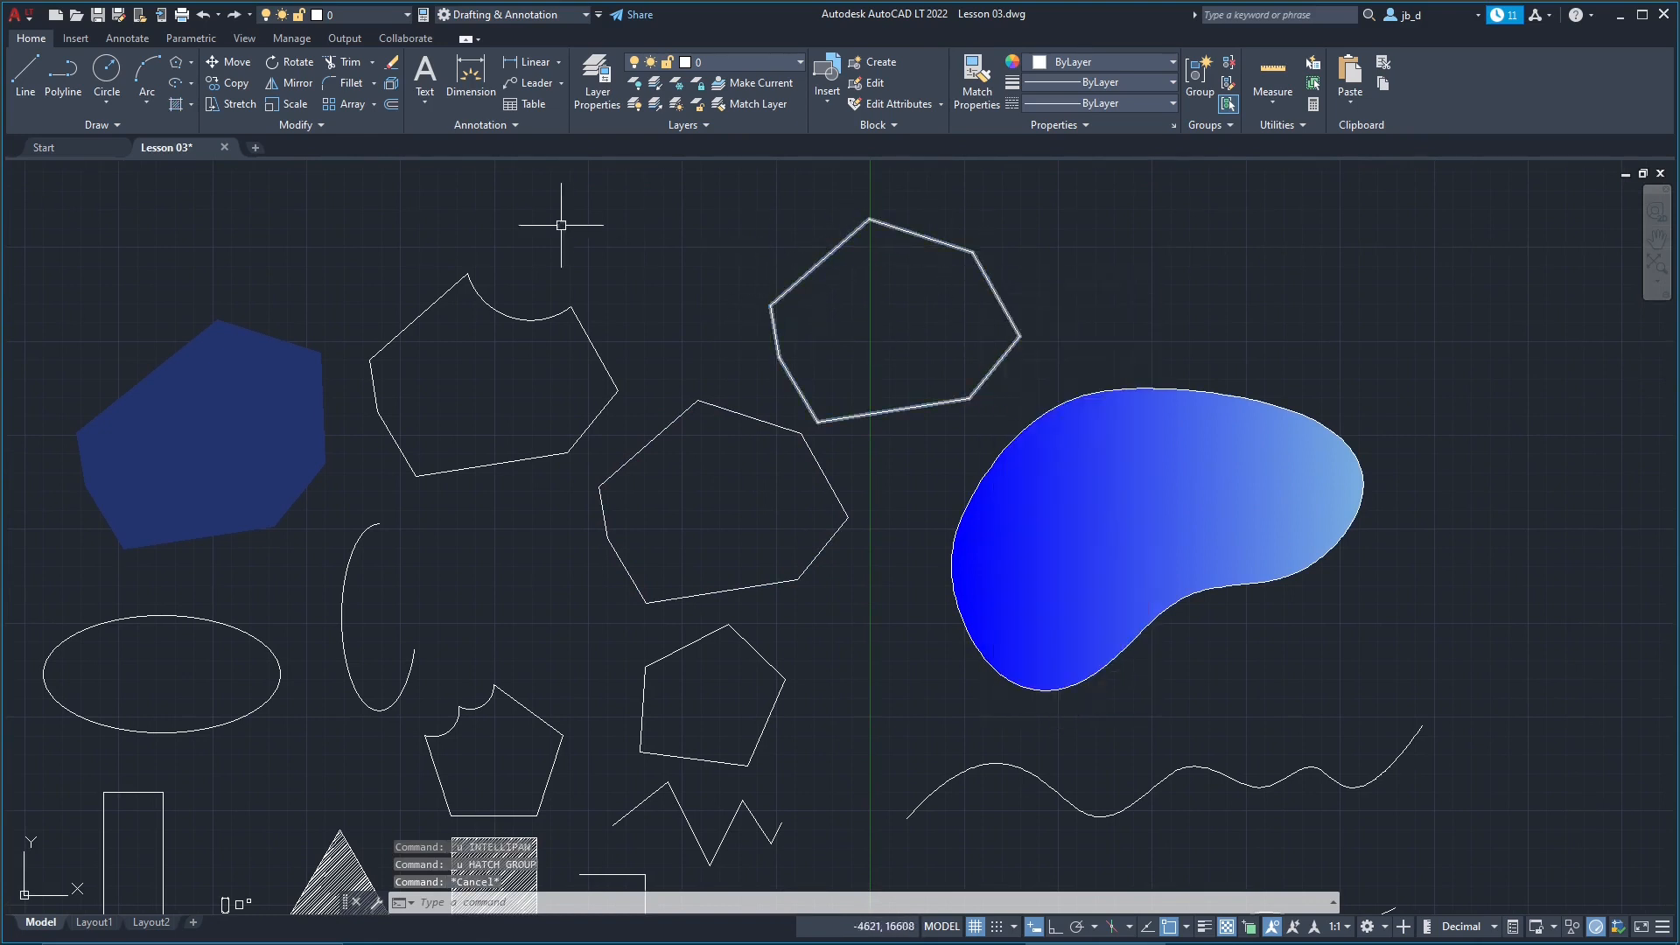
# Step: Fill the moved region with a gradient hatch from Blue to 122,175,223 by selecting its outline
pyautogui.click(191, 105)
pyautogui.click(220, 169)
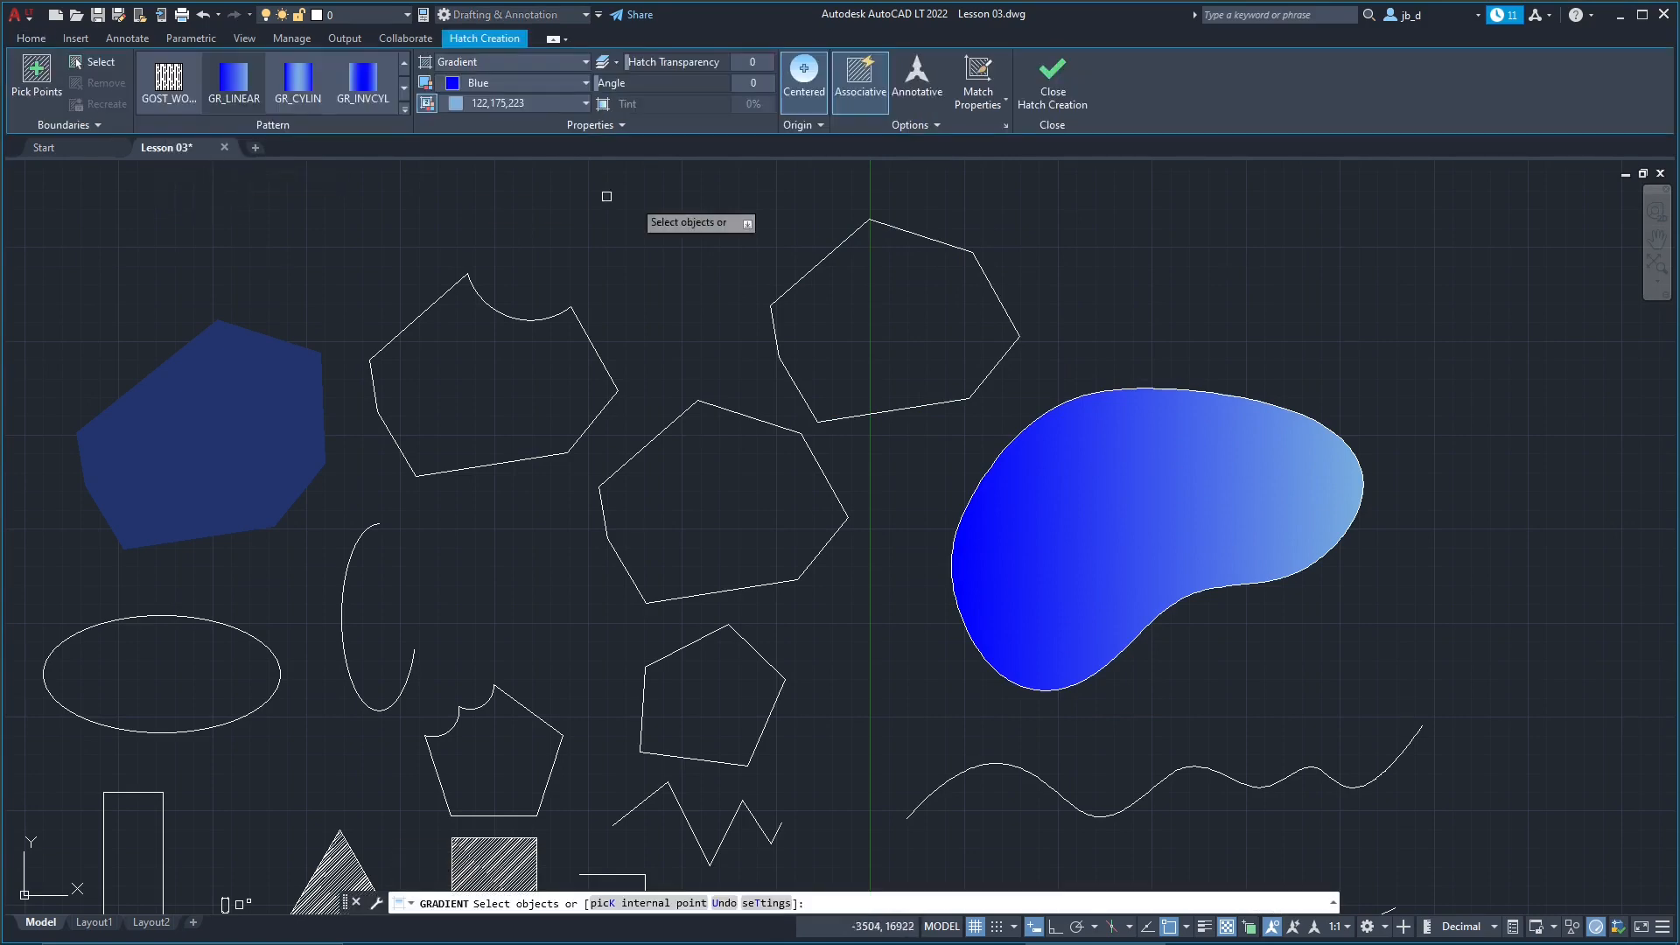
pyautogui.click(911, 225)
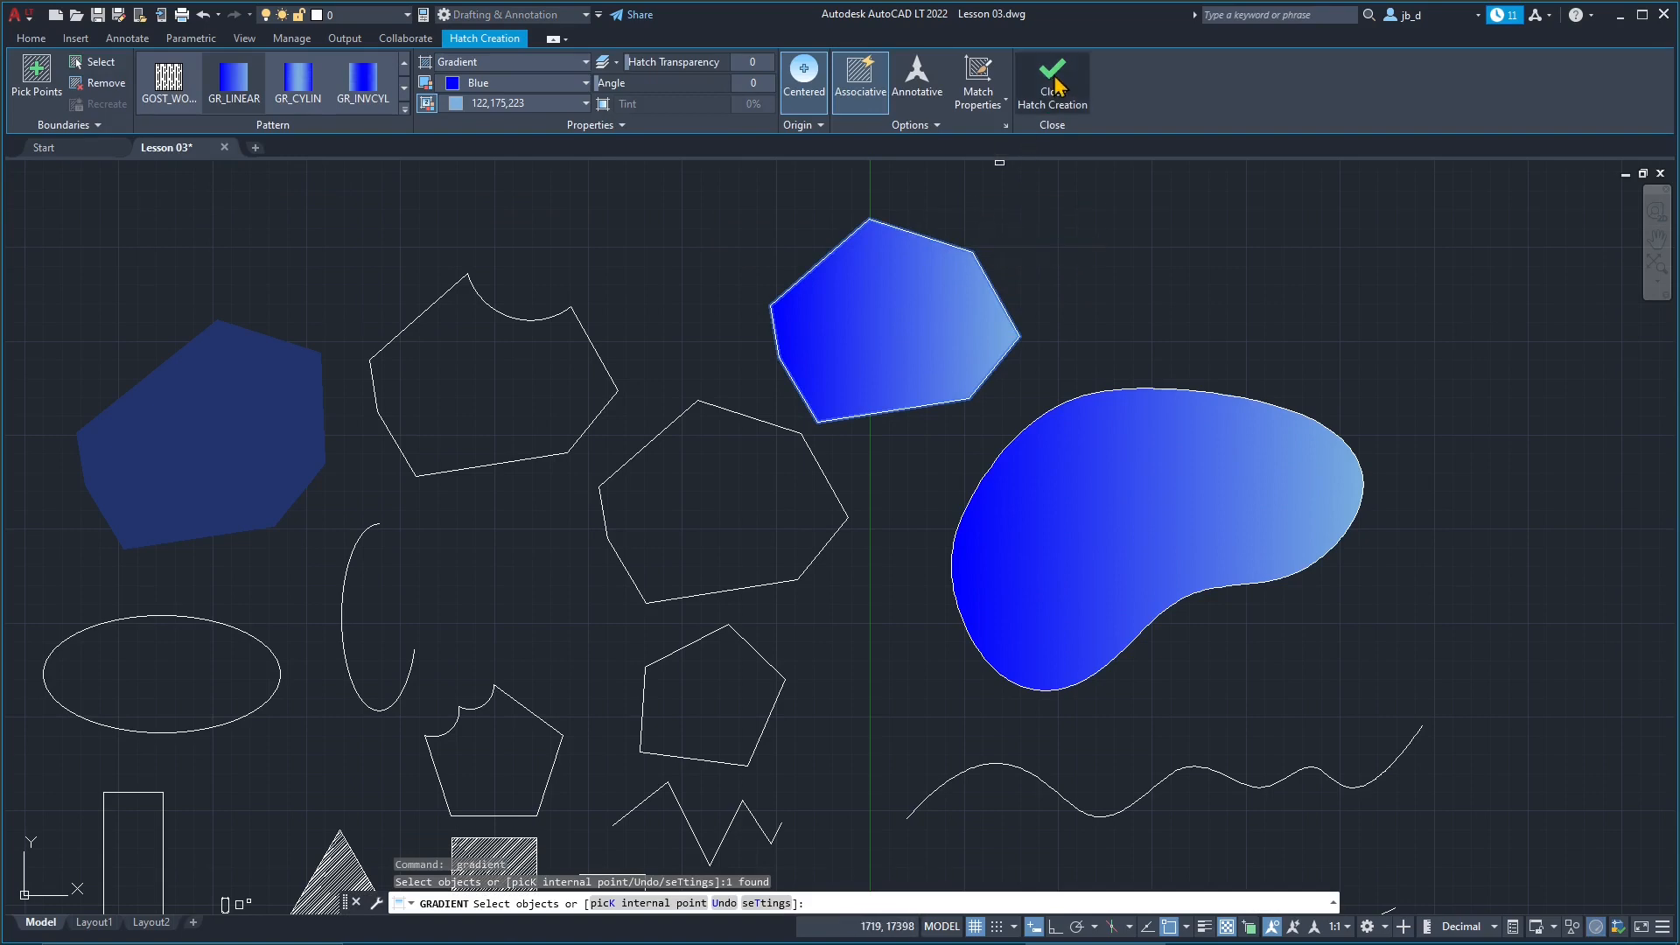
pyautogui.press('Return')
pyautogui.scroll(-5, 1168, 221)
pyautogui.scroll(2, 1038, 280)
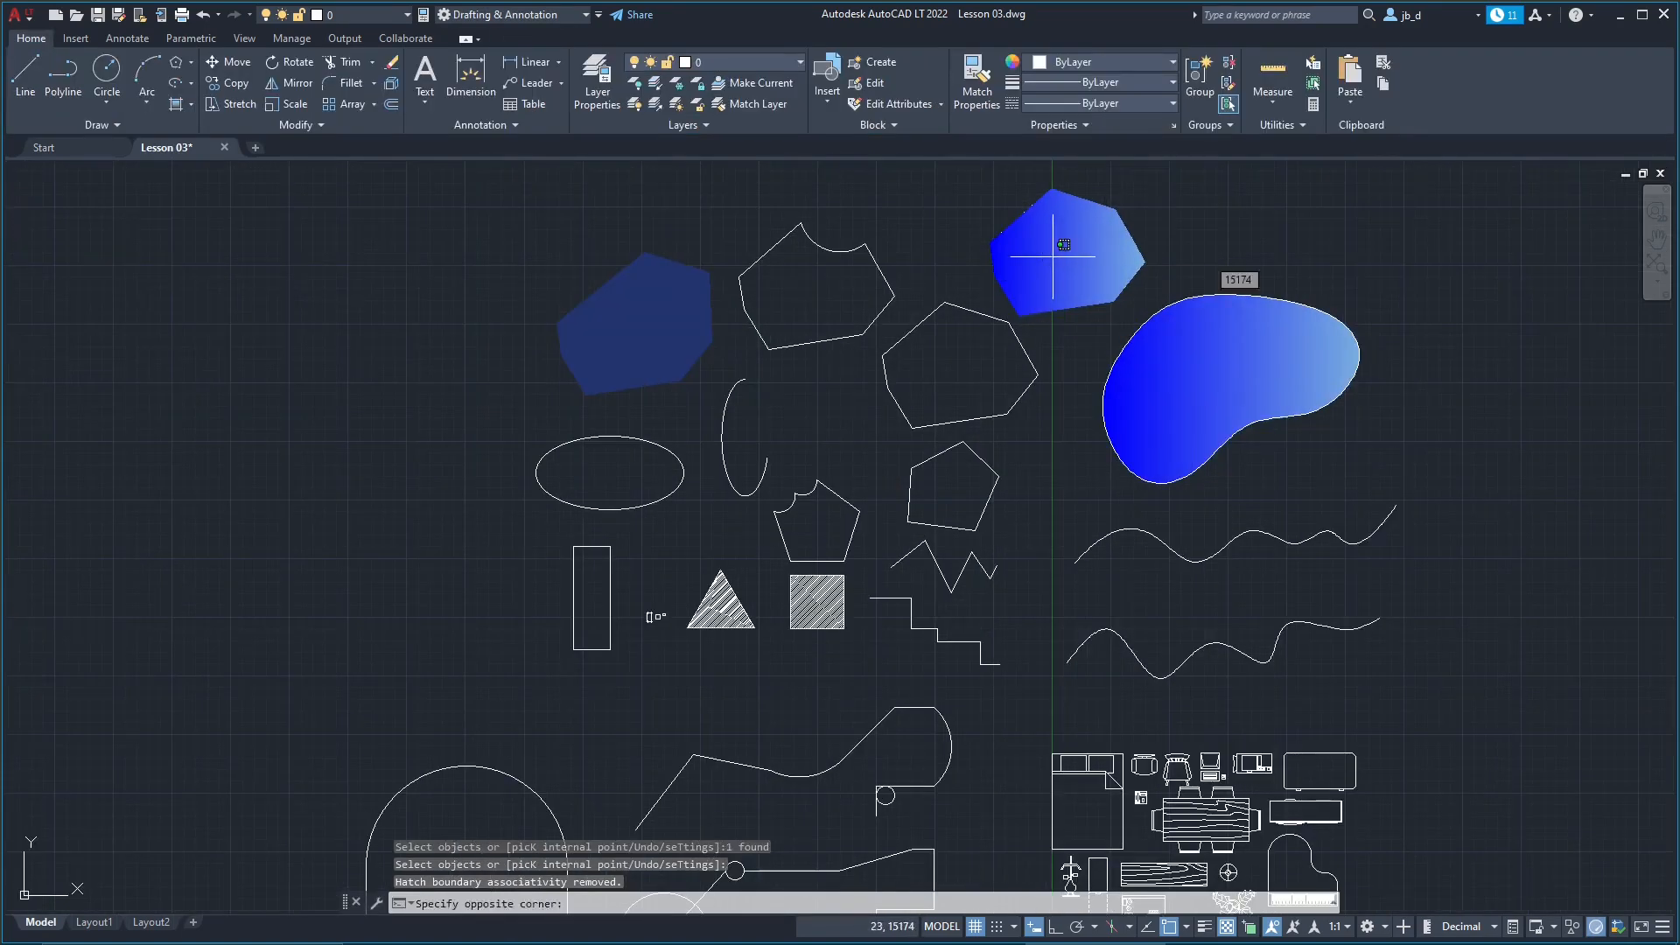
# Step: Delete the gradient hatch inside the moved region, keeping the region's outline
pyautogui.click(1052, 260)
pyautogui.press('Delete')
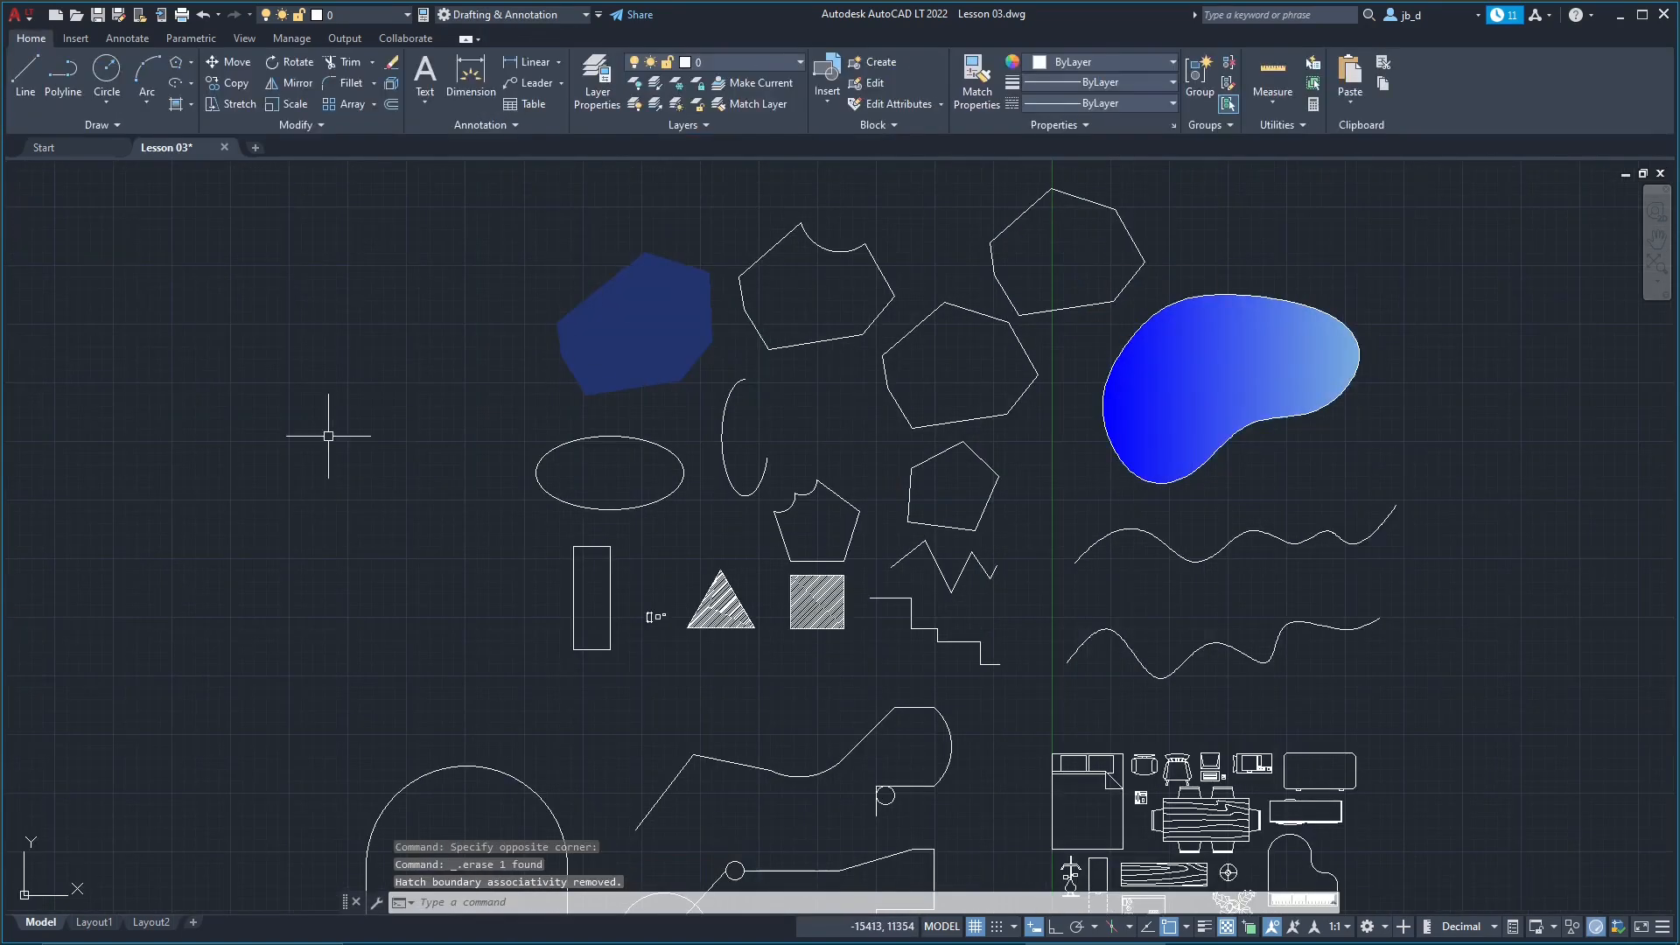
pyautogui.moveTo(718, 598); pyautogui.dragTo(631, 664, button='middle')
pyautogui.scroll(2, 706, 595)
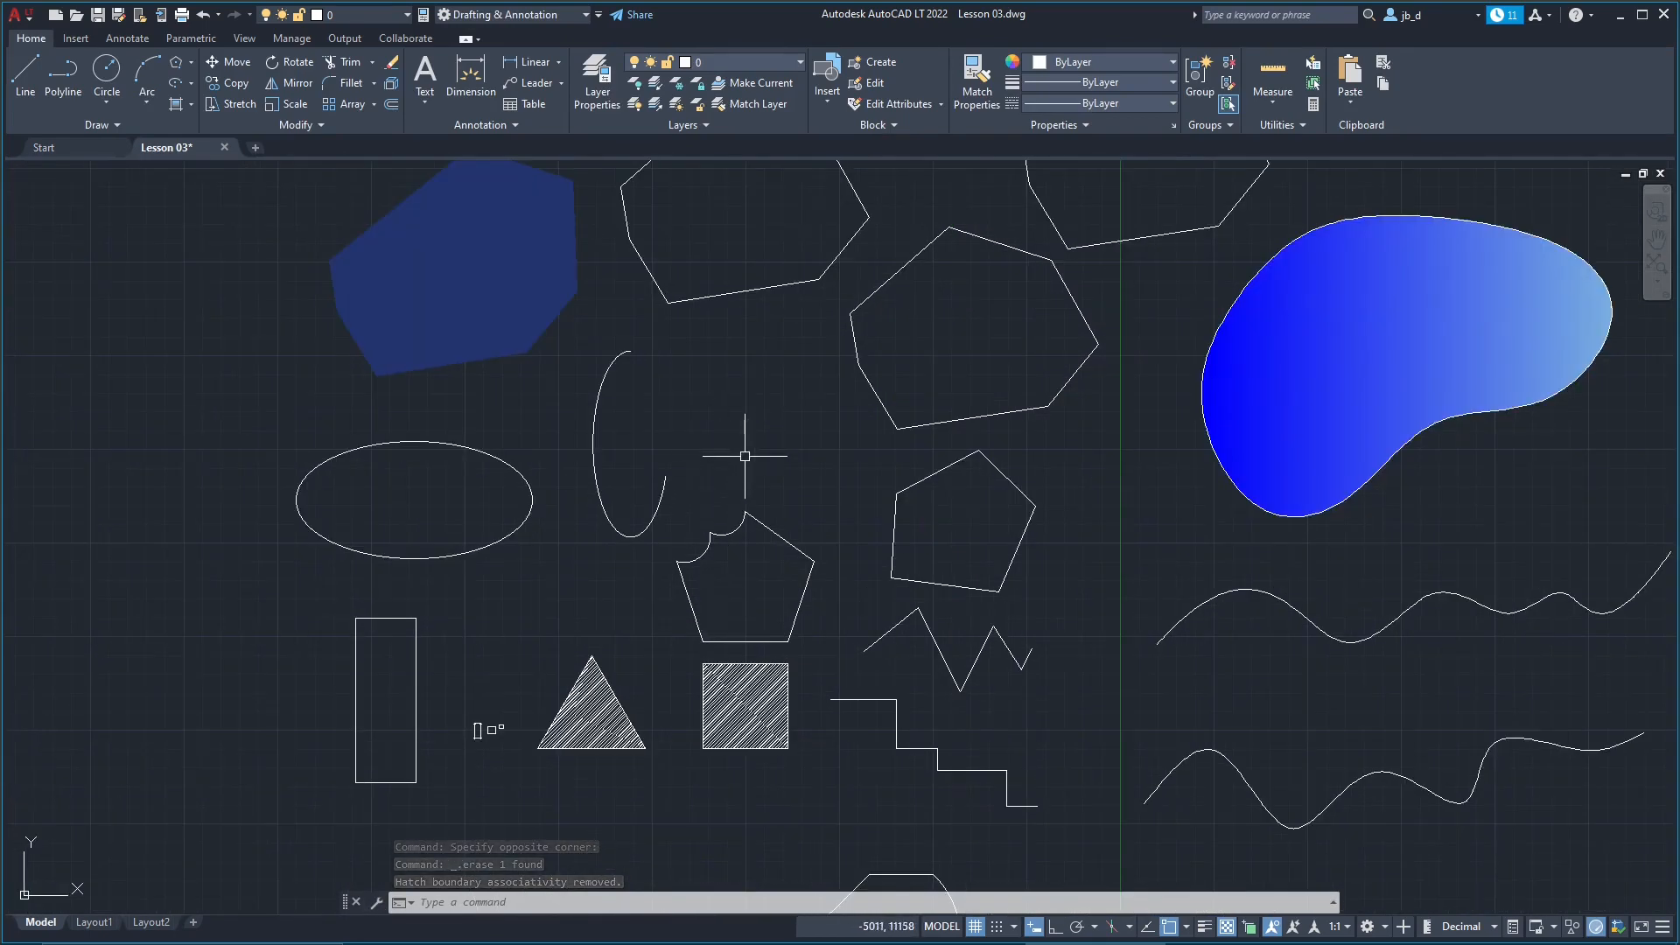
pyautogui.scroll(-3, 739, 464)
pyautogui.scroll(1, 715, 467)
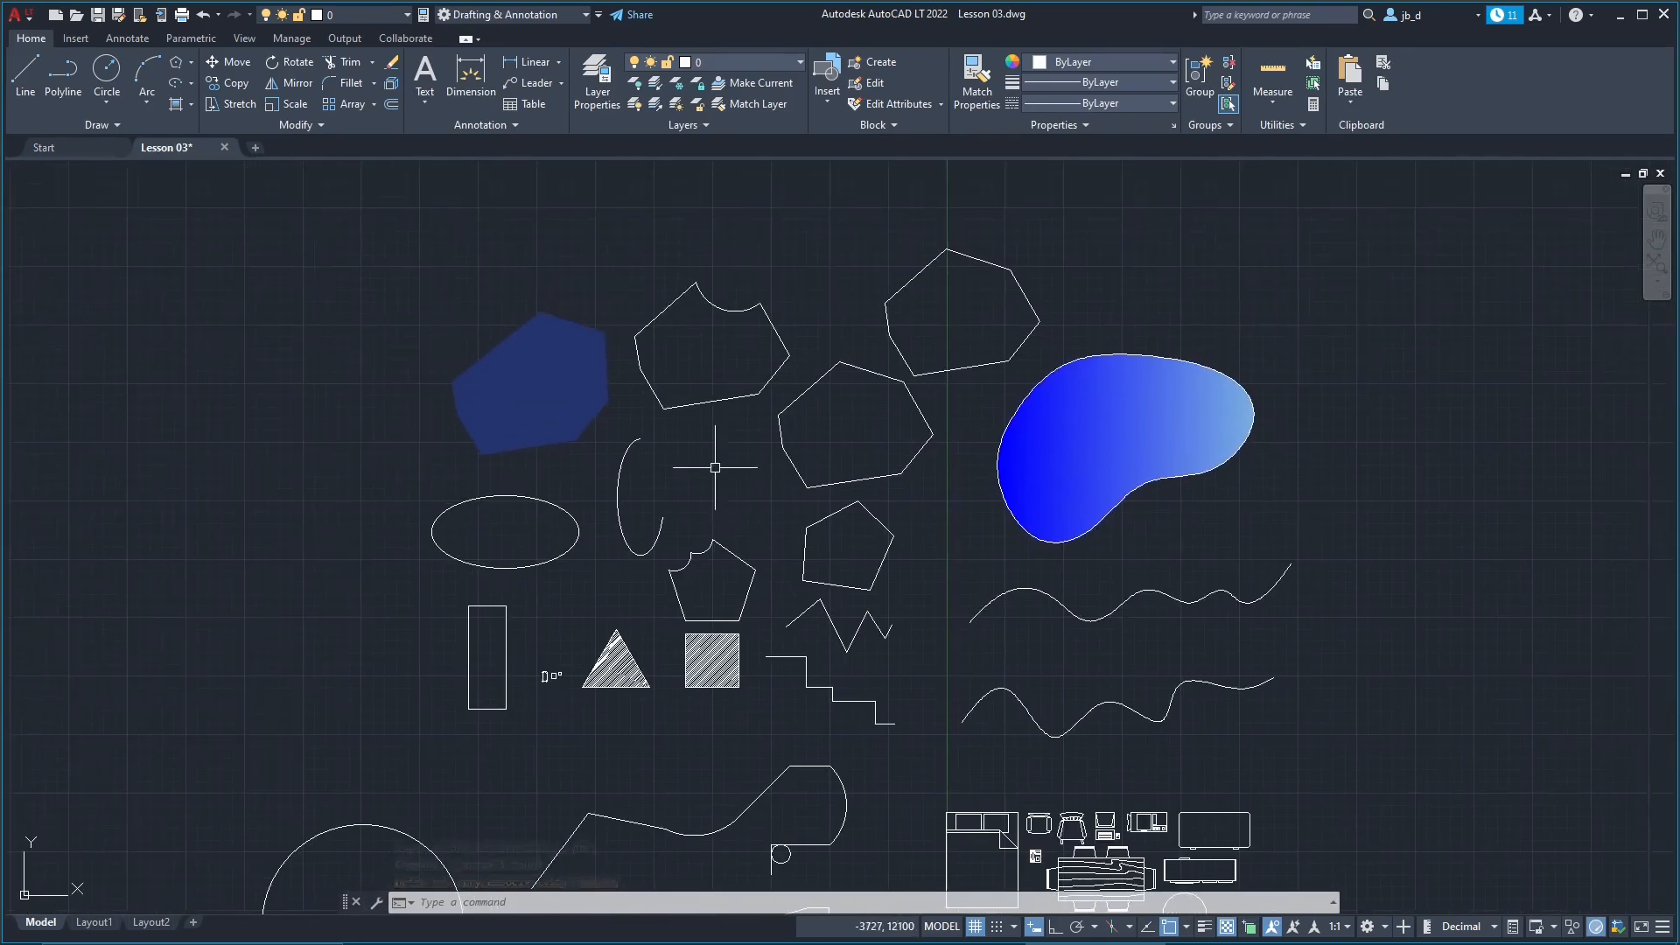
# Step: Draw two construction lines through a common point left of the shapes, one steep and one sloping gently down to the right
pyautogui.click(103, 125)
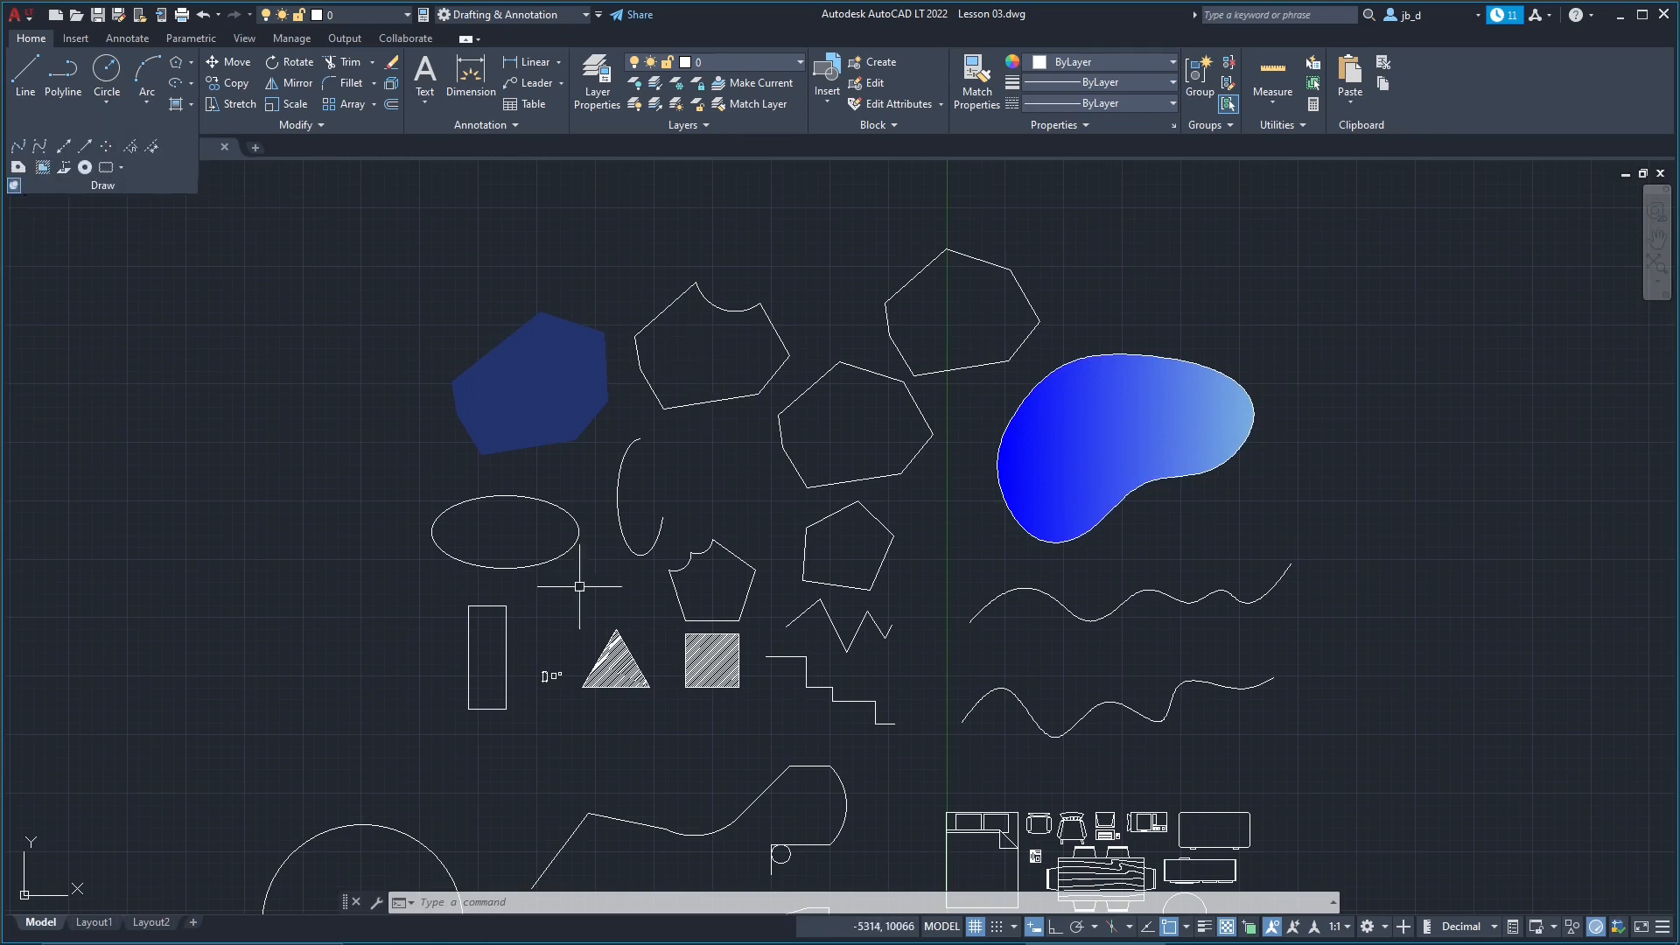
pyautogui.moveTo(579, 586); pyautogui.dragTo(620, 456, button='middle')
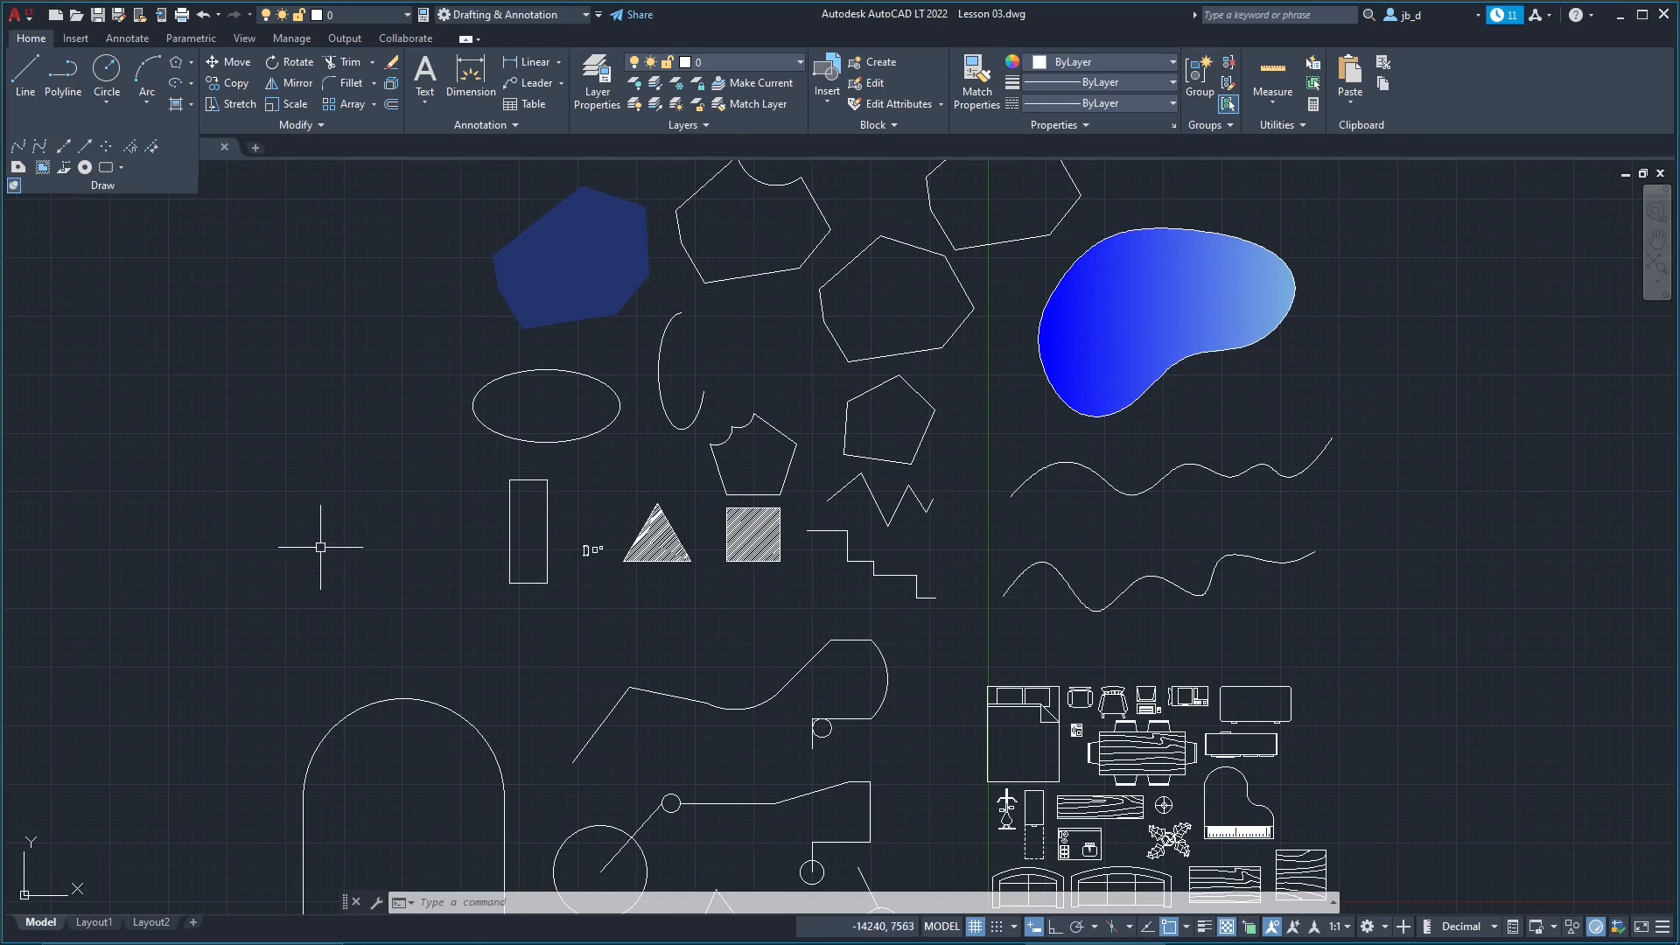
pyautogui.click(63, 146)
pyautogui.click(153, 512)
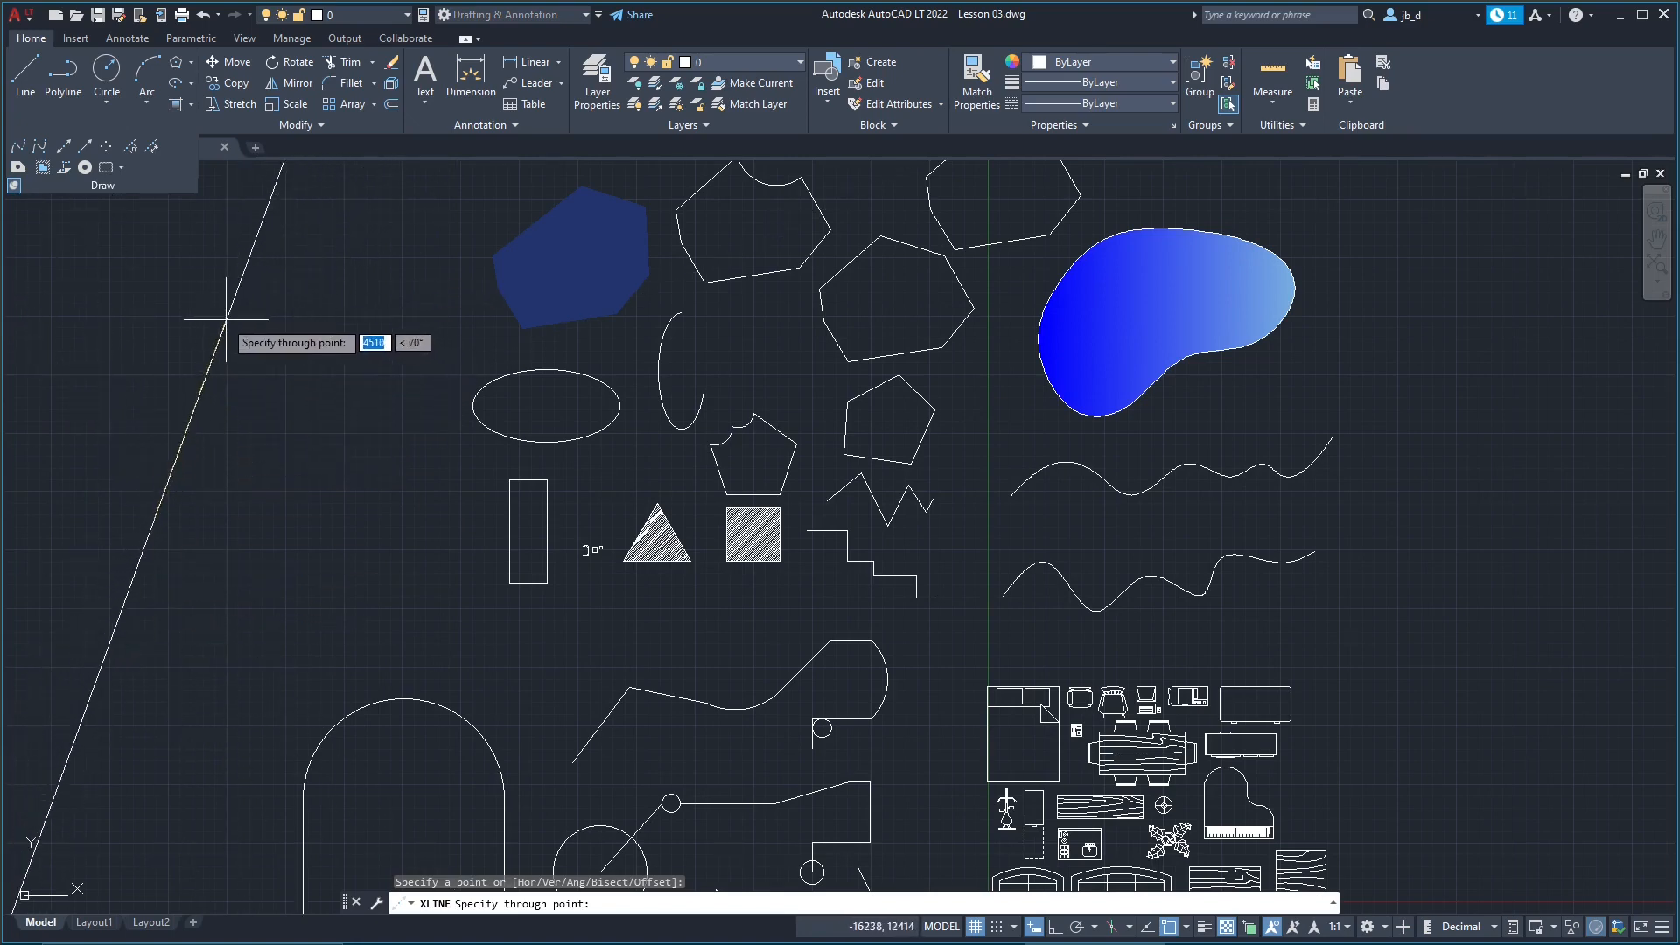
pyautogui.click(199, 302)
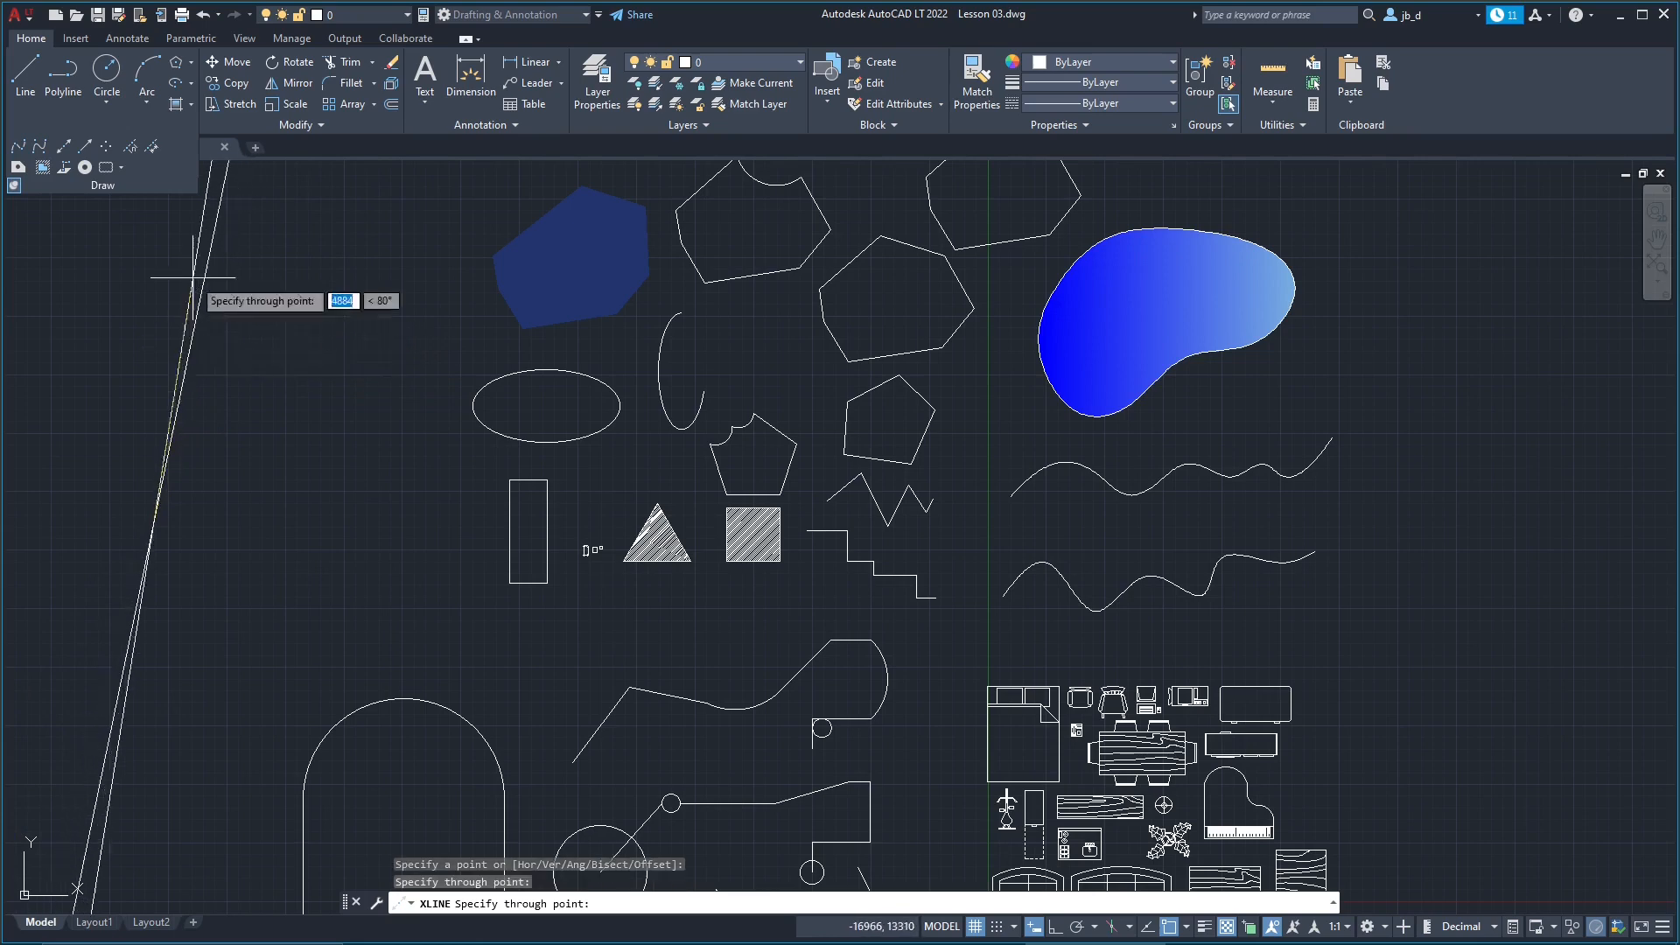
pyautogui.click(92, 509)
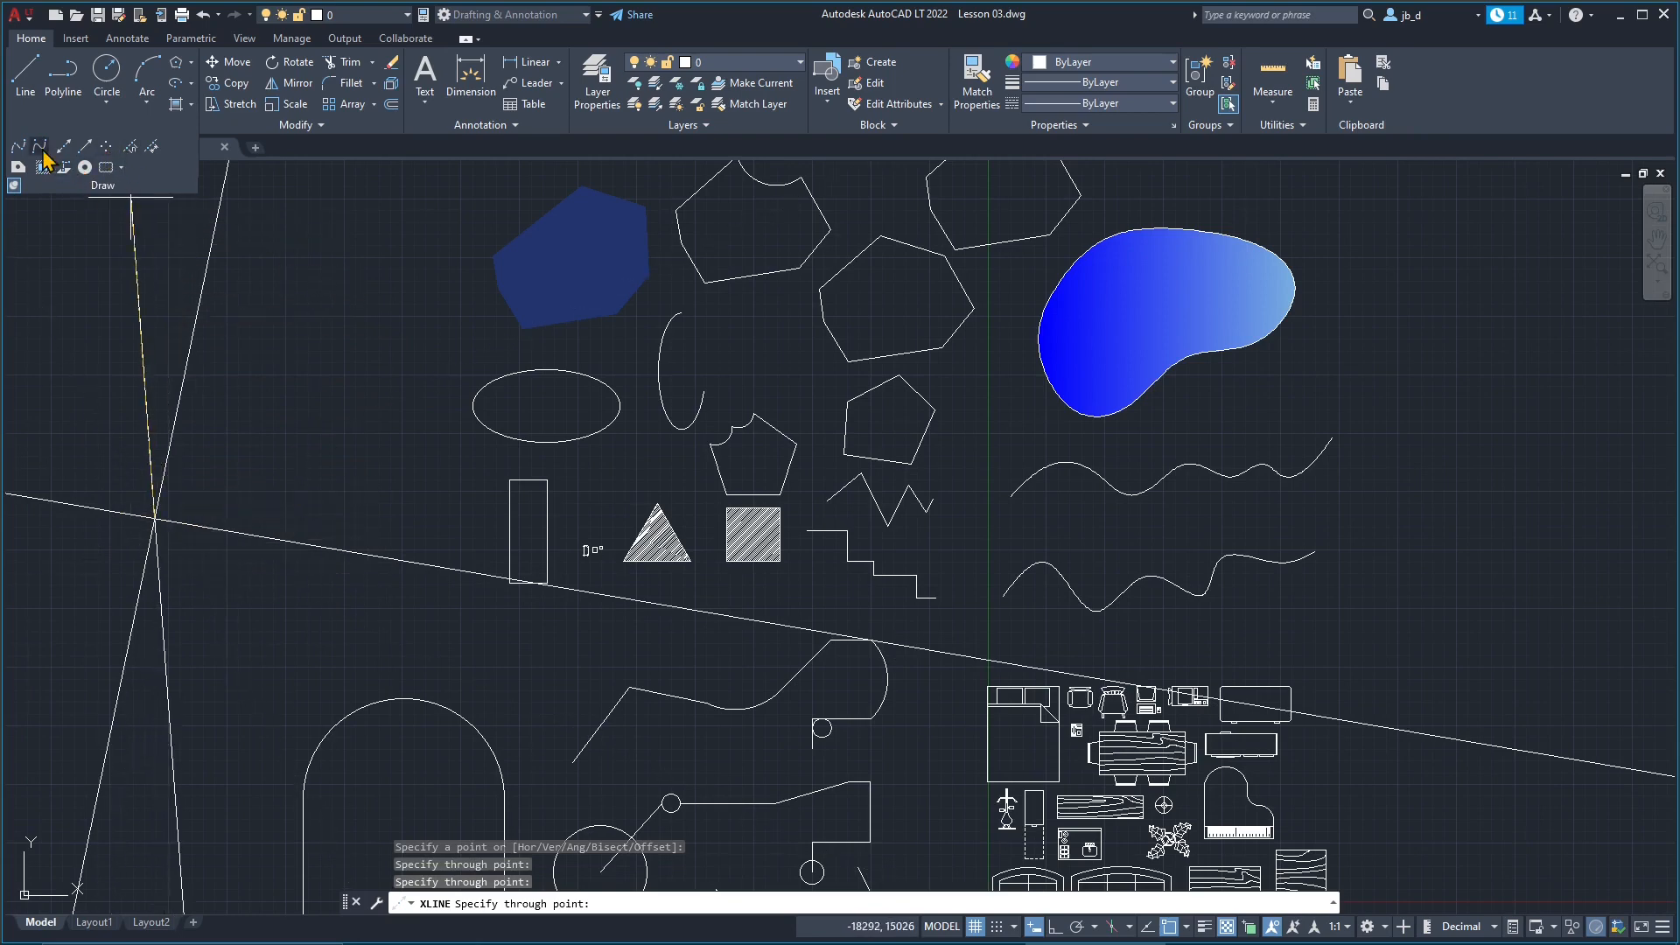
# Step: Draw a fan of rays from one start point in the empty area right of the shapes, spreading up, right and down
pyautogui.click(84, 155)
pyautogui.scroll(-4, 274, 499)
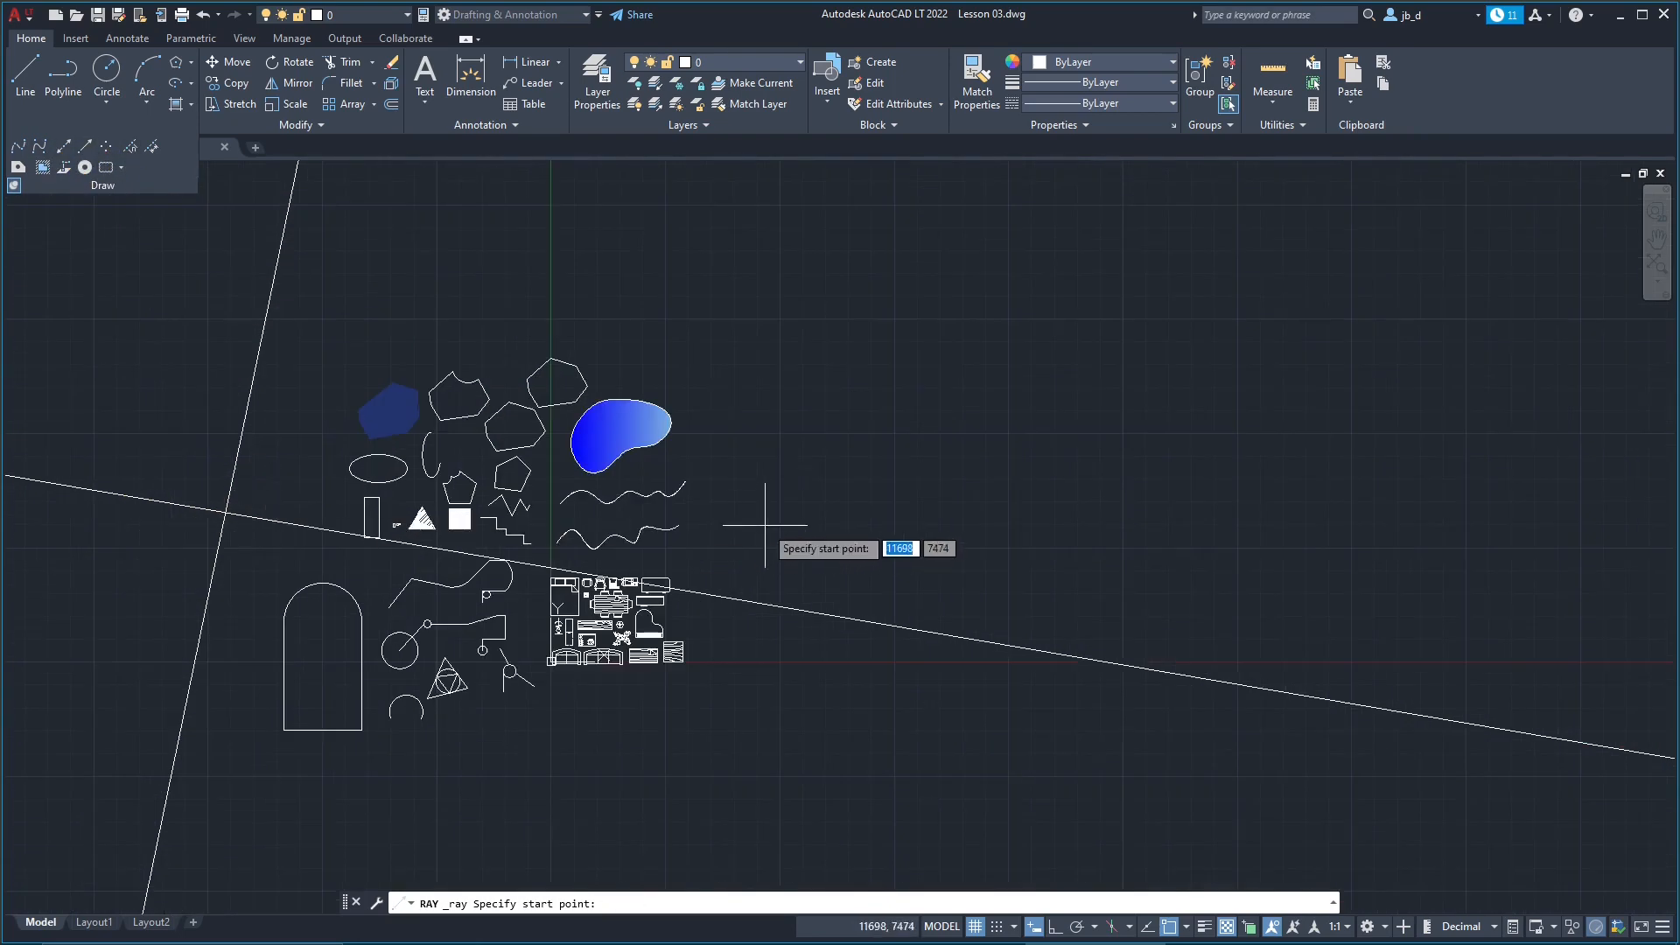
pyautogui.scroll(2, 838, 560)
pyautogui.click(904, 577)
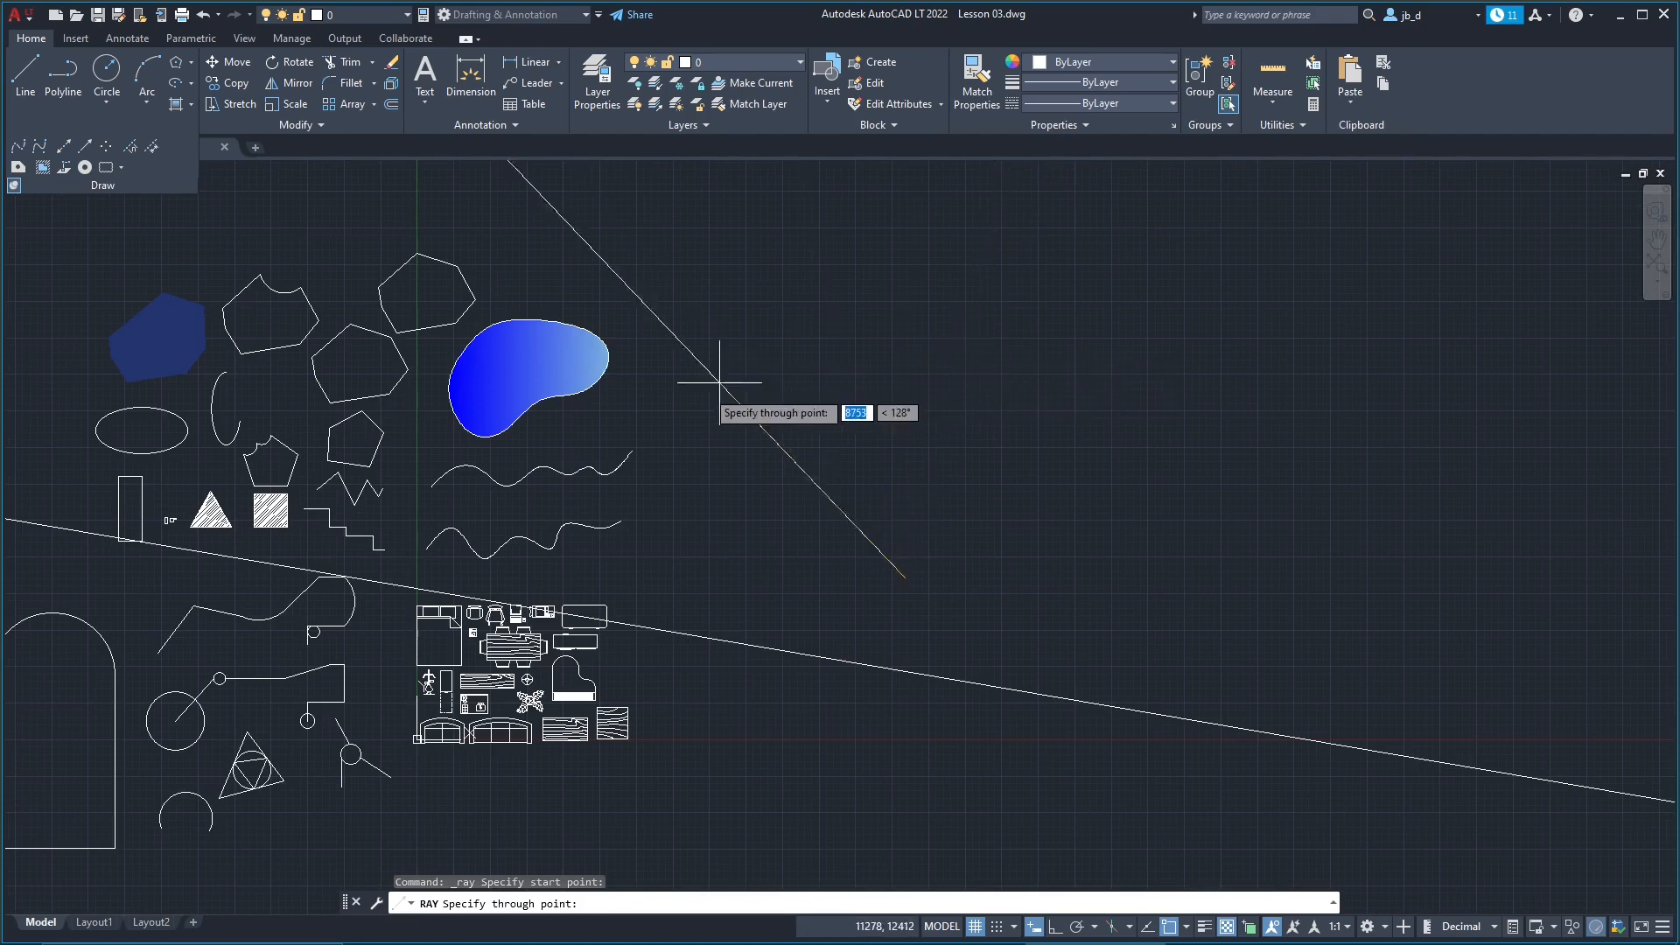
pyautogui.click(995, 289)
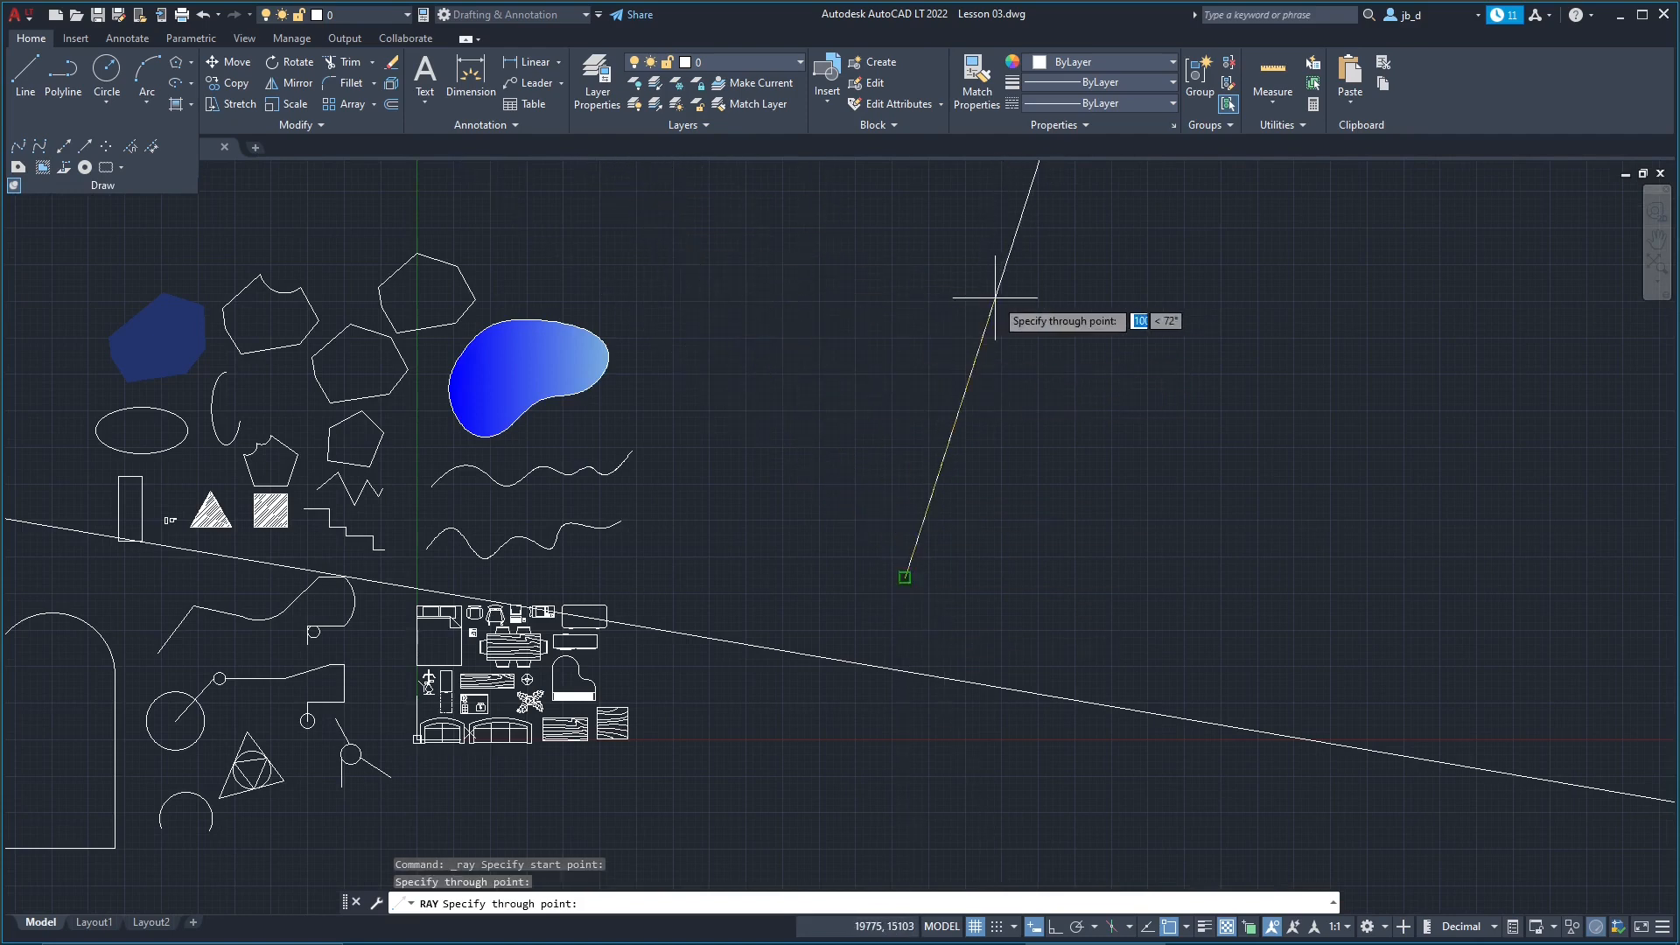
pyautogui.click(976, 420)
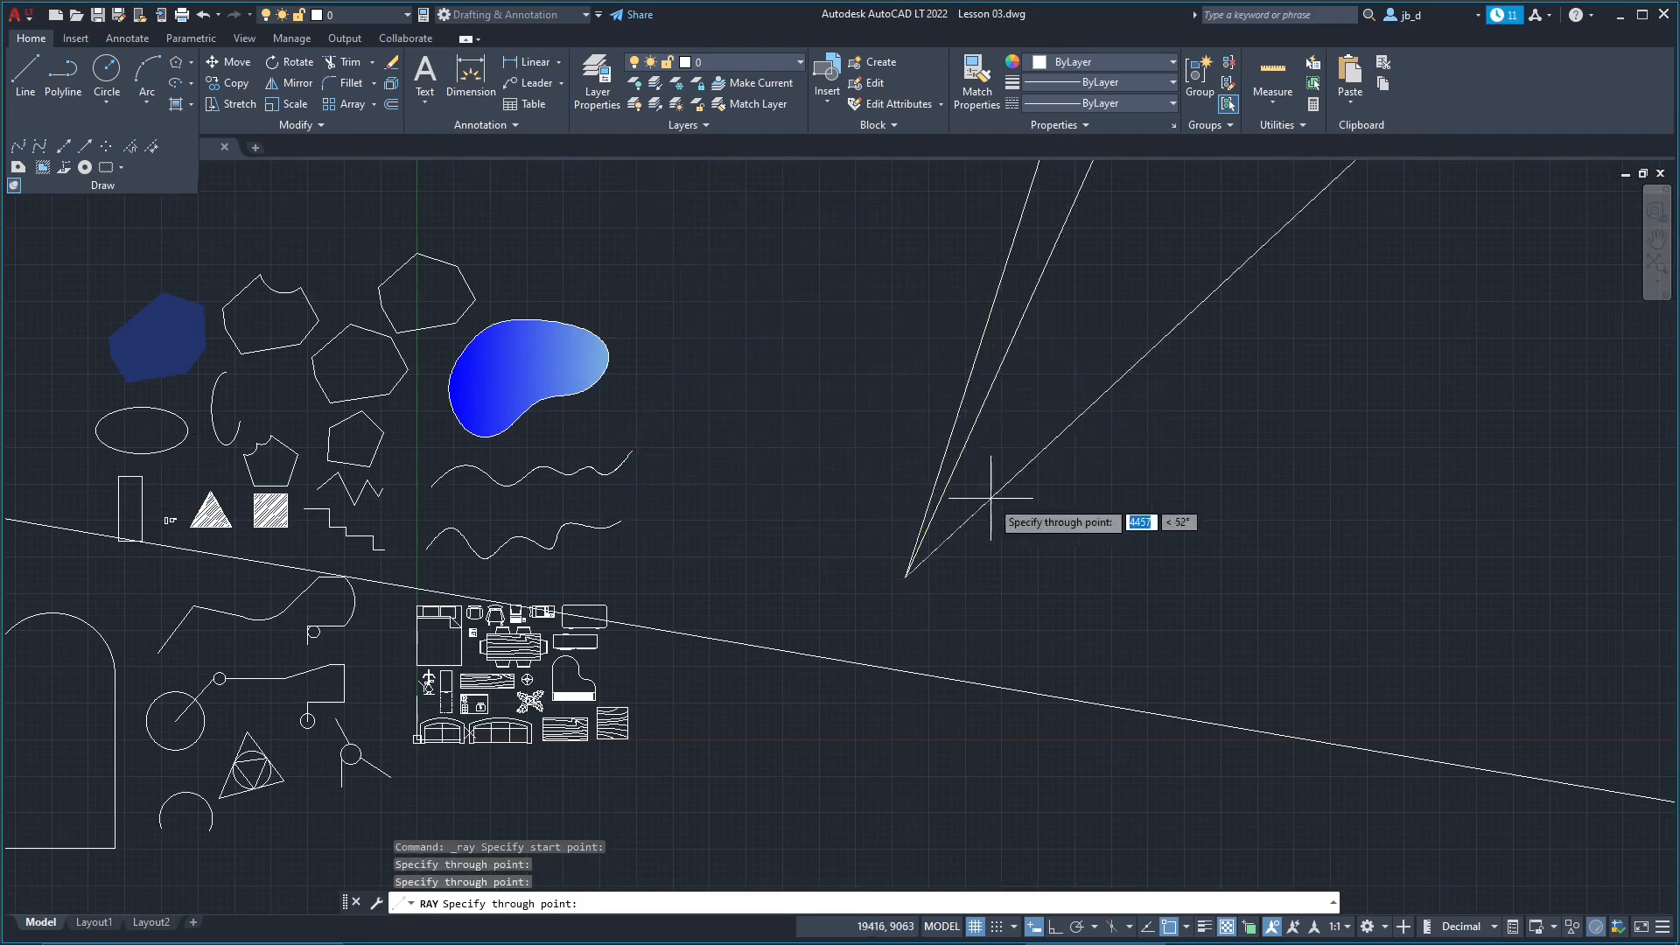
pyautogui.click(996, 499)
pyautogui.click(1001, 584)
pyautogui.click(1012, 632)
pyautogui.click(999, 674)
pyautogui.click(961, 725)
pyautogui.click(949, 742)
pyautogui.click(996, 681)
pyautogui.click(1004, 644)
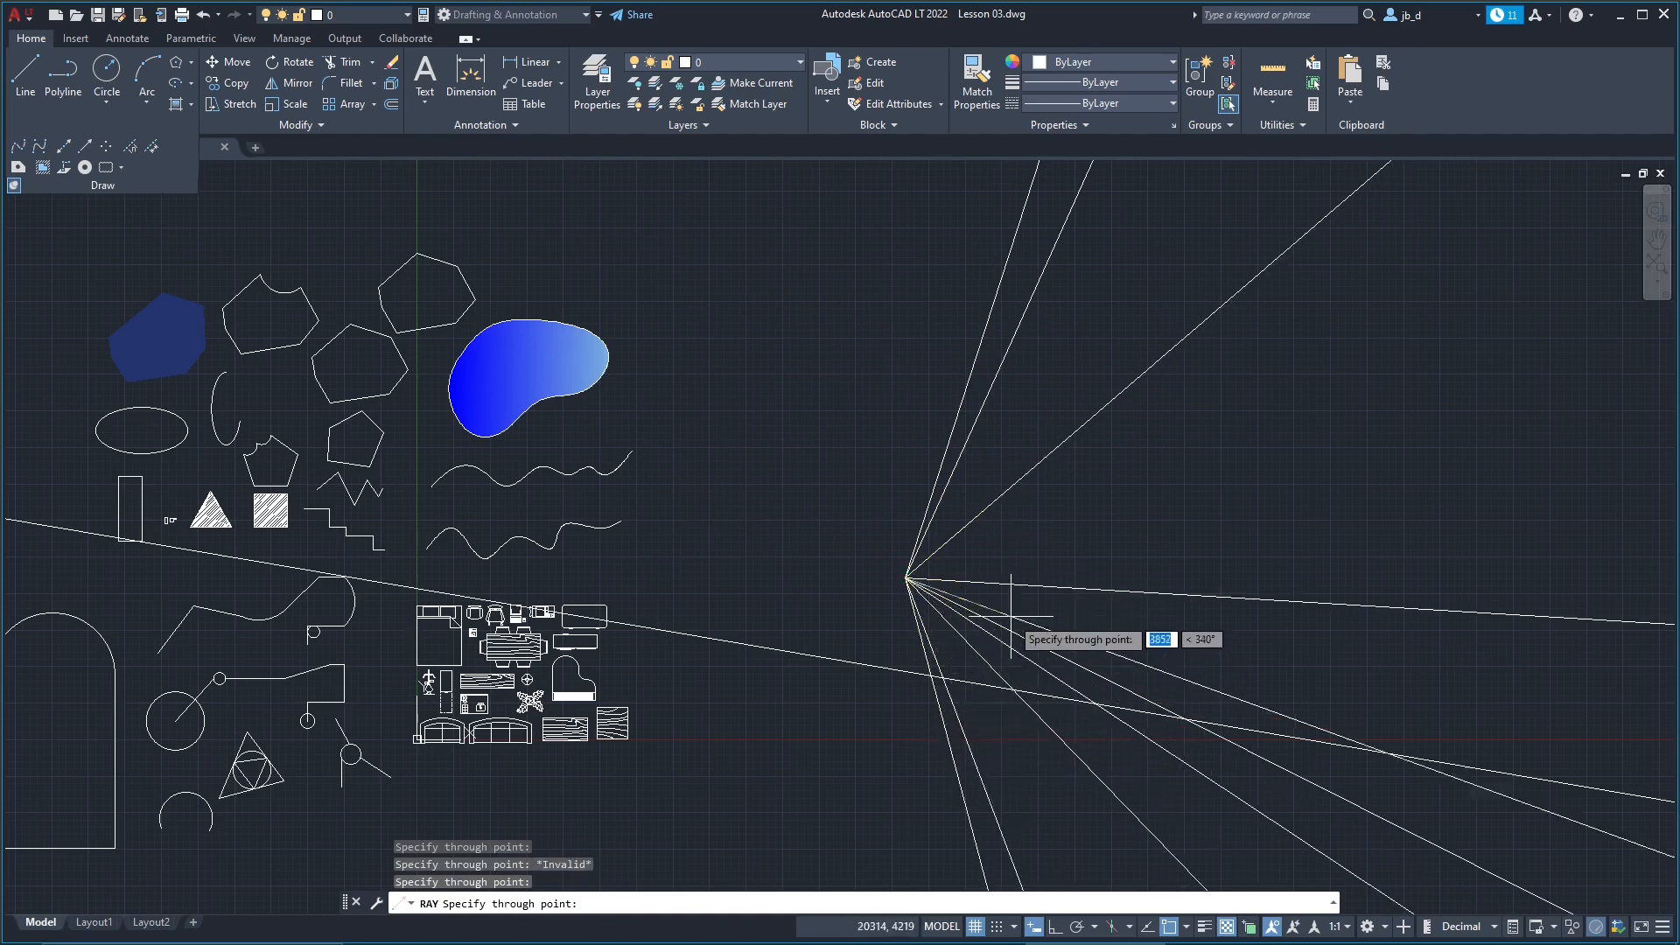
pyautogui.click(1011, 613)
pyautogui.click(1018, 579)
pyautogui.click(1037, 507)
pyautogui.click(1046, 427)
pyautogui.click(1054, 378)
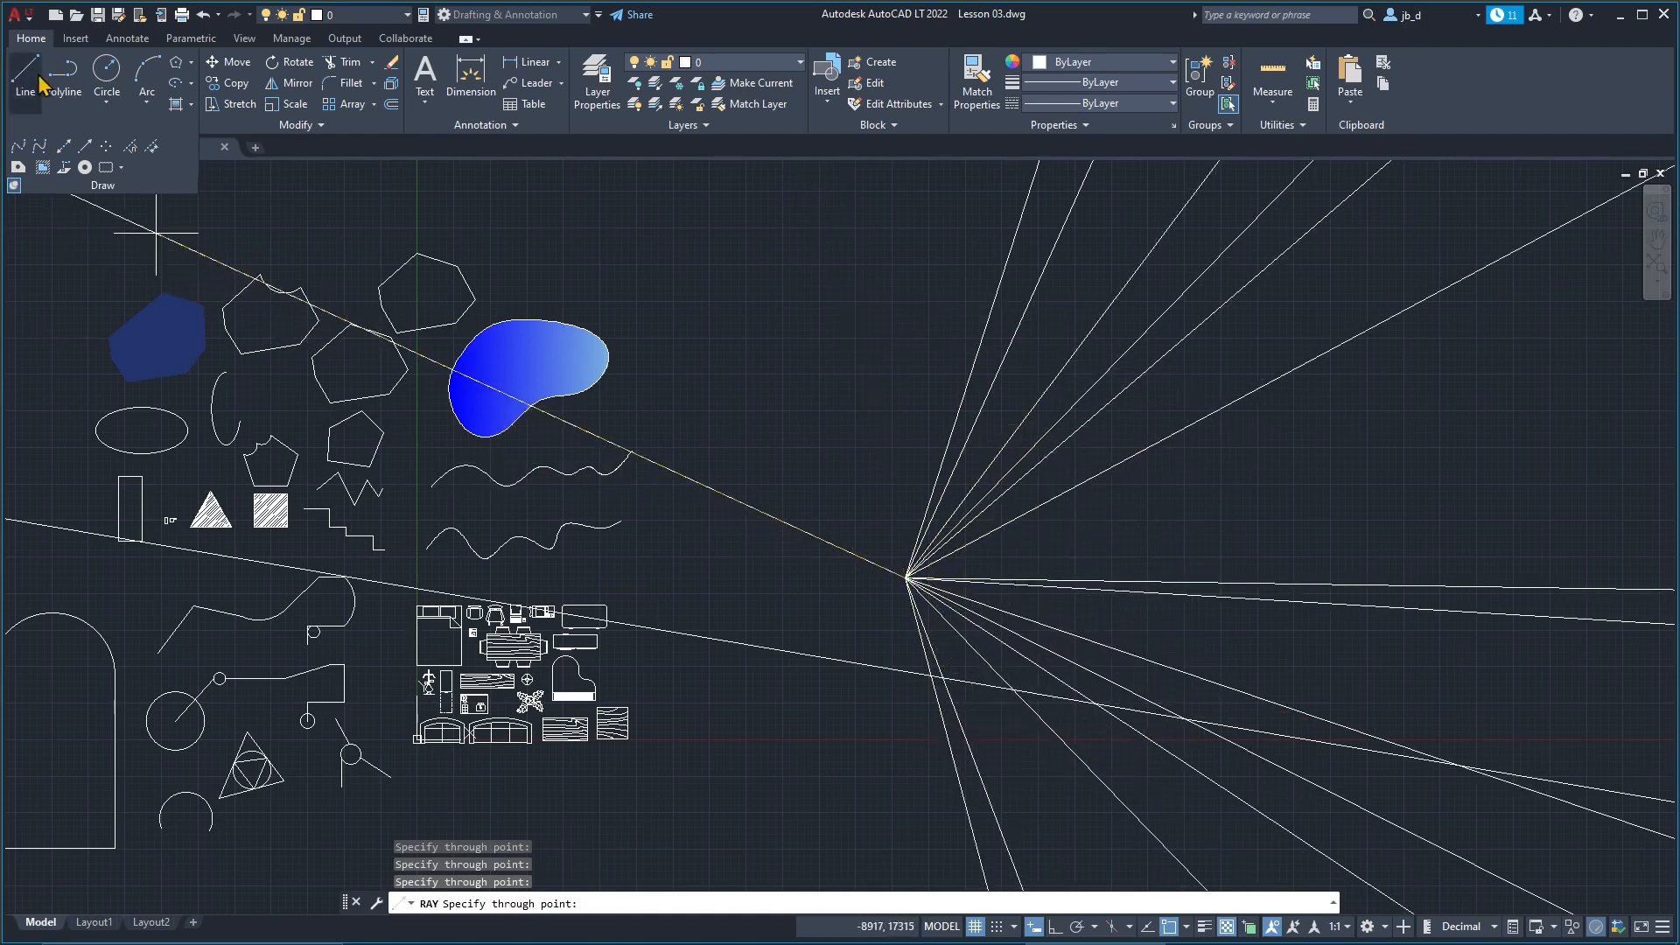
# Step: Place several scattered points in the empty area between the gradient-filled spline shape and the ray fan
pyautogui.click(105, 147)
pyautogui.moveTo(497, 393); pyautogui.dragTo(613, 405, button='middle')
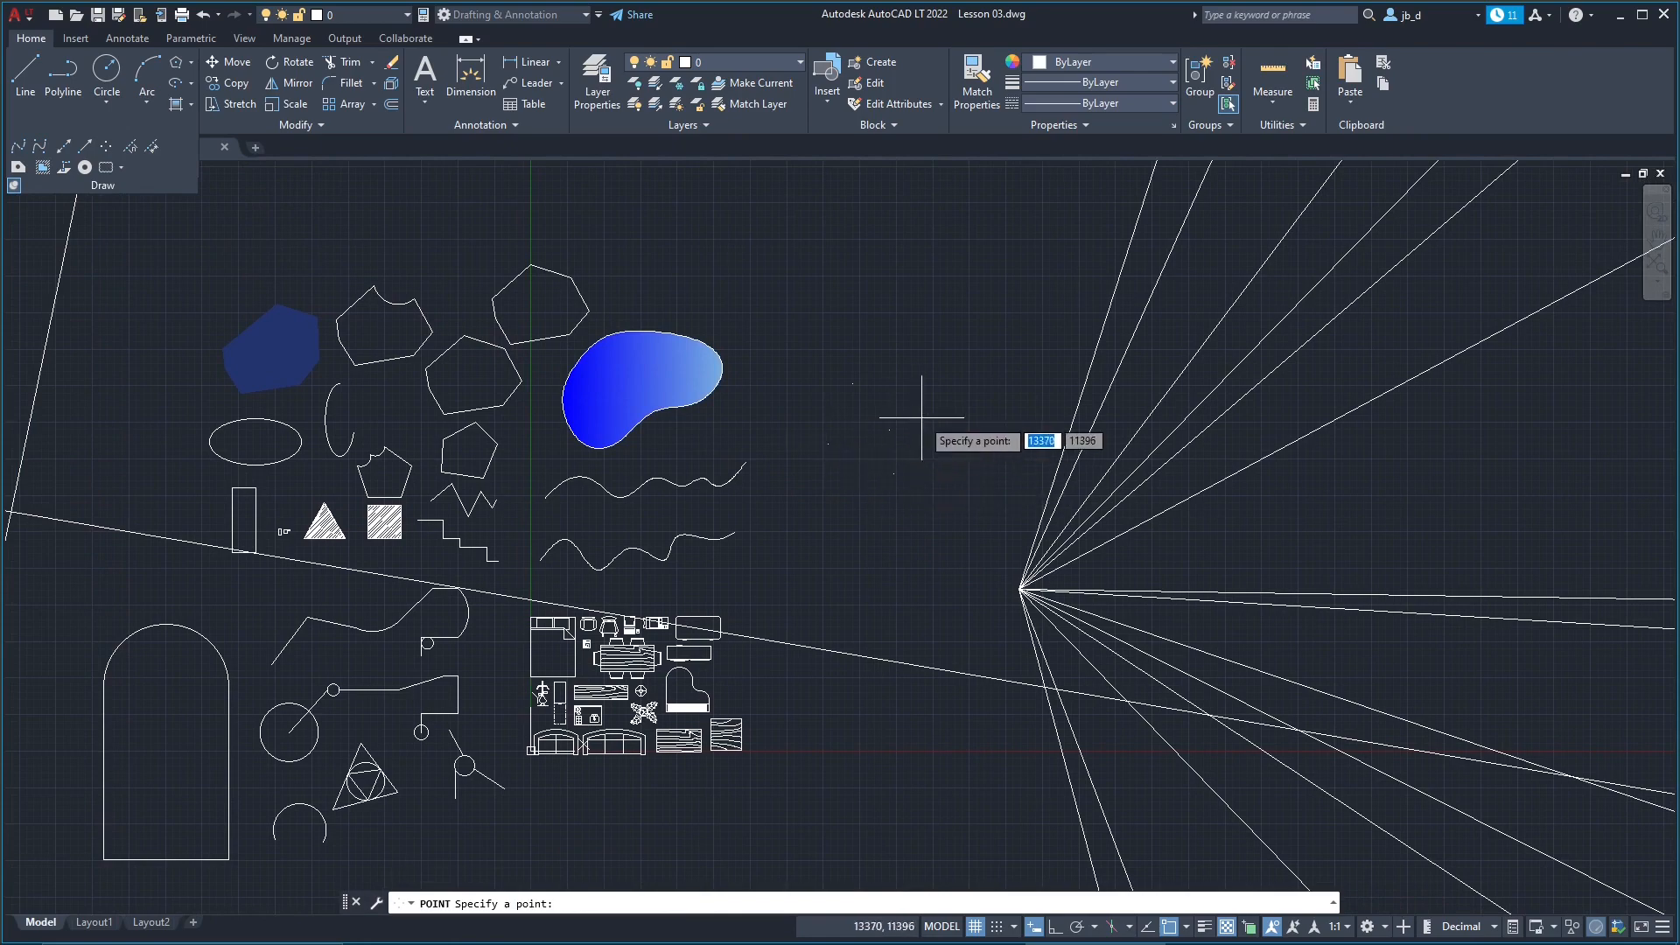
pyautogui.scroll(2, 884, 405)
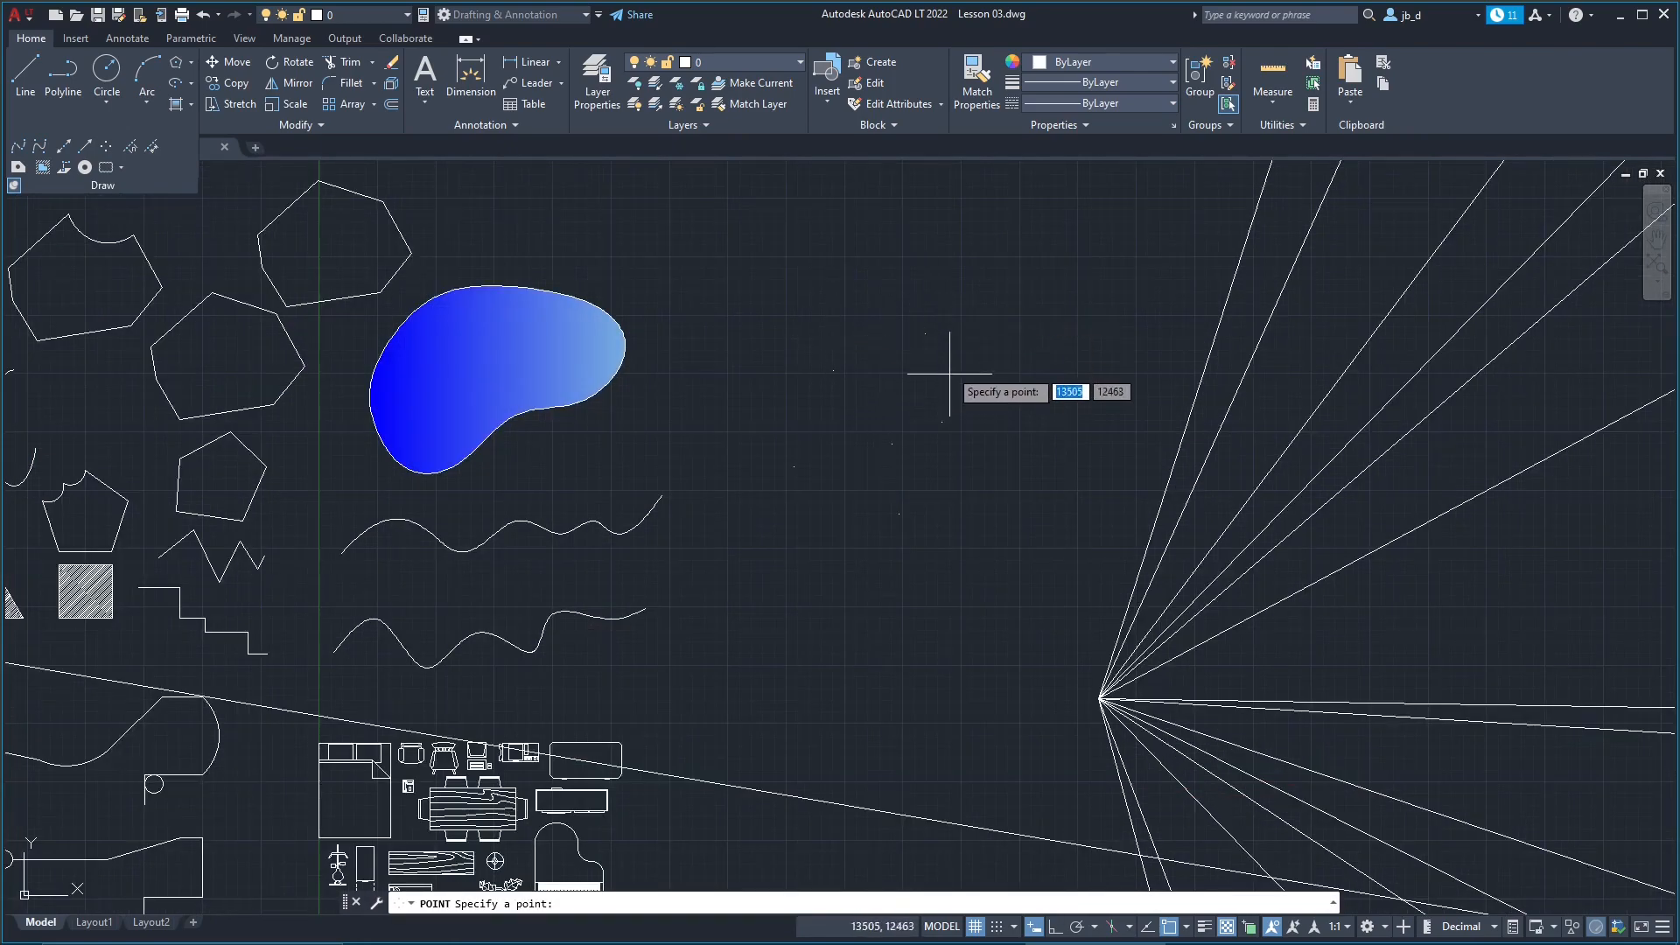
pyautogui.click(924, 334)
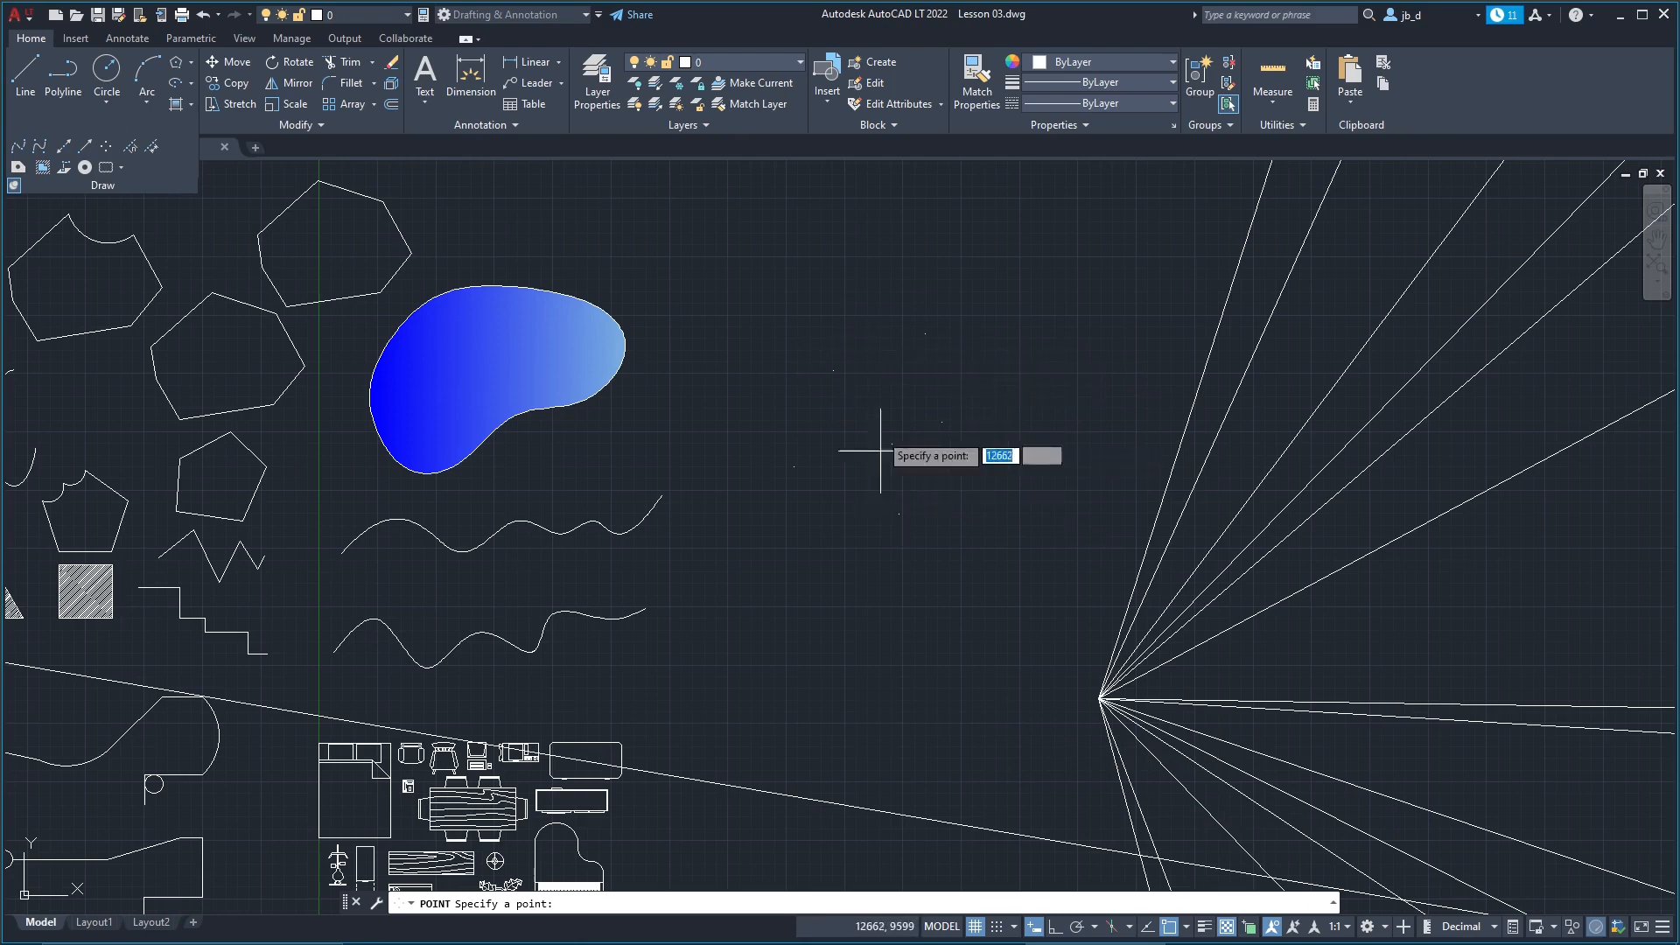
pyautogui.moveTo(745, 397); pyautogui.dragTo(790, 449, button='middle')
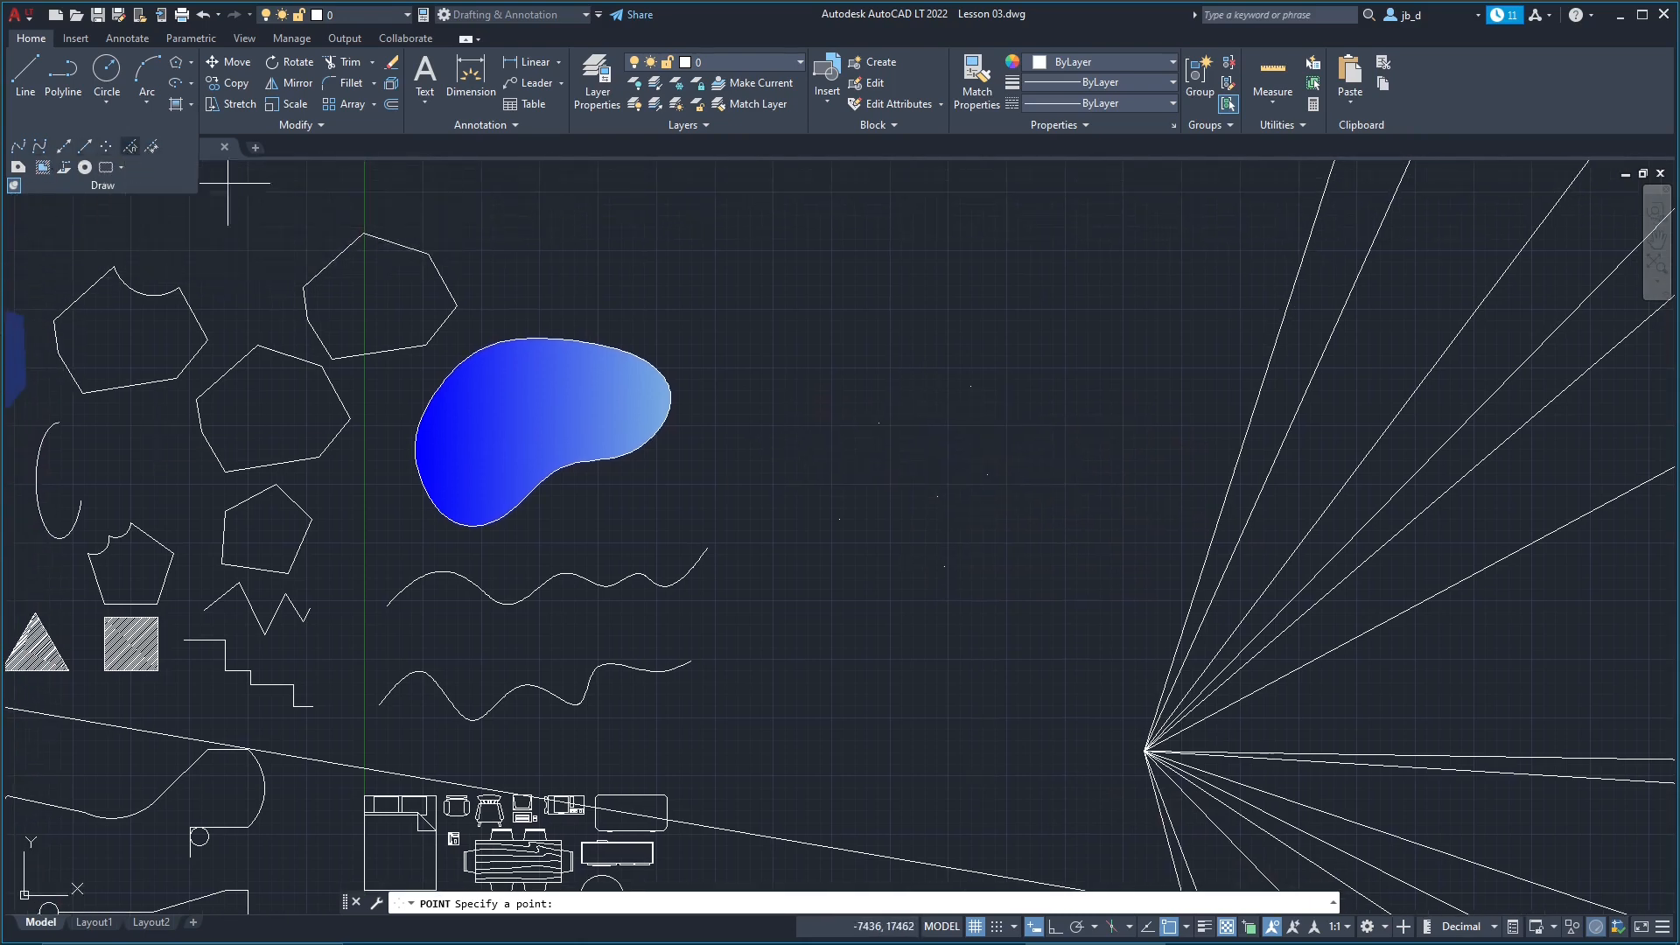
pyautogui.click(24, 79)
pyautogui.moveTo(559, 357); pyautogui.dragTo(491, 492, button='middle')
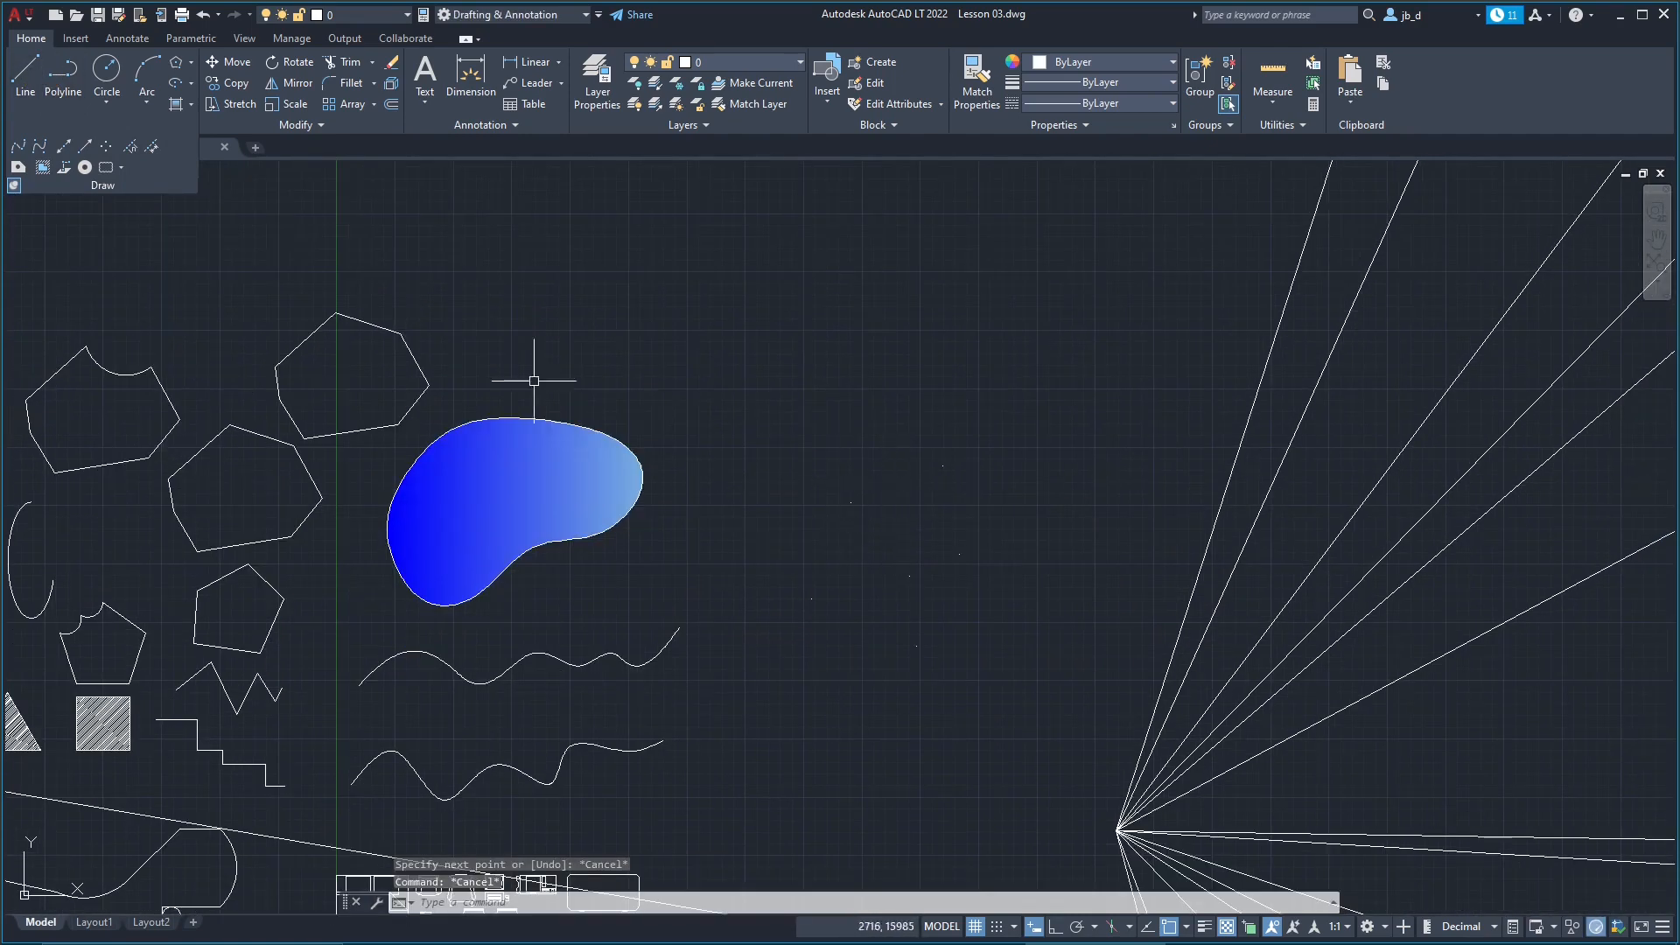
pyautogui.click(25, 75)
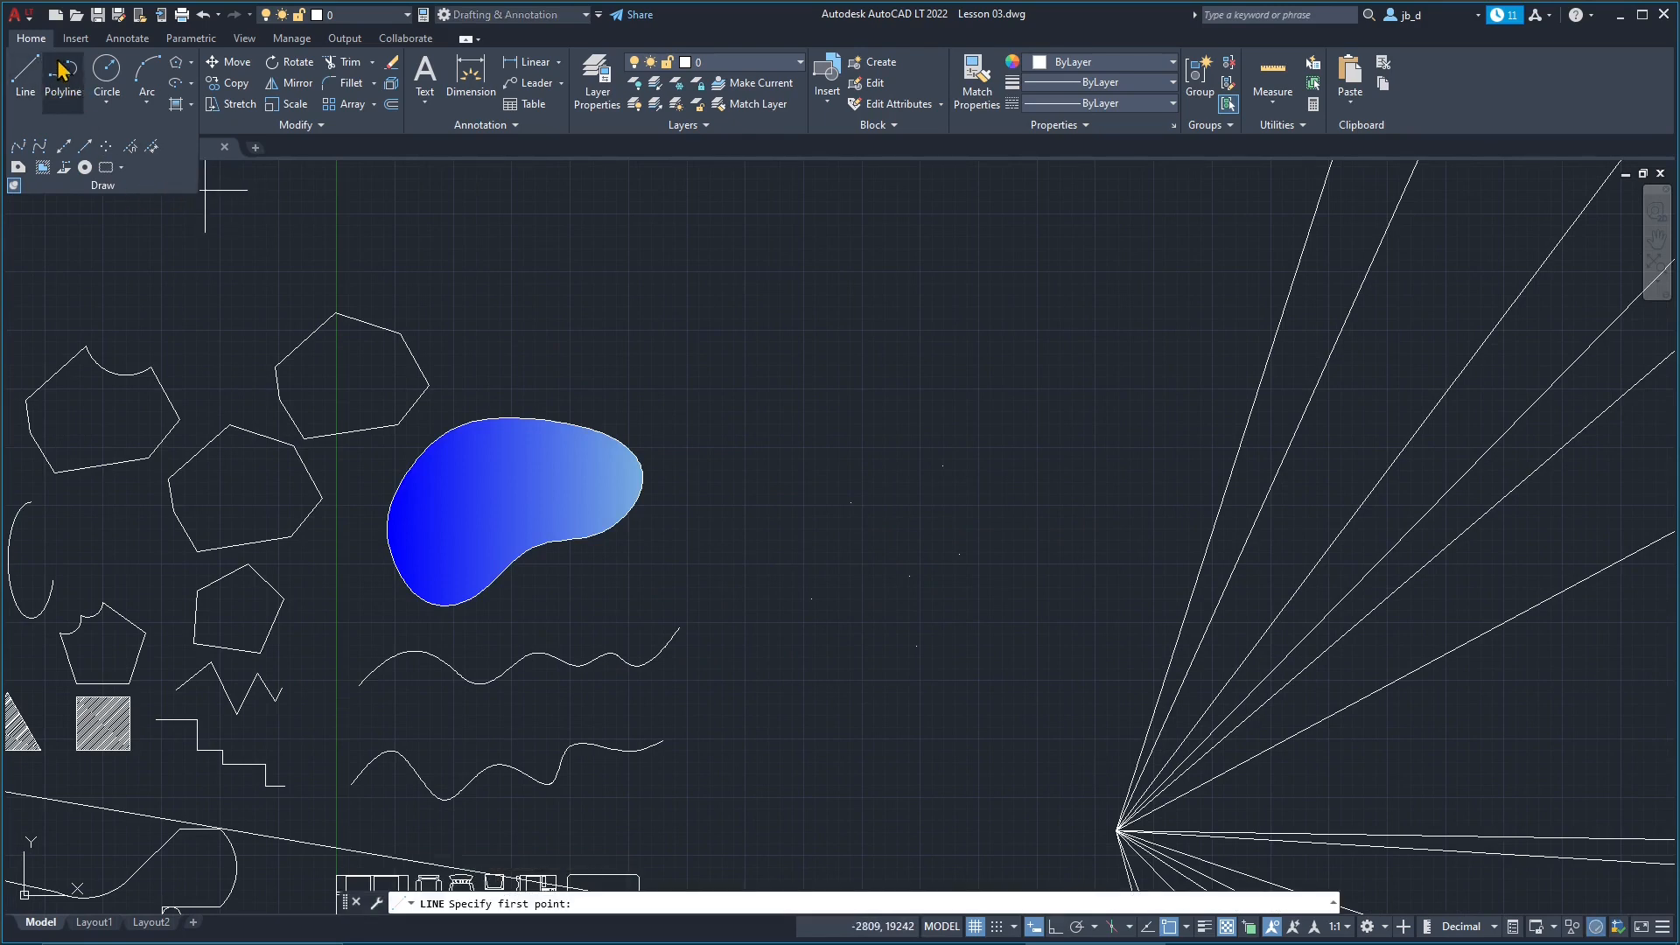
# Step: Draw a 3-Point circle through three of the scattered points in the empty area beside the gradient-filled shape
pyautogui.scroll(2, 840, 657)
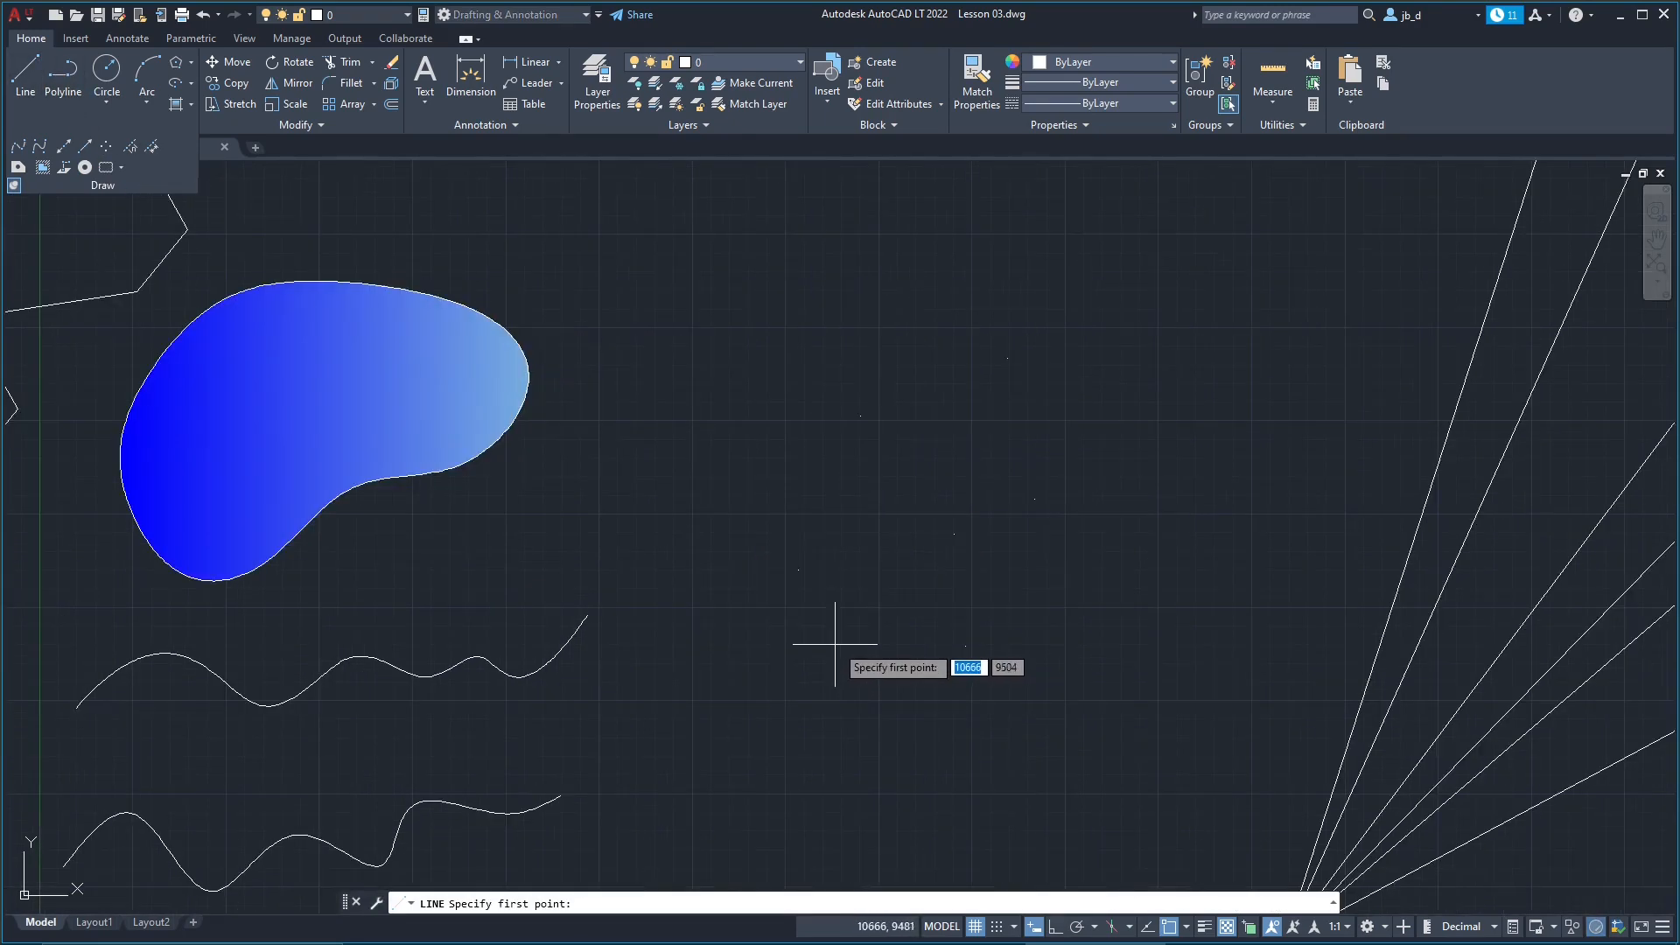
pyautogui.moveTo(856, 491); pyautogui.dragTo(861, 513, button='middle')
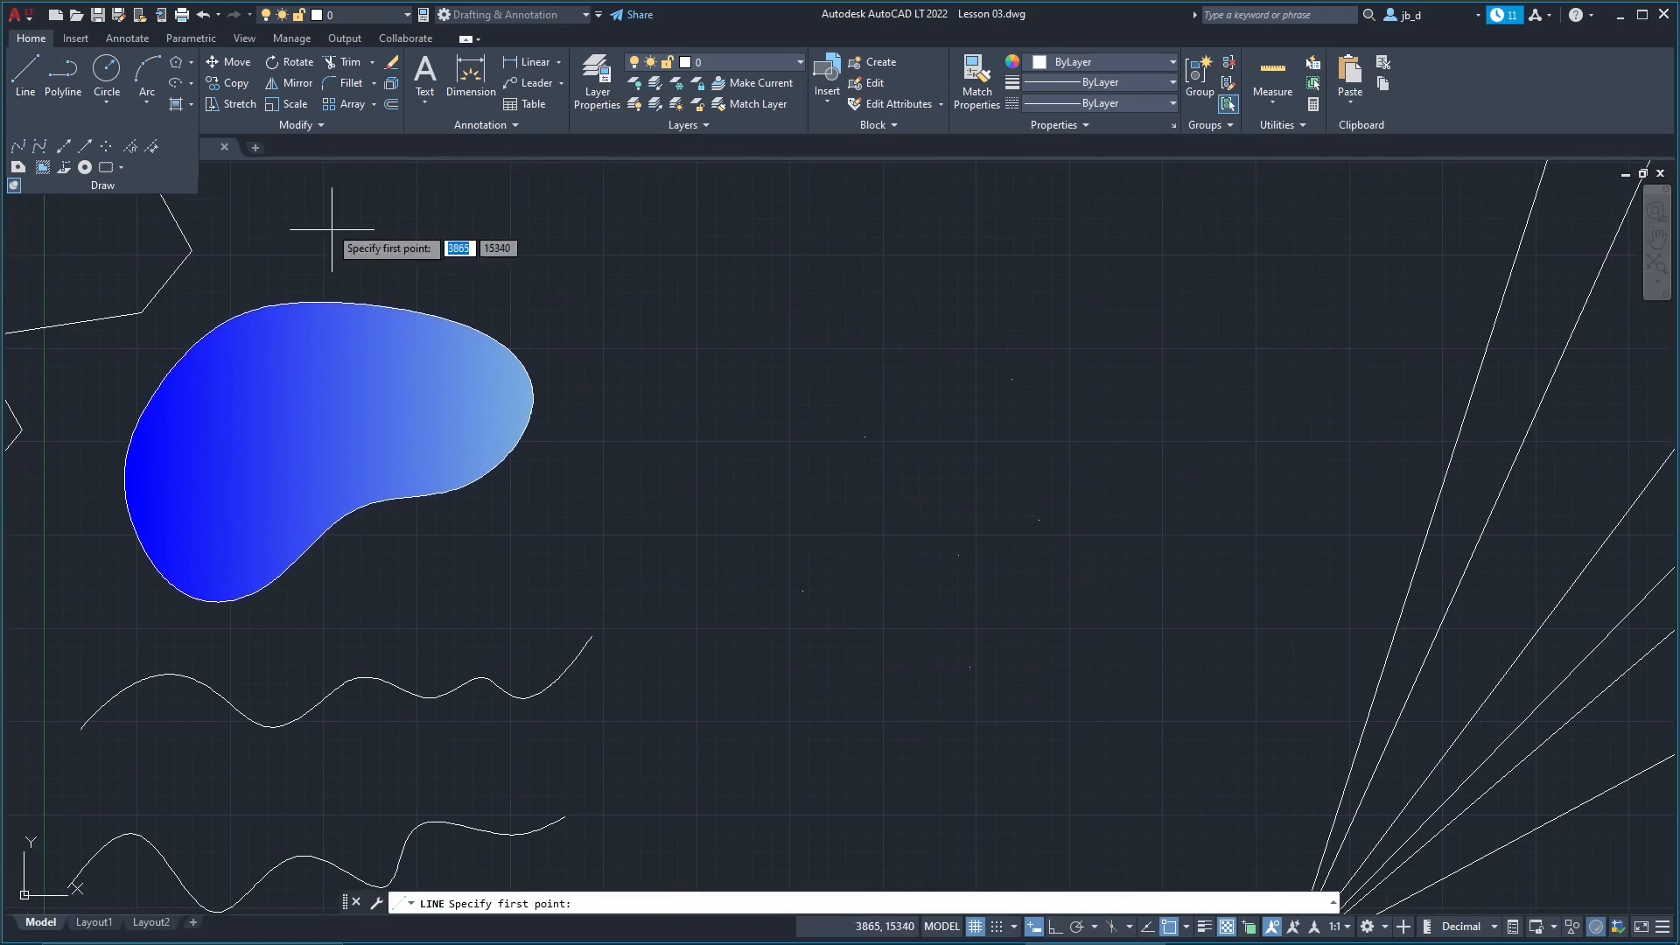
pyautogui.click(106, 103)
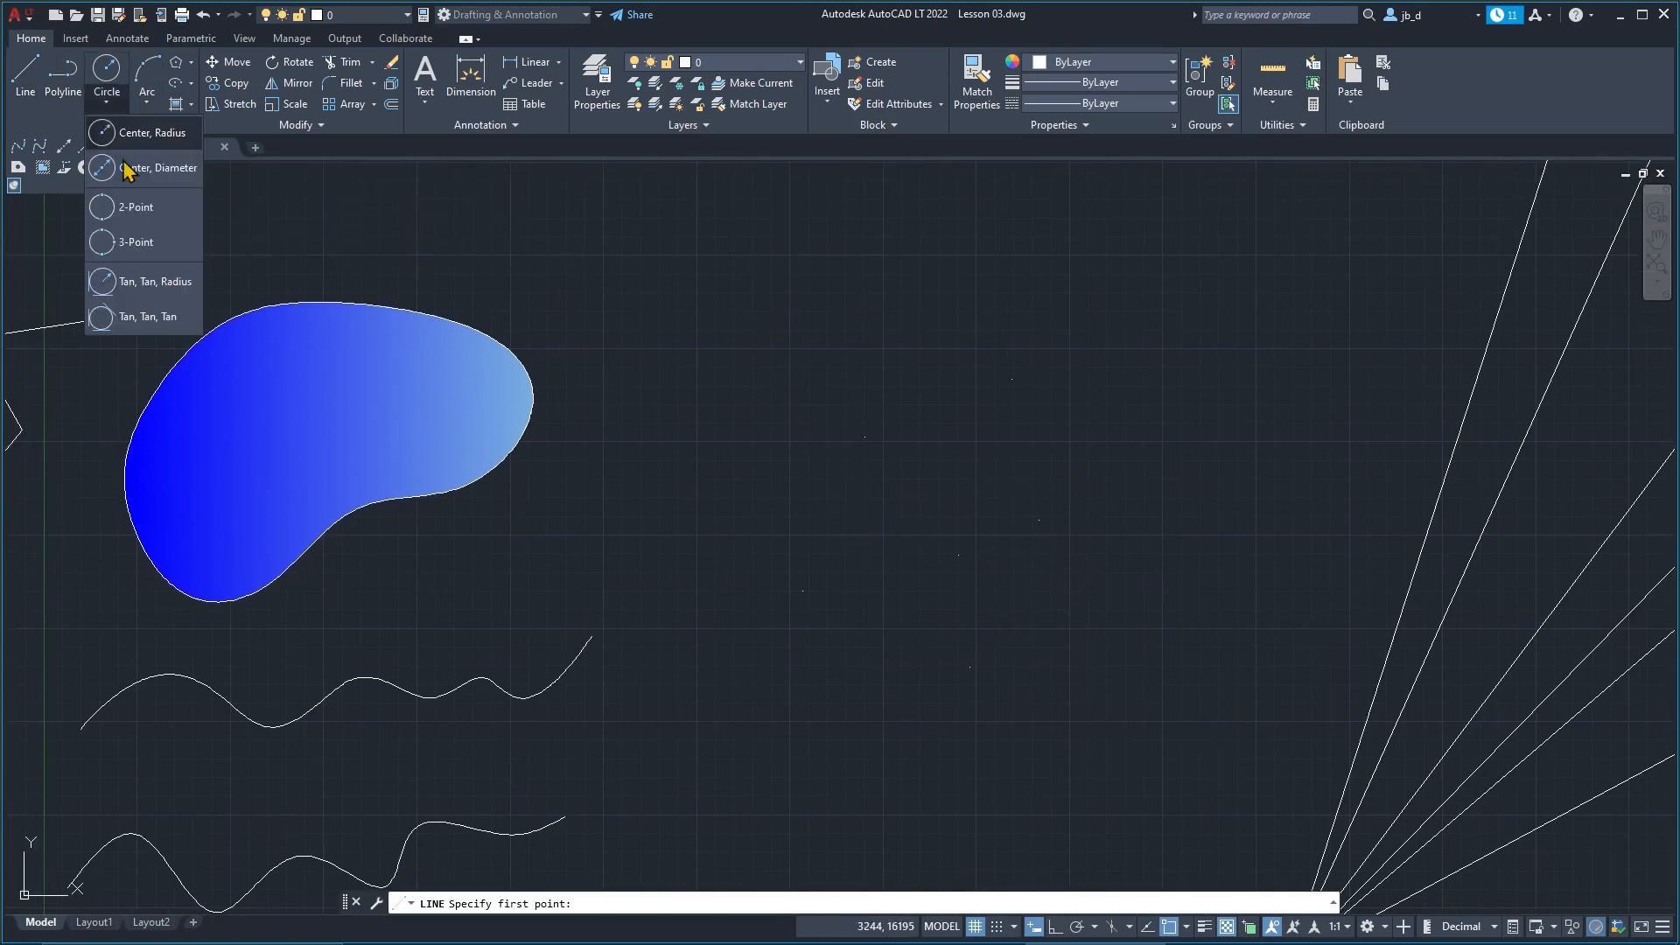
pyautogui.click(151, 245)
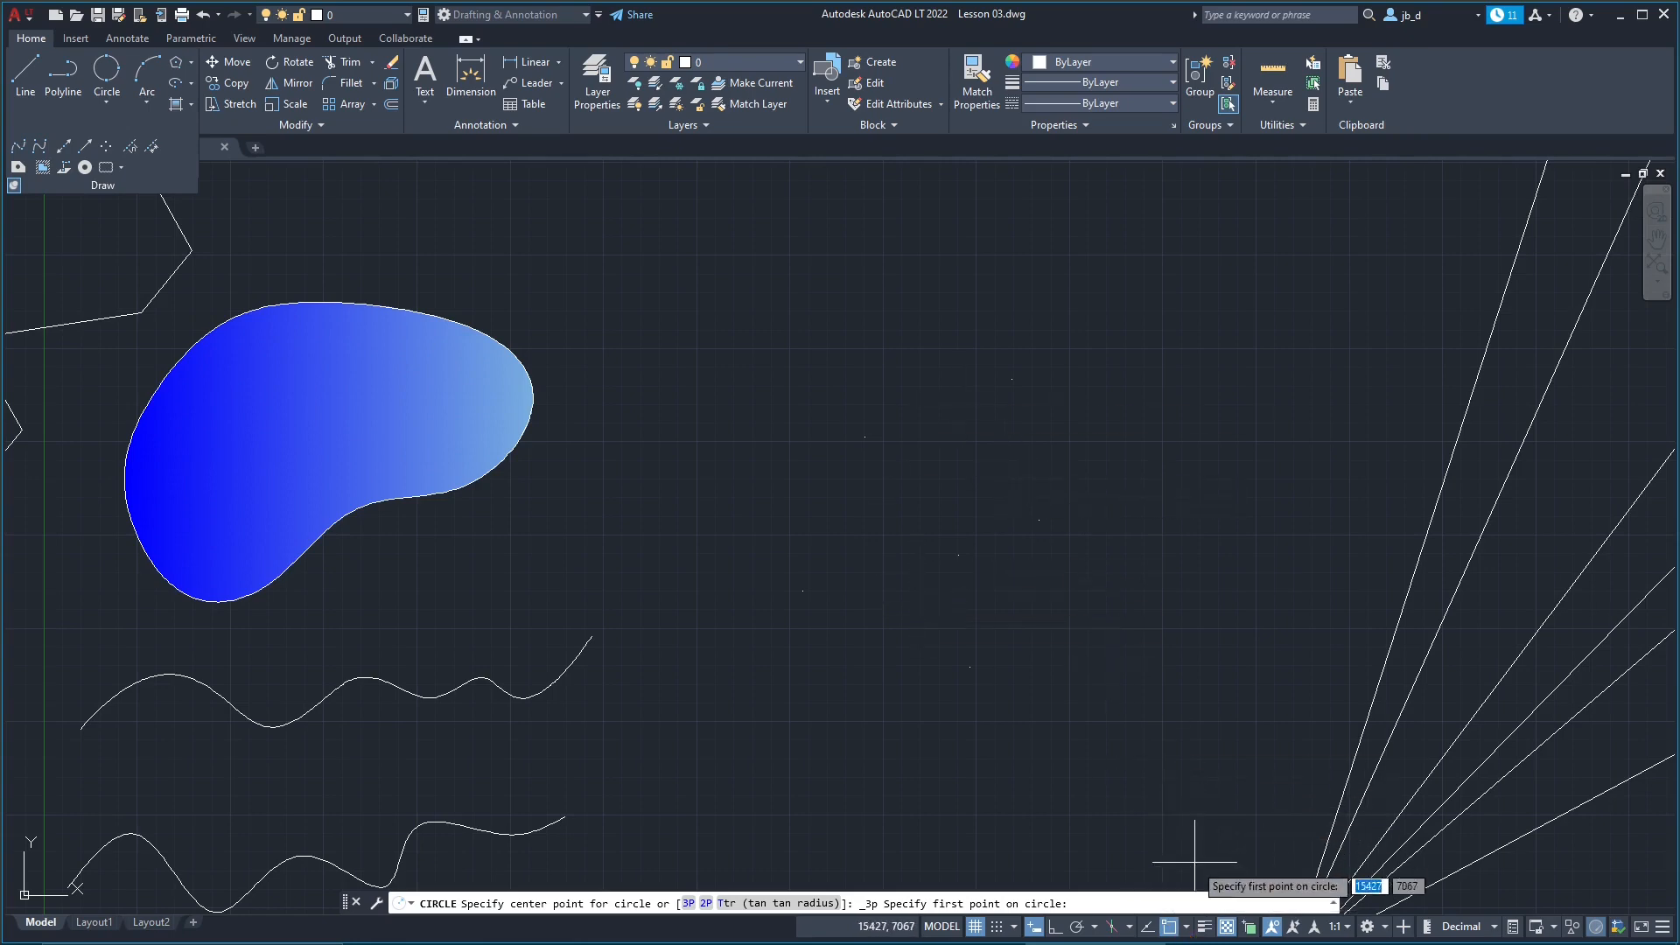
pyautogui.click(1187, 926)
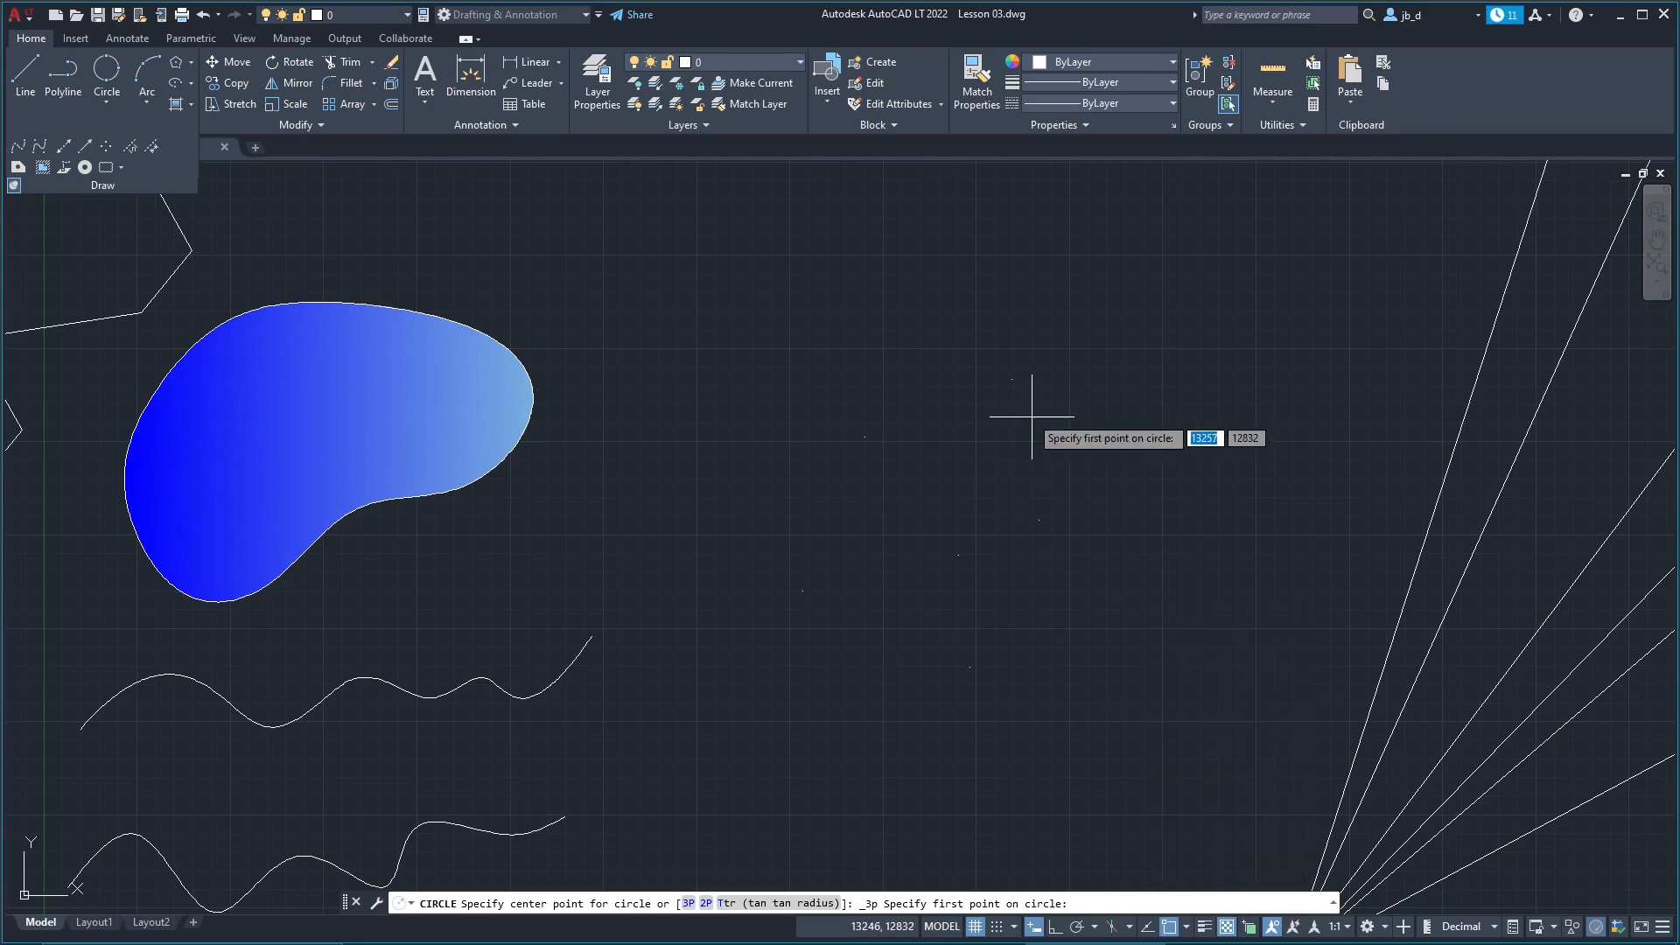
pyautogui.click(1012, 378)
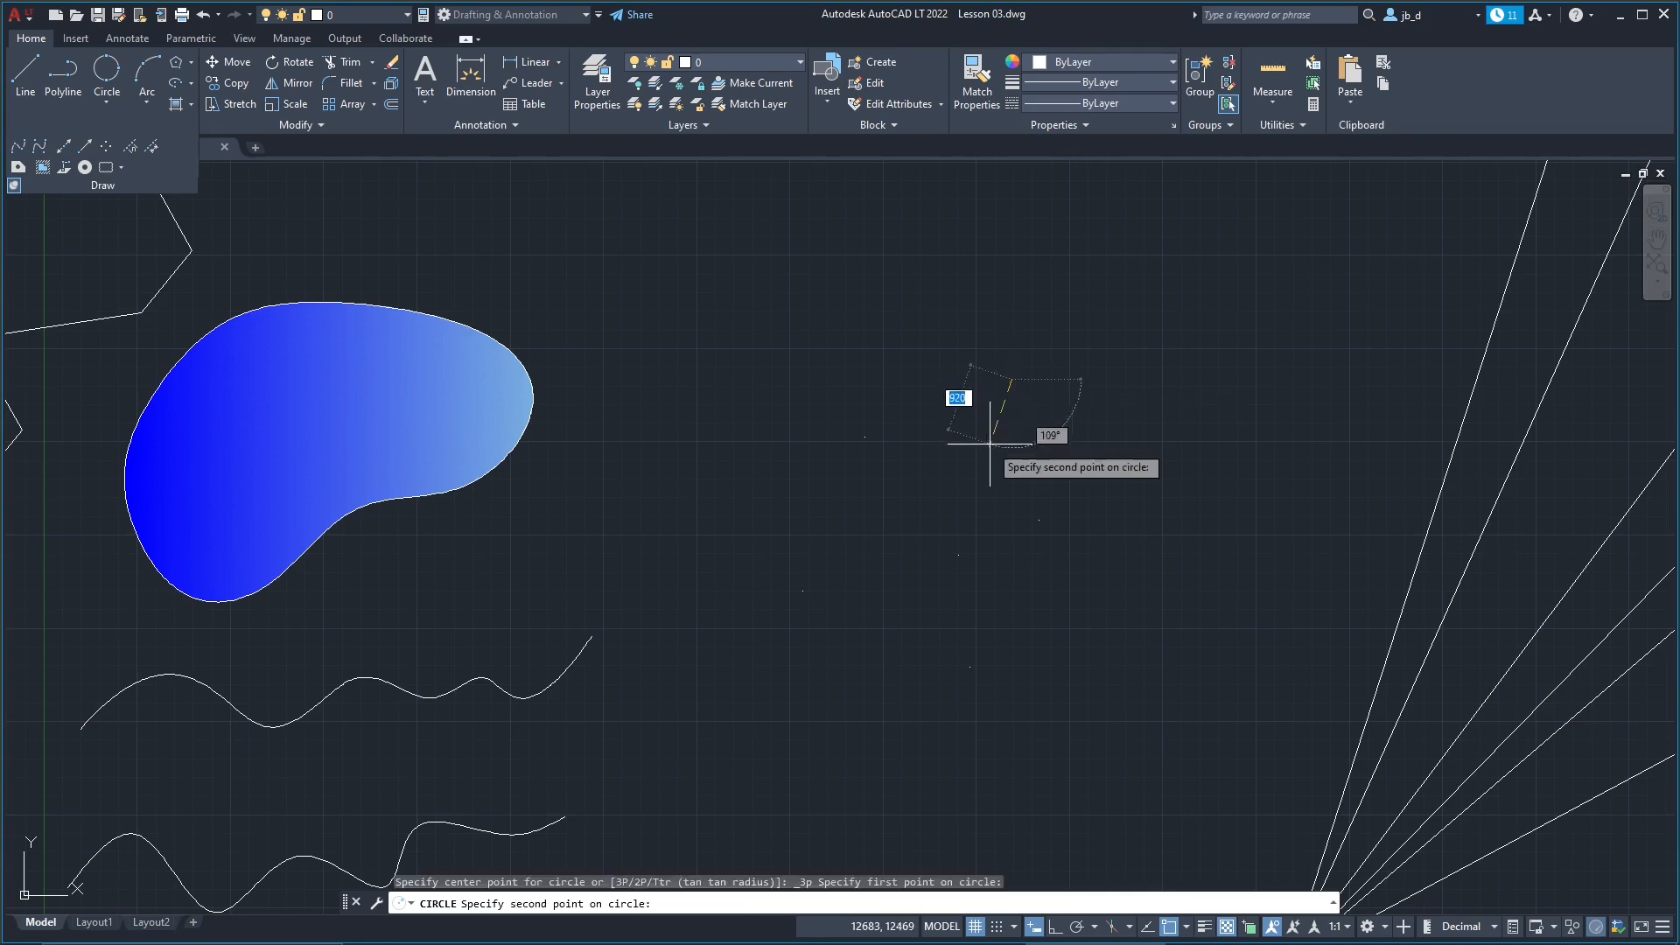
pyautogui.click(864, 437)
pyautogui.click(950, 554)
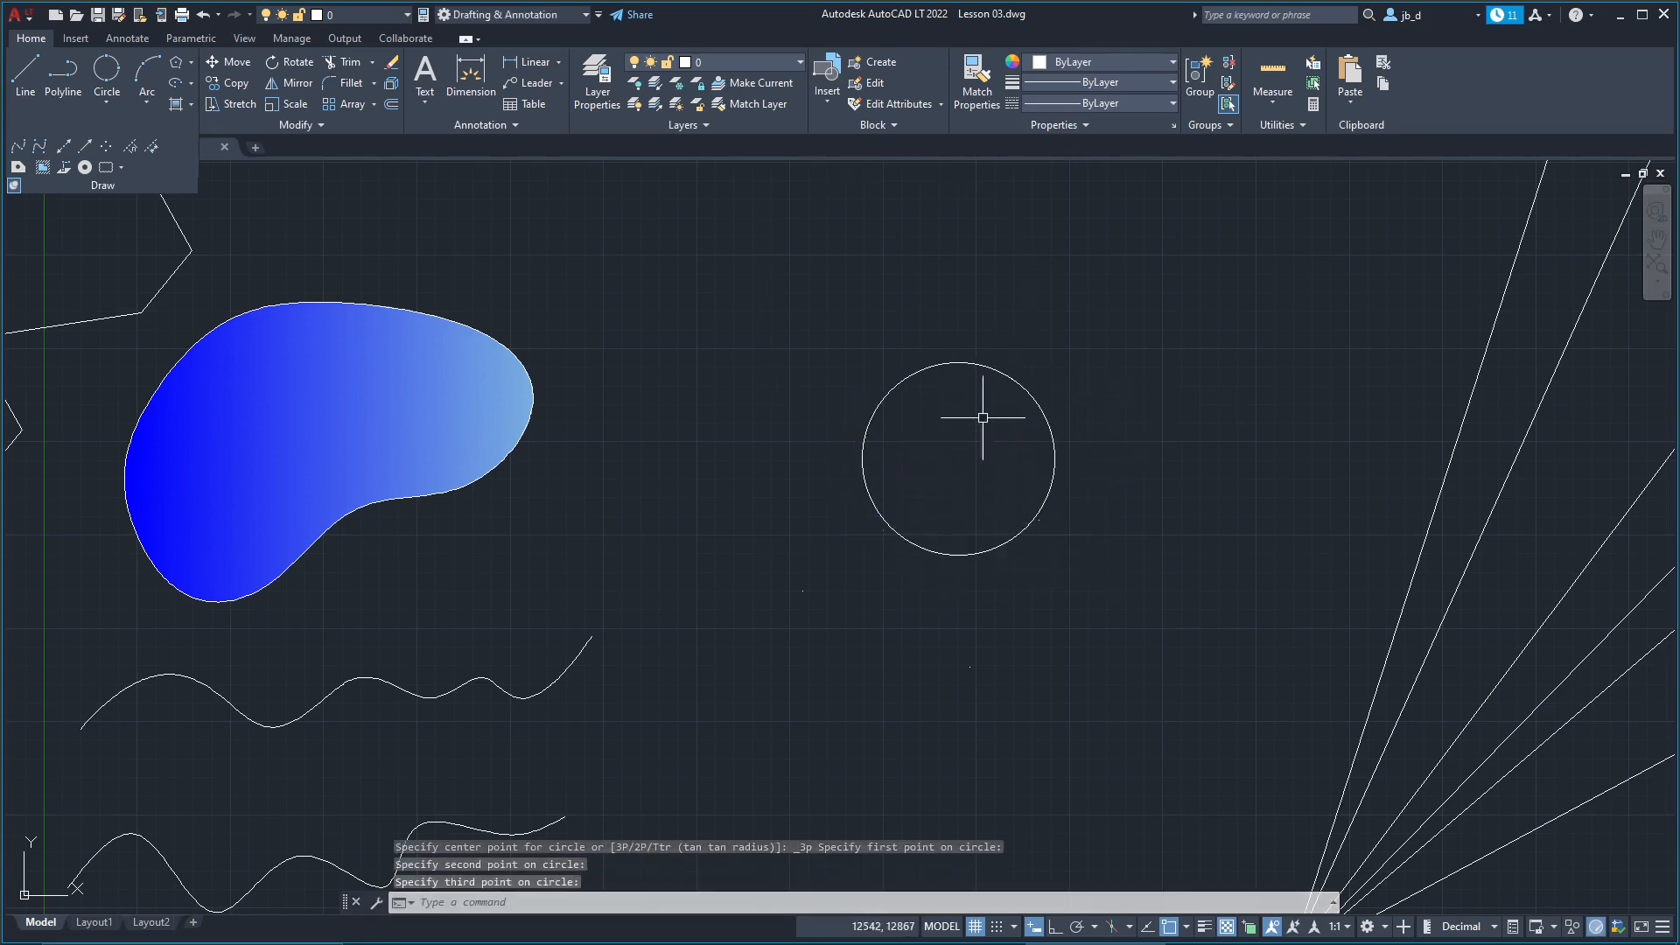
# Step: Divide the upper open spline below the gradient-filled shape into 7 equal segments with point markers
pyautogui.moveTo(406, 335); pyautogui.dragTo(539, 378, button='middle')
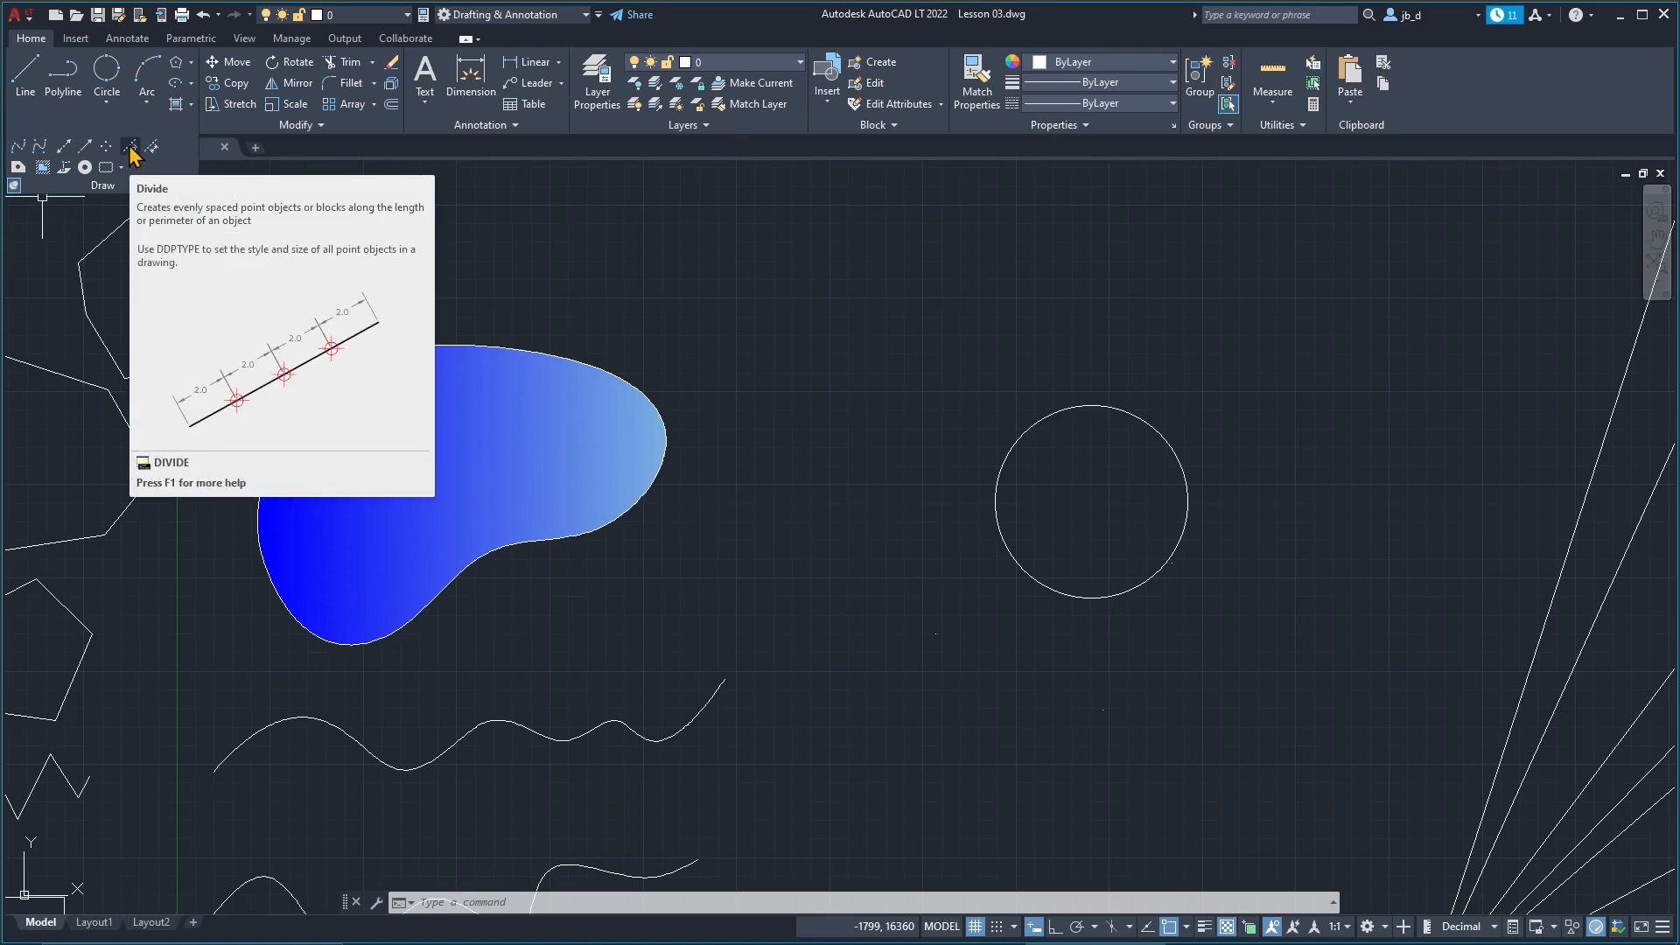
pyautogui.moveTo(513, 581); pyautogui.dragTo(675, 387, button='middle')
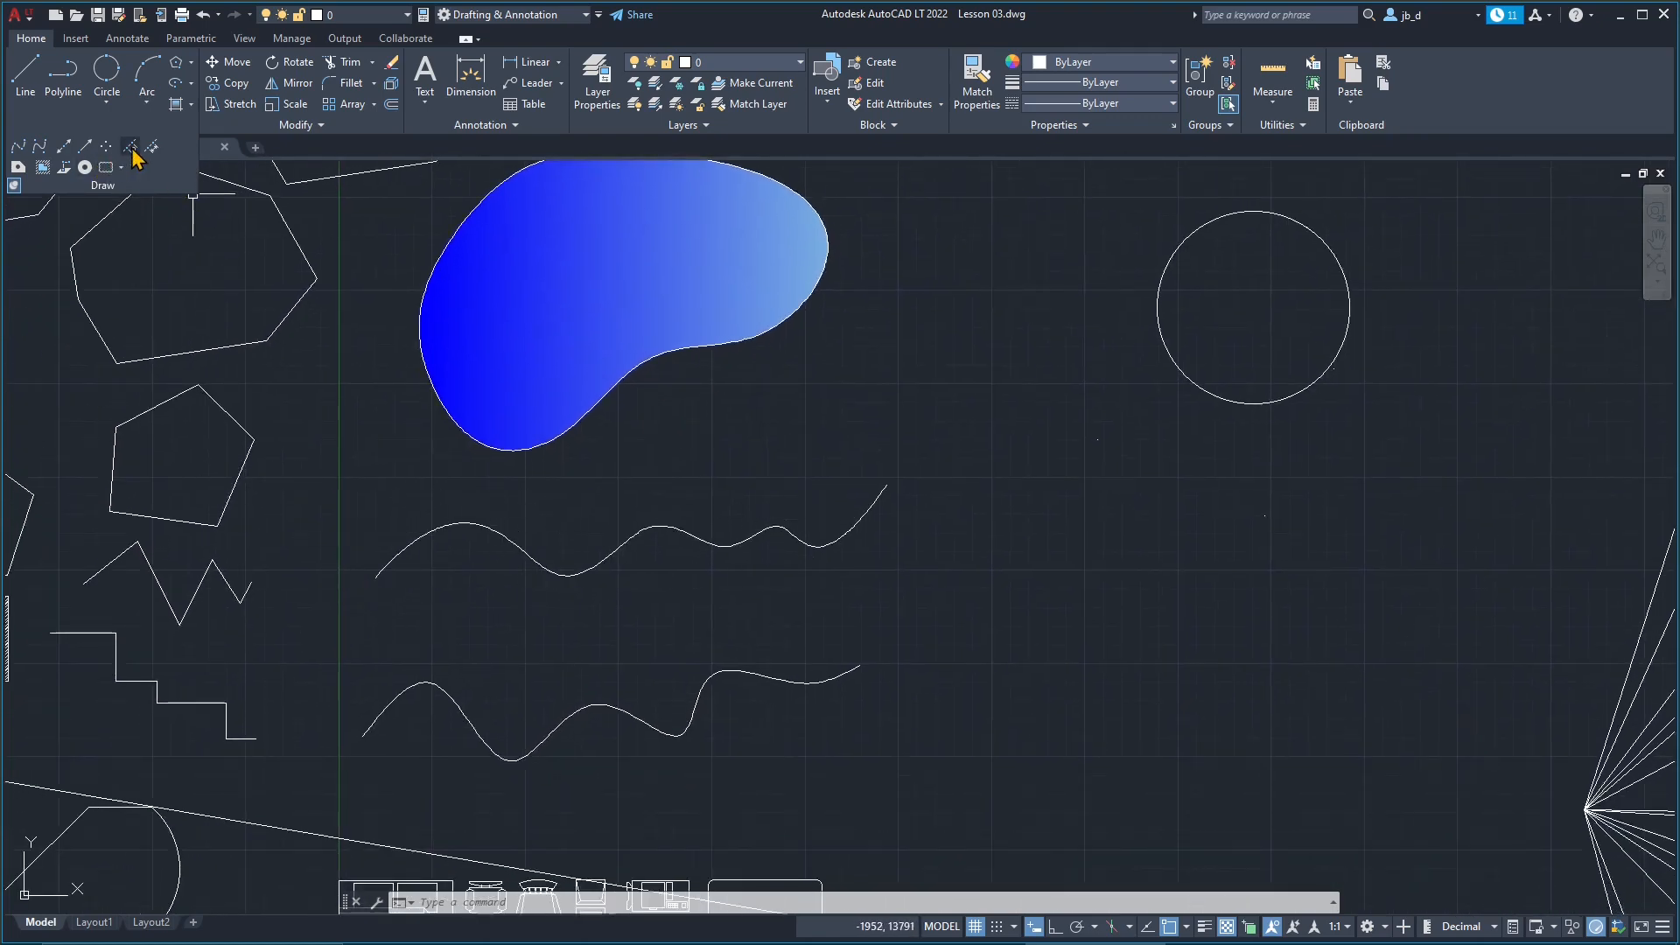
pyautogui.moveTo(318, 526)
pyautogui.mouseDown(button='middle')
pyautogui.moveTo(371, 558)
pyautogui.moveTo(440, 548)
pyautogui.mouseUp(button='middle')
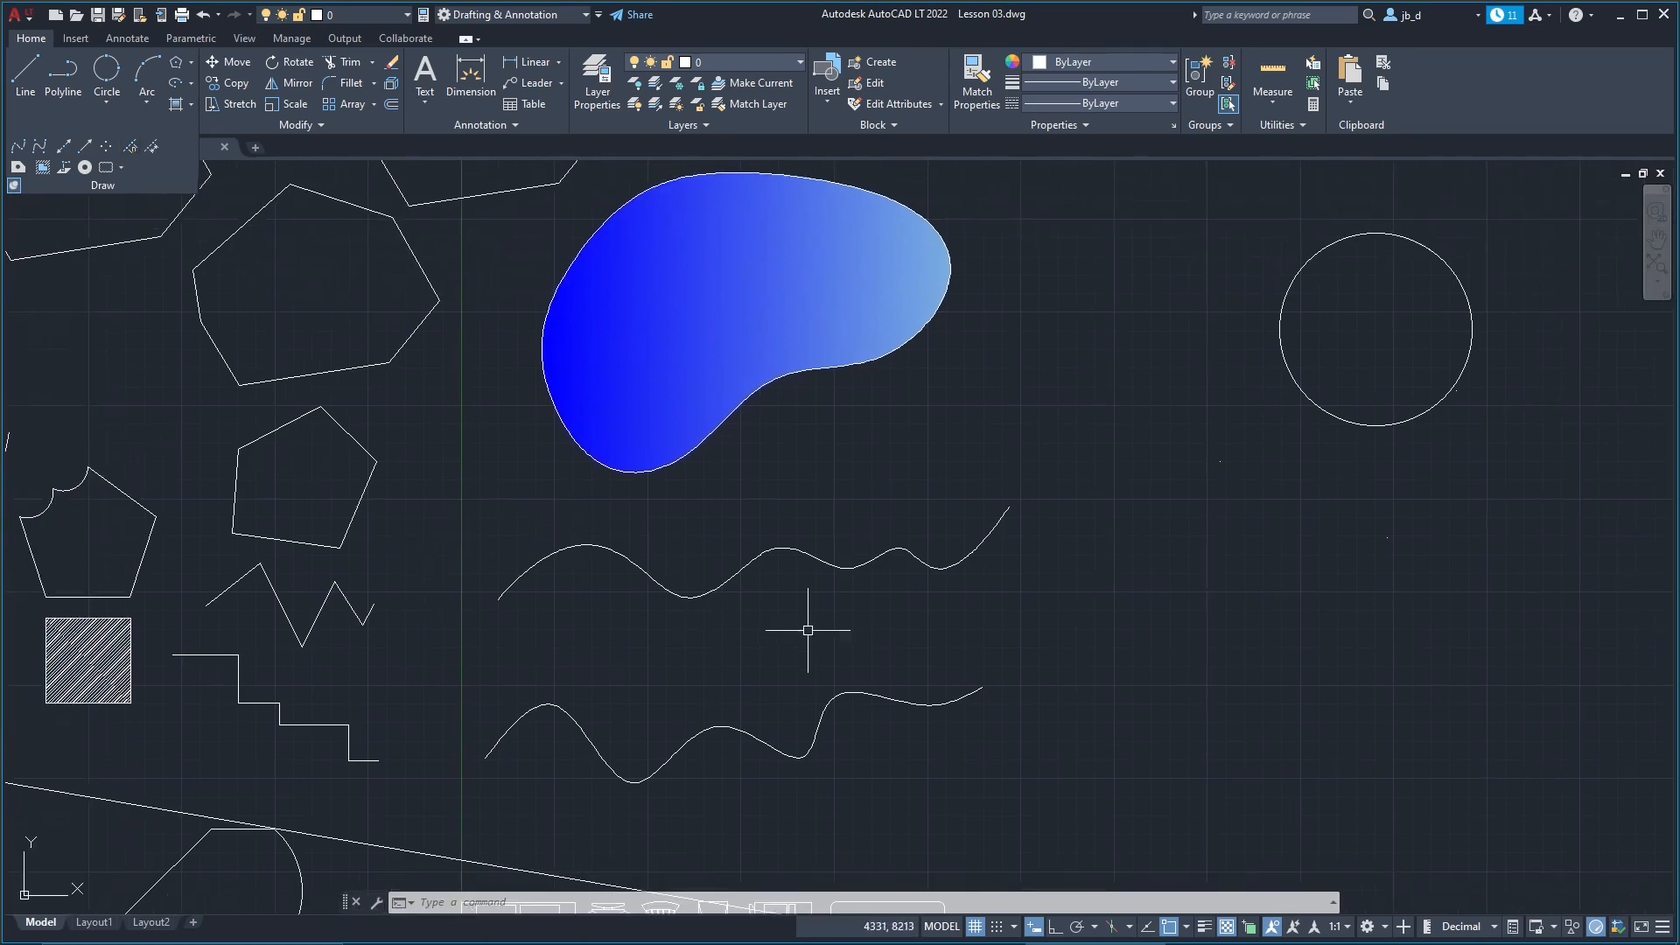
pyautogui.click(687, 598)
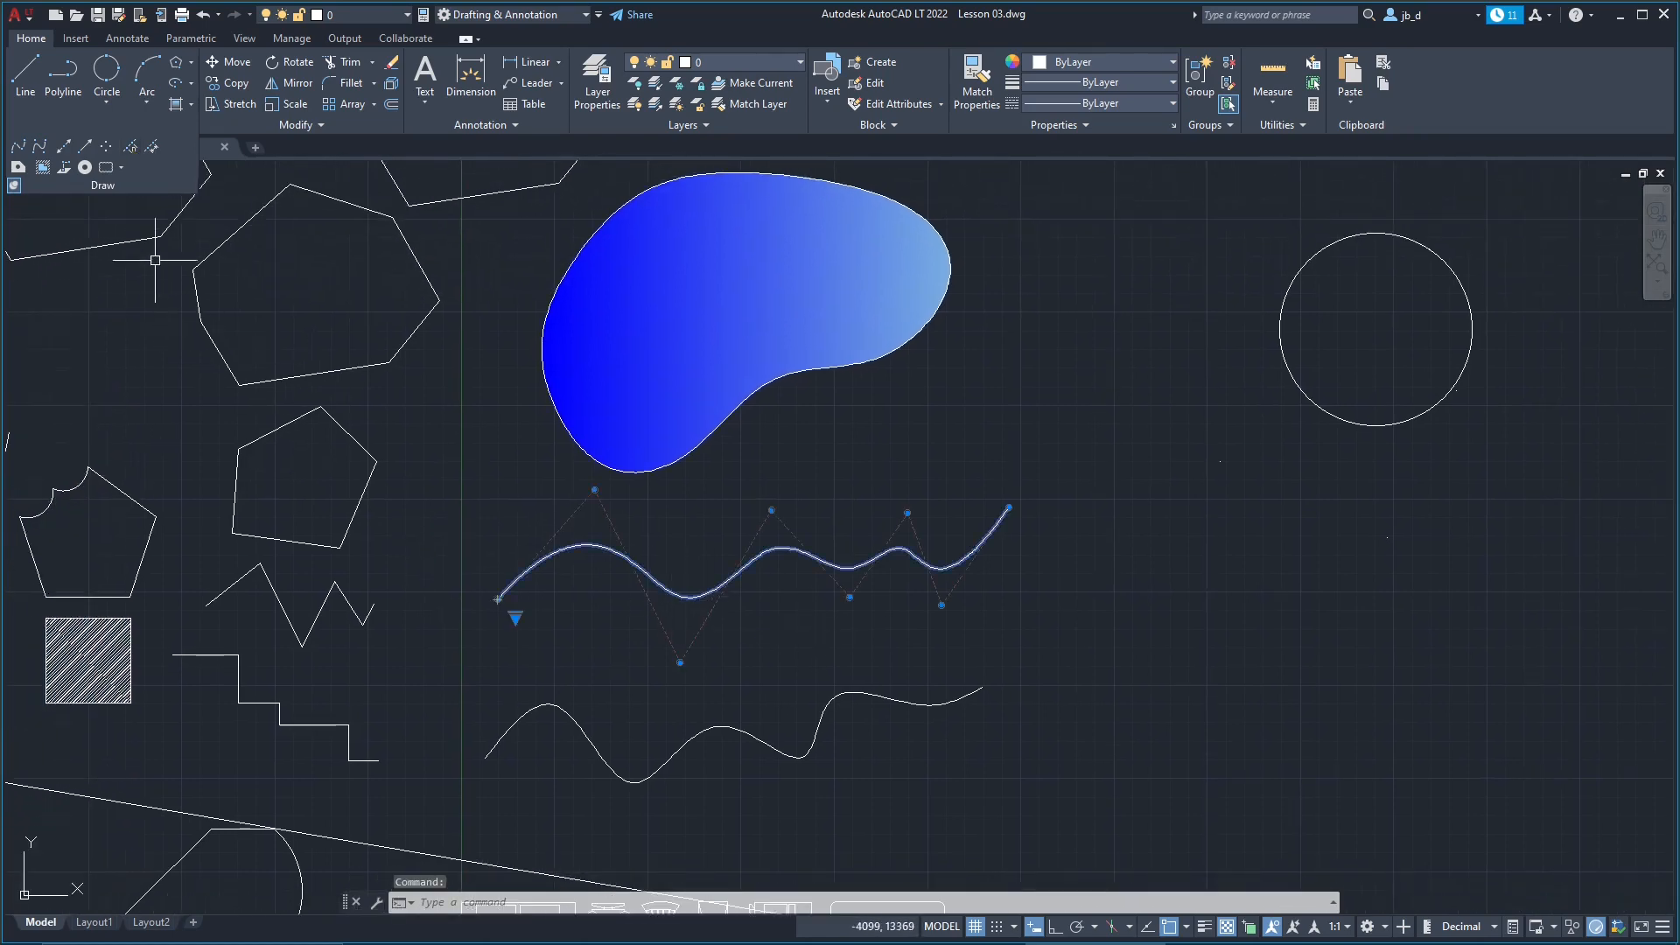
pyautogui.click(131, 149)
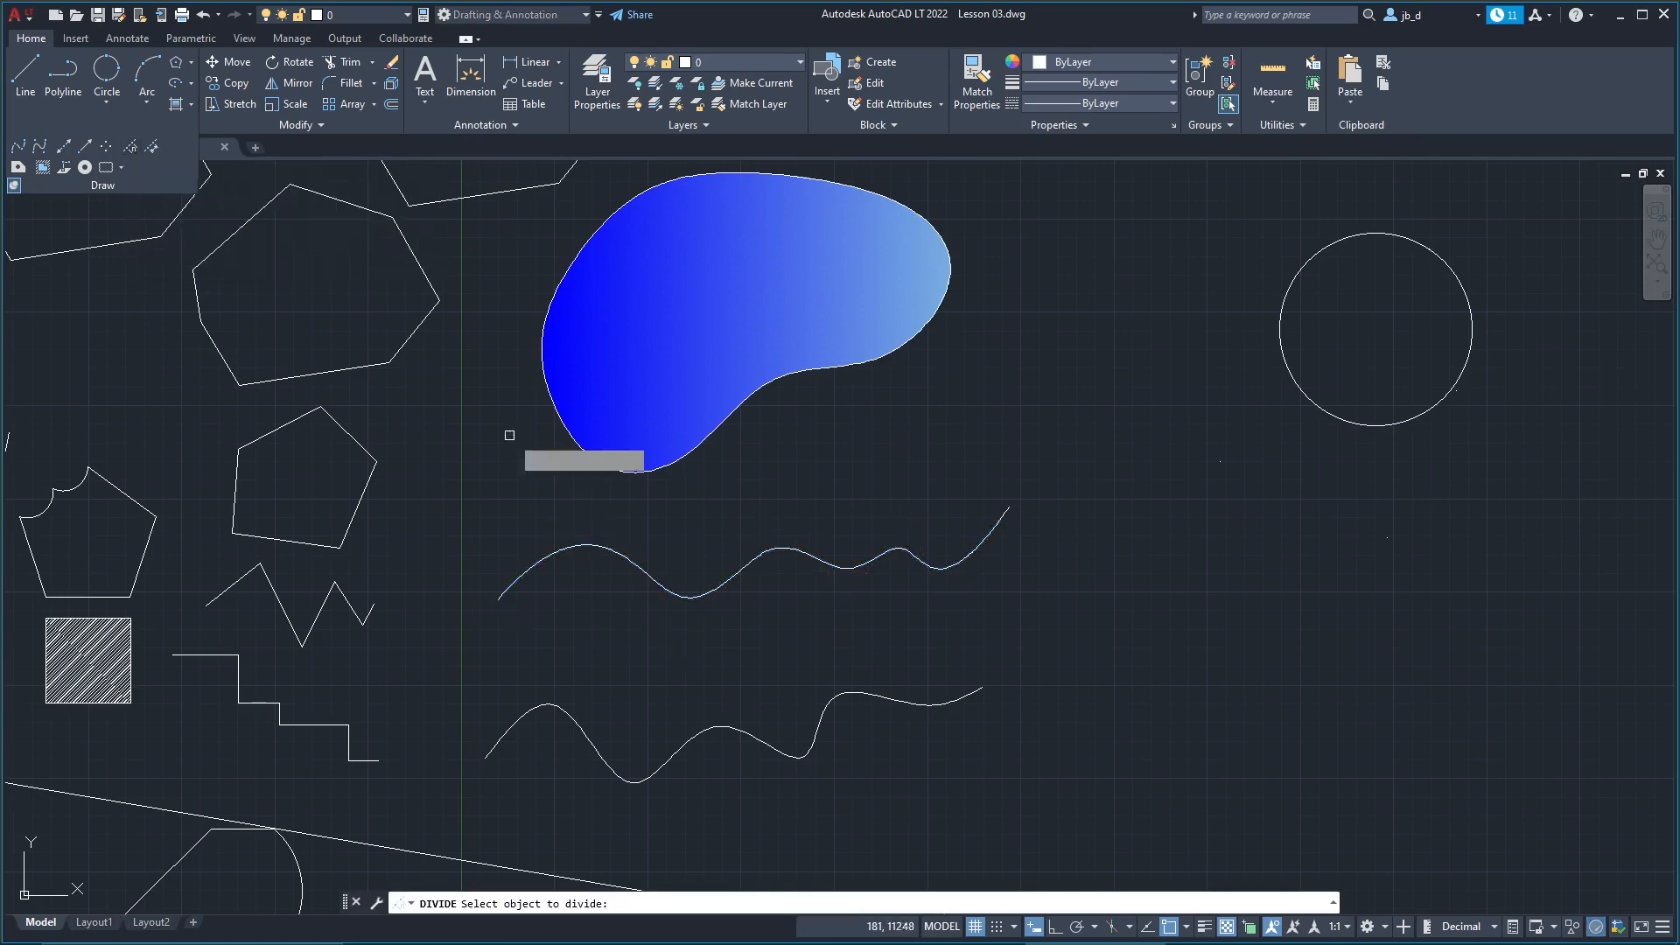
pyautogui.click(636, 567)
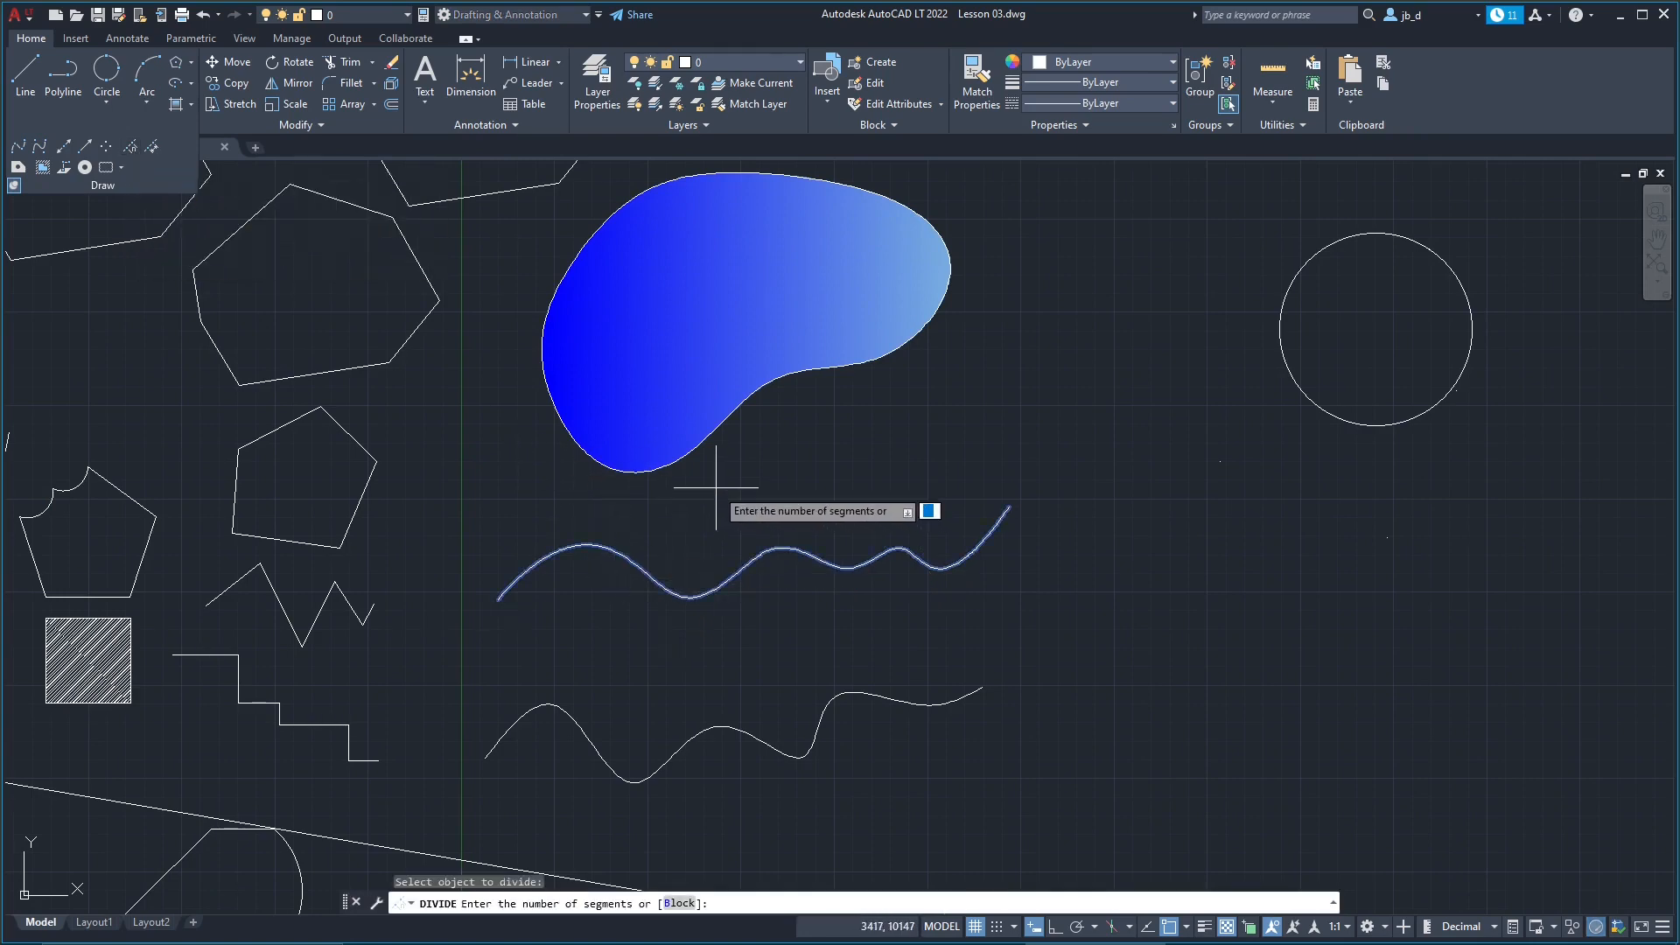
pyautogui.write('7')
pyautogui.press('Return')
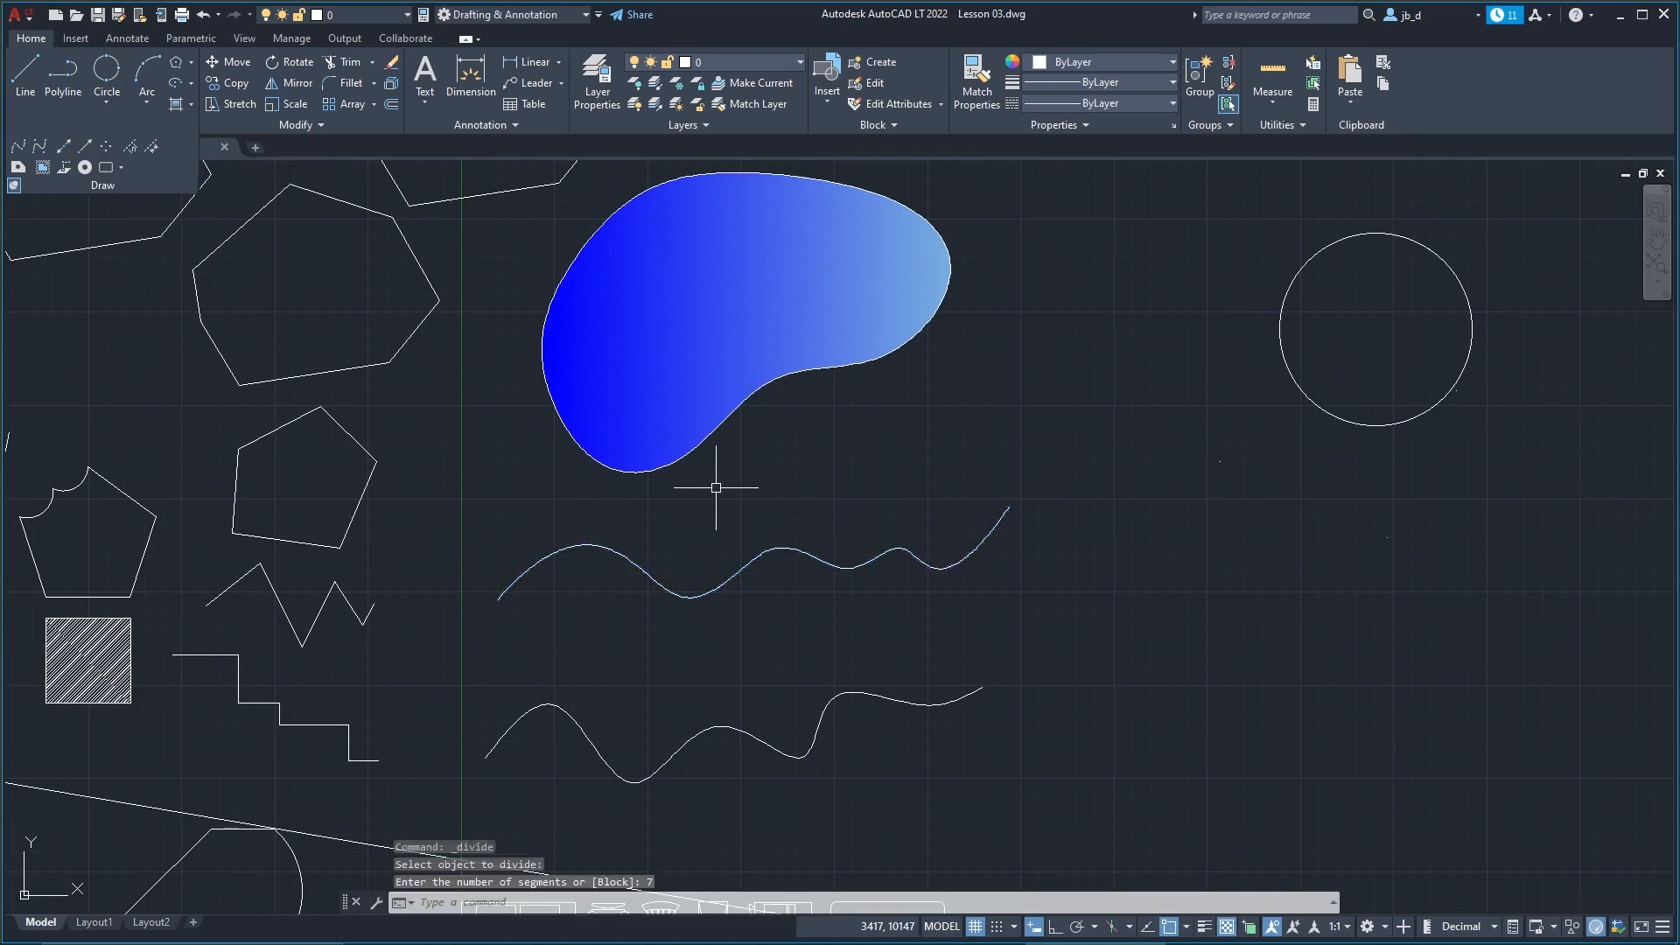
# Step: Move the divided spline slightly down, off its division points
pyautogui.scroll(2, 810, 621)
pyautogui.click(693, 553)
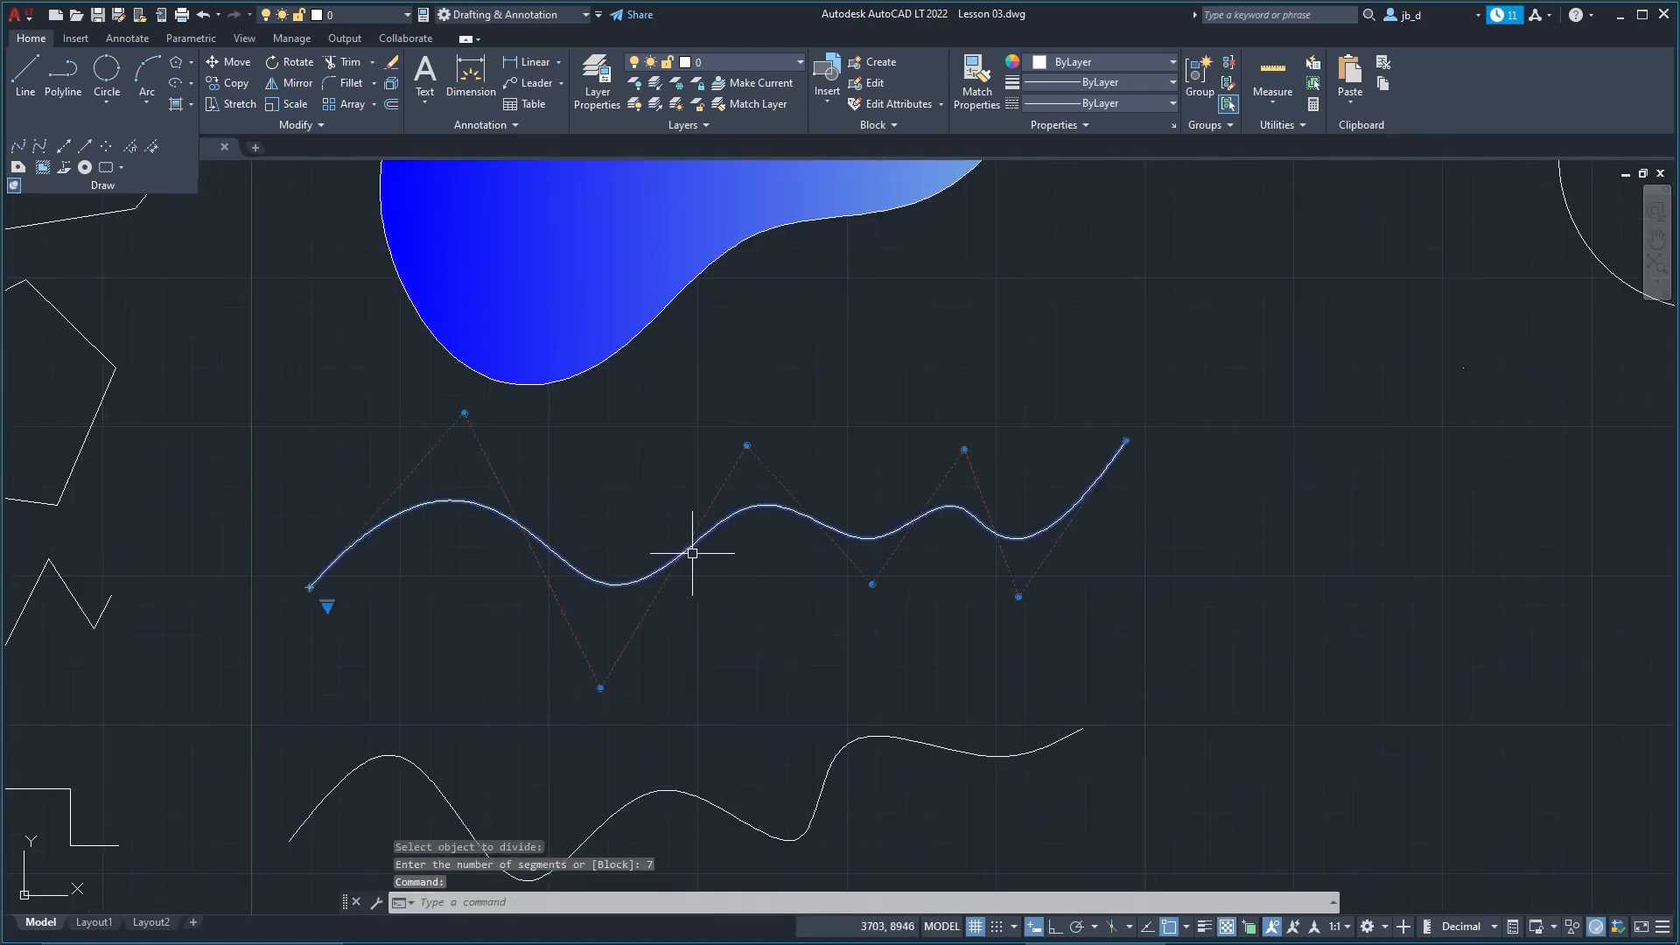
pyautogui.moveTo(699, 543); pyautogui.dragTo(699, 569)
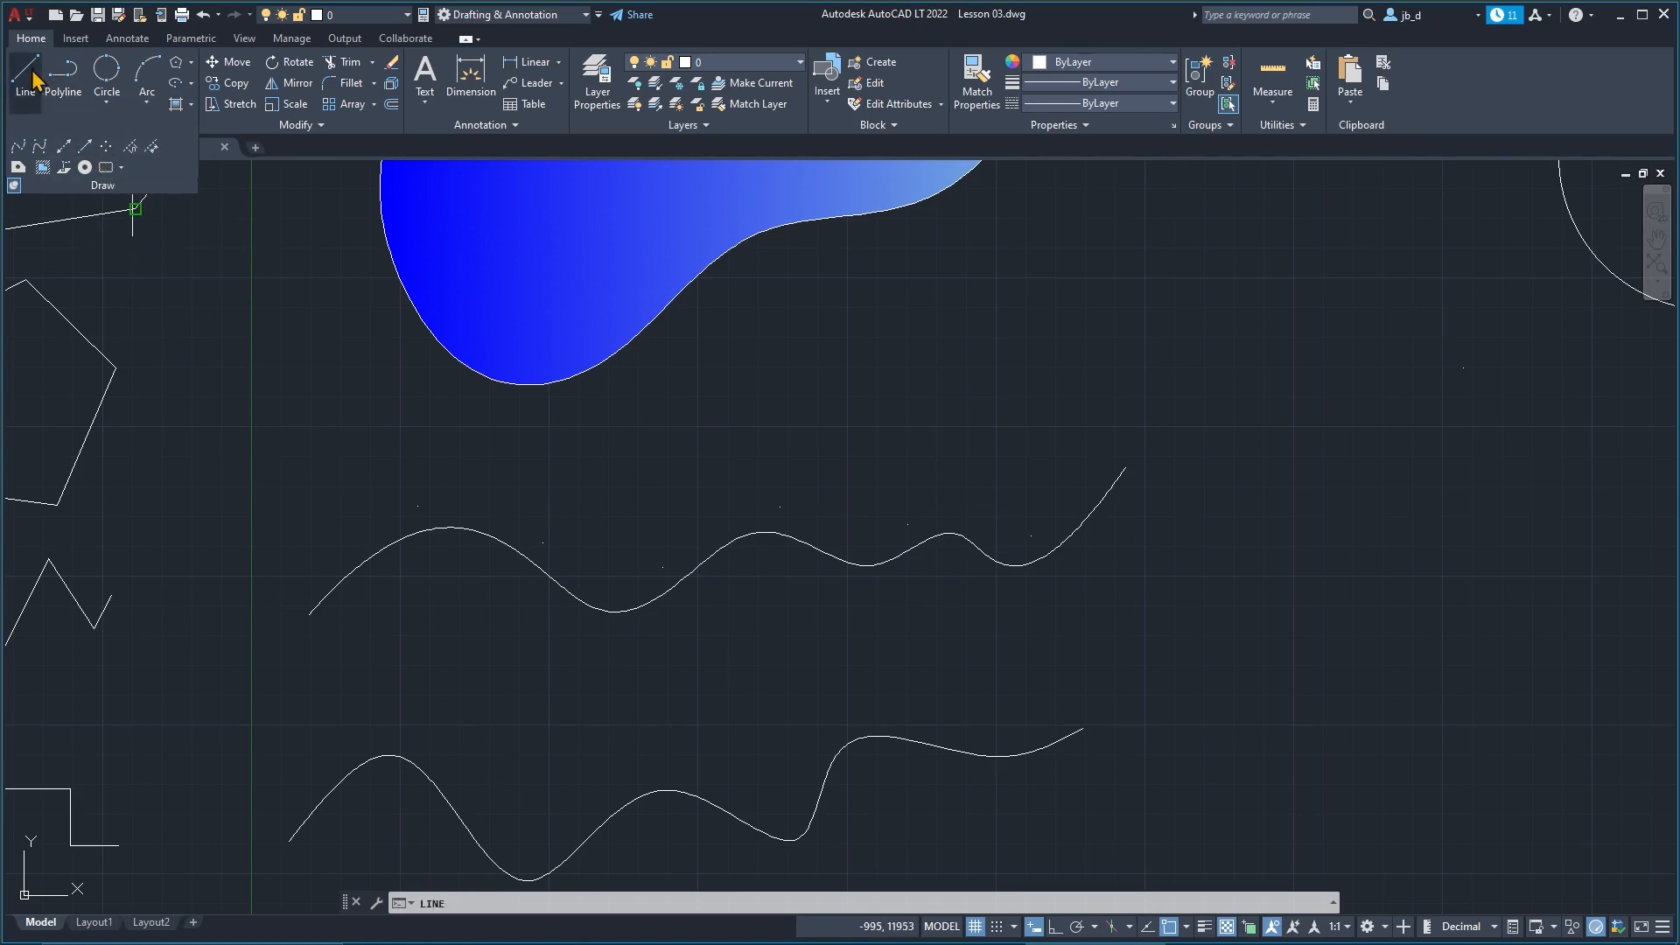
# Step: With Ortho mode on, draw a horizontal line about 5,784 units long in the empty area right of the splines
pyautogui.moveTo(898, 567); pyautogui.dragTo(313, 475, button='middle')
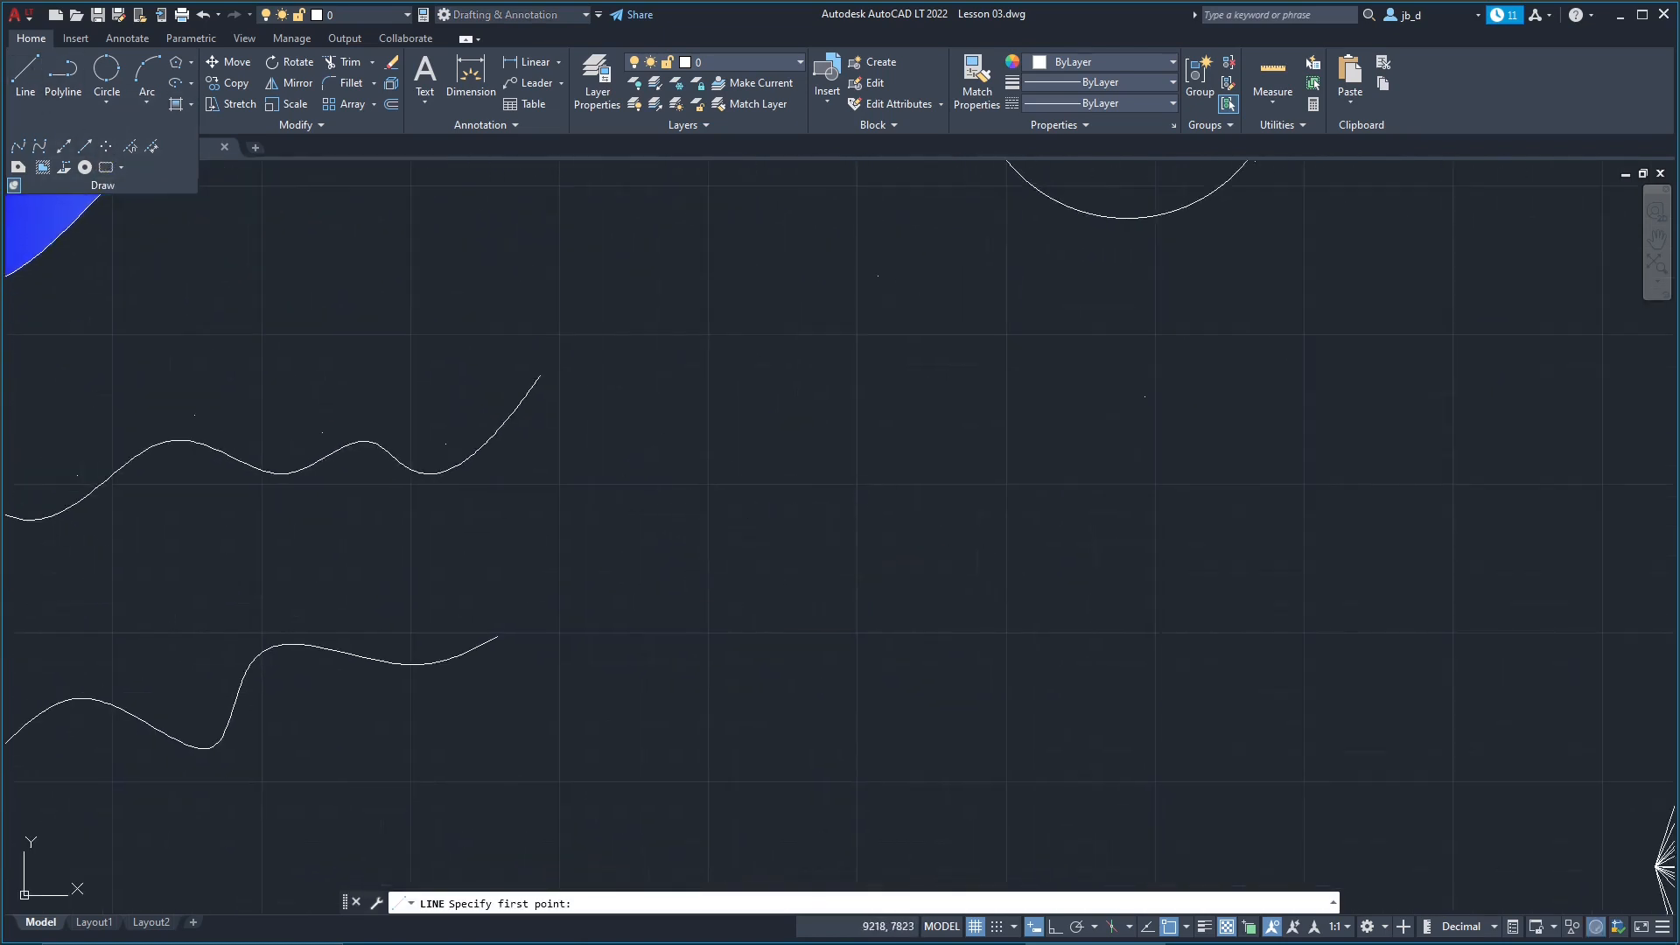
pyautogui.click(764, 594)
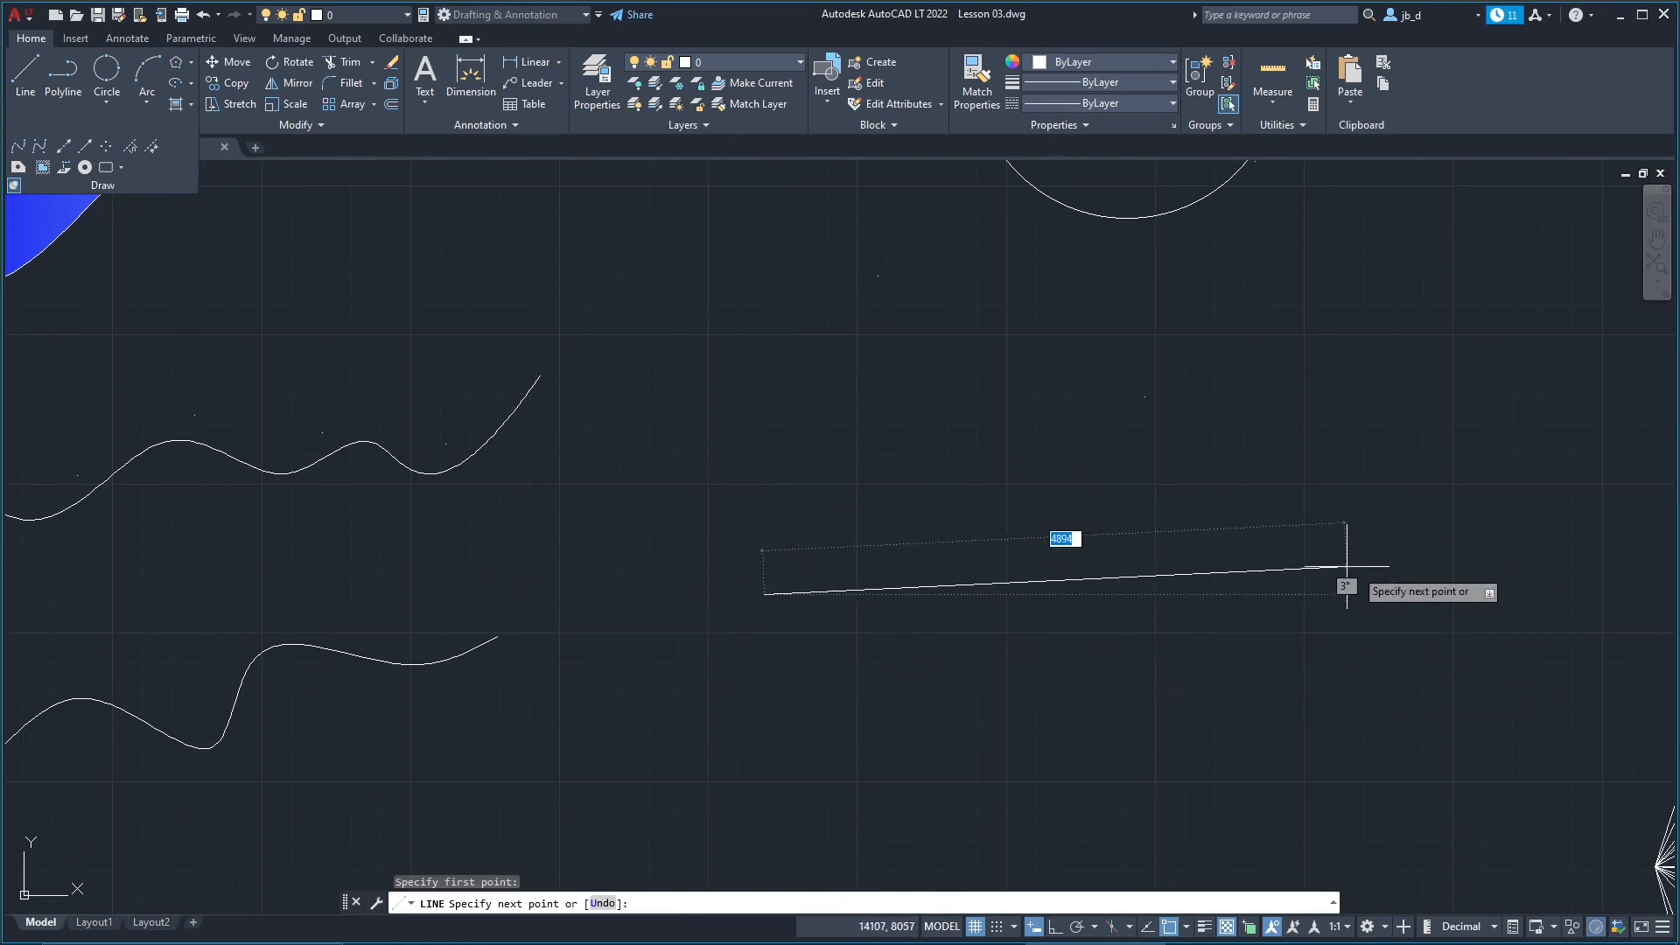
pyautogui.press('F8')
pyautogui.click(1454, 596)
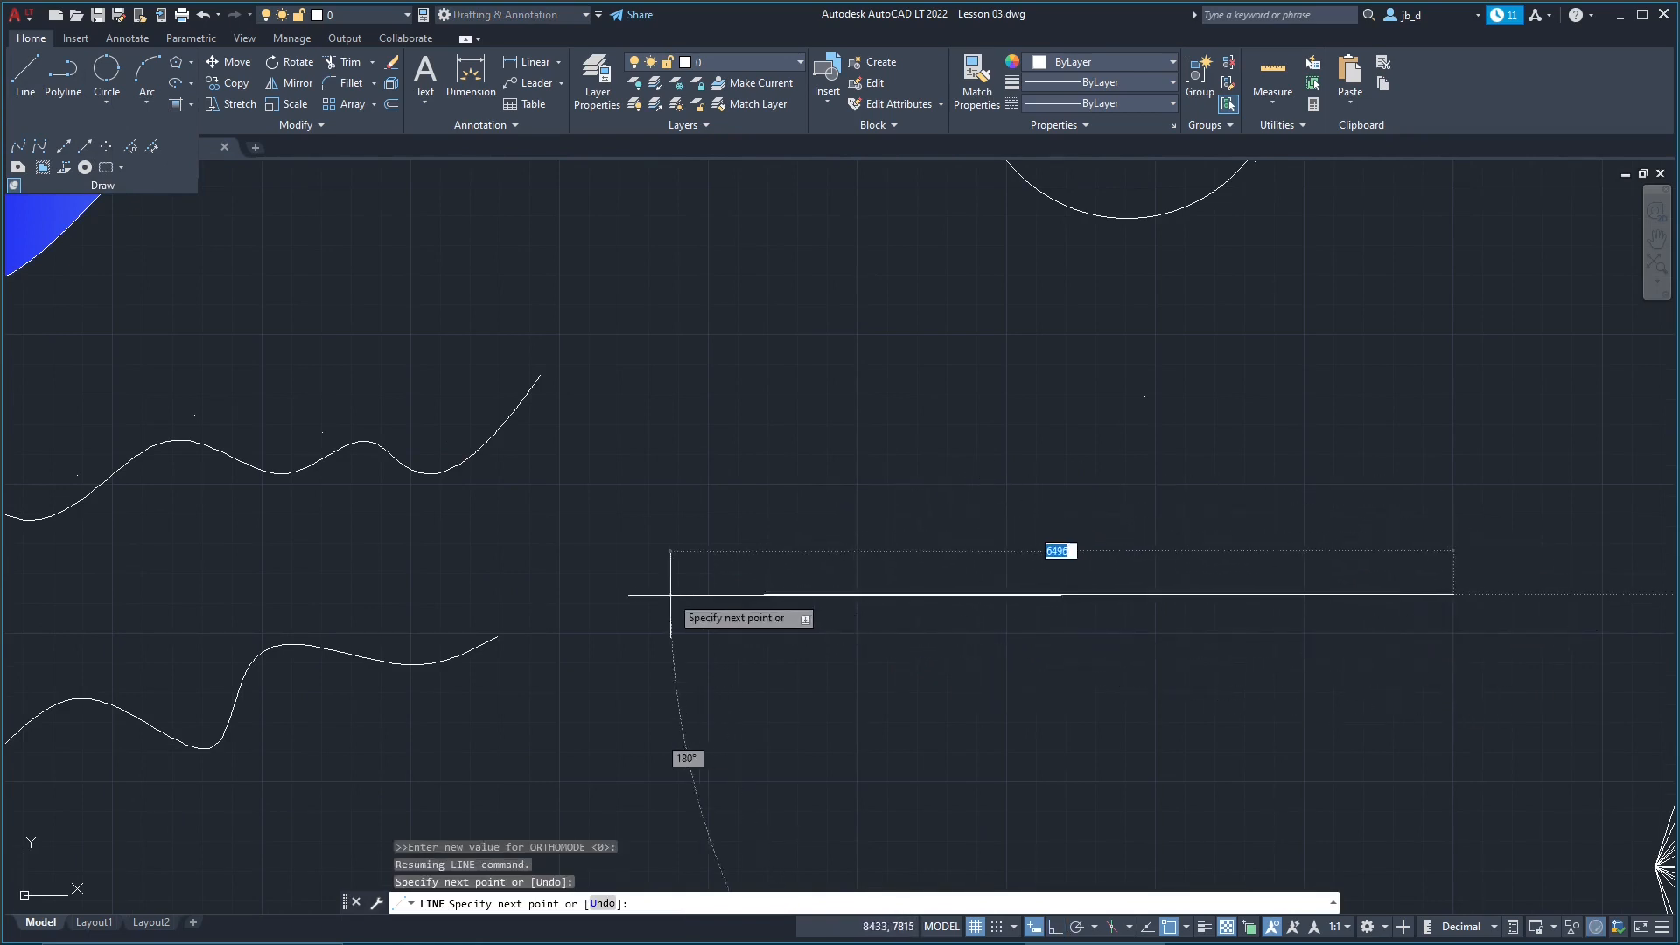
pyautogui.press('Escape')
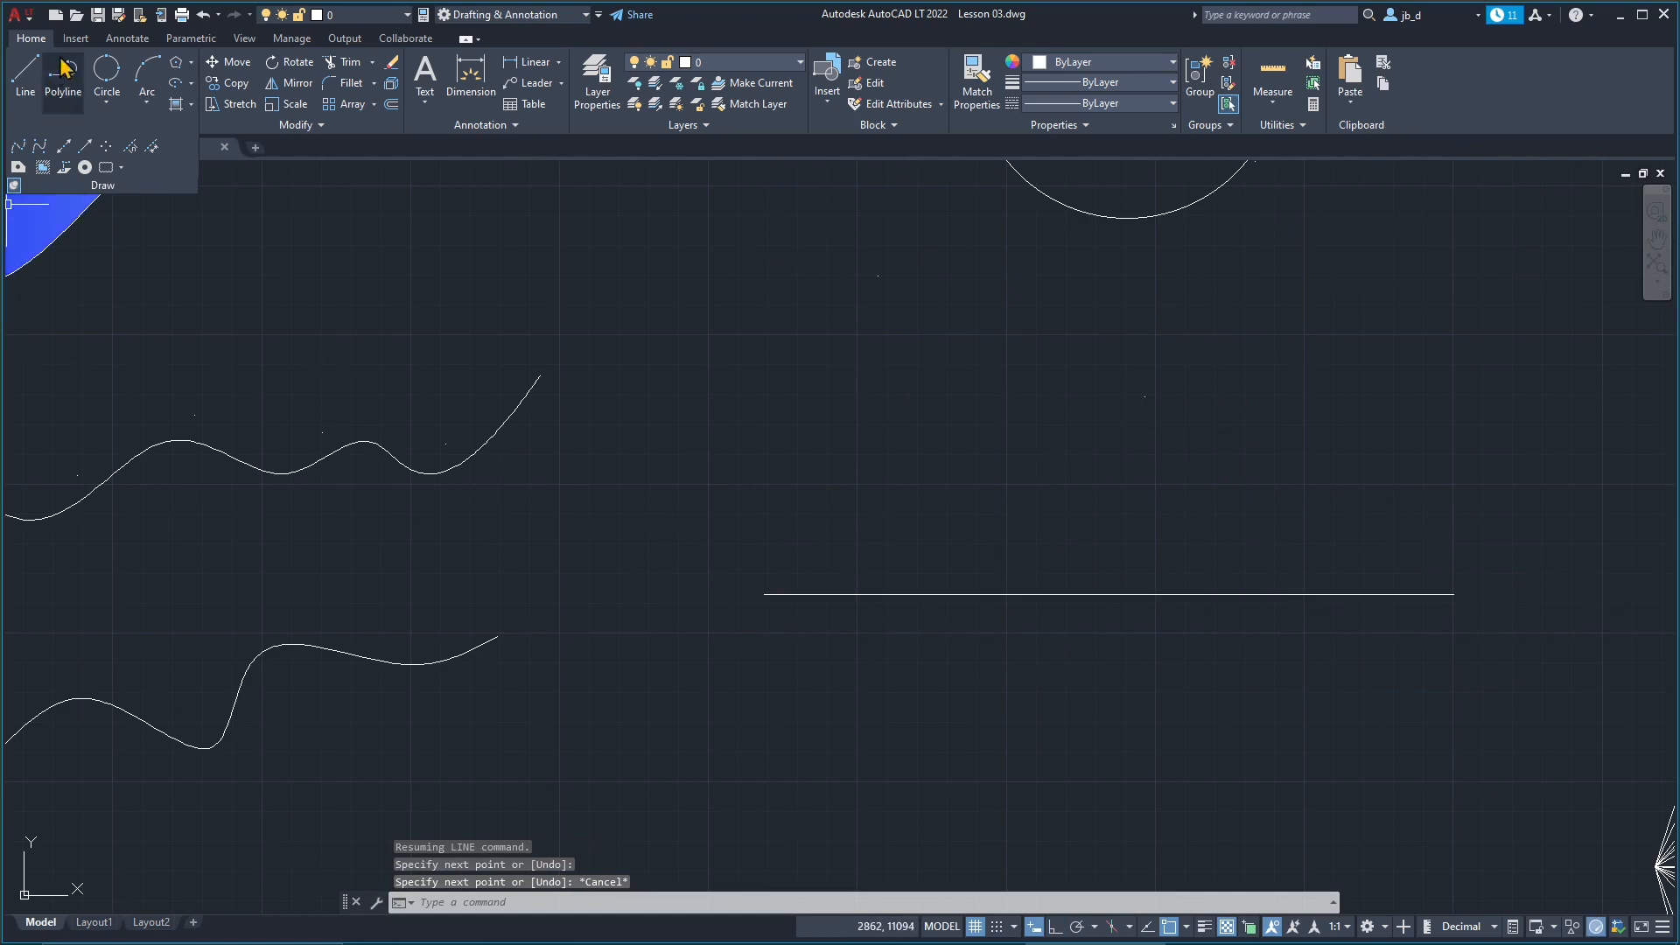
# Step: Check the length of the new horizontal line in its quick properties, then close them
pyautogui.click(911, 594)
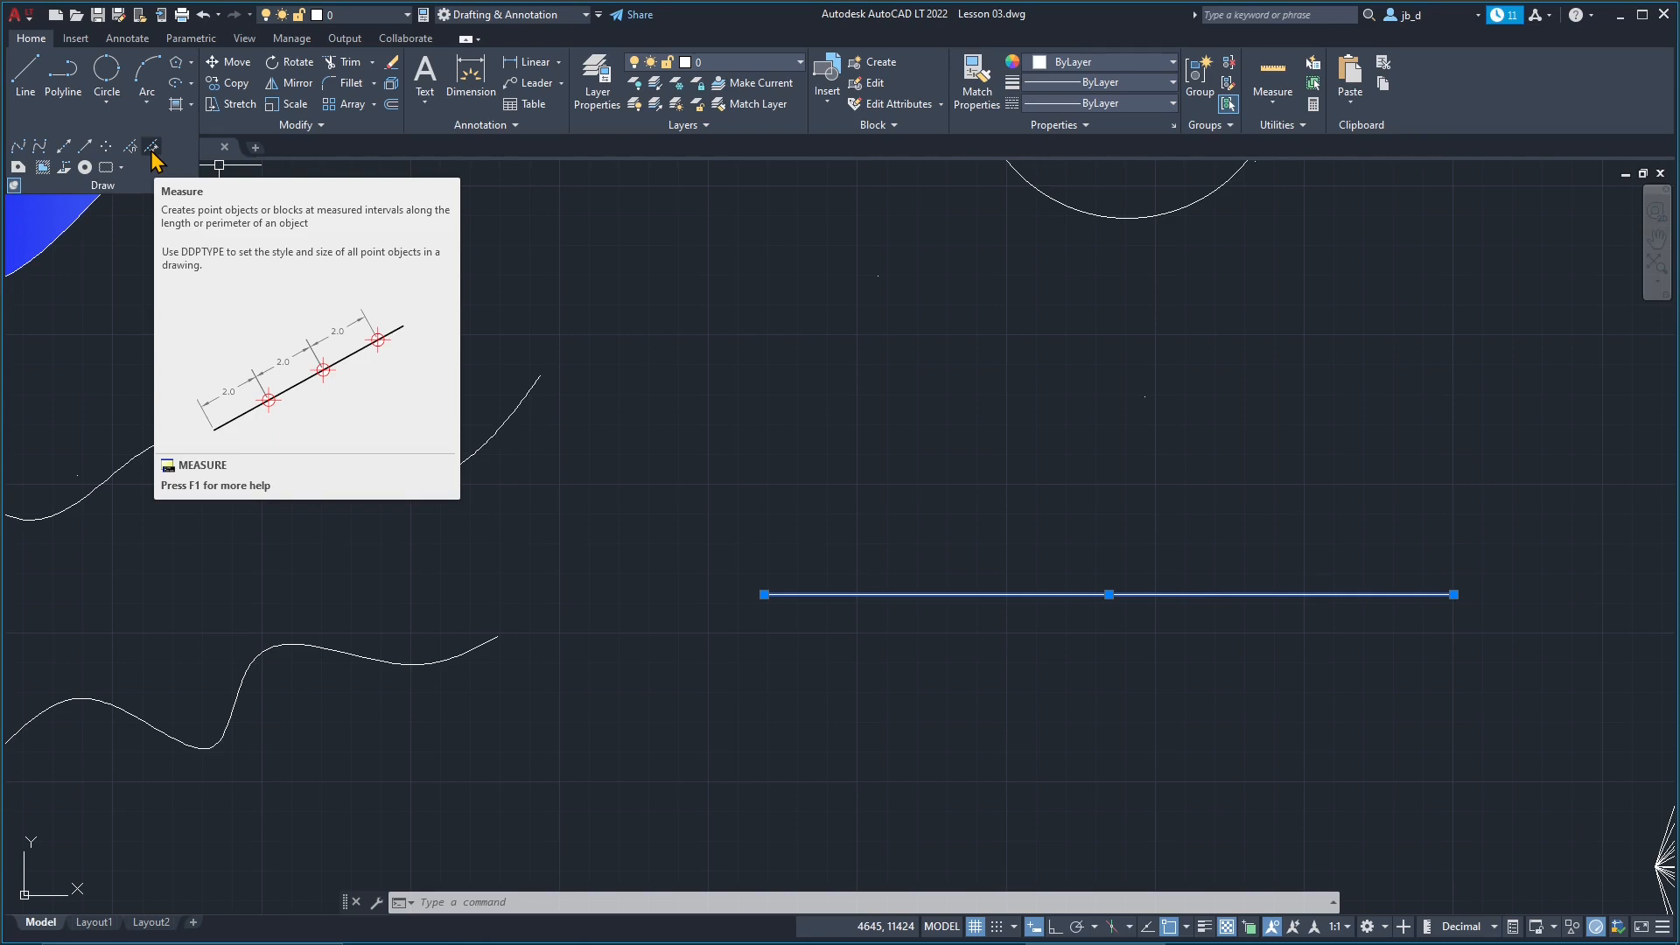
pyautogui.rightClick(1013, 594)
pyautogui.click(1074, 582)
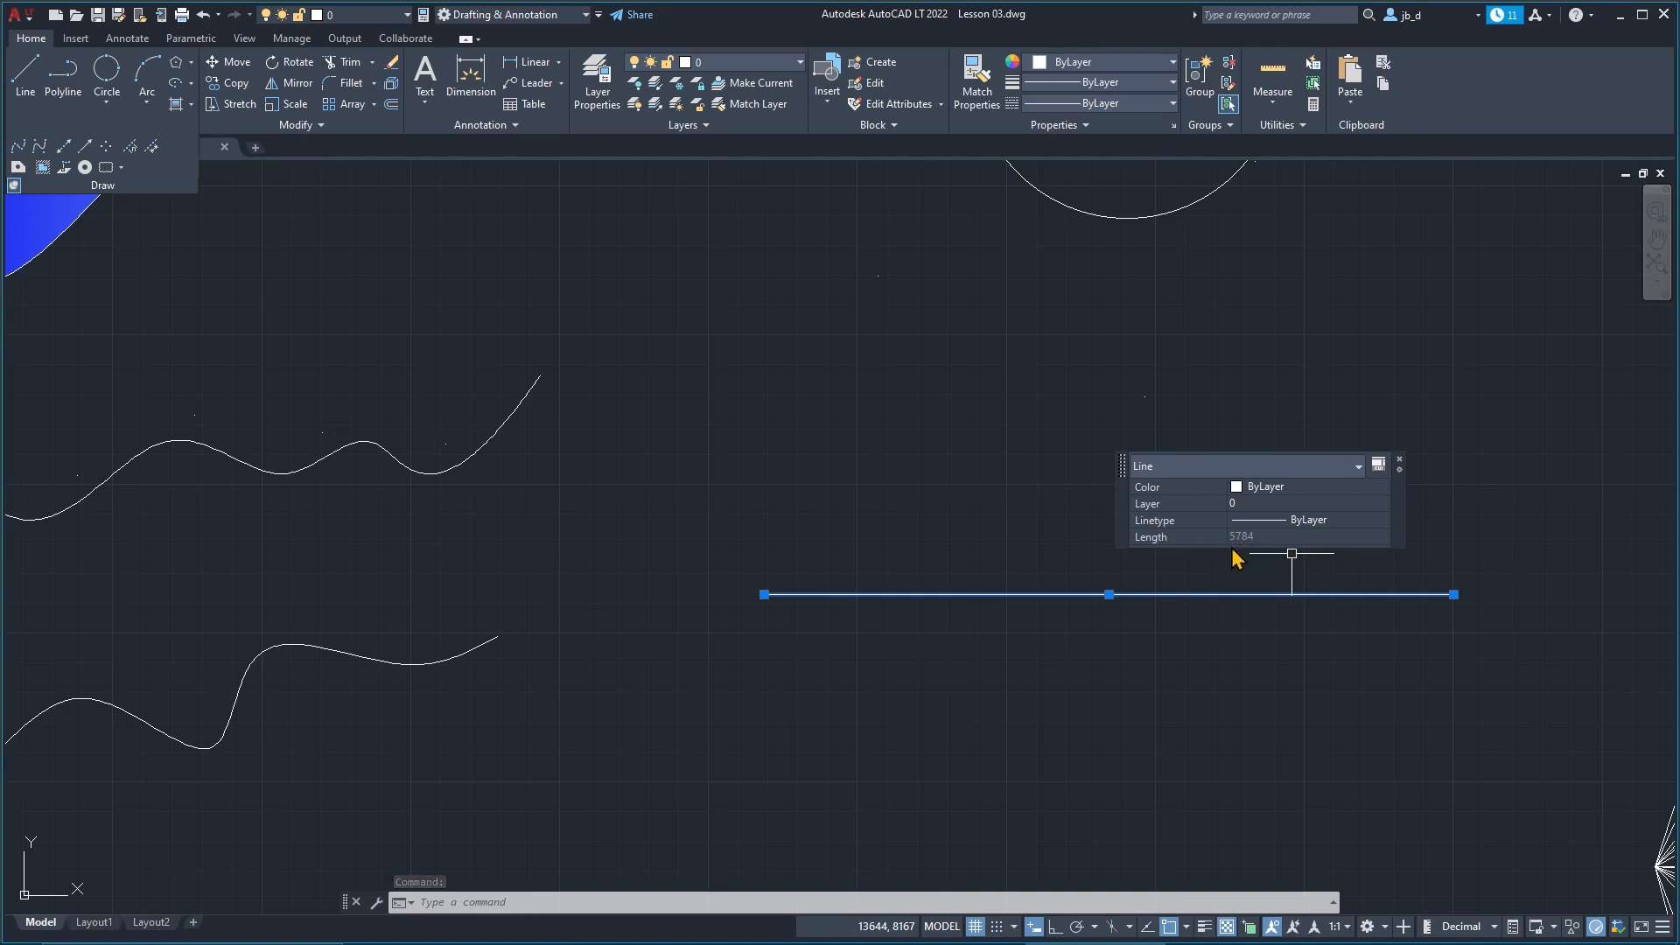
pyautogui.click(1400, 460)
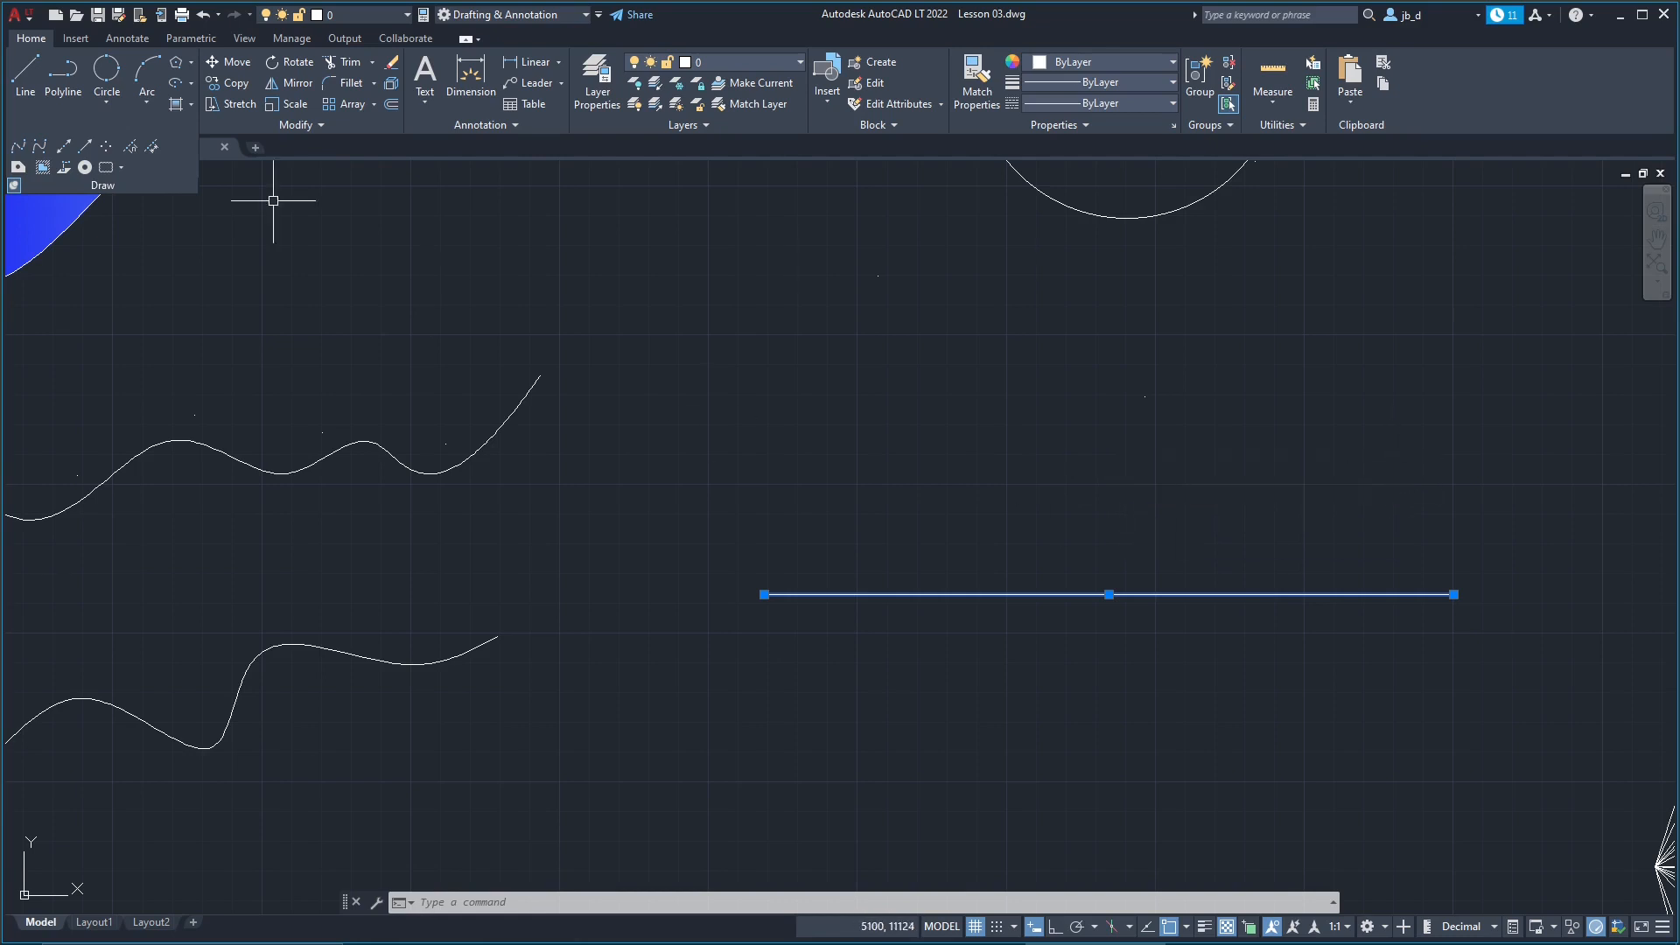
# Step: Place points at 1000-unit intervals along the horizontal line with Measure, and move the line slightly below them
pyautogui.click(151, 147)
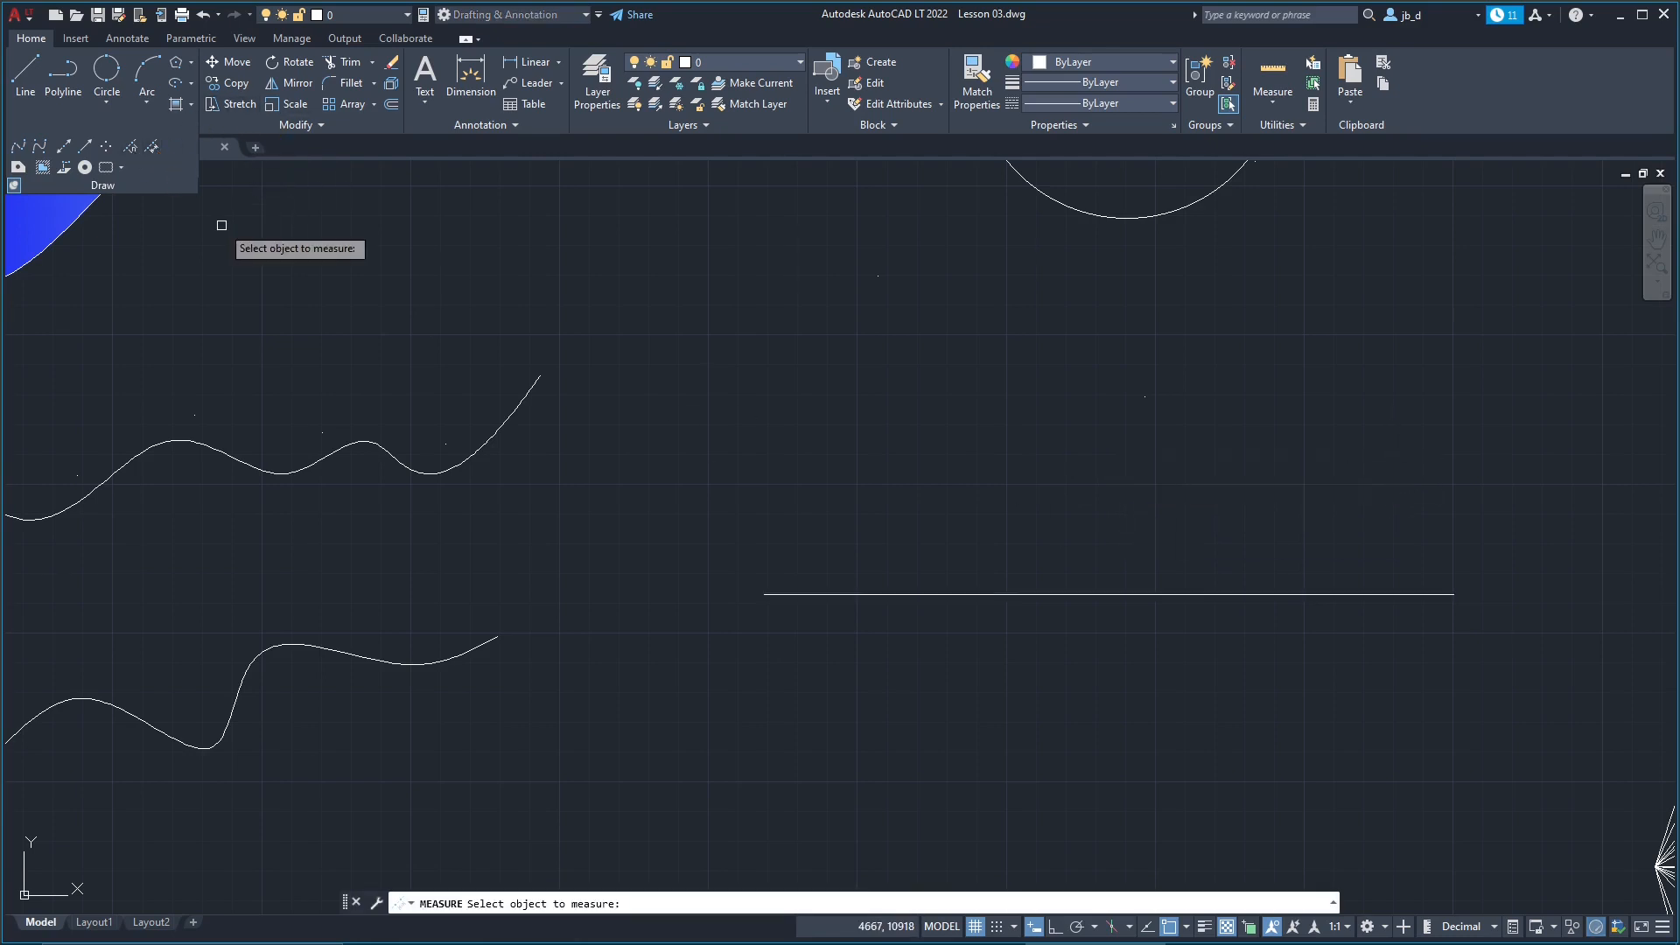
pyautogui.click(806, 595)
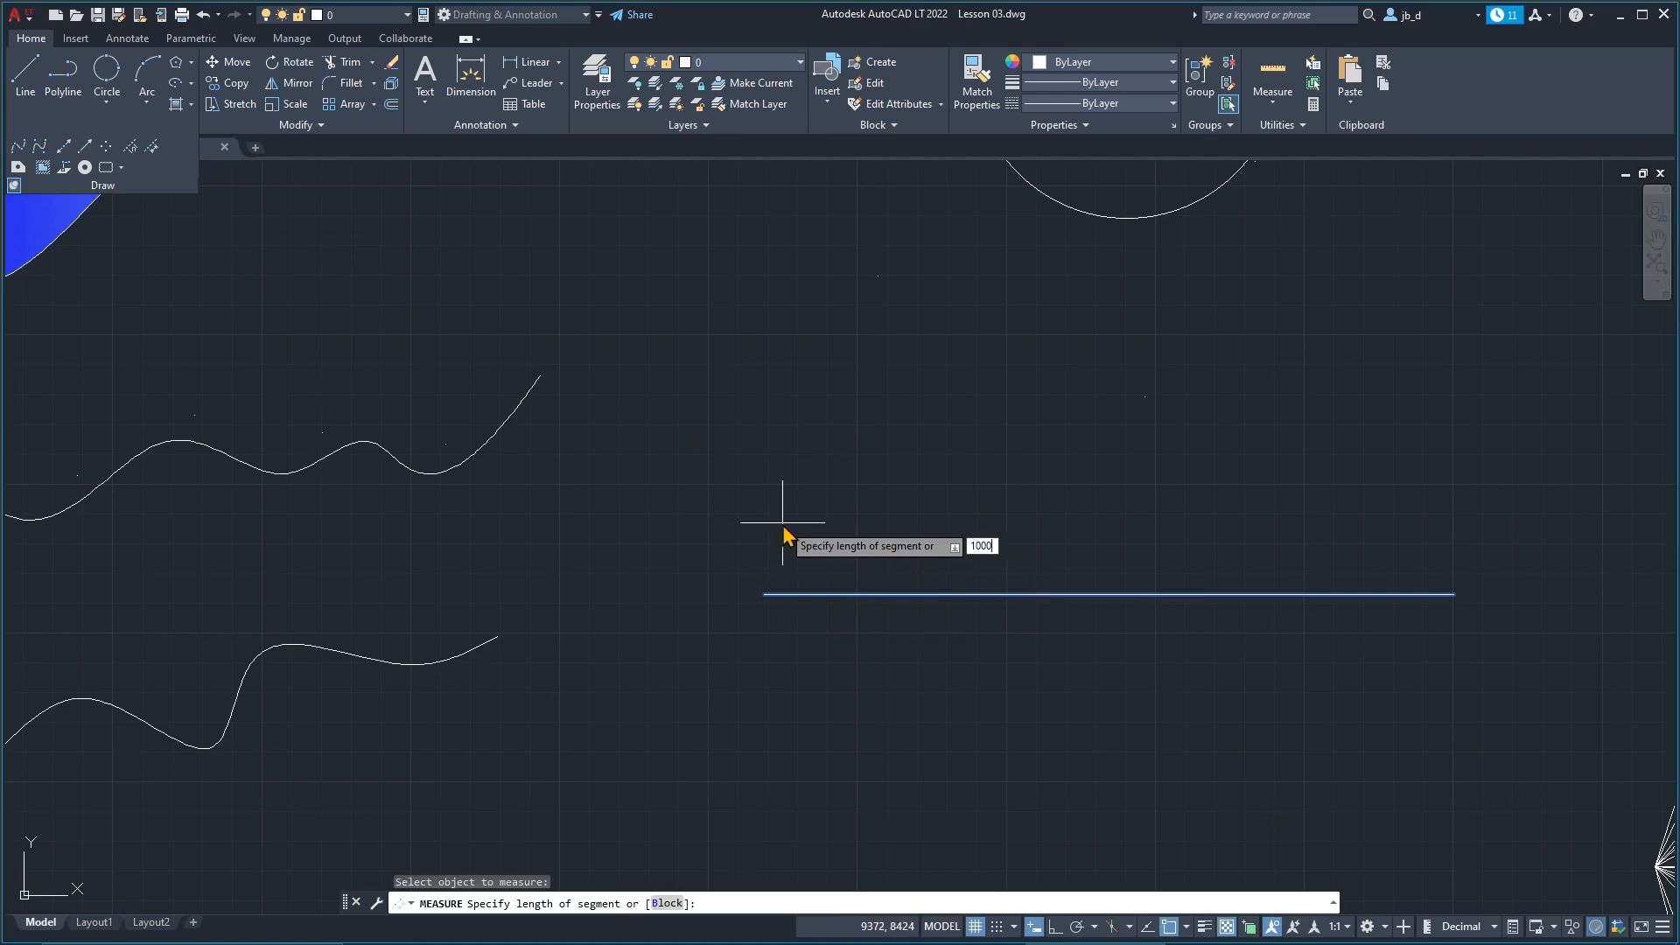
pyautogui.write('1000')
pyautogui.press('Return')
pyautogui.click(954, 591)
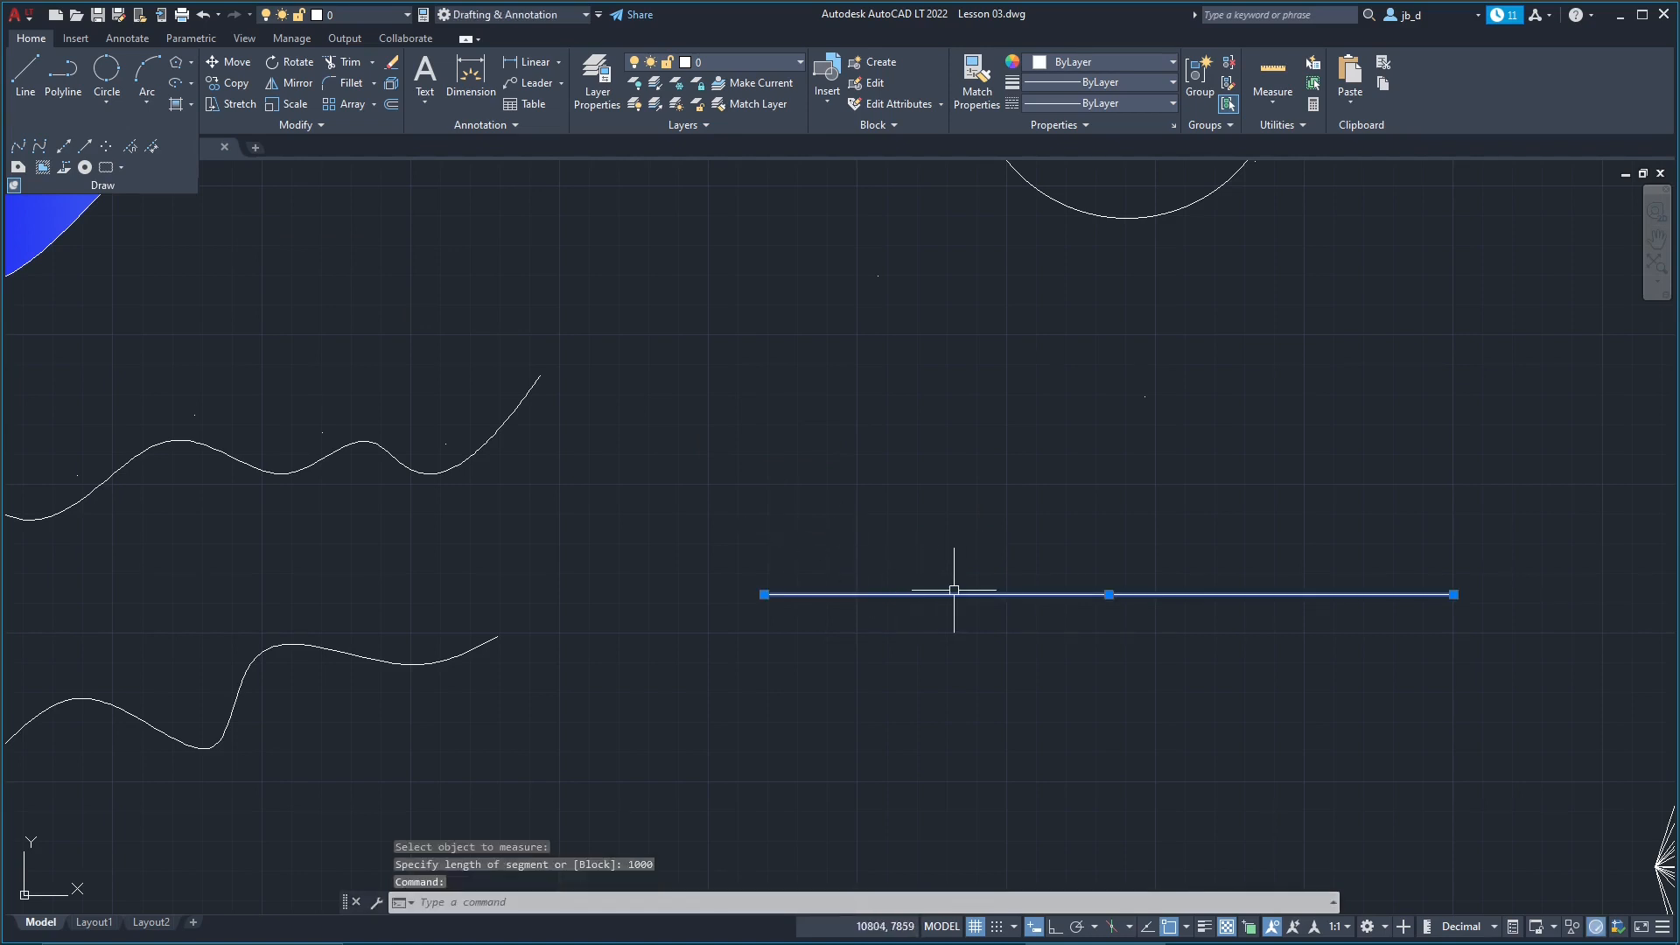
pyautogui.moveTo(958, 590); pyautogui.dragTo(953, 627)
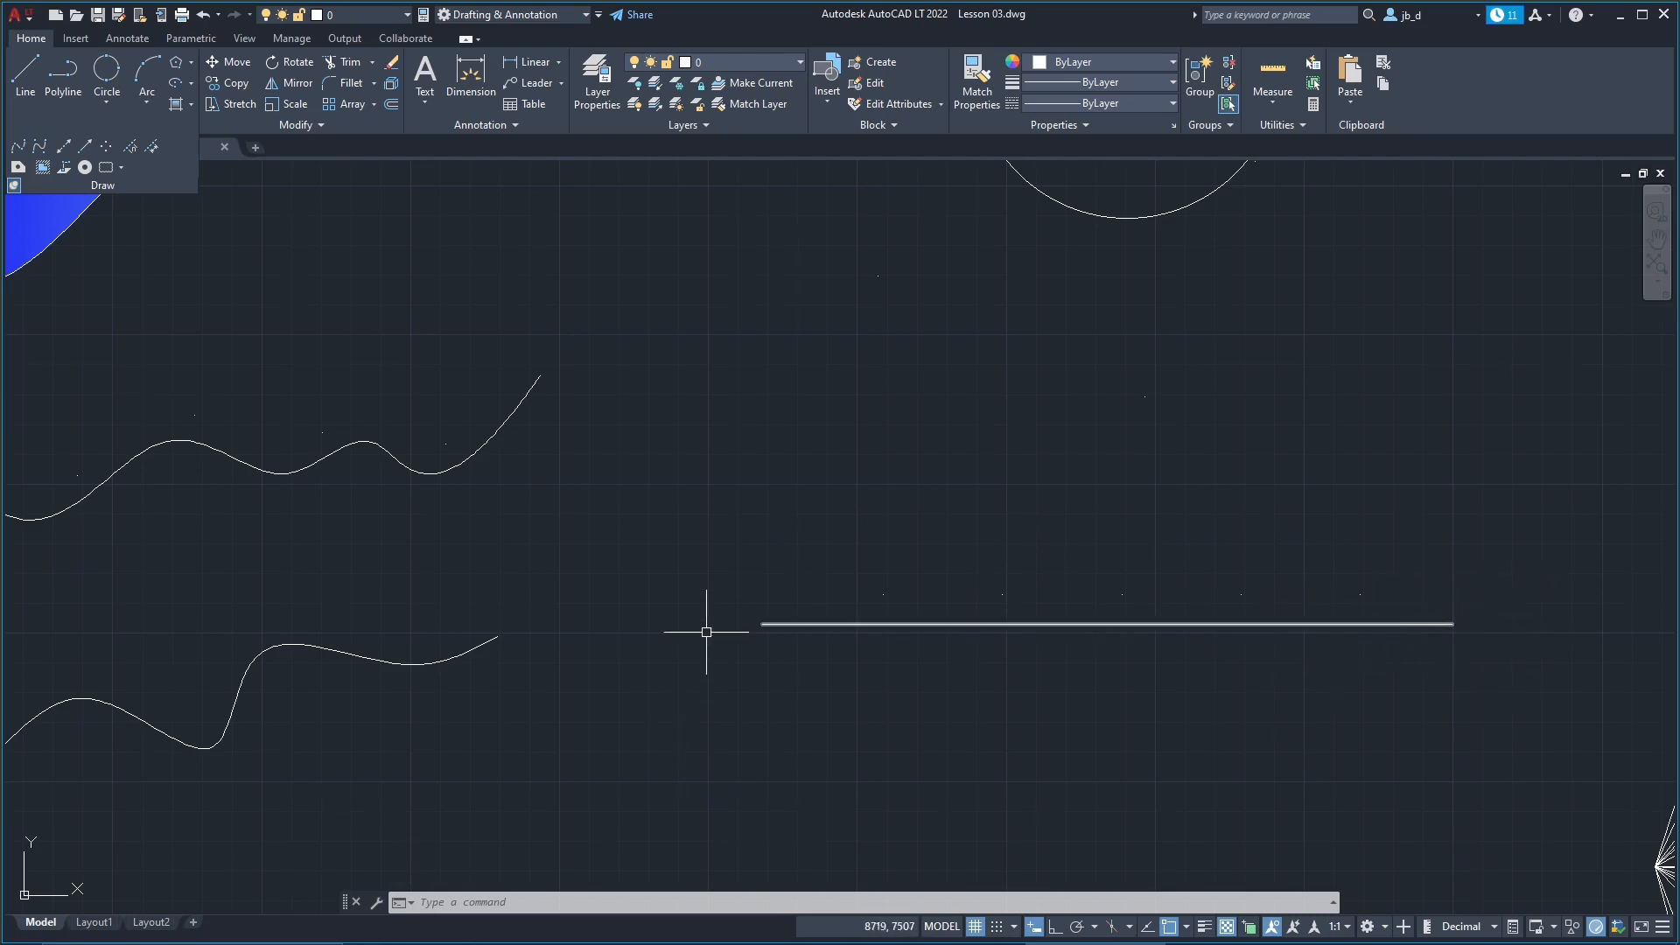
# Step: Divide the moved horizontal line into 7 equal segments with point markers
pyautogui.click(933, 621)
pyautogui.click(128, 148)
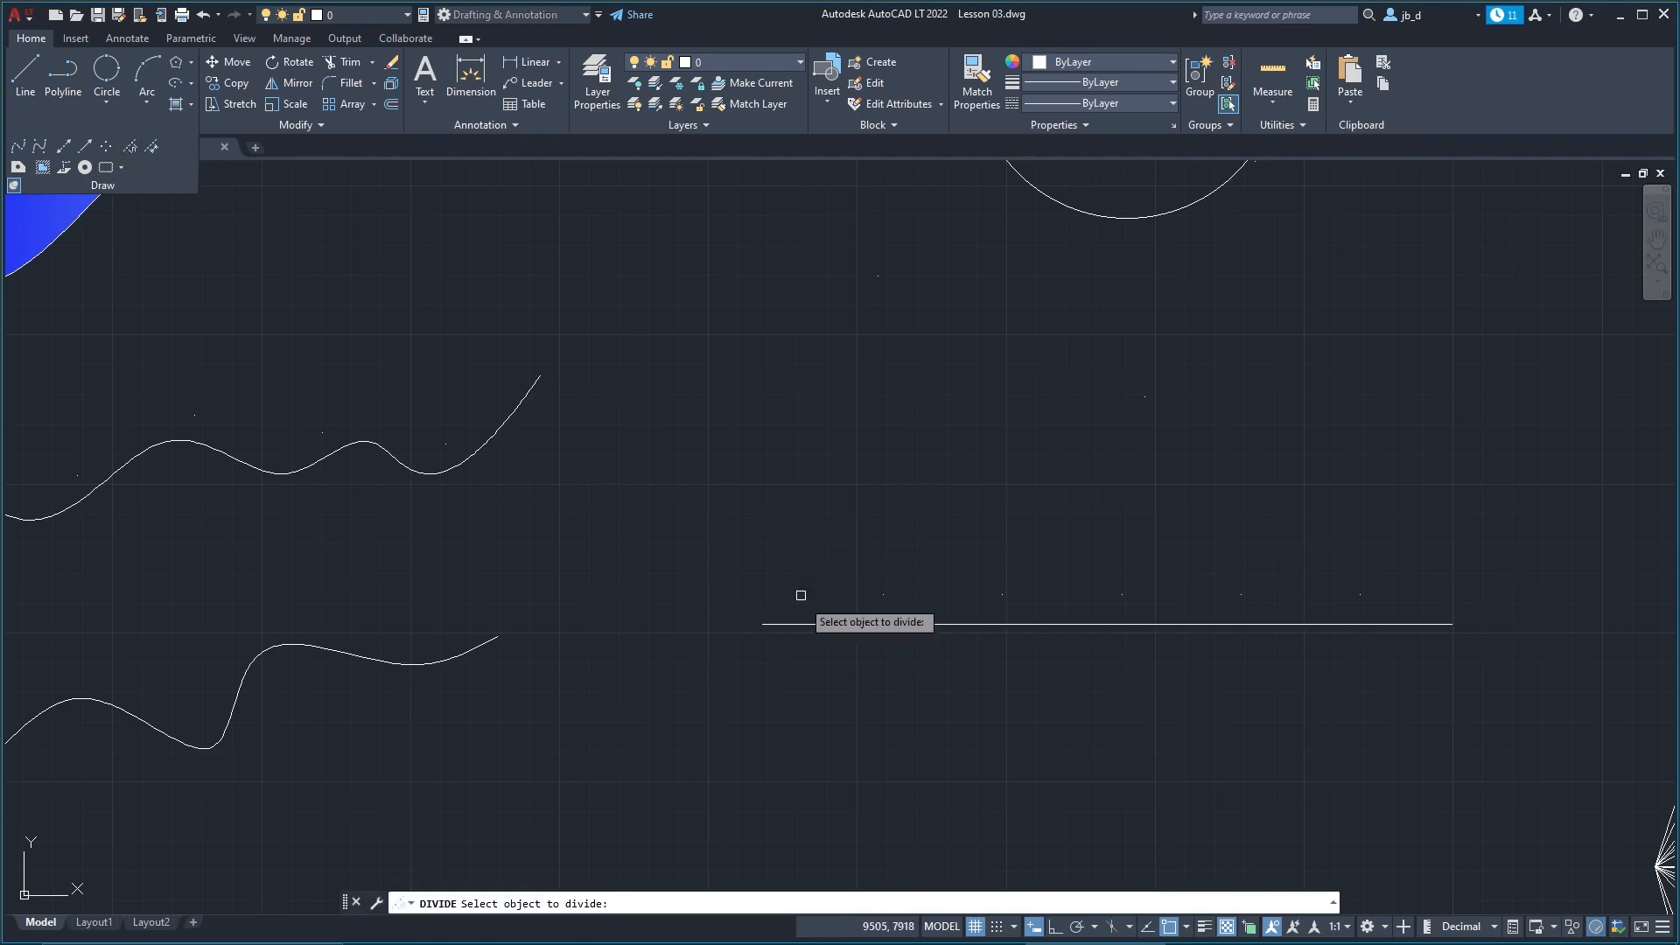
pyautogui.click(812, 621)
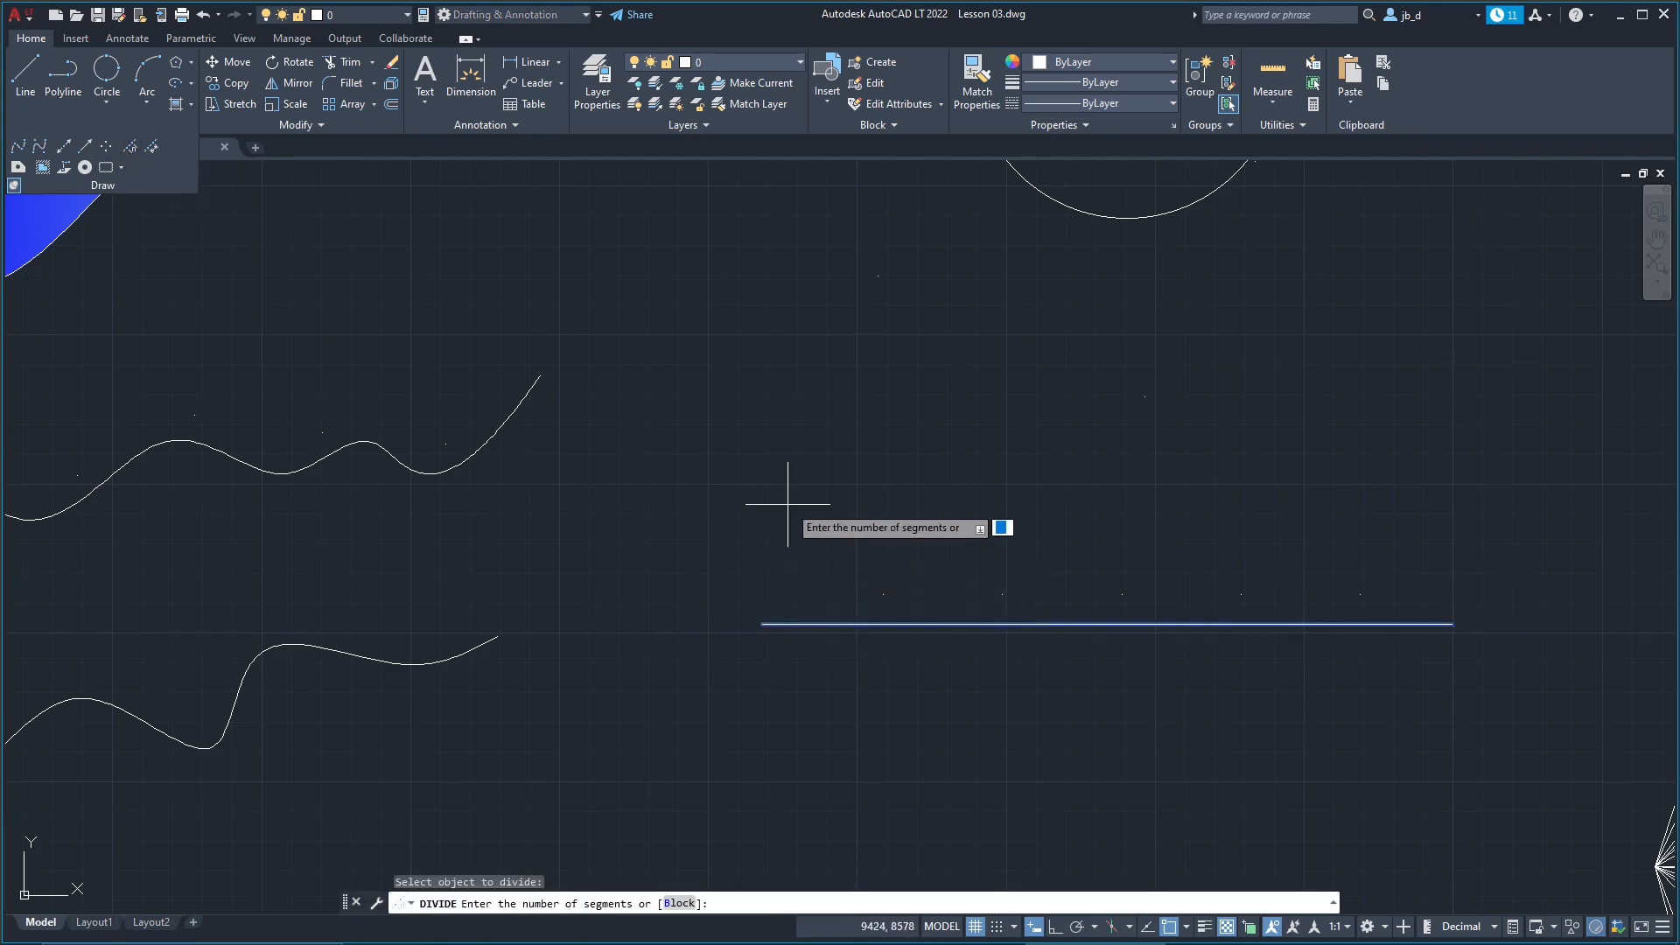
pyautogui.write('7')
pyautogui.press('Return')
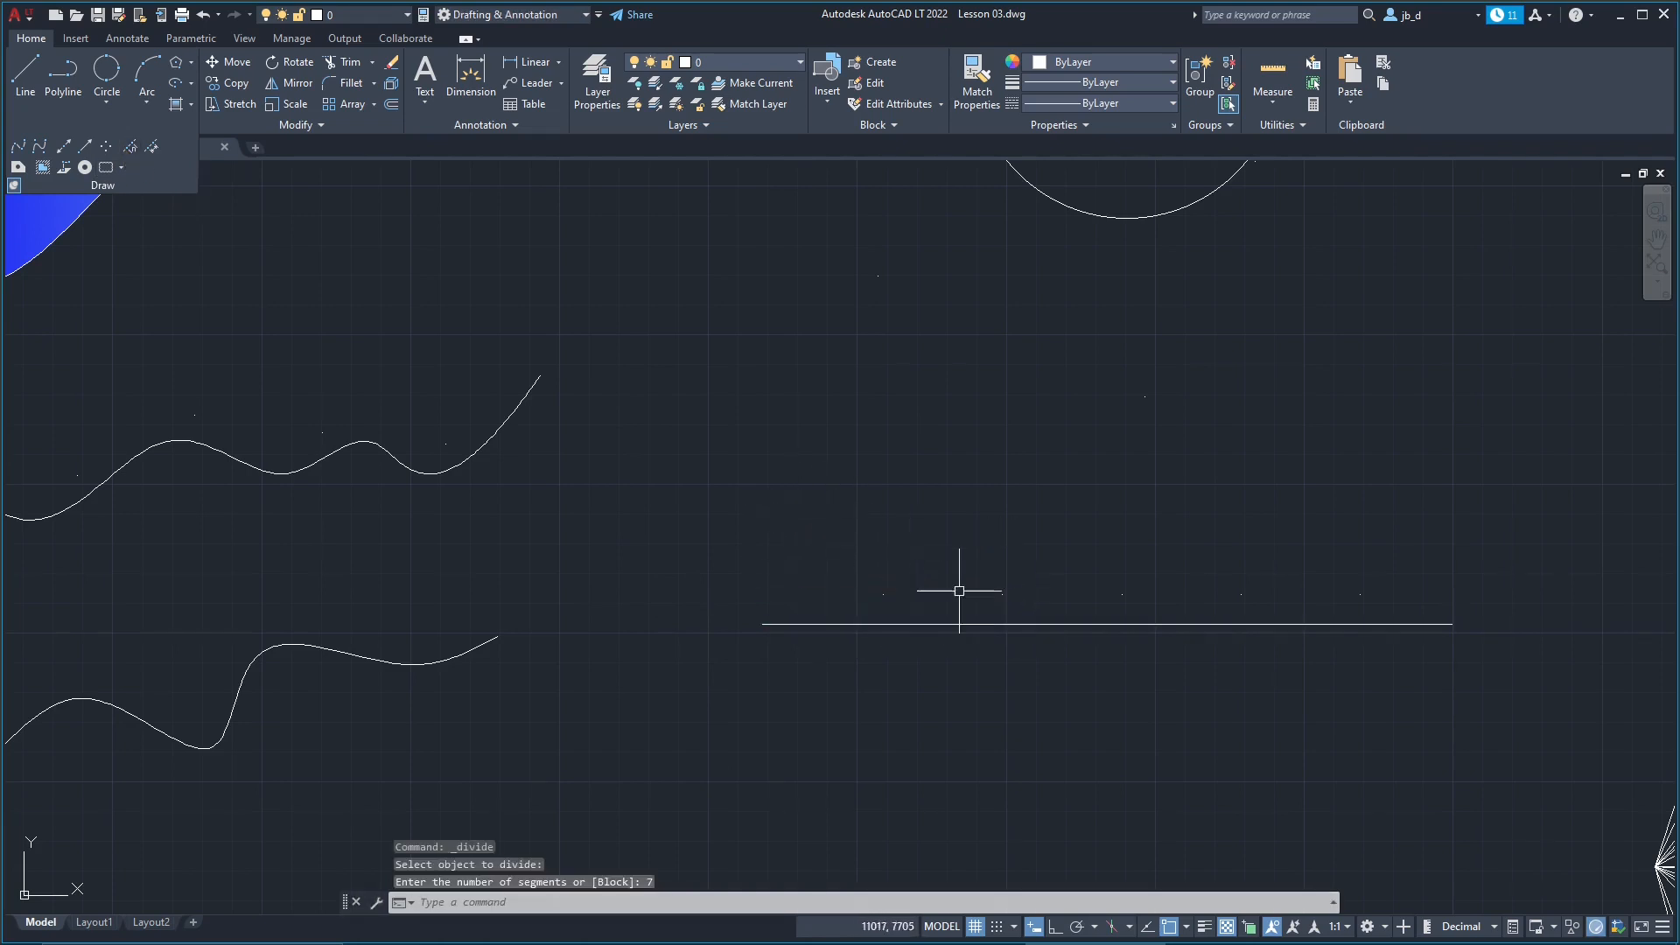
# Step: Move the divided horizontal line slightly below its row of division points
pyautogui.click(1023, 625)
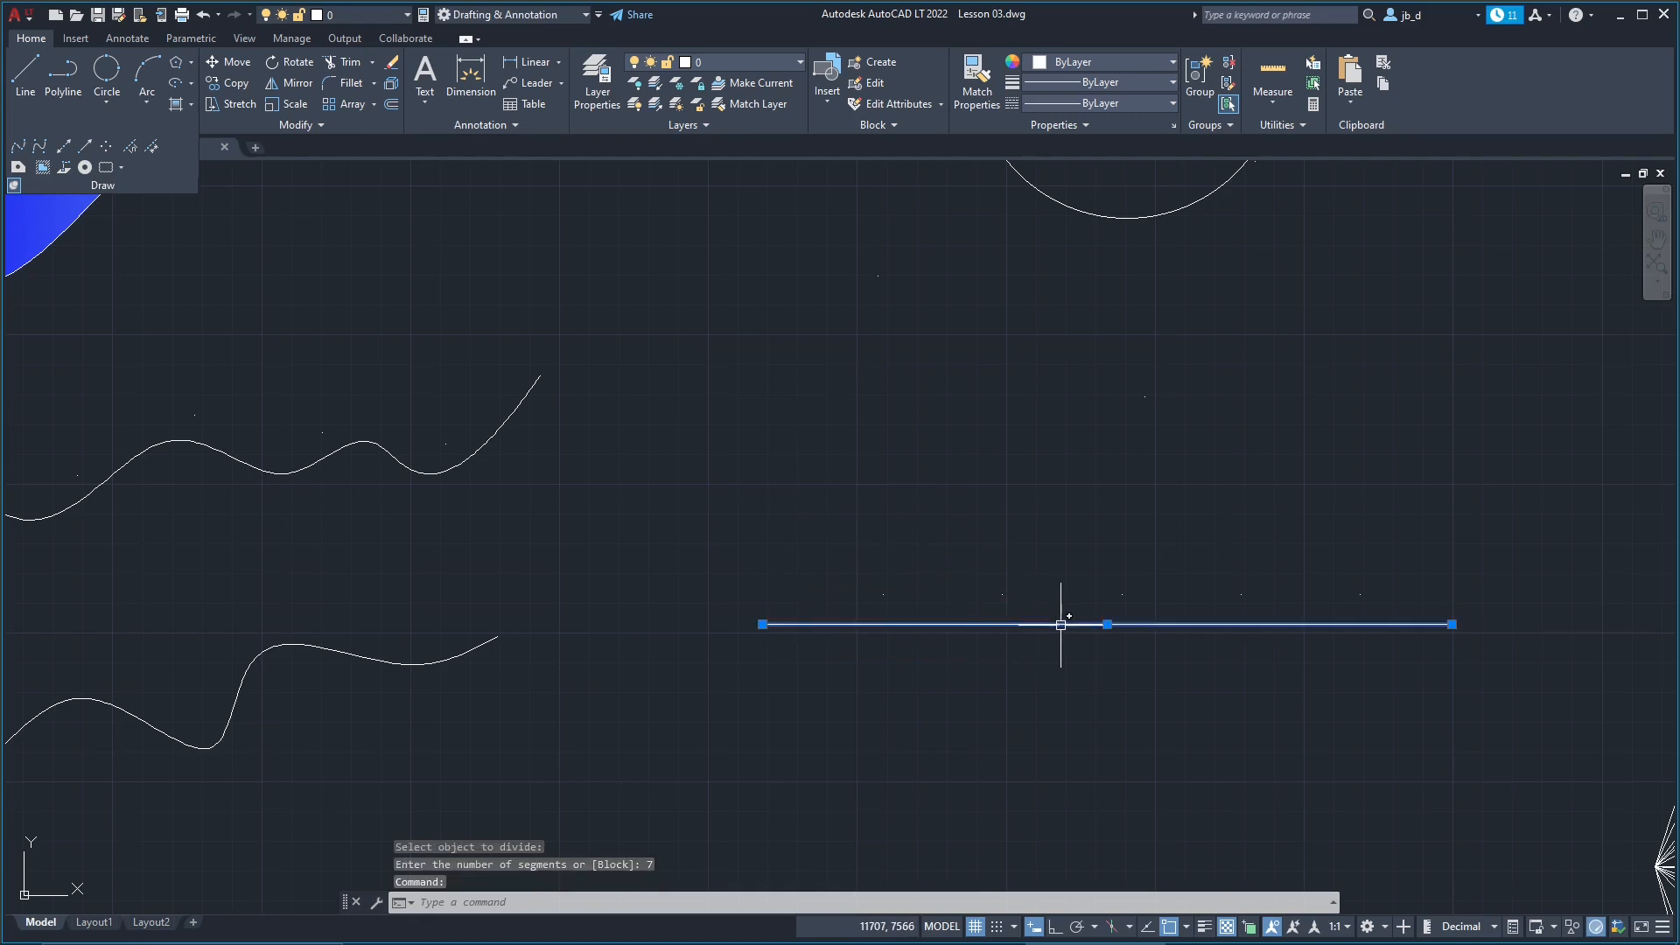
pyautogui.click(1060, 625)
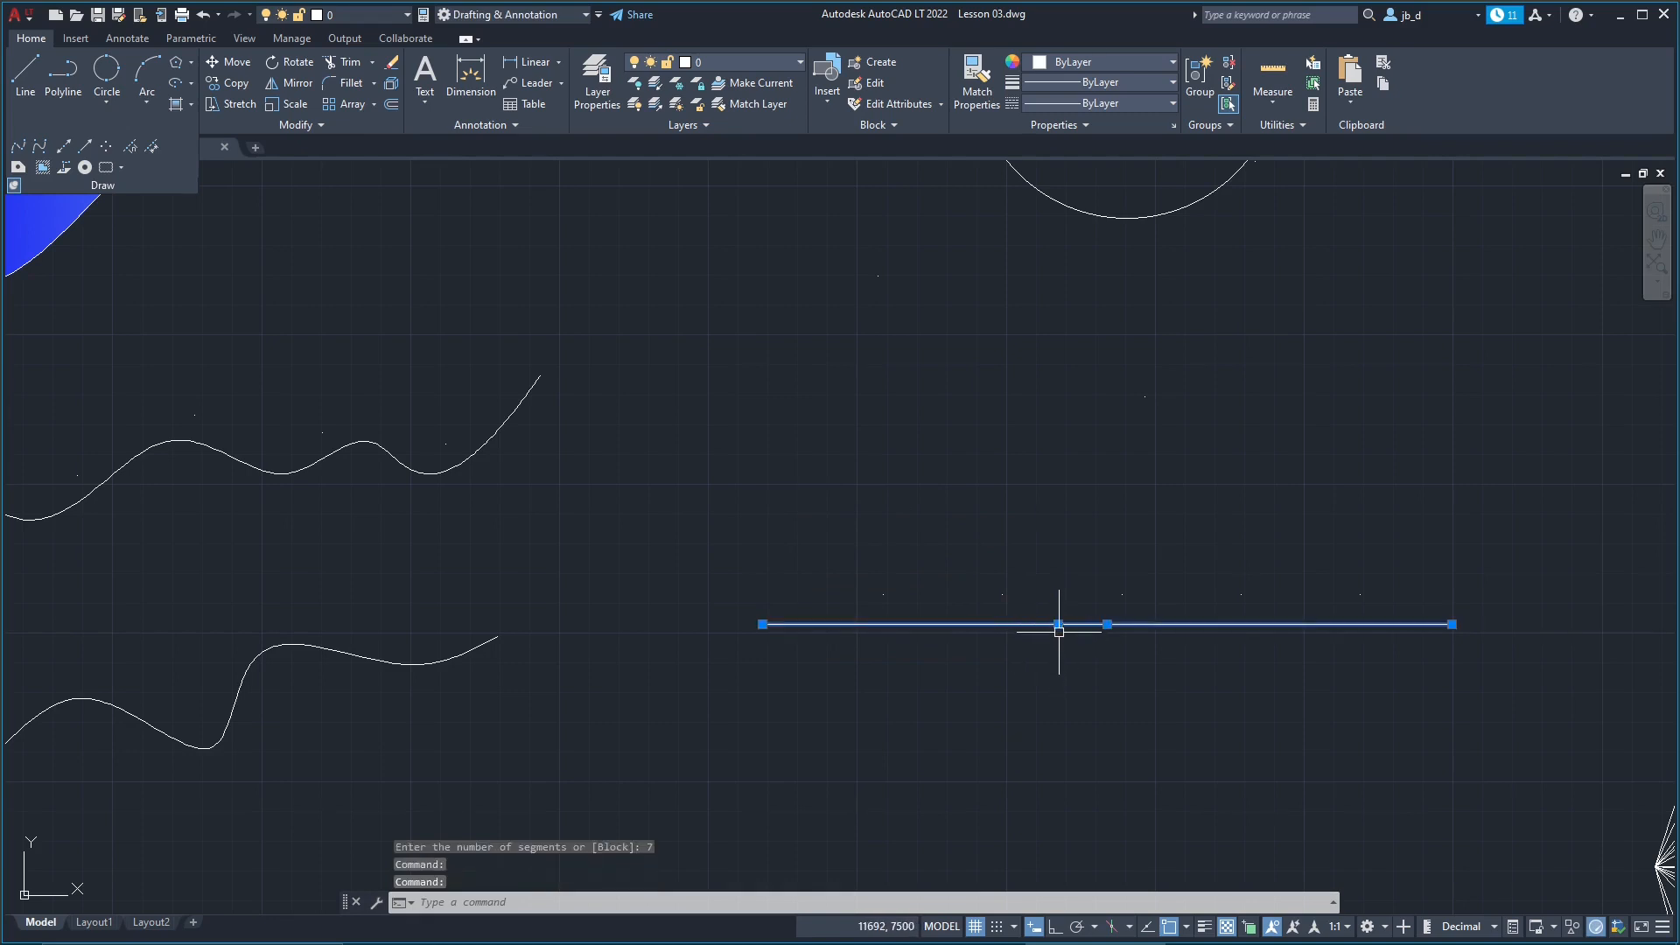
pyautogui.press('Escape')
pyautogui.press('Escape')
pyautogui.click(1069, 625)
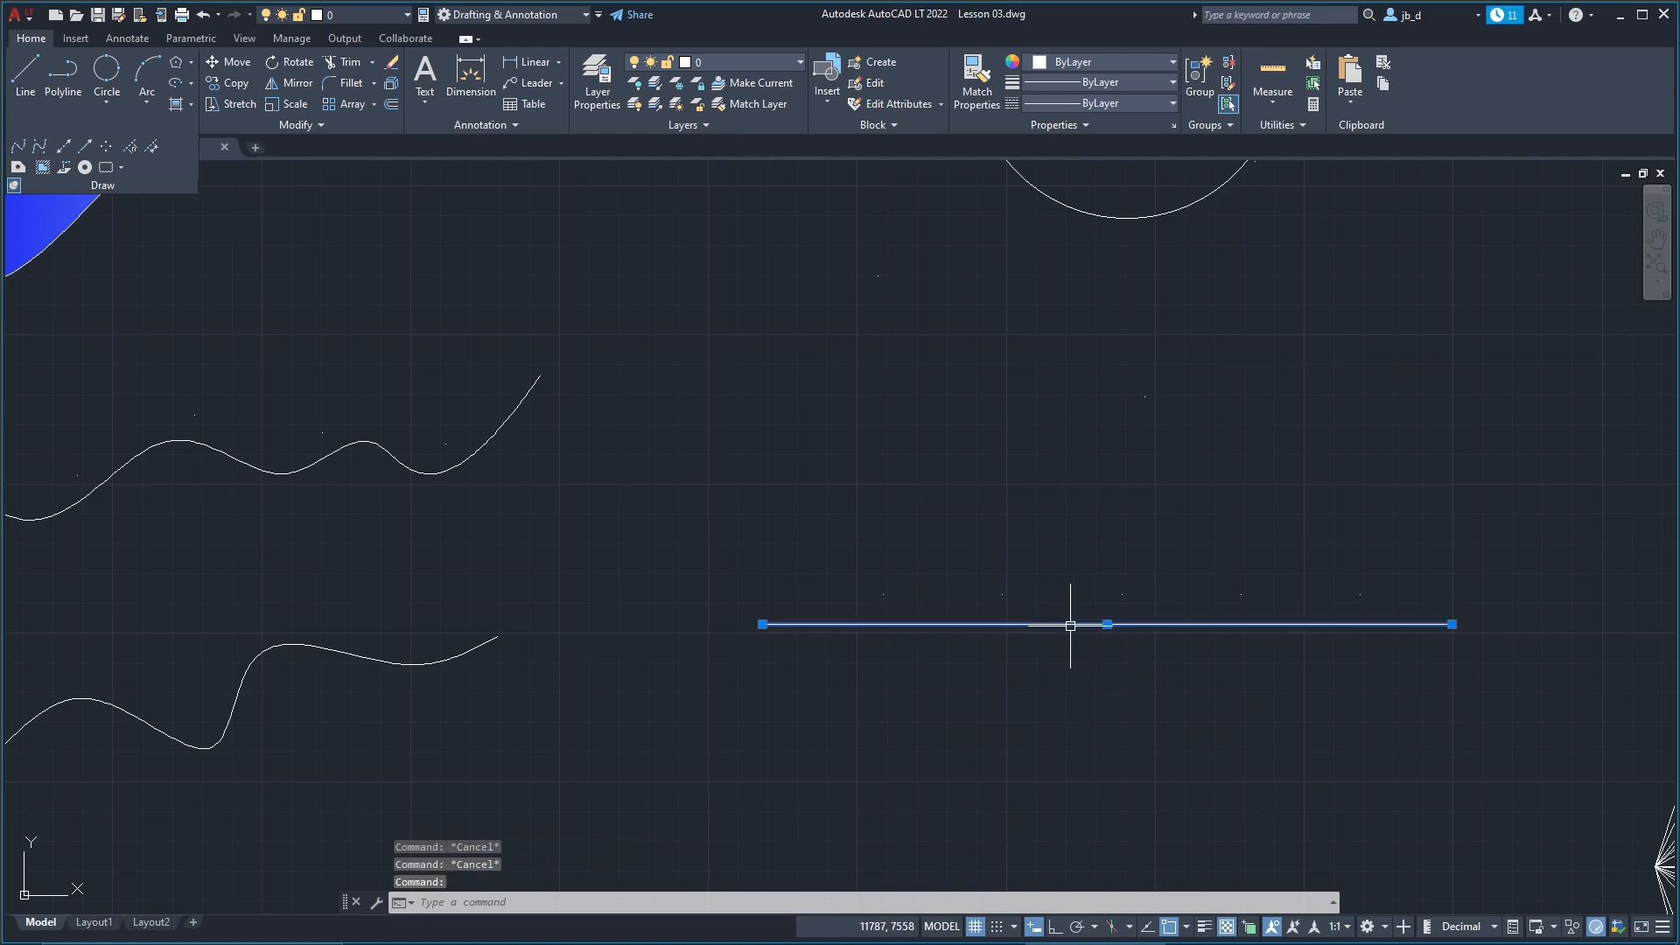
pyautogui.moveTo(1070, 626); pyautogui.dragTo(1067, 656)
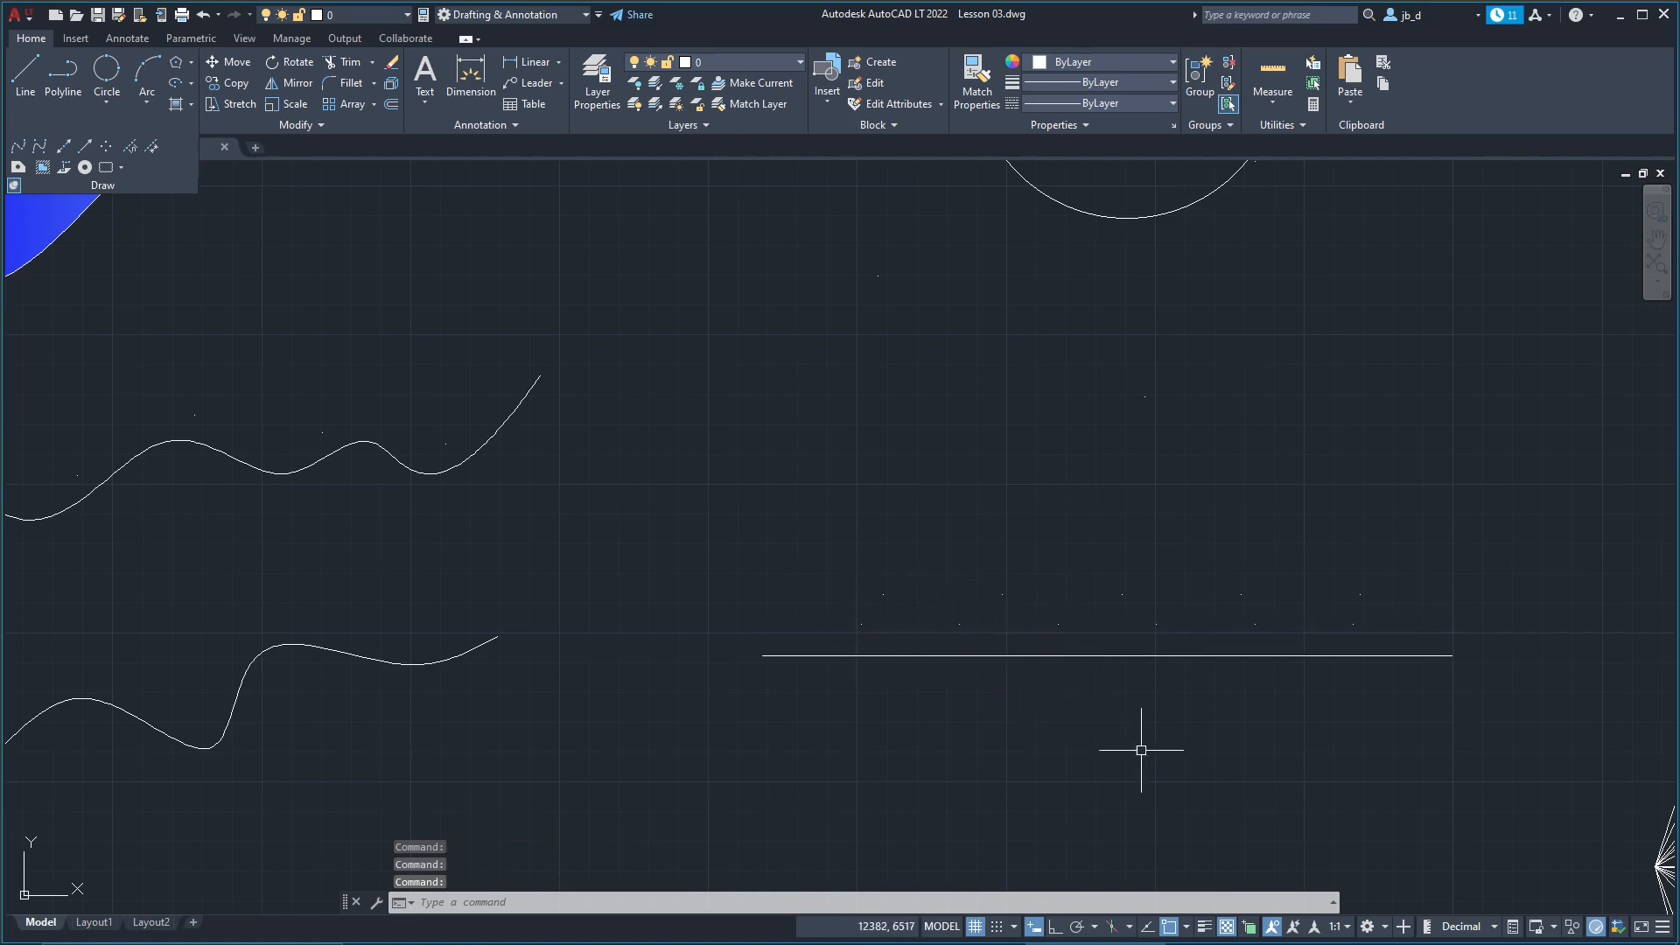
# Step: Draw a line between the first two division points above the horizontal line, snapping to the nodes
pyautogui.click(1187, 927)
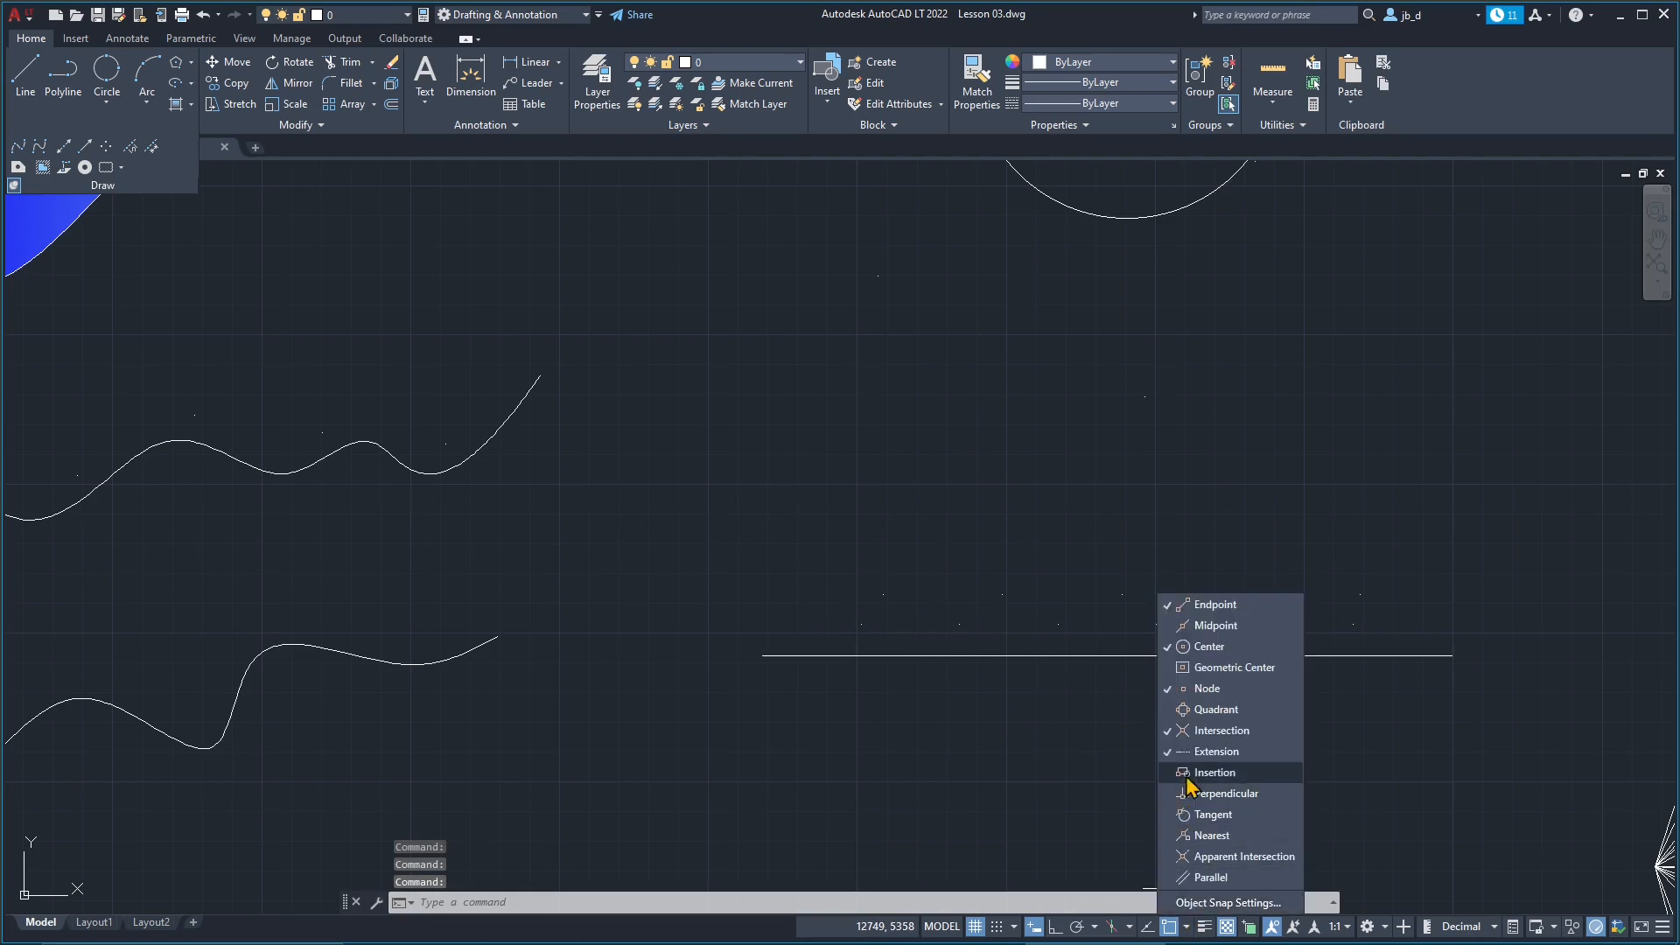
pyautogui.click(25, 78)
pyautogui.click(861, 624)
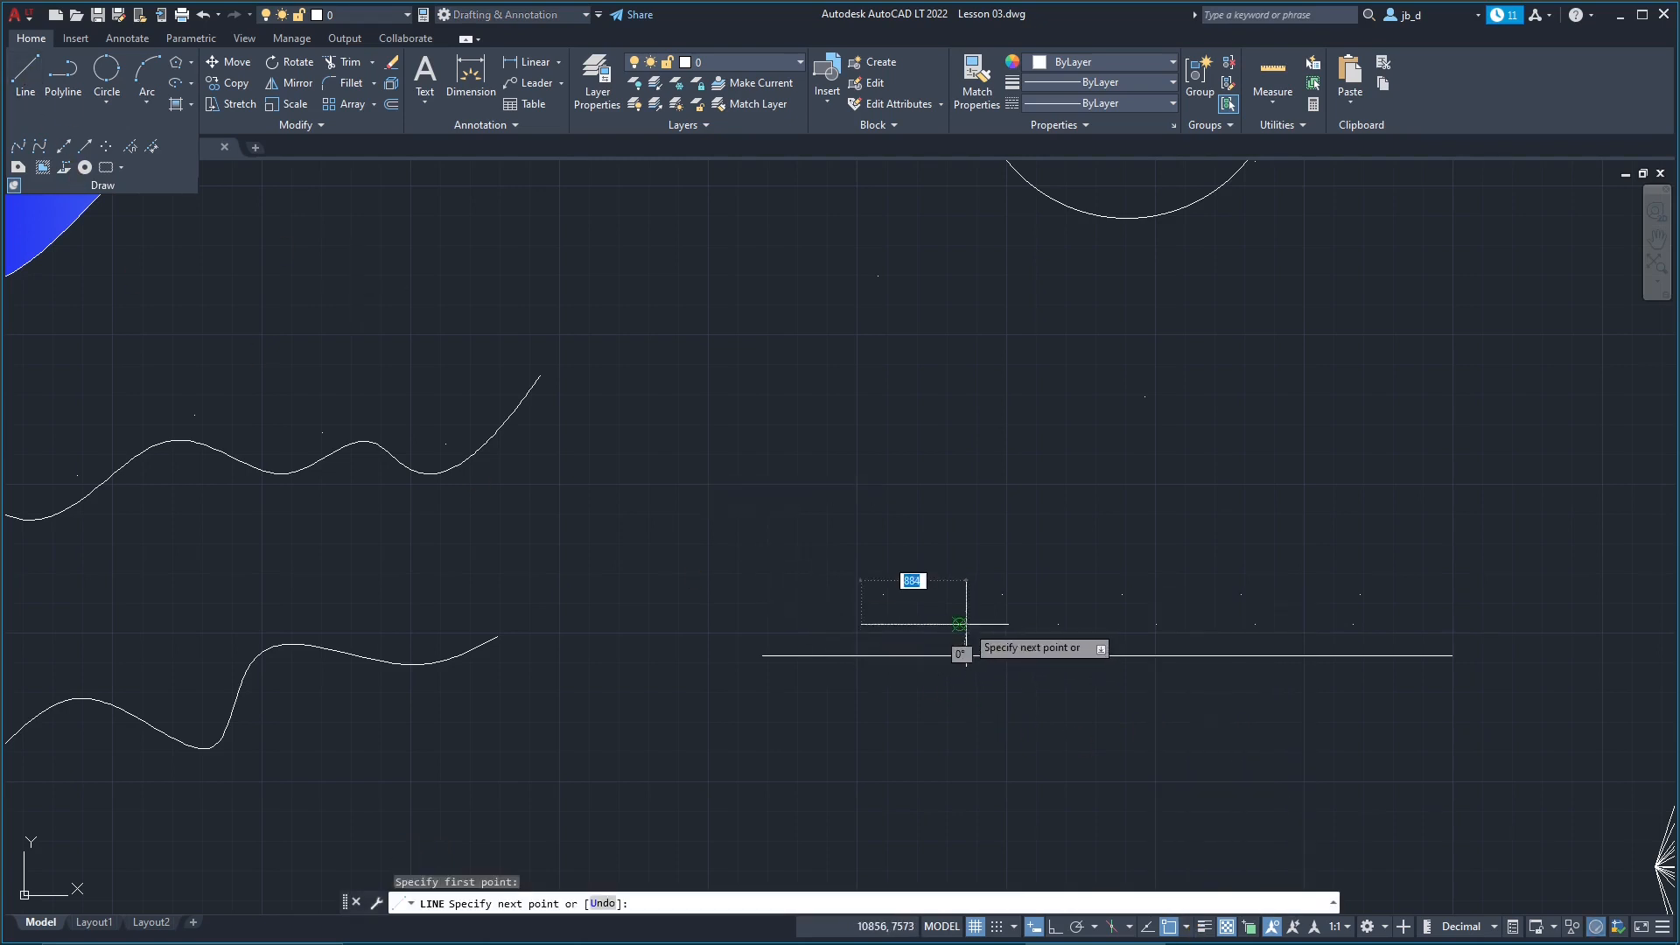
pyautogui.press('Escape')
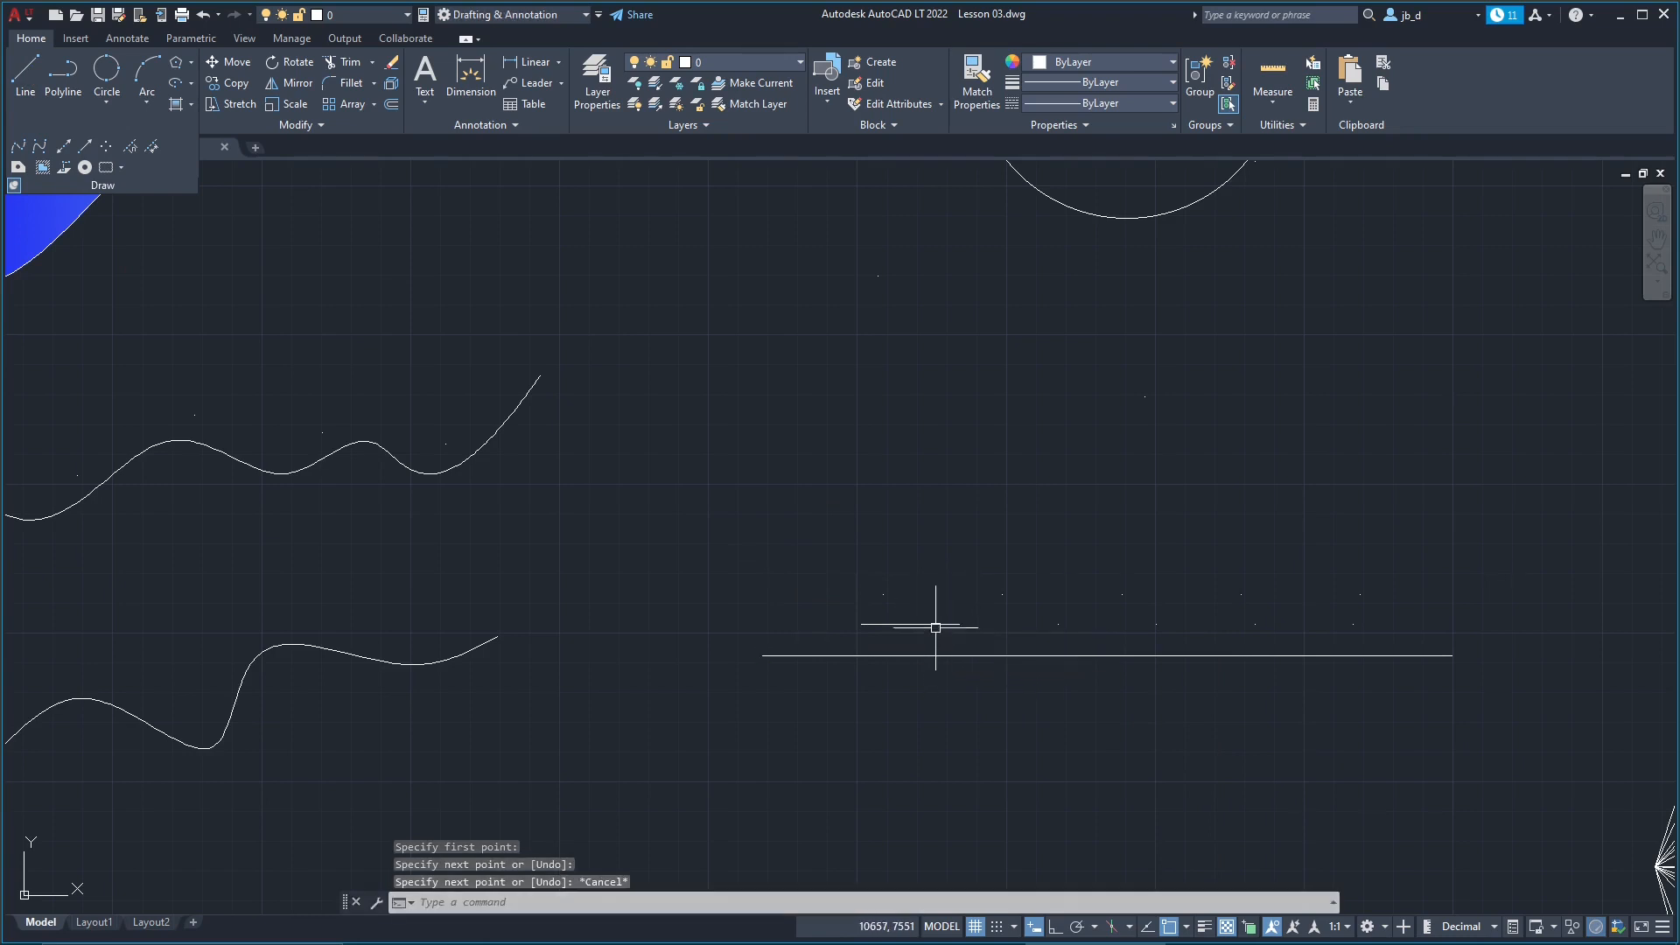
# Step: Check the length of the short line between the division points in its quick properties, then close them
pyautogui.rightClick(935, 628)
pyautogui.click(919, 662)
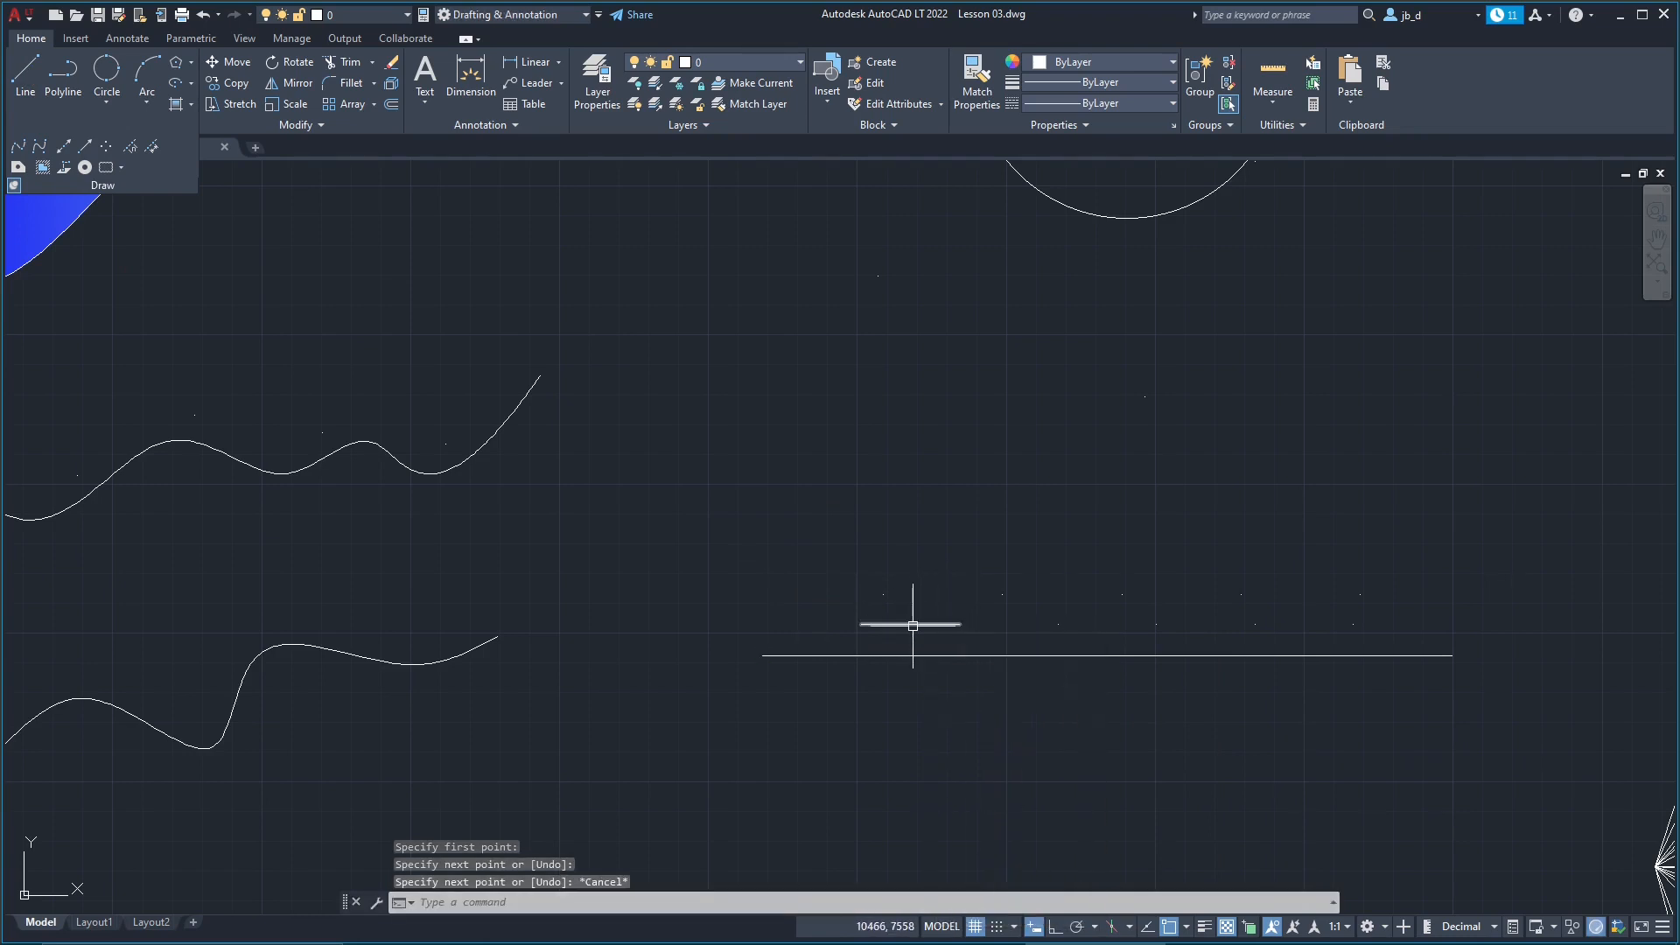
pyautogui.click(913, 625)
pyautogui.rightClick(913, 625)
pyautogui.click(981, 642)
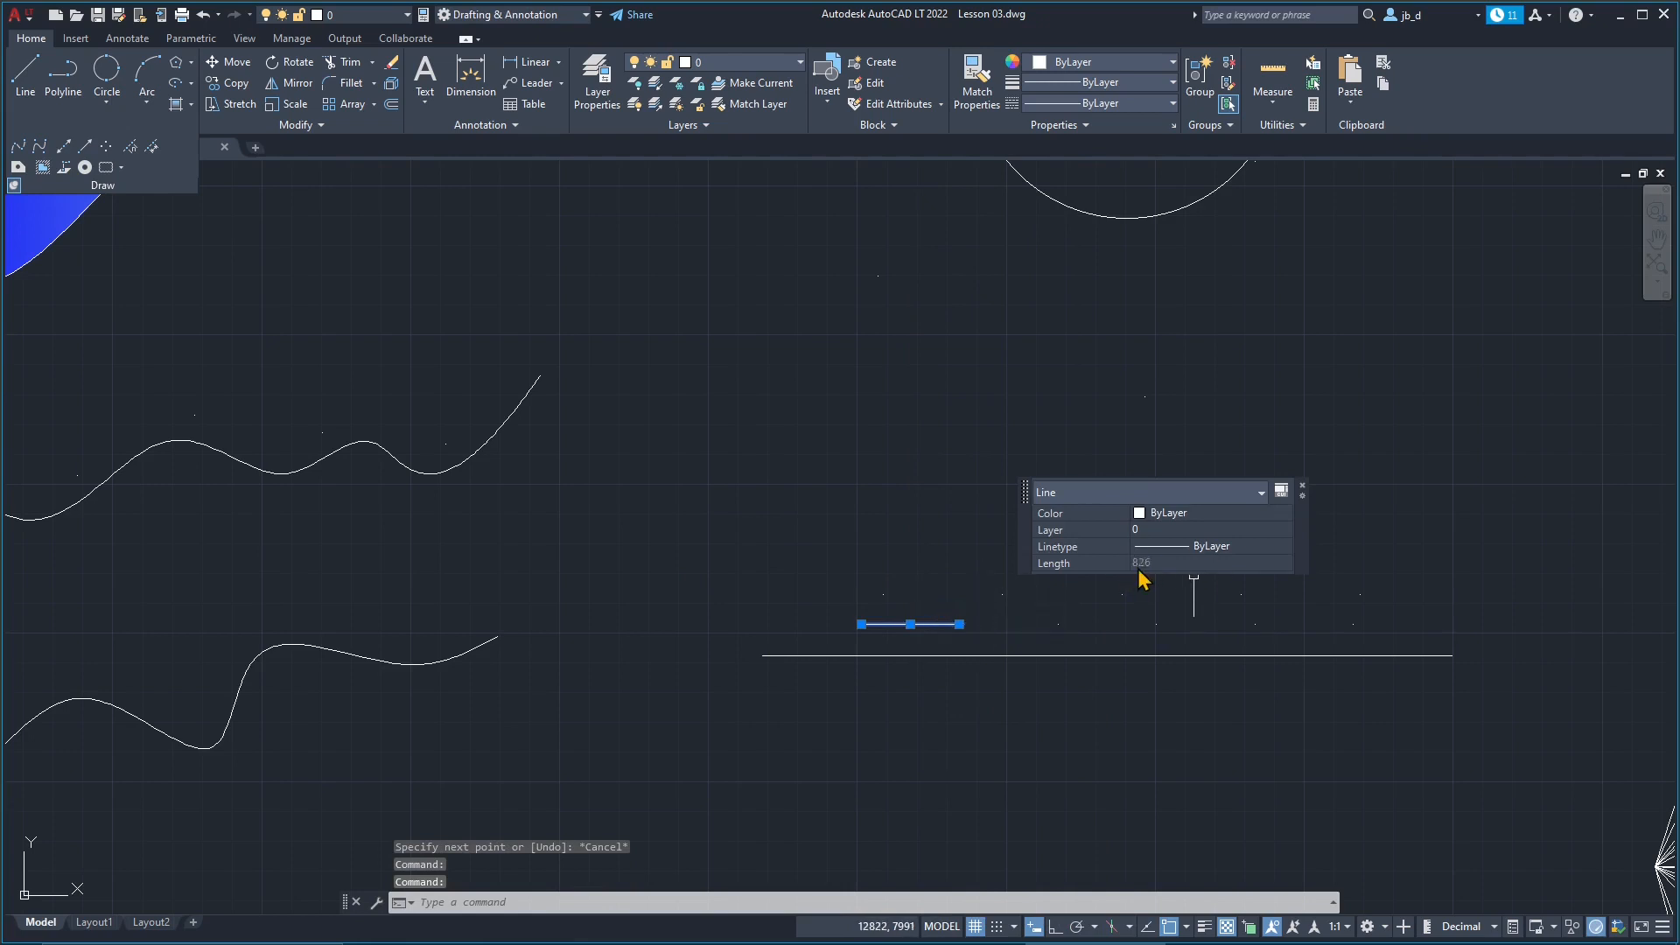
pyautogui.click(1302, 485)
pyautogui.press('Escape')
pyautogui.press('Escape')
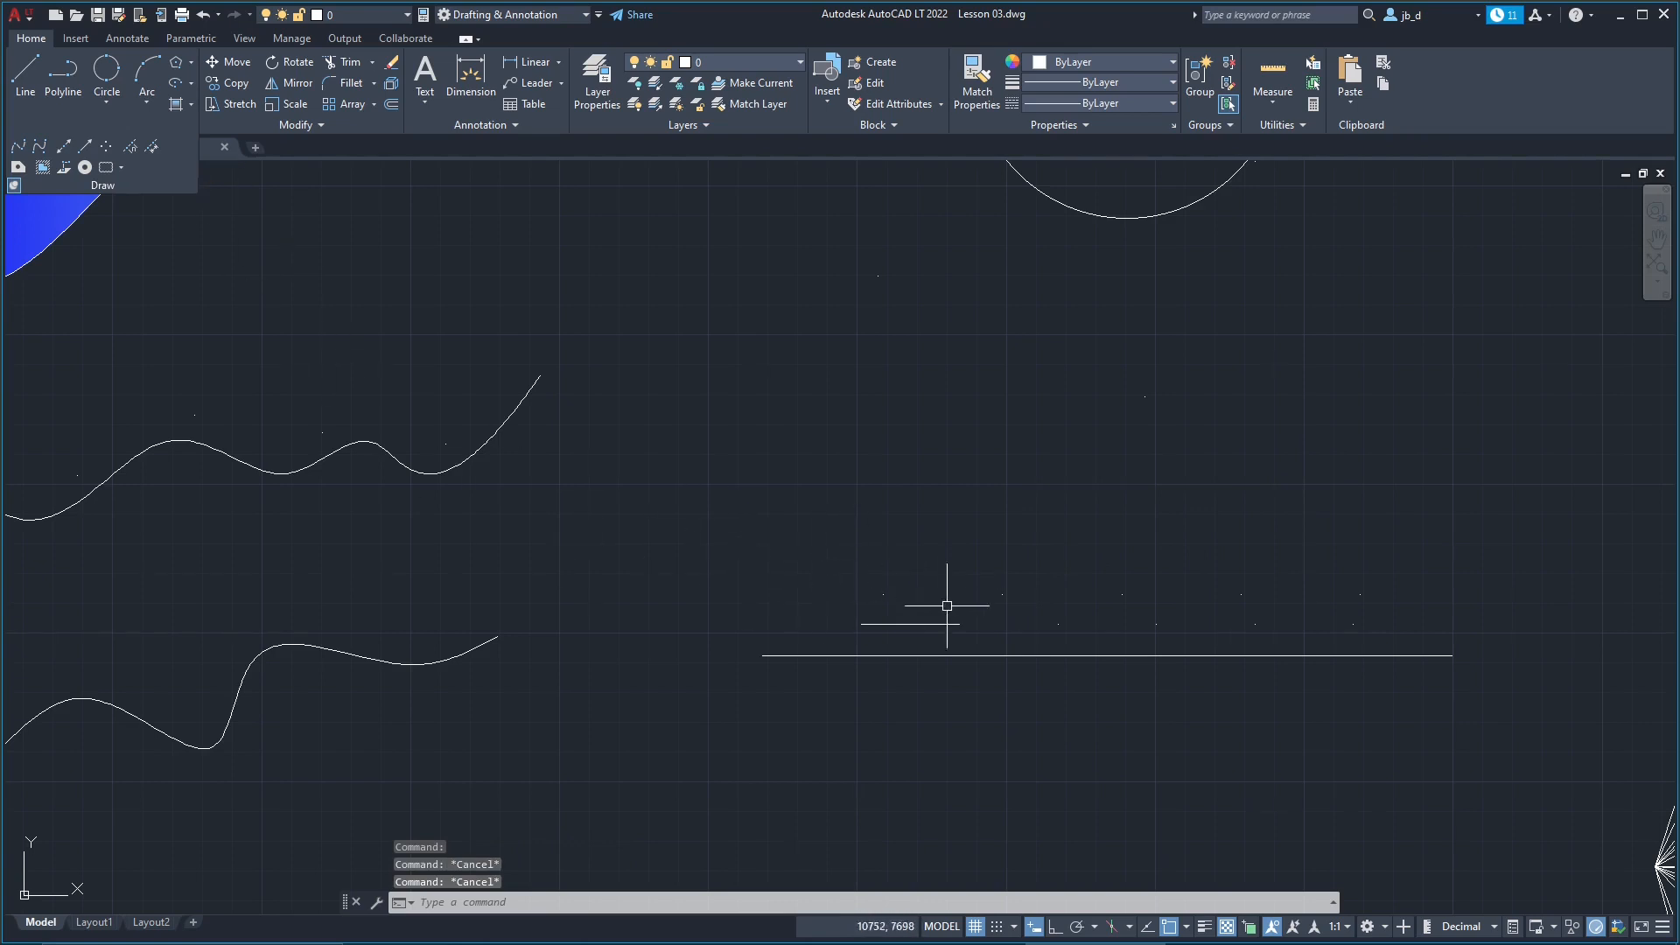
# Step: Delete the short line between the first two division points
pyautogui.click(911, 624)
pyautogui.press('Delete')
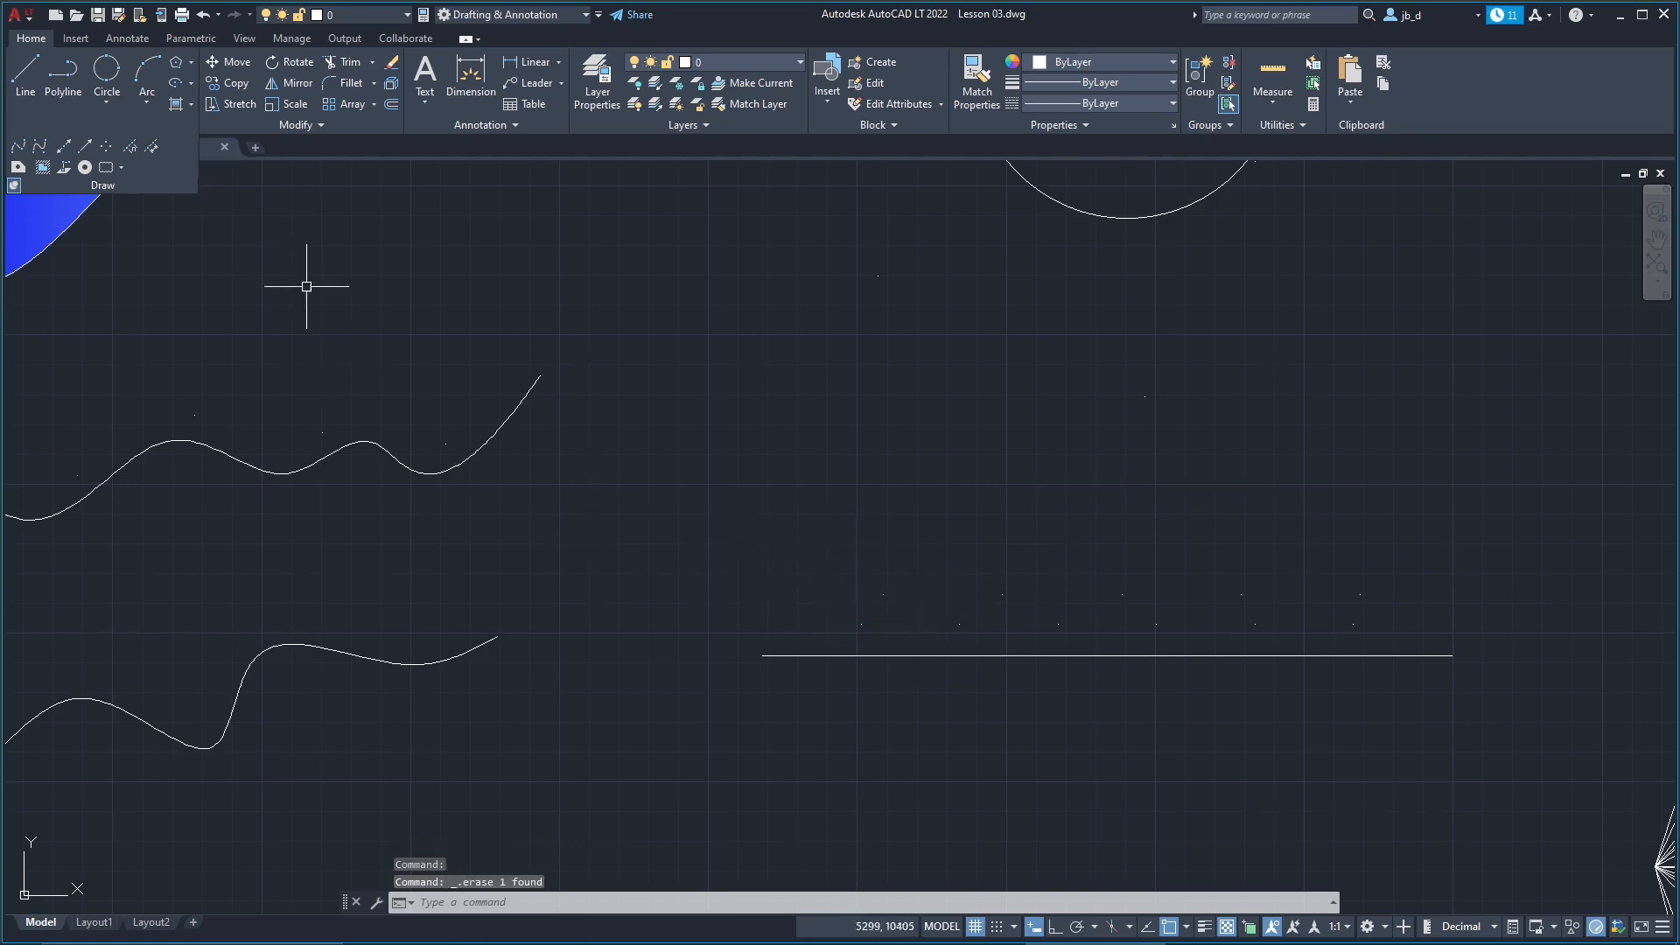
pyautogui.moveTo(1020, 673)
pyautogui.mouseDown(button='middle')
pyautogui.moveTo(848, 670)
pyautogui.moveTo(660, 507)
pyautogui.moveTo(675, 439)
pyautogui.mouseUp(button='middle')
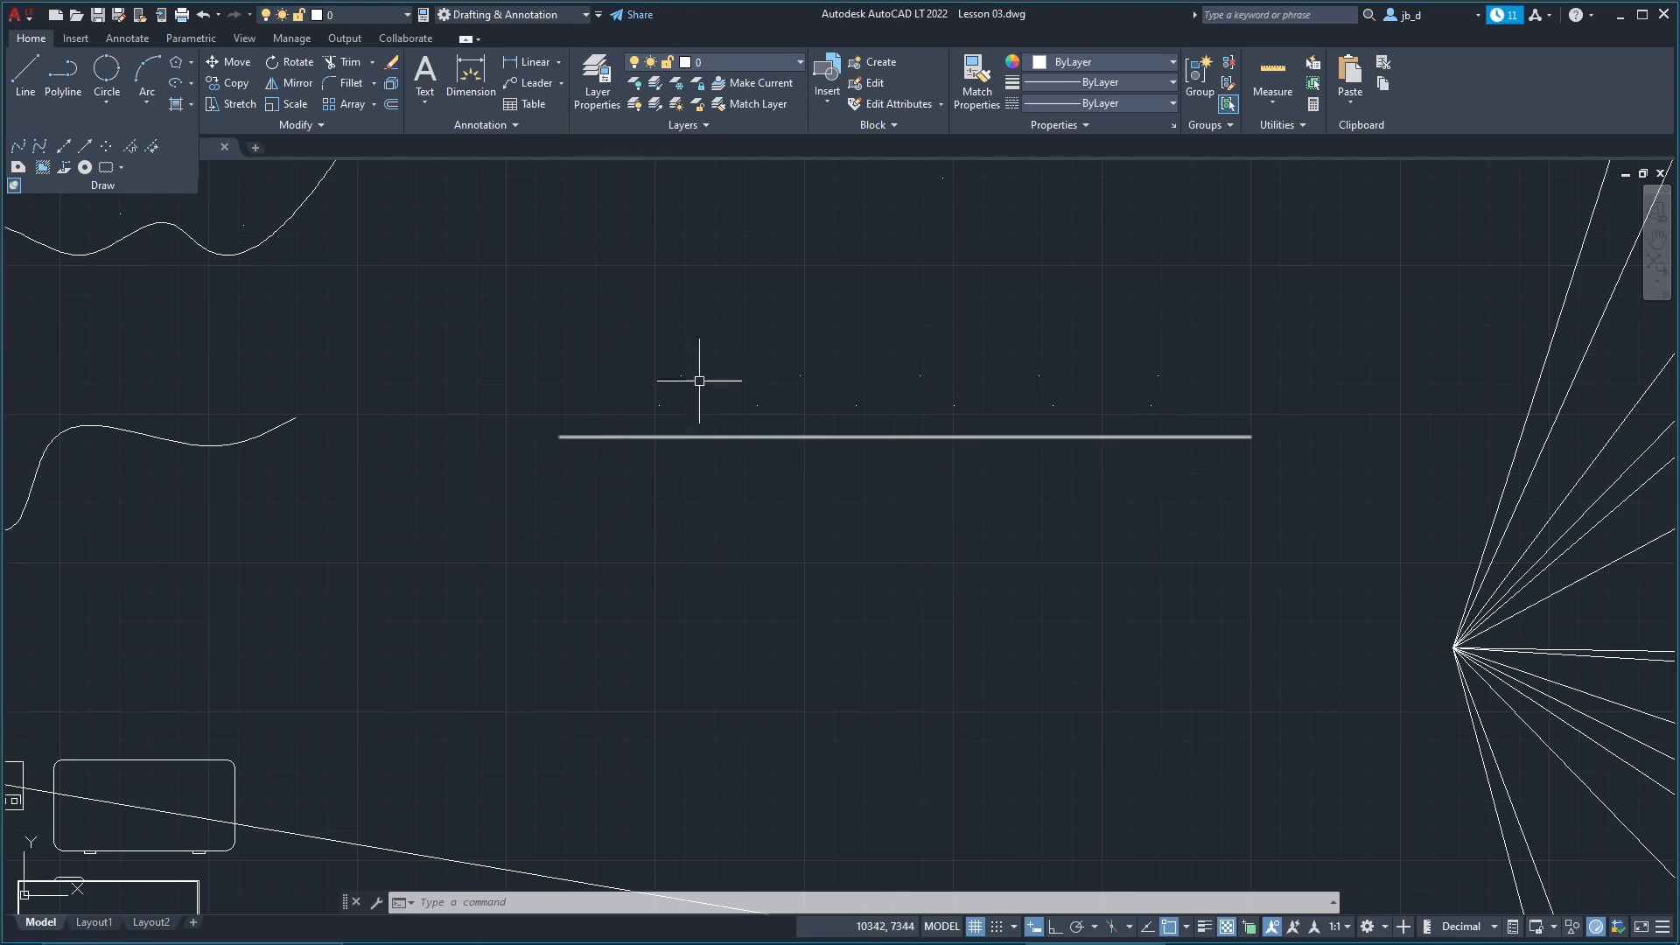
pyautogui.moveTo(698, 438); pyautogui.dragTo(770, 657, button='middle')
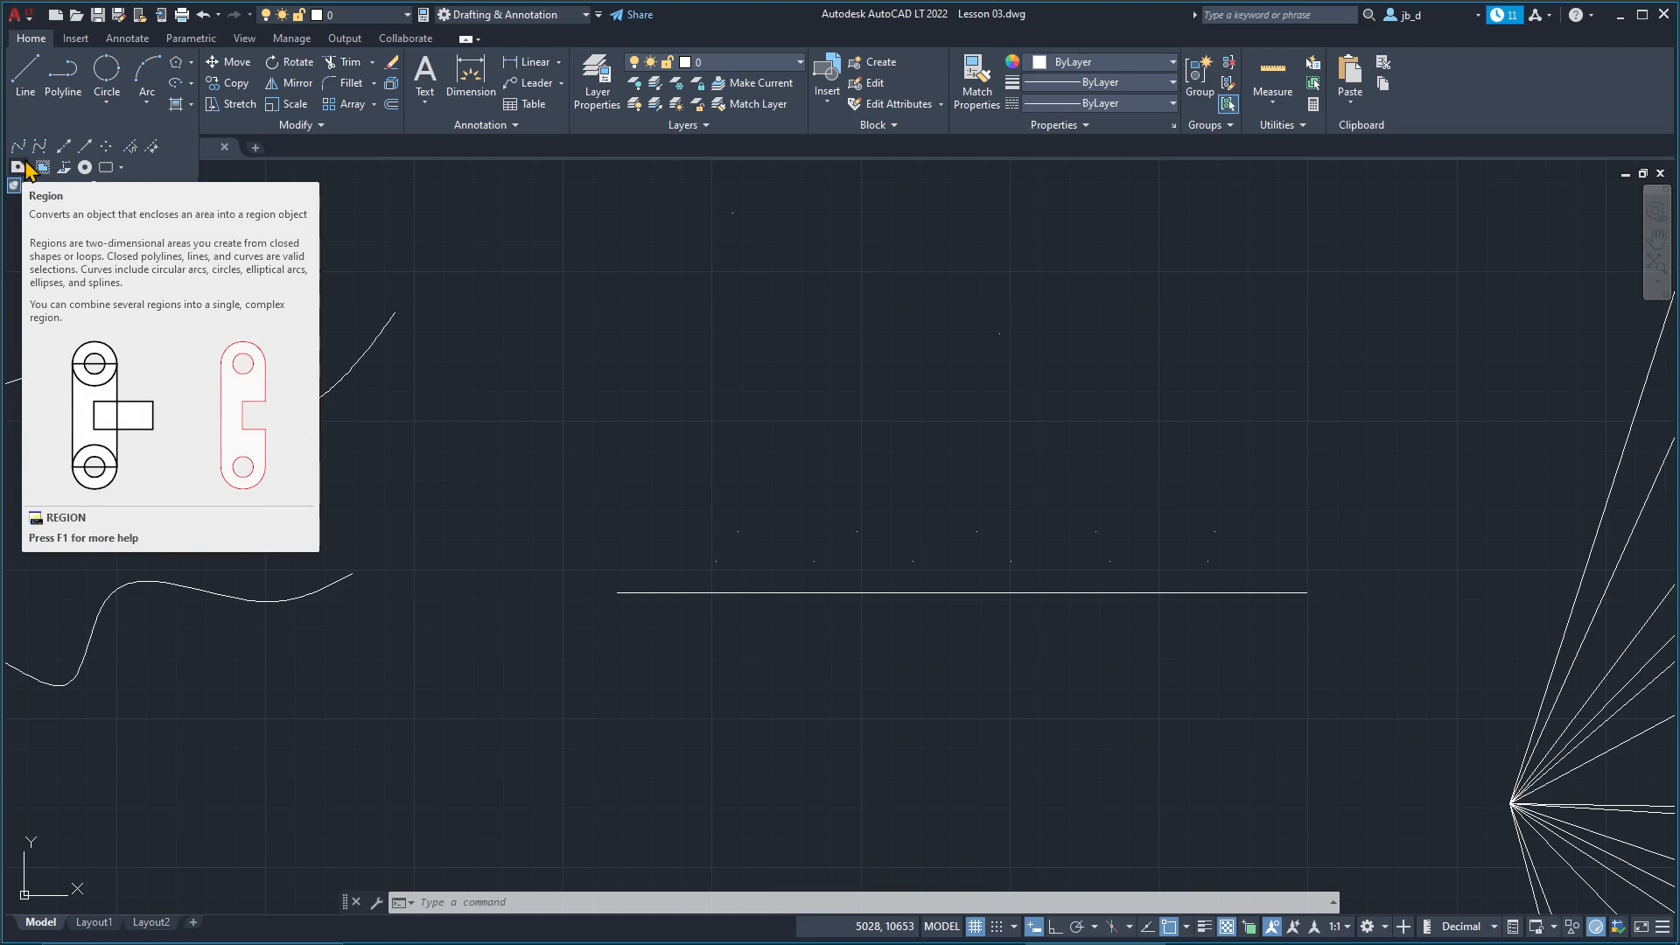
# Step: Draw a closed four-sided wipeout around the telephone symbol between the bed and the dining table
pyautogui.click(43, 167)
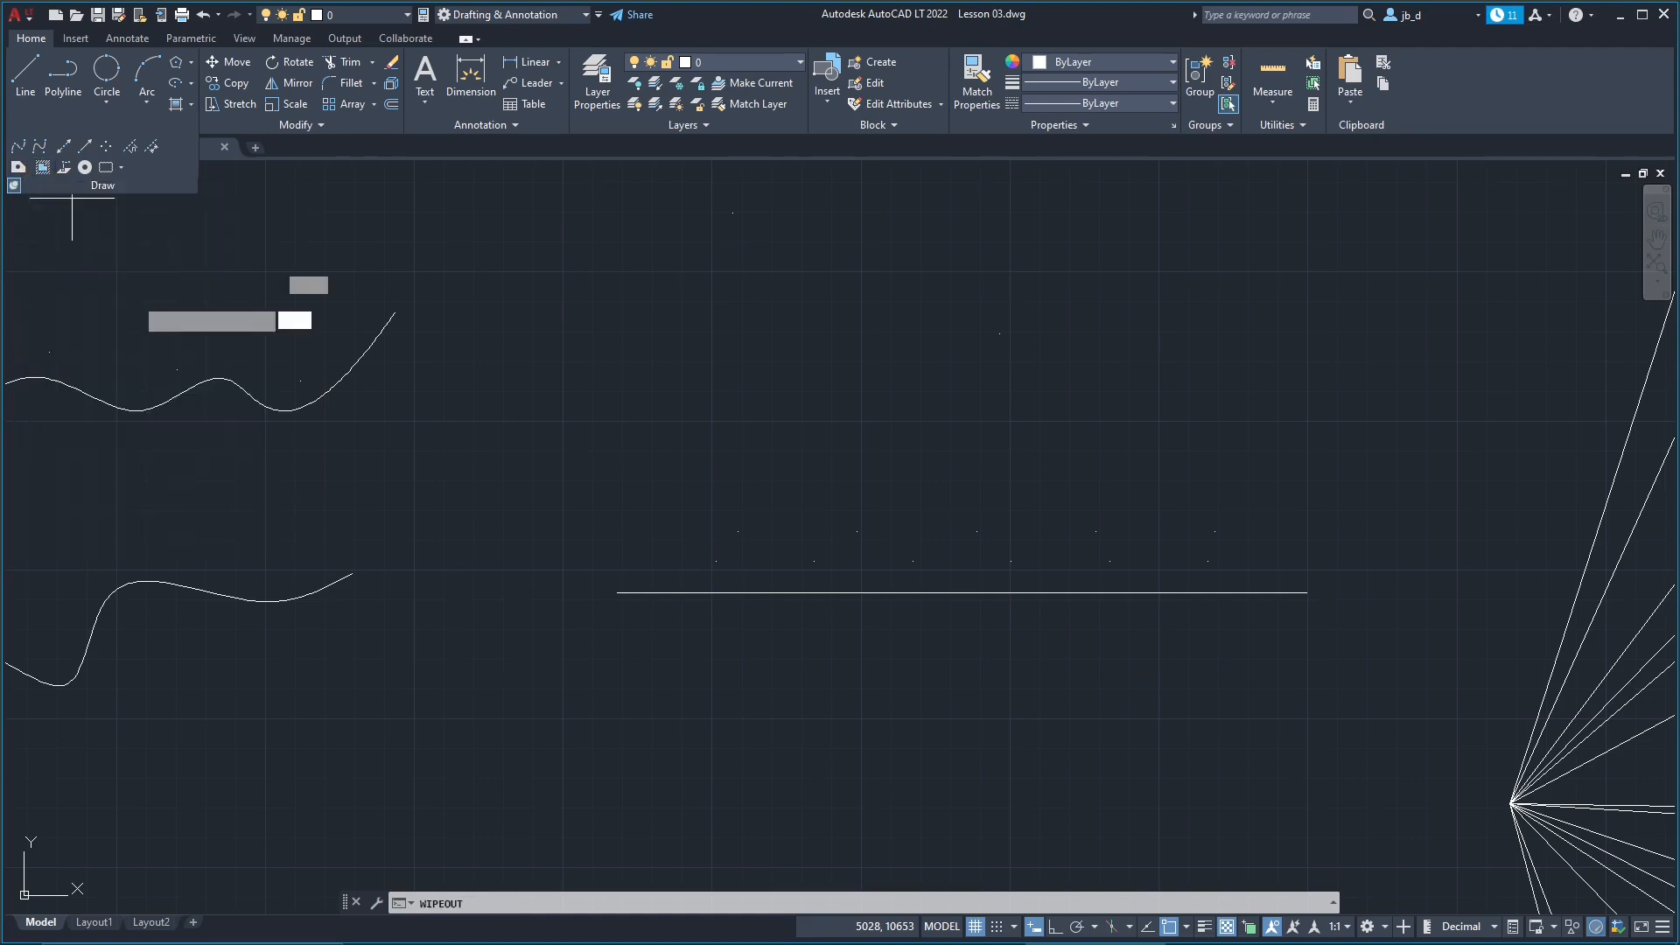
pyautogui.scroll(-2, 443, 386)
pyautogui.moveTo(375, 537); pyautogui.dragTo(942, 239, button='middle')
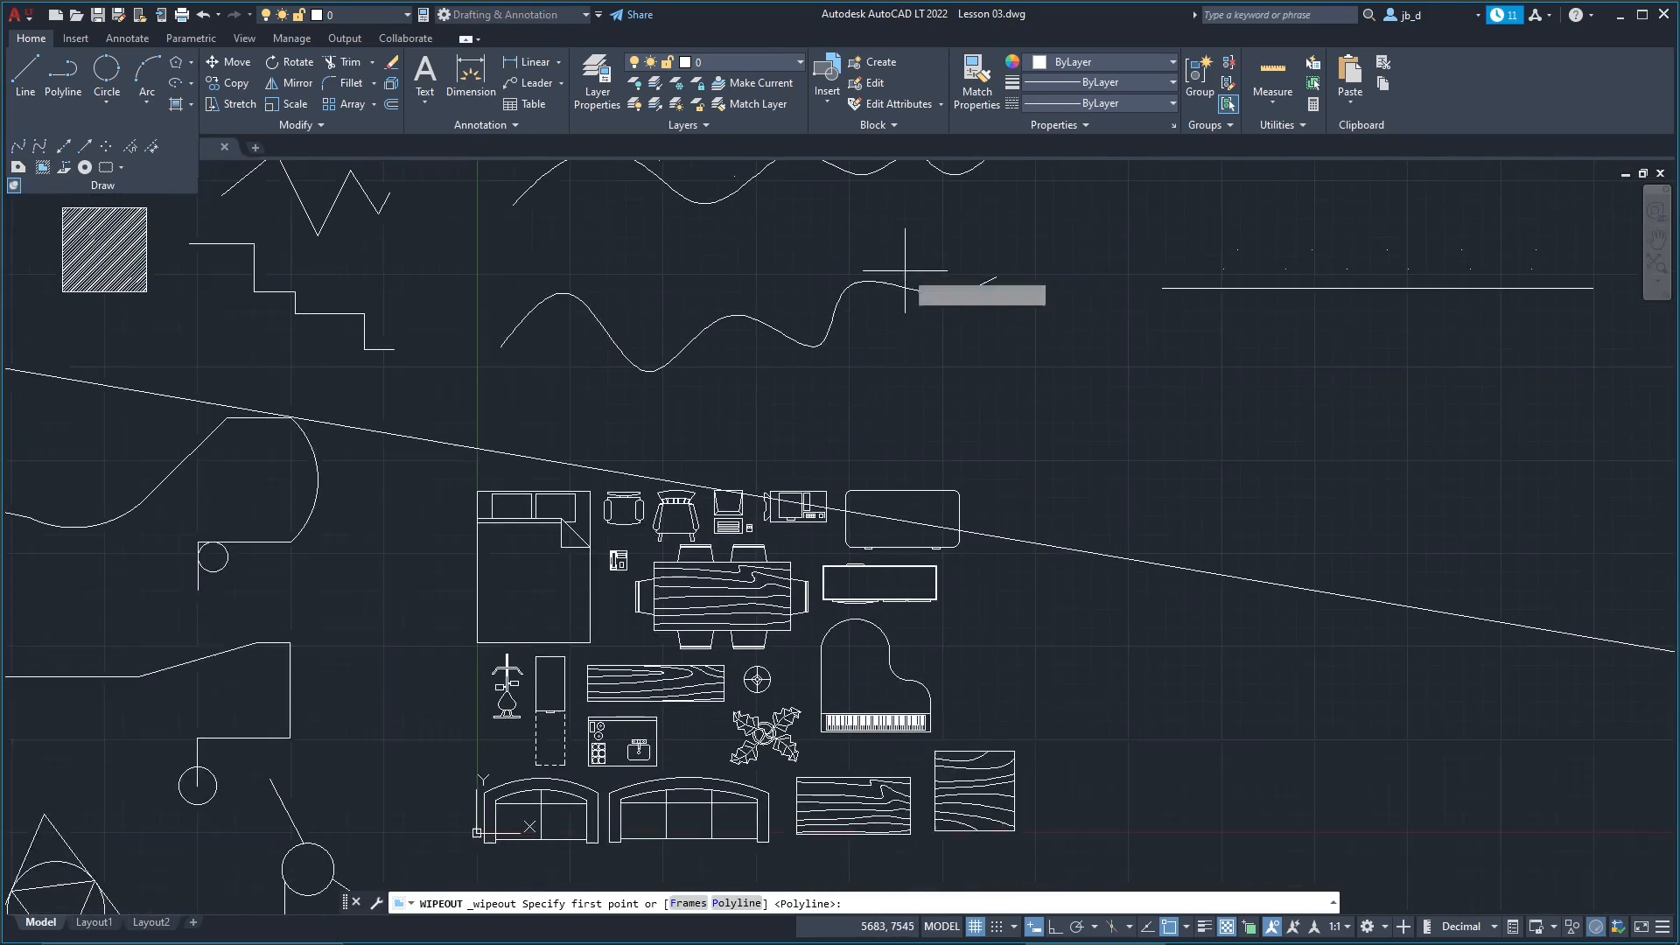
pyautogui.scroll(-3, 665, 646)
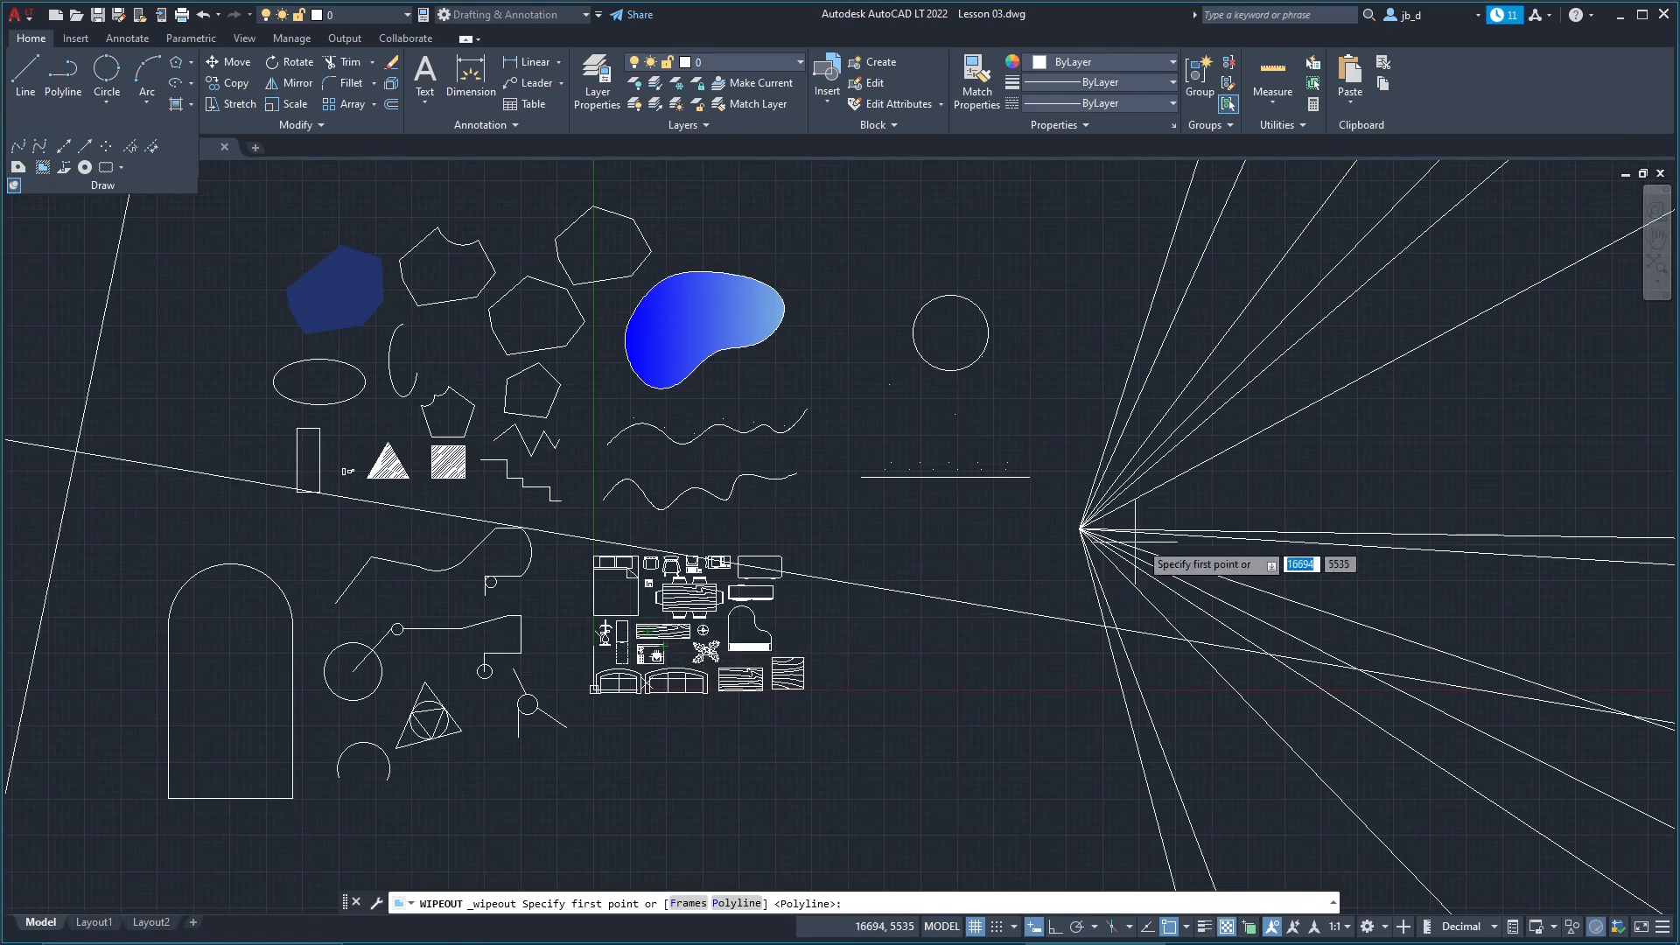
pyautogui.moveTo(1135, 541); pyautogui.dragTo(963, 521, button='middle')
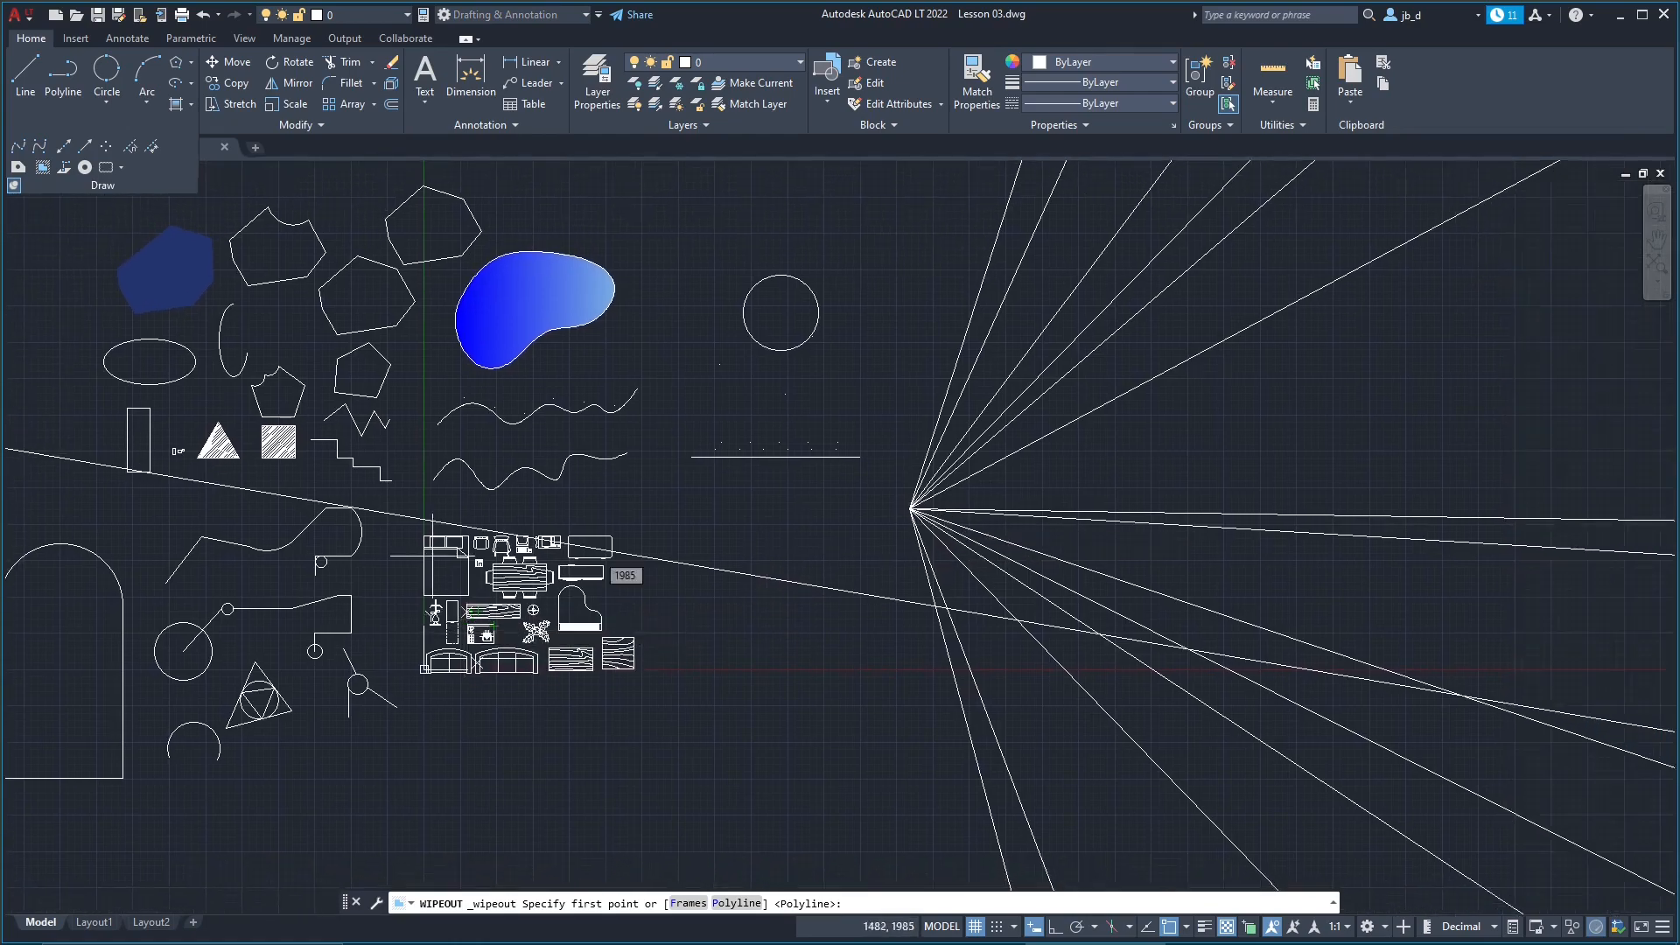
pyautogui.scroll(5, 432, 556)
pyautogui.scroll(2, 544, 560)
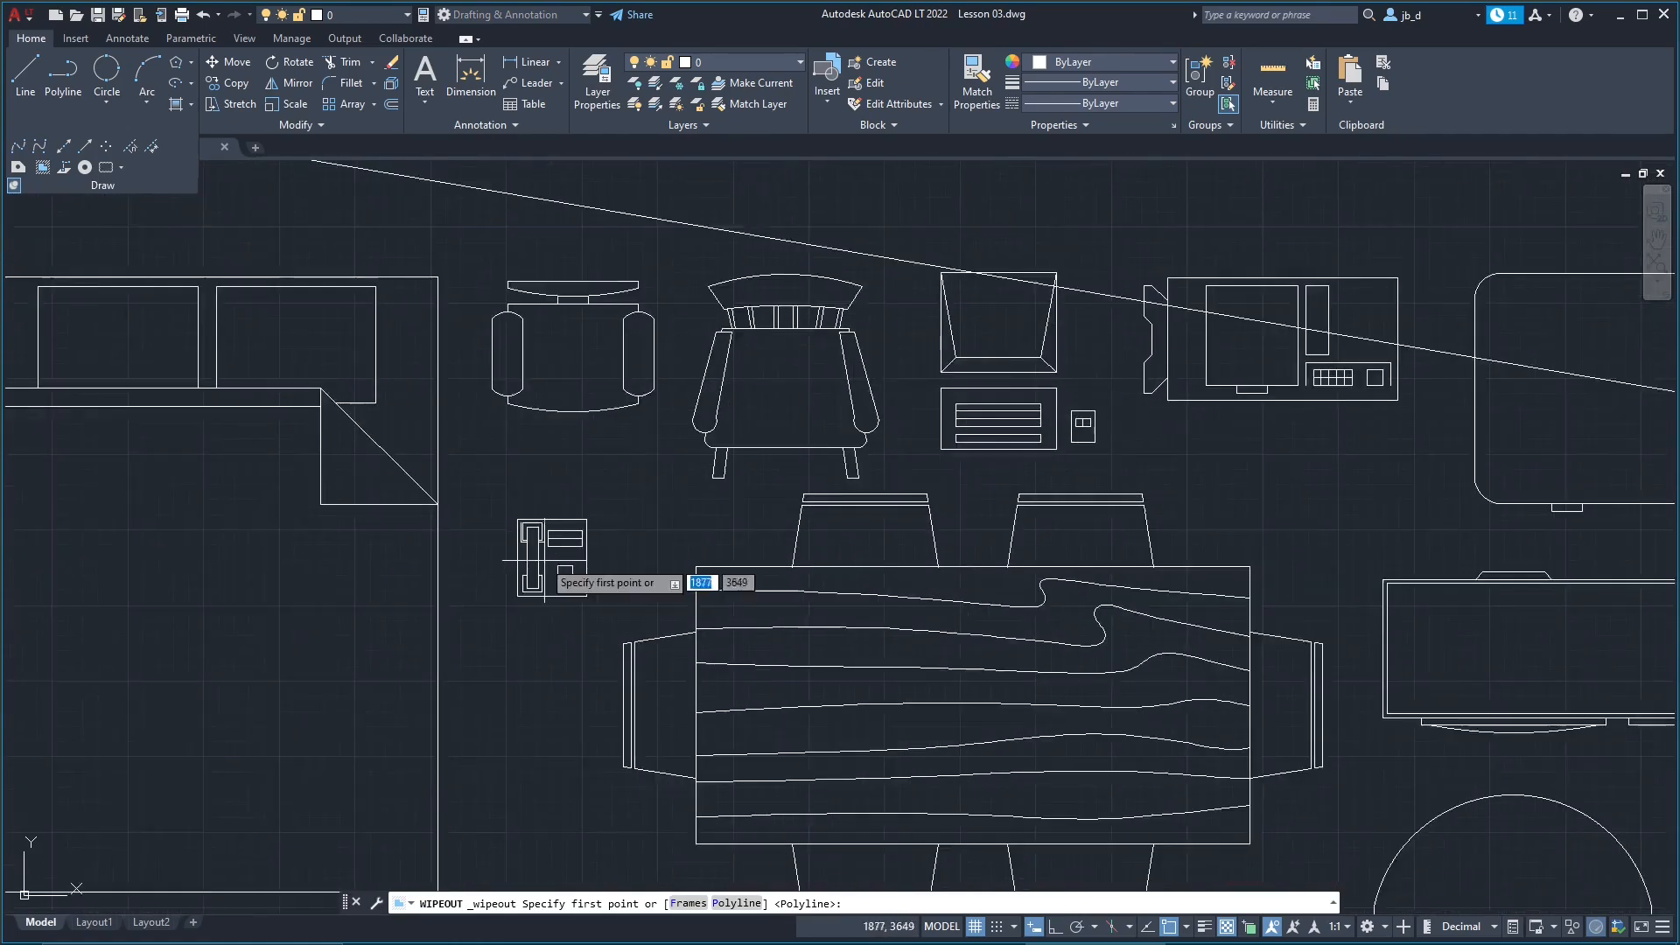
pyautogui.scroll(2, 543, 560)
pyautogui.click(430, 451)
pyautogui.click(430, 694)
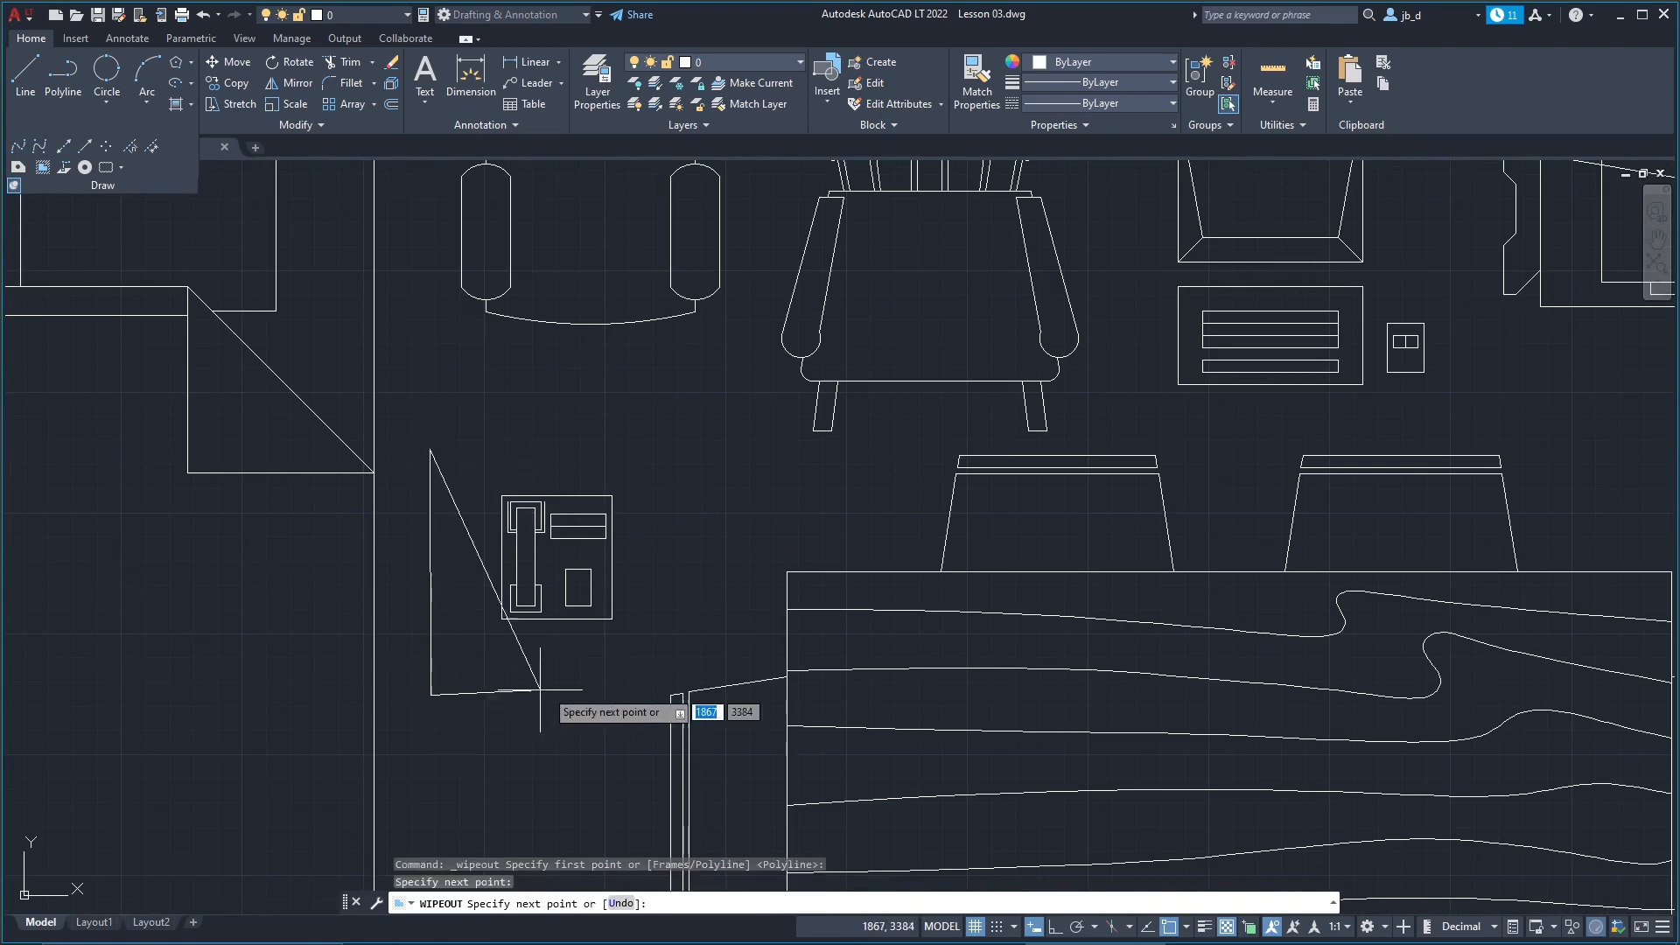
pyautogui.click(714, 668)
pyautogui.click(691, 423)
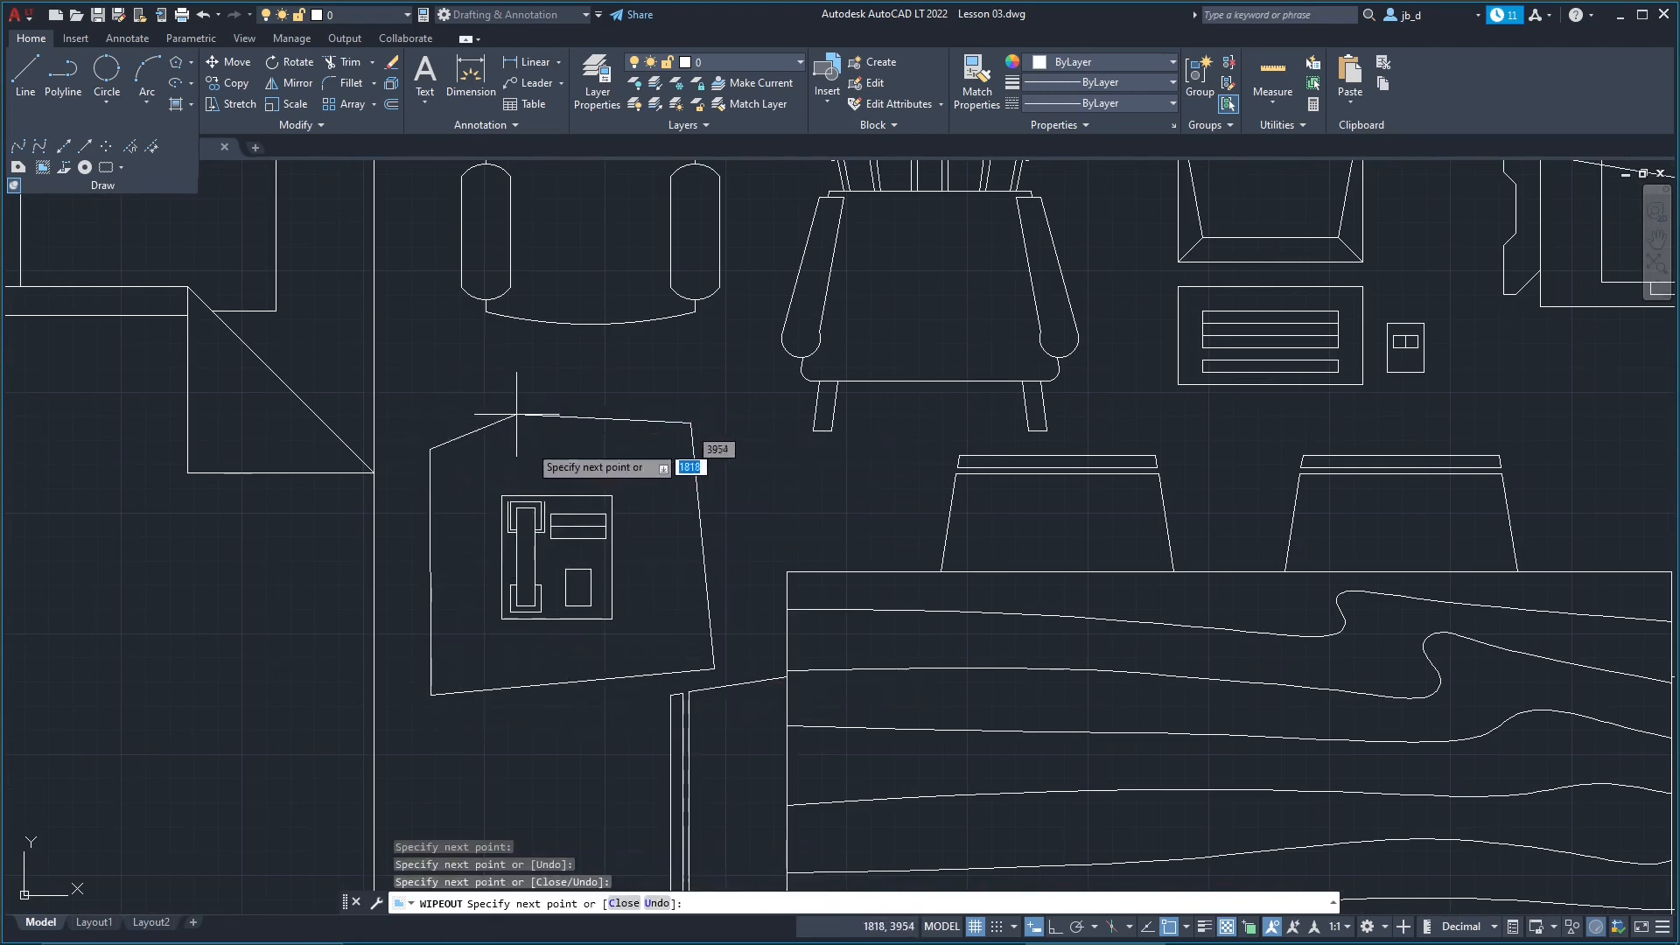
pyautogui.click(621, 905)
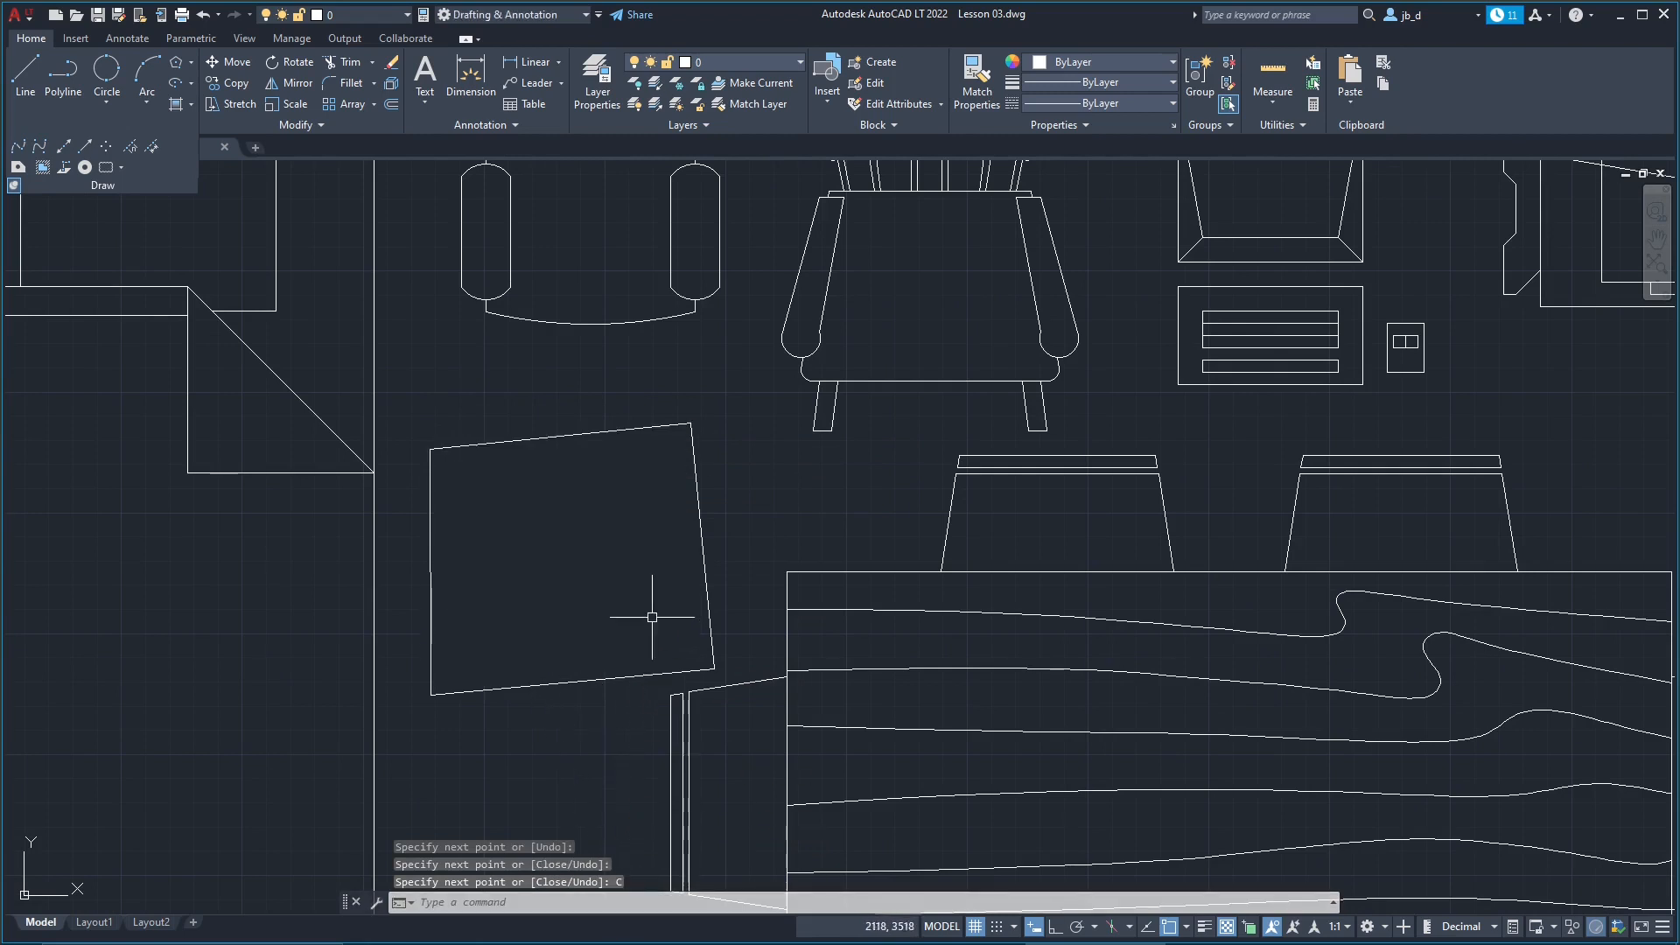
# Step: Select the wipeout's frame to examine how it masks the telephone symbol
pyautogui.click(628, 430)
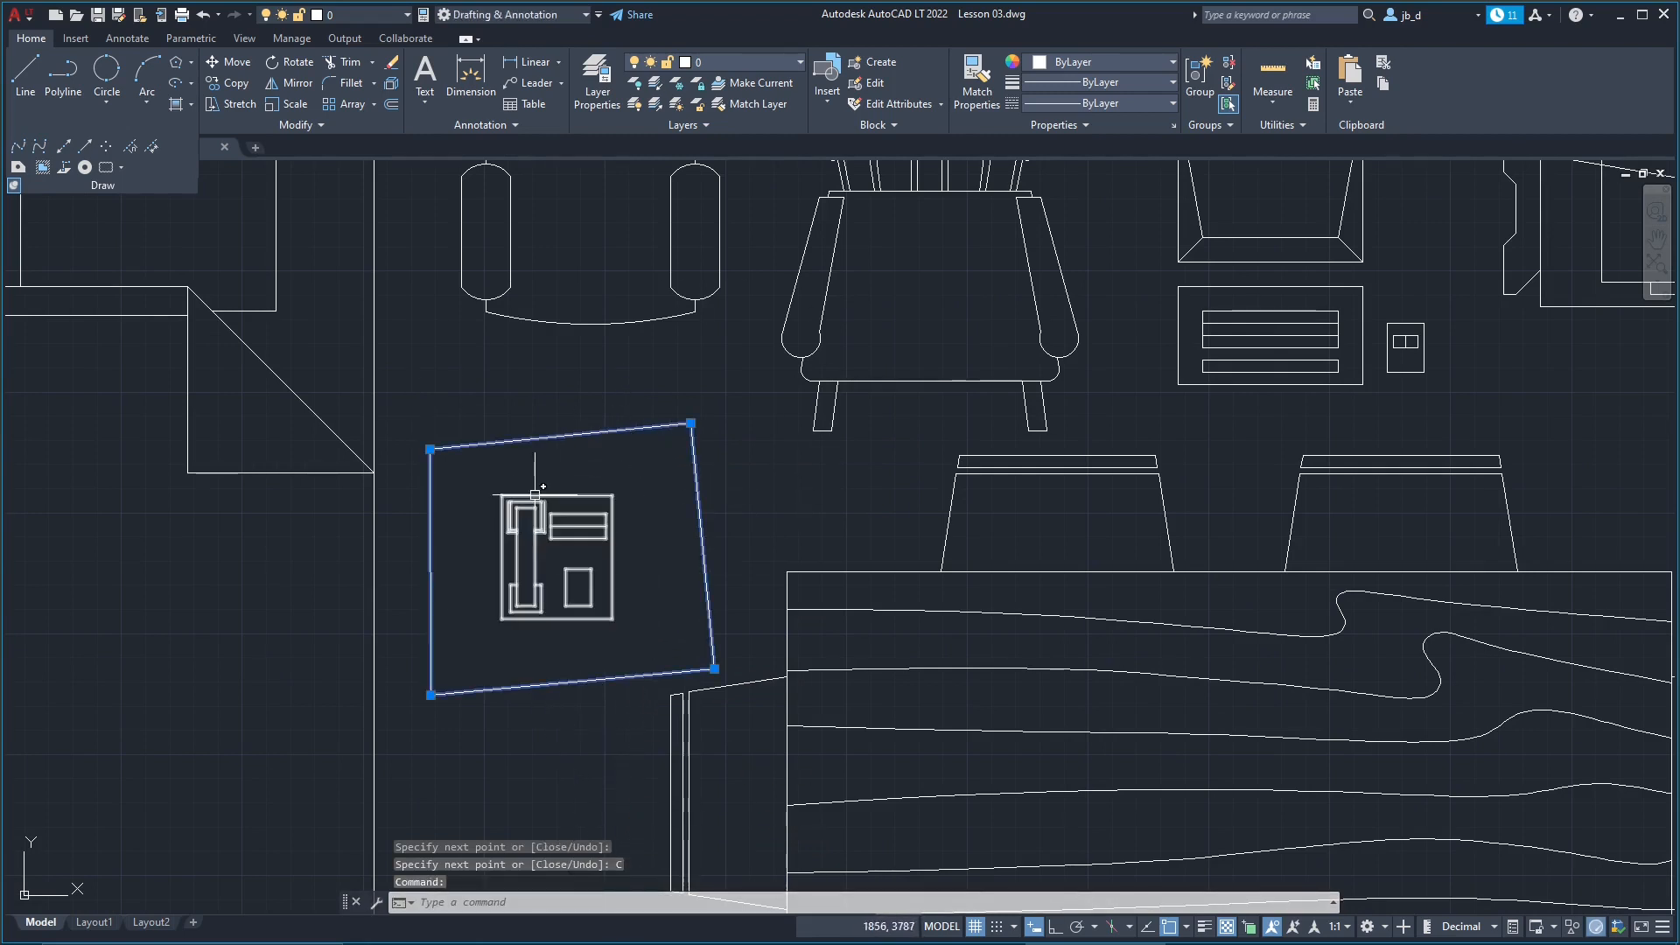
pyautogui.scroll(-1, 543, 506)
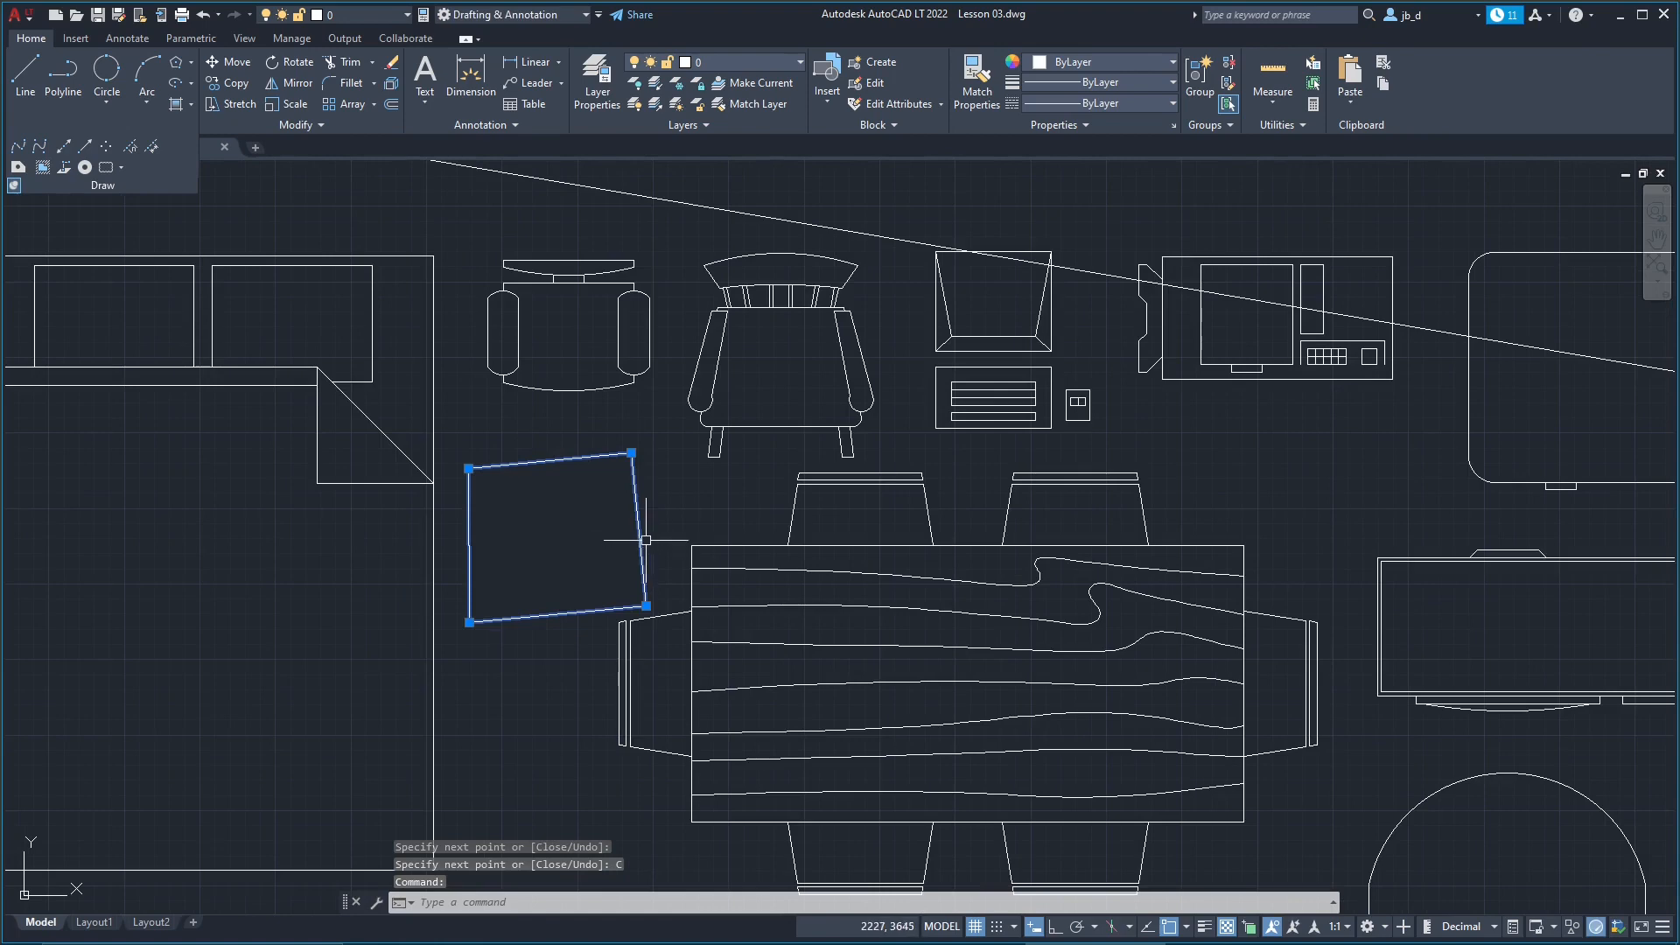
pyautogui.press('Escape')
pyautogui.scroll(-2, 569, 549)
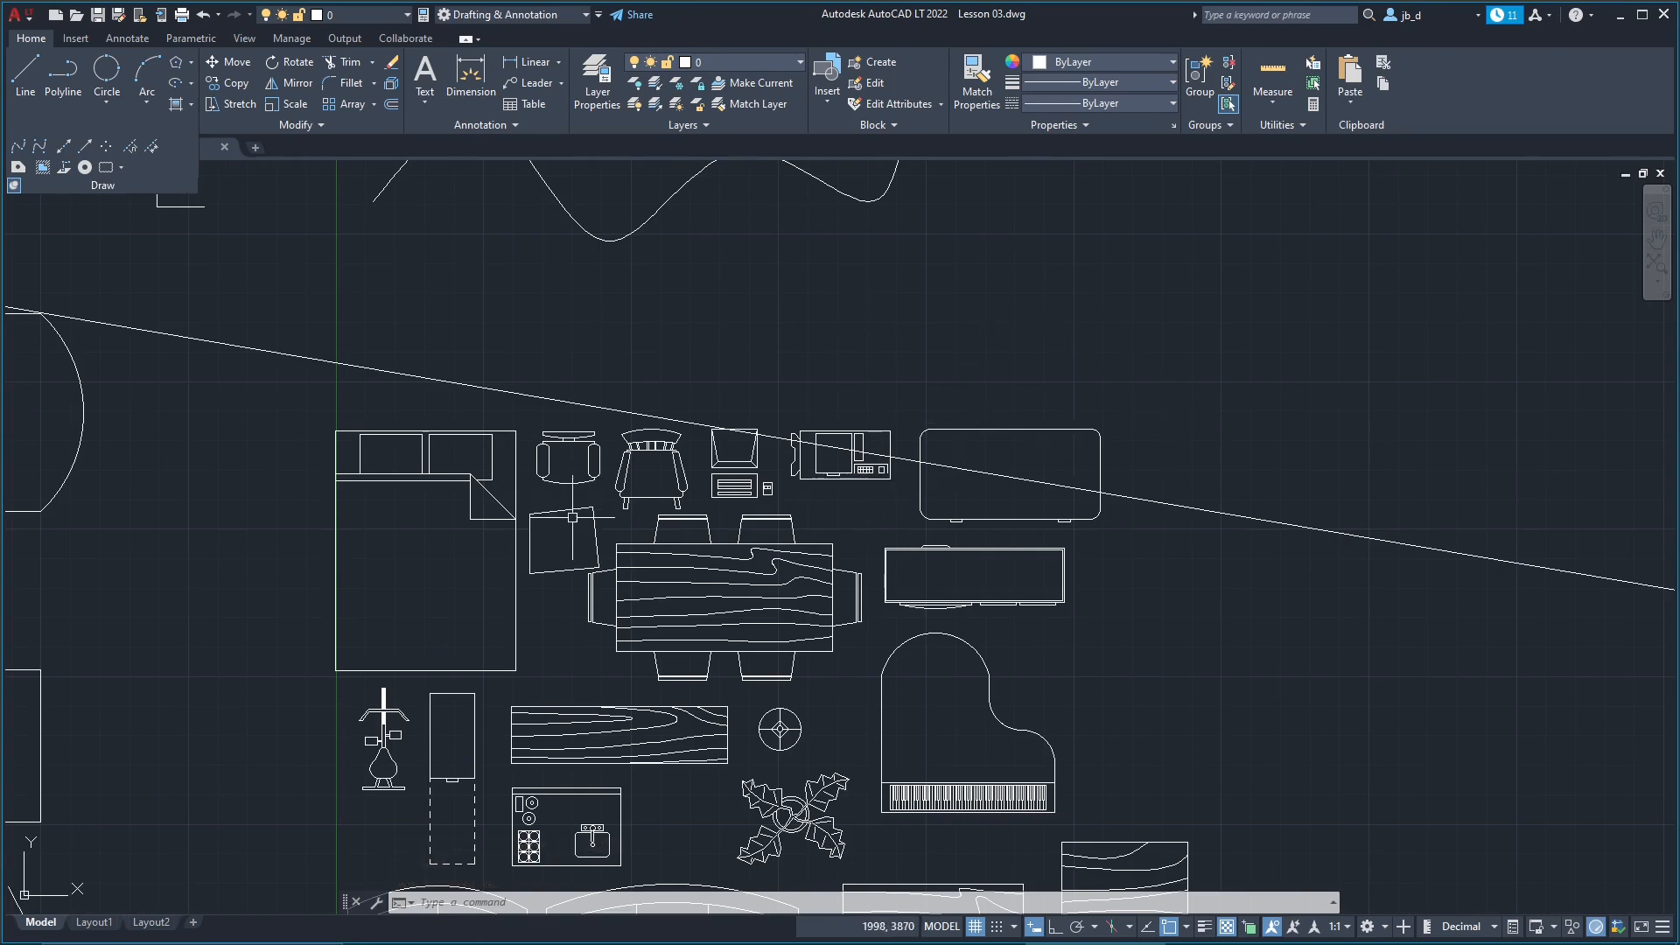
pyautogui.click(531, 543)
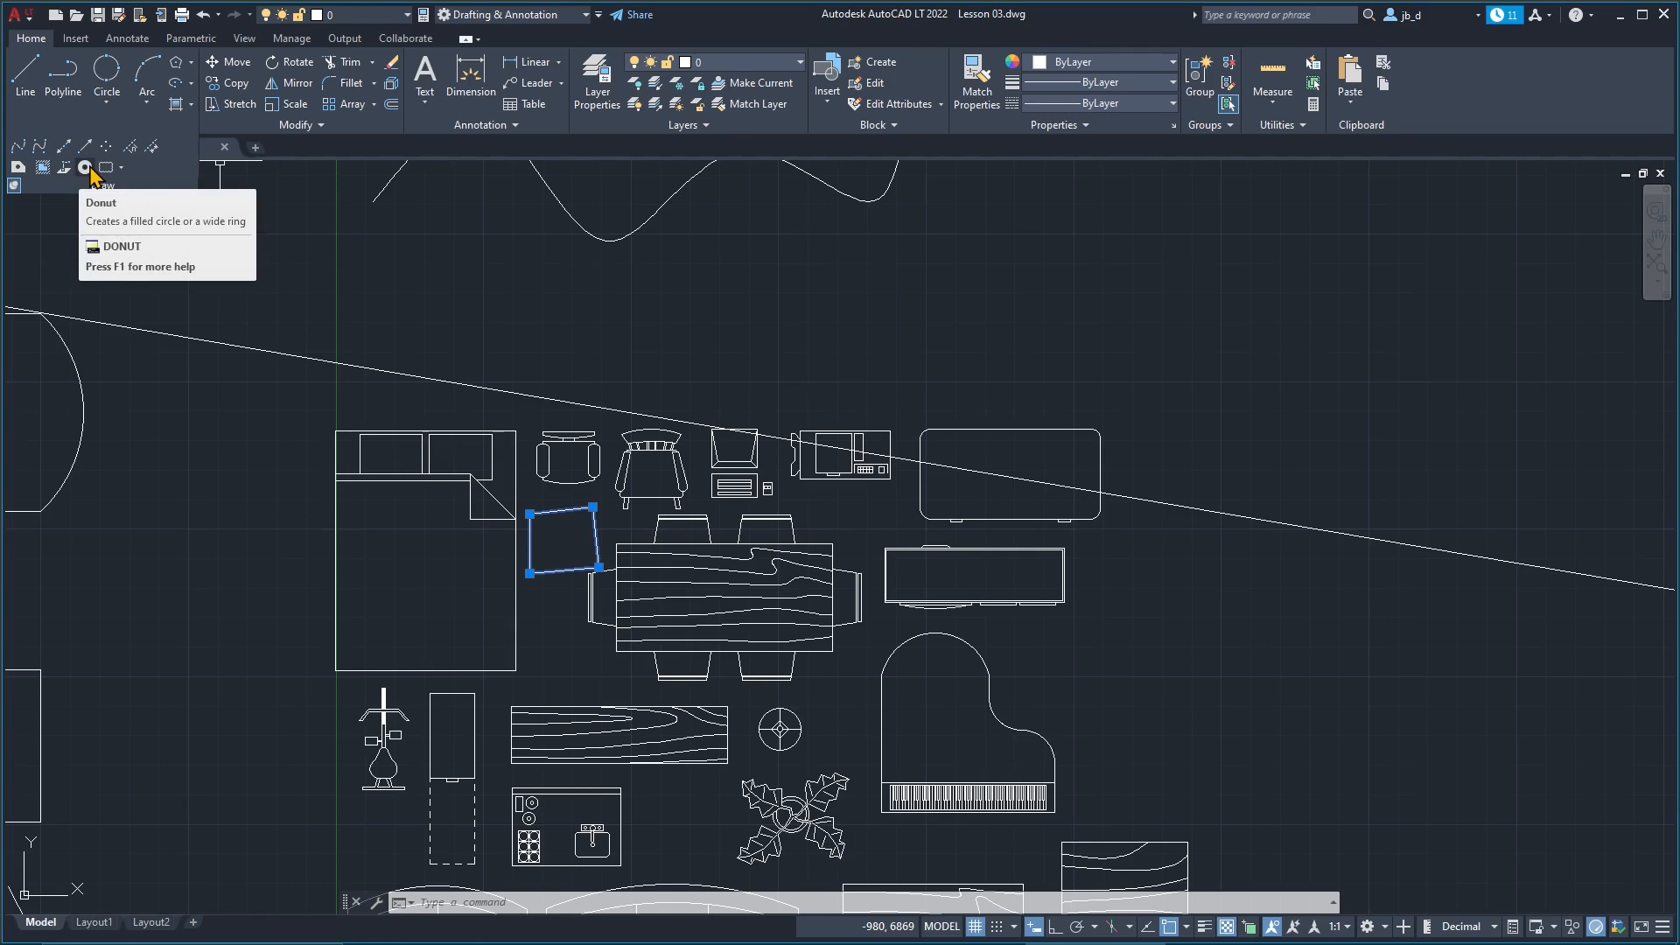
# Step: Start a donut and define its inside diameter and a larger outside diameter, each by picking two points in the empty area
pyautogui.click(91, 169)
pyautogui.scroll(-5, 665, 437)
pyautogui.moveTo(459, 375); pyautogui.dragTo(470, 385, button='middle')
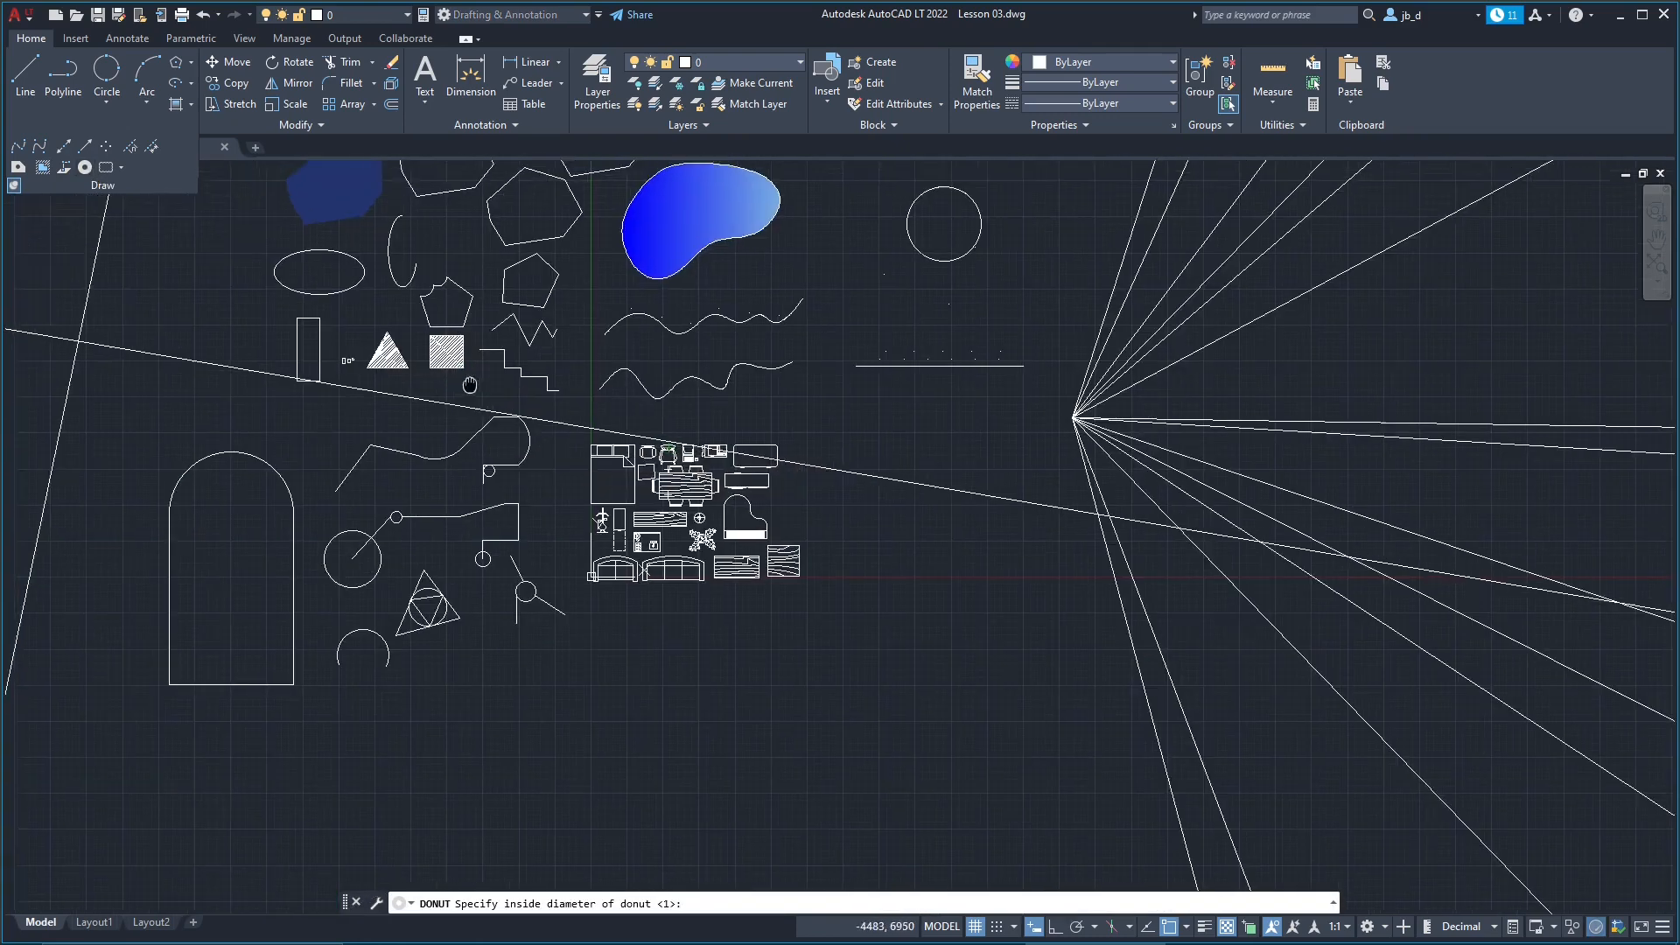
pyautogui.scroll(4, 881, 450)
pyautogui.scroll(2, 832, 442)
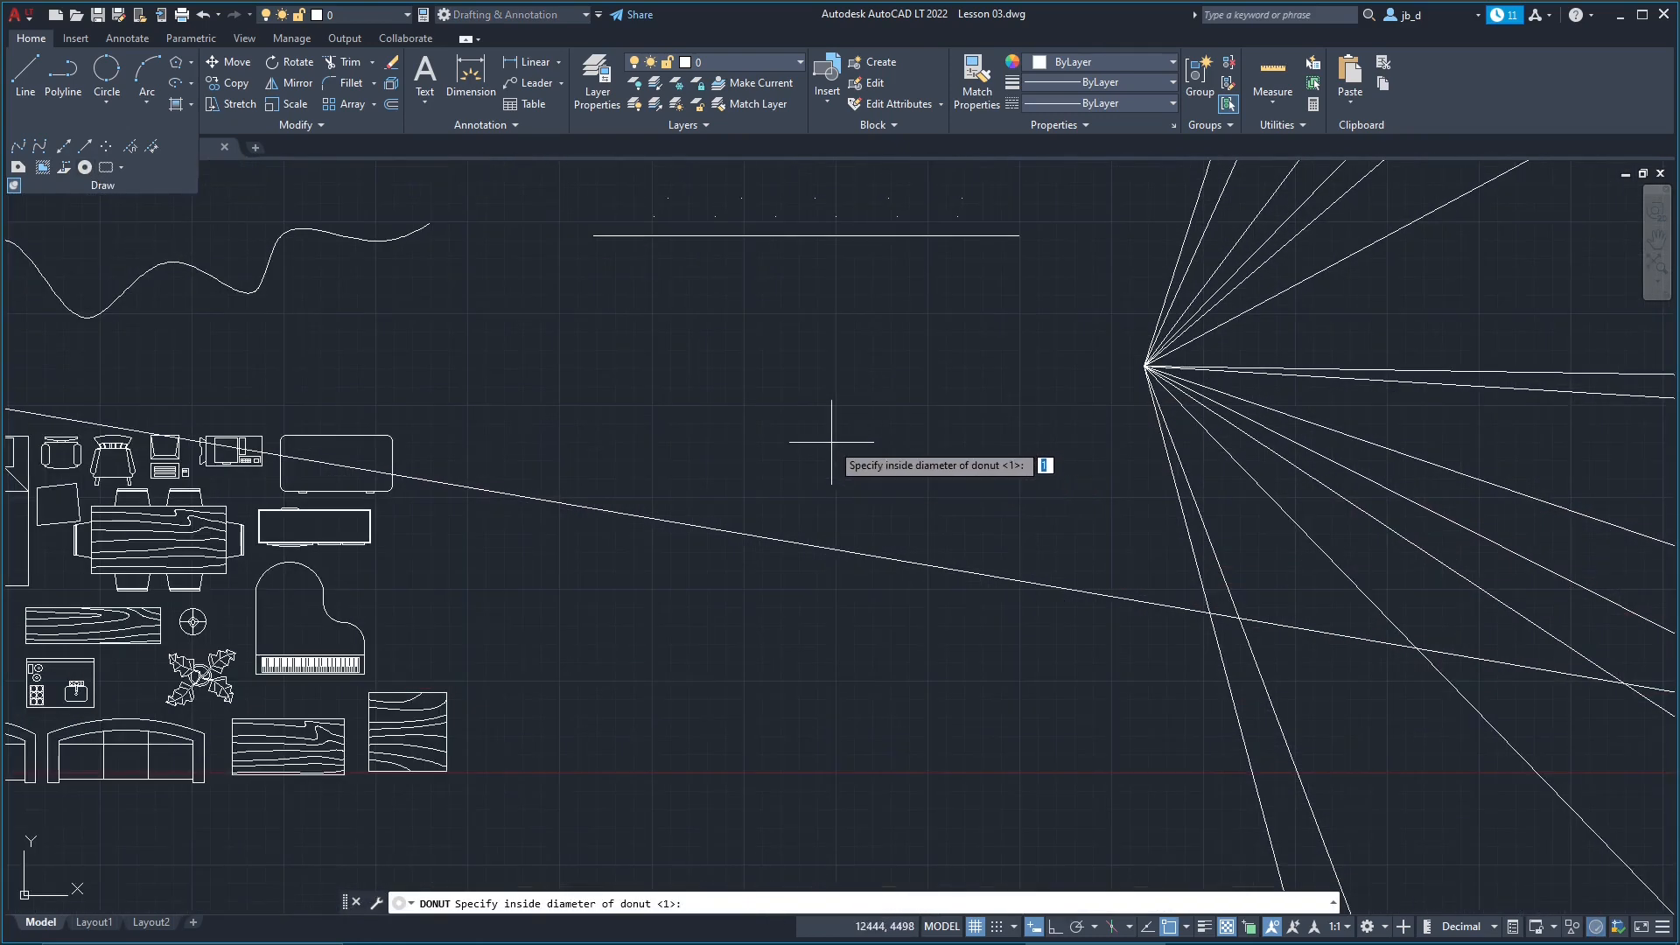
pyautogui.click(831, 442)
pyautogui.scroll(2, 832, 446)
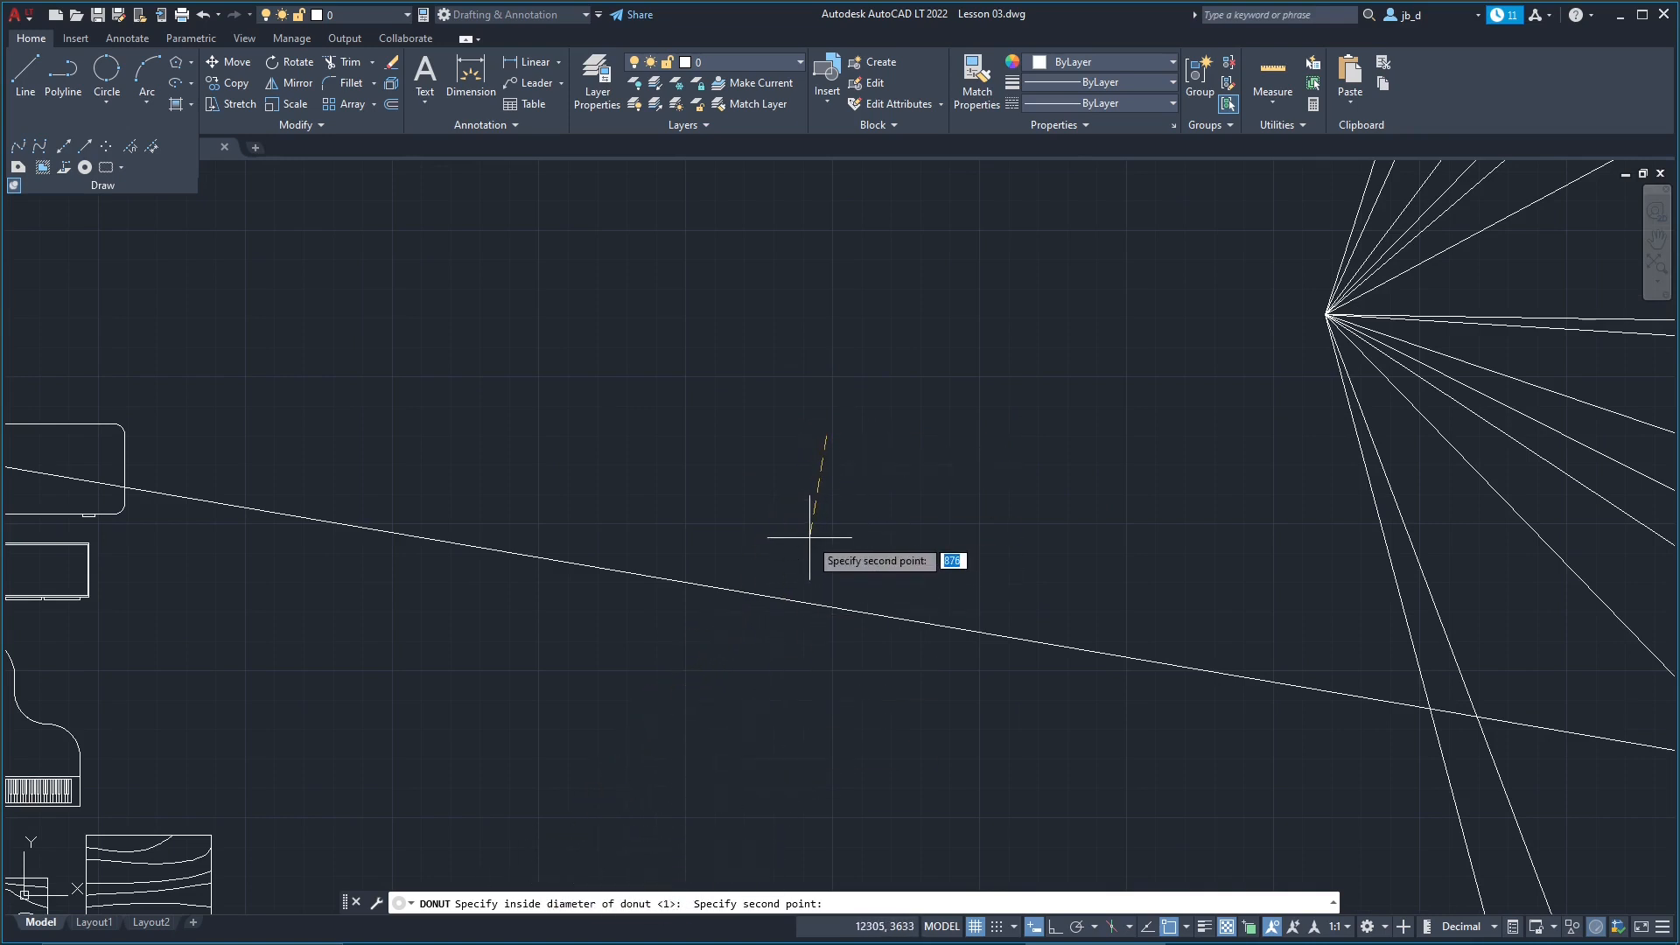
pyautogui.click(884, 440)
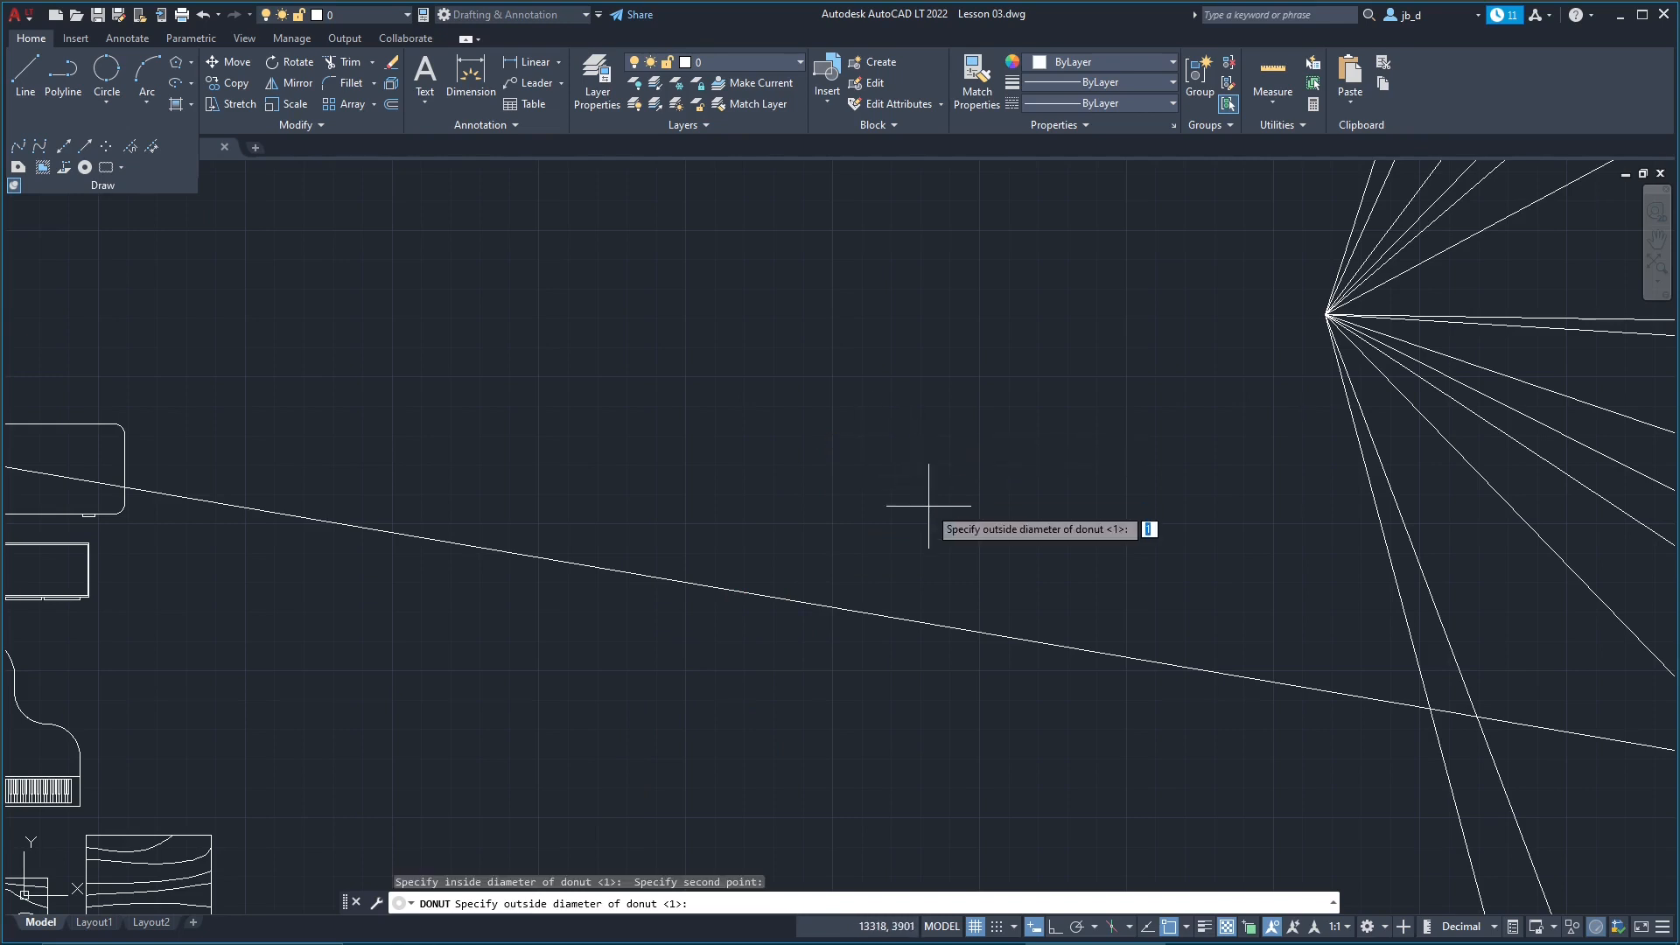
pyautogui.click(1033, 427)
pyautogui.click(1146, 422)
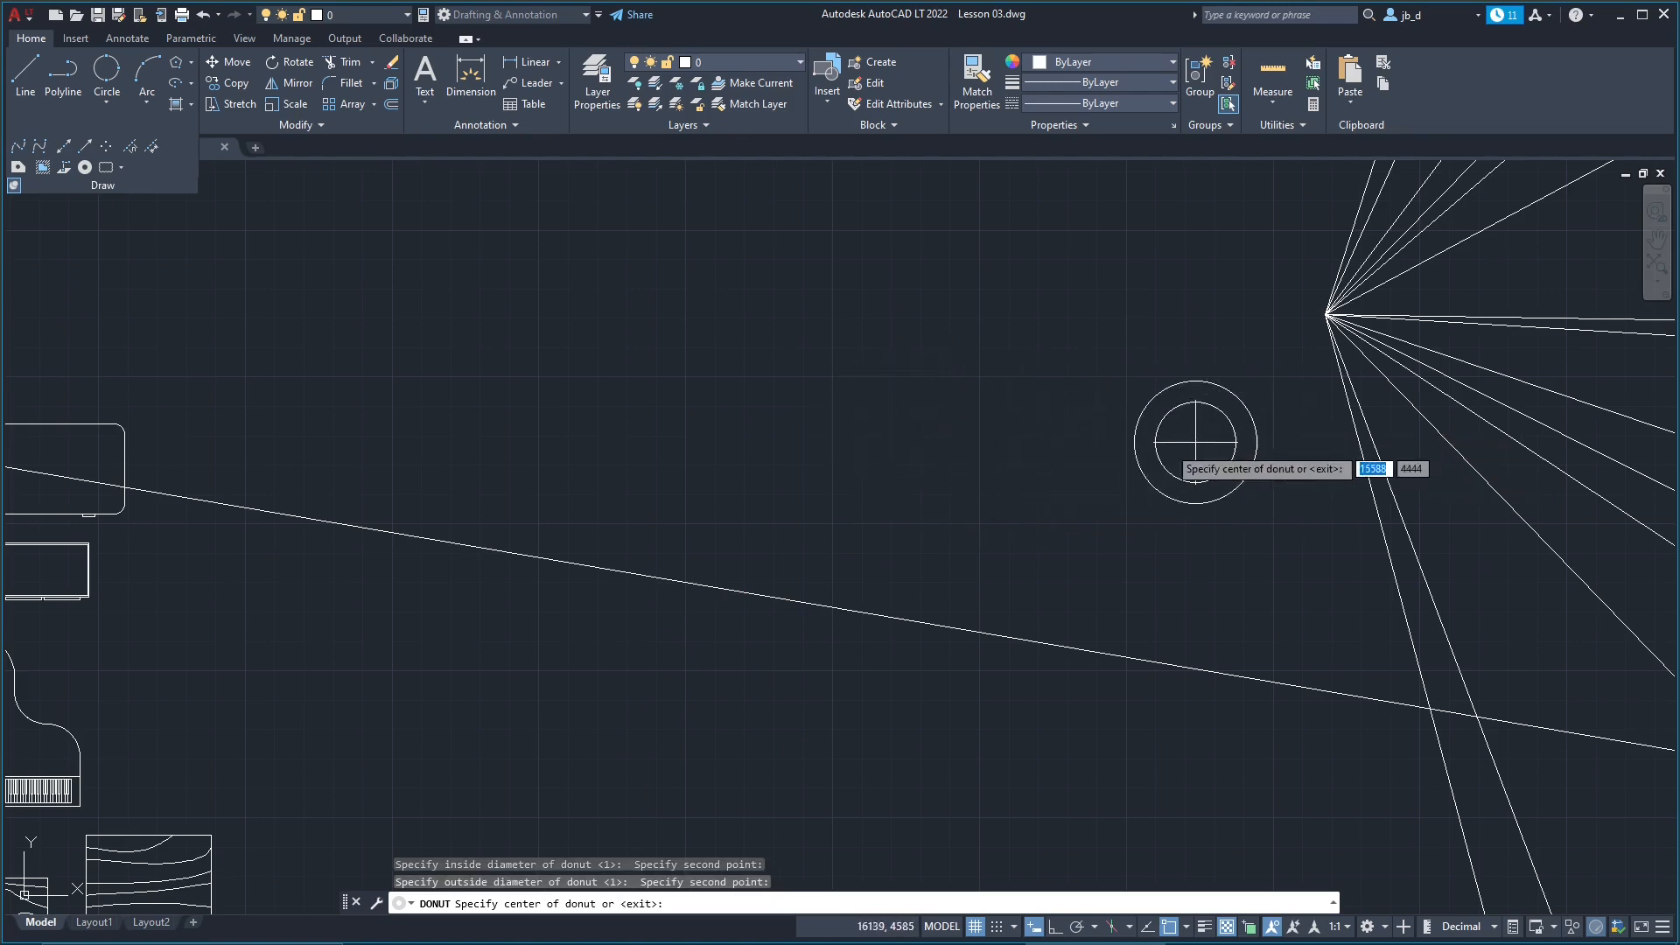
# Step: Place five donuts in the empty area between the furniture blocks and the rays
pyautogui.click(921, 414)
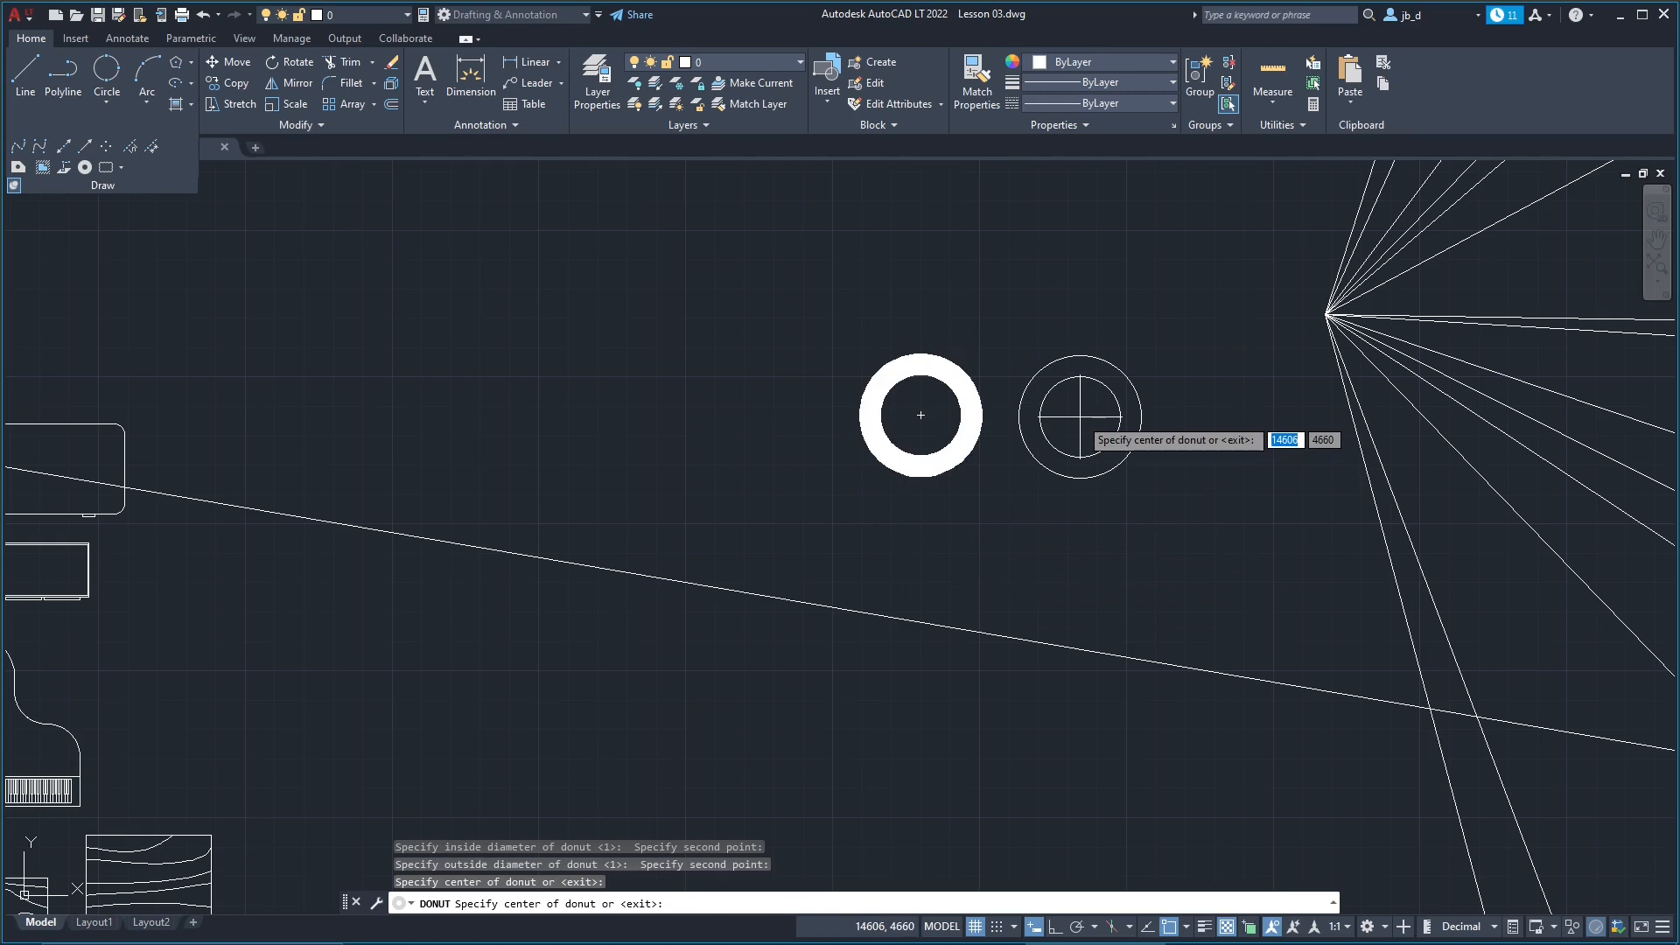
pyautogui.click(742, 487)
pyautogui.click(1046, 302)
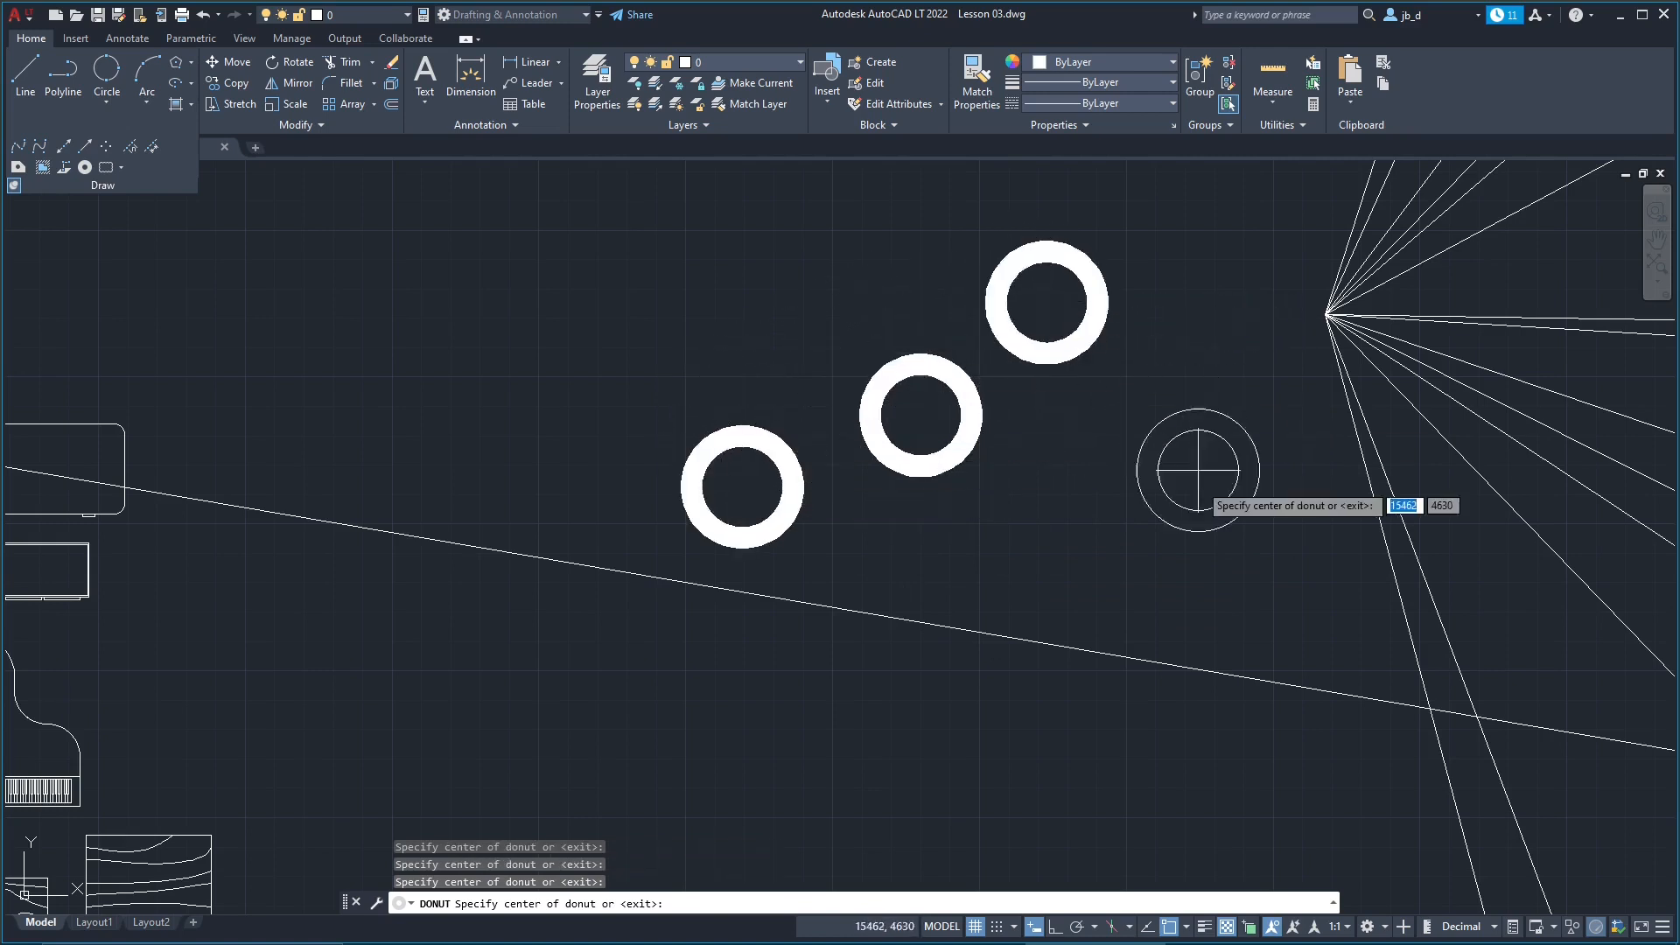
pyautogui.click(1132, 491)
pyautogui.click(996, 543)
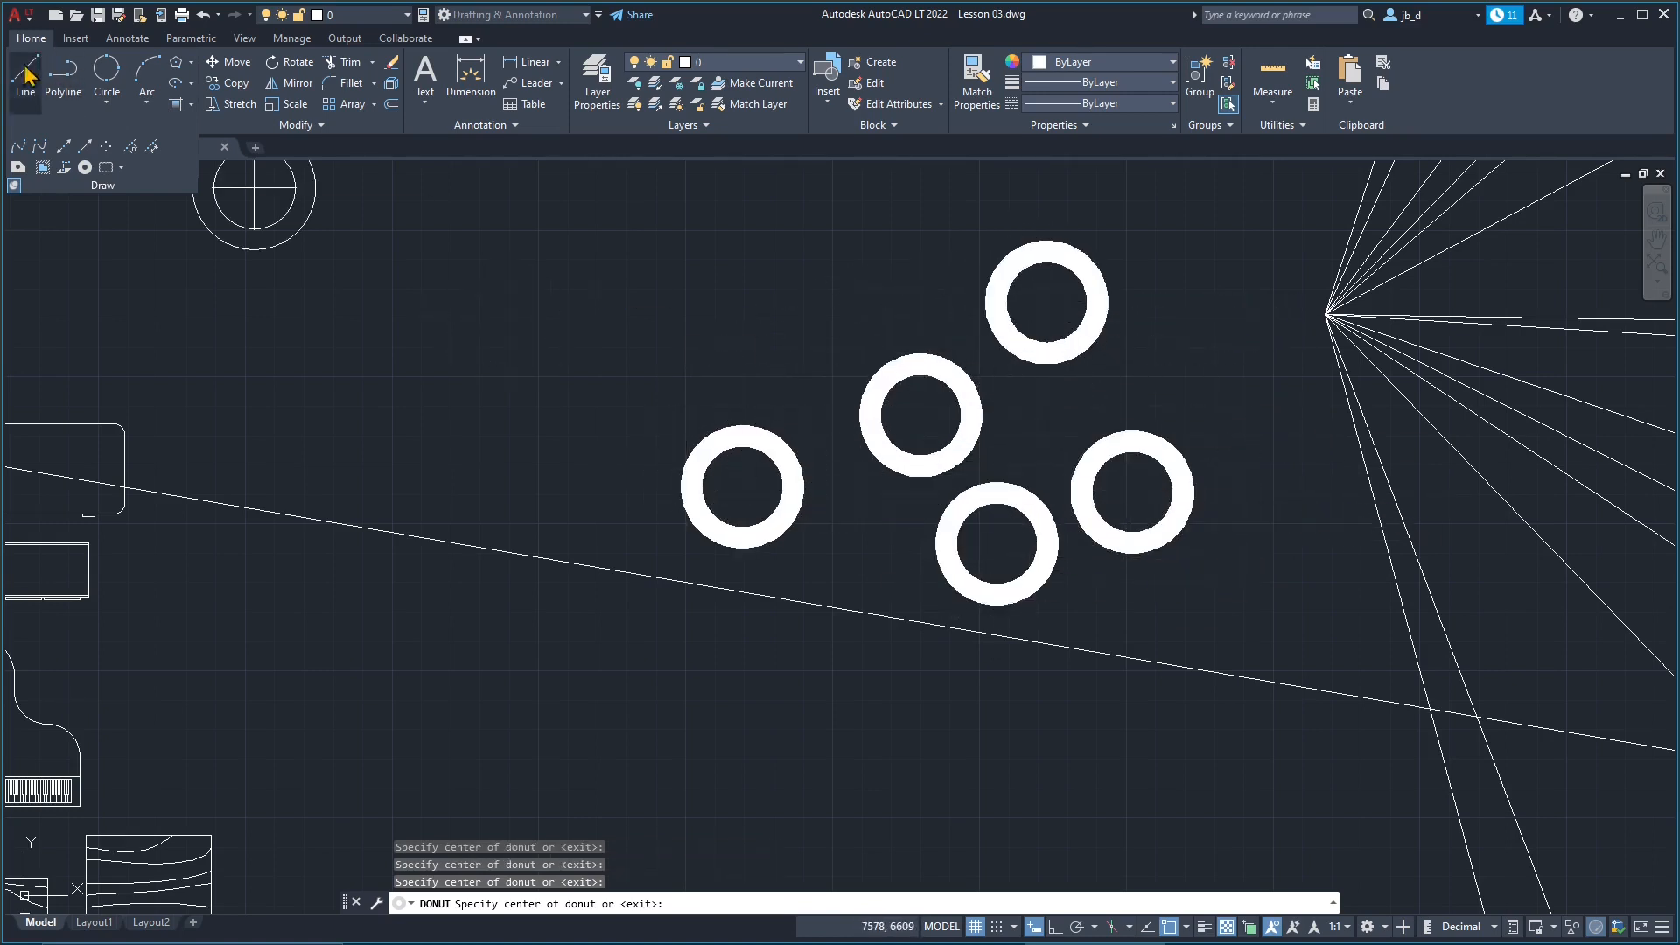
pyautogui.moveTo(669, 321); pyautogui.dragTo(705, 349, button='middle')
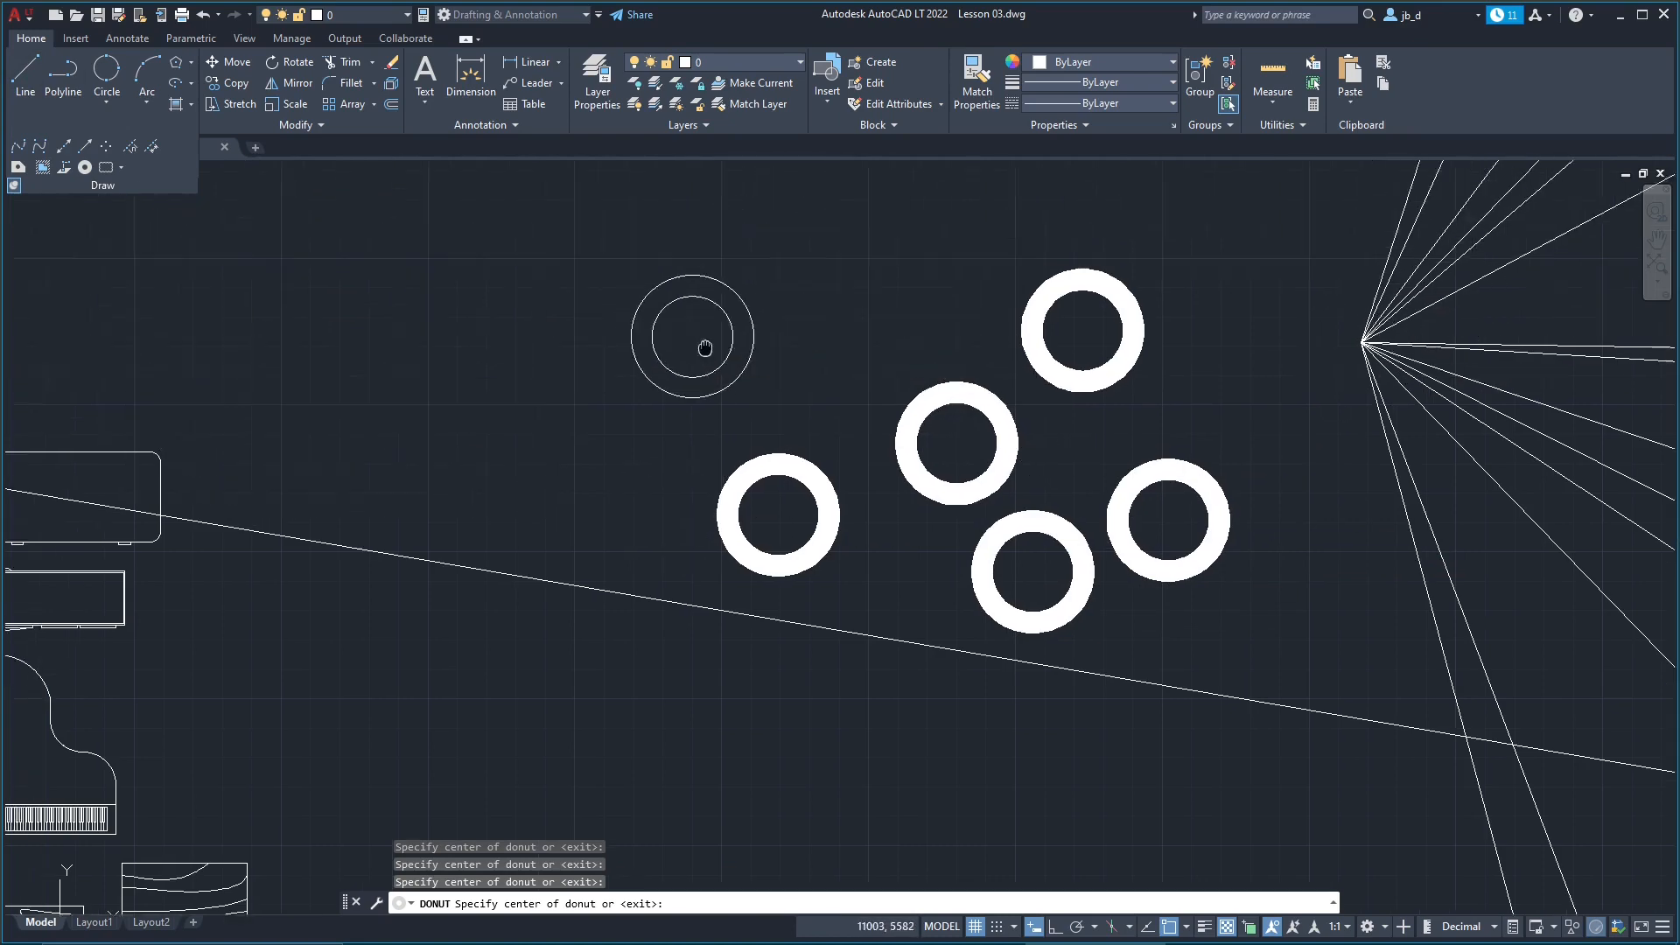
pyautogui.scroll(-5, 954, 459)
pyautogui.moveTo(767, 449); pyautogui.dragTo(857, 456, button='middle')
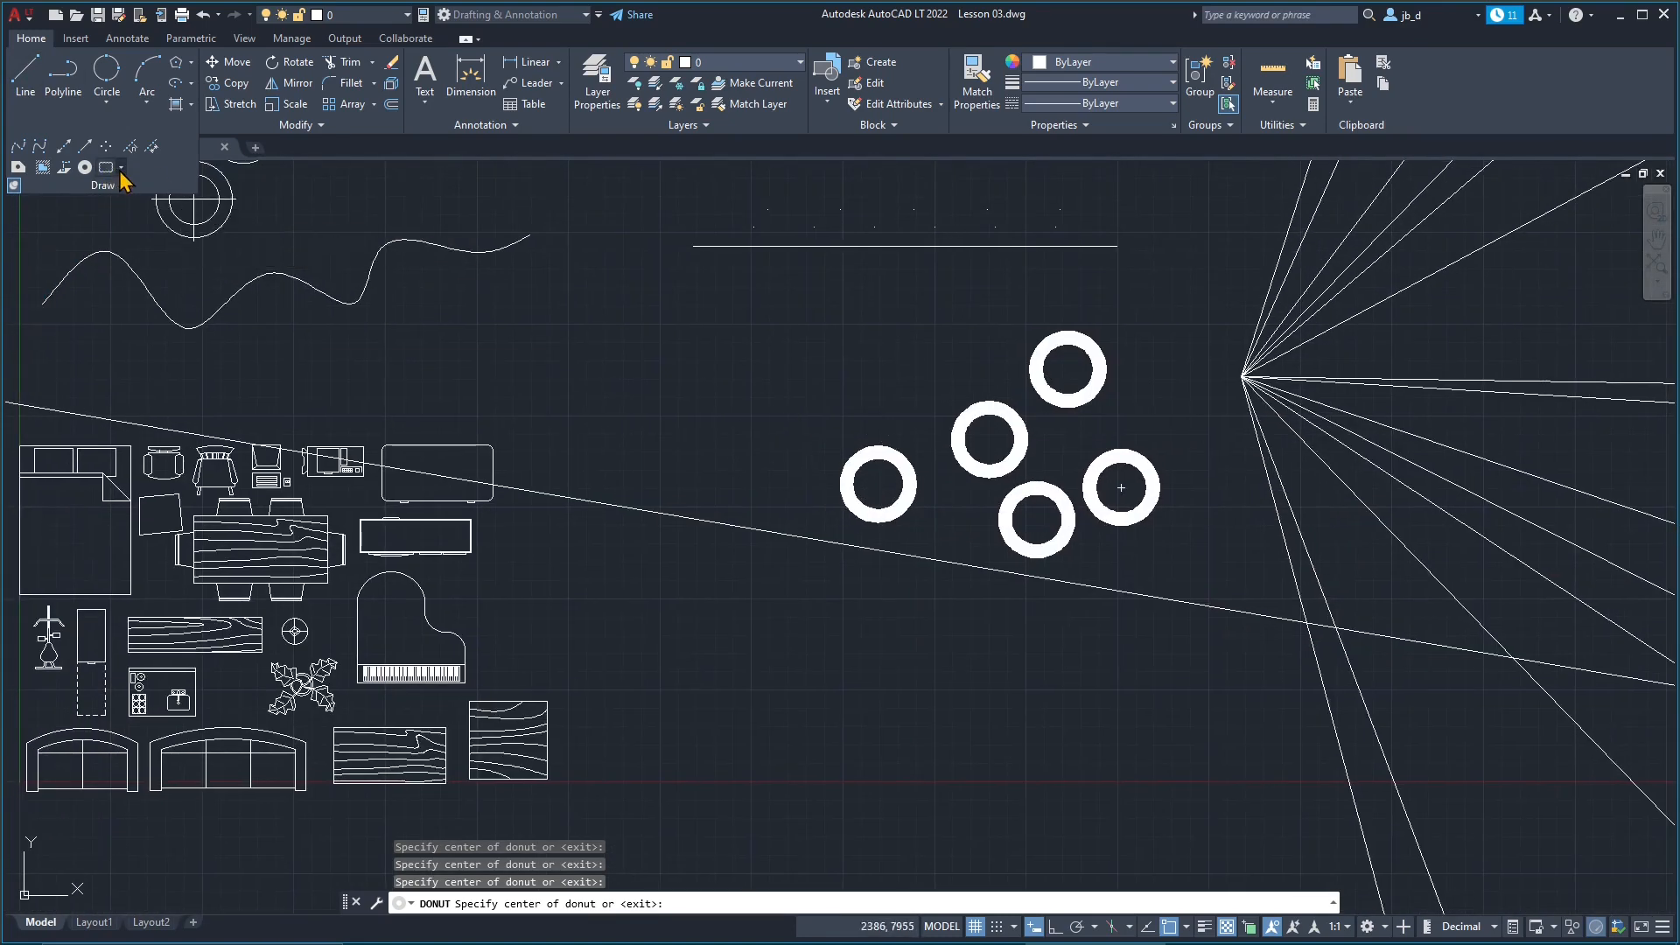
# Step: Draw a rectangular revision cloud from the grand piano's curved side across the square wooden table into the empty area
pyautogui.click(122, 169)
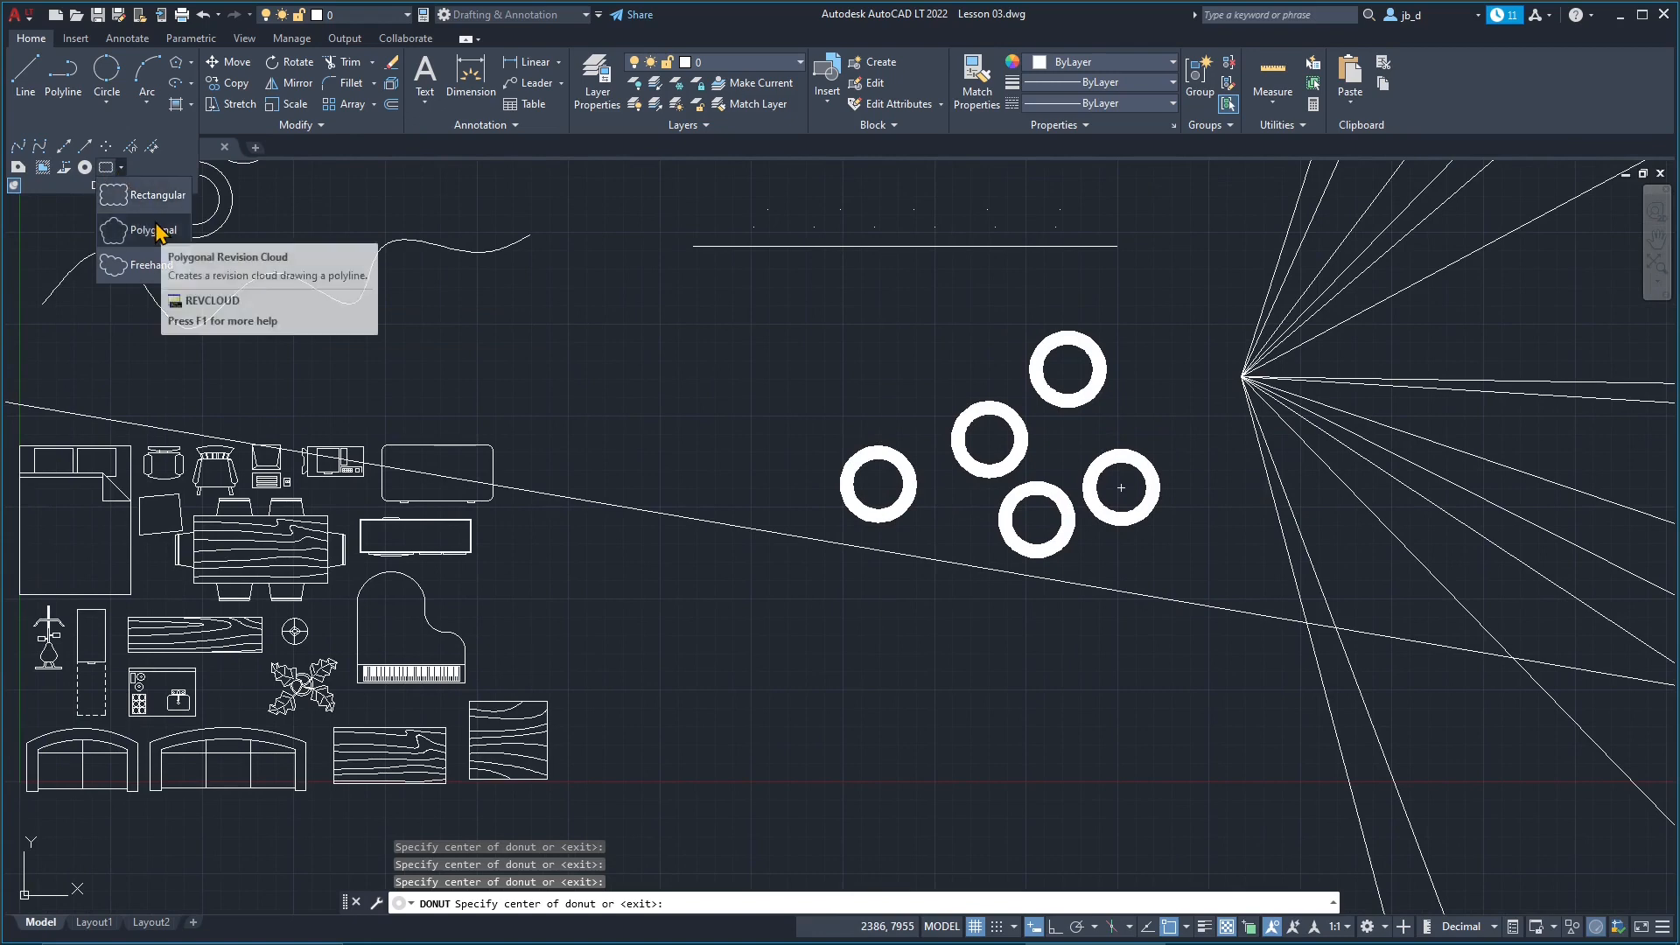
pyautogui.click(137, 206)
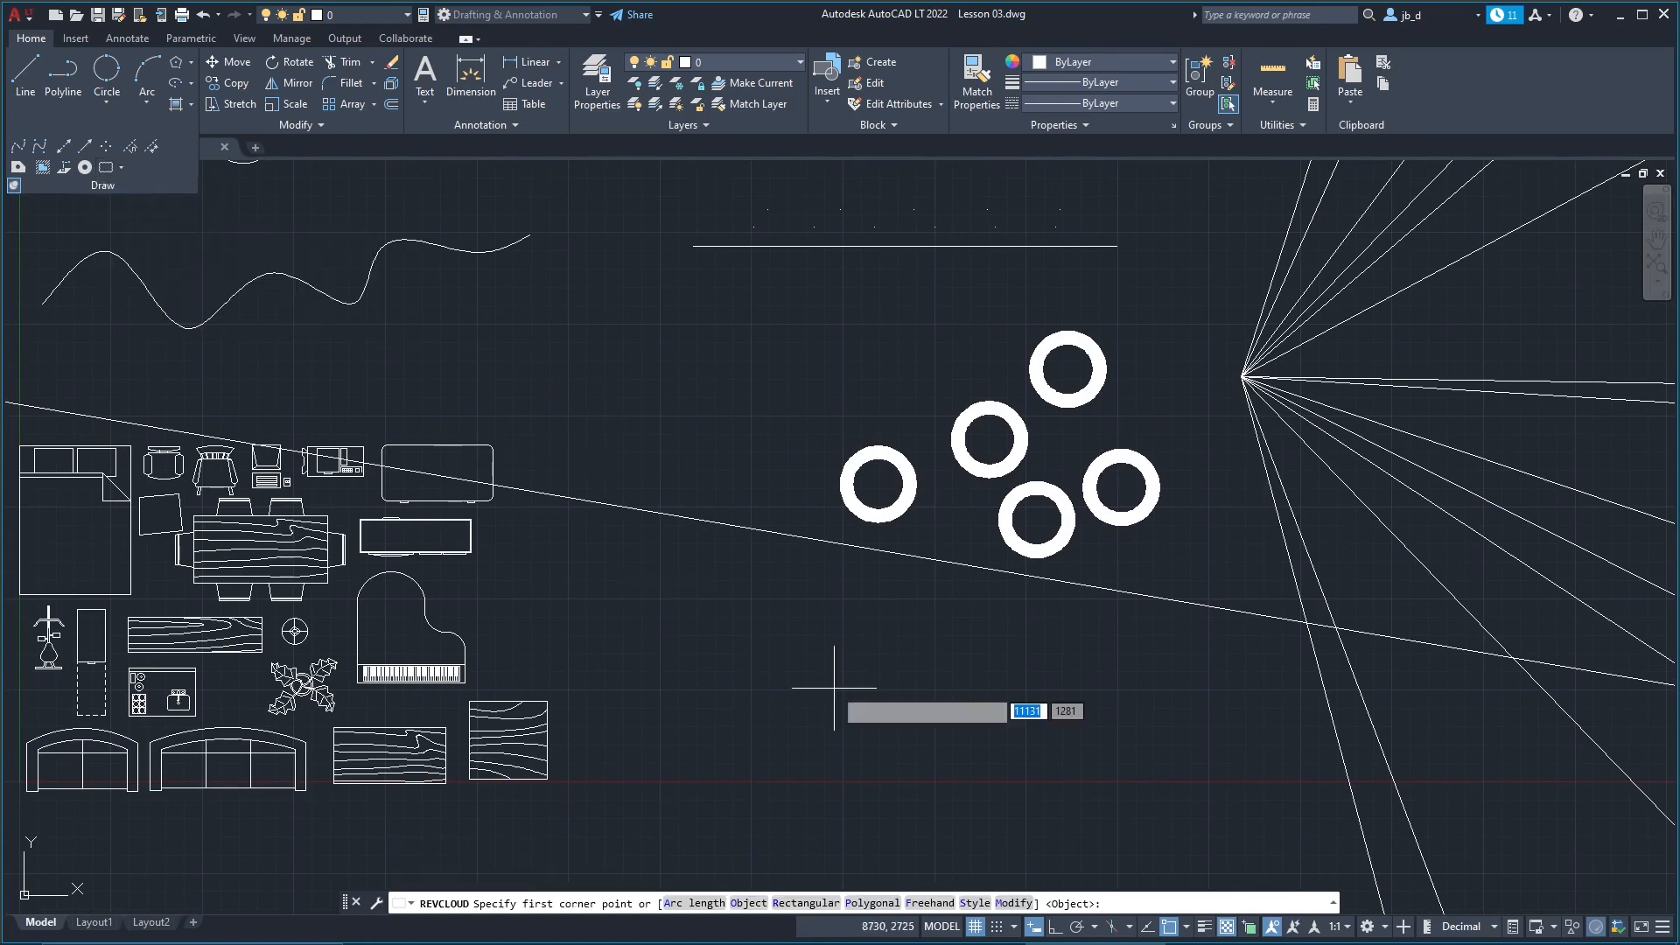
pyautogui.moveTo(788, 699); pyautogui.dragTo(694, 558, button='middle')
pyautogui.moveTo(530, 543)
pyautogui.mouseDown(button='middle')
pyautogui.moveTo(612, 492)
pyautogui.moveTo(561, 521)
pyautogui.moveTo(656, 532)
pyautogui.mouseUp(button='middle')
pyautogui.scroll(2, 542, 530)
pyautogui.click(502, 349)
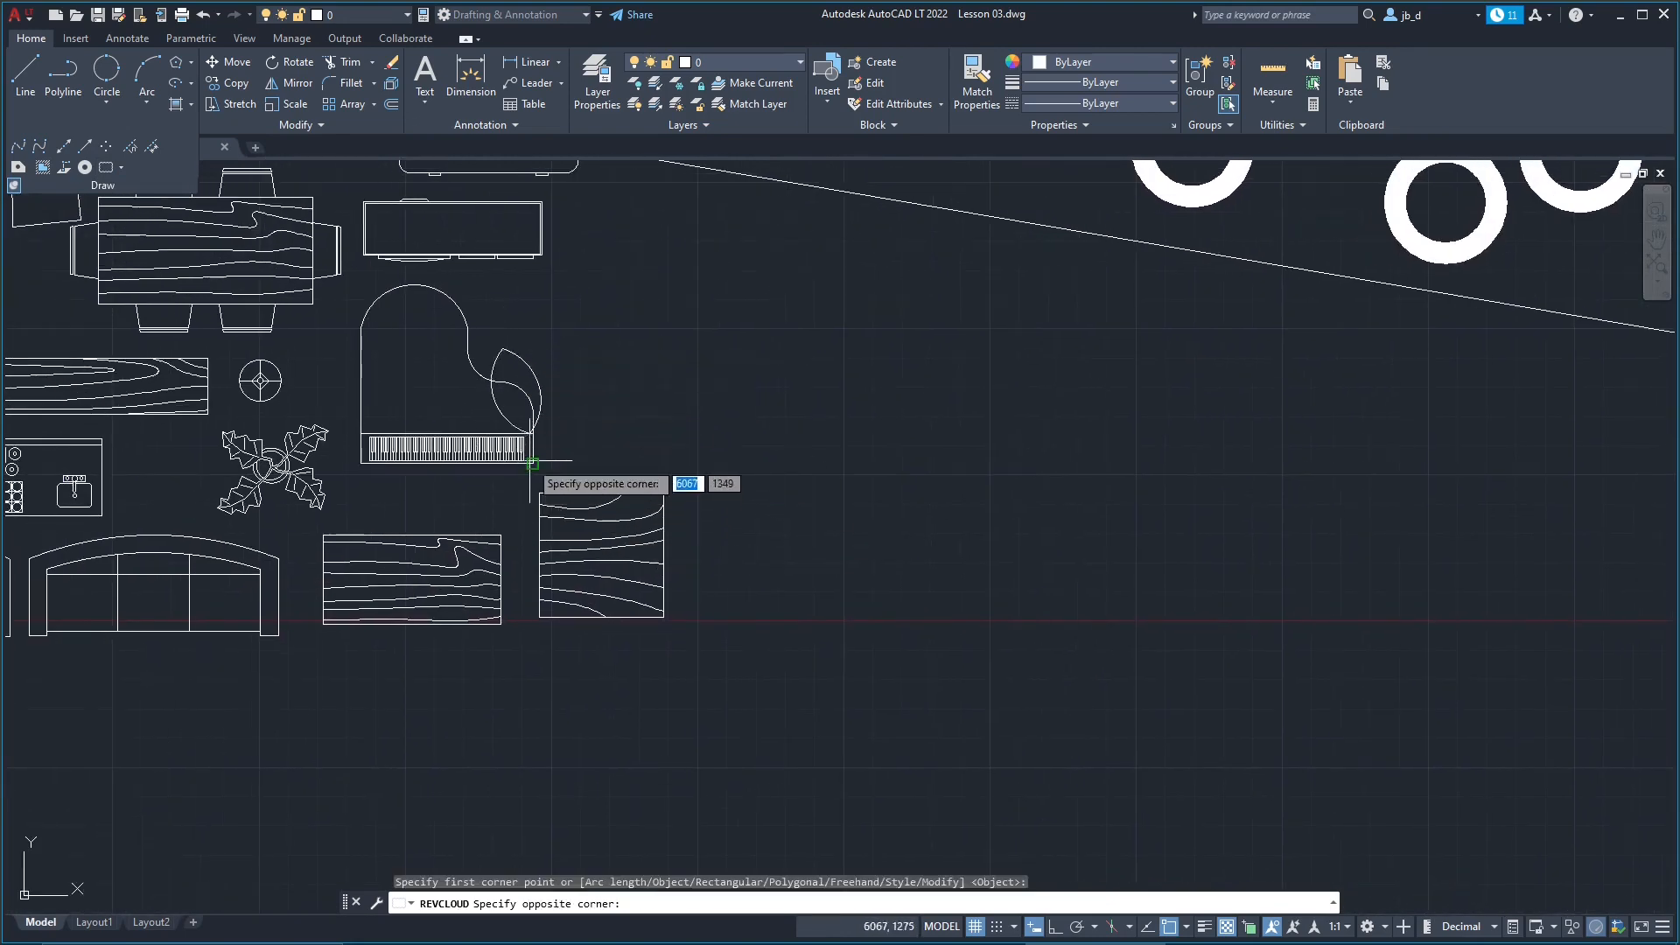
pyautogui.click(822, 551)
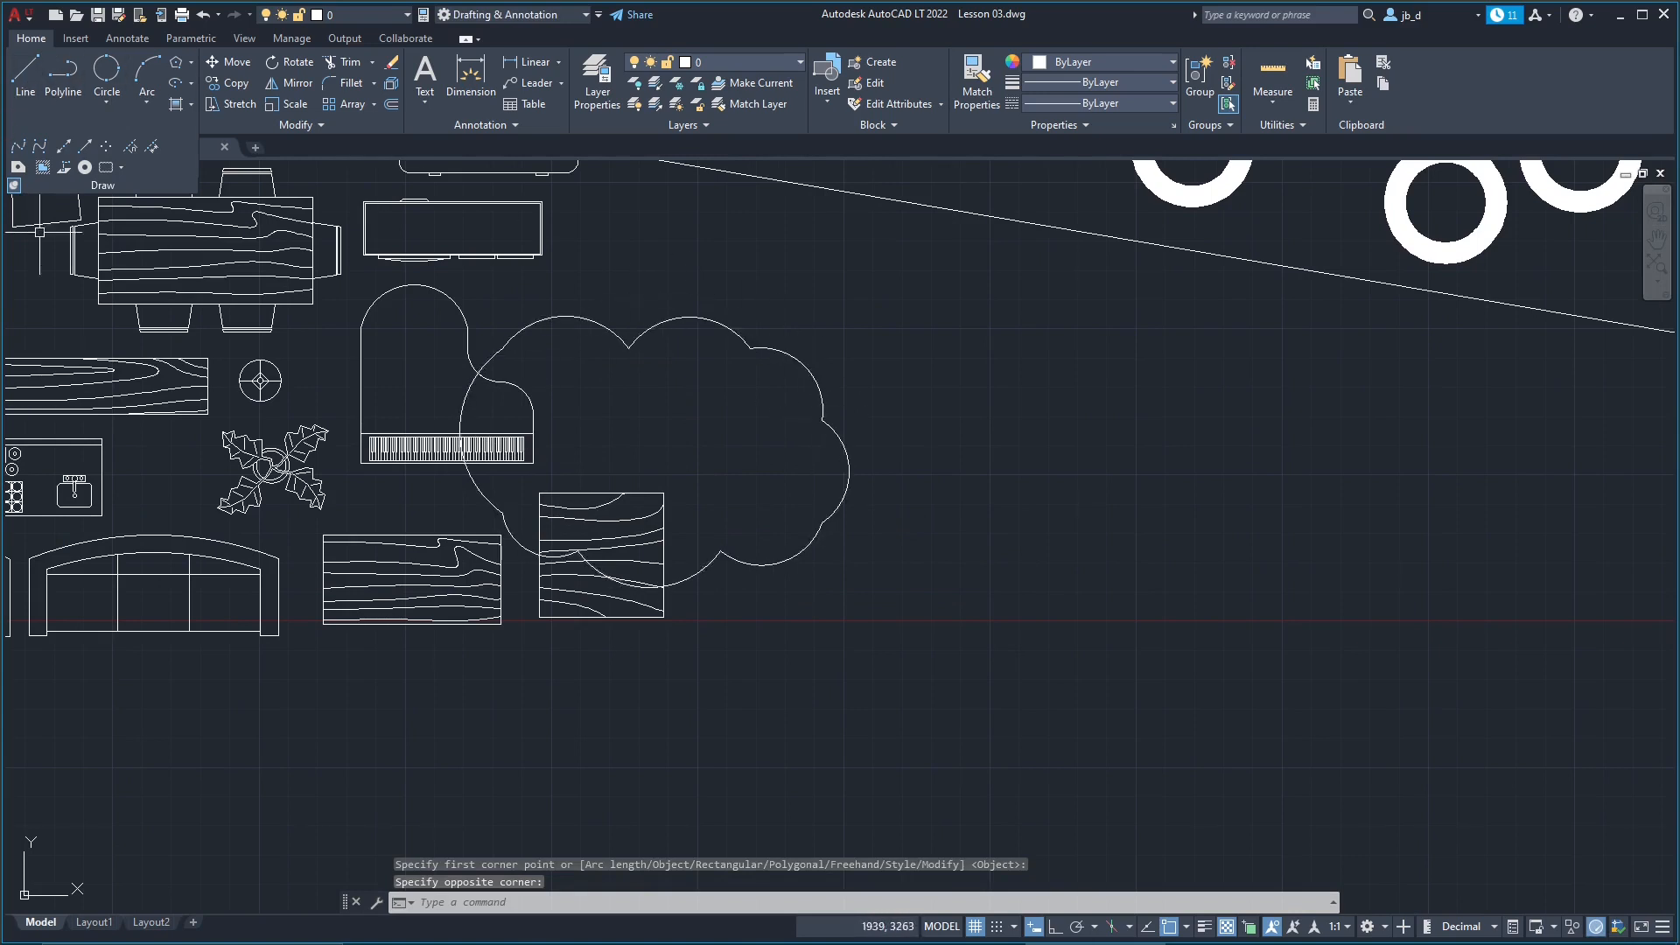
# Step: Draw a closed freehand revision cloud with three overlapping lobes in the empty area between the rectangular cloud and the rays
pyautogui.moveTo(425, 603)
pyautogui.mouseDown(button='middle')
pyautogui.moveTo(580, 579)
pyautogui.moveTo(472, 572)
pyautogui.mouseUp(button='middle')
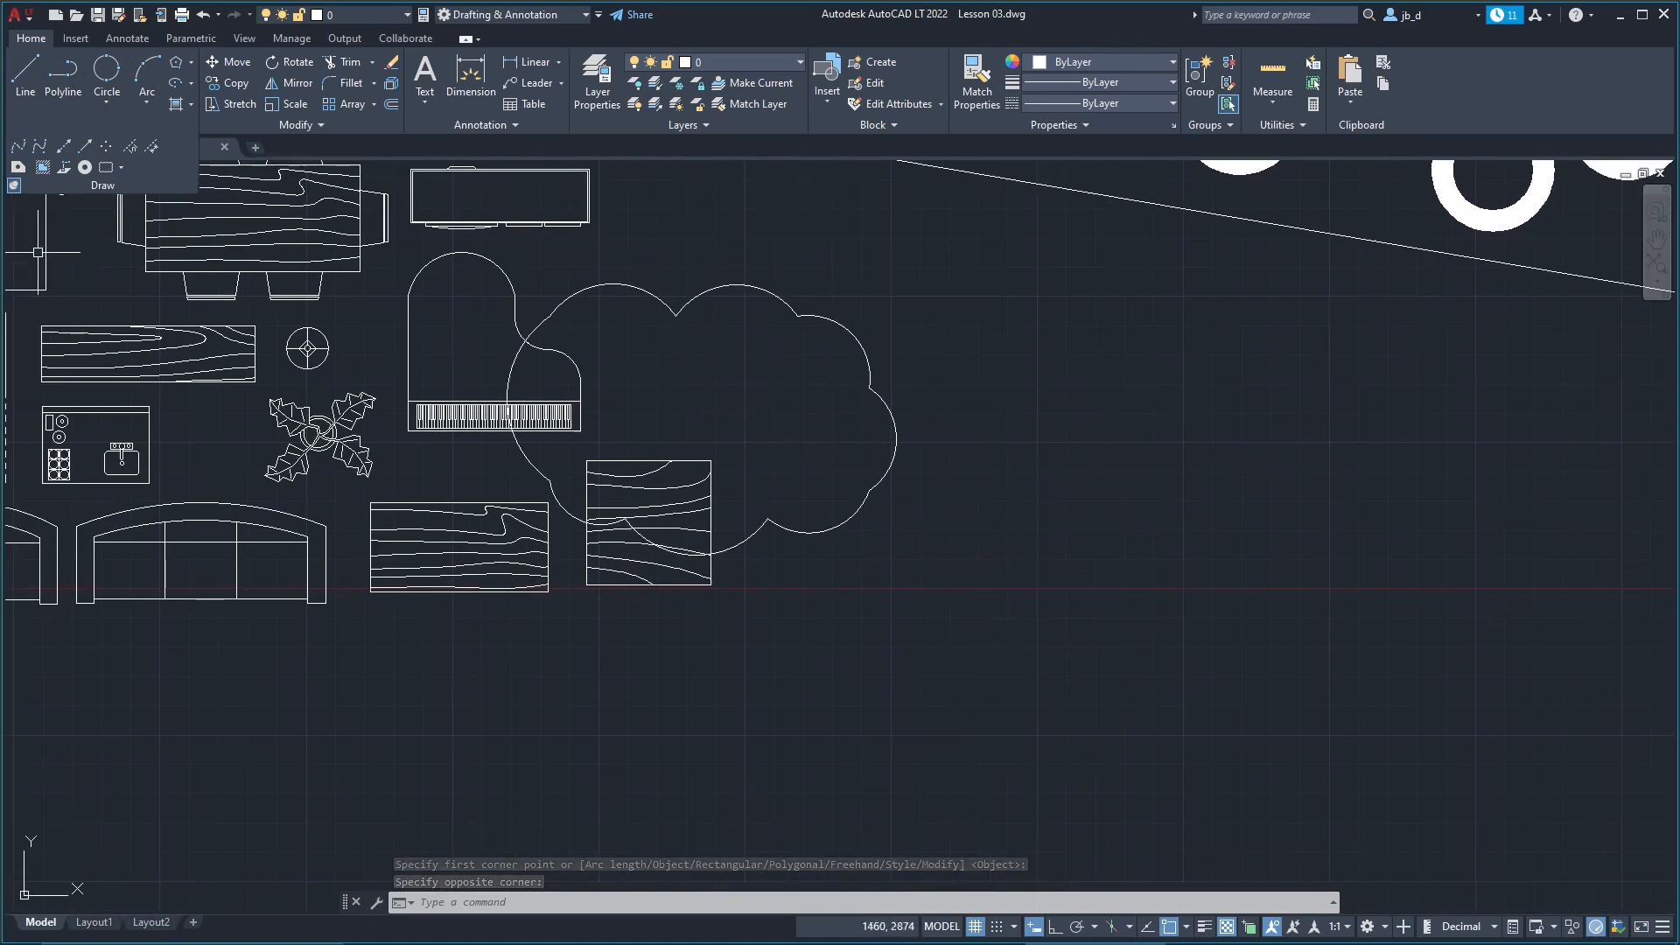
pyautogui.click(122, 167)
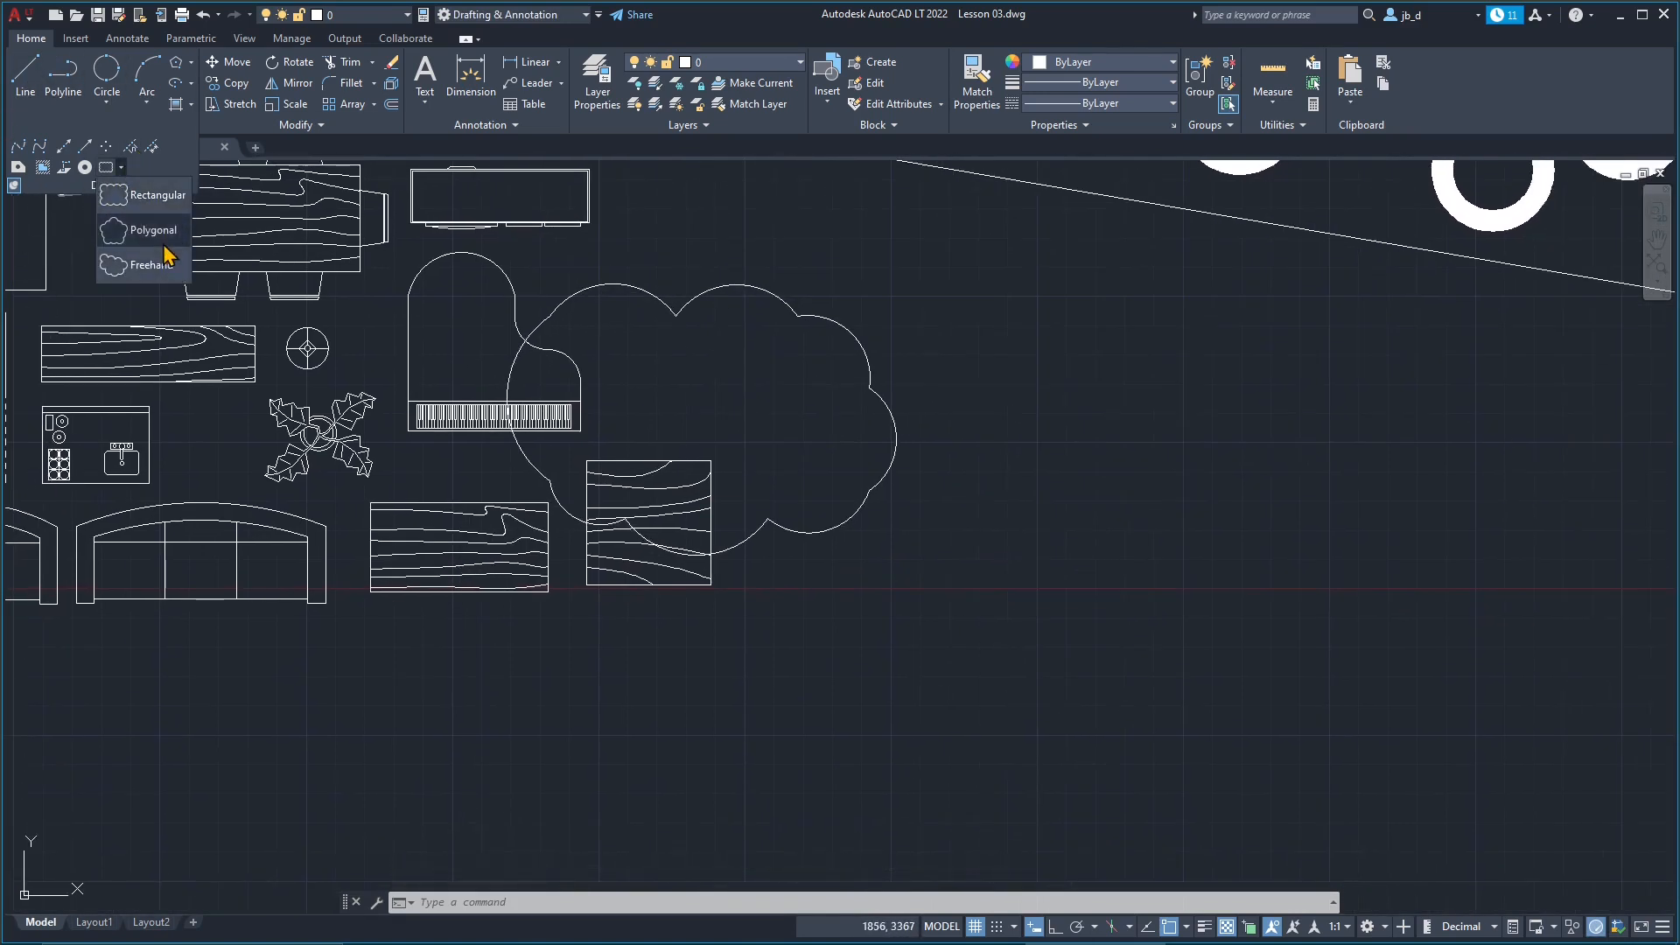
pyautogui.click(142, 270)
pyautogui.moveTo(911, 530); pyautogui.dragTo(514, 432, button='middle')
pyautogui.click(845, 493)
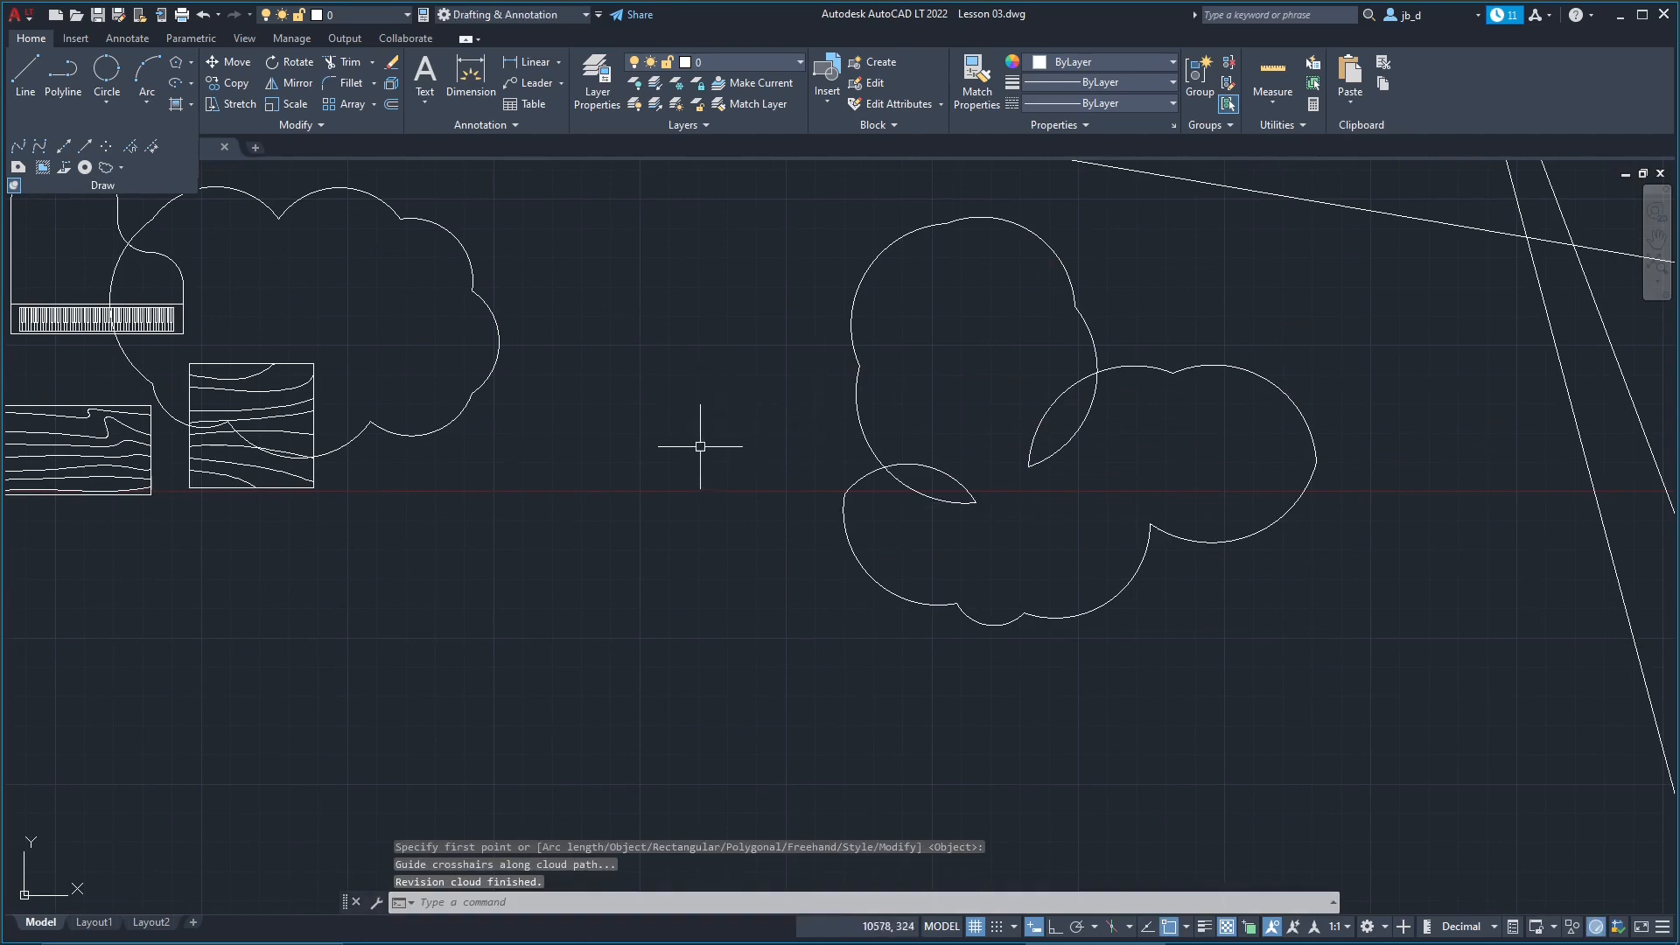
# Step: Draw a second, much longer closed freehand revision cloud in the empty area below the furniture blocks
pyautogui.scroll(-4, 885, 480)
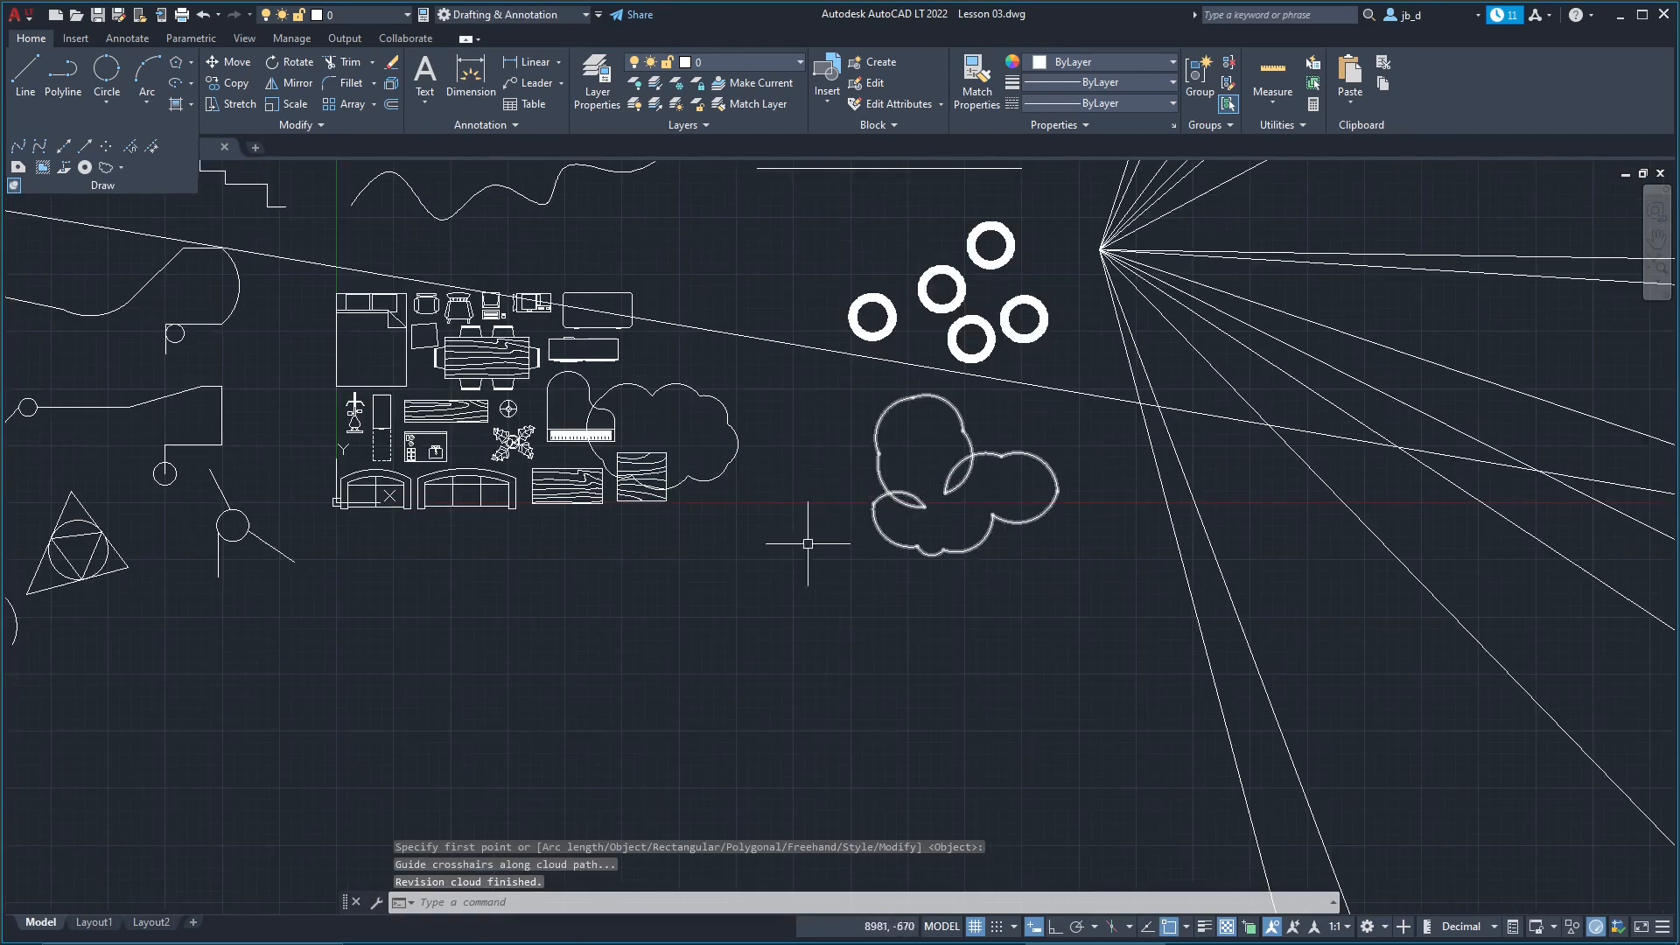
pyautogui.click(121, 169)
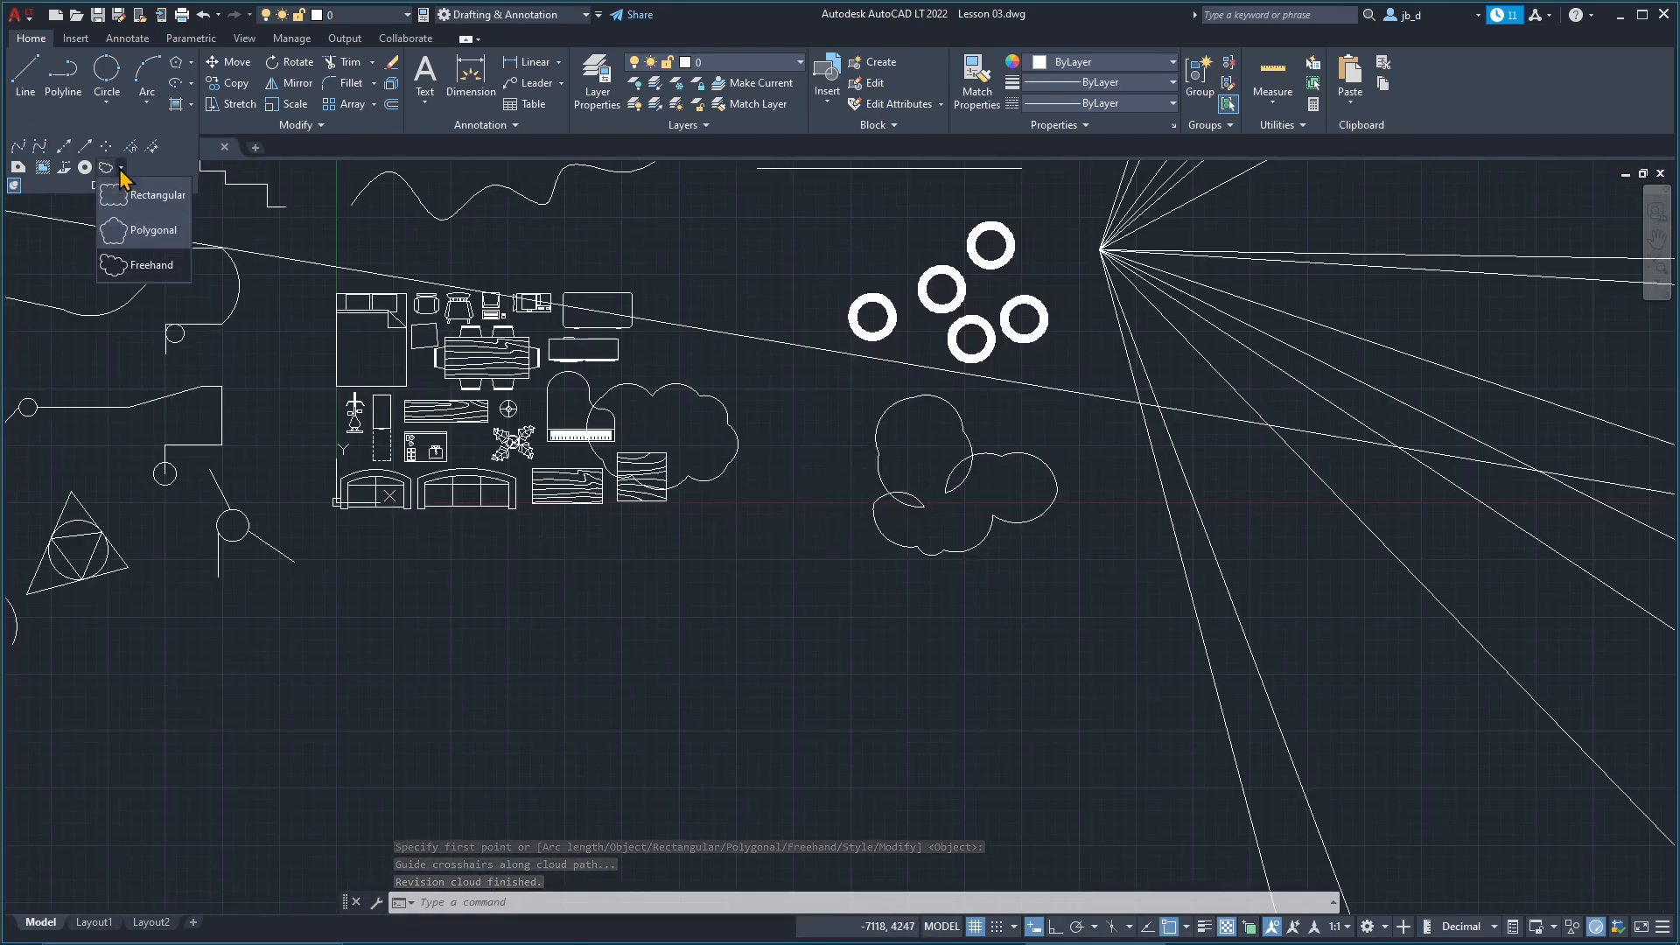
pyautogui.click(131, 266)
pyautogui.moveTo(536, 855); pyautogui.dragTo(496, 641, button='middle')
pyautogui.click(447, 568)
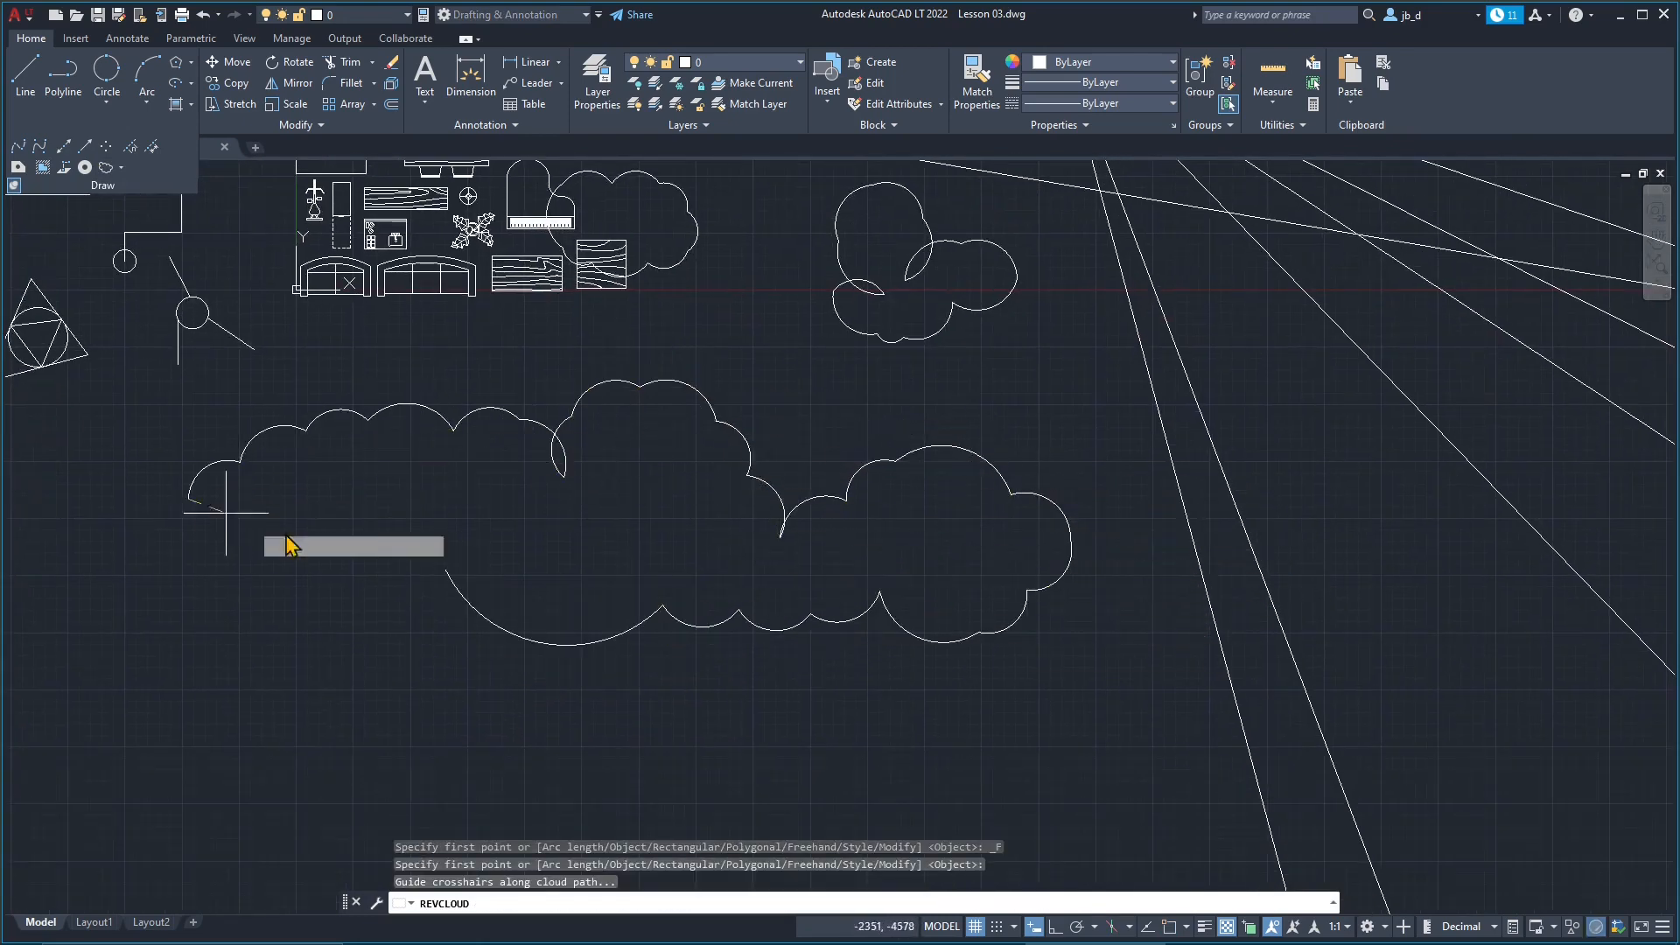
# Step: Look over all the objects drawn in model space, from the polygons and hatches to the rays, donuts and revision clouds
pyautogui.scroll(-4, 570, 538)
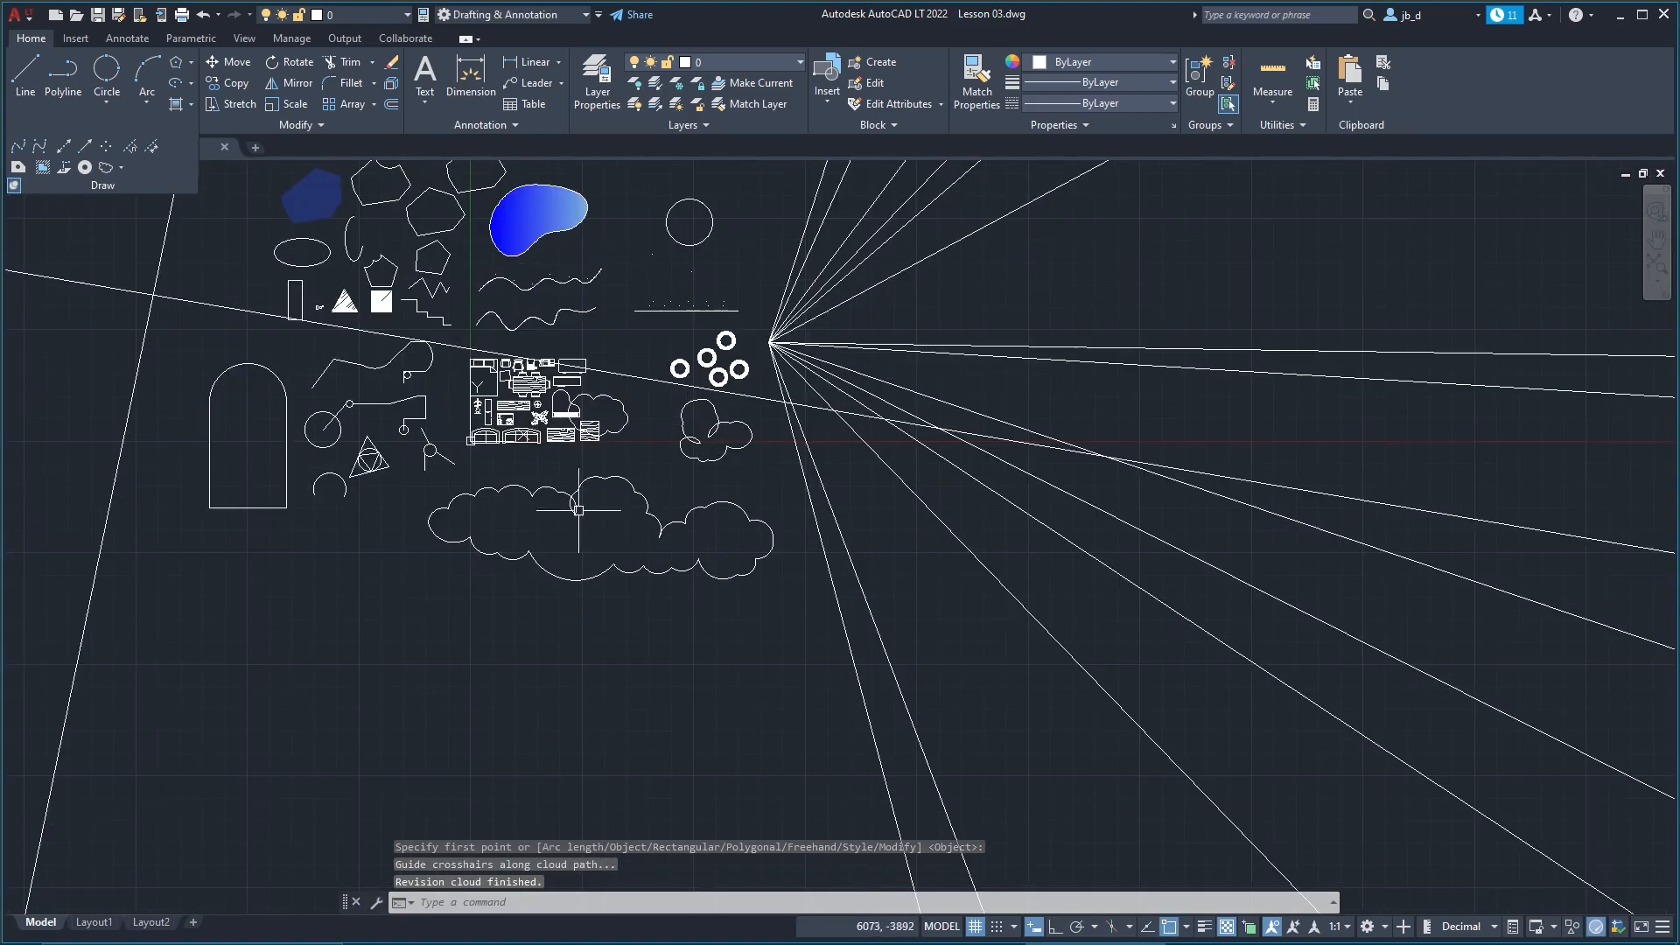
pyautogui.moveTo(490, 422); pyautogui.dragTo(535, 546, button='middle')
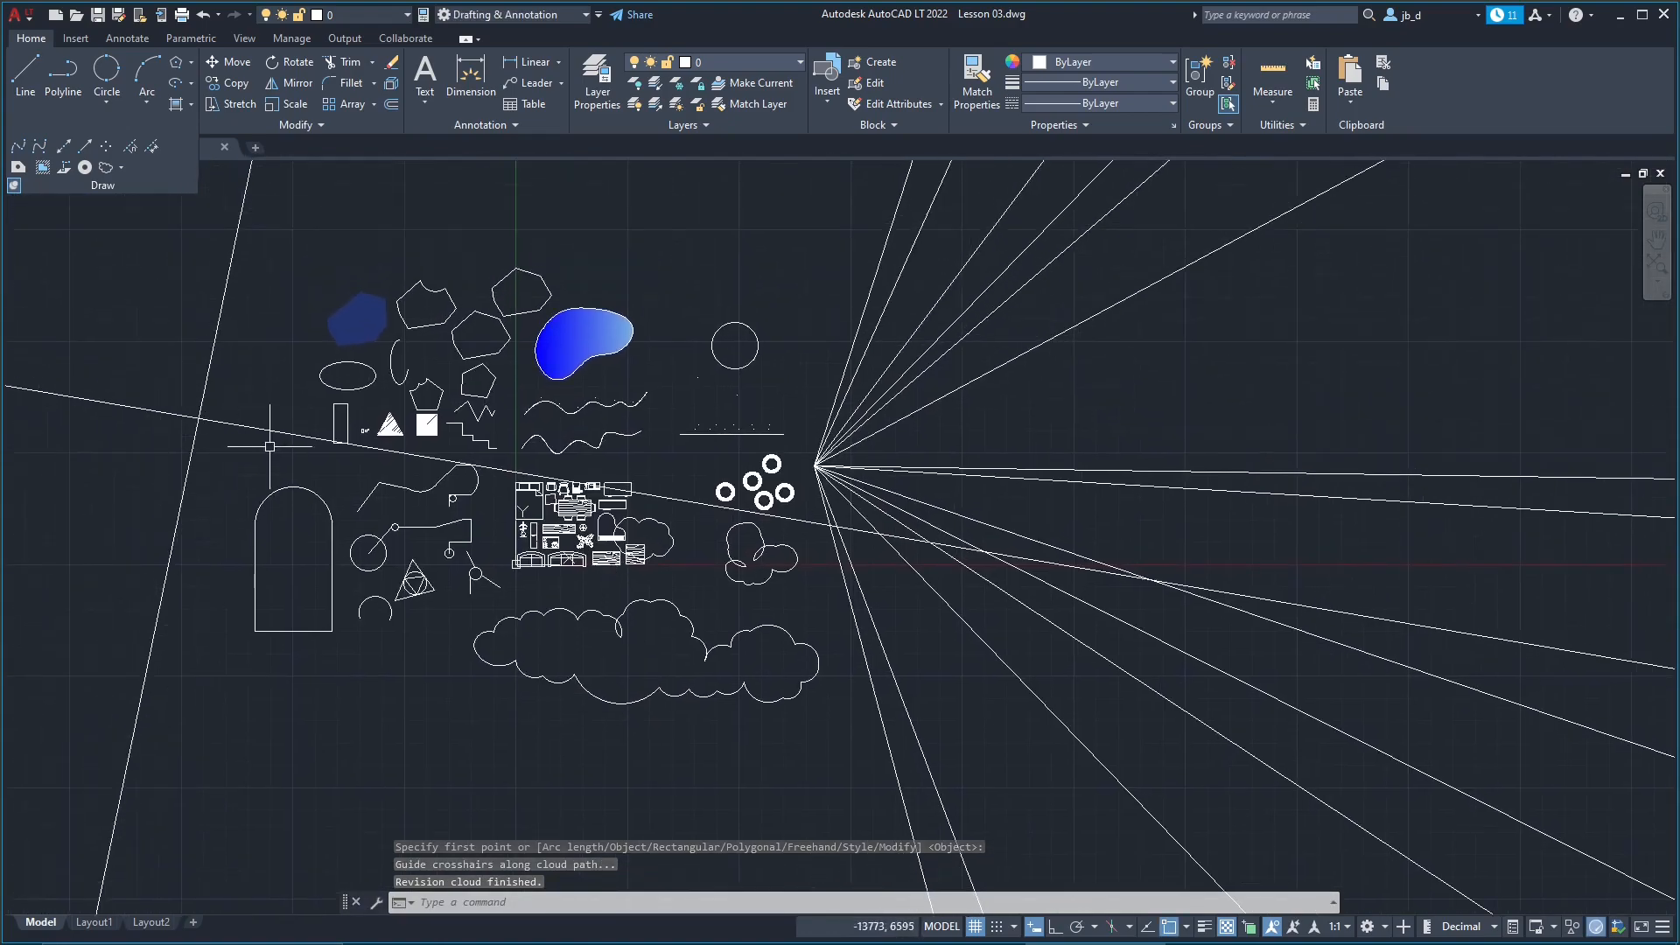
pyautogui.scroll(2, 371, 431)
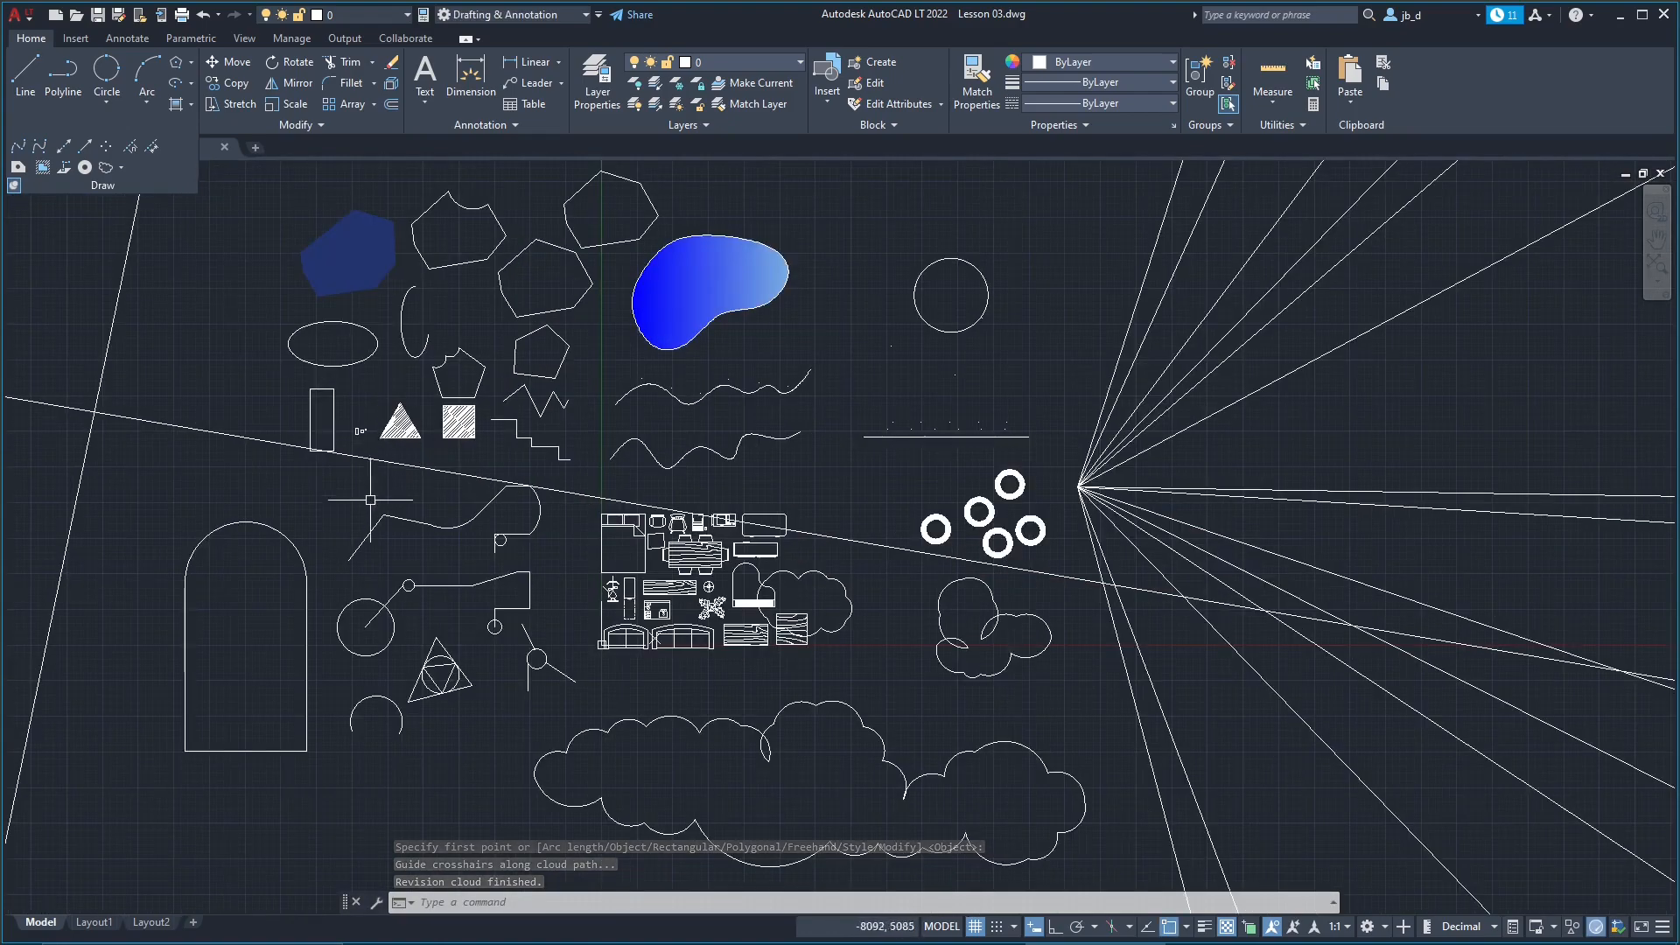
pyautogui.click(122, 169)
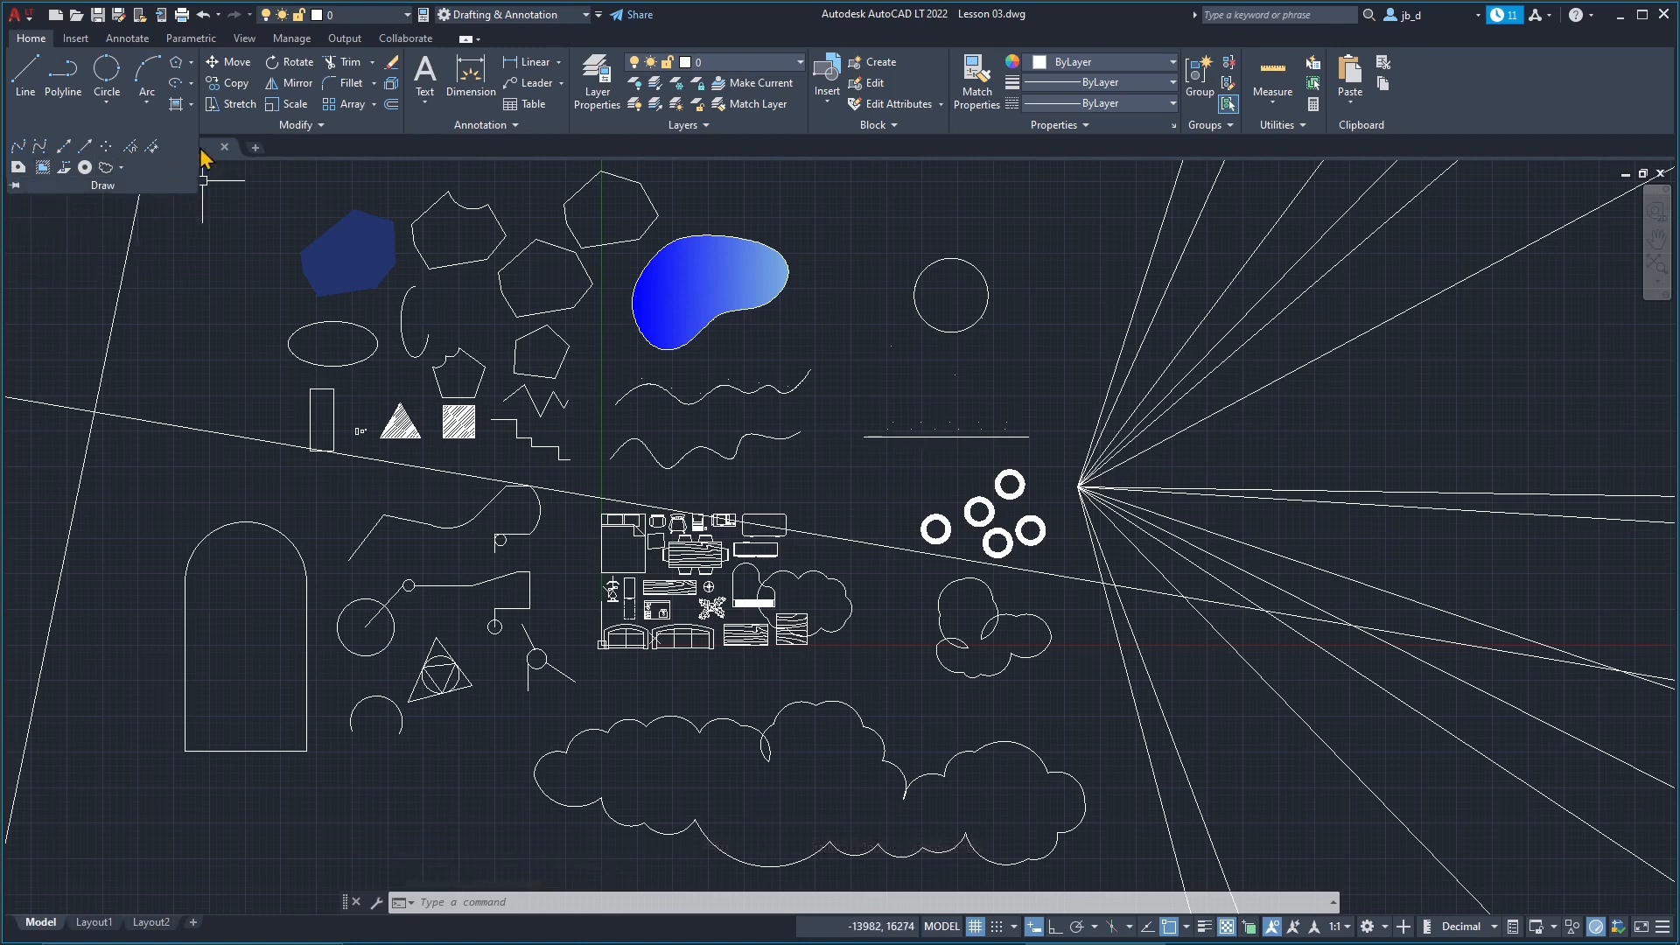
pyautogui.moveTo(319, 502); pyautogui.dragTo(330, 509, button='middle')
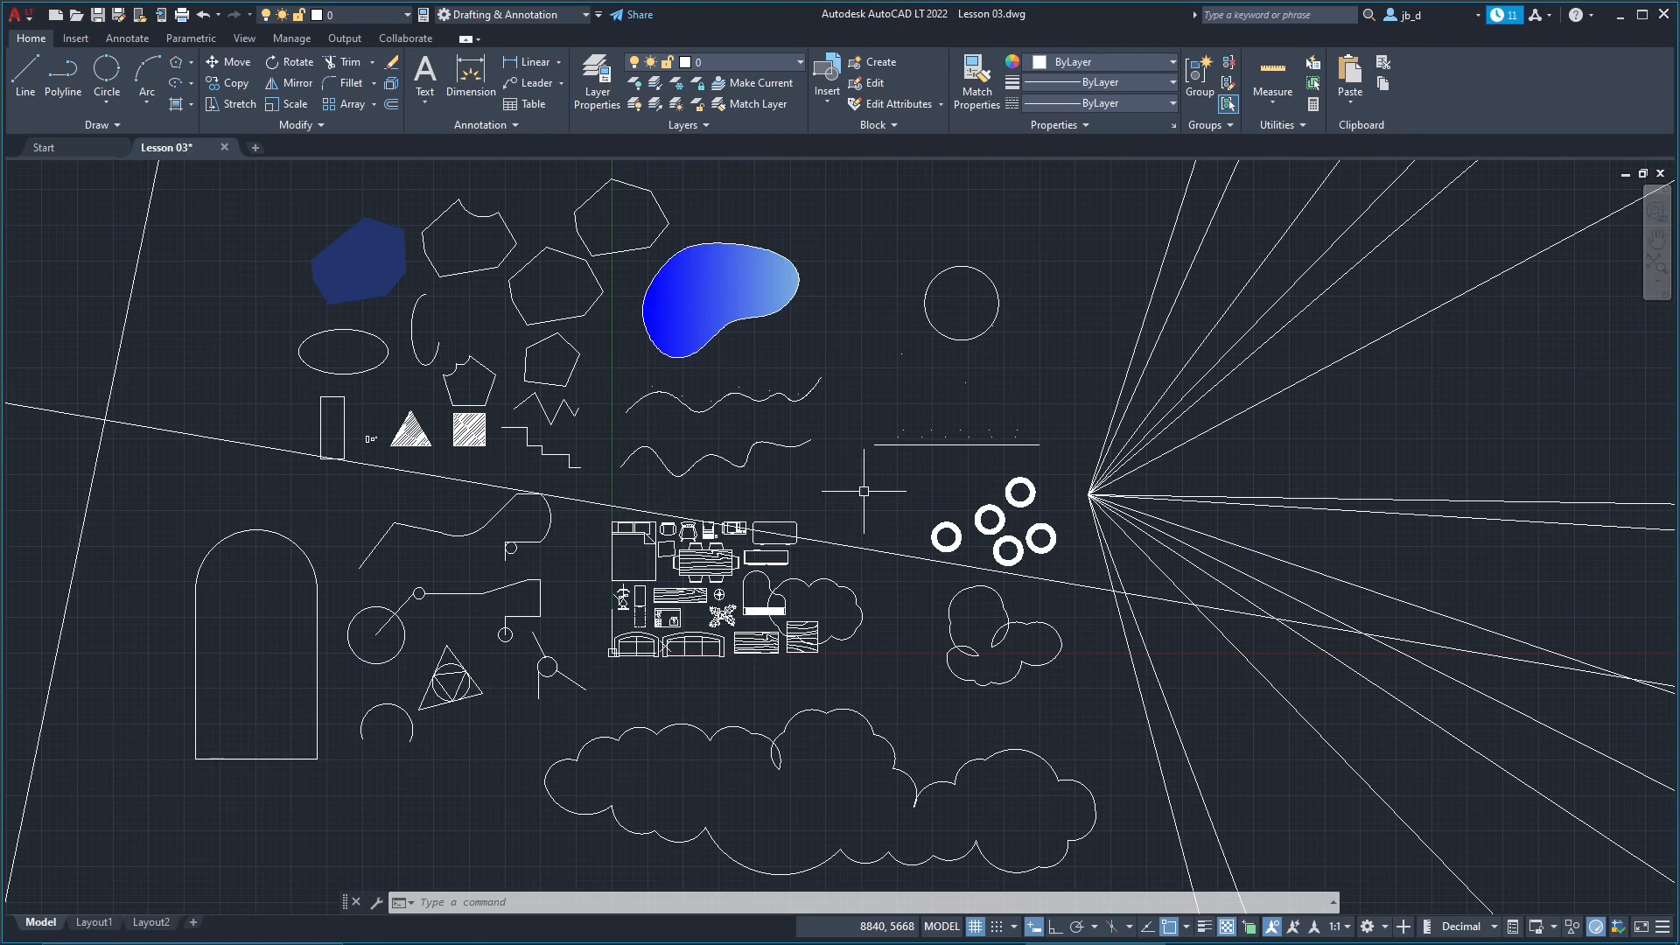
pyautogui.press('Escape')
pyautogui.press('Escape')
pyautogui.moveTo(866, 503); pyautogui.dragTo(911, 490, button='middle')
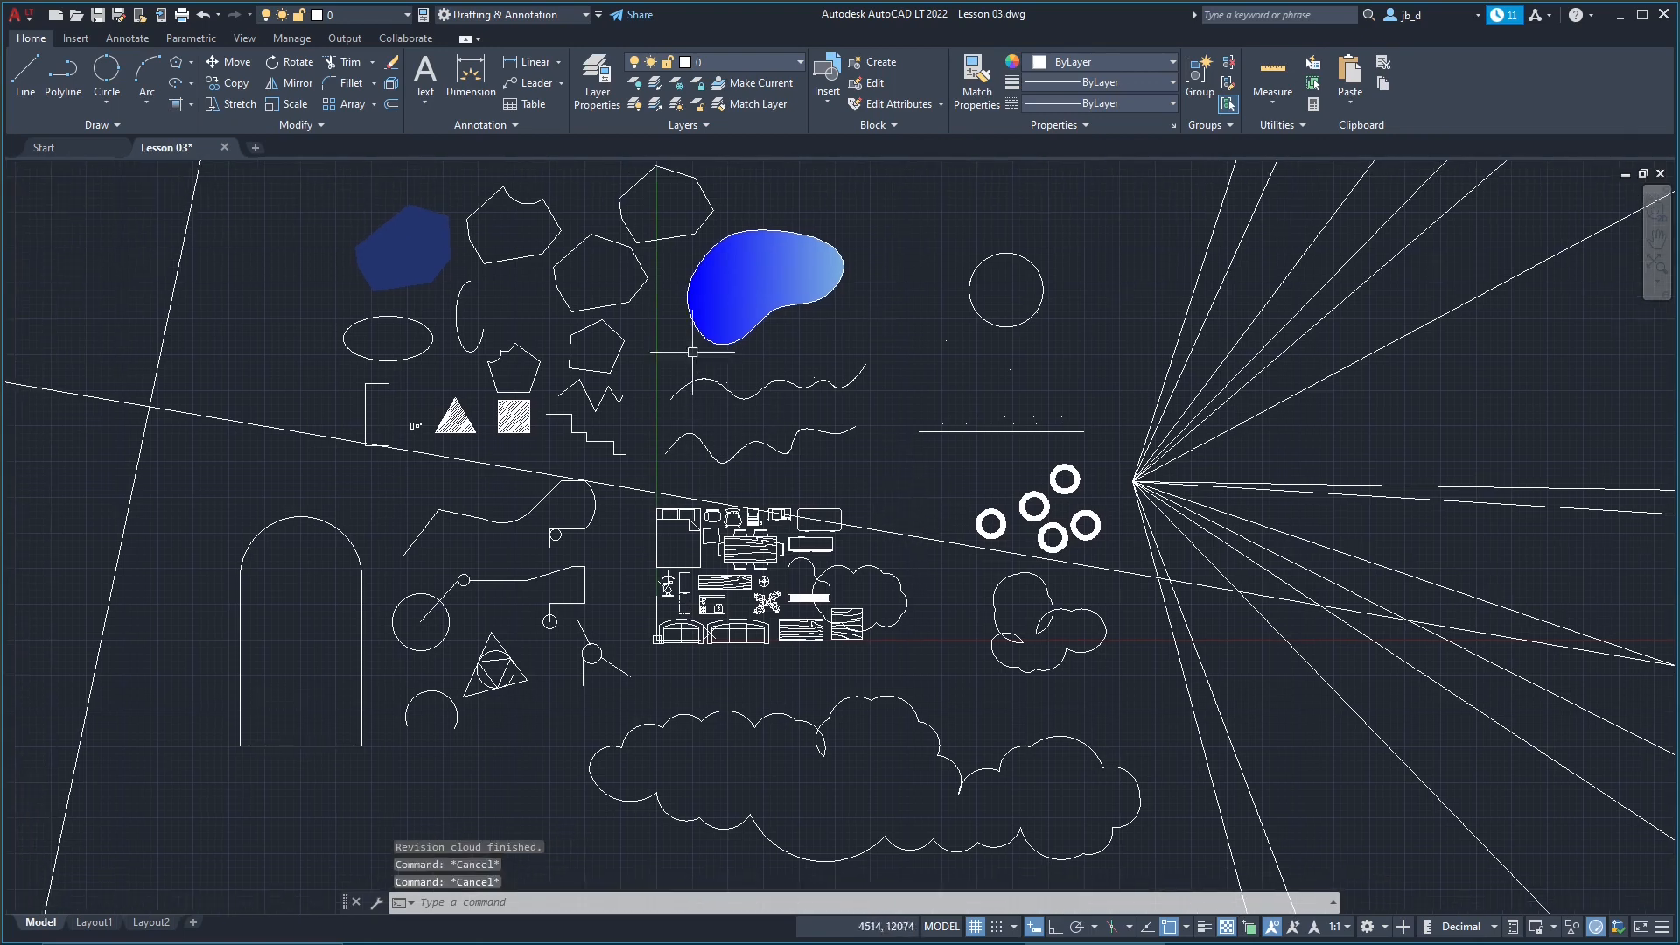